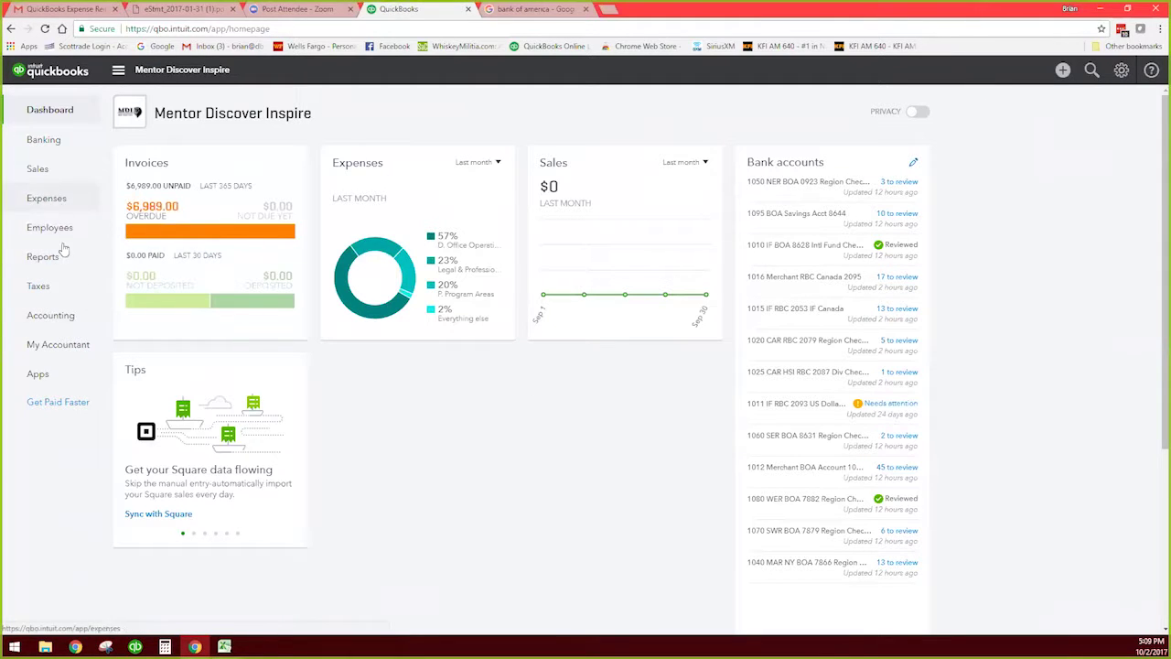
Step: On the Banking page, step through the account cards to the 1070 SWR BOA 7879 Region Checking account
left_click(44, 144)
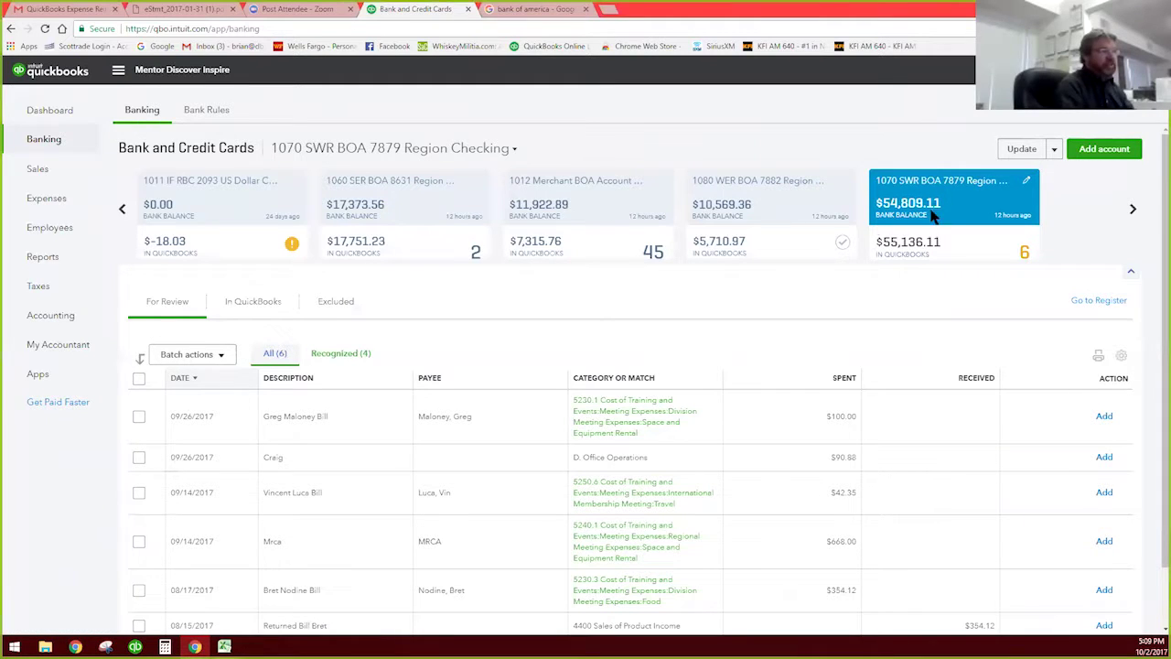
left_click(782, 214)
left_click(594, 213)
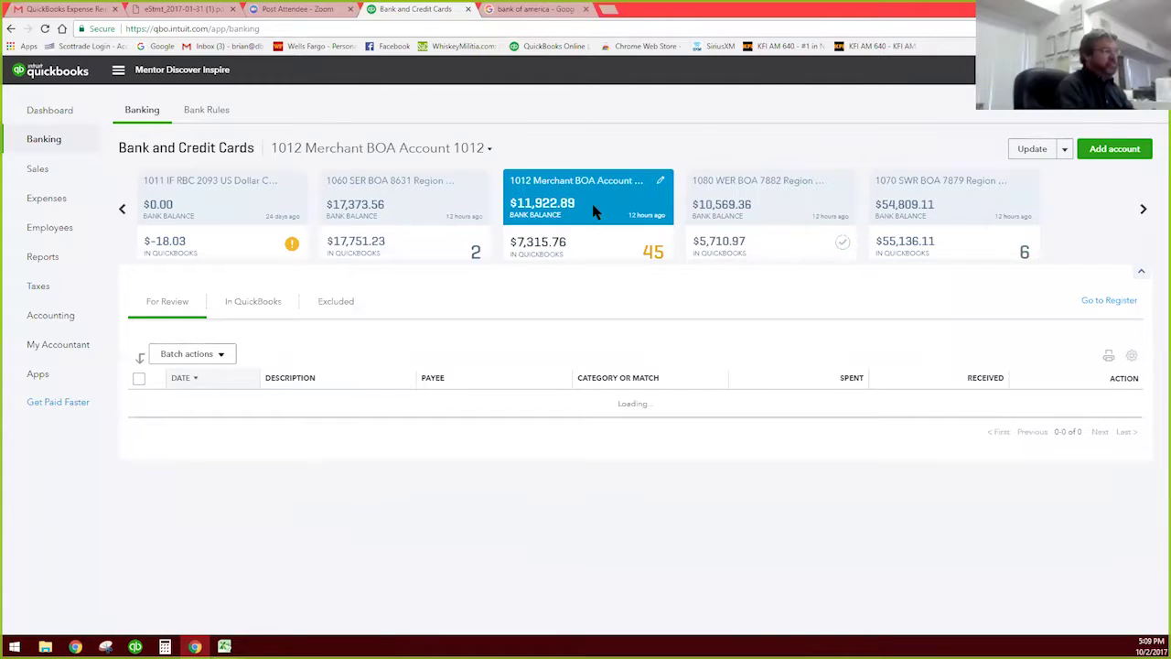
left_click(959, 210)
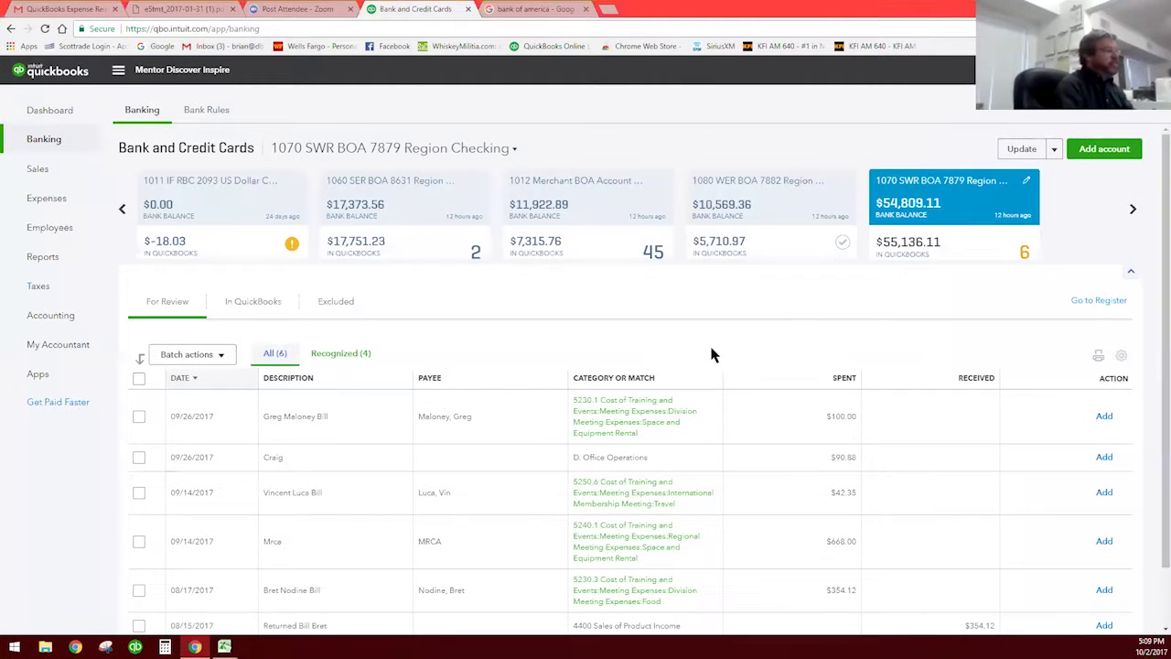
scroll(752, 379, "down", 1)
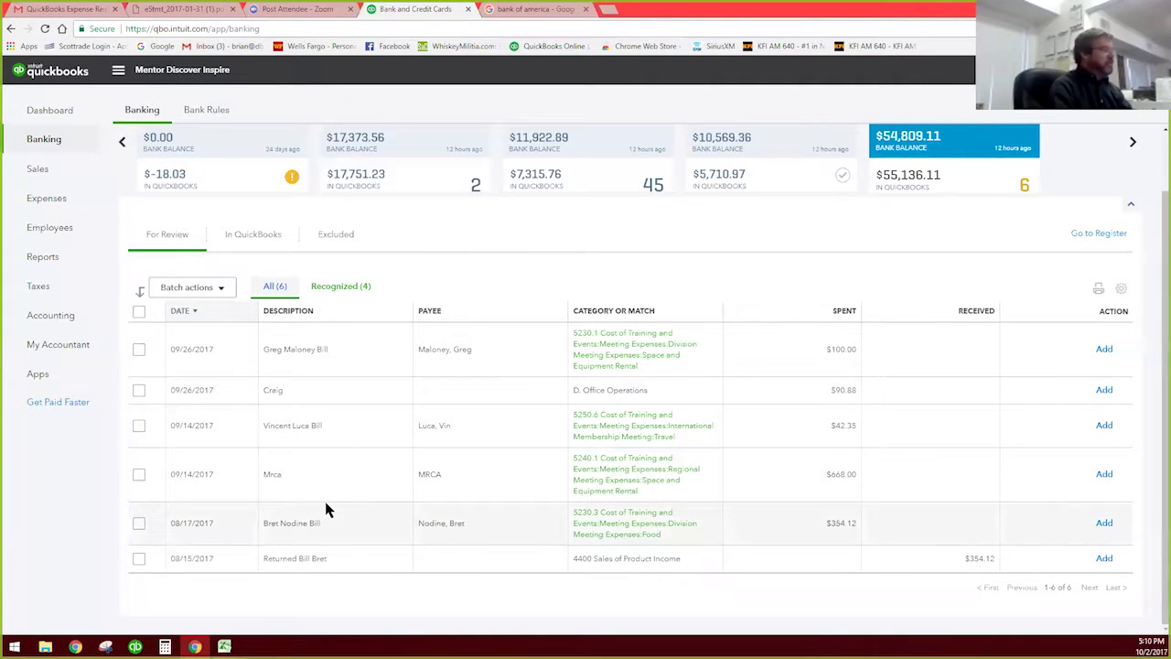
left_click(48, 318)
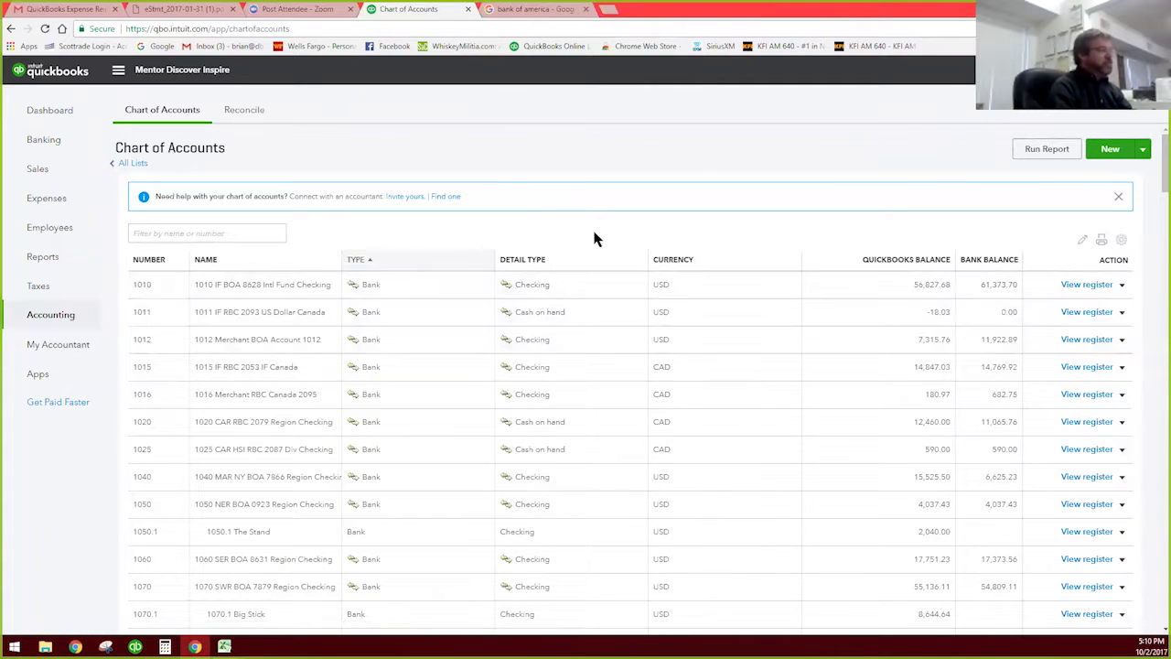
Step: Look over the bank accounts and balances, then open the 1070 SWR account's register
scroll(594, 238, "down", 5)
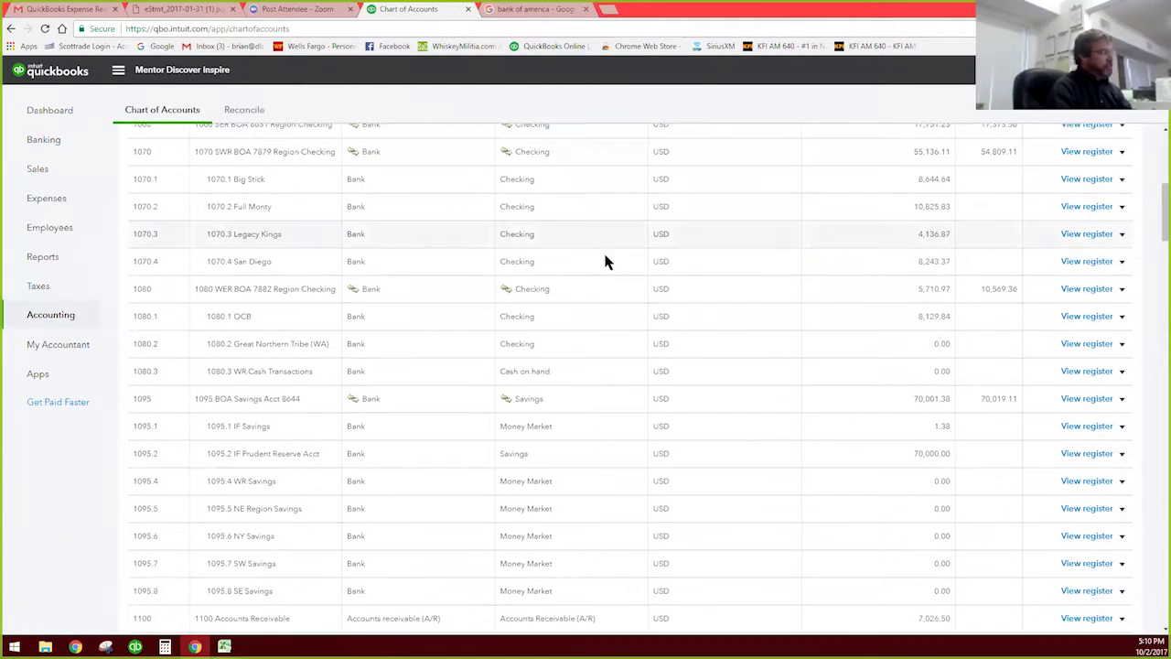
scroll(605, 262, "up", 3)
scroll(604, 261, "up", 2)
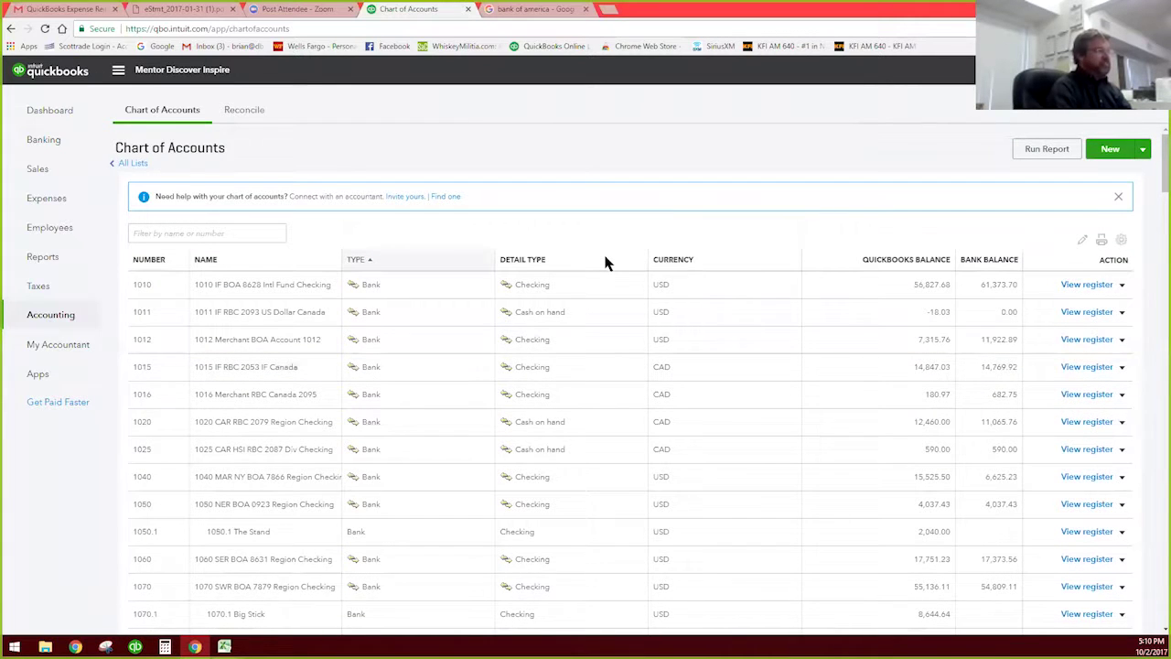
scroll(605, 262, "down", 1)
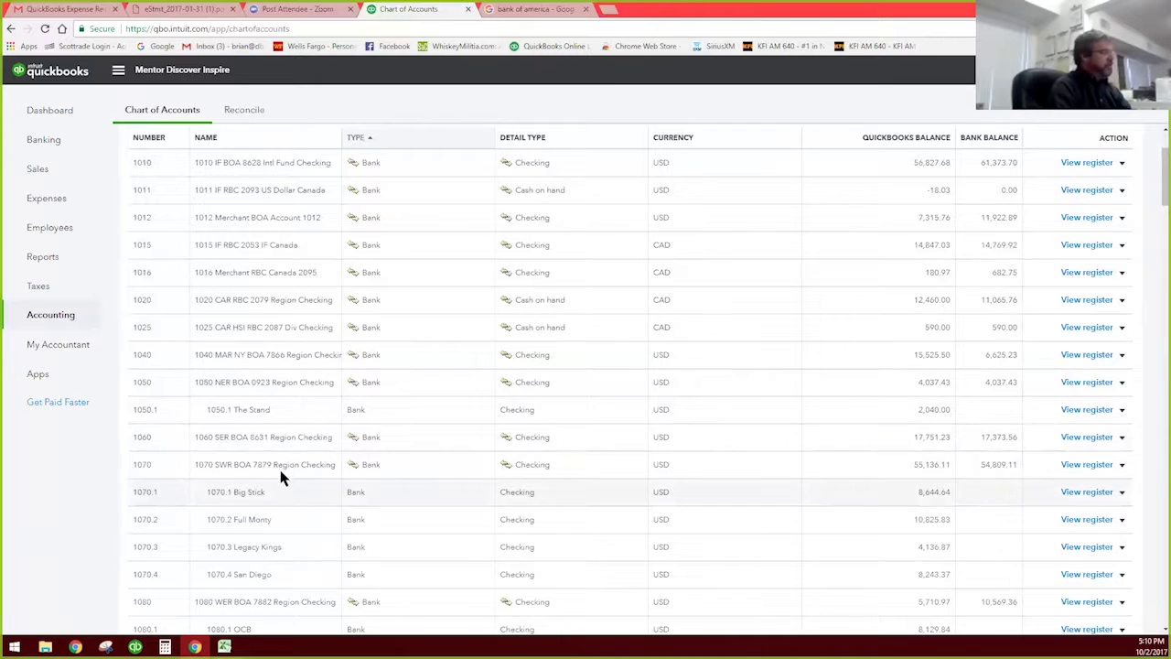
left_click(1083, 469)
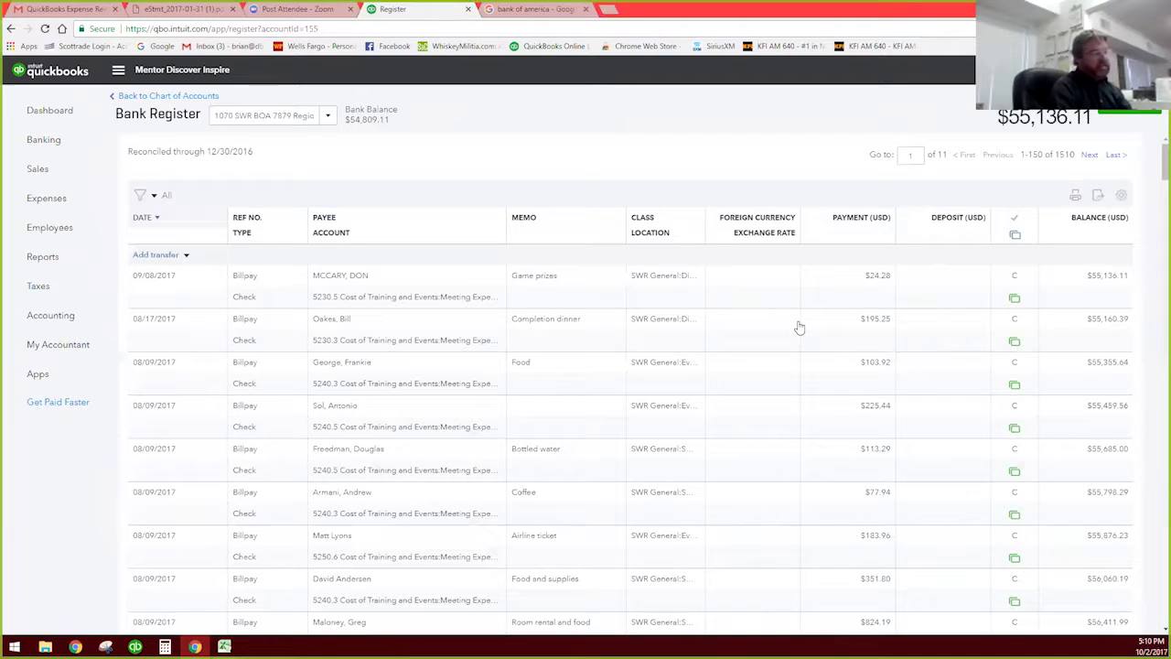
Step: Scroll through the 1070 SWR BOA 7879 register entries to review past Billpay checks
scroll(799, 327, "down", 3)
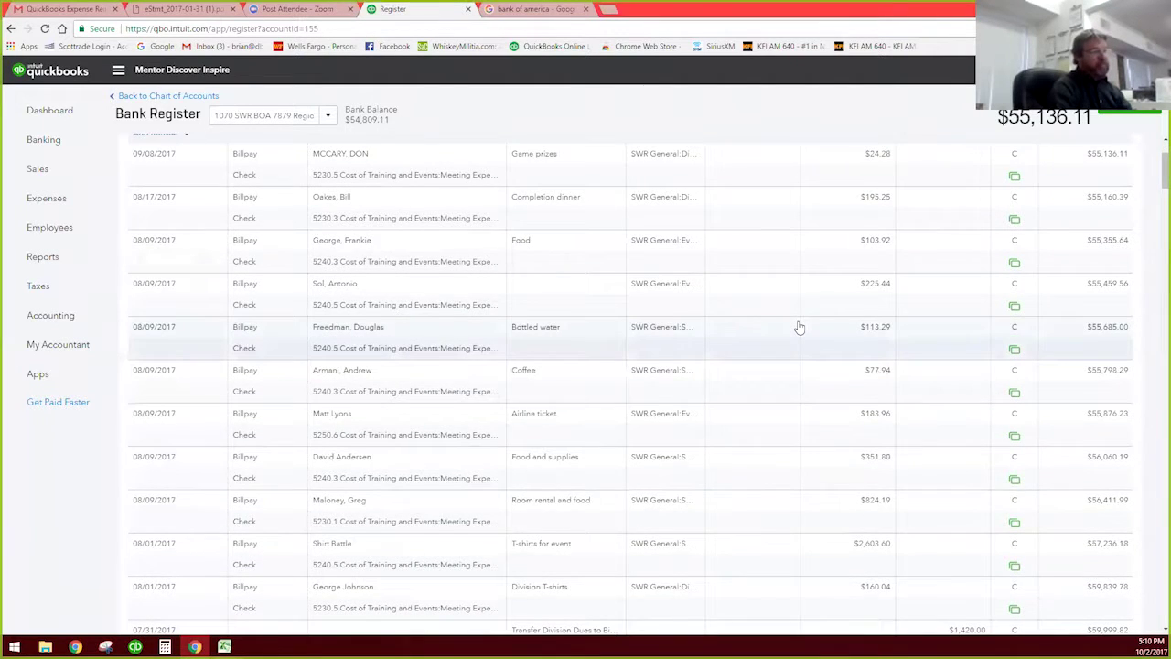
scroll(798, 327, "down", 3)
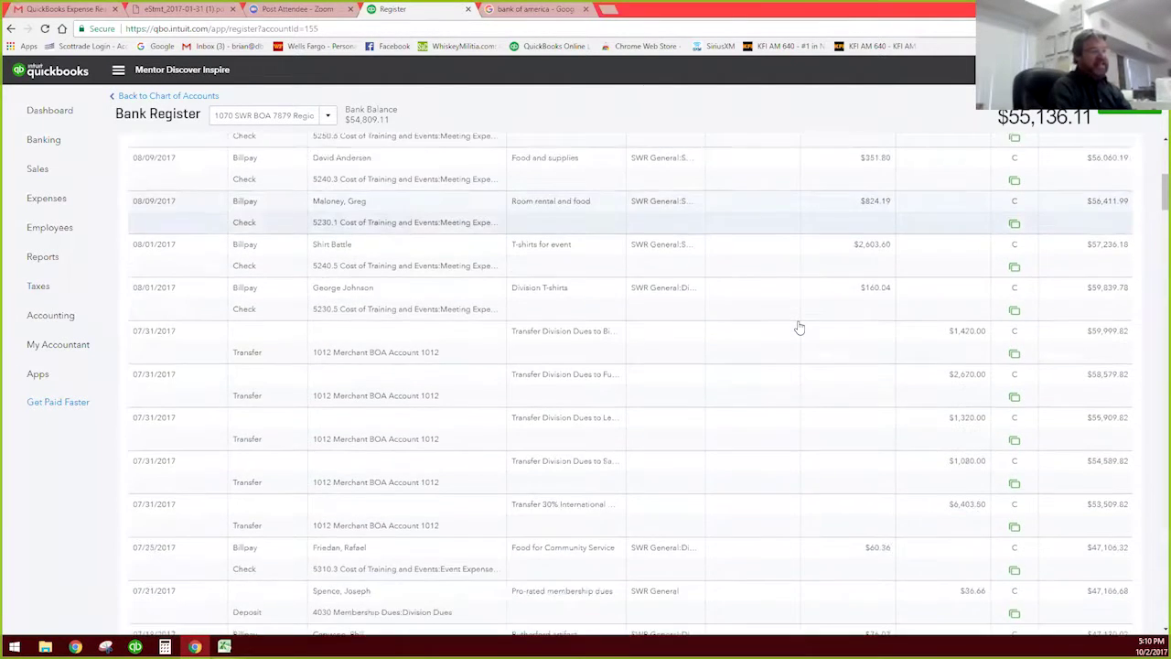
scroll(798, 327, "down", 6)
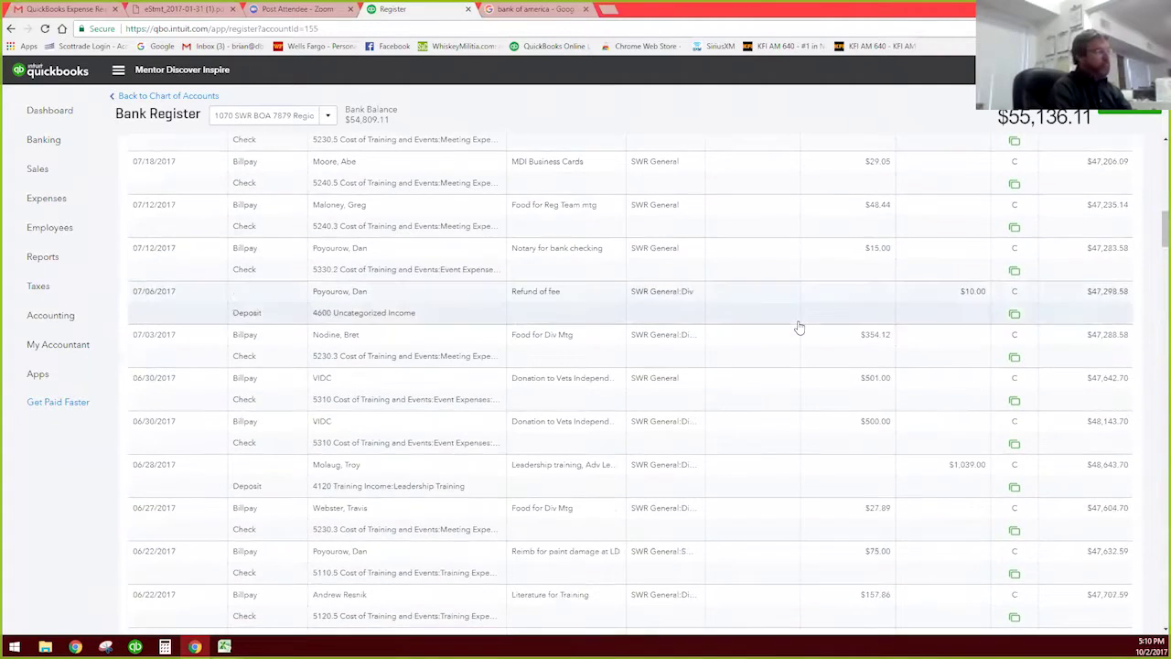
scroll(799, 327, "down", 4)
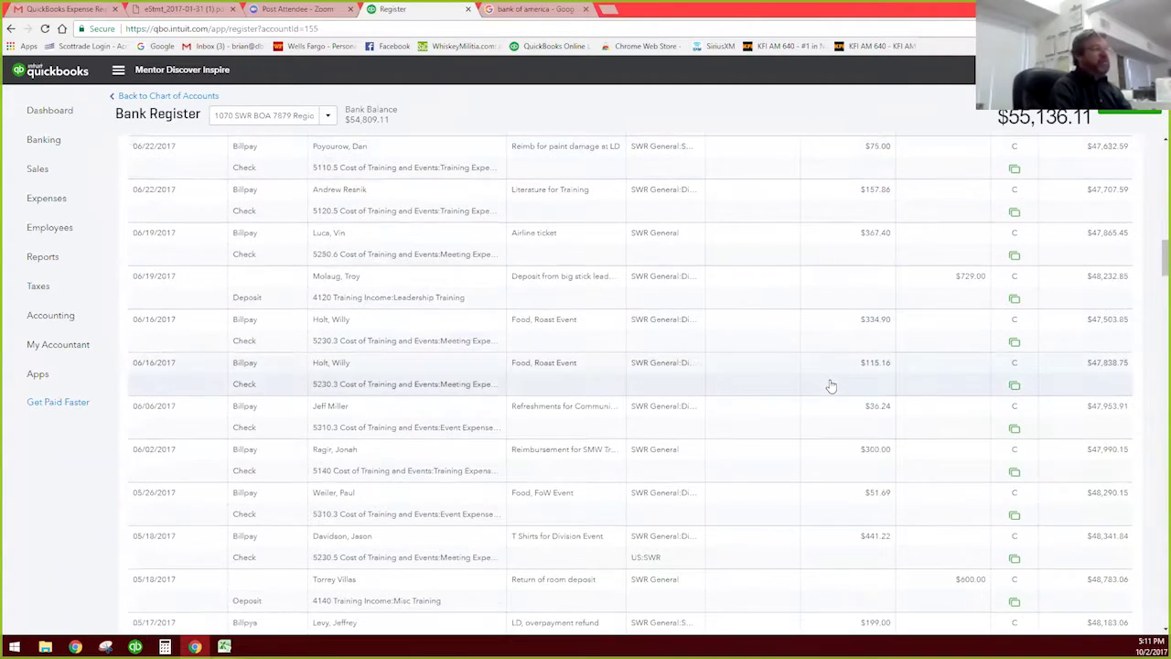
scroll(831, 386, "up", 5)
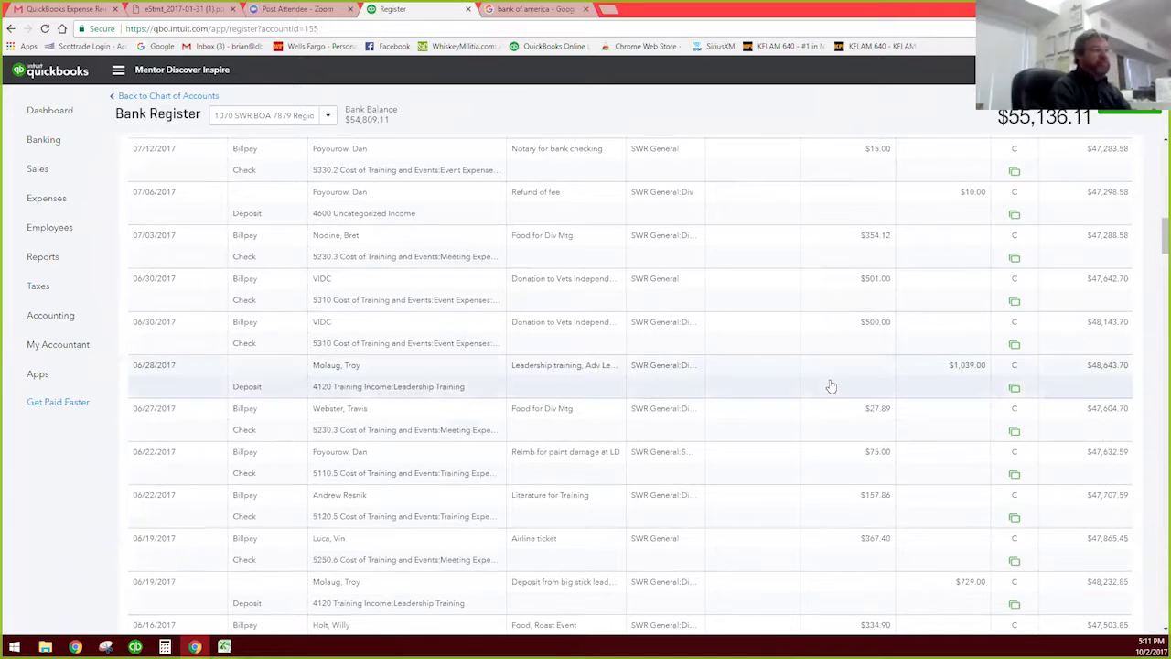
scroll(831, 386, "up", 1)
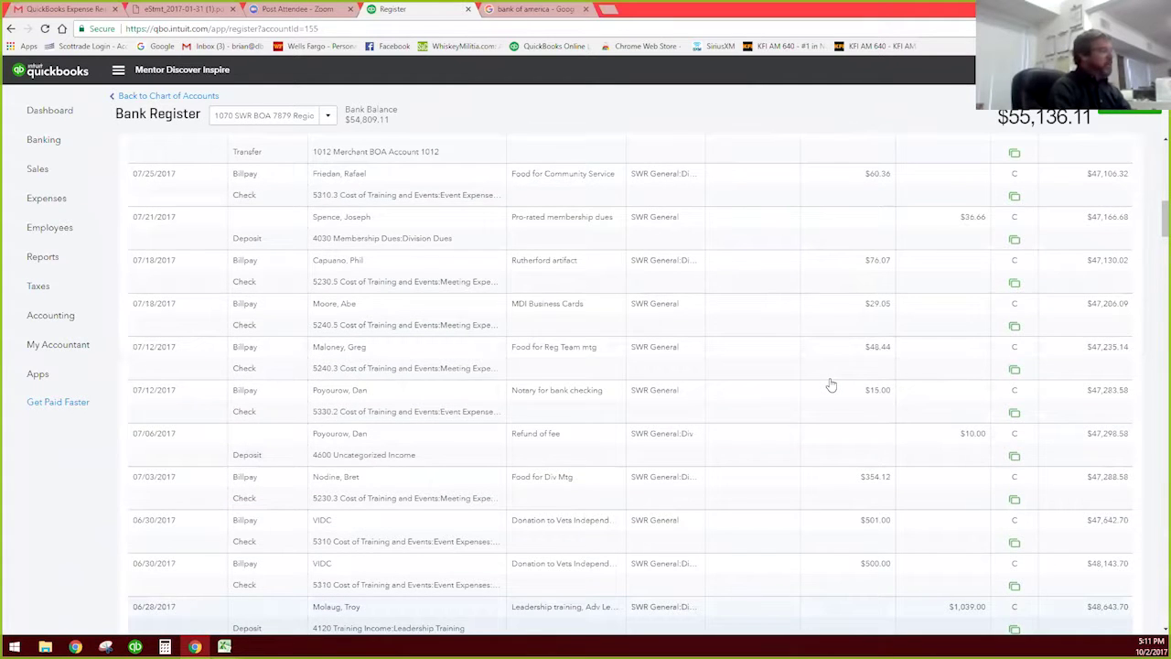
scroll(831, 387, "up", 1)
scroll(831, 385, "up", 8)
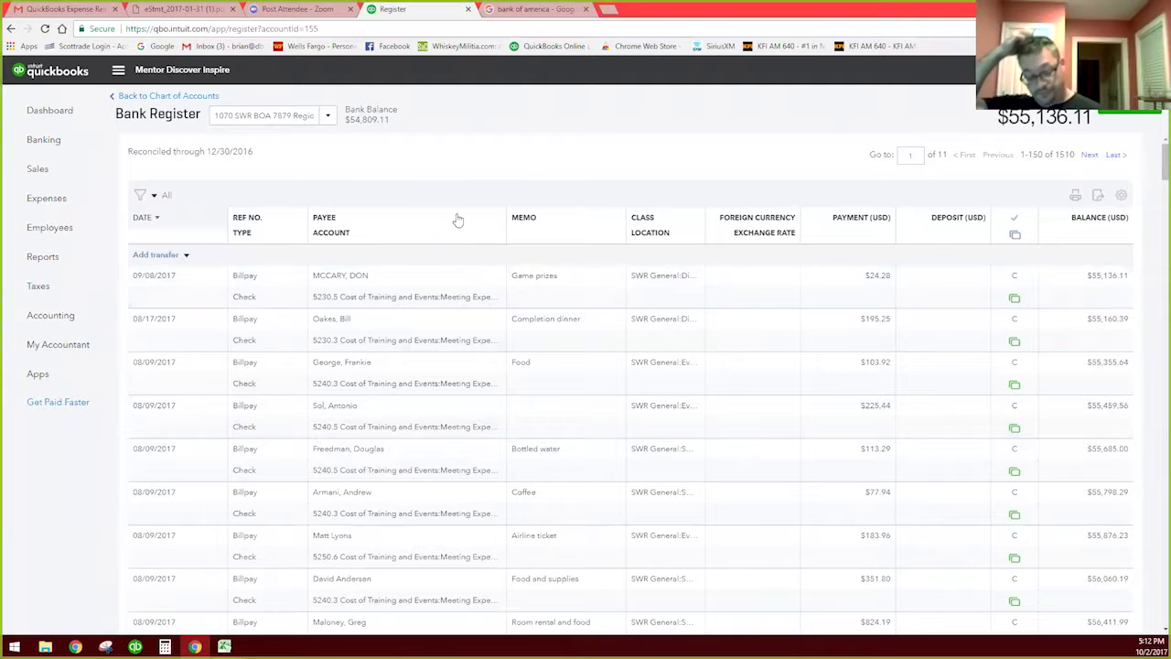
Step: Go back to Banking and open the current bank account's register
left_click(45, 142)
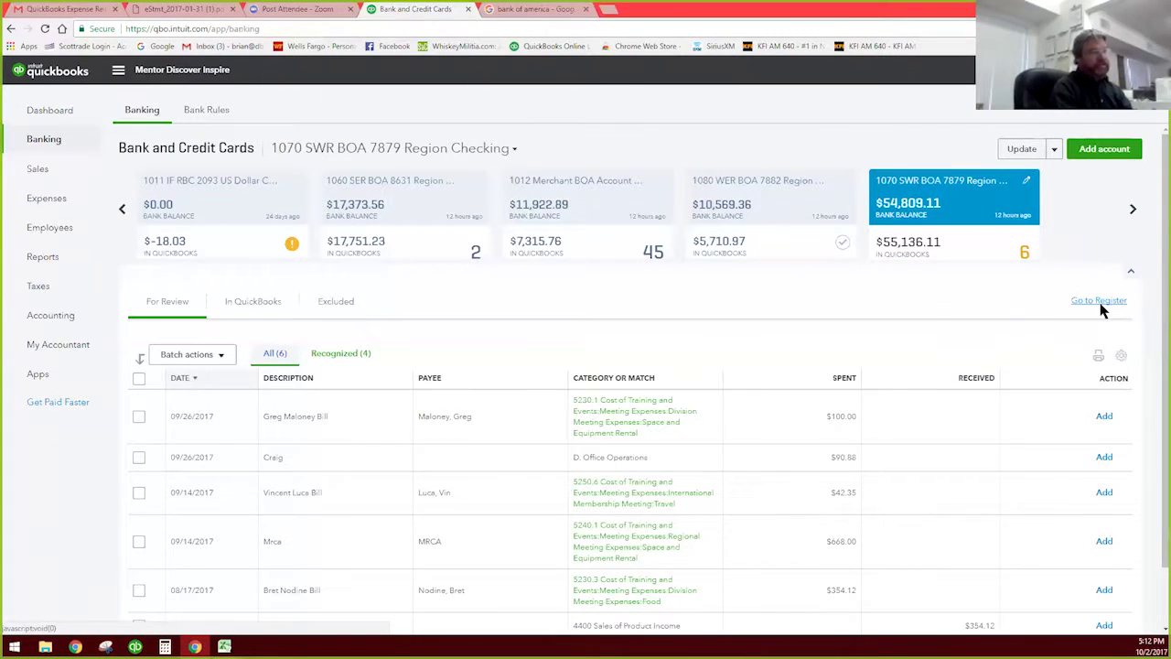
left_click(1102, 309)
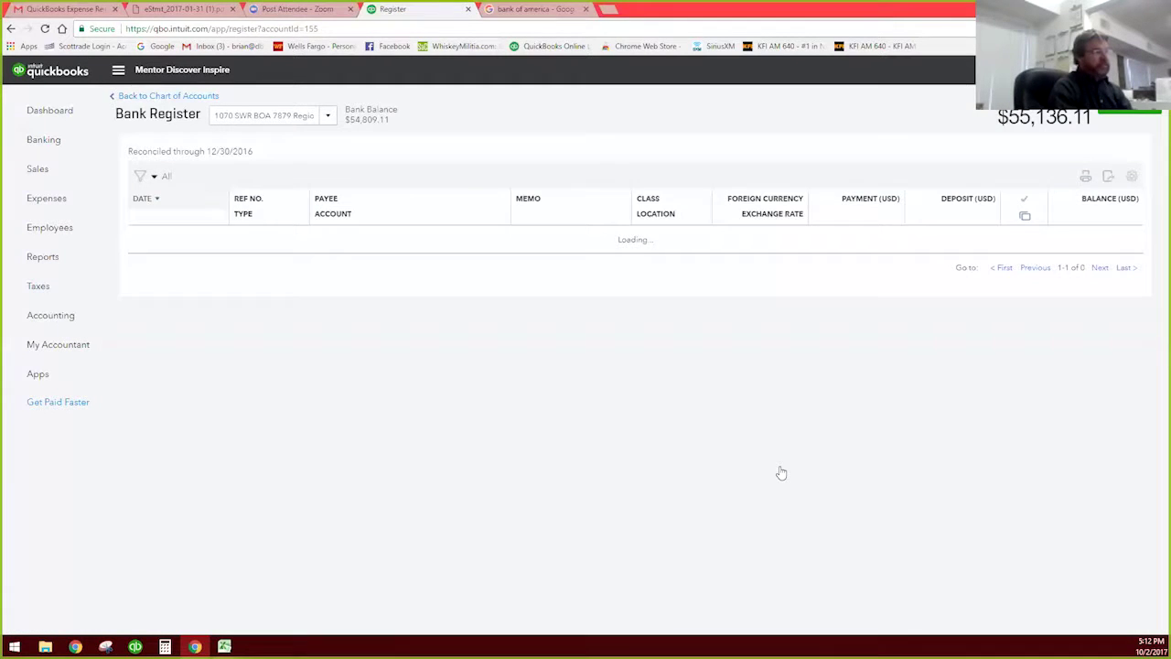
scroll(781, 472, "down", 2)
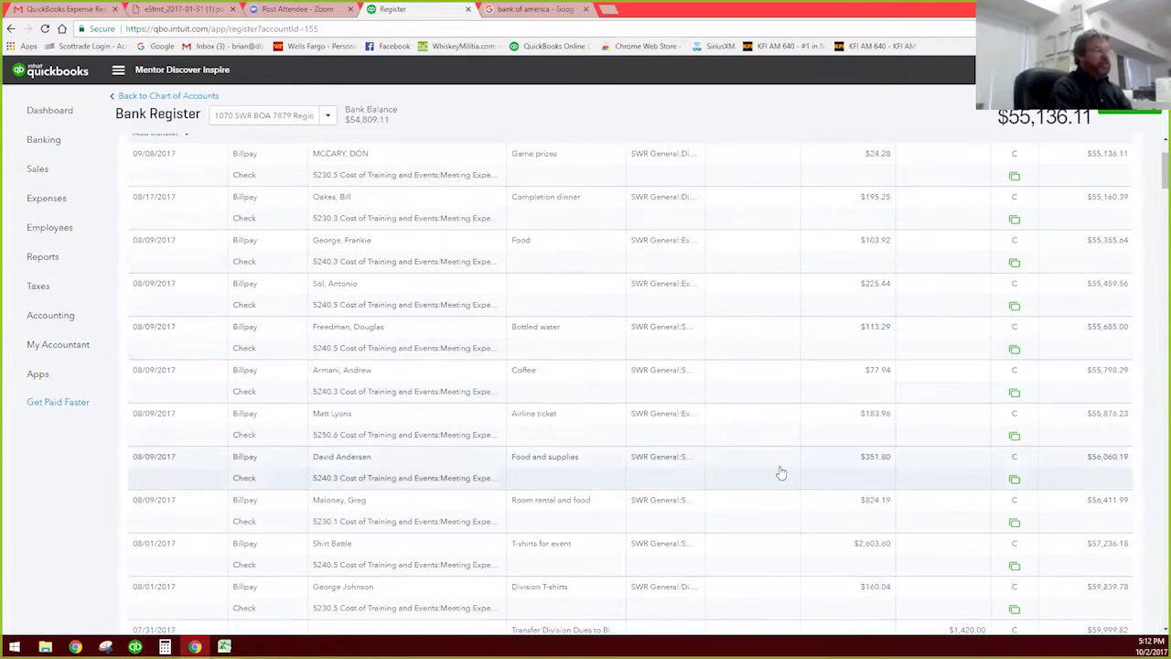
scroll(778, 473, "up", 2)
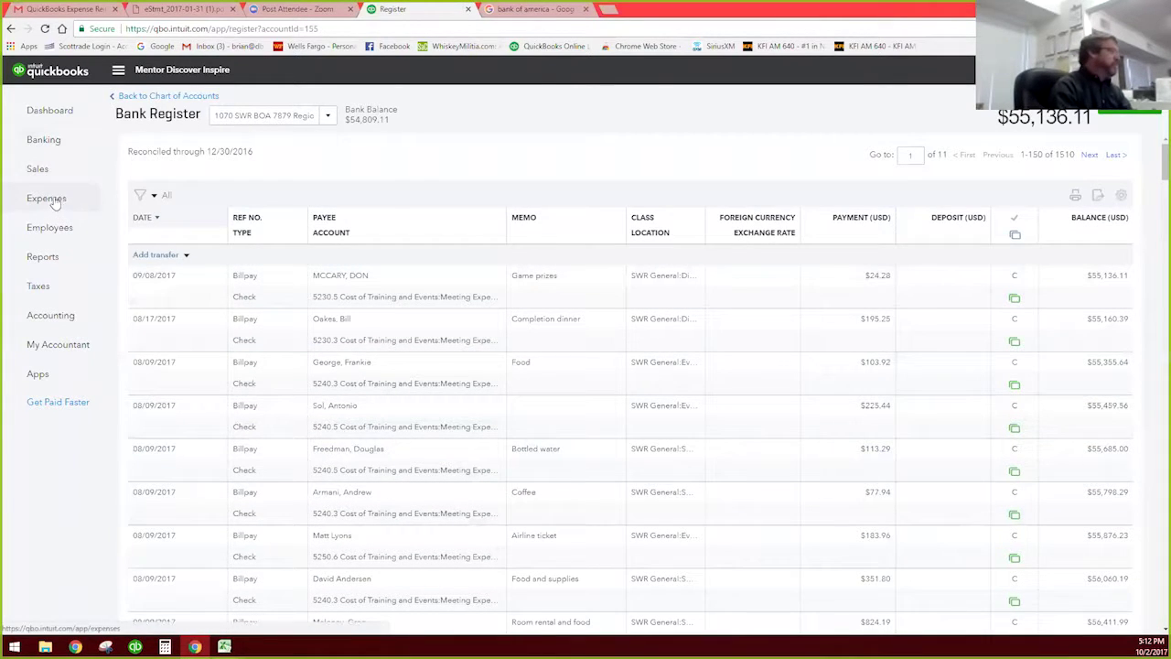
Step: Return to the dashboard, then reopen the Chart of Accounts bank list
left_click(52, 110)
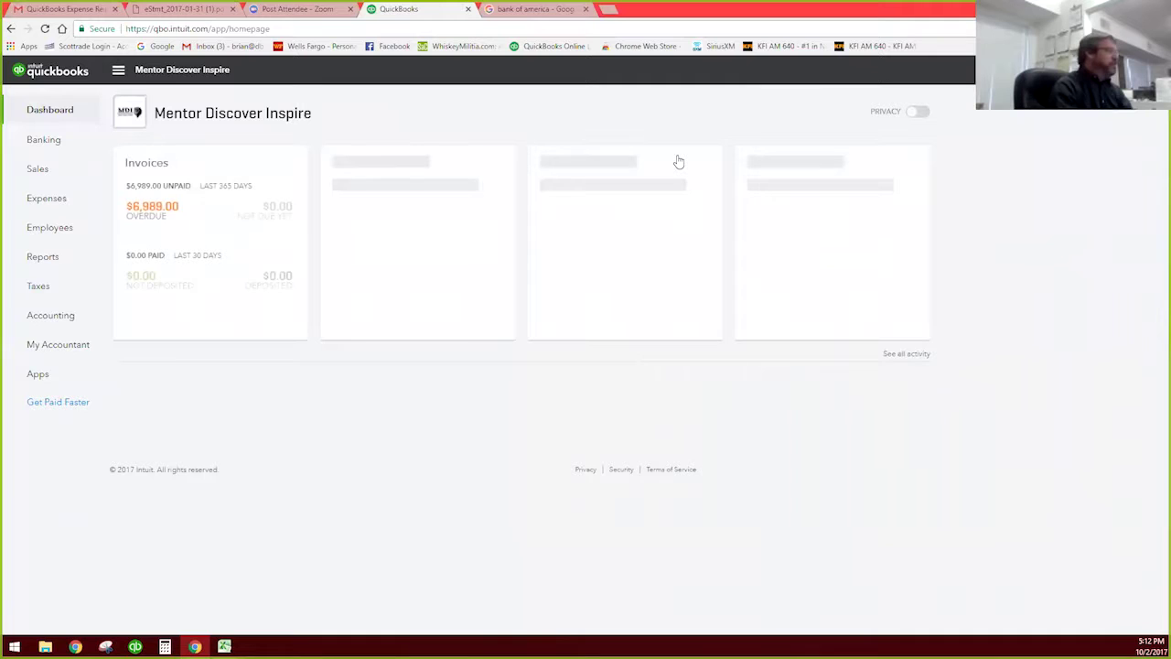
left_click(52, 324)
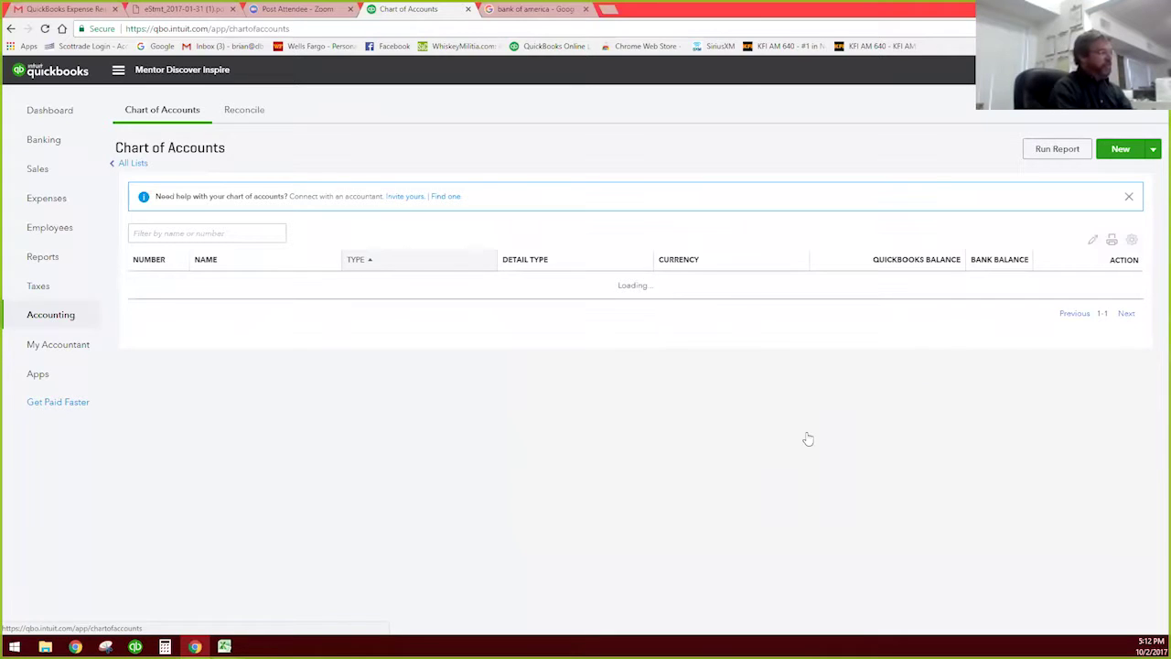
scroll(810, 436, "down", 2)
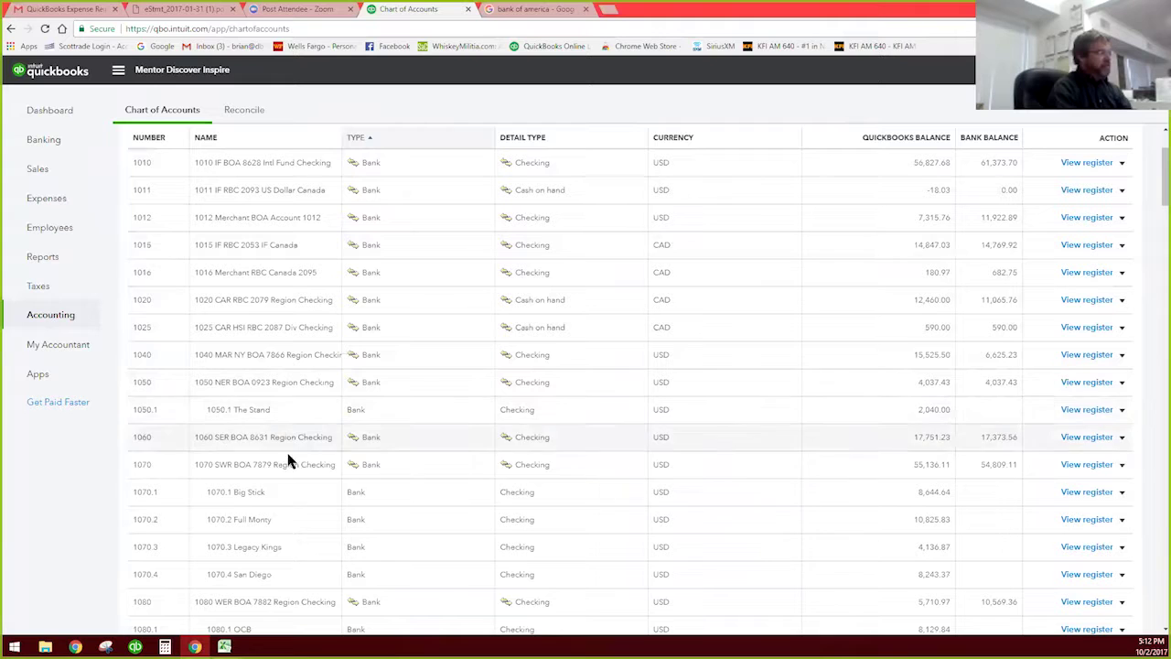
Step: Open the 1070 SWR register and browse the Create transaction types without choosing one
left_click(1078, 466)
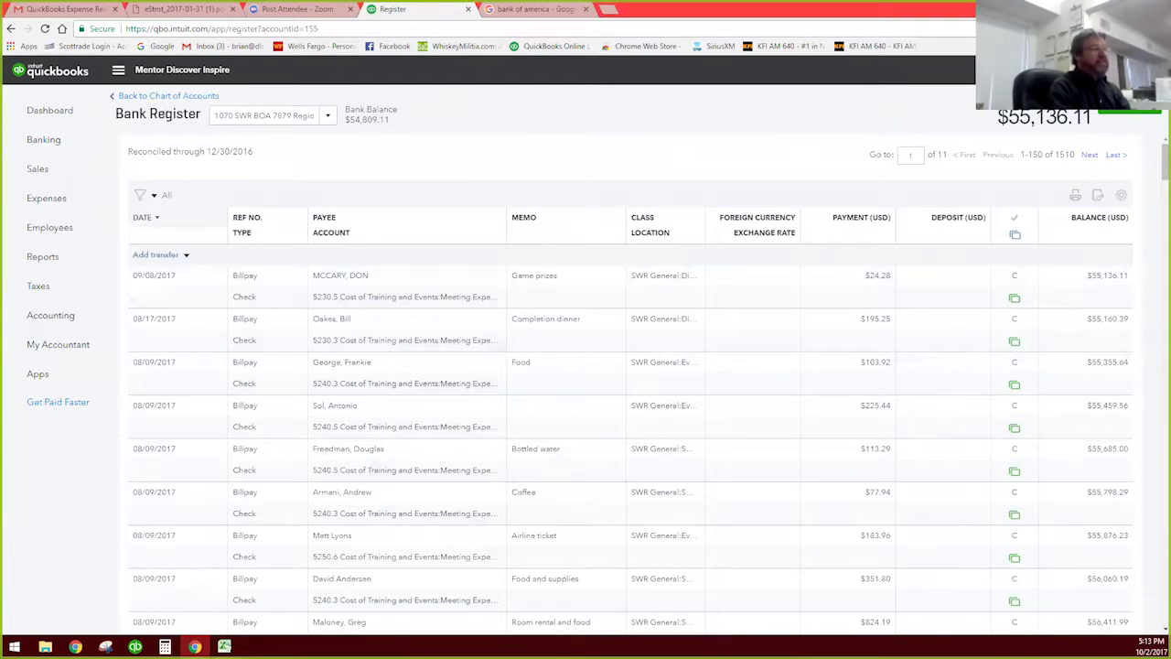
left_click(1046, 70)
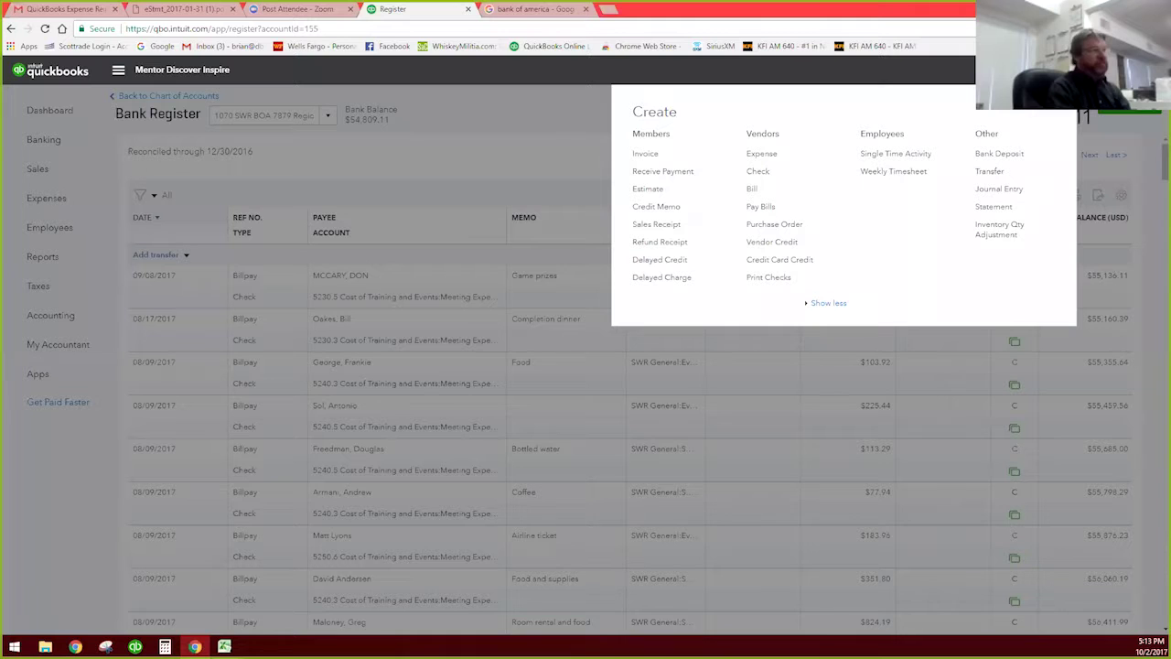
left_click(533, 145)
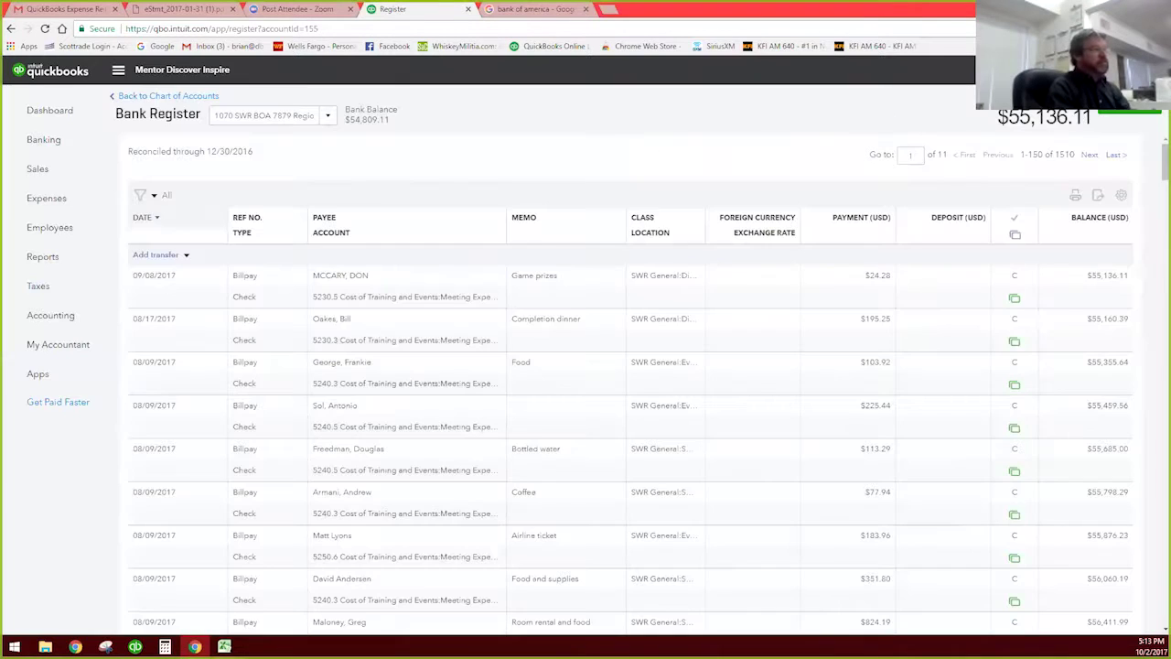
left_click(1046, 69)
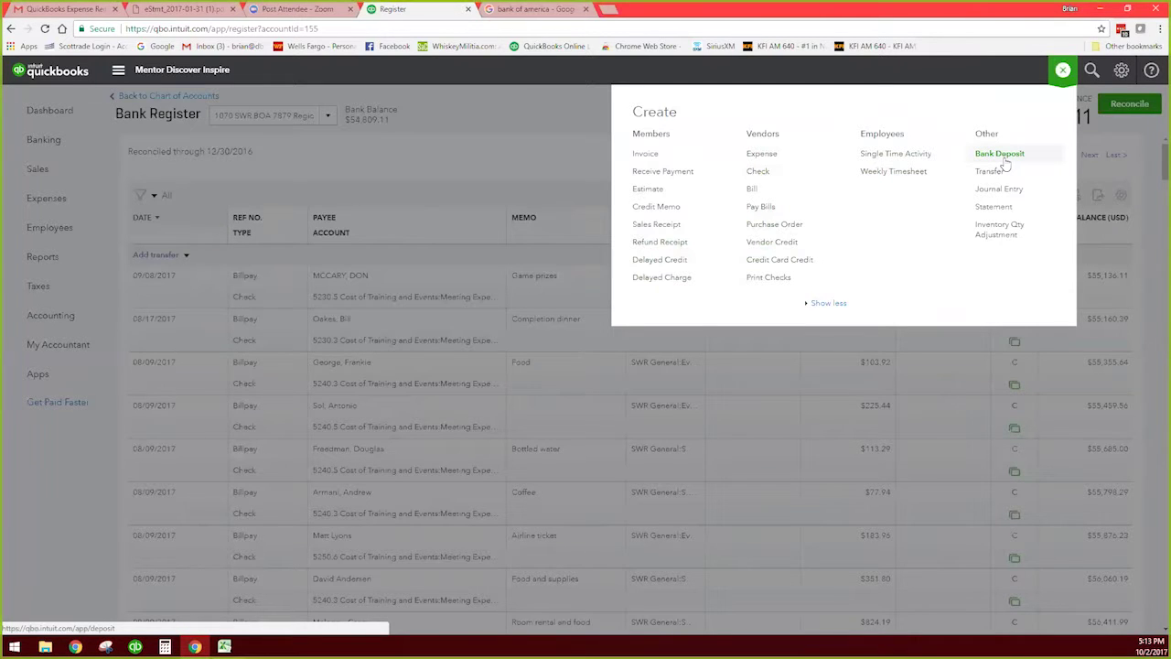
left_click(573, 148)
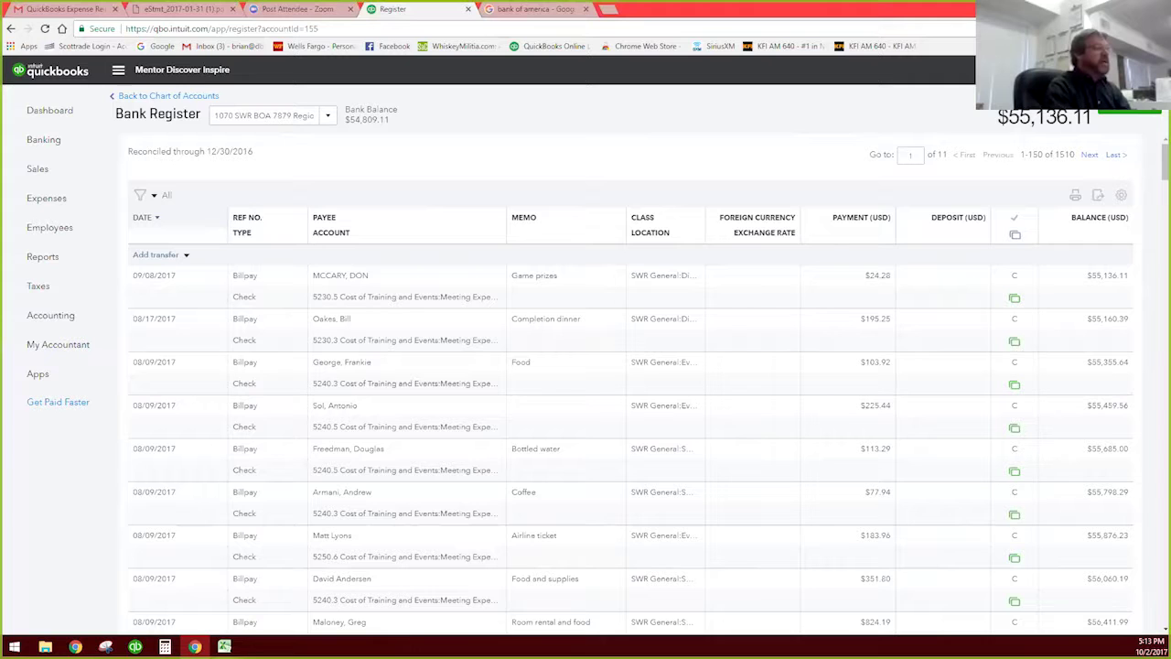
left_click(1033, 70)
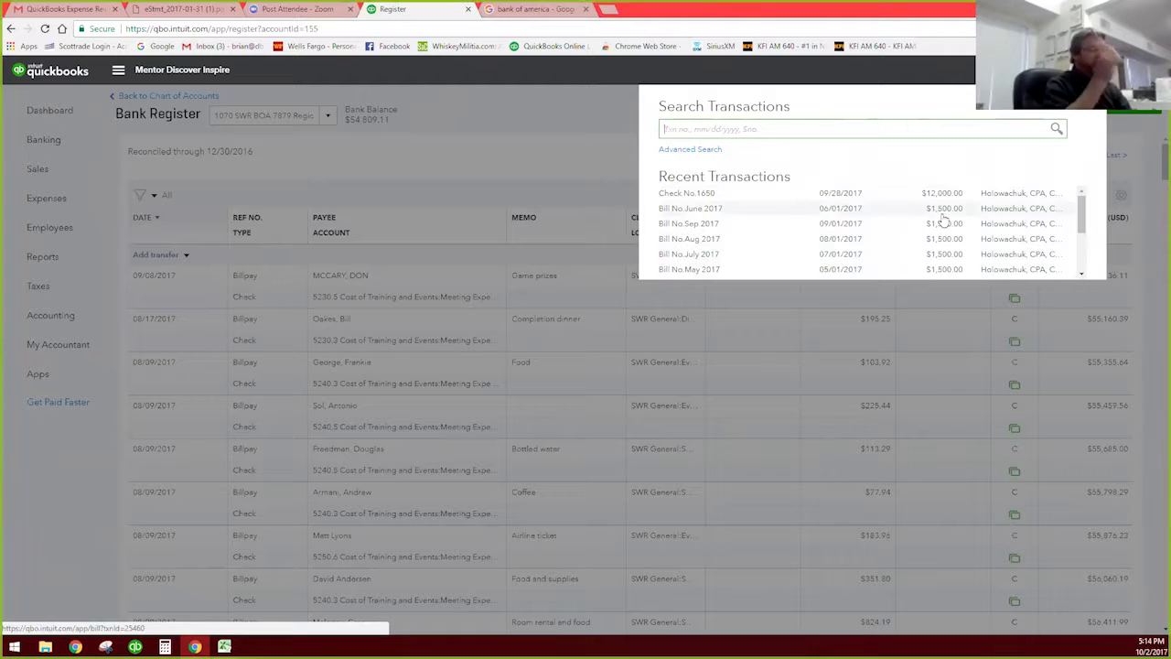
left_click(836, 191)
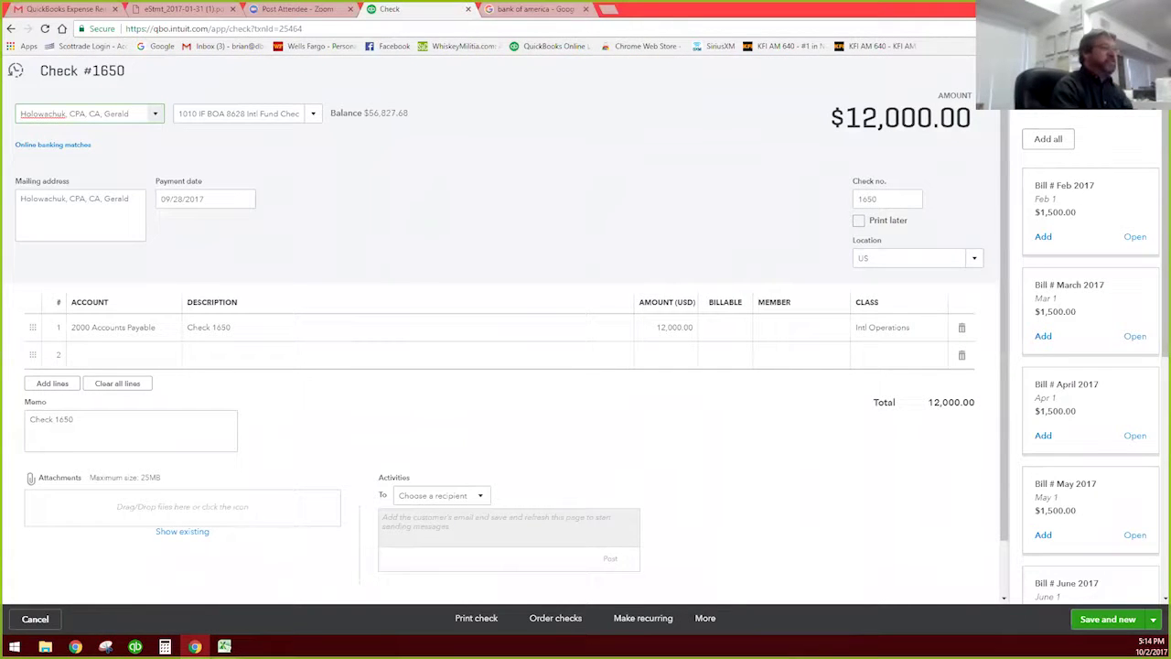
left_click(1151, 71)
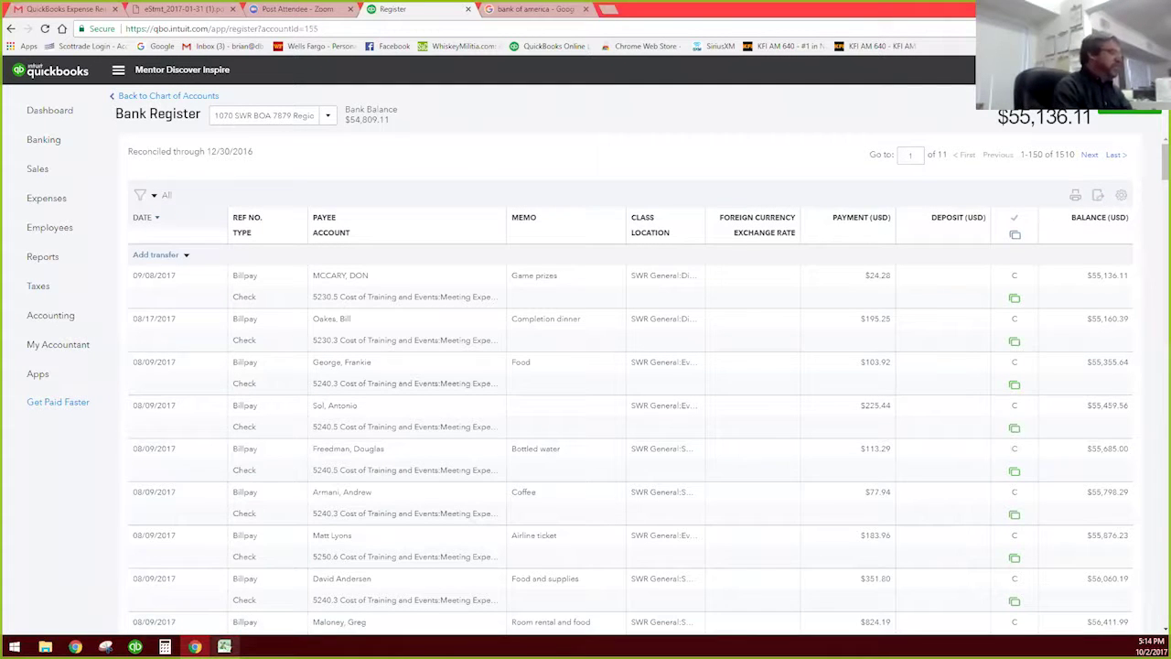
key("alt+Tab")
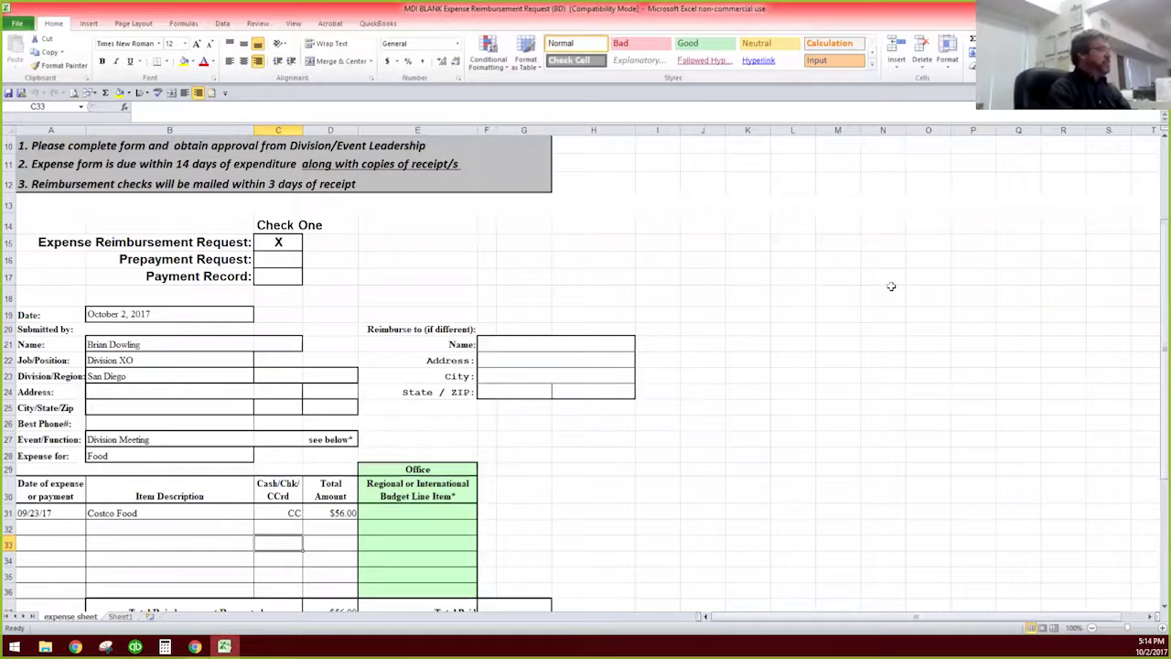
Step: In the expense sheet, check the Division Meeting event, Food expense type and date in A31
scroll(761, 396, "up", 1)
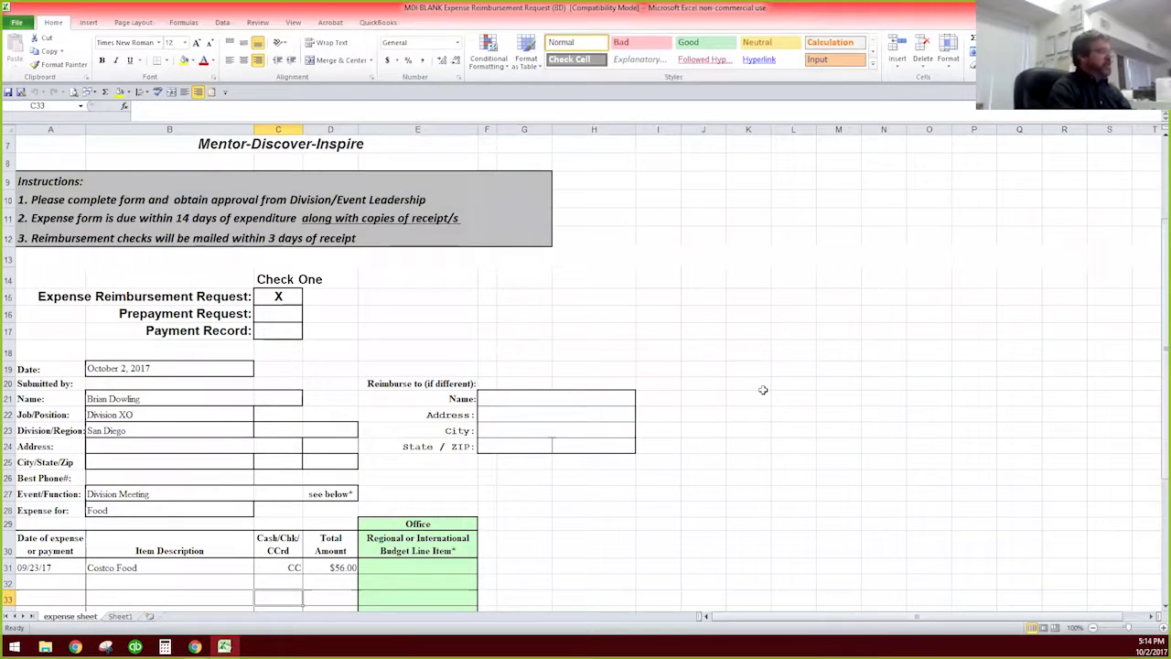
scroll(762, 390, "up", 2)
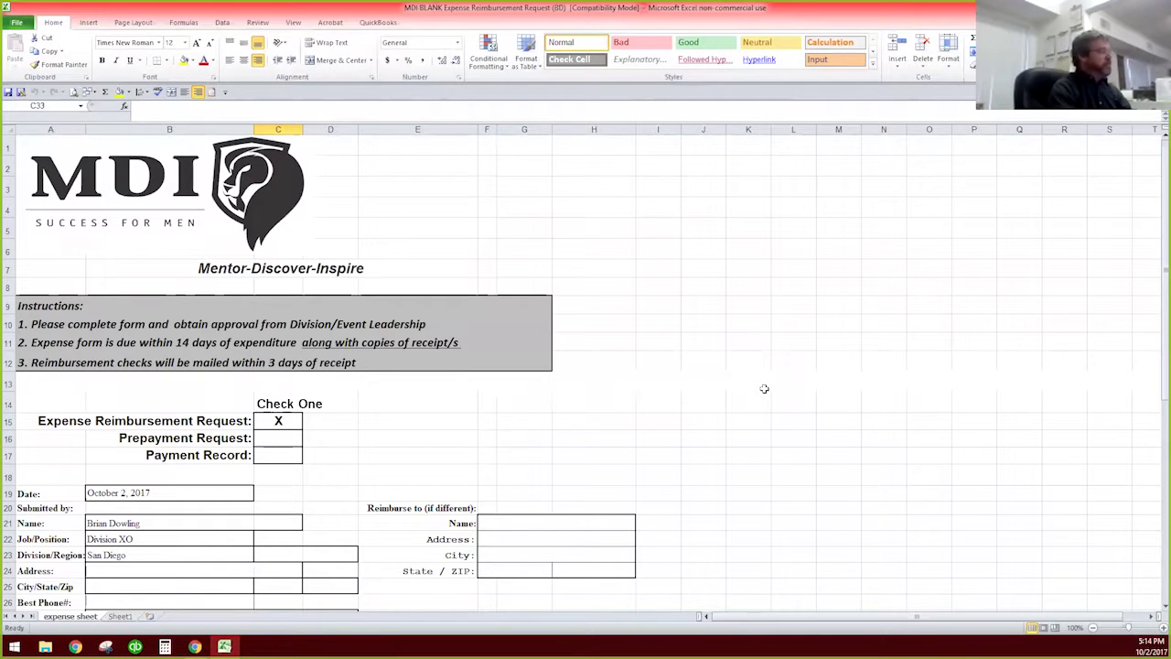
scroll(772, 337, "down", 6)
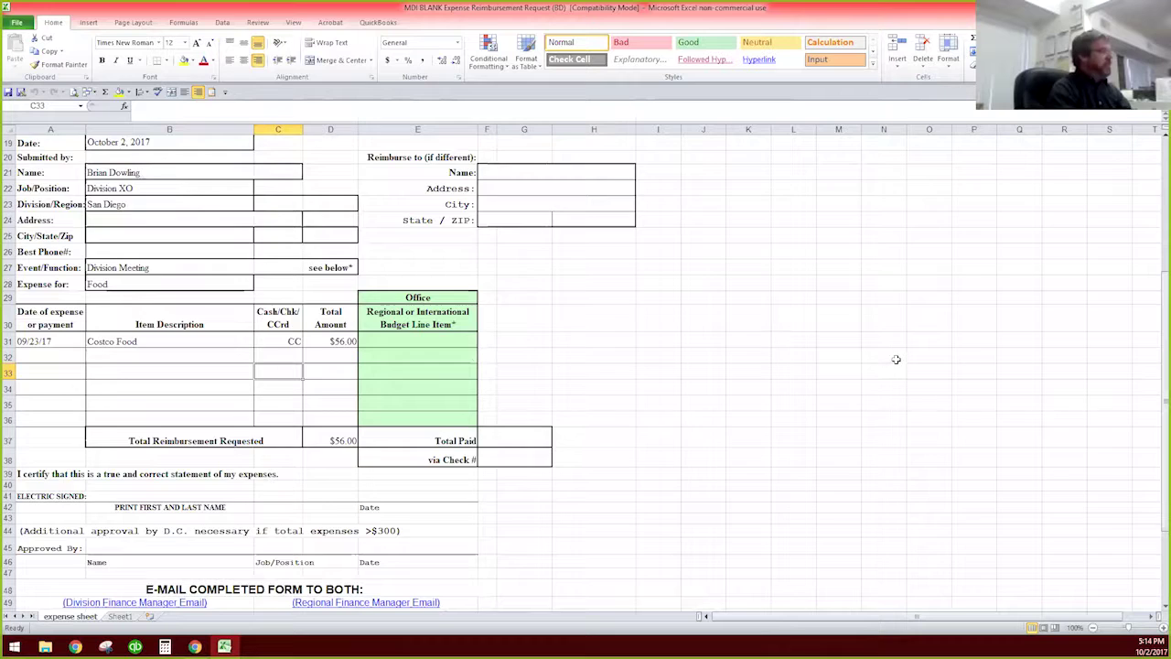
scroll(895, 360, "up", 3)
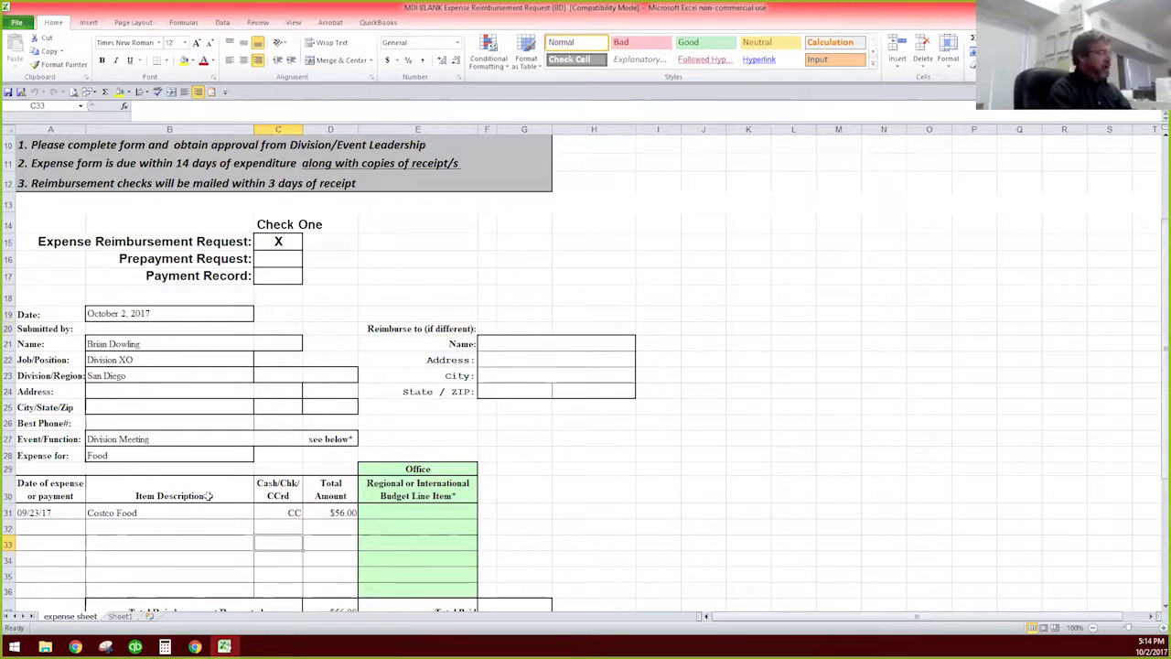
scroll(818, 379, "down", 2)
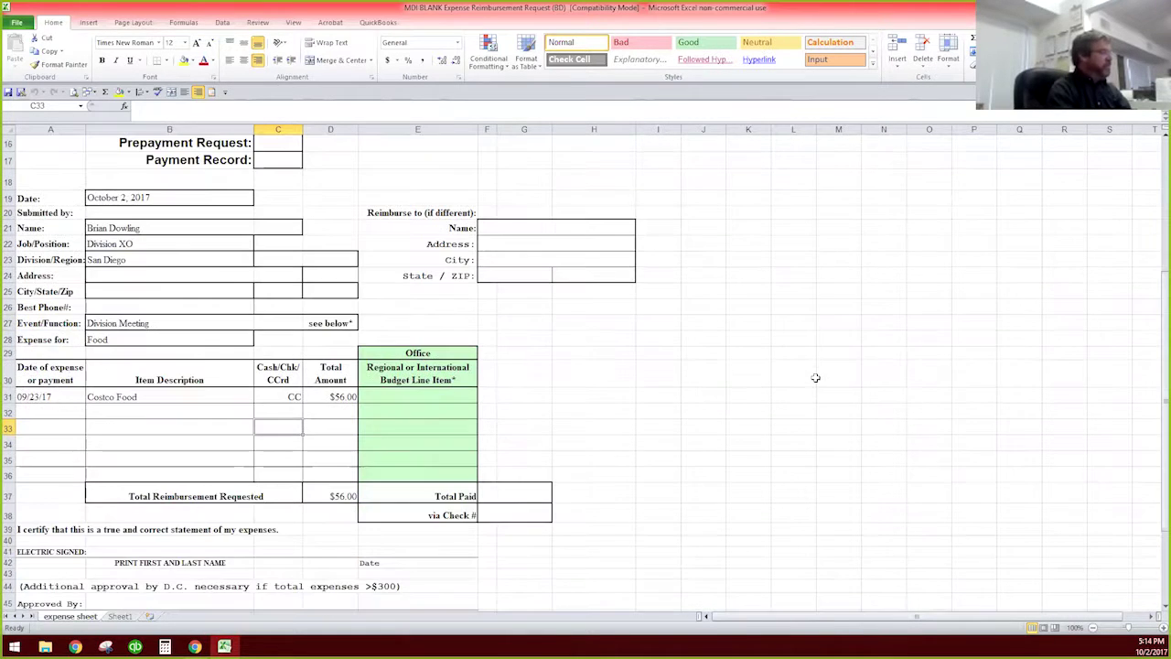
left_click(170, 322)
left_click(156, 341)
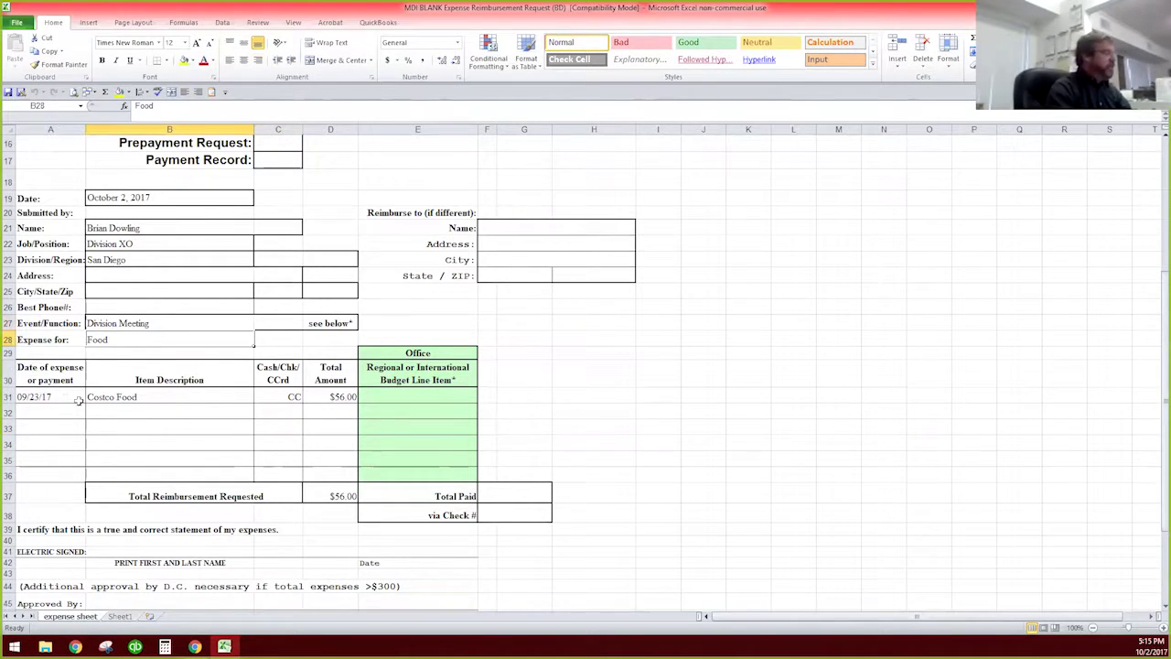
left_click(56, 399)
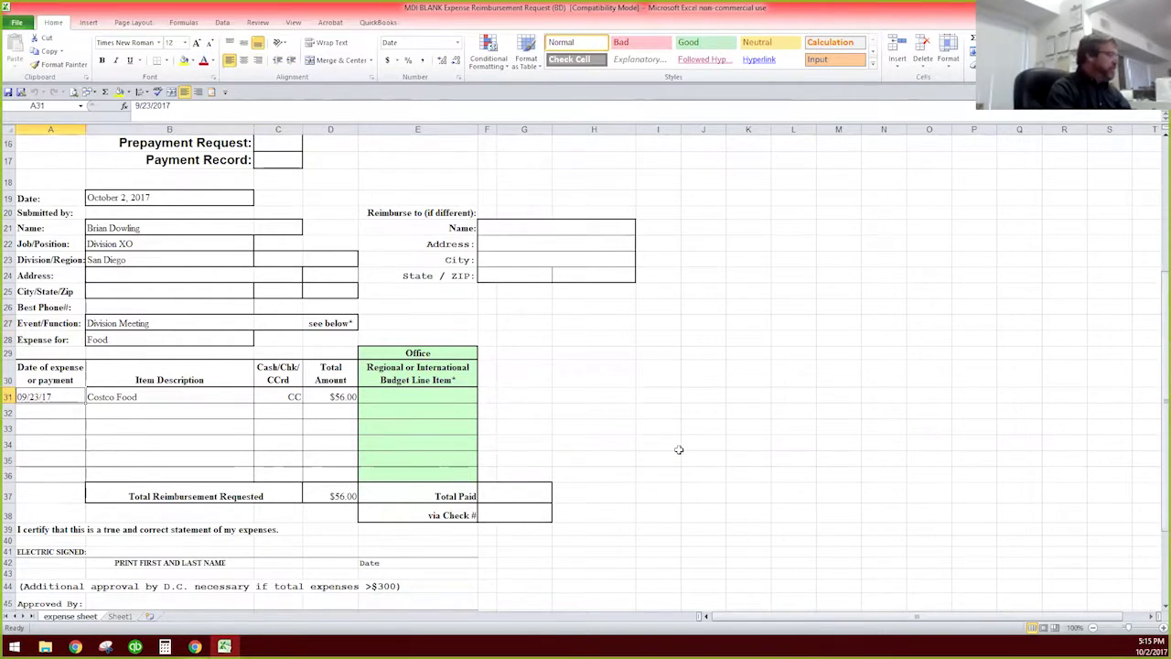
Step: Review the rest of the reimbursement form, then return to the QuickBooks bank register
scroll(679, 449, "down", 3)
scroll(679, 449, "up", 3)
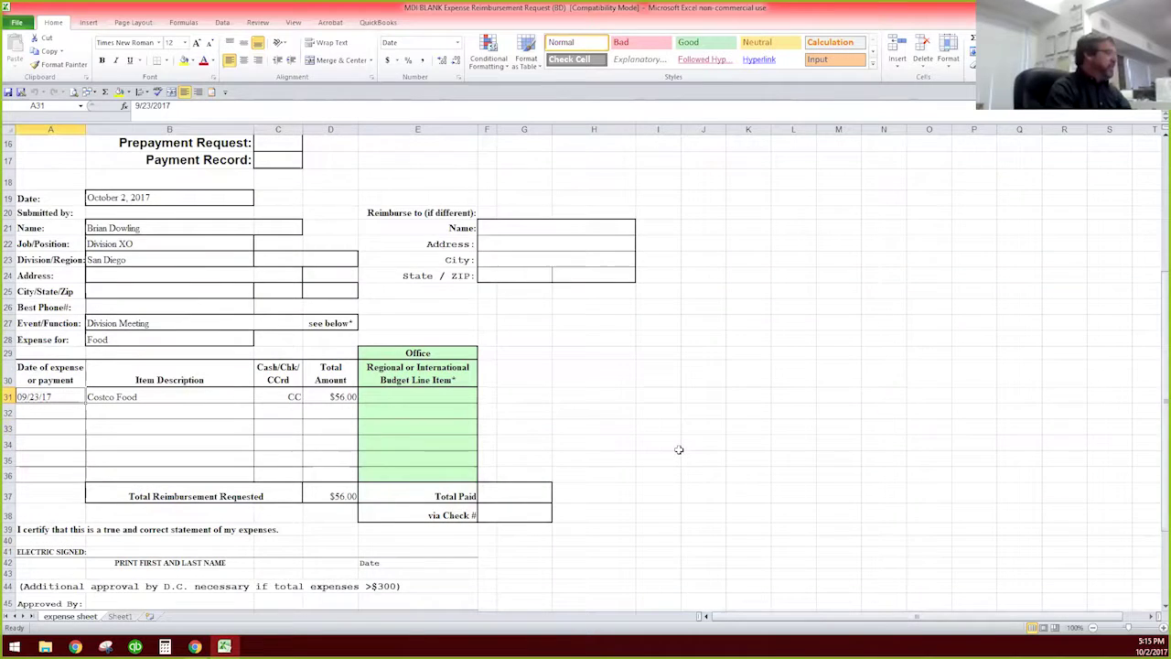
scroll(681, 446, "down", 4)
scroll(681, 447, "up", 6)
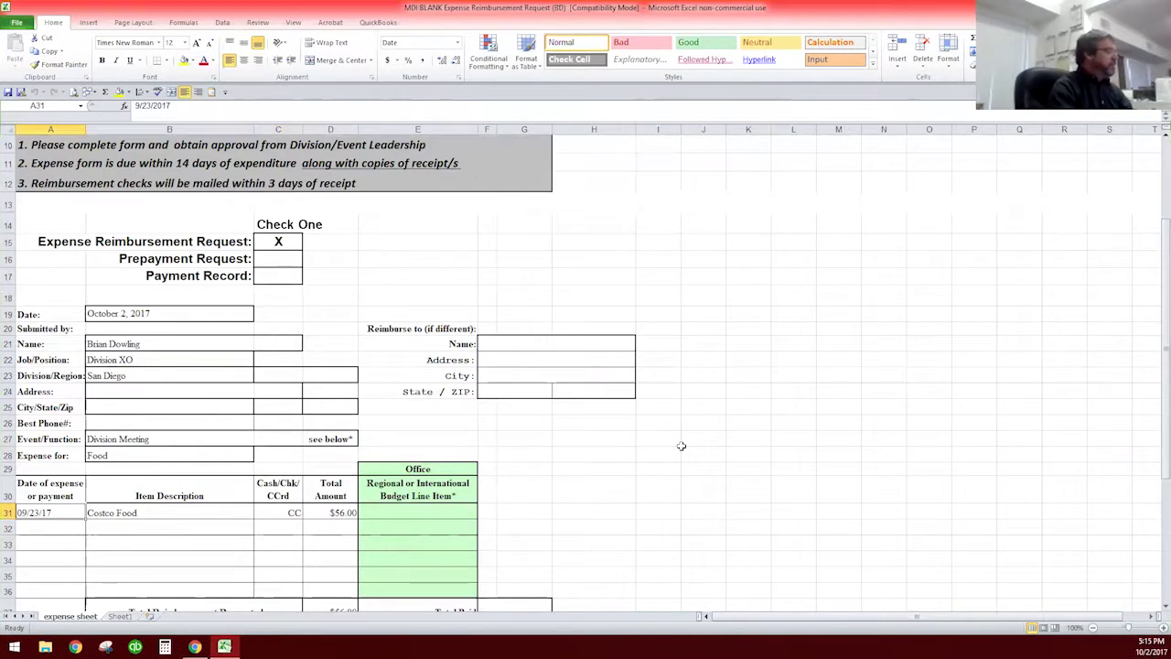
scroll(680, 447, "down", 1)
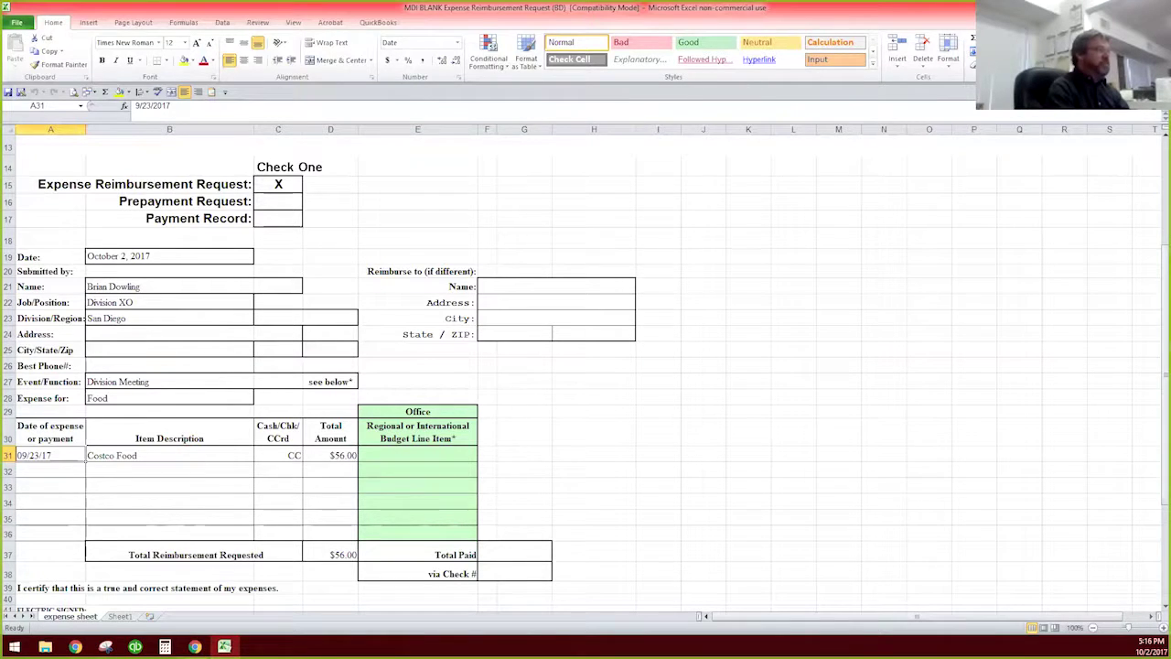
key("alt+Tab")
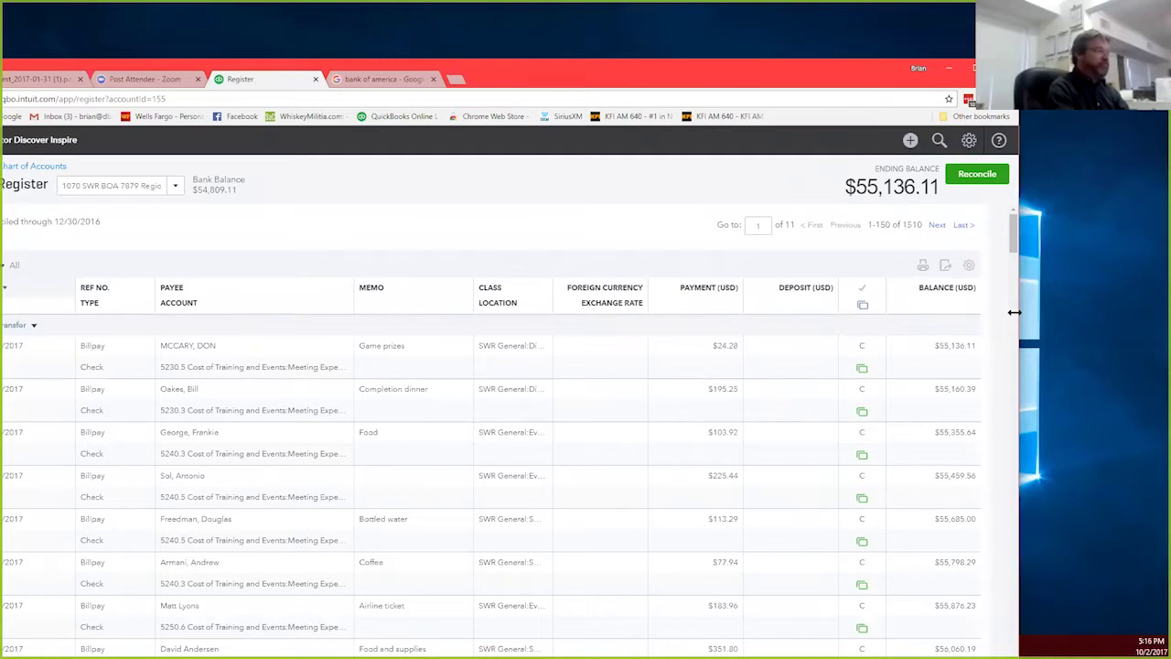
Step: Resize the windows: Chrome full height on the right, Excel narrow on the left down to the taskbar
left_click_drag(1015, 312, 1166, 312)
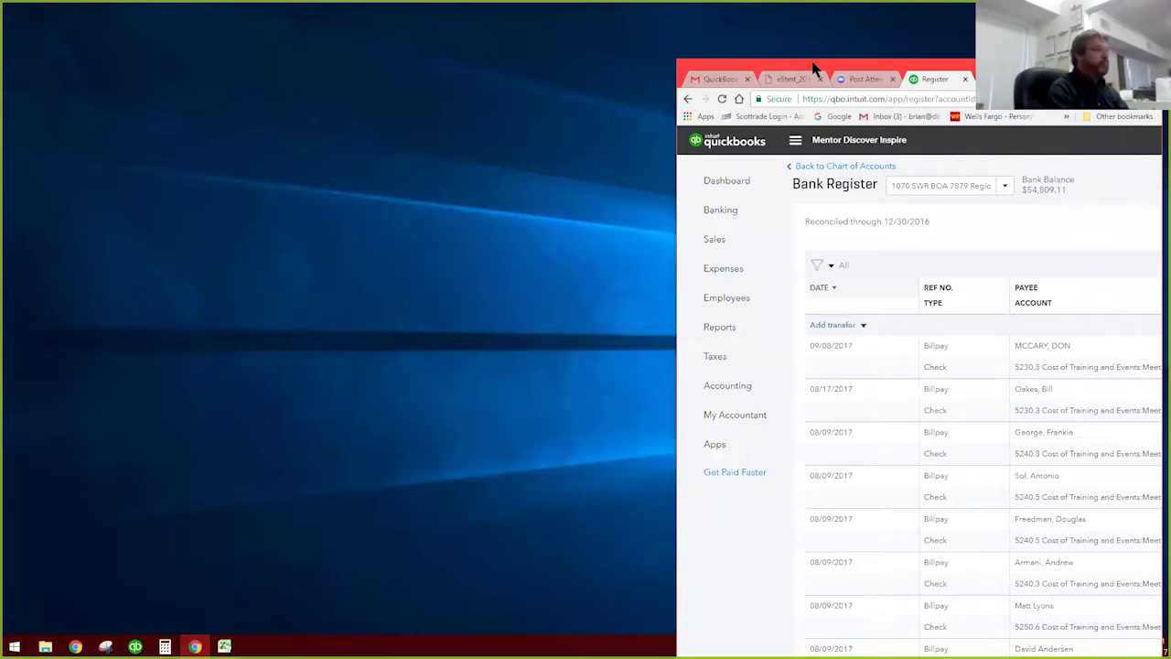
left_click_drag(812, 54, 819, 6)
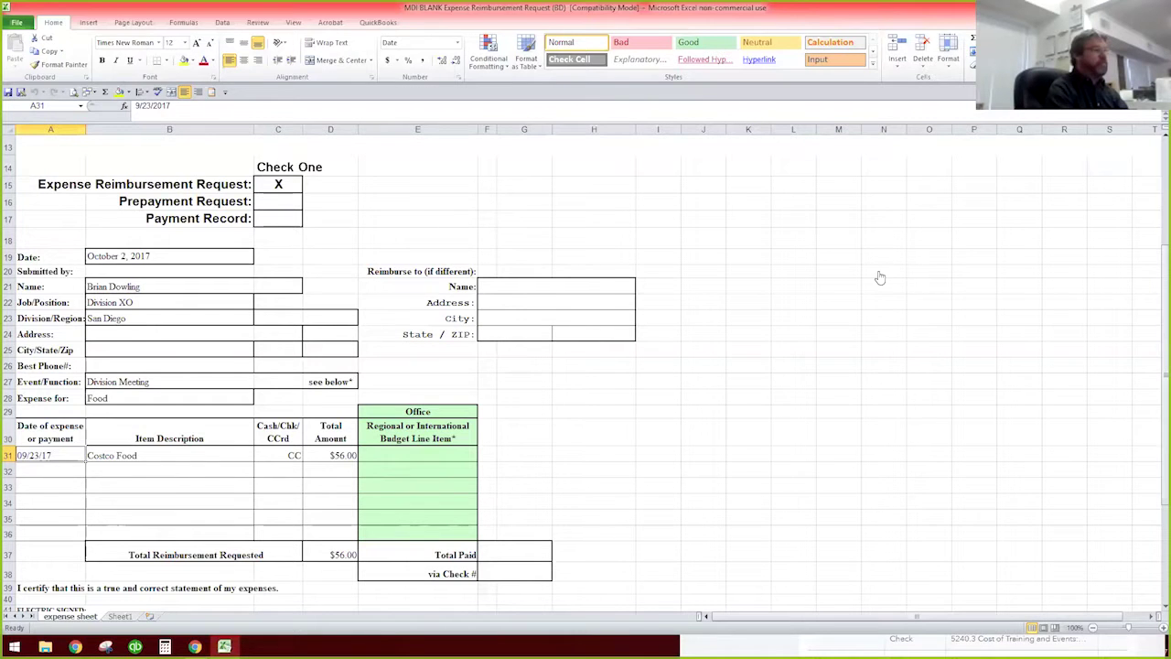
left_click_drag(631, 7, 183, 13)
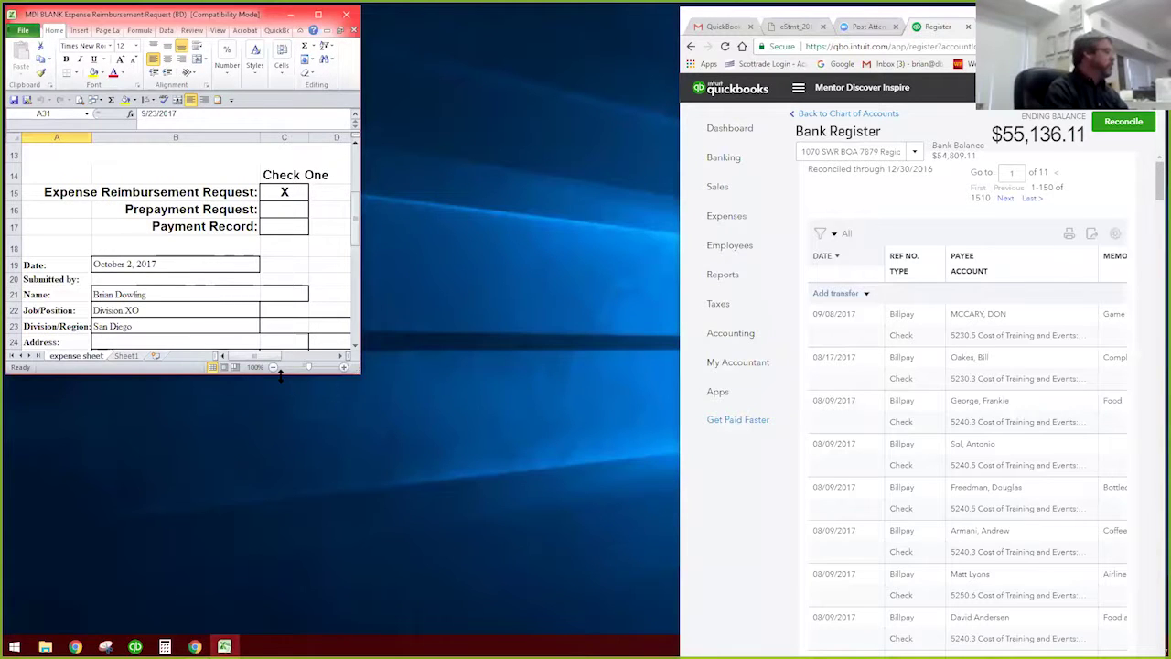
left_click_drag(281, 371, 281, 630)
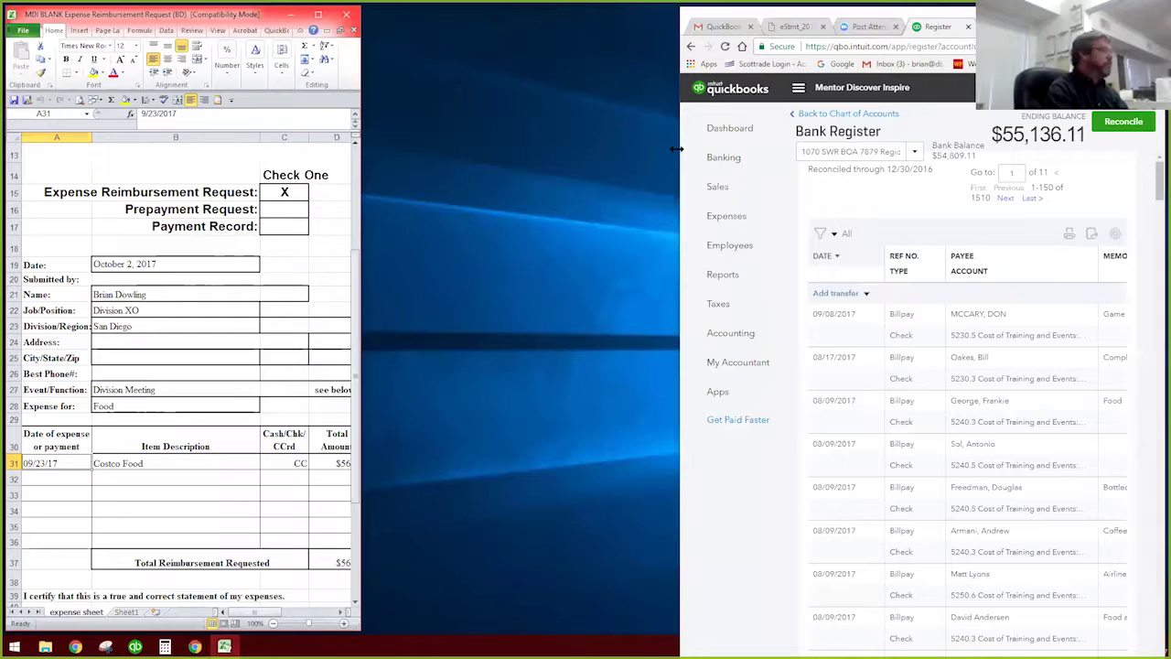
left_click_drag(366, 128, 364, 128)
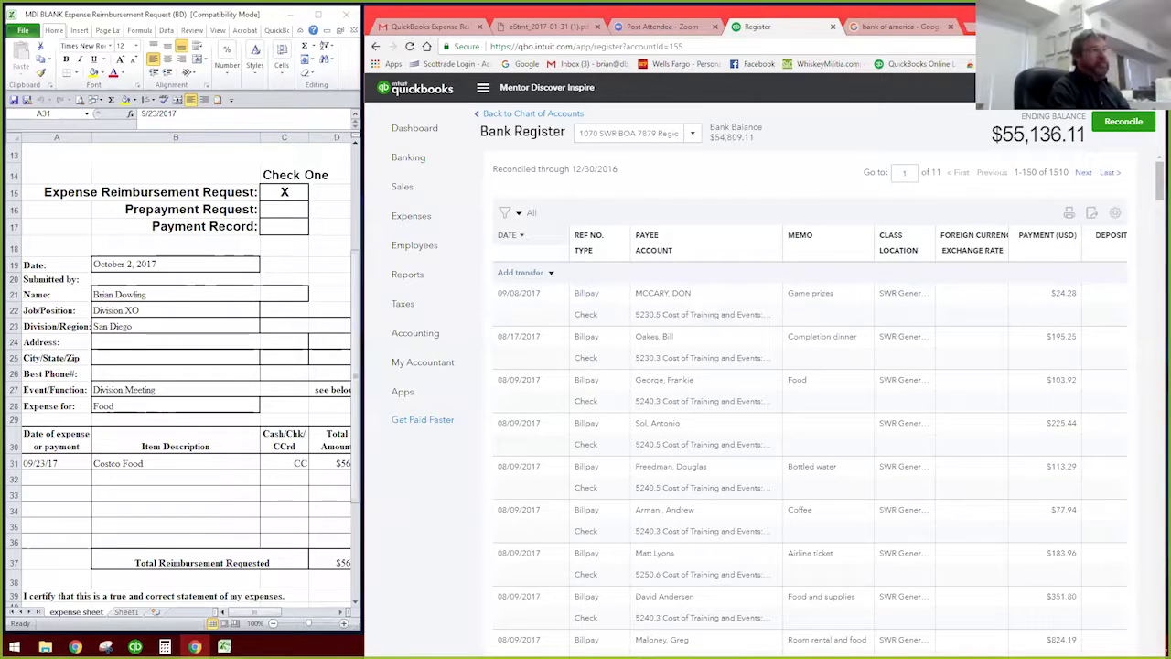
Step: Start a new check from the Create menu and show the pay-from bank accounts list
left_click(1023, 87)
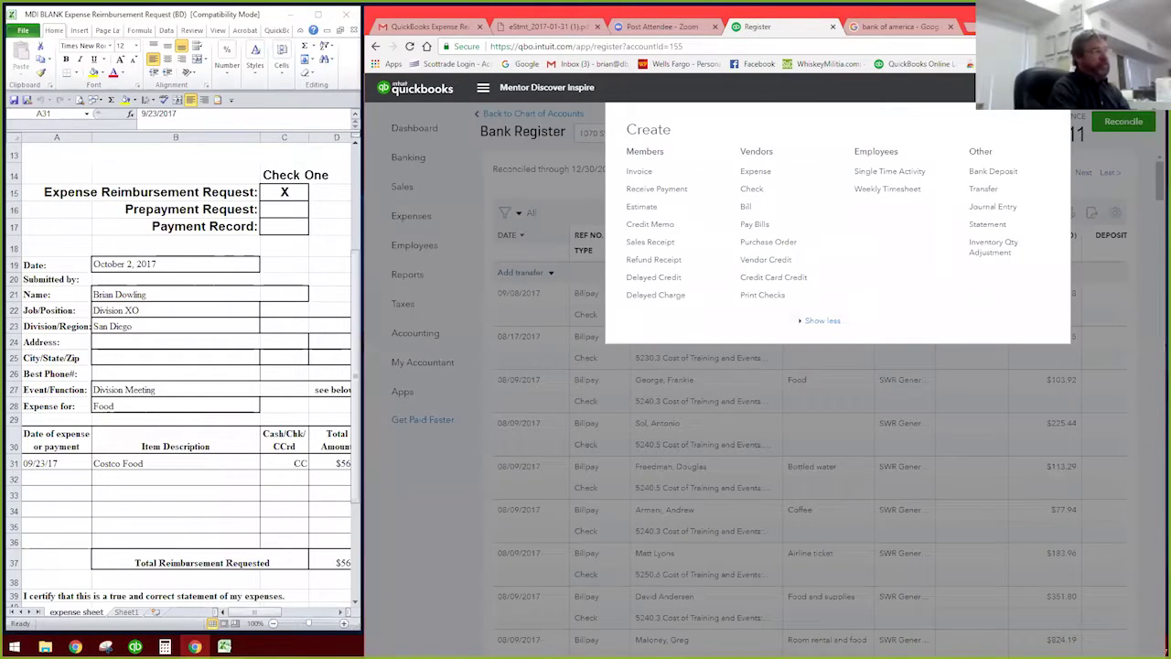
left_click(752, 189)
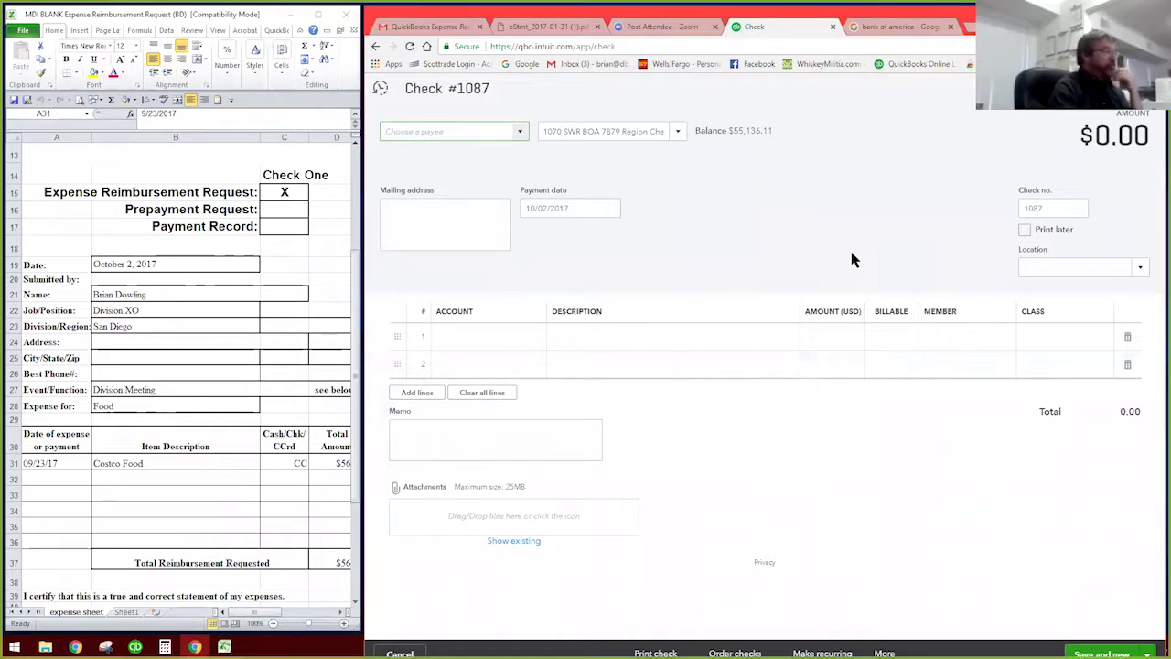
left_click(679, 134)
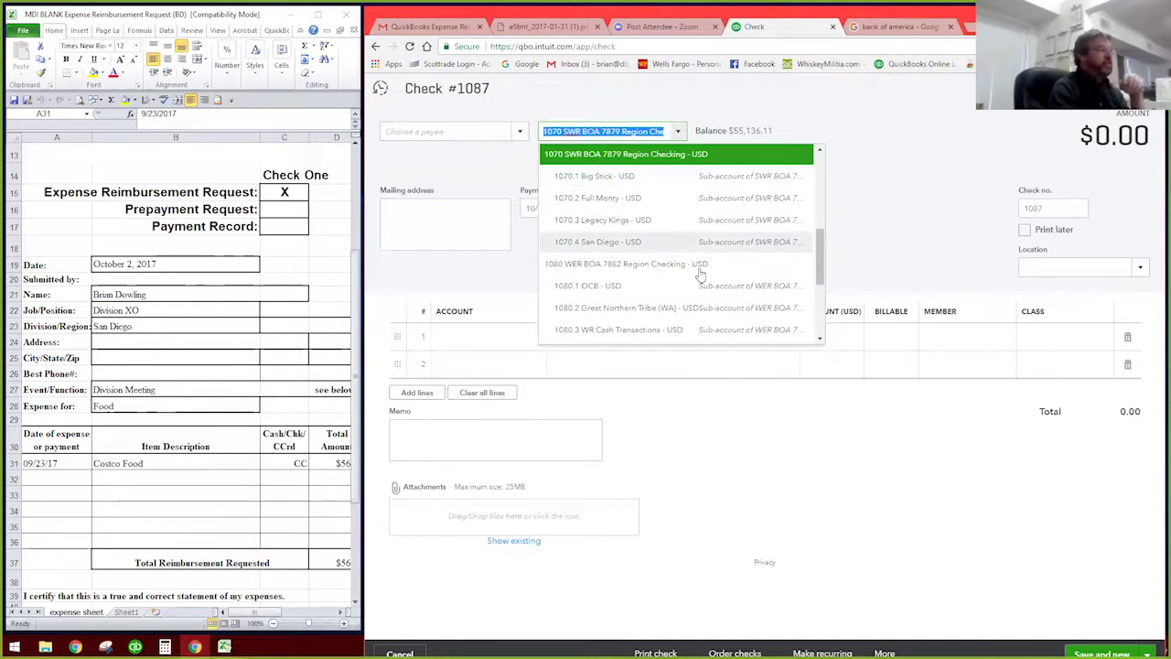
scroll(824, 247, "up", 4)
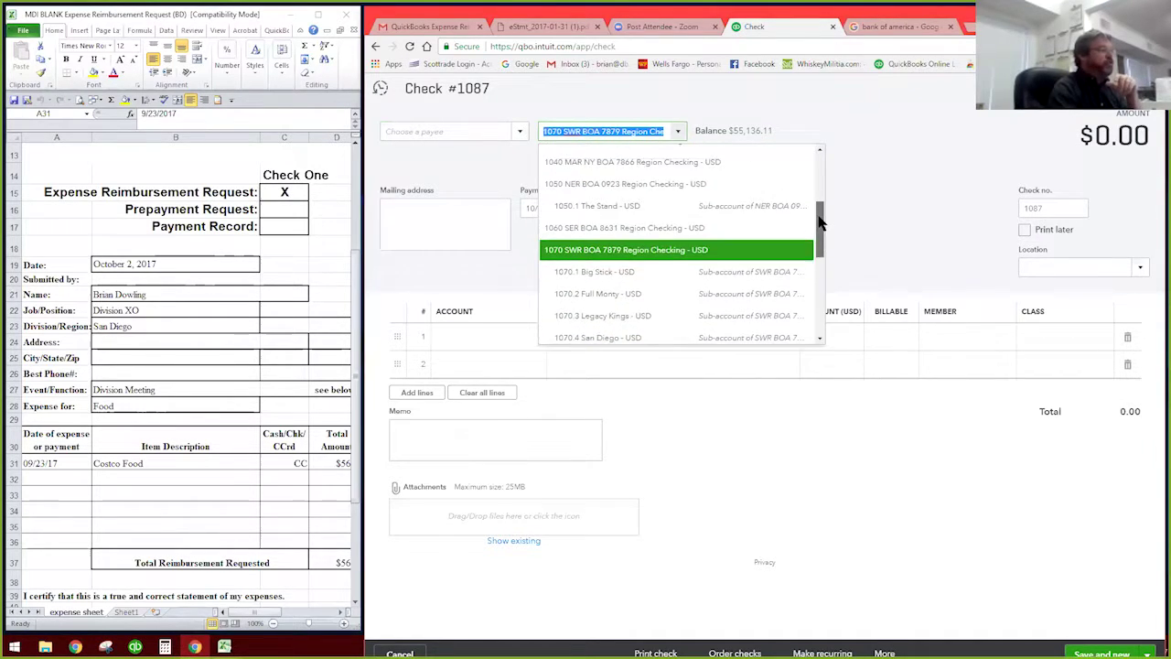
scroll(826, 220, "down", 5)
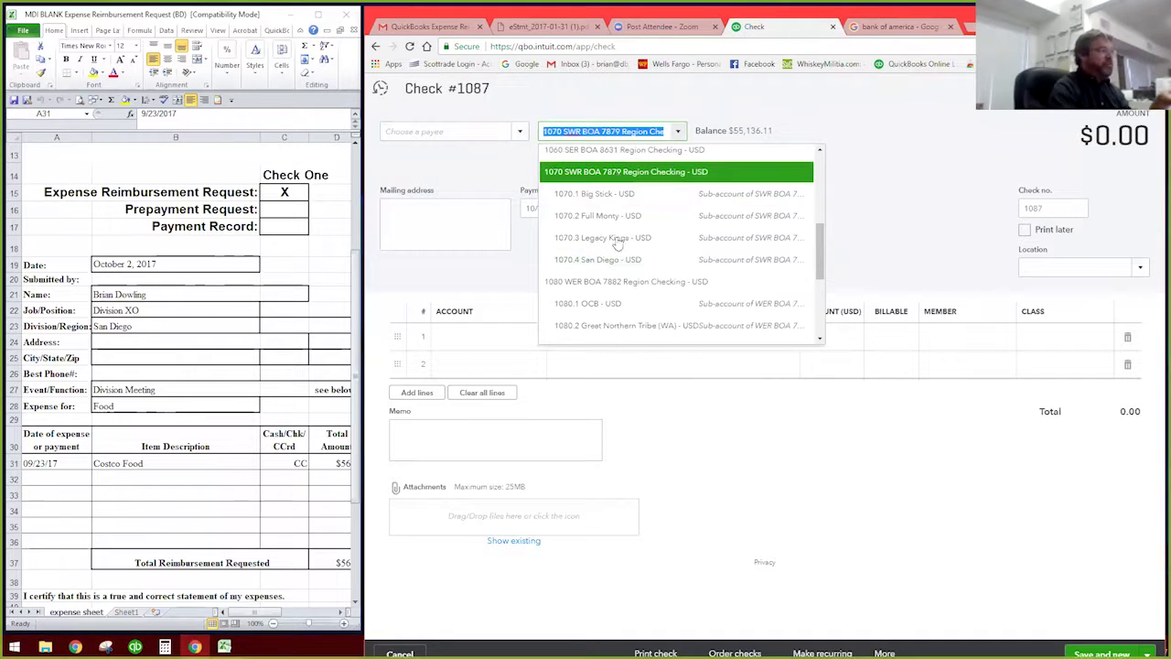
Step: Pay from the 1070.4 San Diego account and set the check number to BillPay
left_click(598, 261)
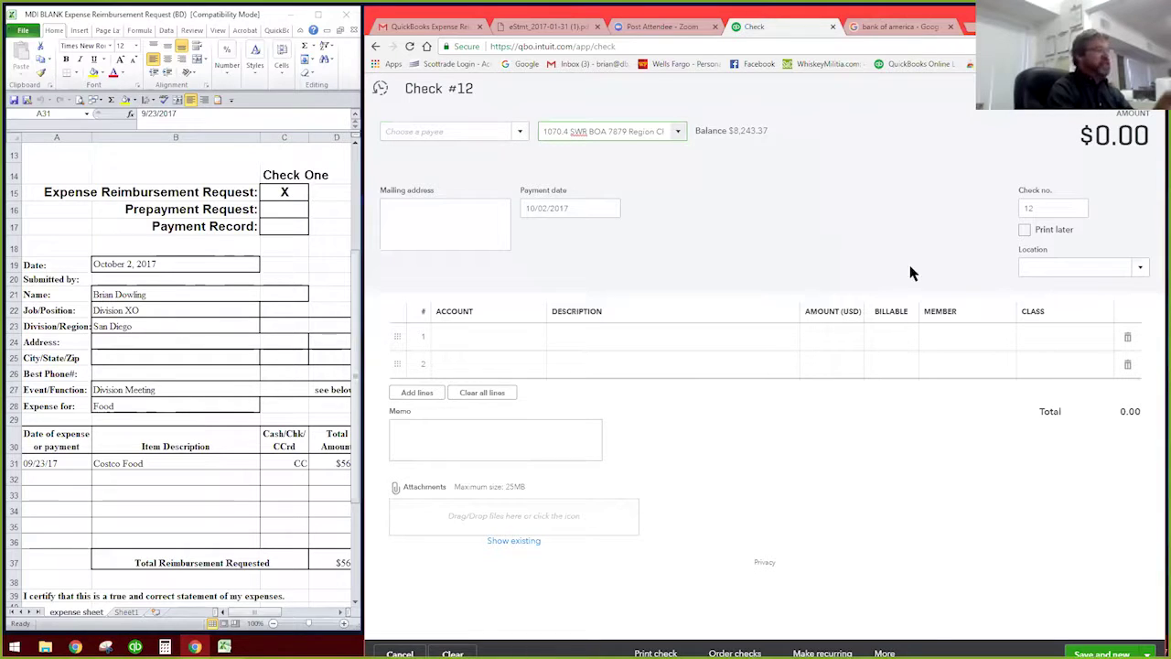
left_click(1029, 209)
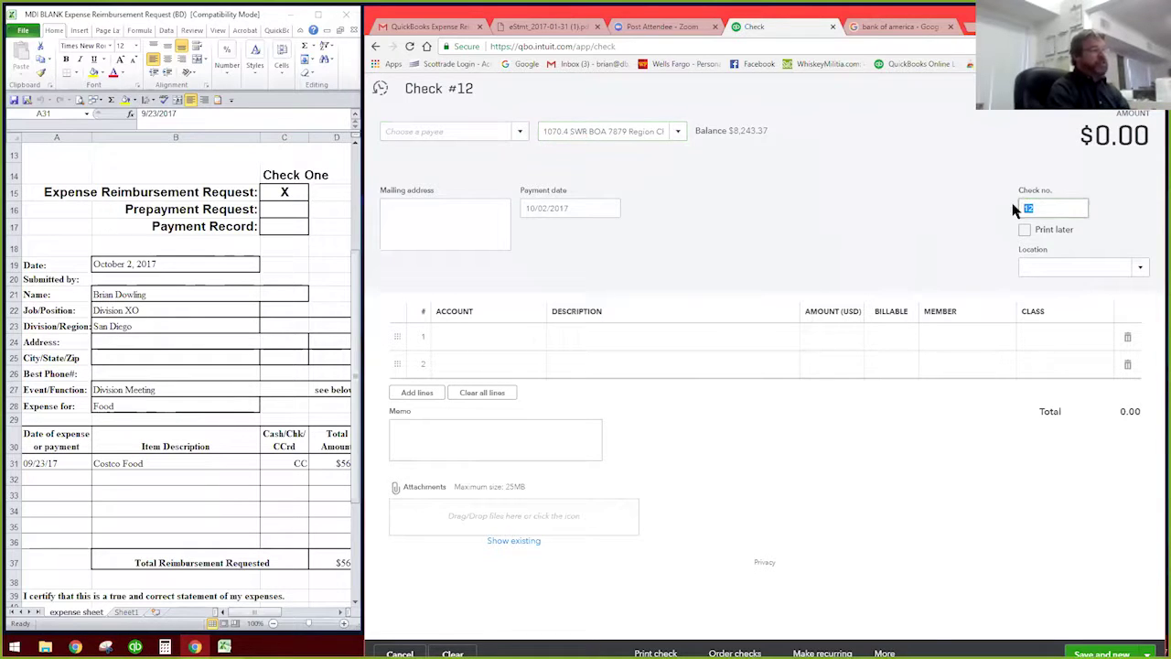
type("Bi")
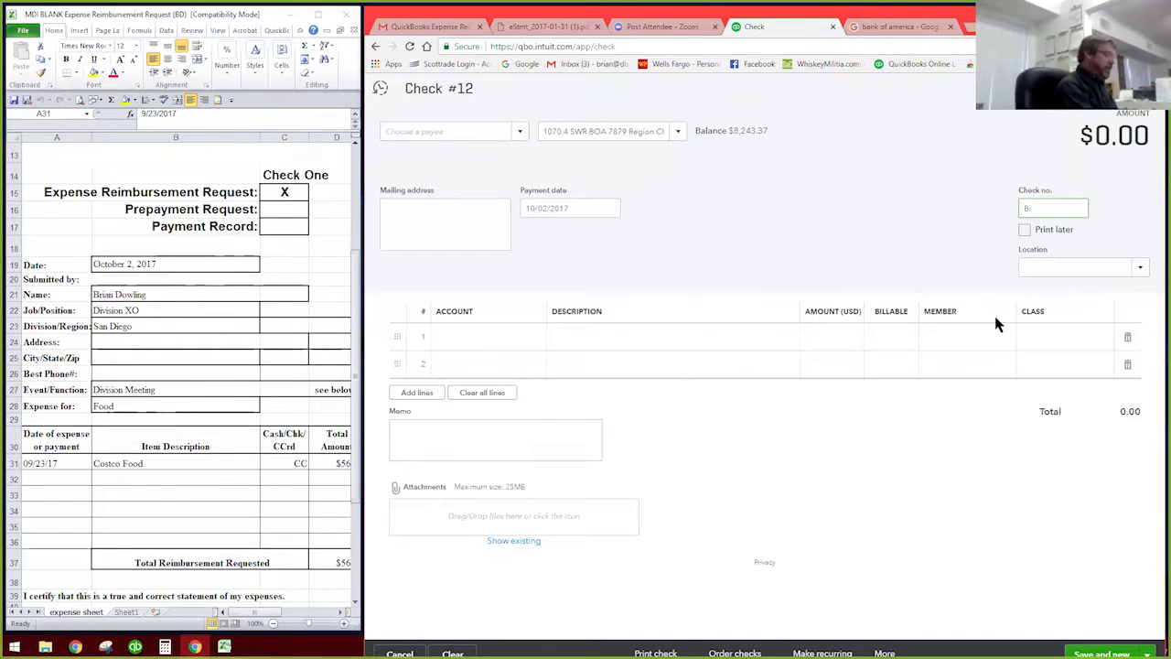
type("llP")
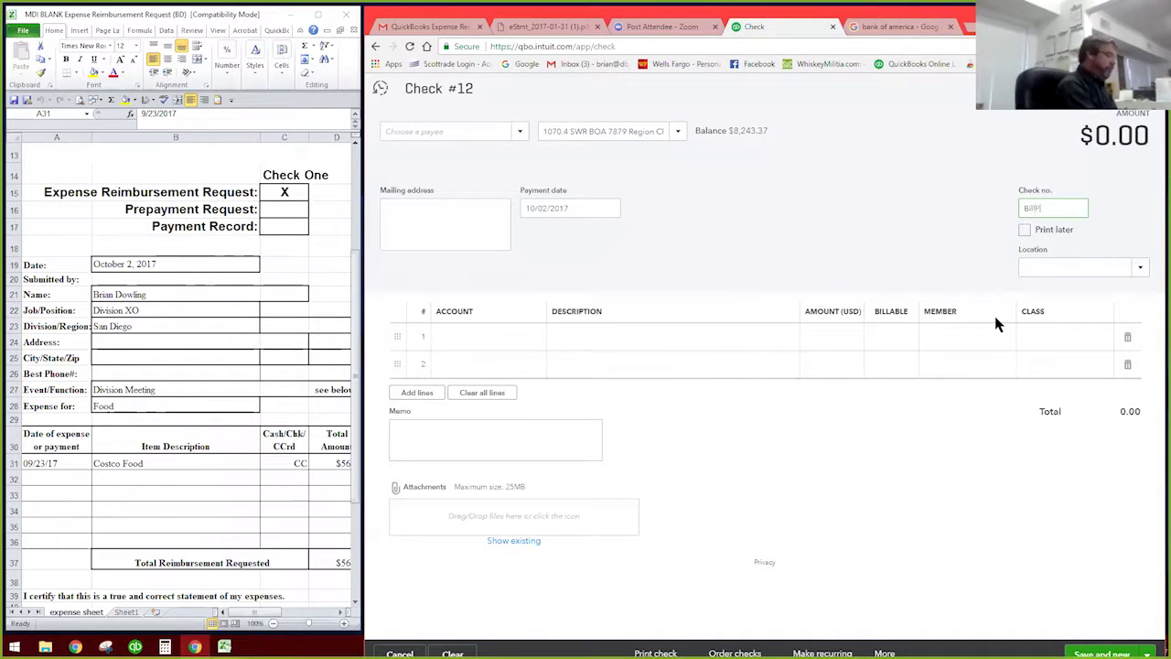
type("ay")
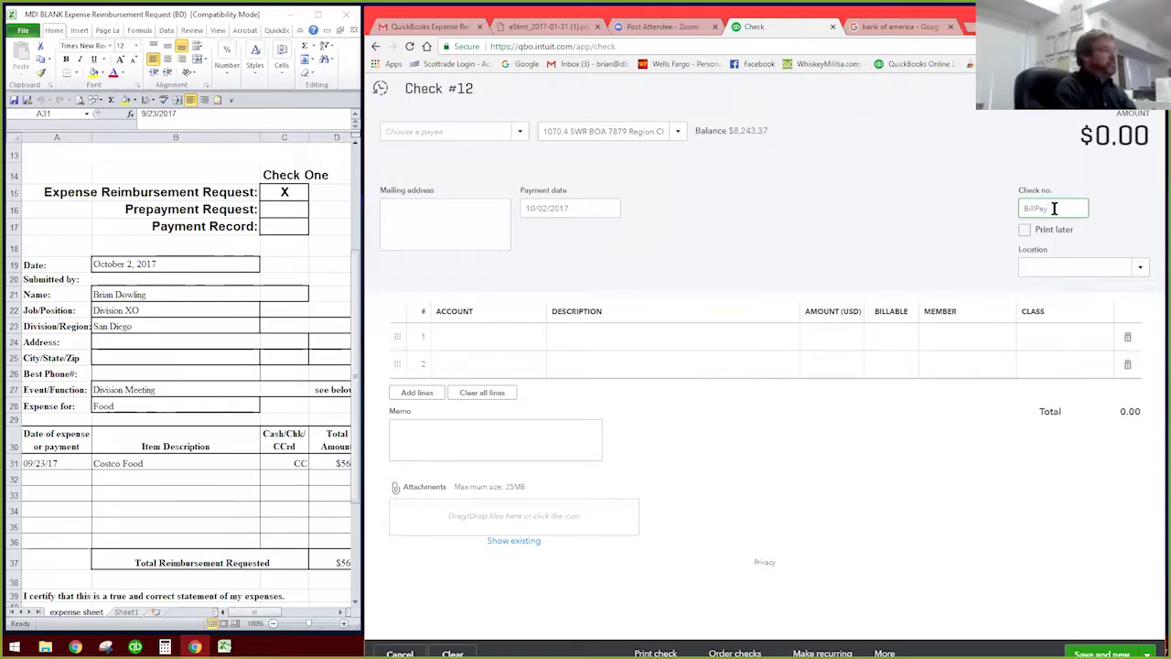
left_click(462, 149)
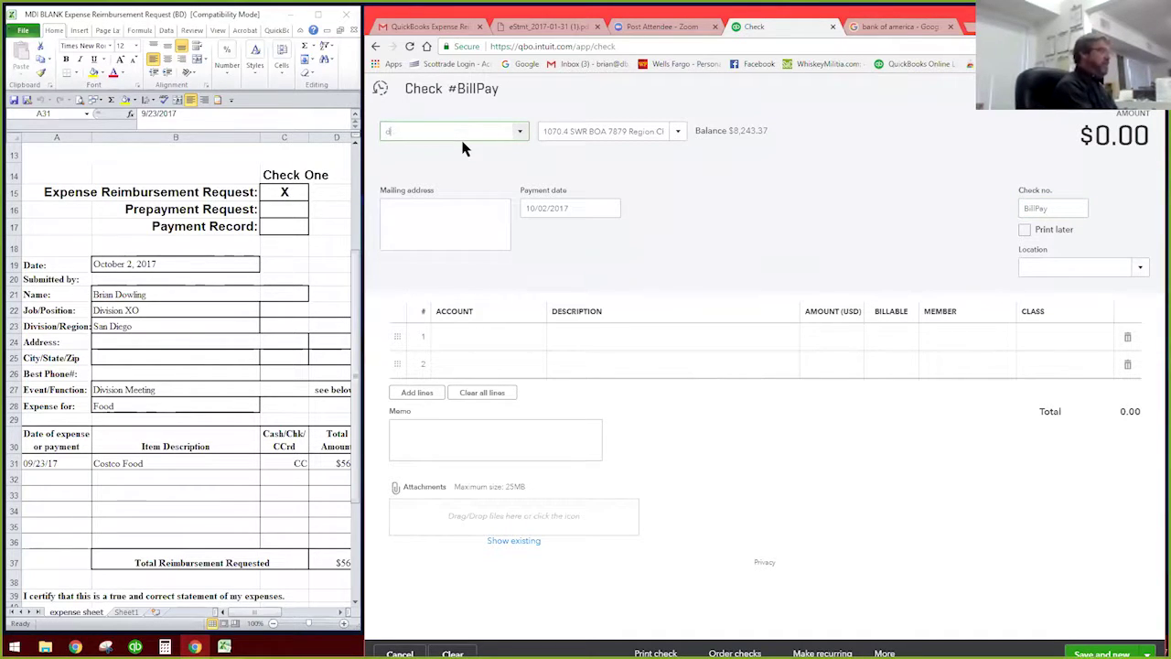
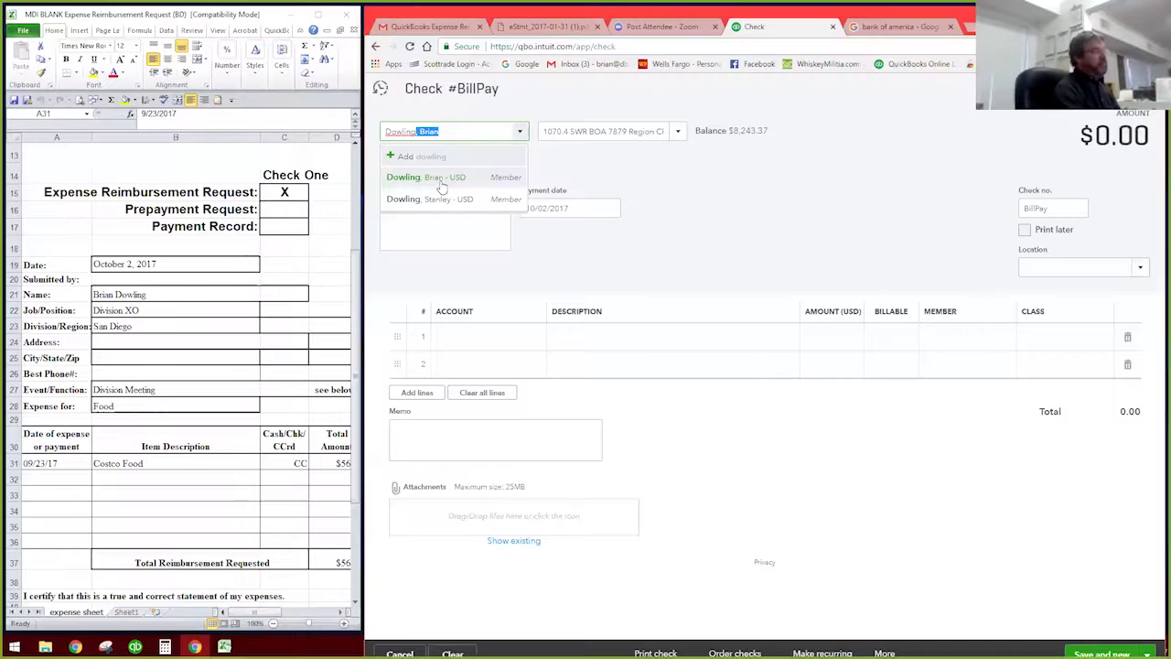
Step: Choose the expense requester as payee and decline prefilling from their last check
left_click(440, 181)
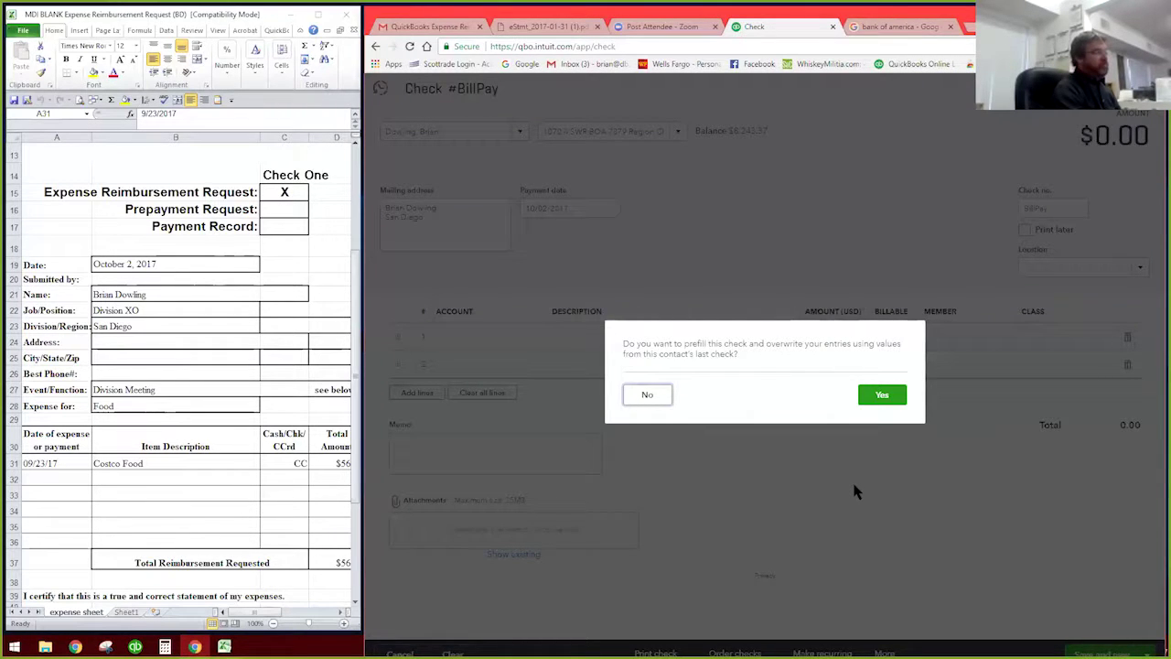
left_click(651, 395)
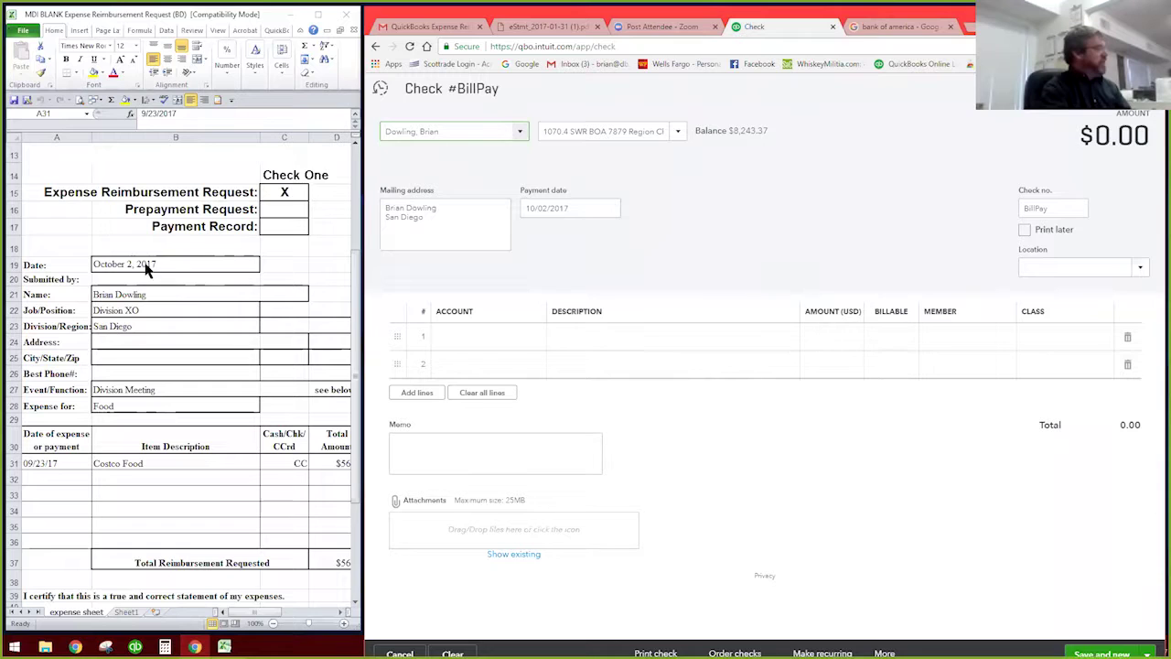
left_click(583, 208)
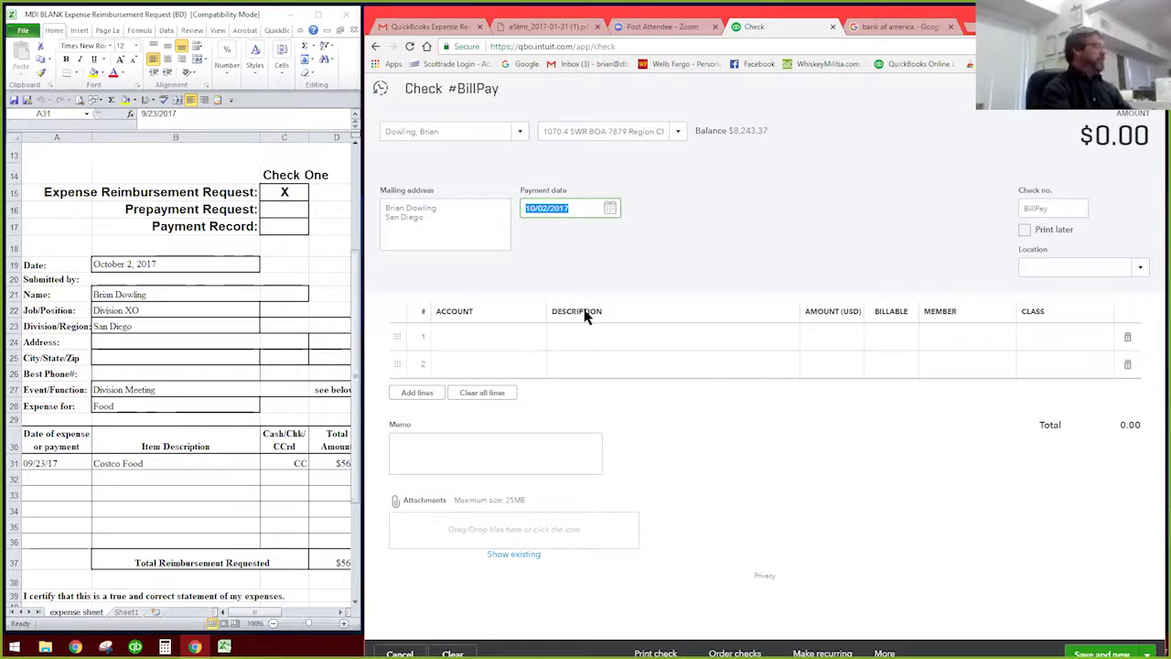
Step: Set line 1's account to 5230.3 Food under 5230 Division Meeting Expenses
left_click(542, 341)
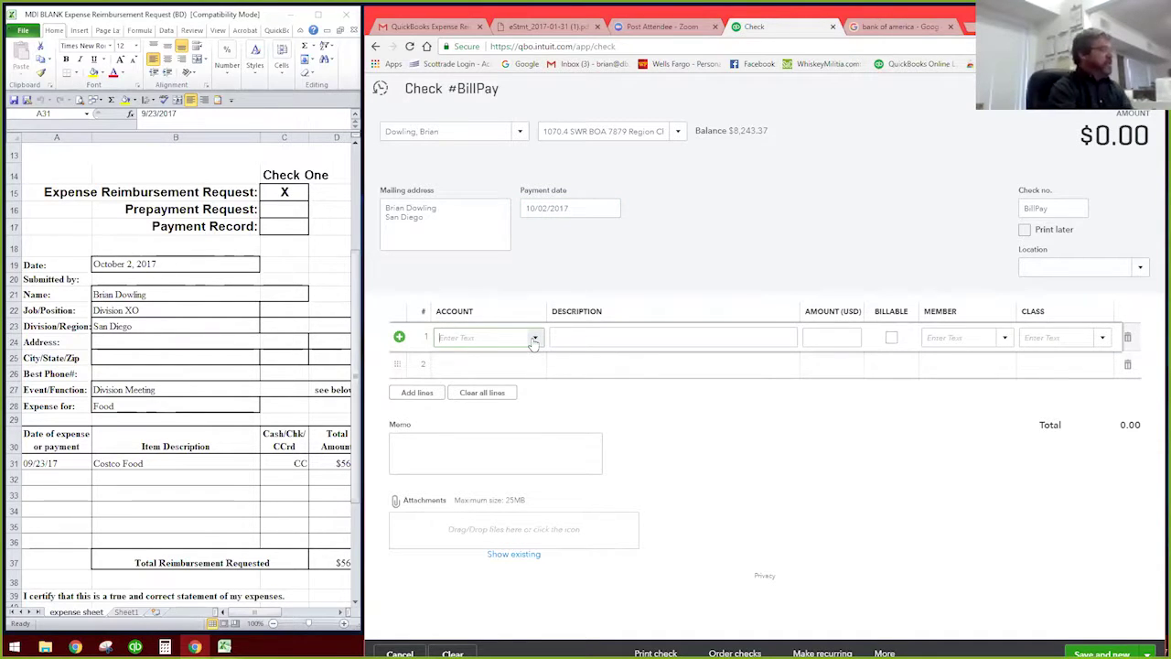
left_click(535, 339)
scroll(592, 418, "down", 10)
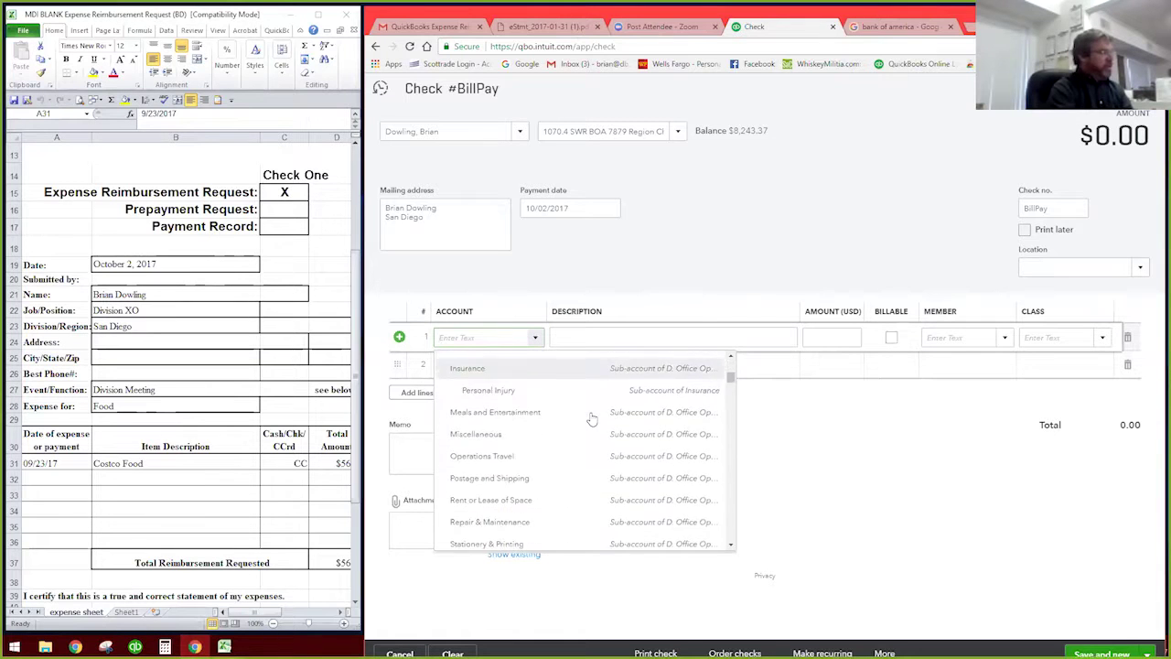
scroll(592, 418, "up", 10)
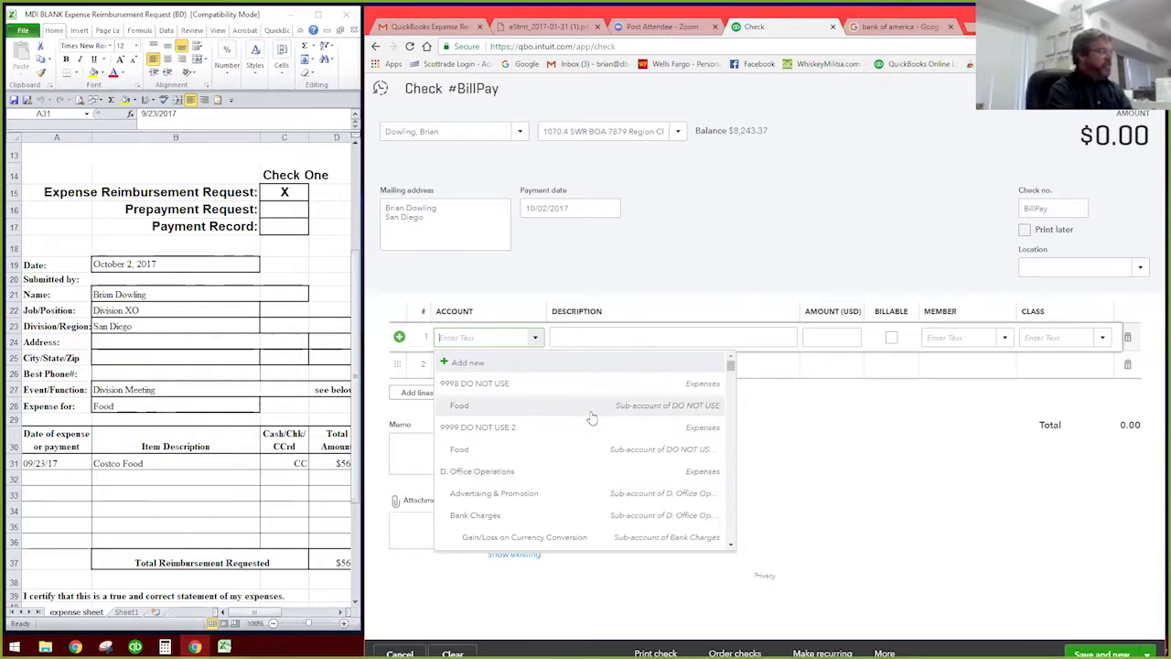
scroll(592, 414, "down", 8)
left_click_drag(726, 430, 727, 465)
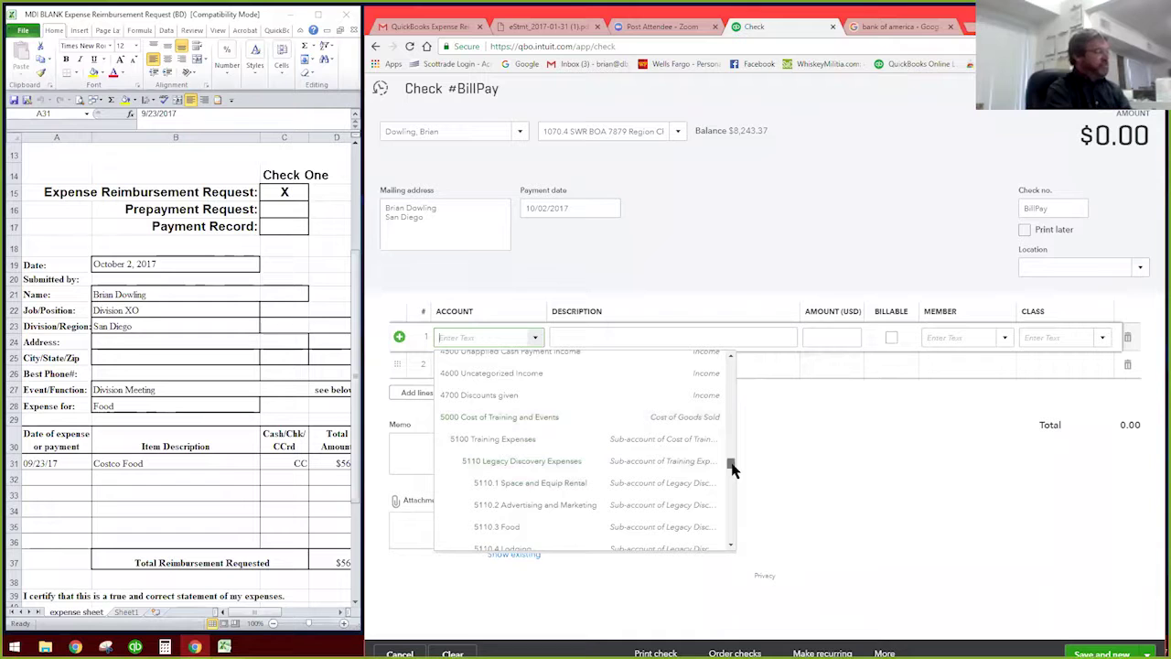
left_click_drag(732, 470, 733, 499)
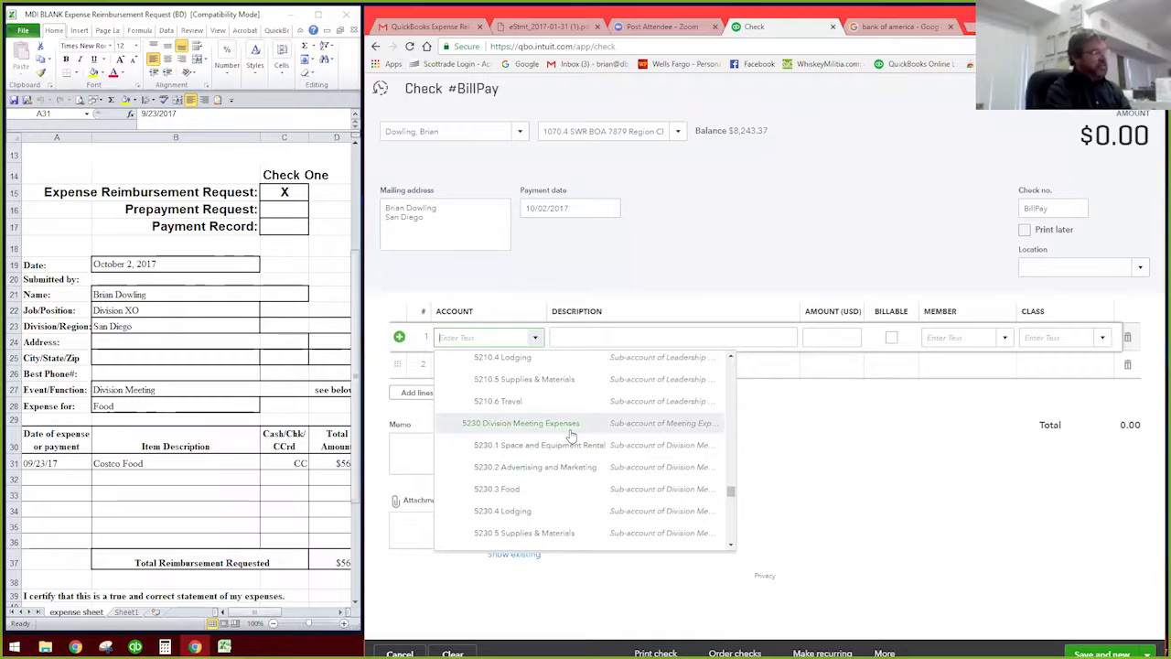
left_click(502, 497)
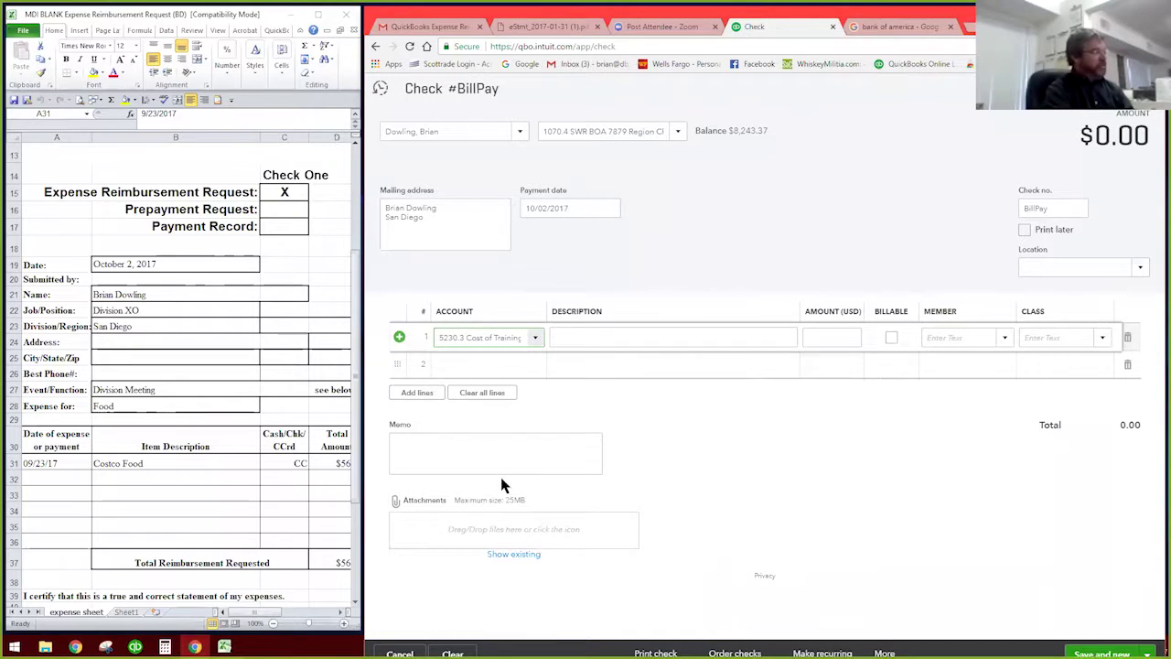
Step: Type 'Division Meeting' into line 1's description field
left_click(582, 335)
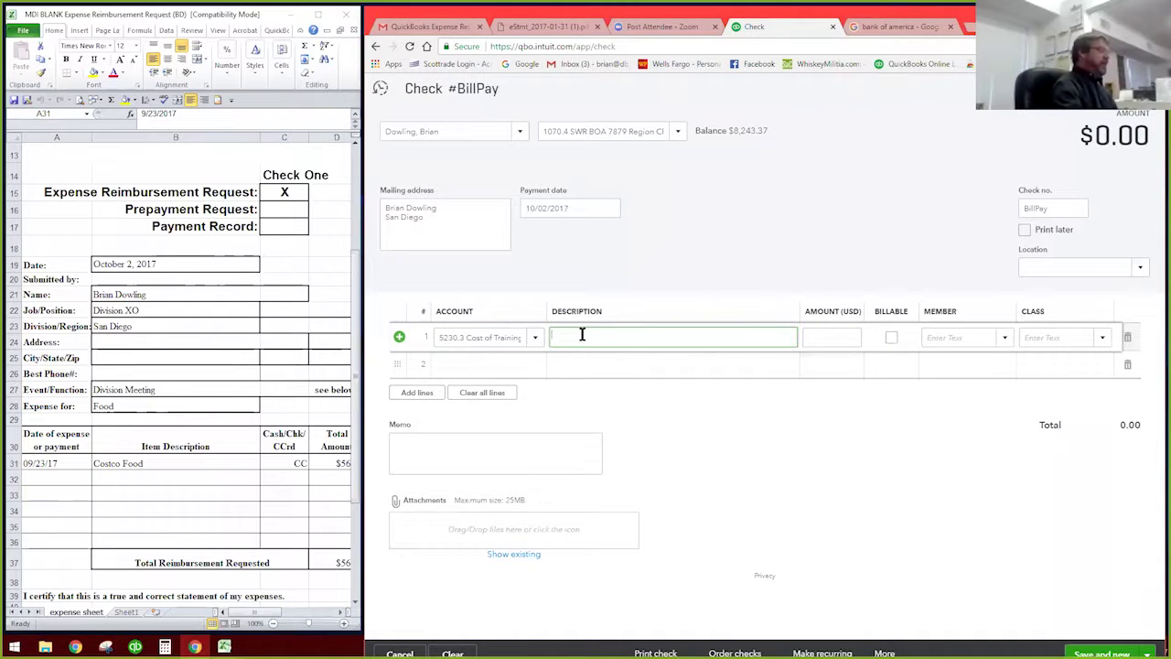
type("Division")
key("ctrl+shift+m")
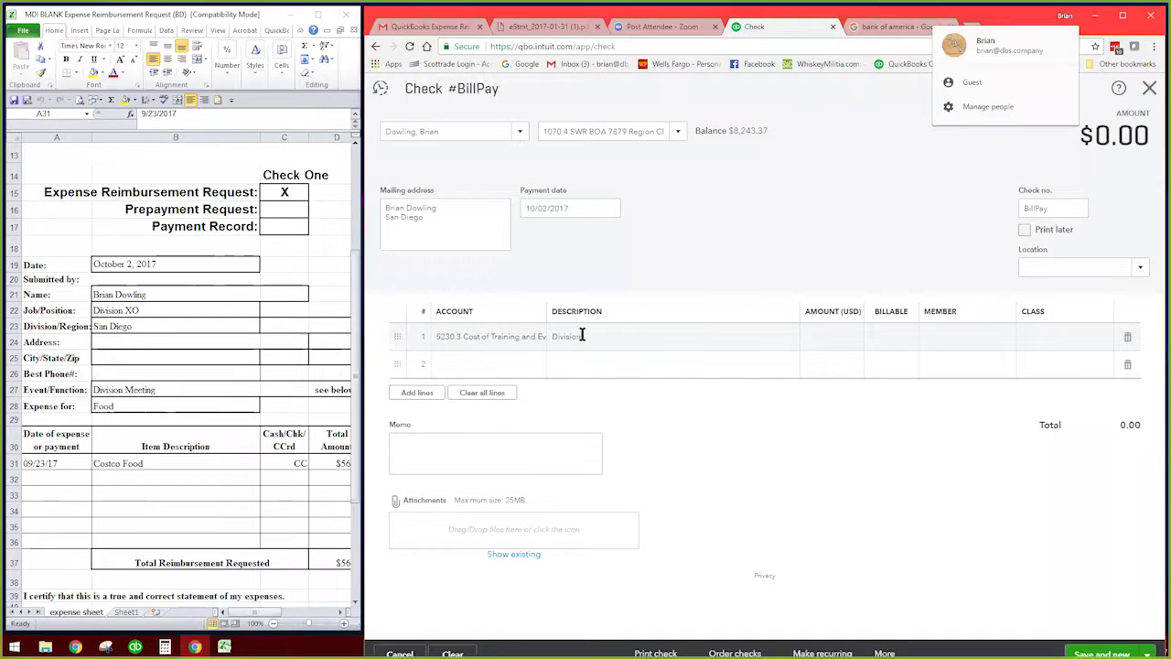
left_click(582, 335)
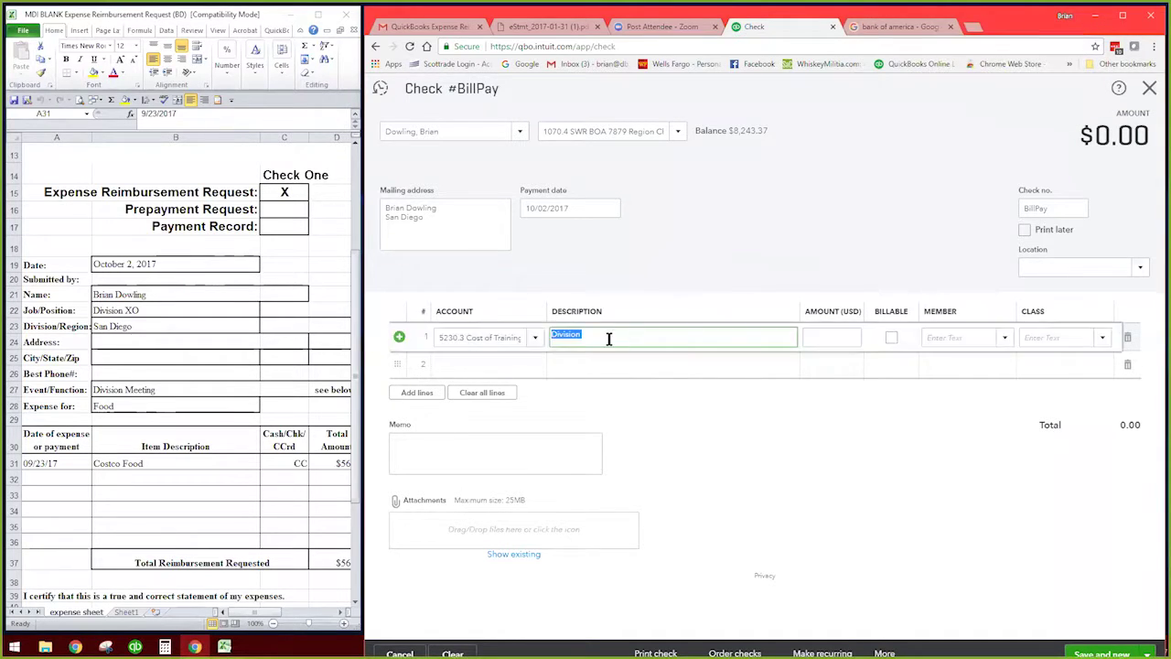
left_click(598, 335)
type("M")
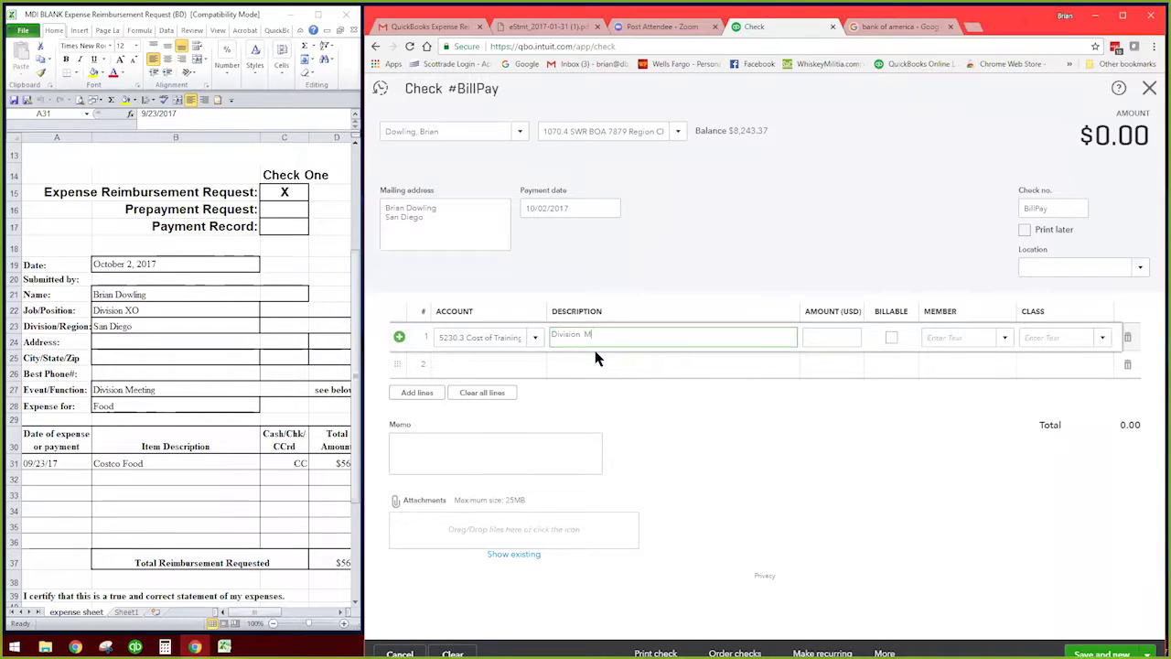
type("eeting Food")
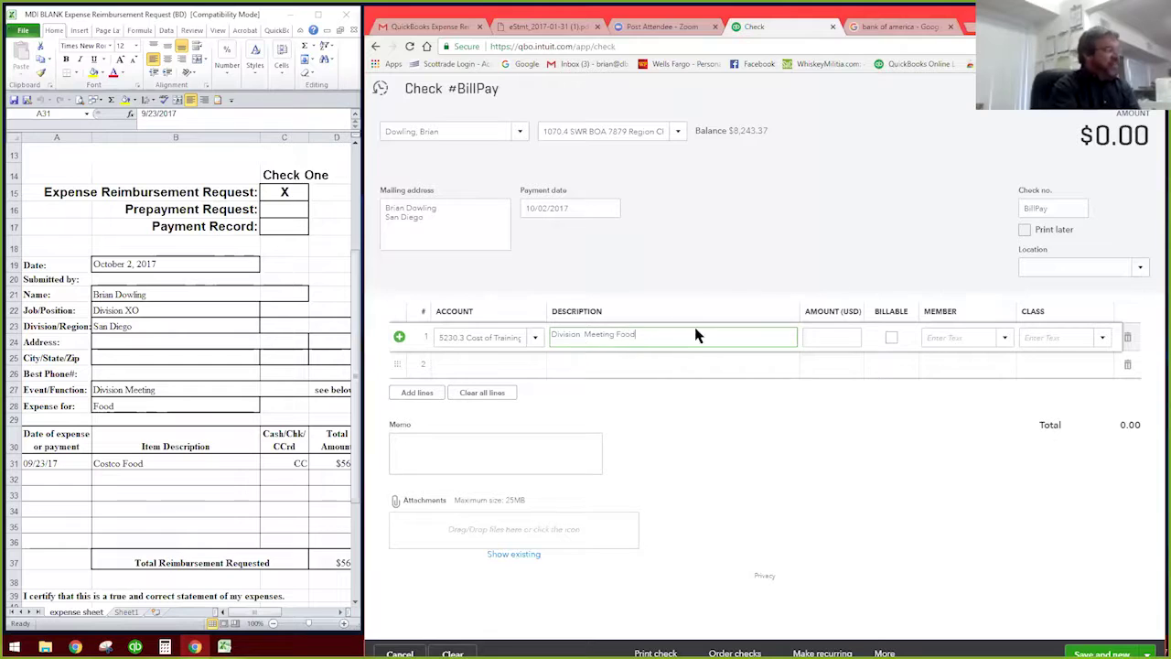
Step: Copy line 1's description, Division Meeting Food, into the check's memo
left_click(431, 445)
left_click(640, 334)
key("ctrl+c")
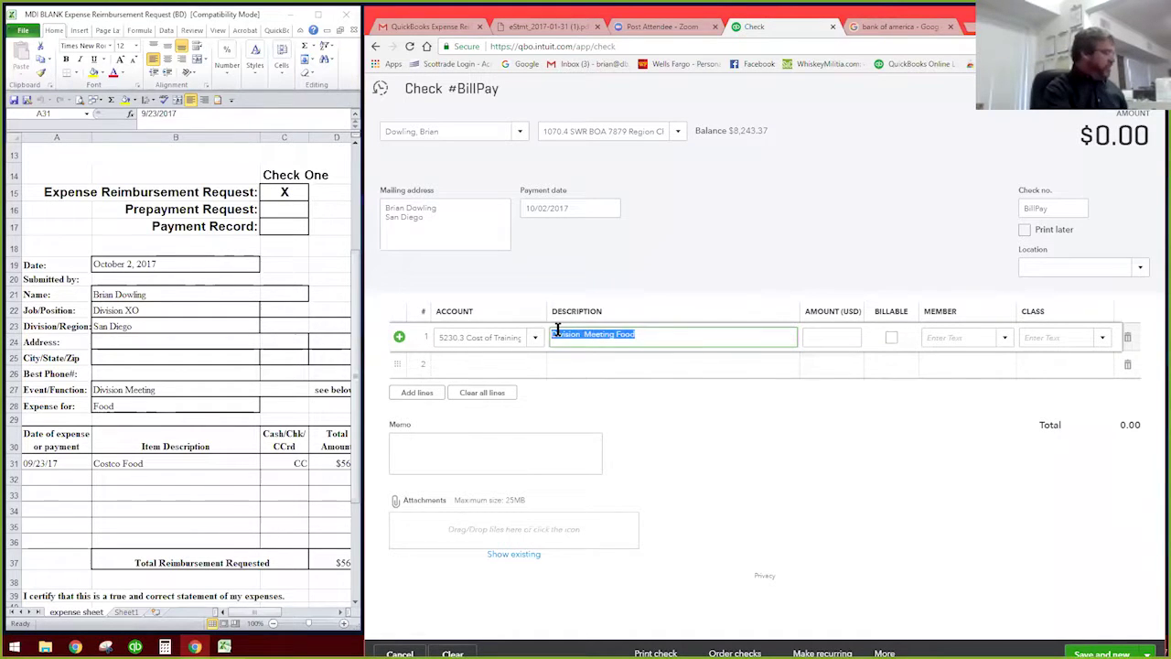
left_click(492, 442)
key("ctrl+v")
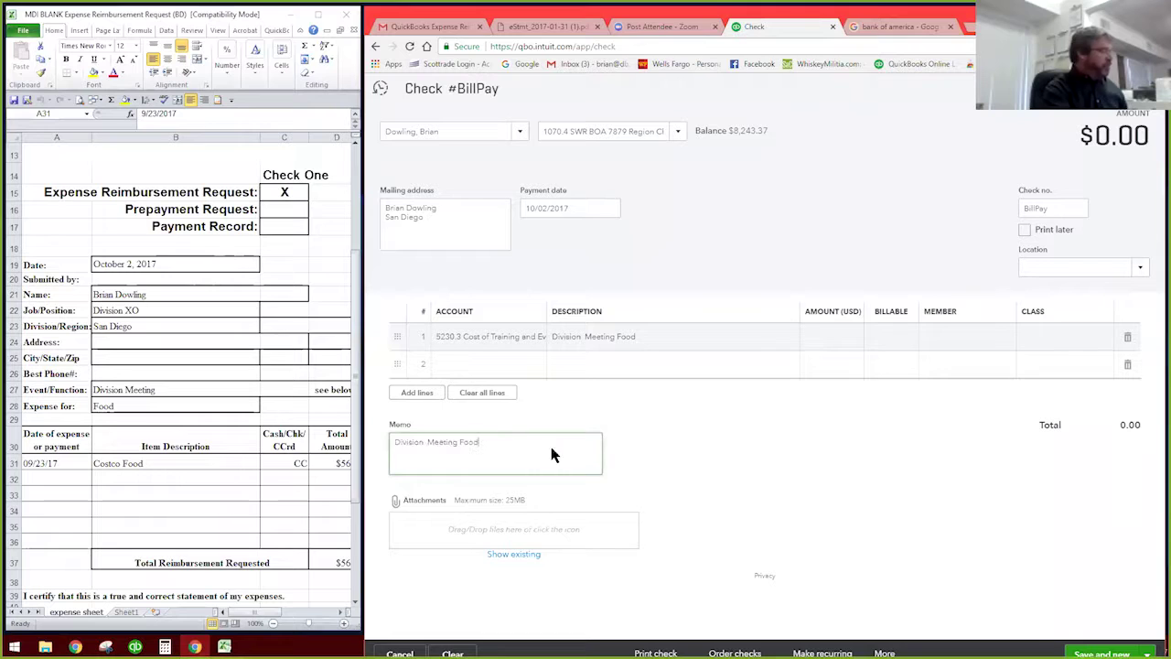
left_click(721, 458)
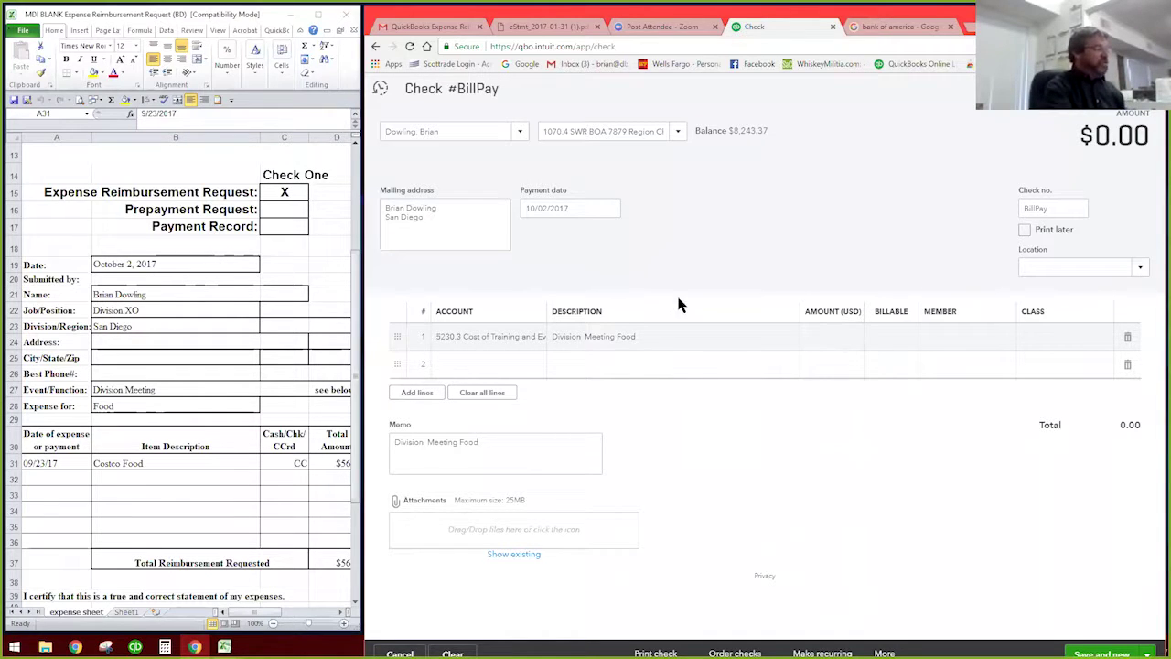
left_click(646, 335)
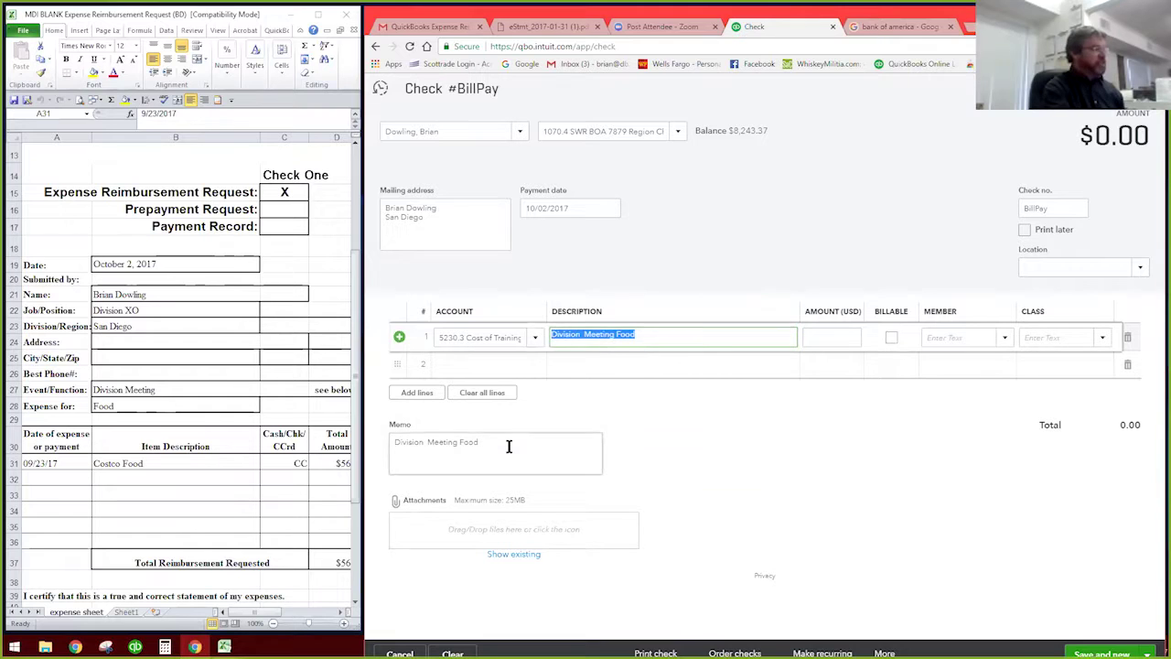
left_click(650, 339)
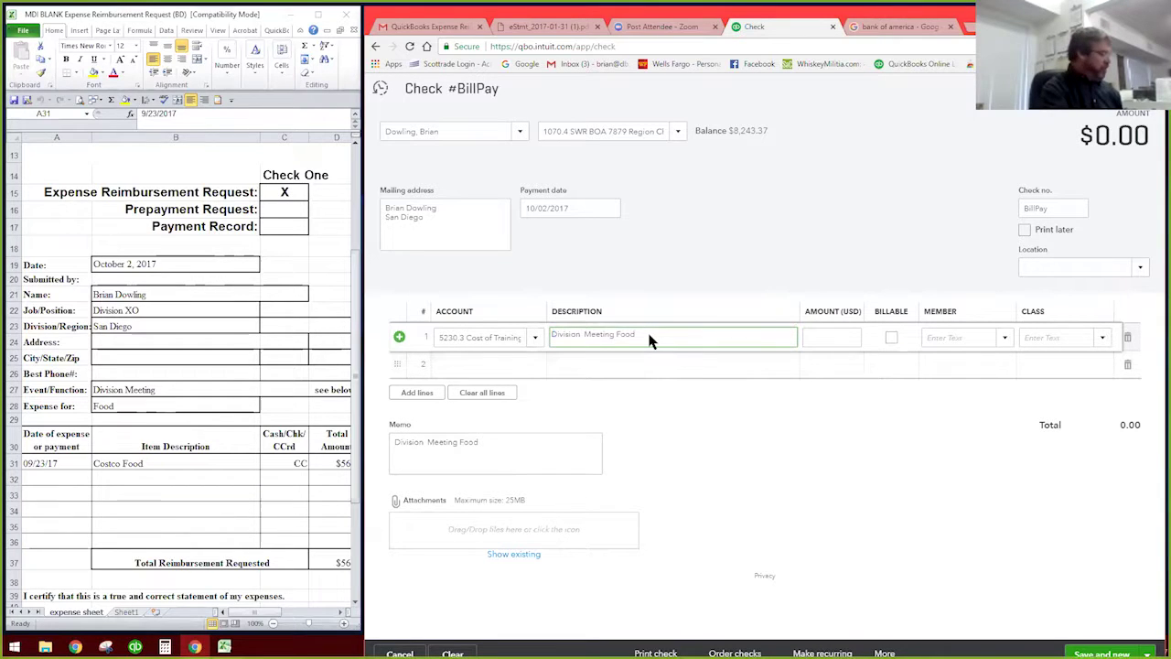
left_click_drag(650, 338, 547, 337)
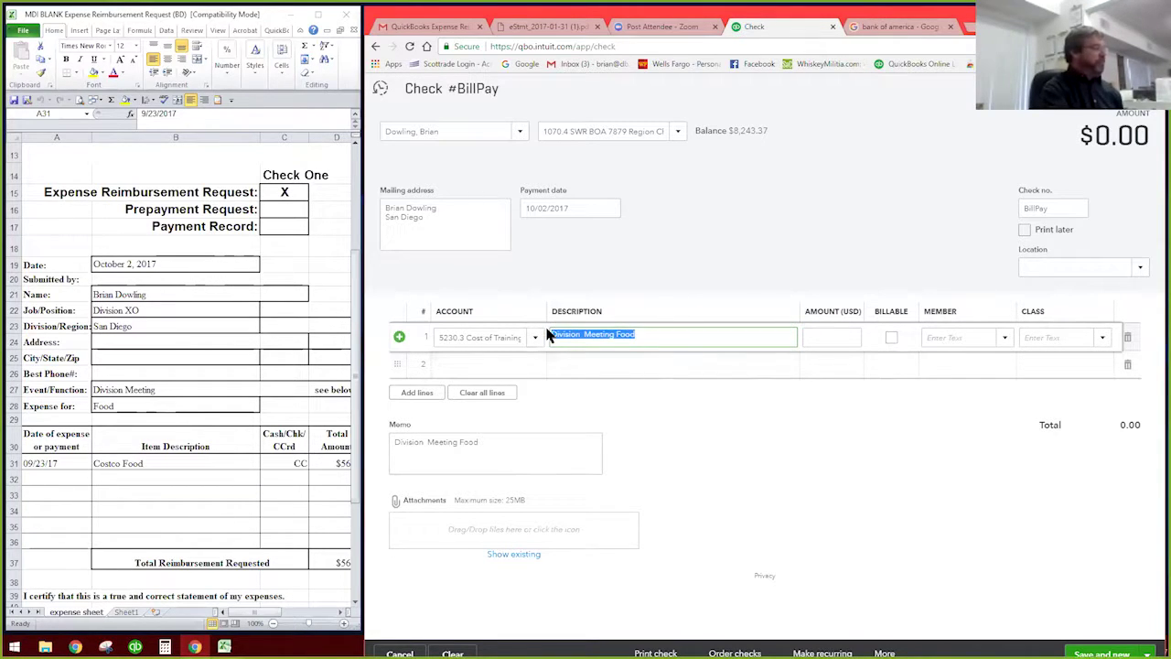
left_click(485, 440)
left_click_drag(485, 440, 392, 443)
left_click(513, 448)
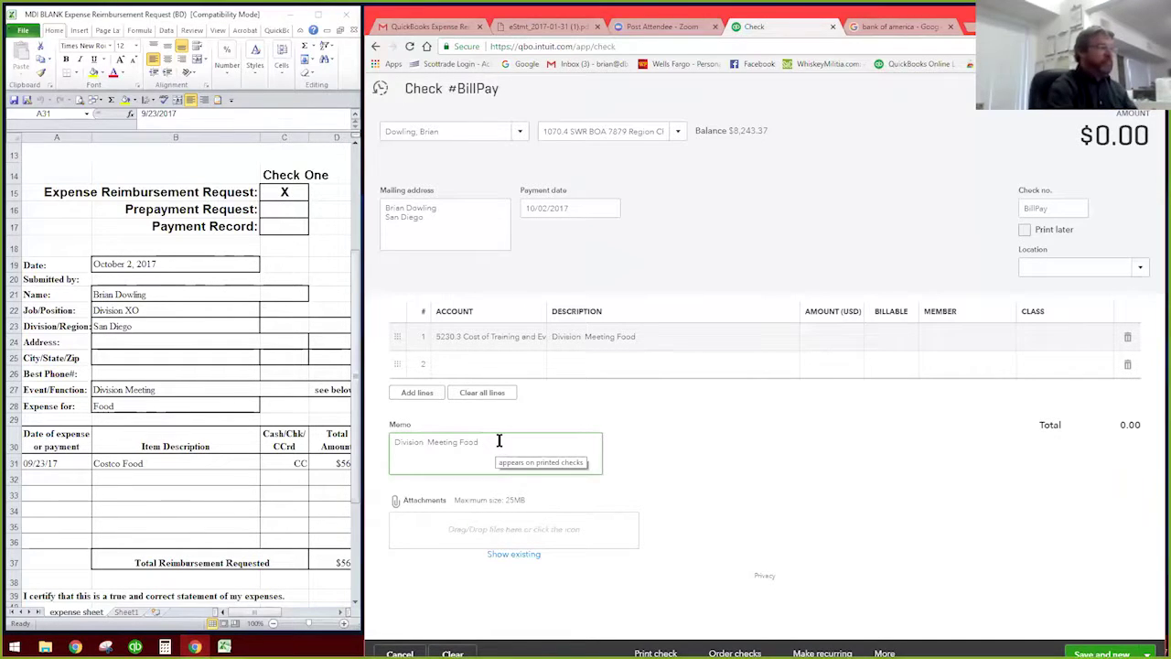
left_click(826, 344)
left_click_drag(256, 616, 271, 621)
Step: Enter 56 as line 1's amount
left_click(832, 335)
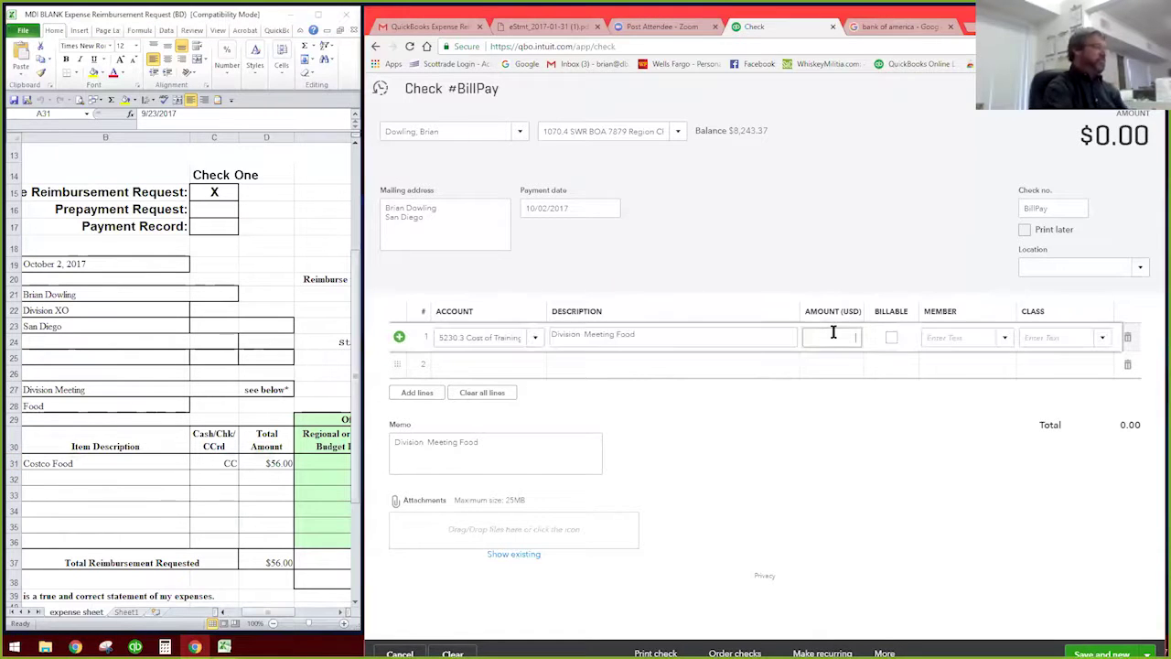
type("56")
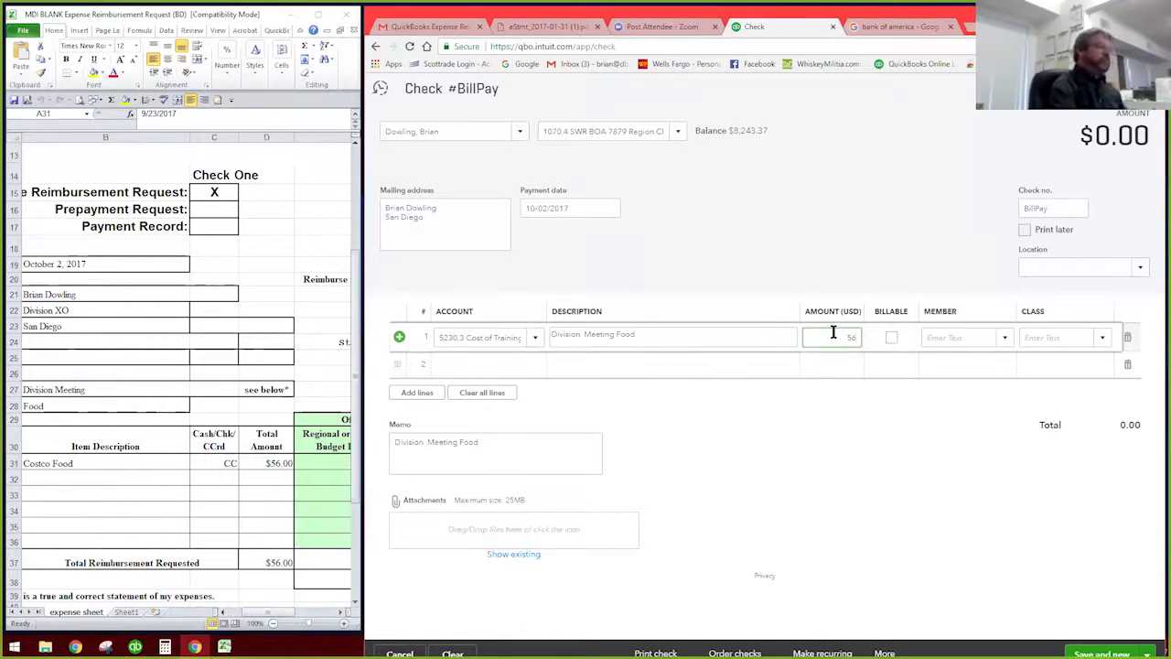
left_click(1060, 339)
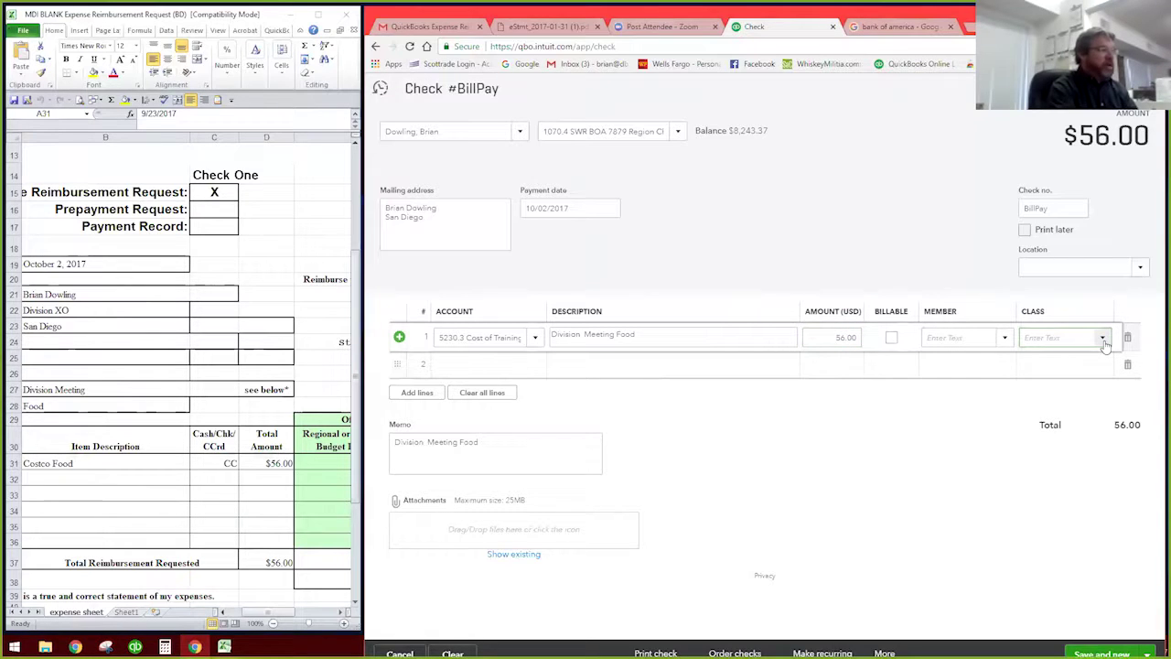
Step: Assign line 1 to the class SWR General:Div:San Diego
left_click(1103, 338)
scroll(1032, 423, "down", 9)
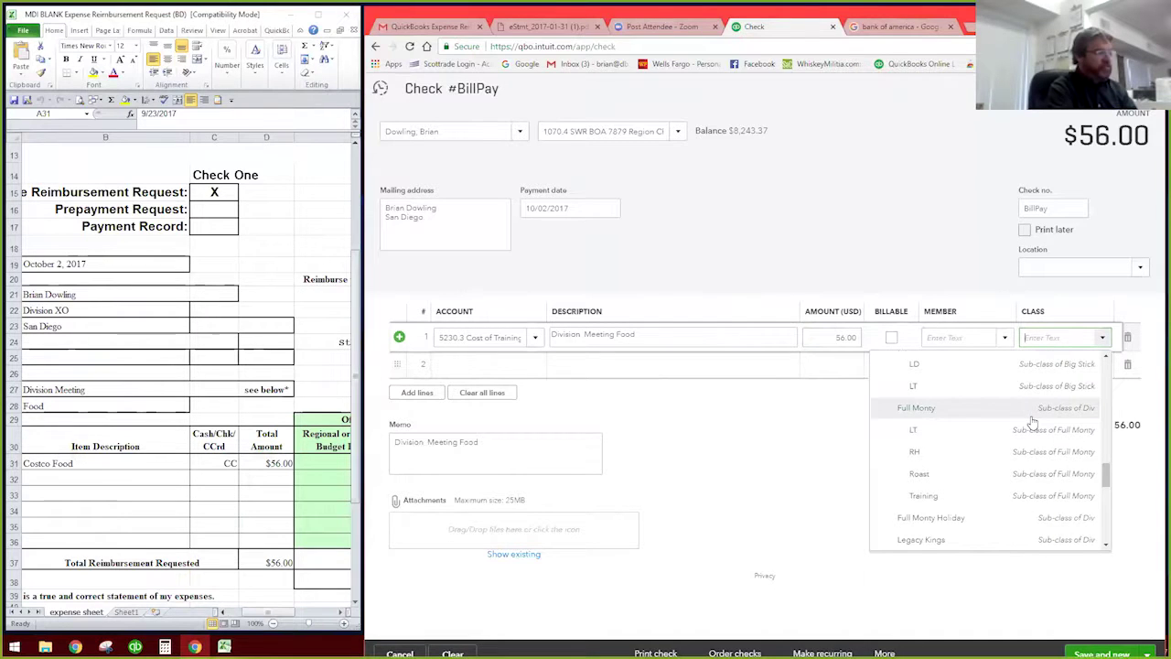
scroll(1032, 423, "up", 2)
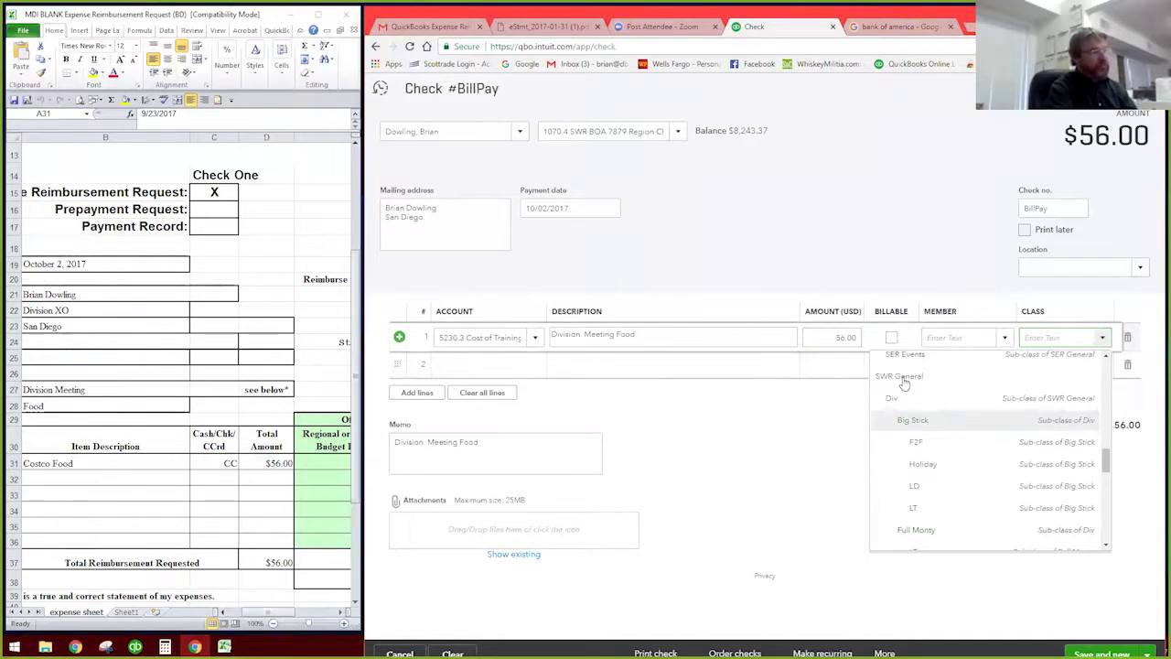
scroll(983, 406, "down", 5)
scroll(983, 407, "down", 3)
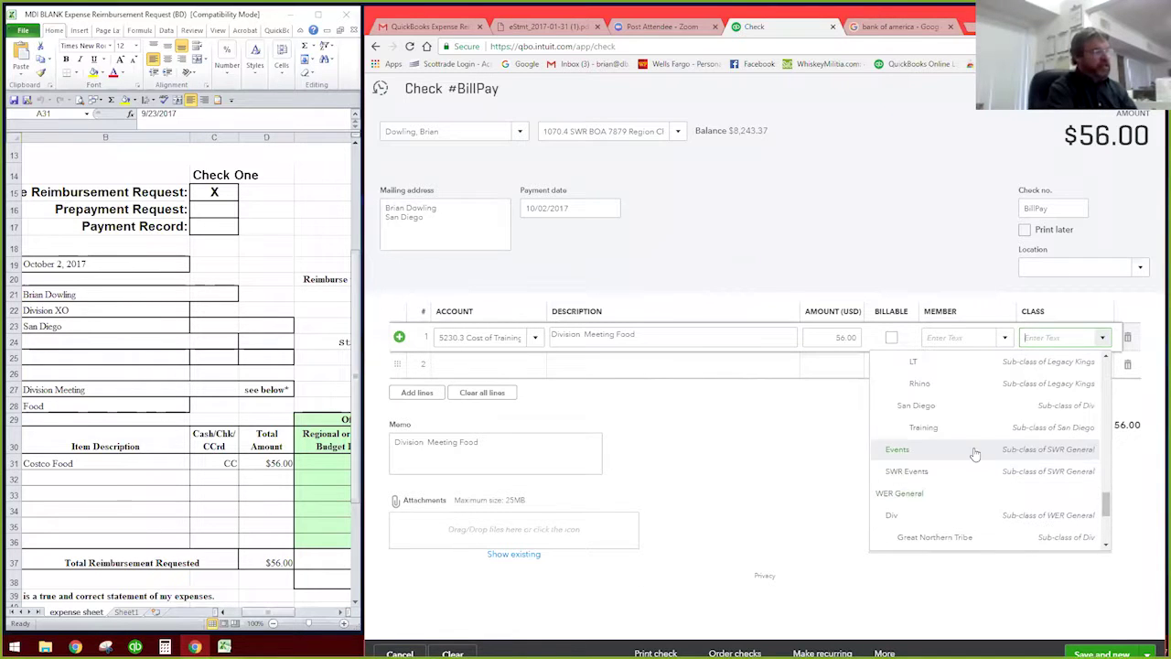
left_click(916, 408)
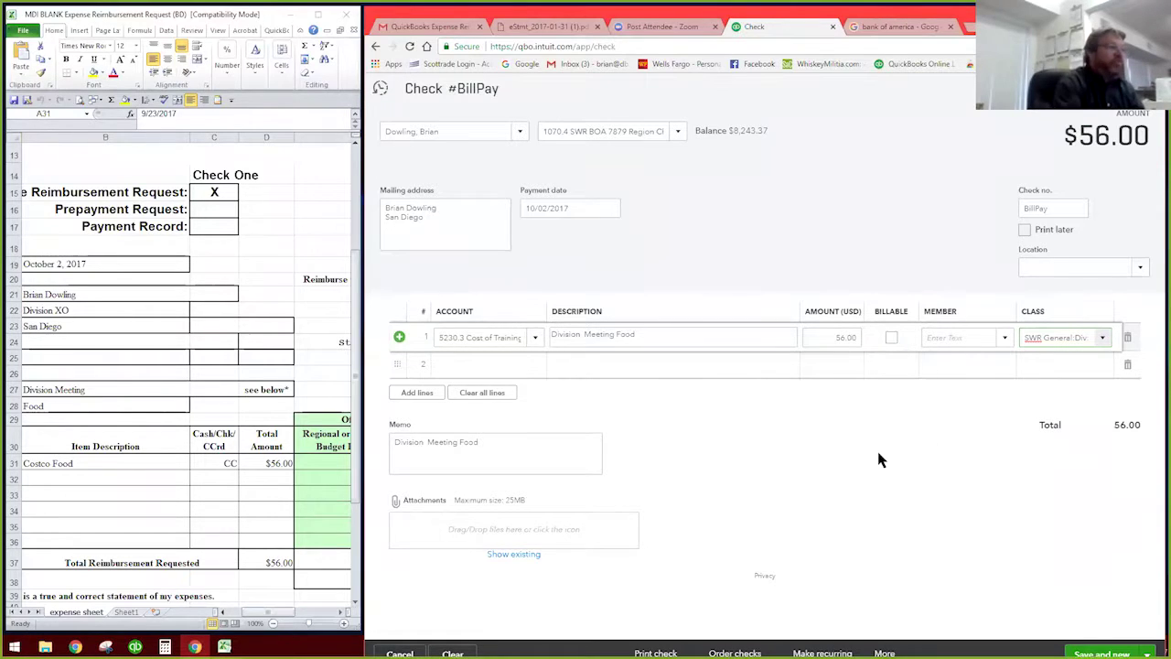
Step: Choose US:SWR from the check's Location list
left_click(1140, 267)
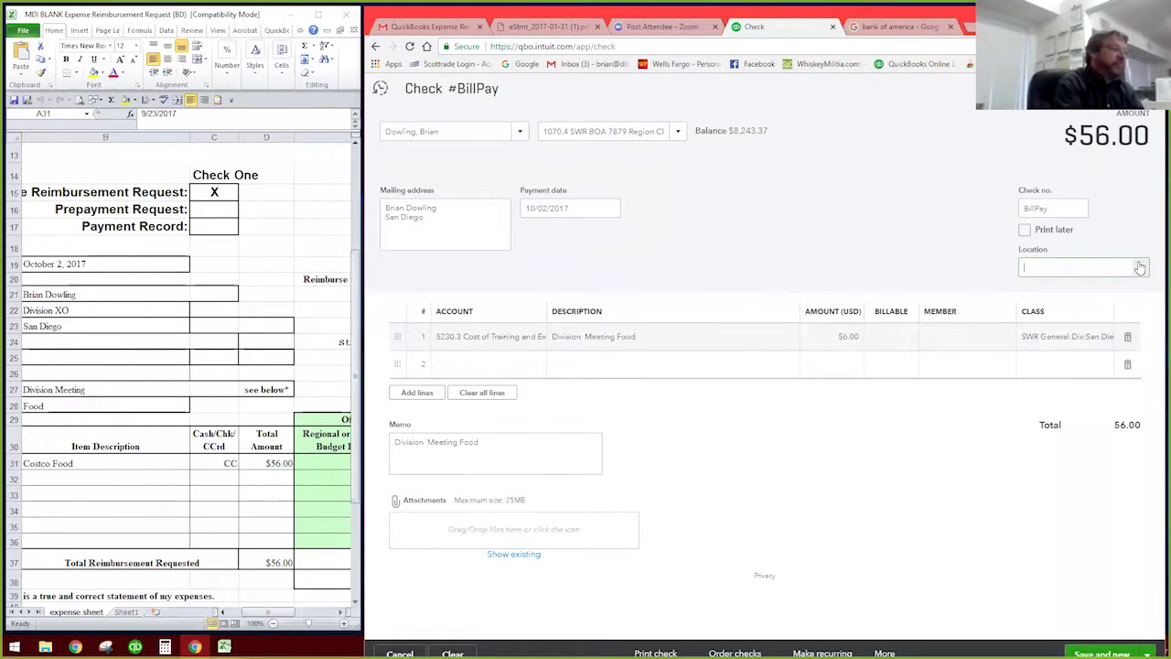
left_click(1140, 267)
scroll(1112, 430, "down", 2)
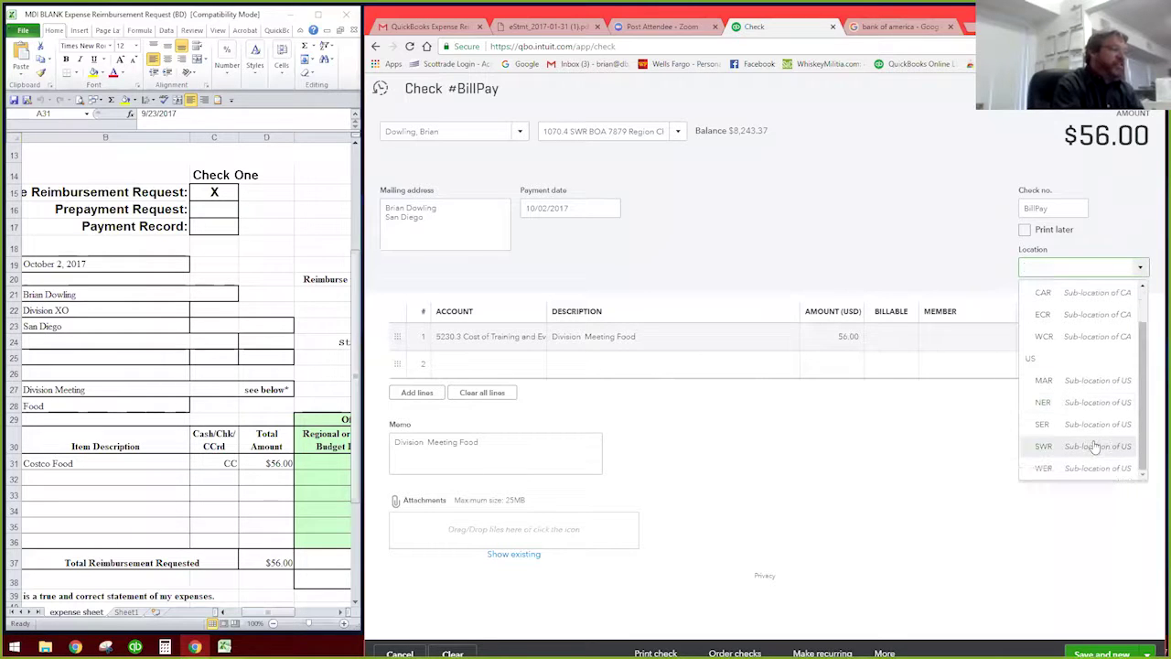
left_click(1094, 446)
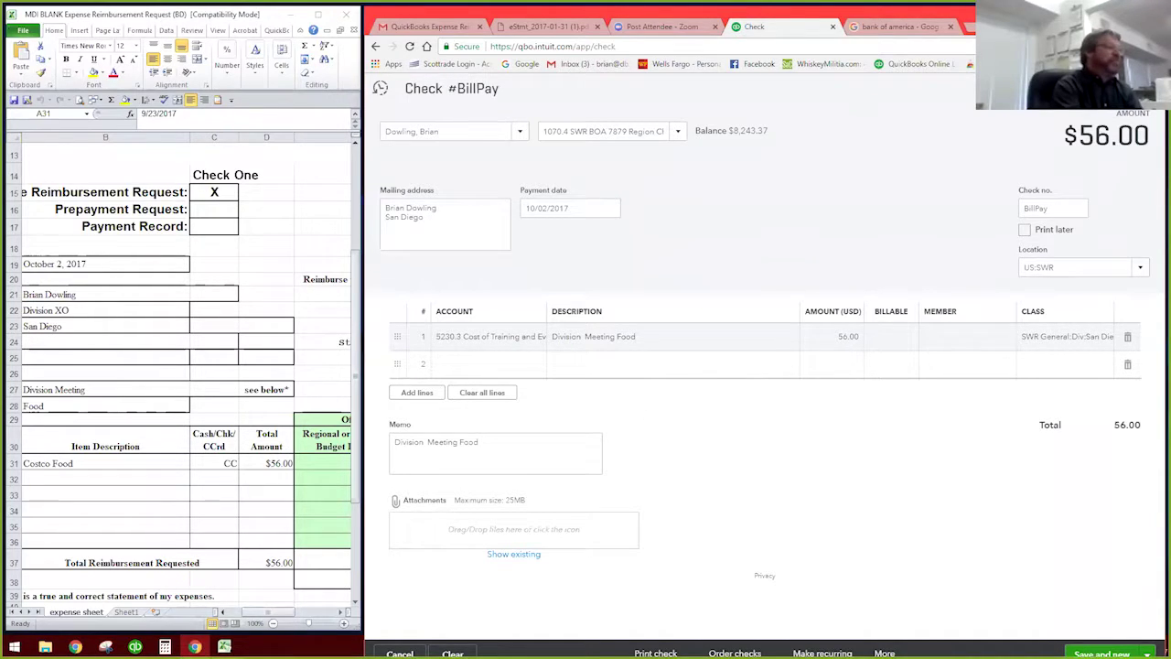
Step: Discard the unsaved check, close the Excel expense report, and switch to Gmail
left_click(1147, 89)
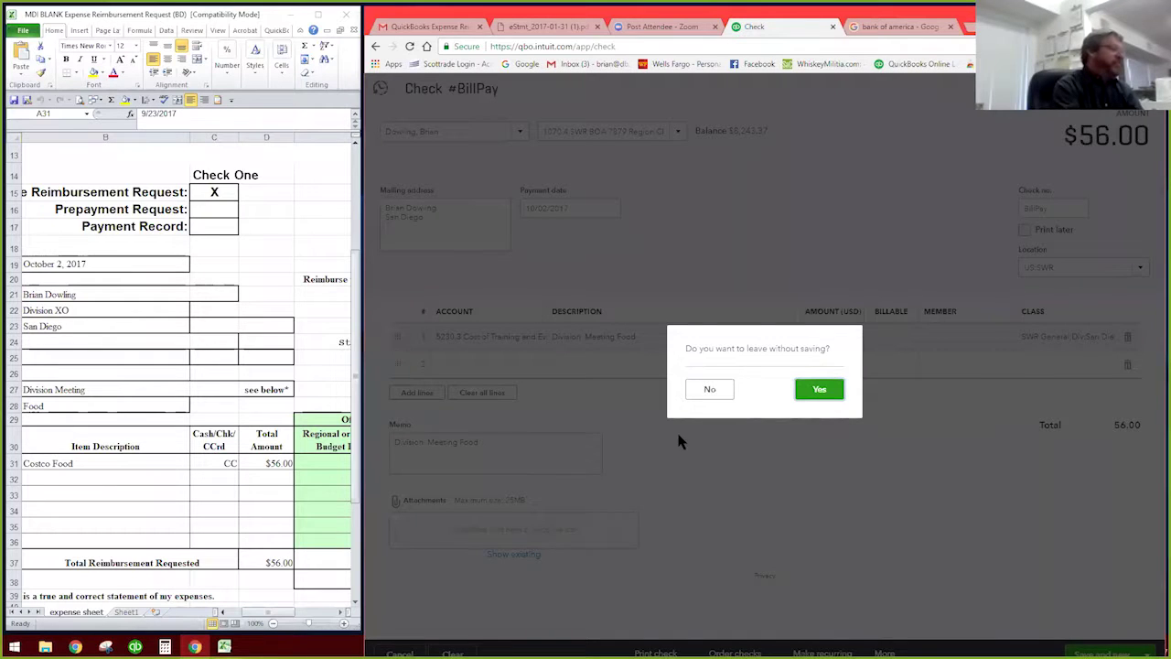
left_click(819, 391)
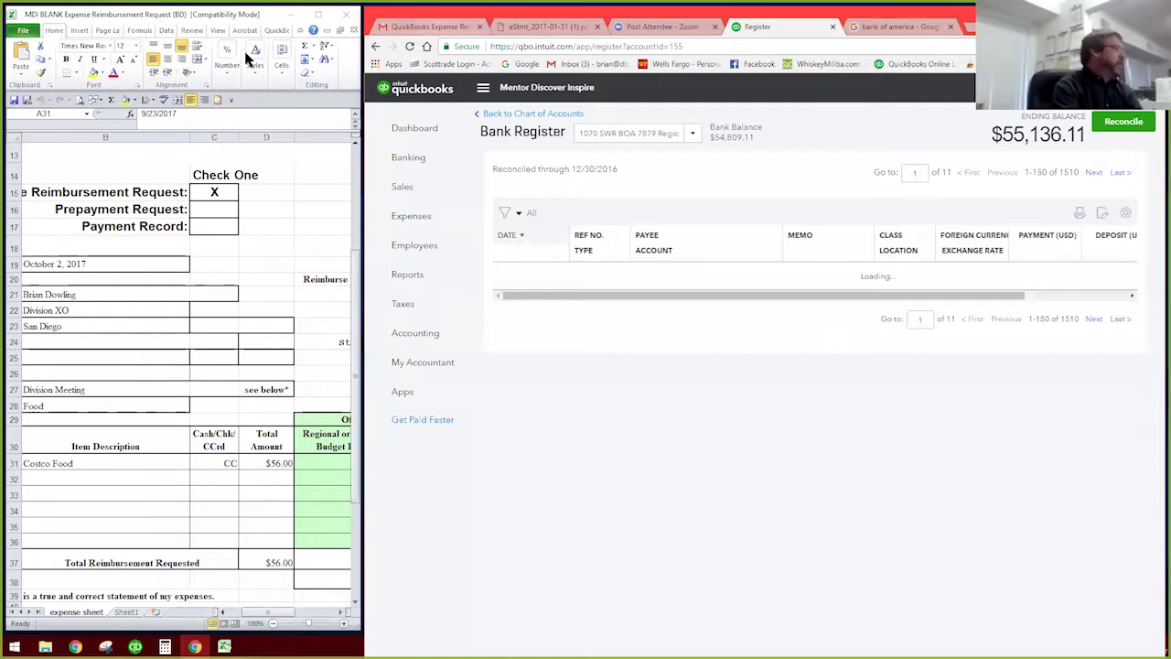
left_click(346, 15)
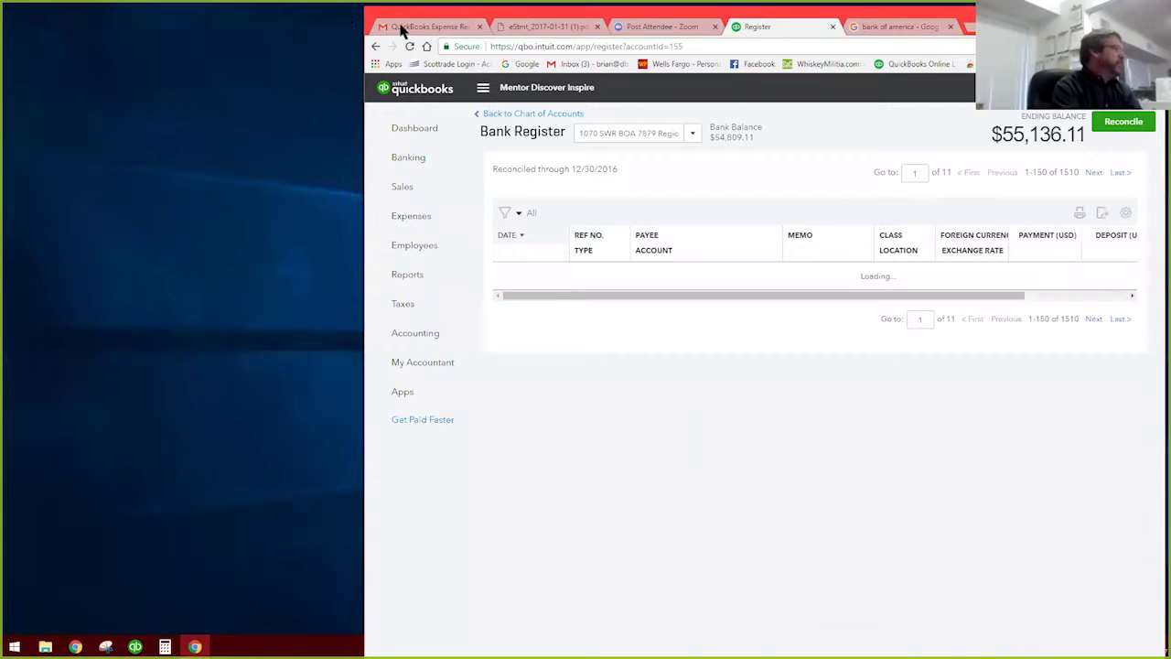
left_click(459, 33)
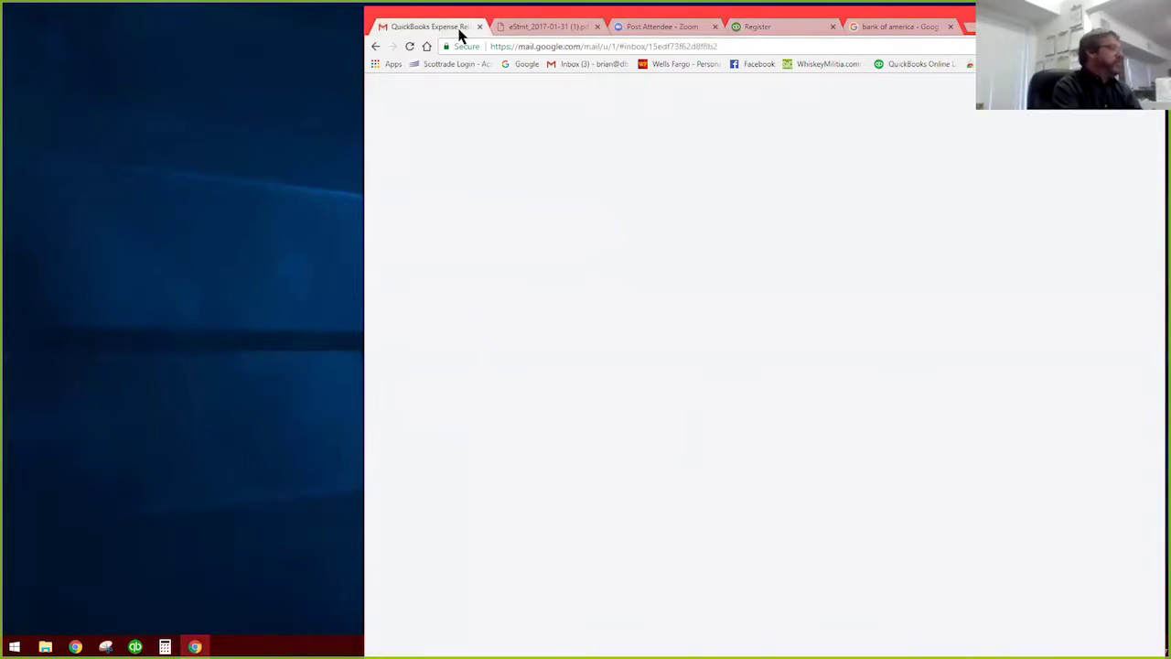
Step: Read the email's handwritten 471.98 expense breakdown, then tear its tab into a new window
scroll(829, 329, "down", 3)
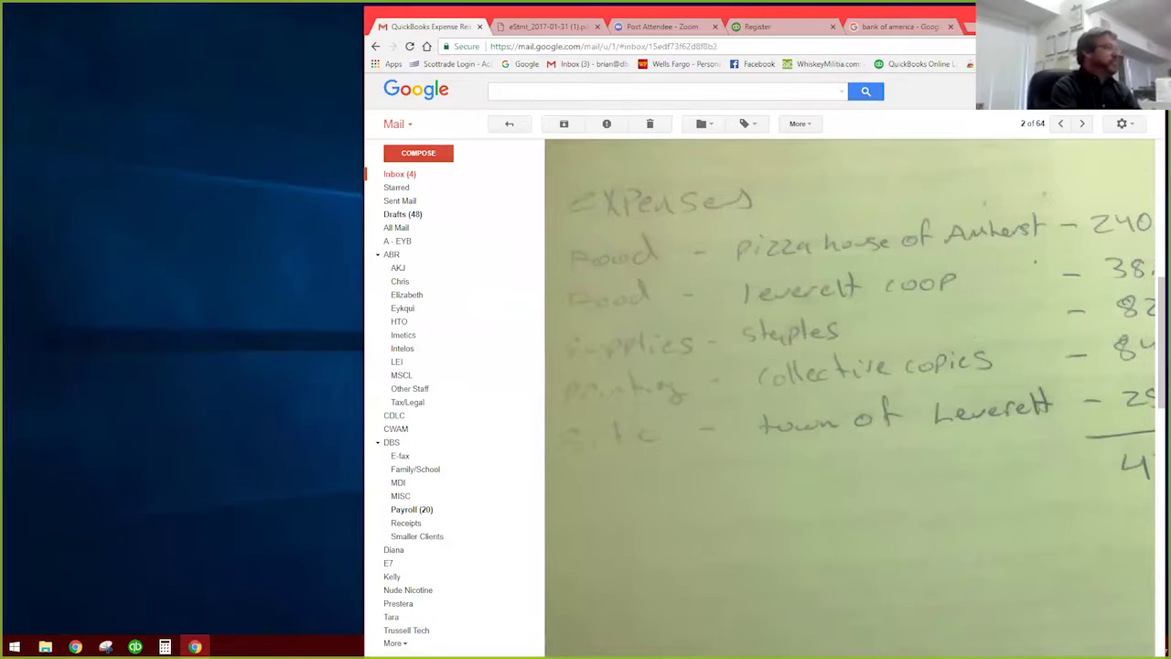
scroll(856, 372, "down", 3)
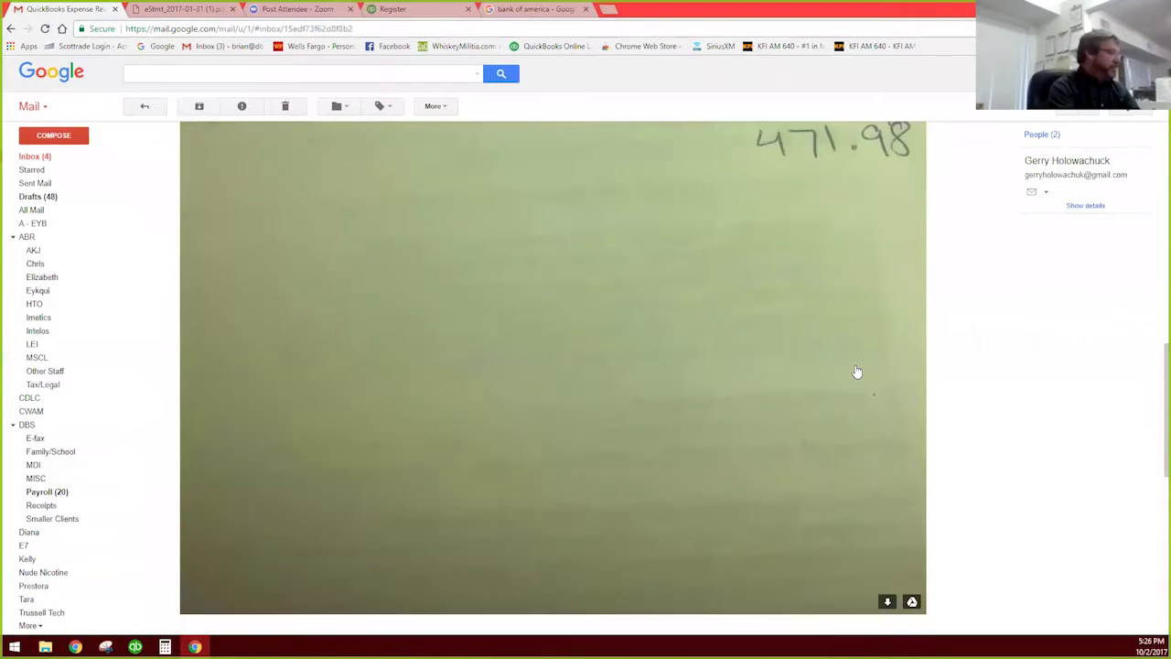
scroll(856, 371, "down", 5)
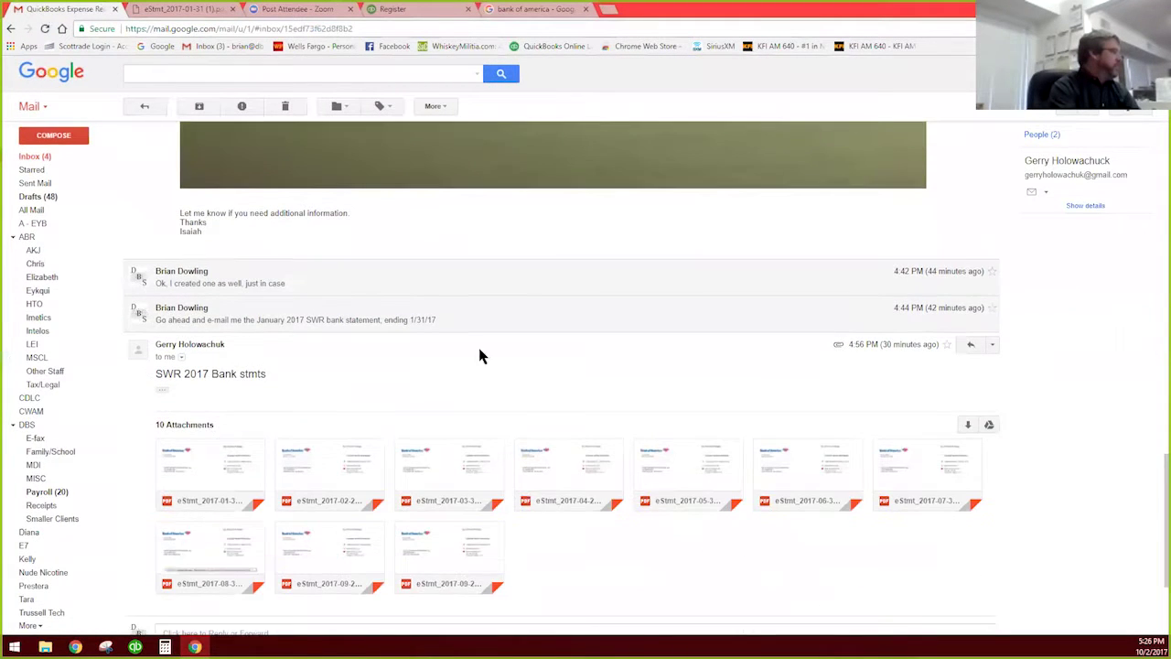
scroll(465, 345, "up", 5)
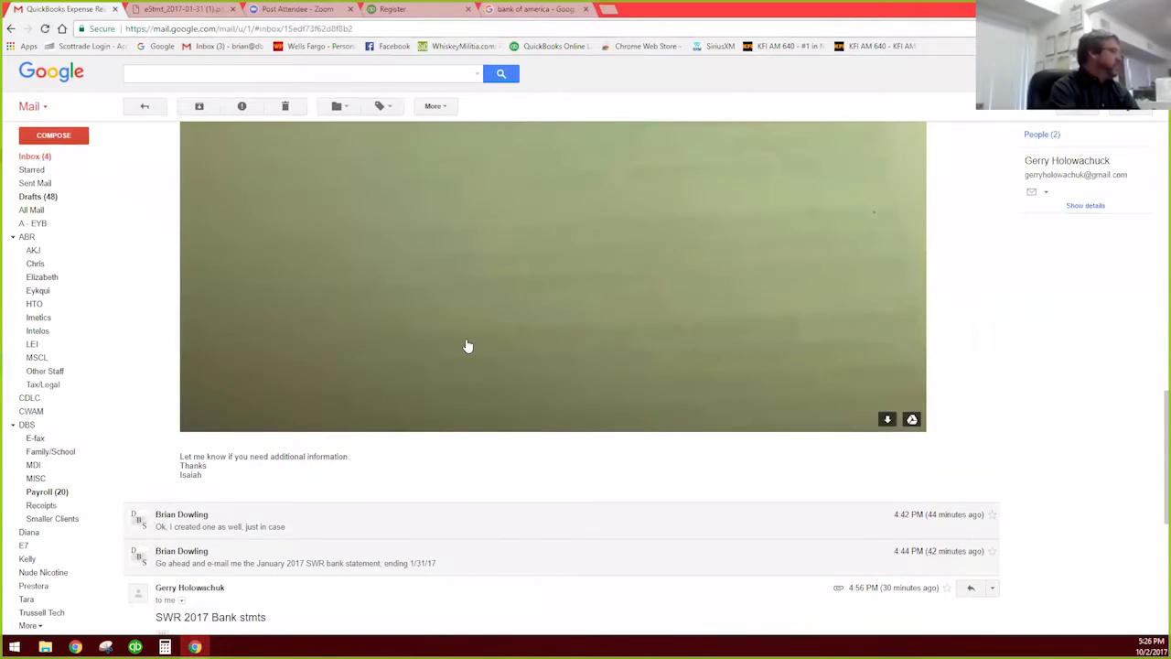
scroll(465, 346, "up", 6)
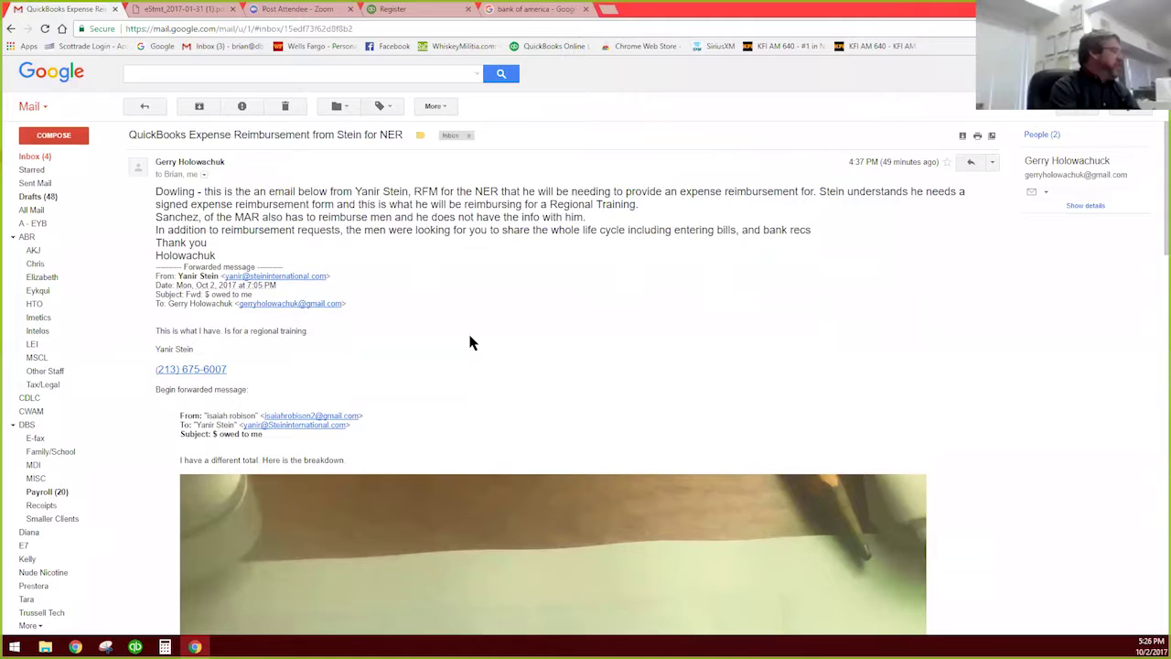
scroll(469, 344, "down", 2)
scroll(468, 342, "down", 4)
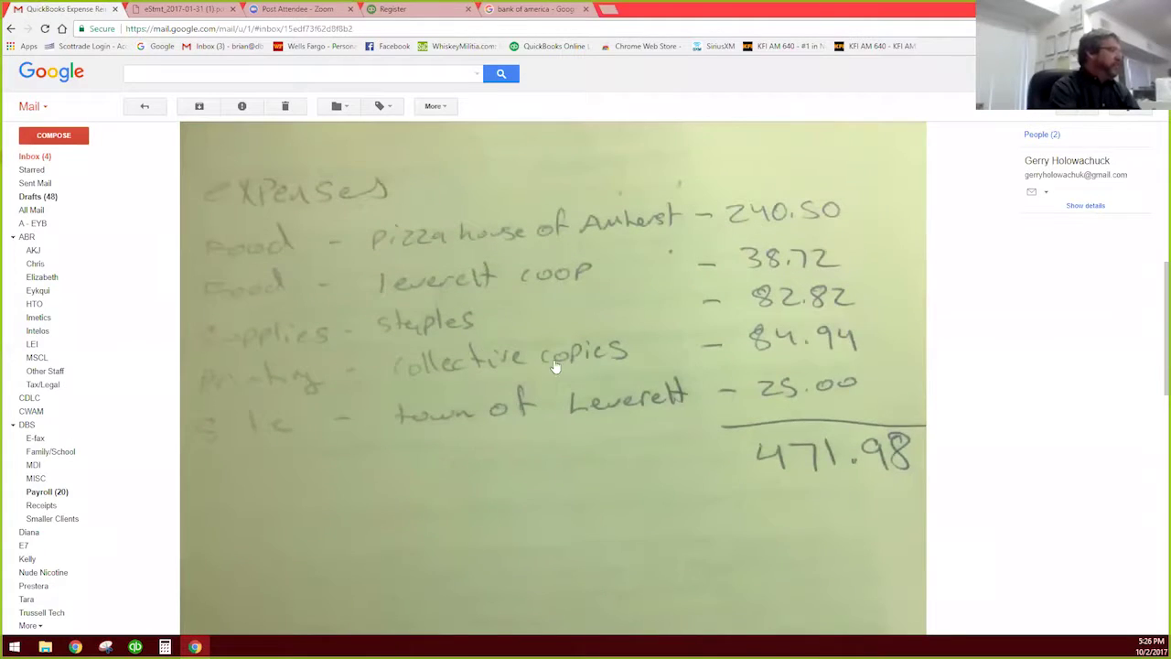
scroll(717, 427, "up", 1)
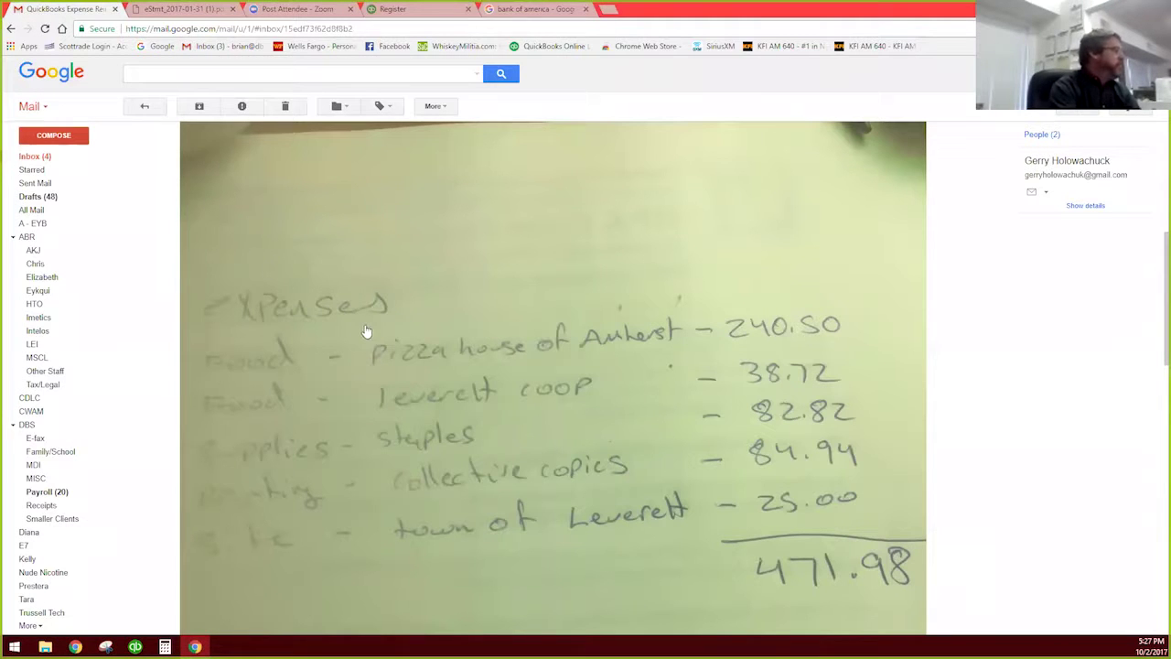
scroll(366, 329, "down", 1)
scroll(366, 330, "down", 10)
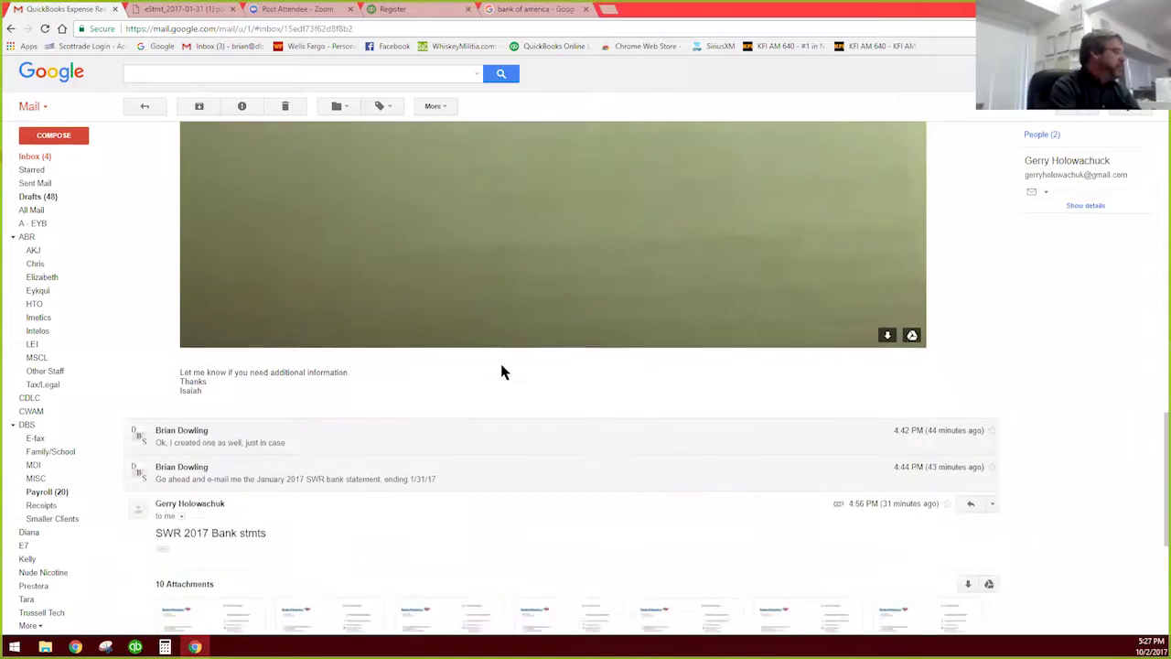
scroll(506, 372, "up", 5)
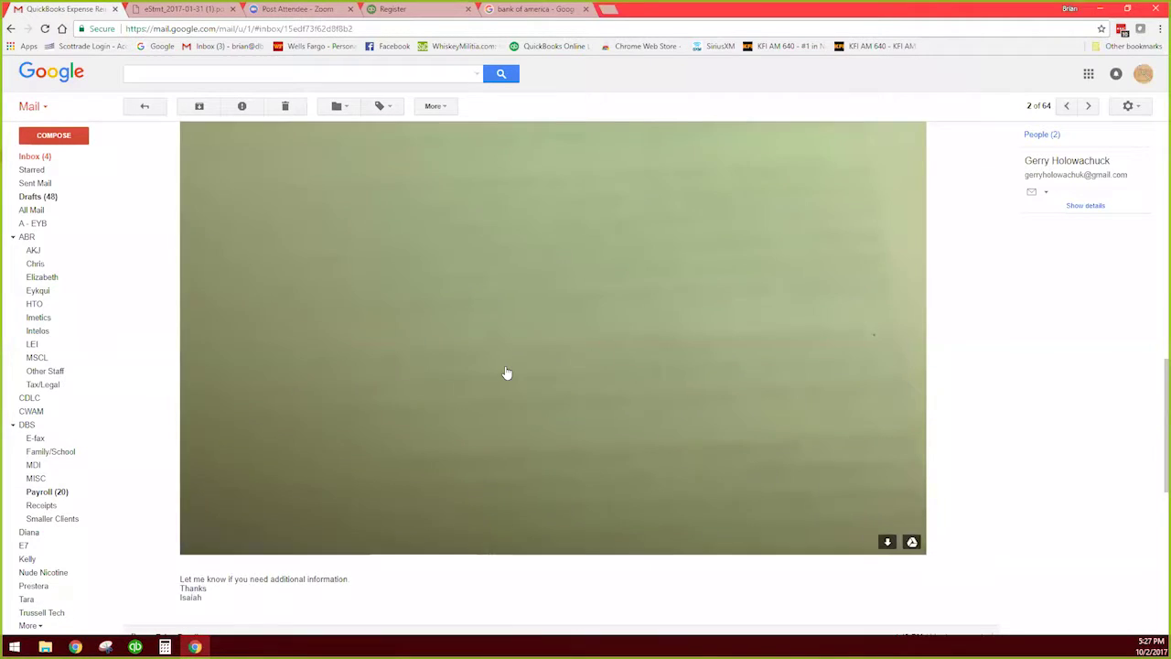
scroll(506, 373, "up", 3)
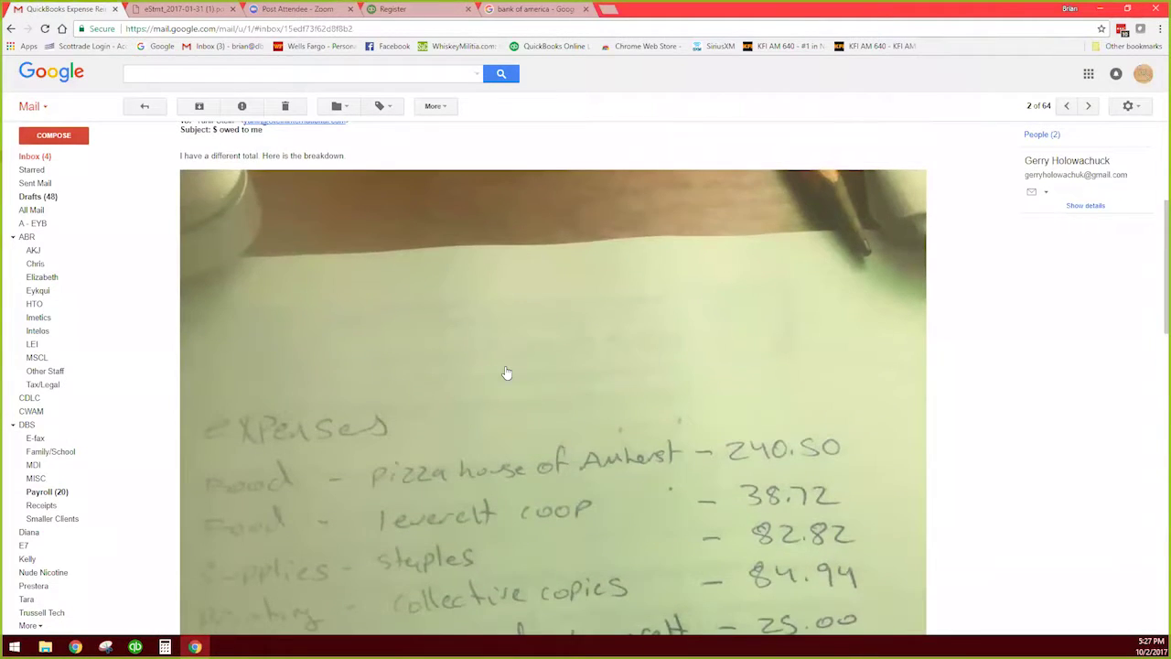
scroll(592, 405, "up", 2)
scroll(592, 406, "up", 2)
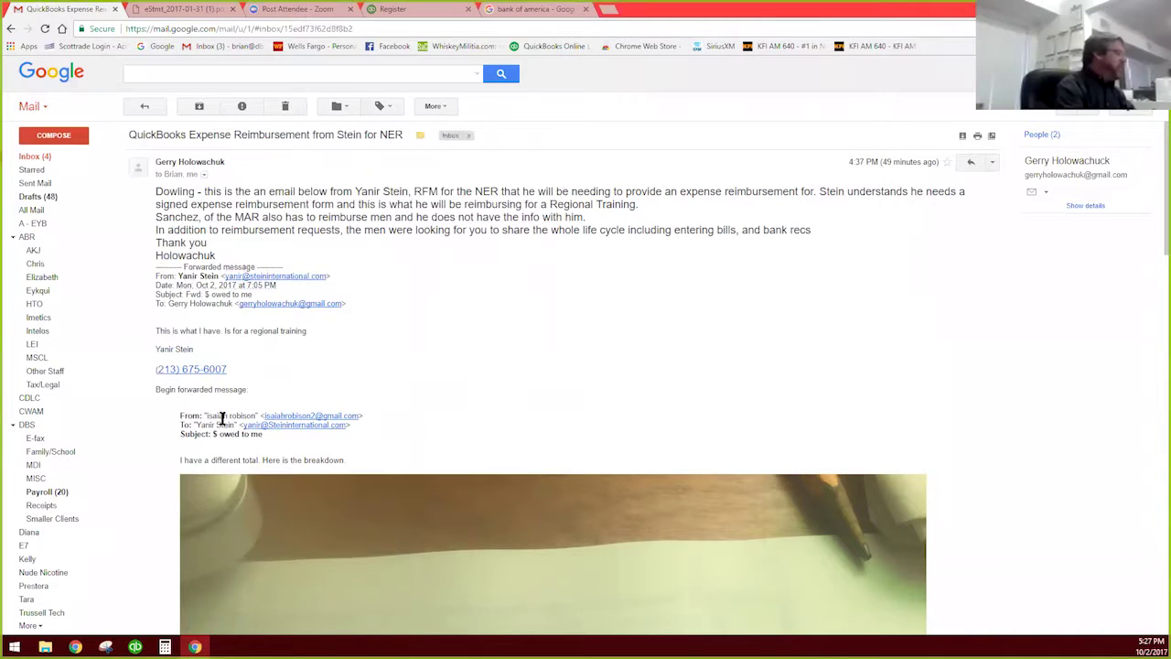
scroll(543, 426, "down", 4)
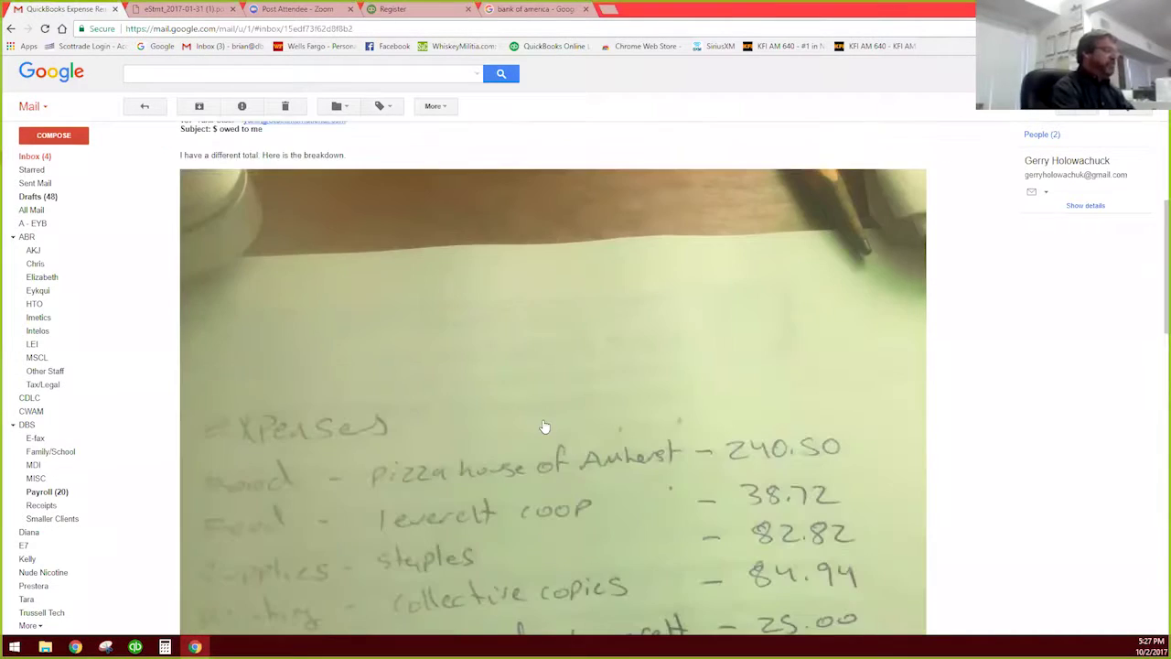
scroll(537, 423, "up", 3)
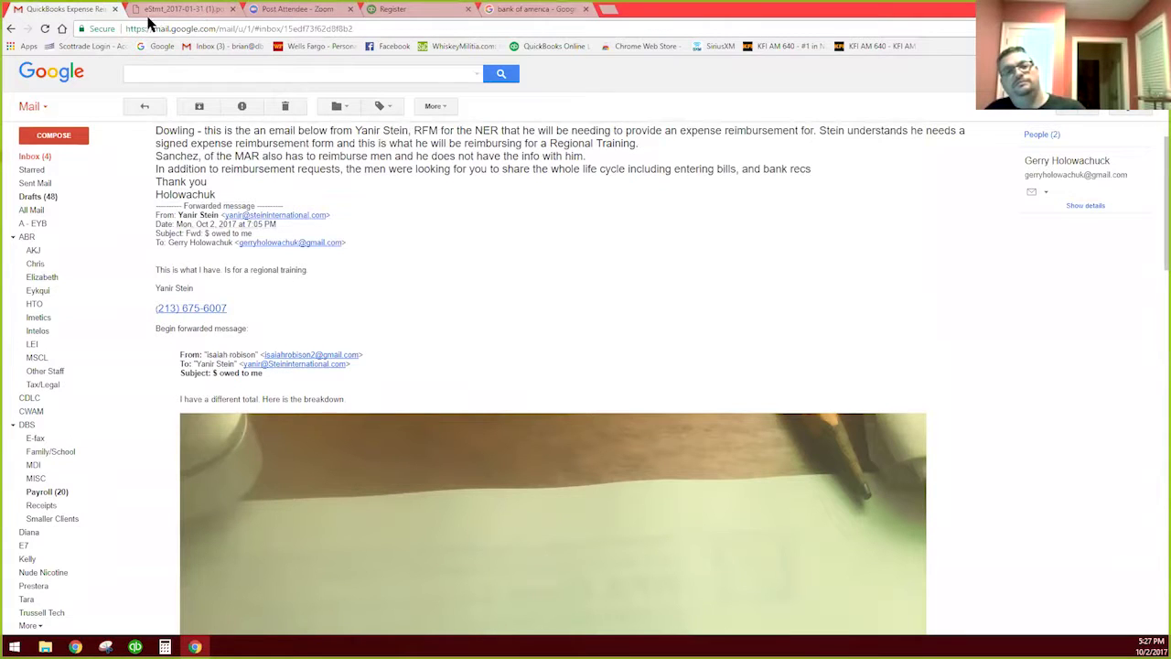
left_click_drag(79, 11, 84, 29)
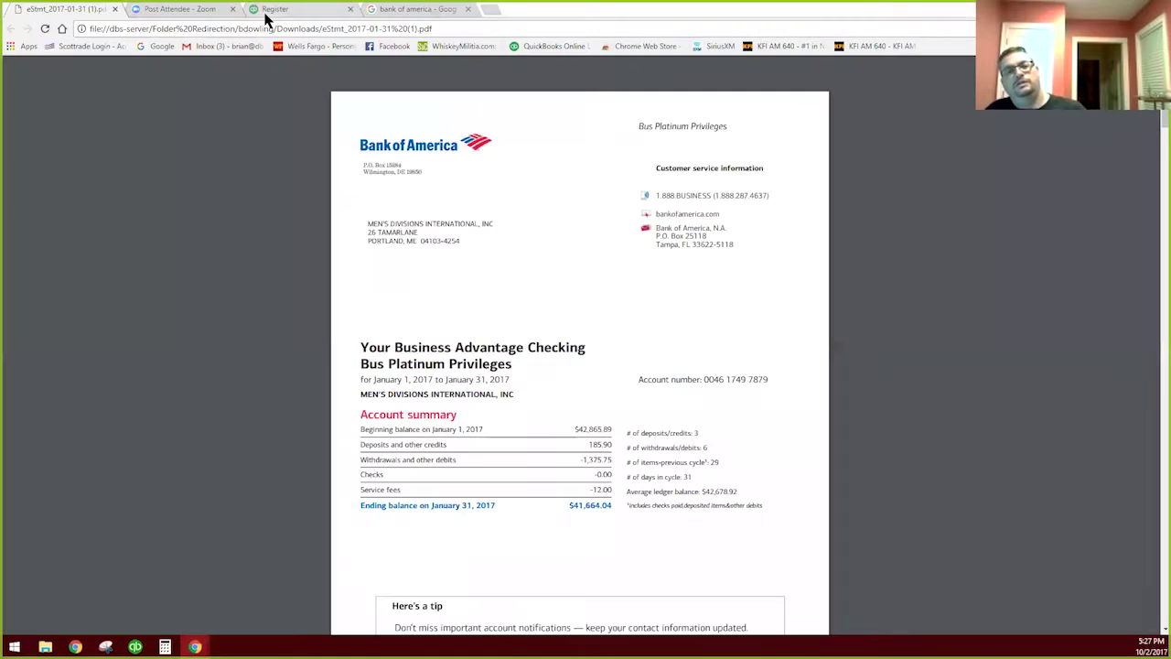
Step: Size the Gmail window narrowly beside the QuickBooks 1070 SWR register
left_click(266, 13)
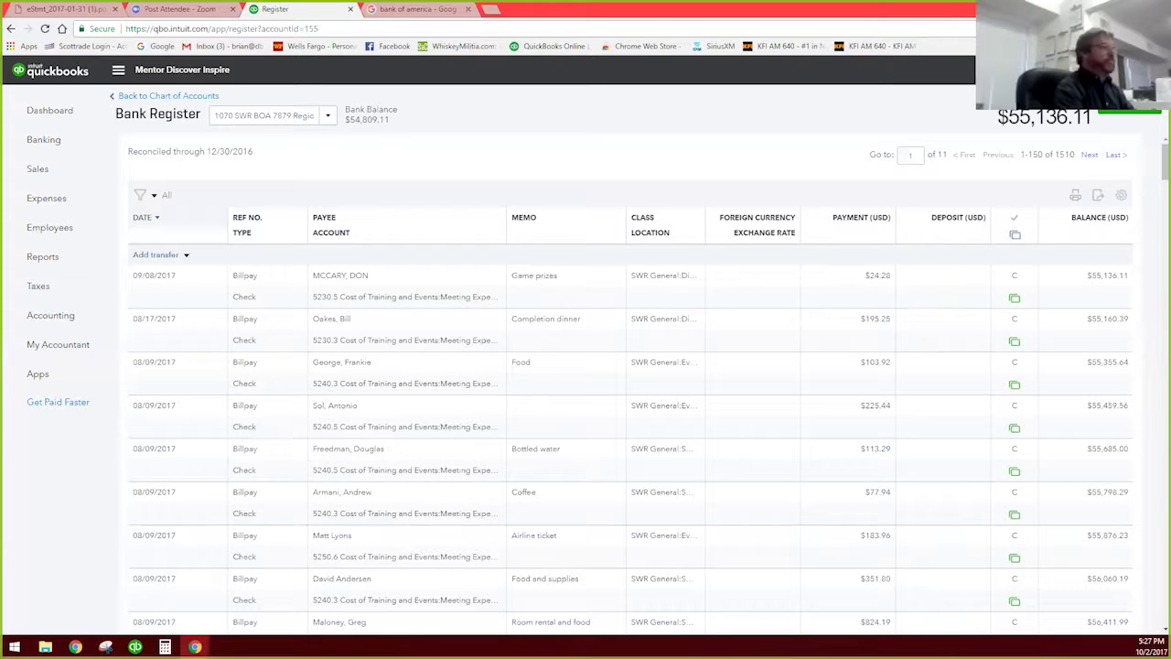
left_click(1128, 9)
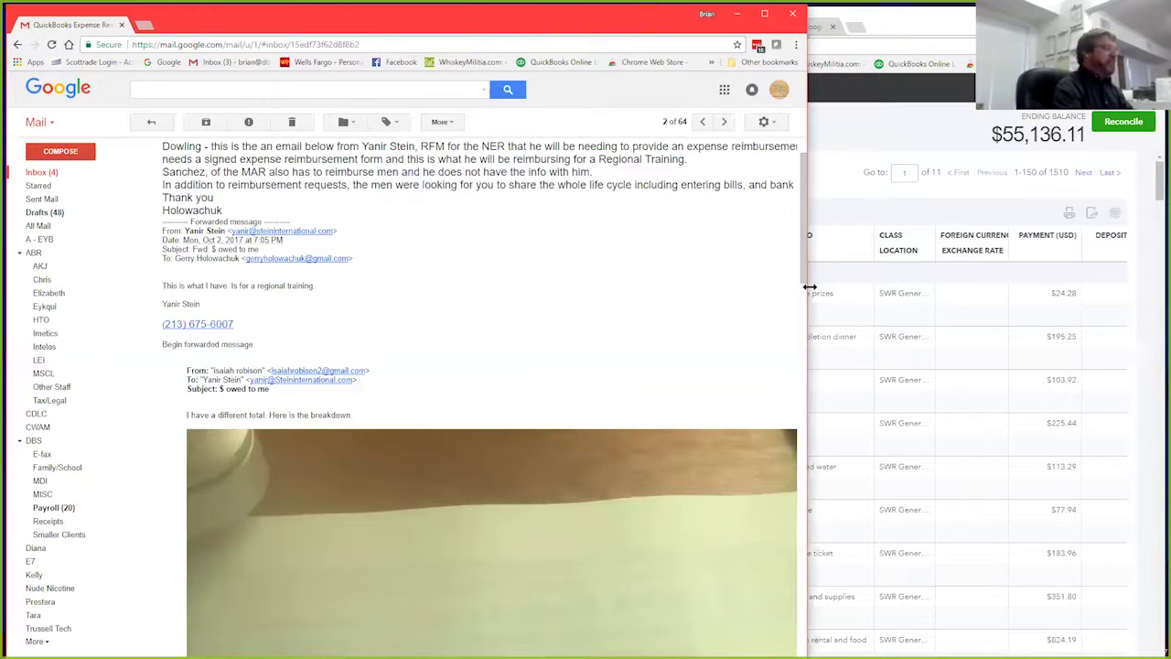
left_click_drag(365, 312, 364, 312)
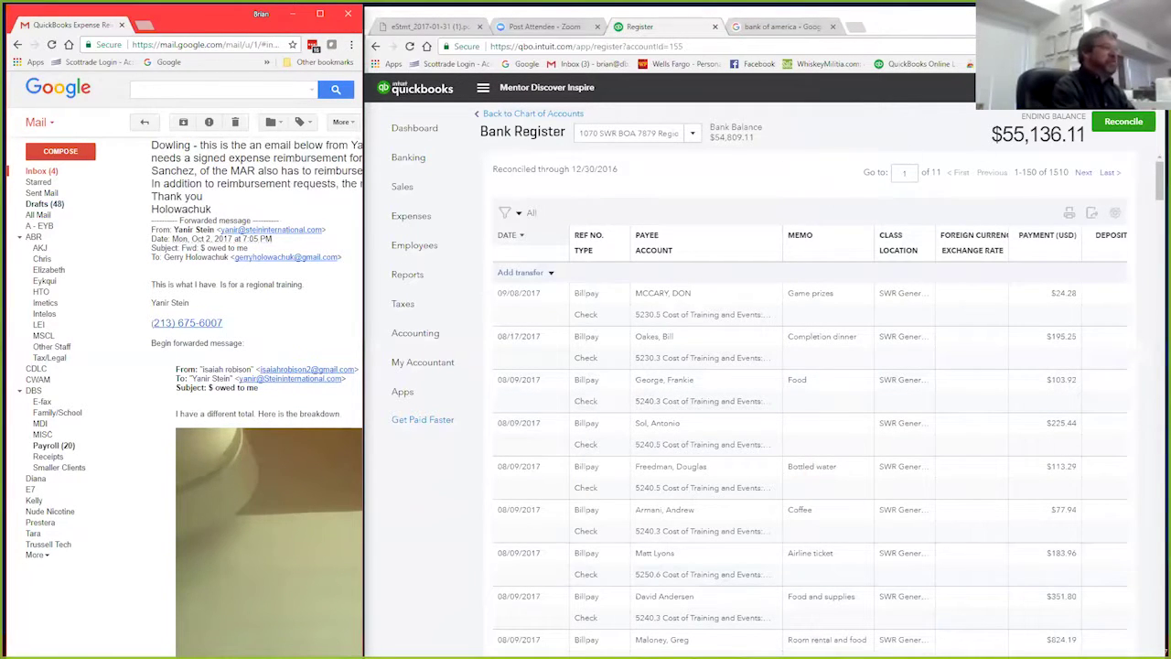
left_click(768, 174)
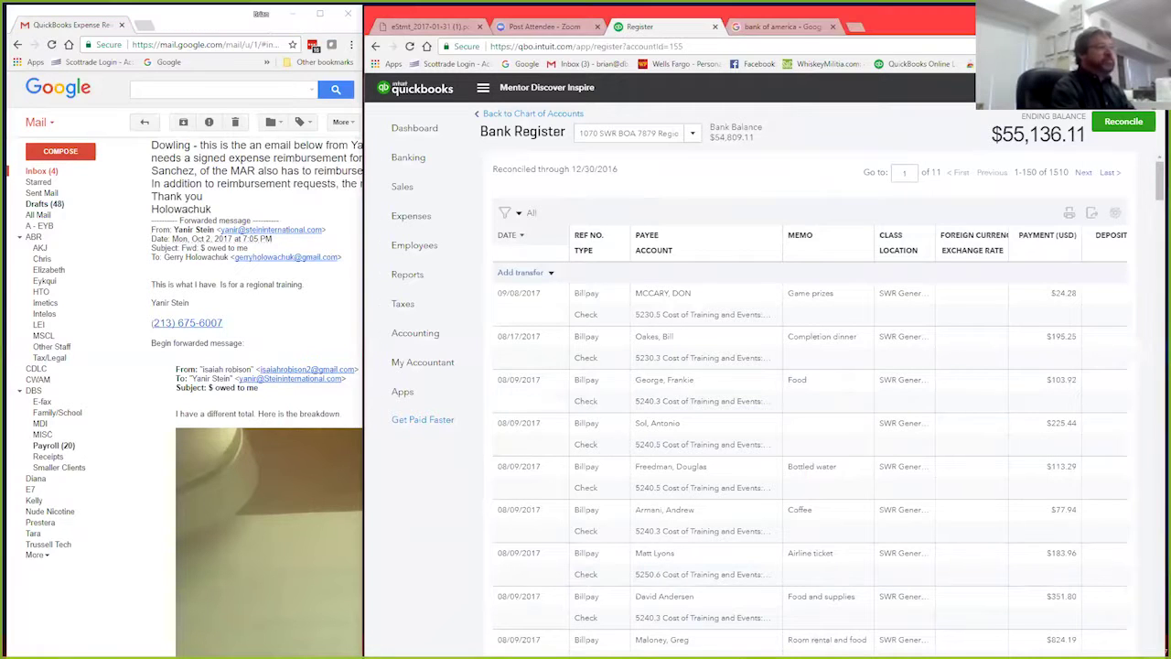
Step: Create a new check from 1050 NER BOA 0923 Region Checking with check number BillPay
left_click(1018, 87)
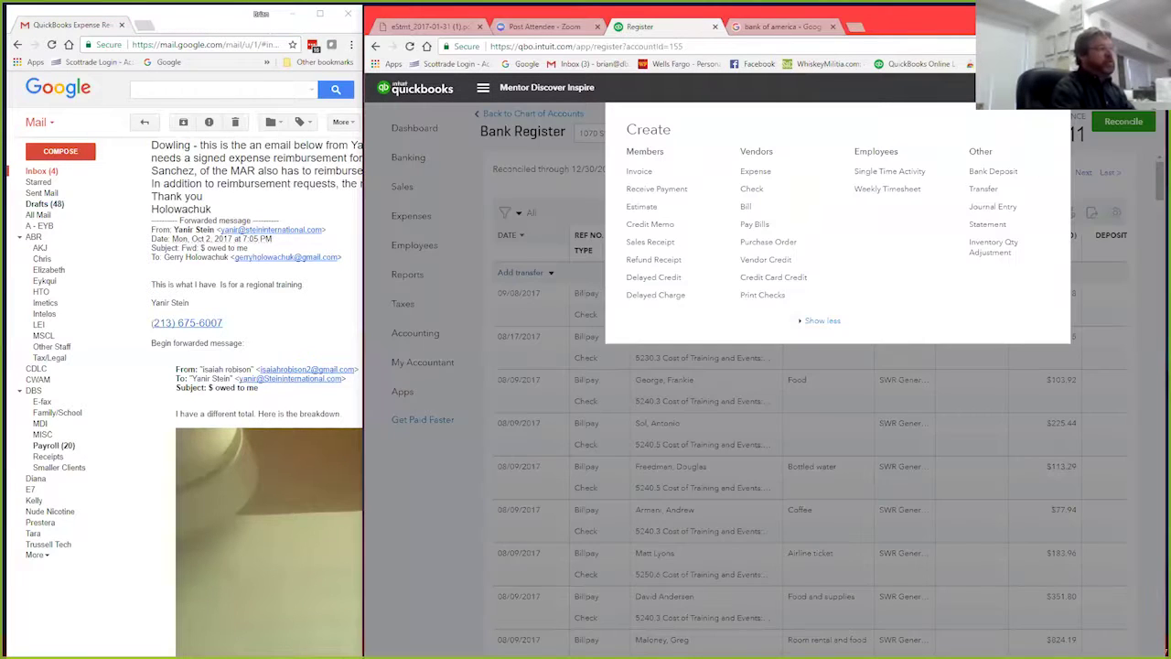
left_click(751, 189)
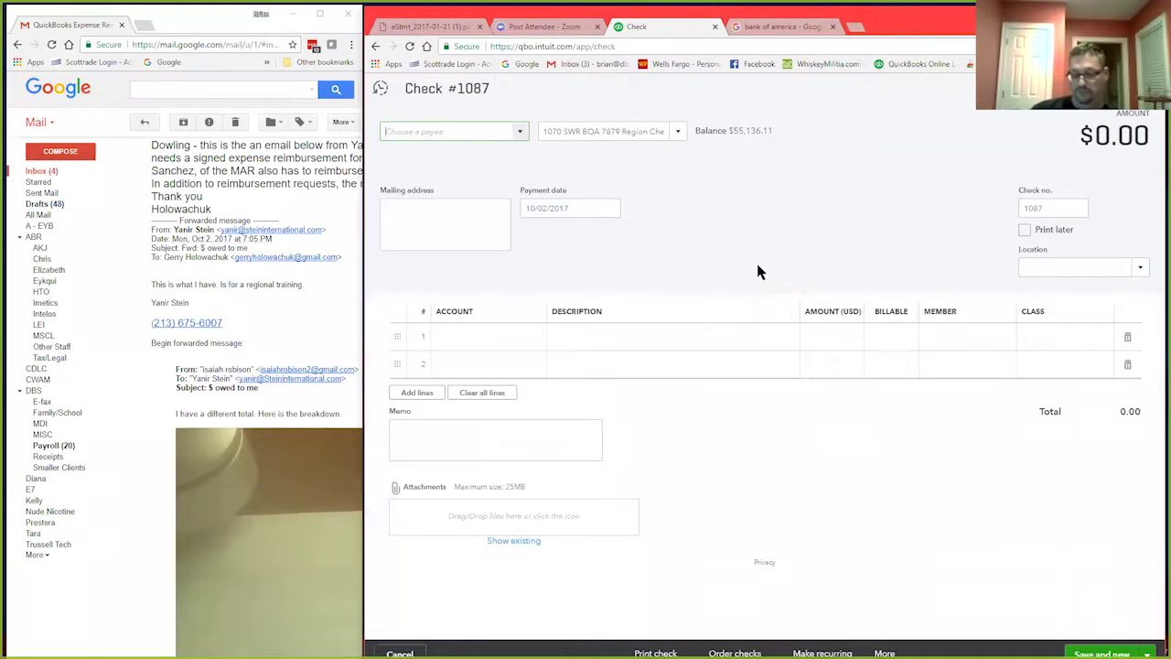
left_click(680, 135)
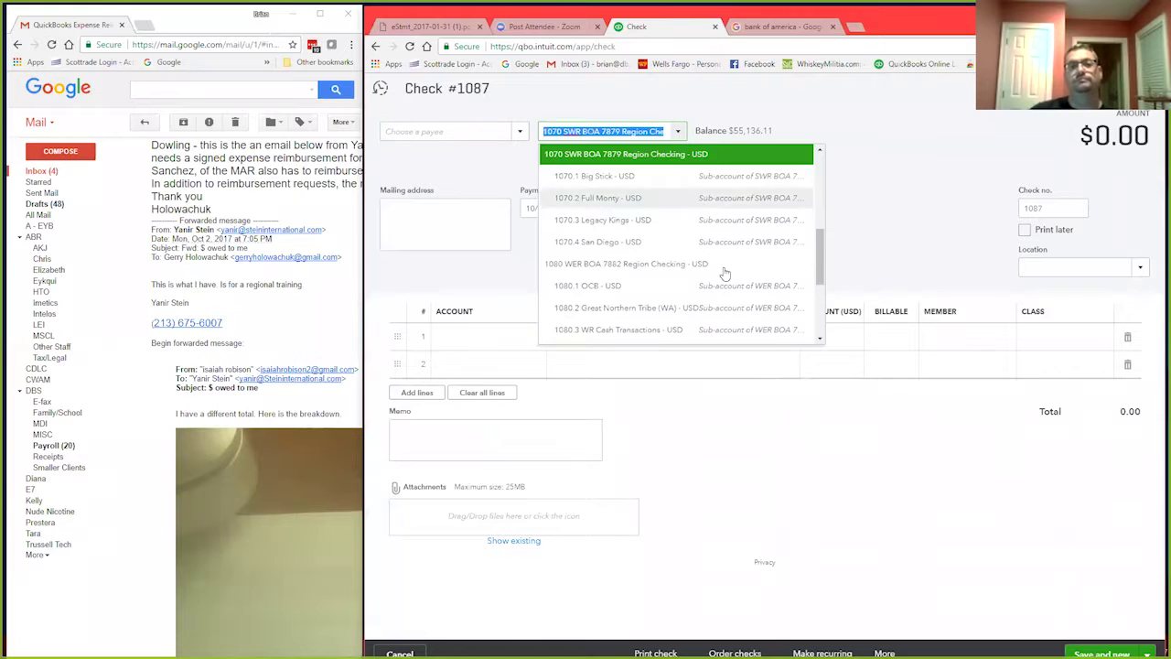
scroll(724, 274, "up", 1)
scroll(727, 264, "down", 2)
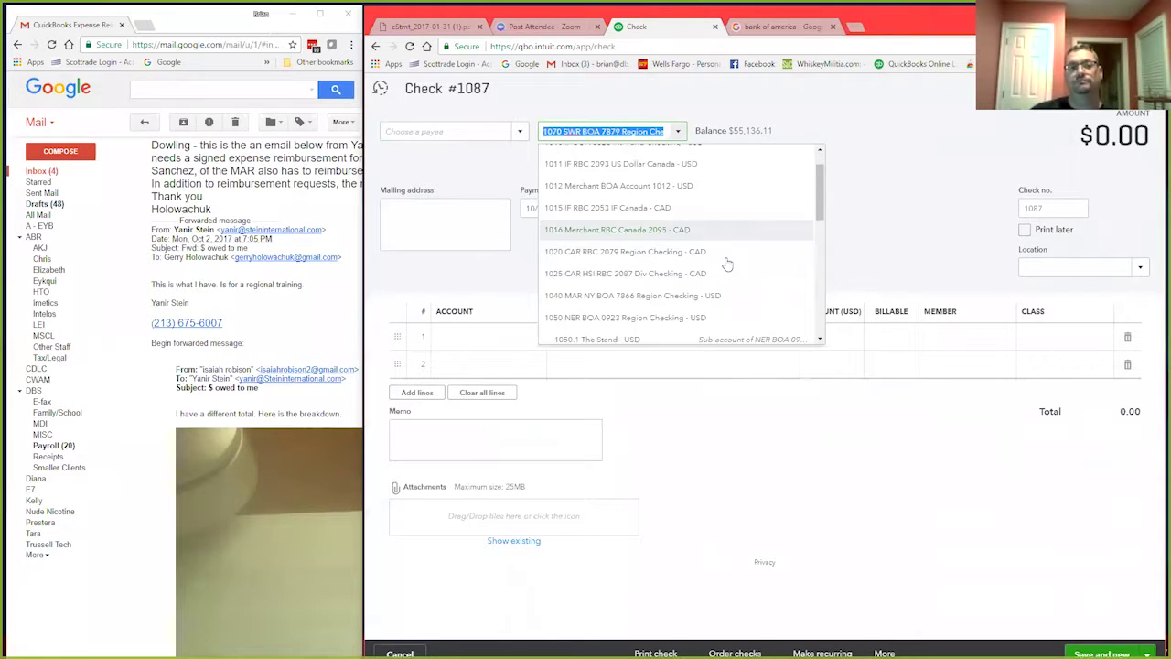
scroll(728, 263, "down", 3)
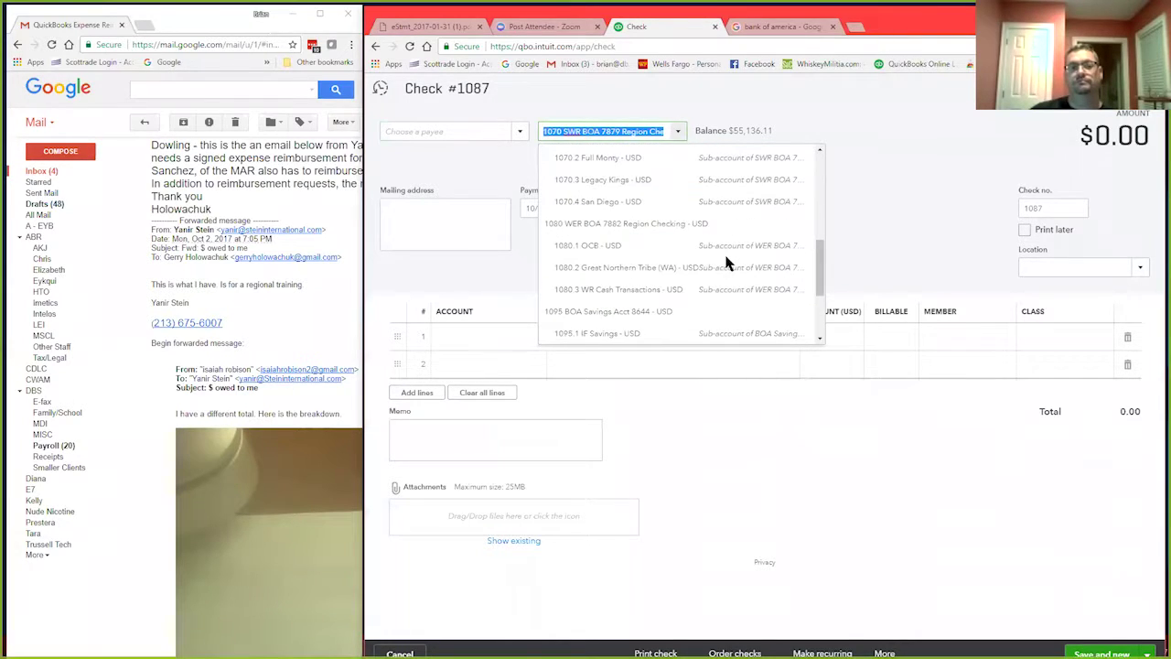
scroll(728, 263, "down", 2)
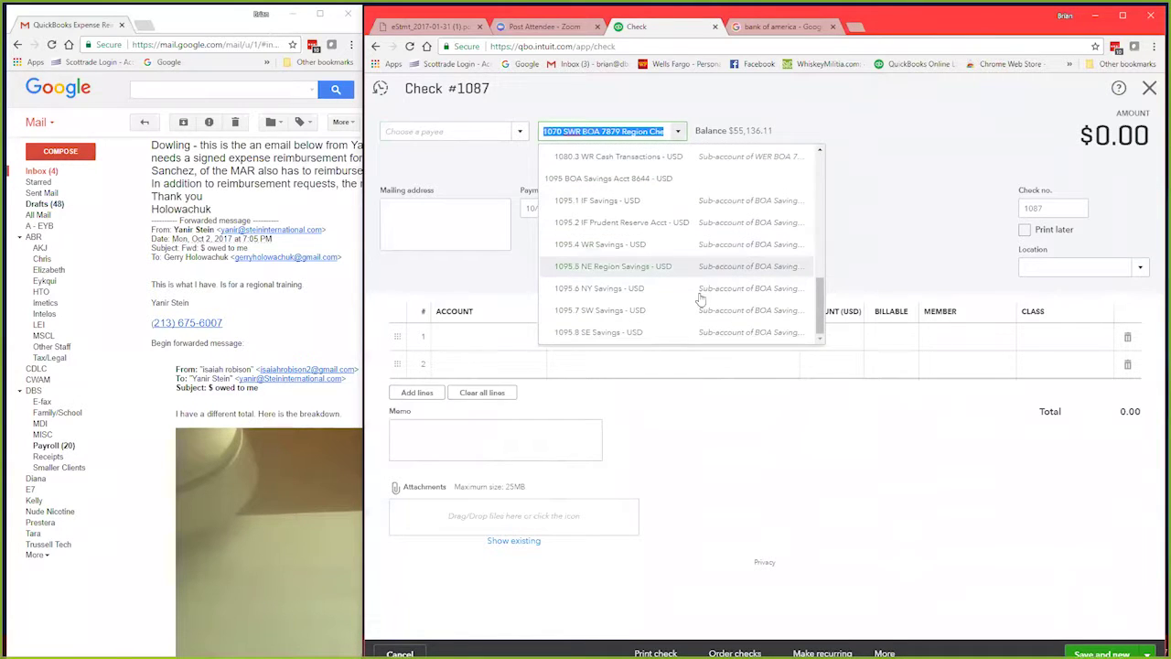
scroll(679, 313, "up", 3)
scroll(680, 314, "up", 3)
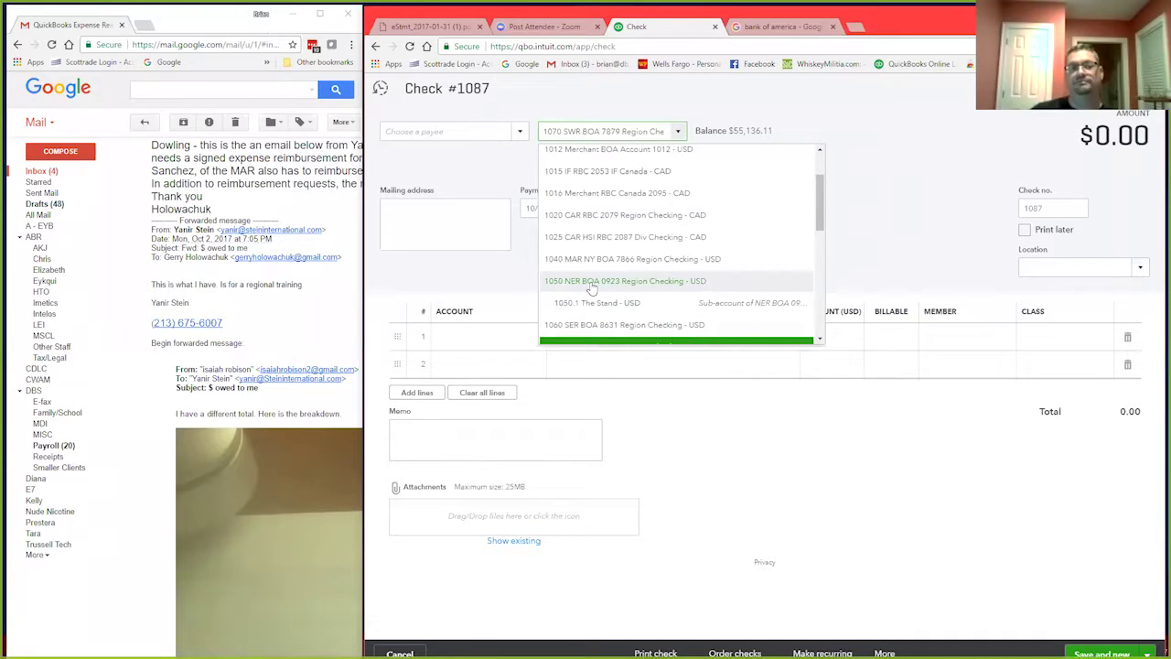
left_click(592, 283)
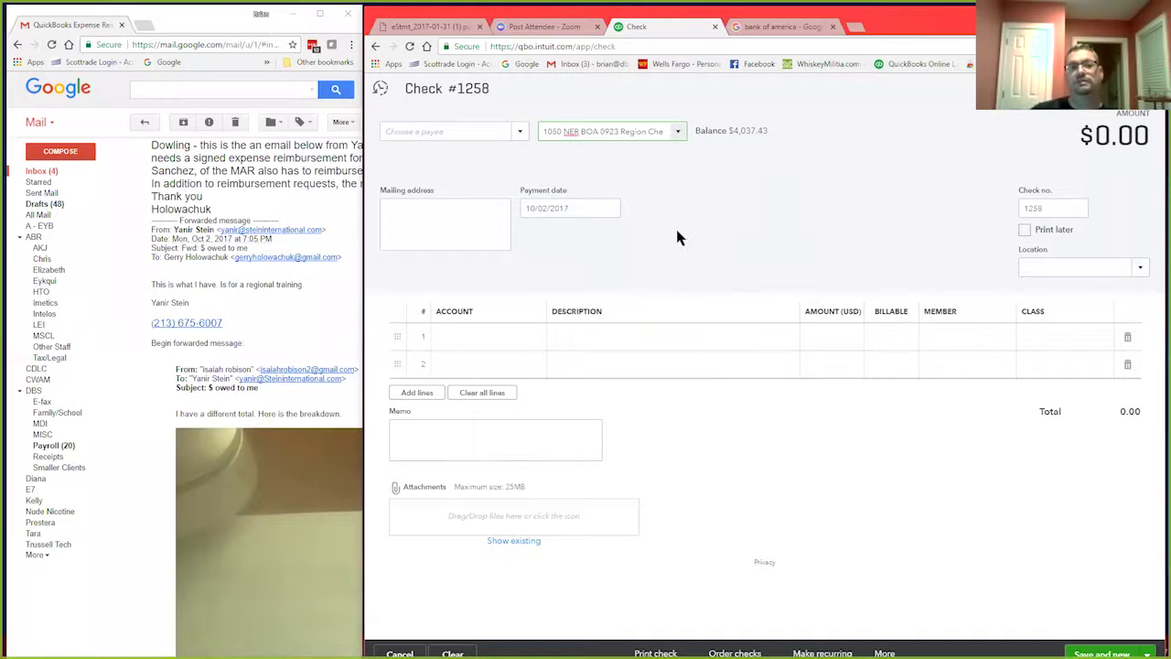
left_click(1041, 212)
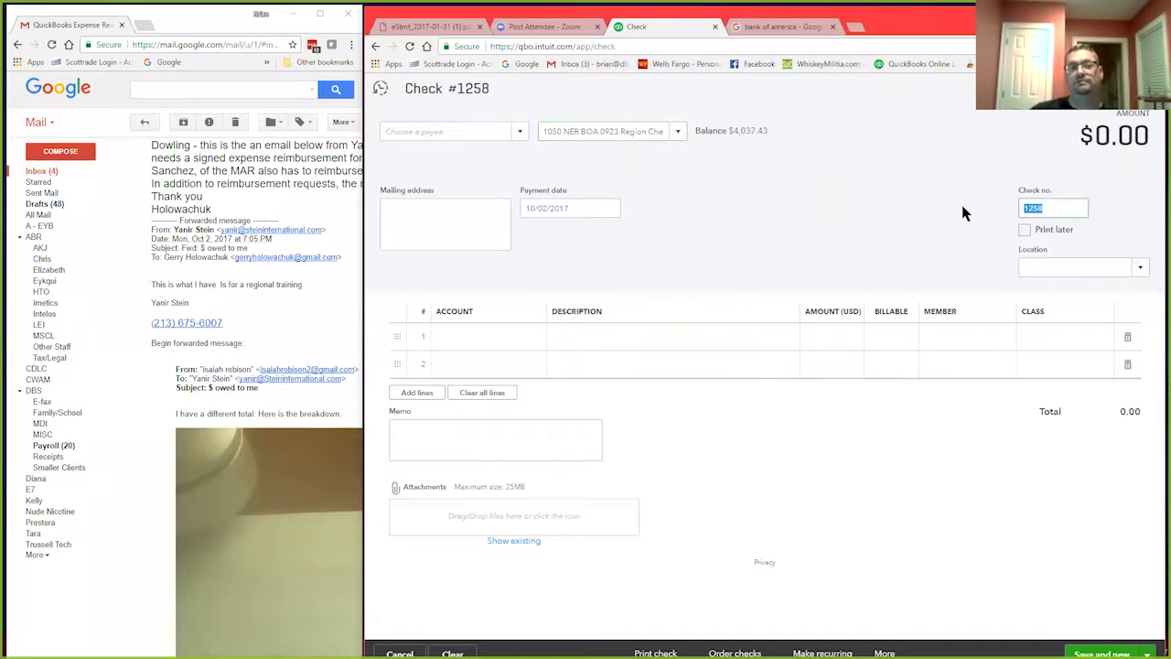
type("Bill")
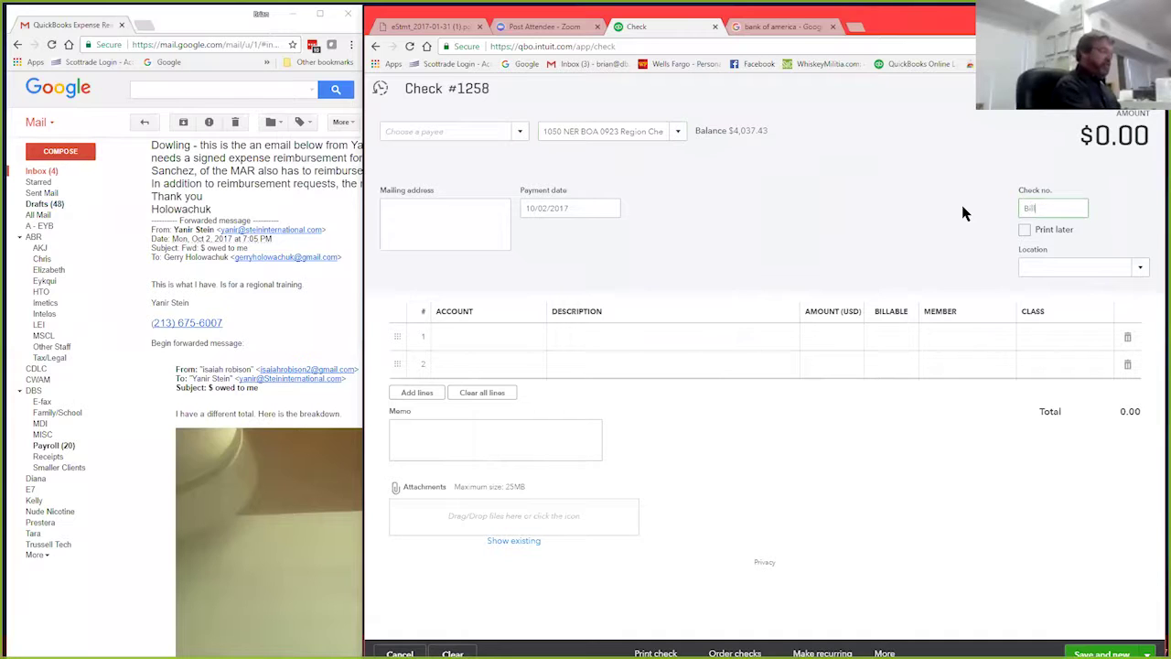
type("Pay")
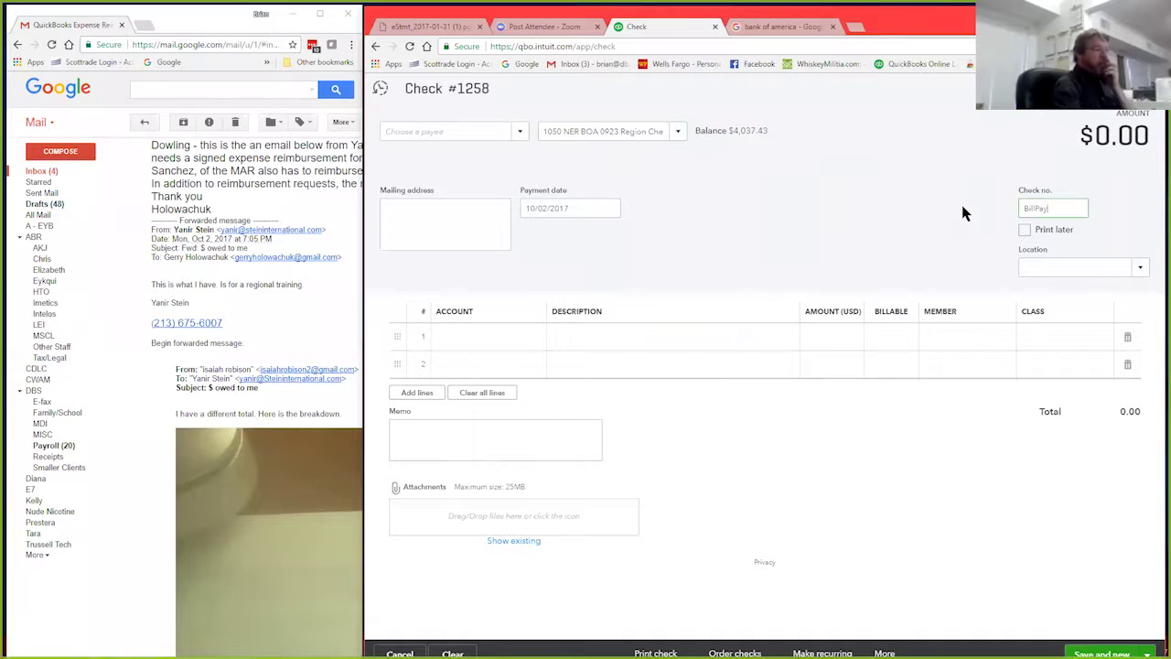
Step: Search payees by the member's surname and select them so their address fills in
left_click(431, 131)
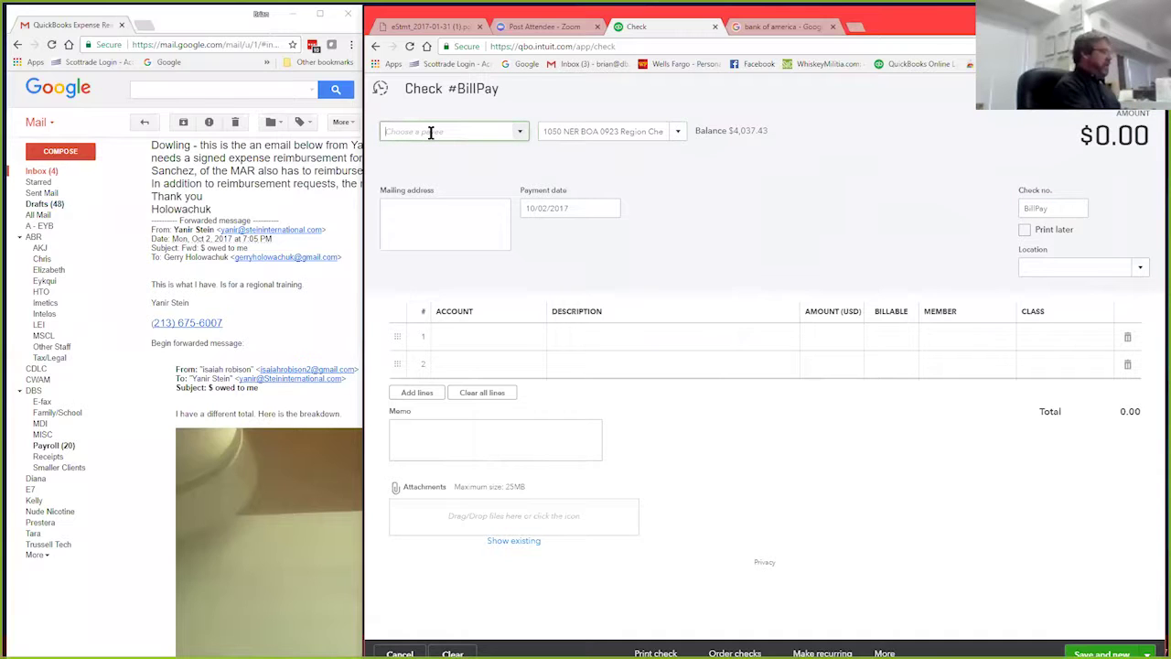
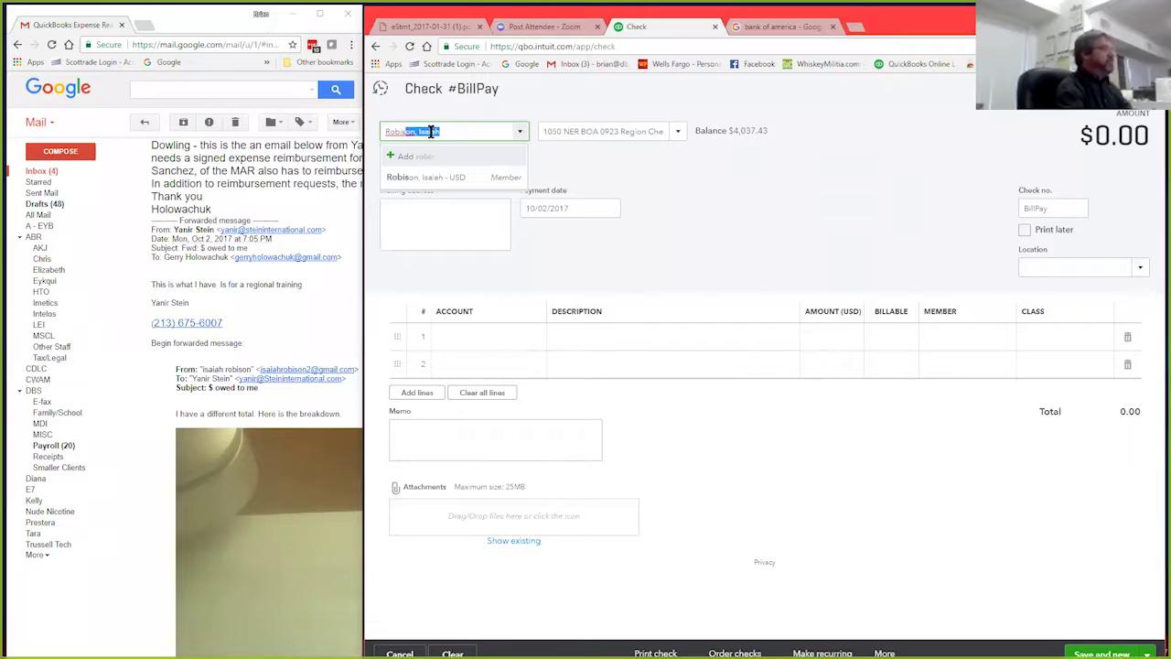
left_click(450, 182)
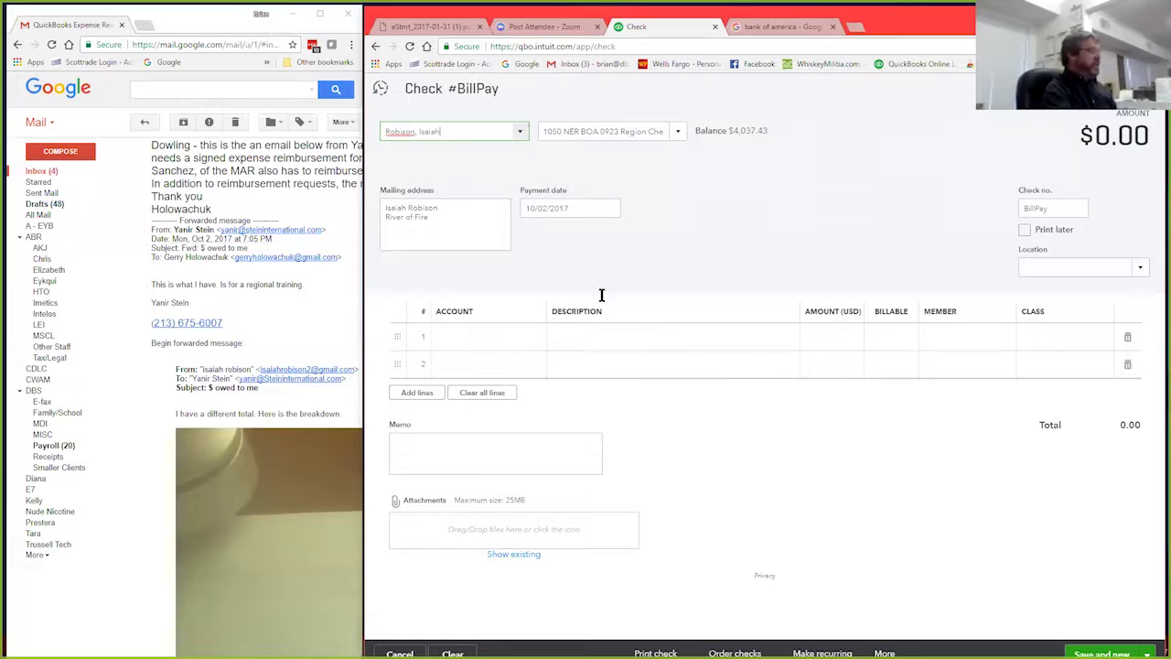
Step: Browse line 1's expense accounts, then open the IMG_1828.JPG breakdown attachment in Gmail
left_click(536, 341)
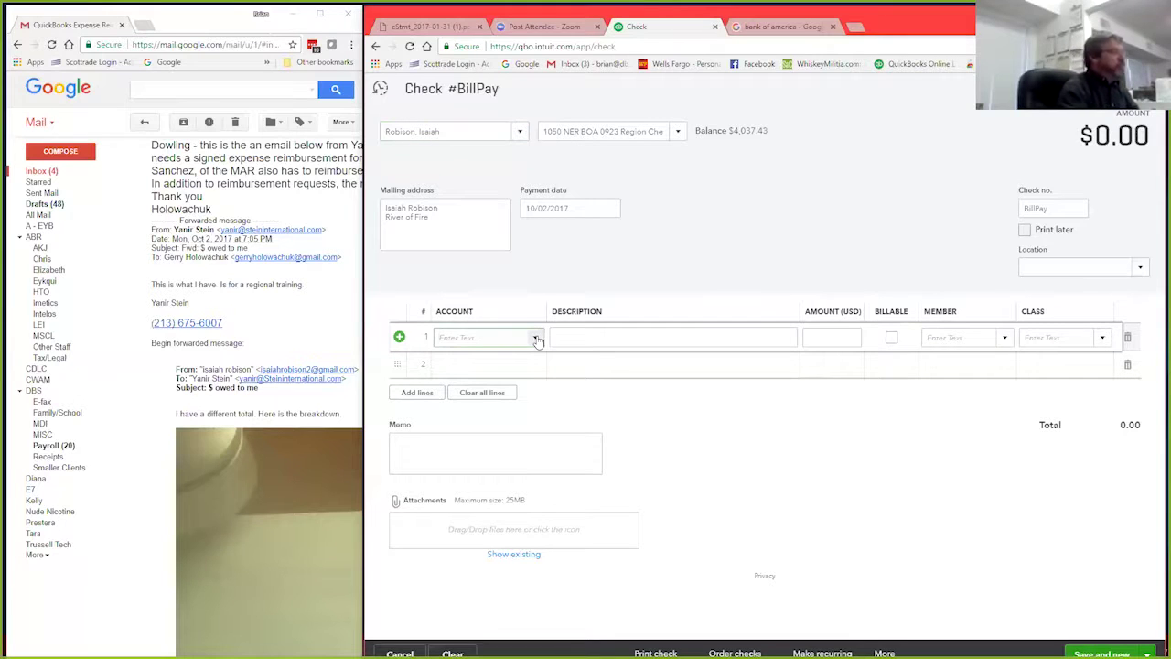
left_click(536, 338)
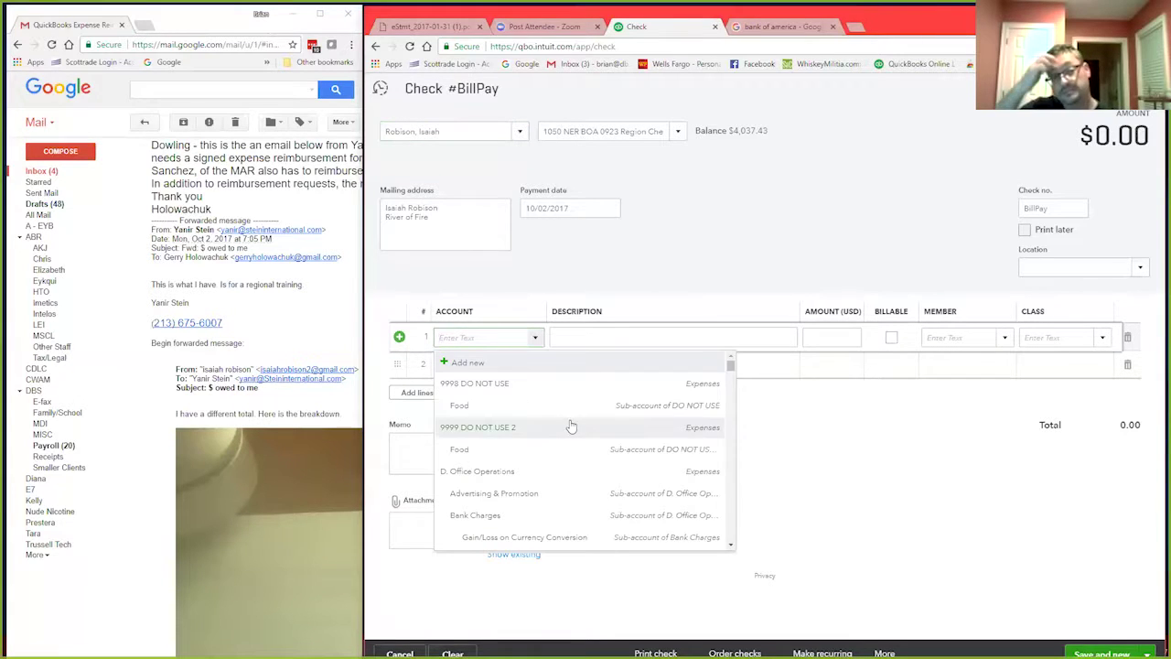
scroll(570, 423, "down", 3)
scroll(570, 424, "down", 15)
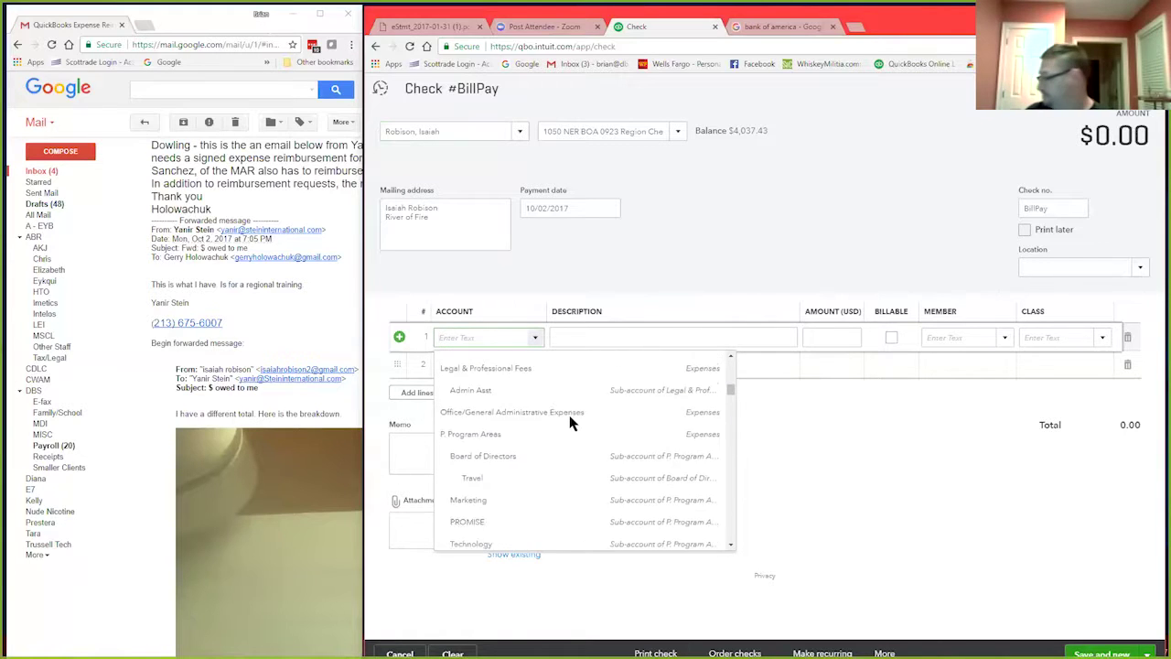
scroll(570, 422, "down", 15)
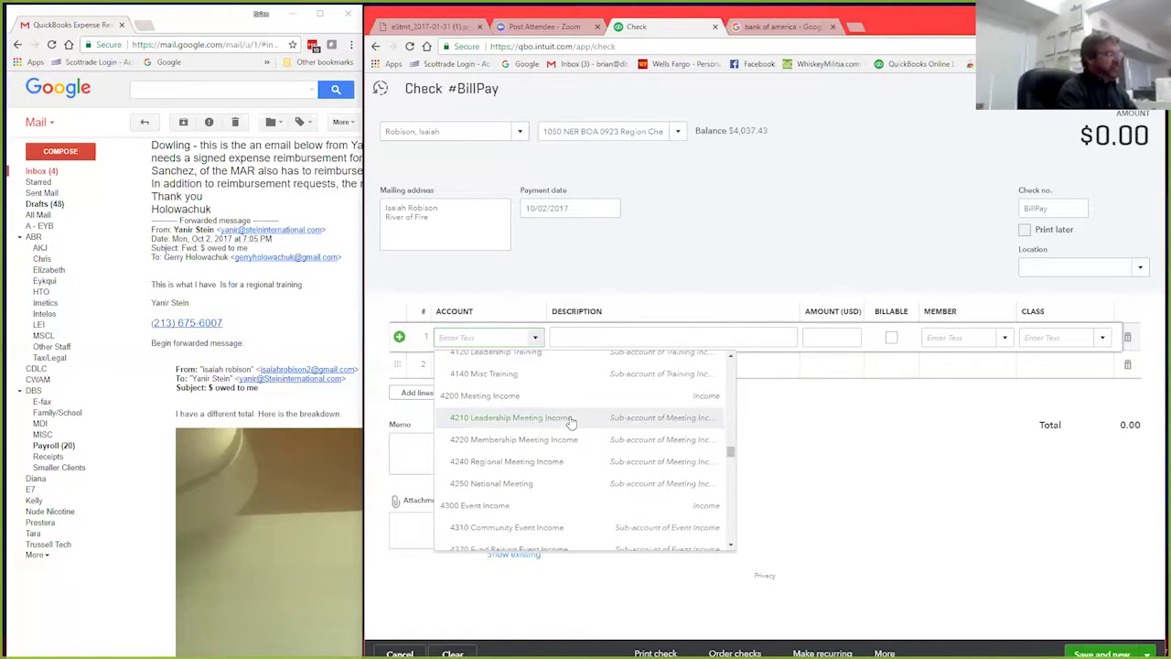
scroll(448, 412, "up", 3)
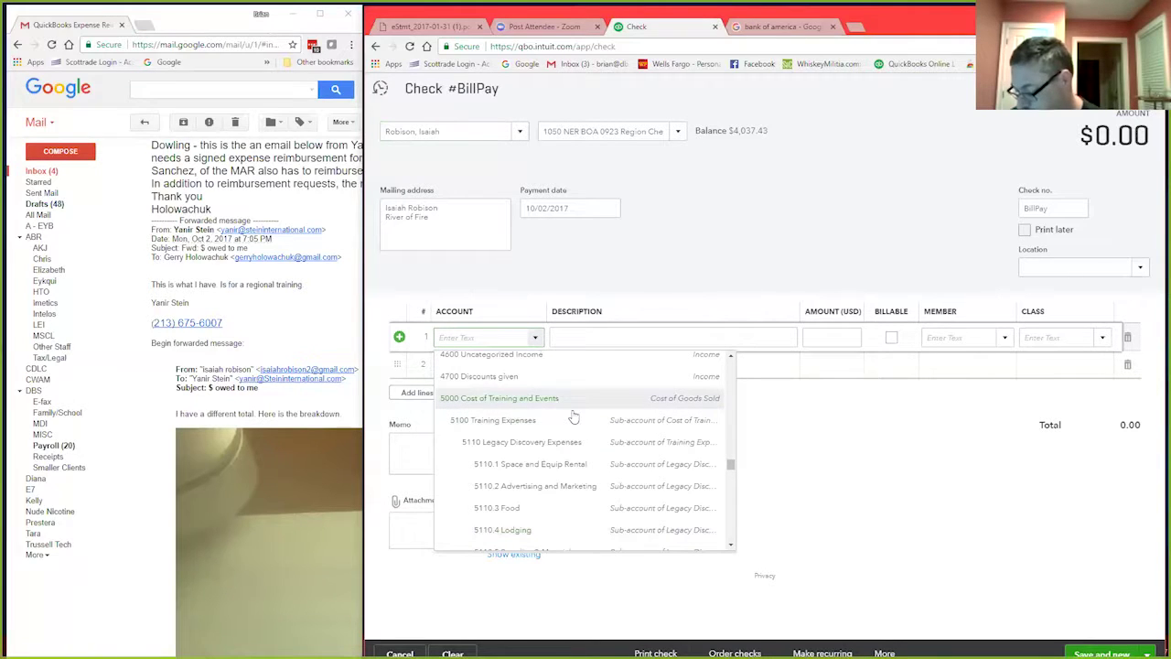
scroll(572, 416, "down", 2)
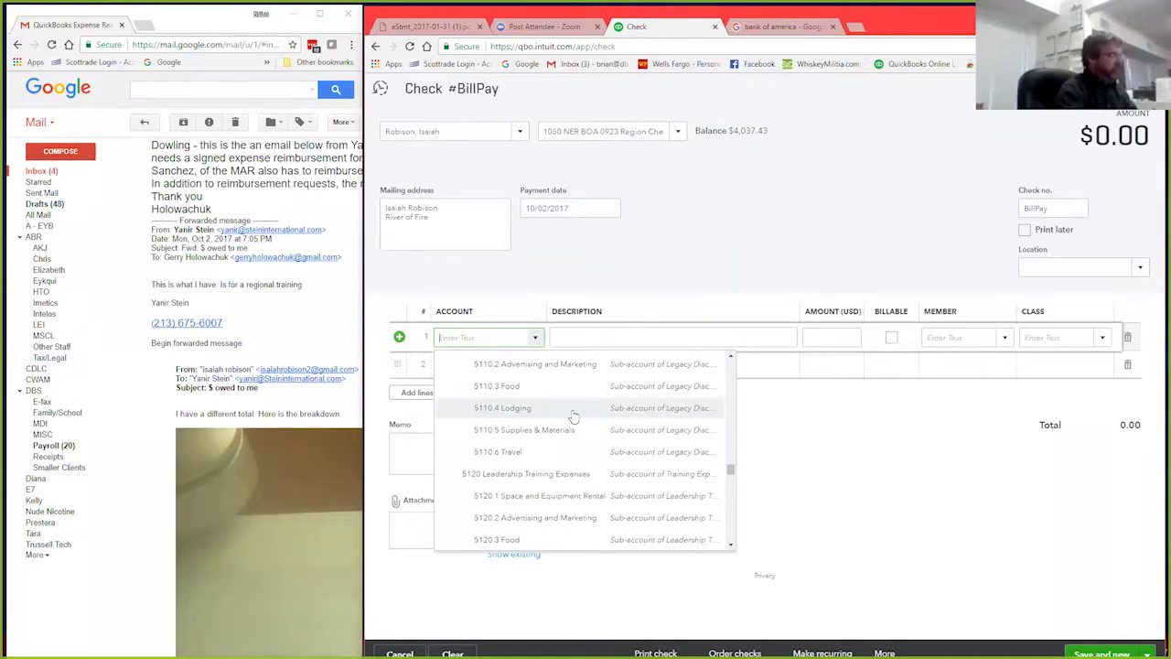
scroll(573, 416, "down", 5)
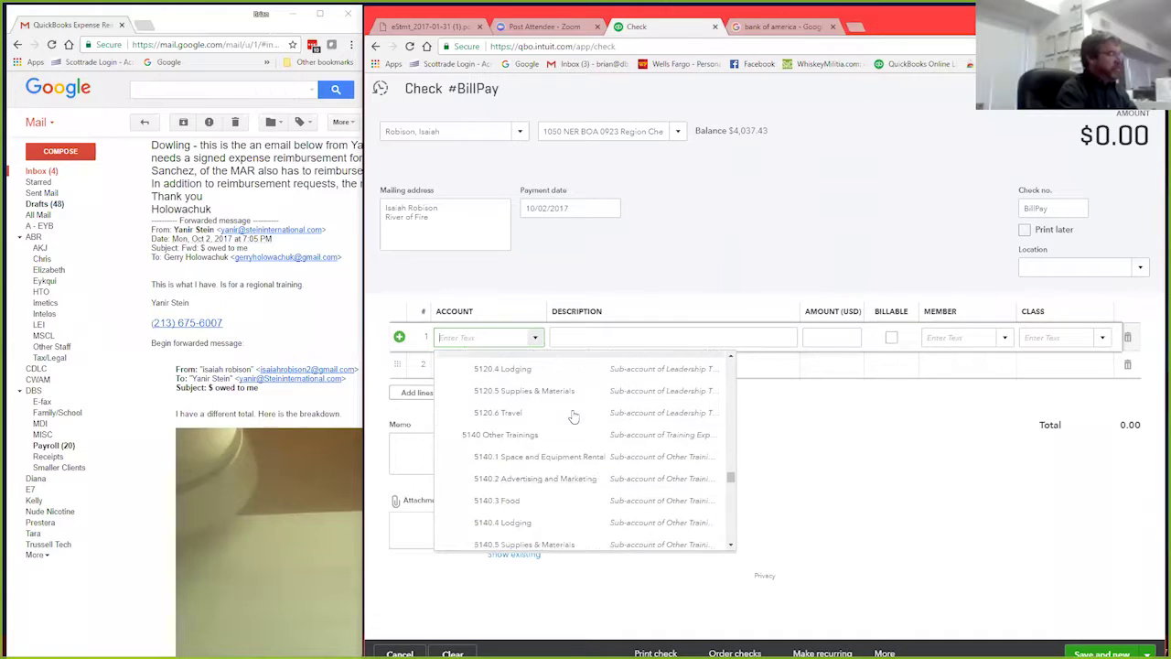
scroll(573, 416, "down", 5)
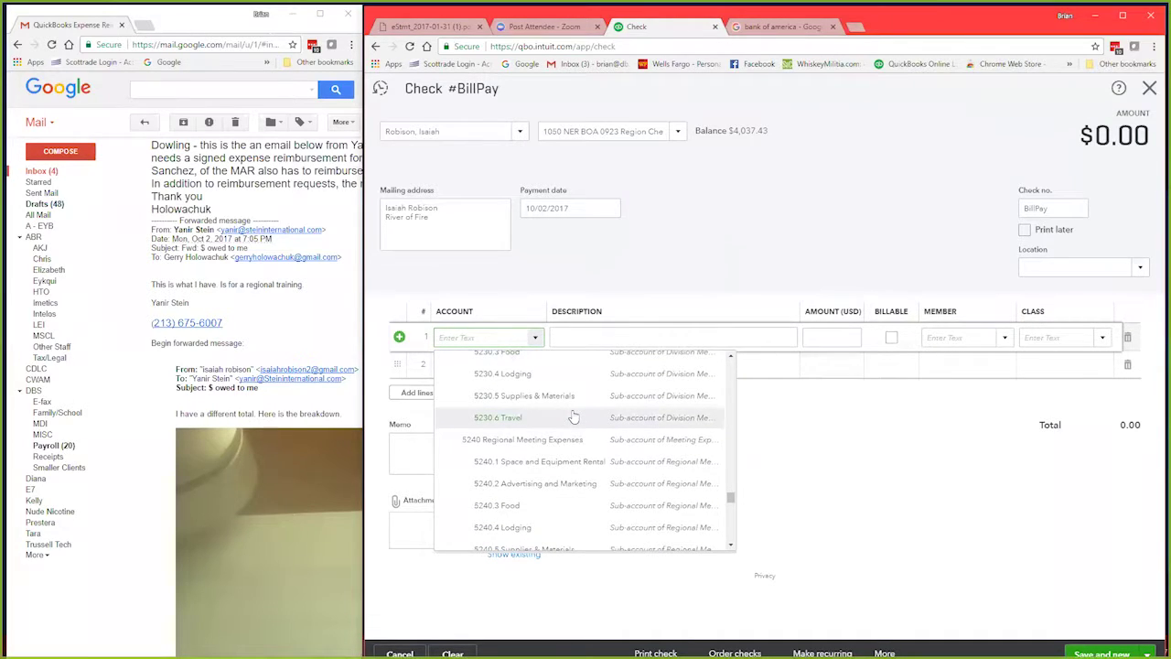
scroll(576, 458, "down", 1)
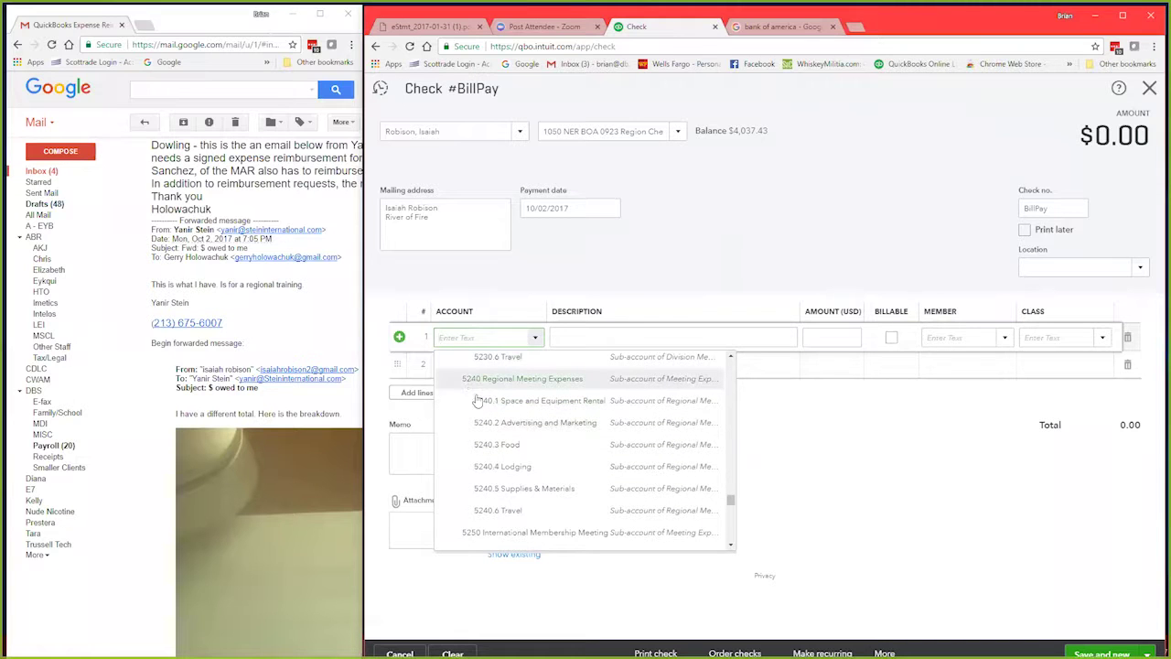
left_click(306, 497)
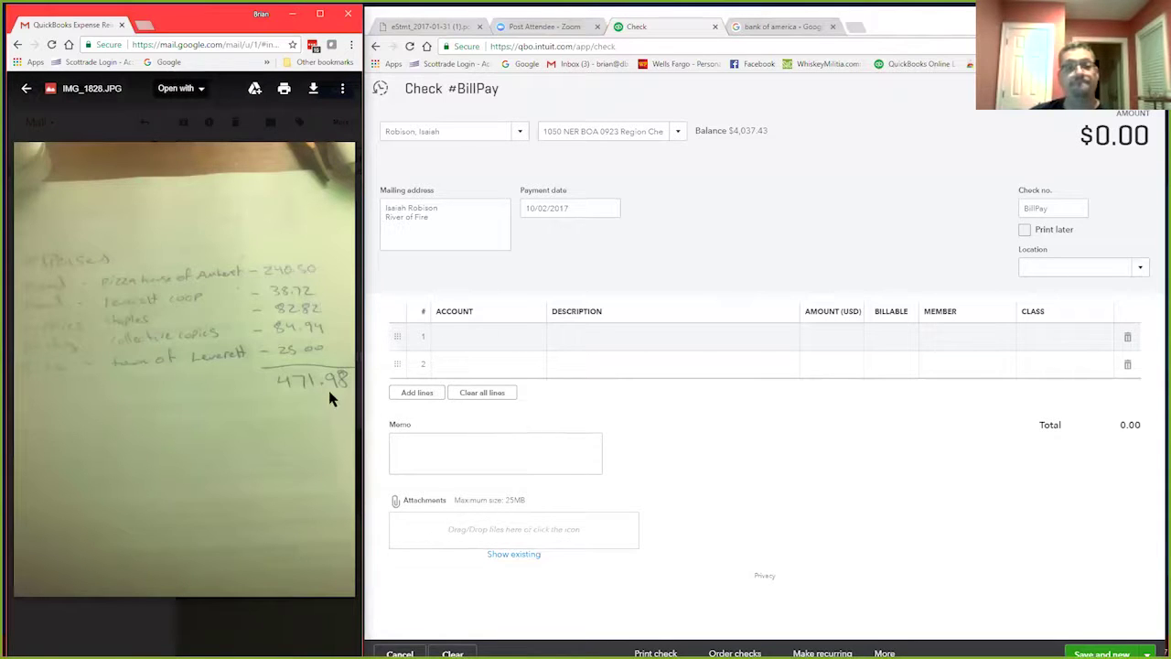
Step: Set line 1's account to 5240.3 Food
left_click(504, 338)
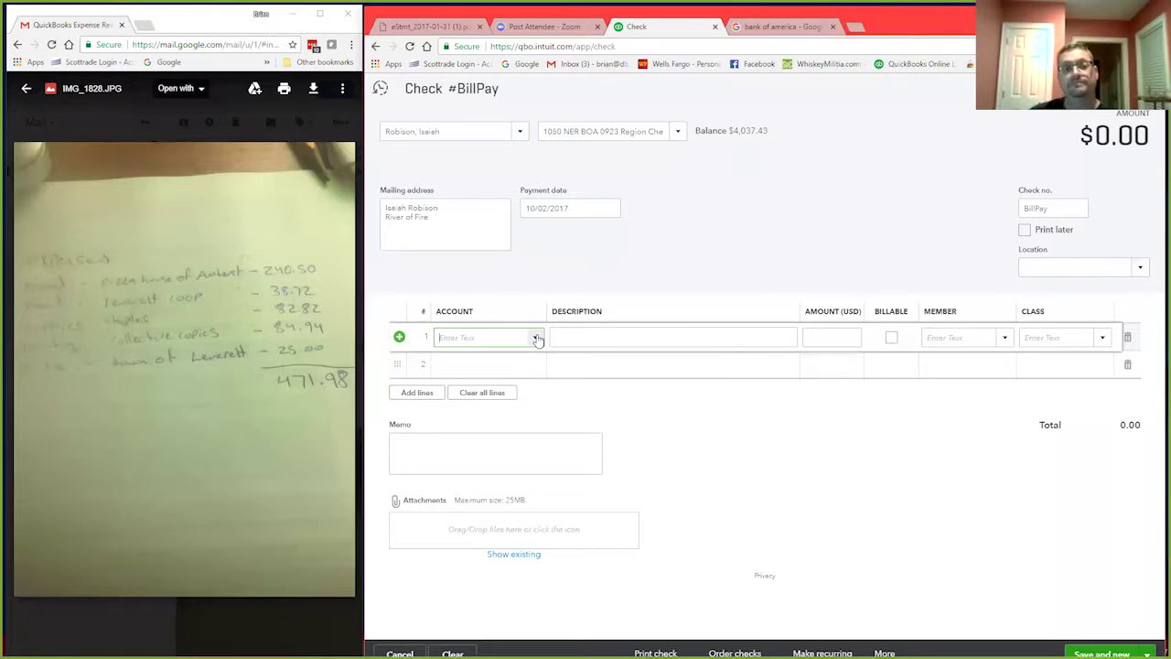
left_click(535, 337)
scroll(522, 412, "down", 5)
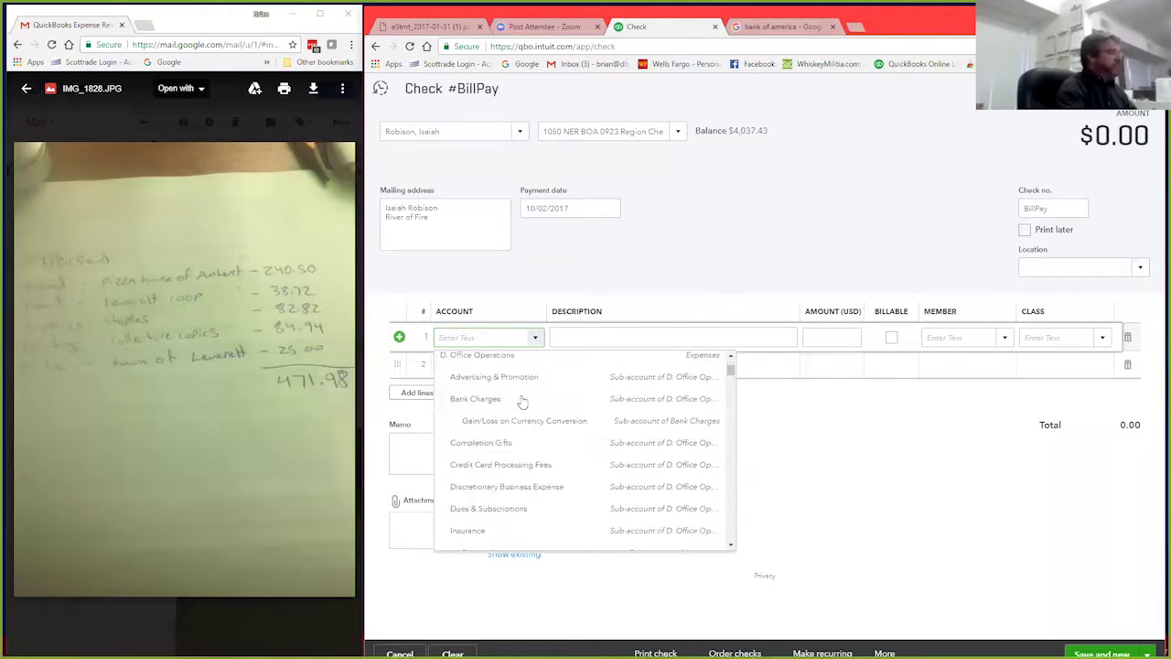
type("5000")
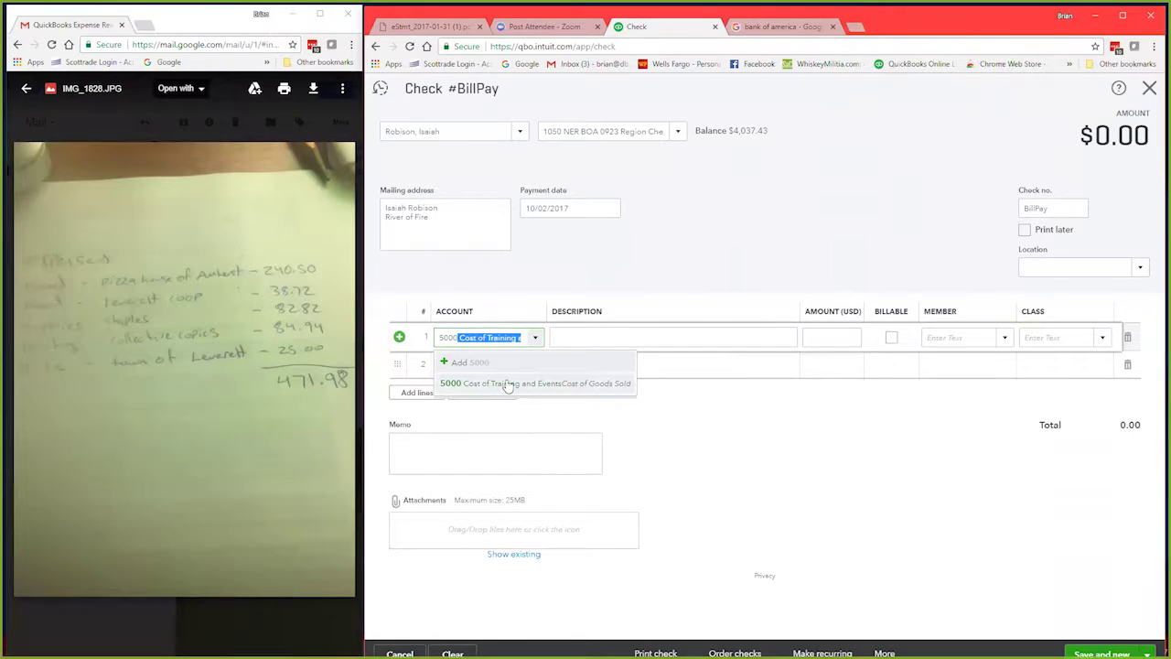
key("BackSpace")
key("BackSpace")
key("BackSpace")
key("BackSpace")
key("BackSpace")
left_click(535, 339)
left_click(536, 339)
scroll(535, 413, "down", 5)
scroll(536, 416, "down", 10)
scroll(536, 416, "down", 10)
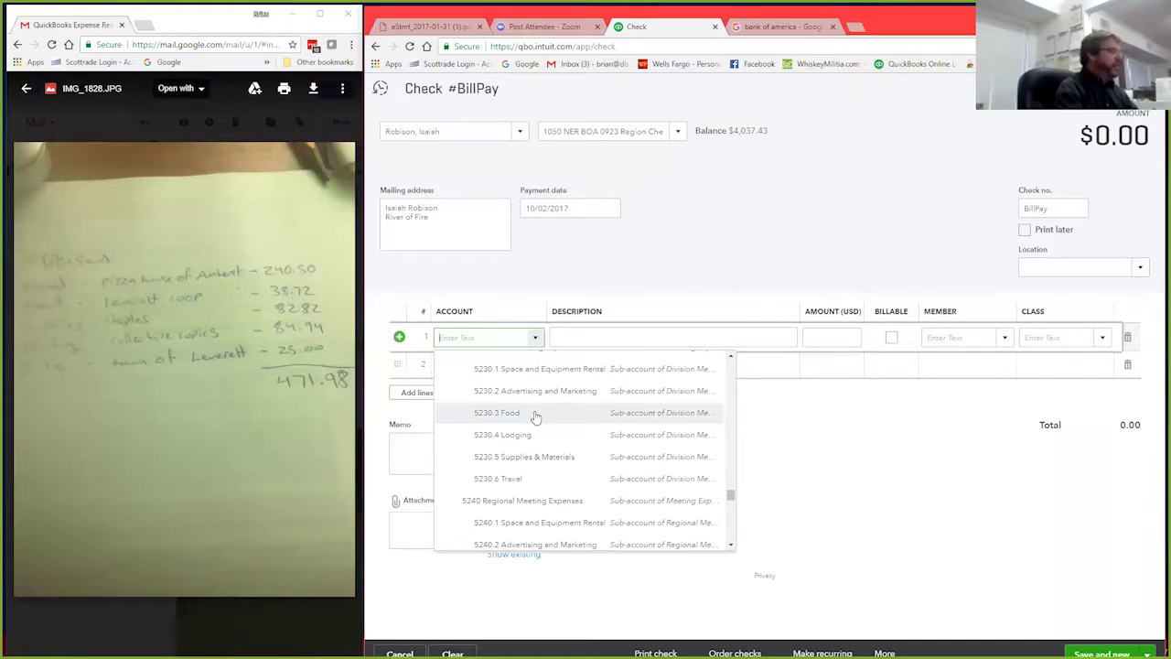
scroll(539, 419, "down", 3)
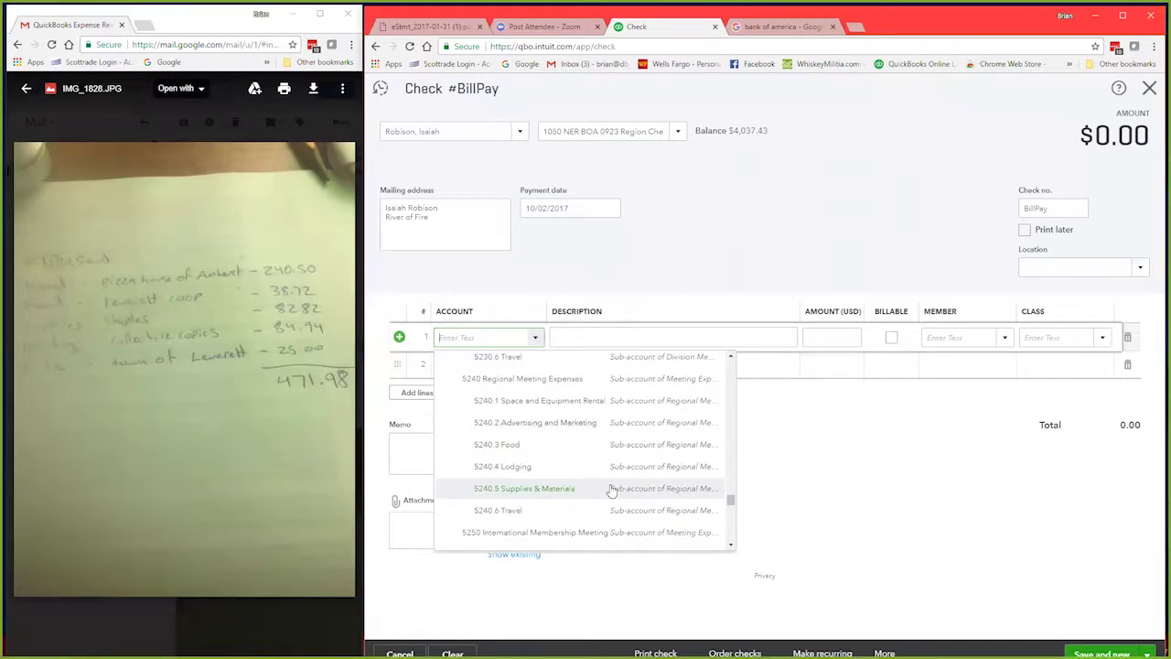
left_click(498, 445)
Step: Set line 2's account to 5240.5 Supplies & Materials
left_click(535, 370)
left_click(535, 368)
scroll(513, 448, "down", 8)
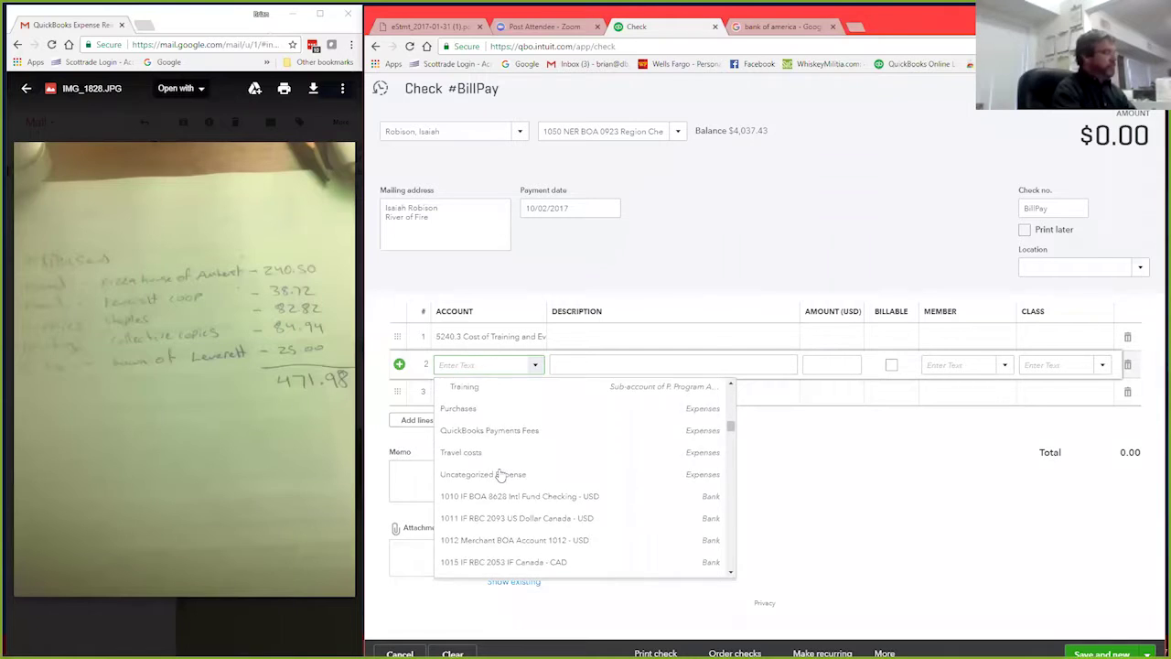
scroll(502, 474, "down", 10)
scroll(501, 474, "down", 10)
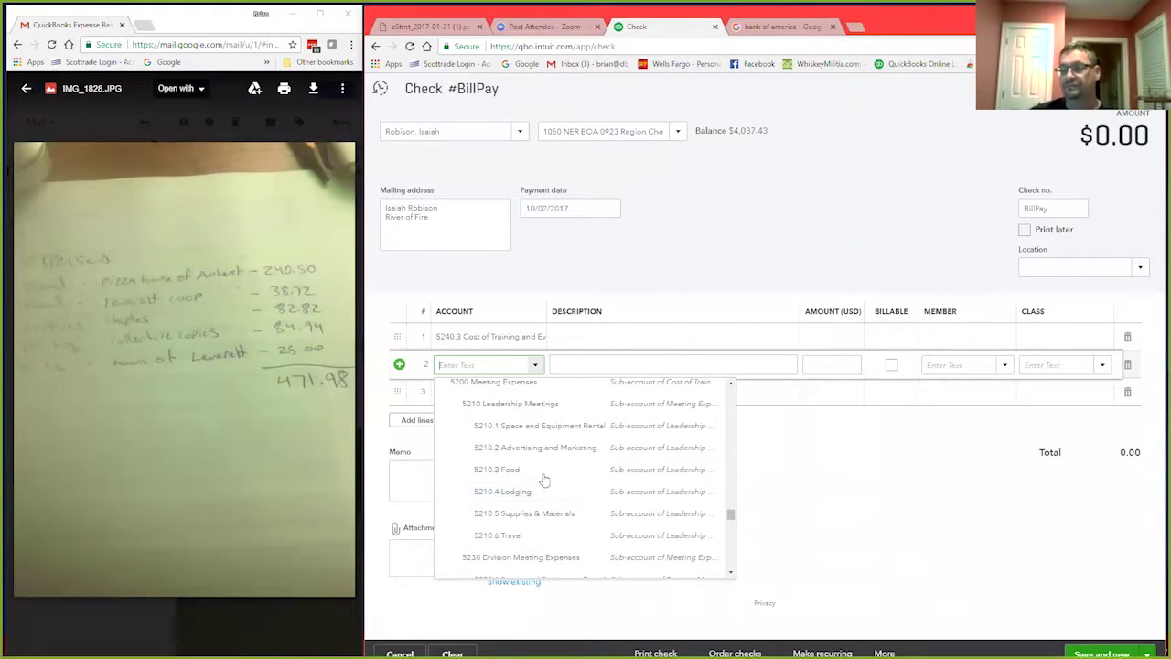
scroll(540, 483, "down", 5)
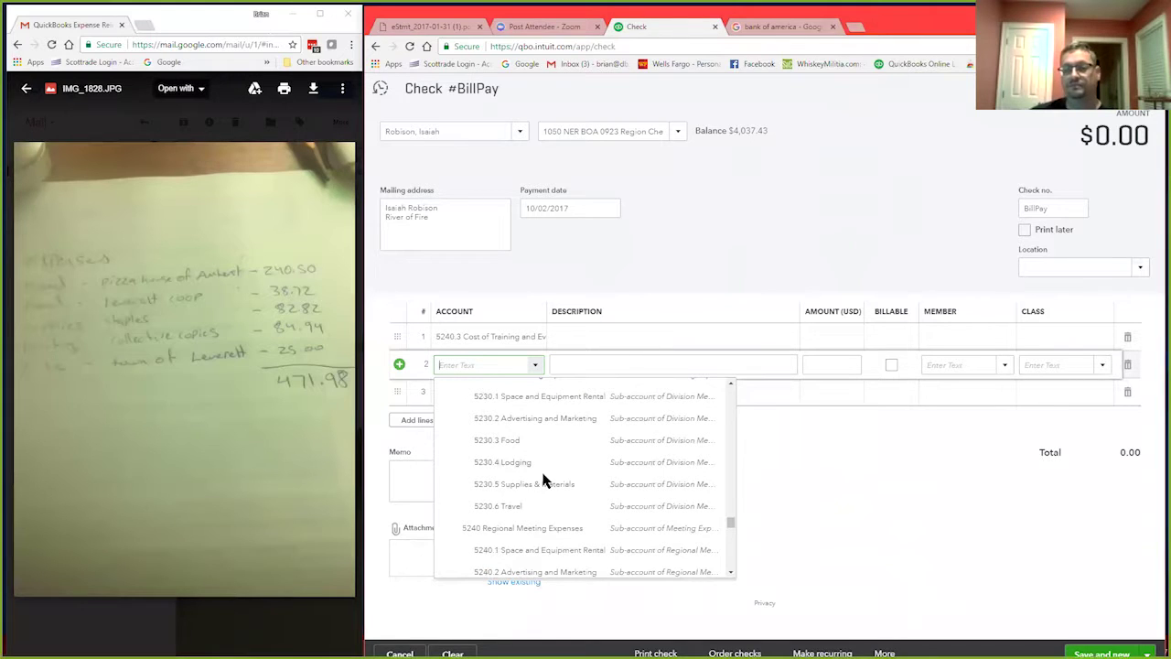
scroll(544, 480, "down", 3)
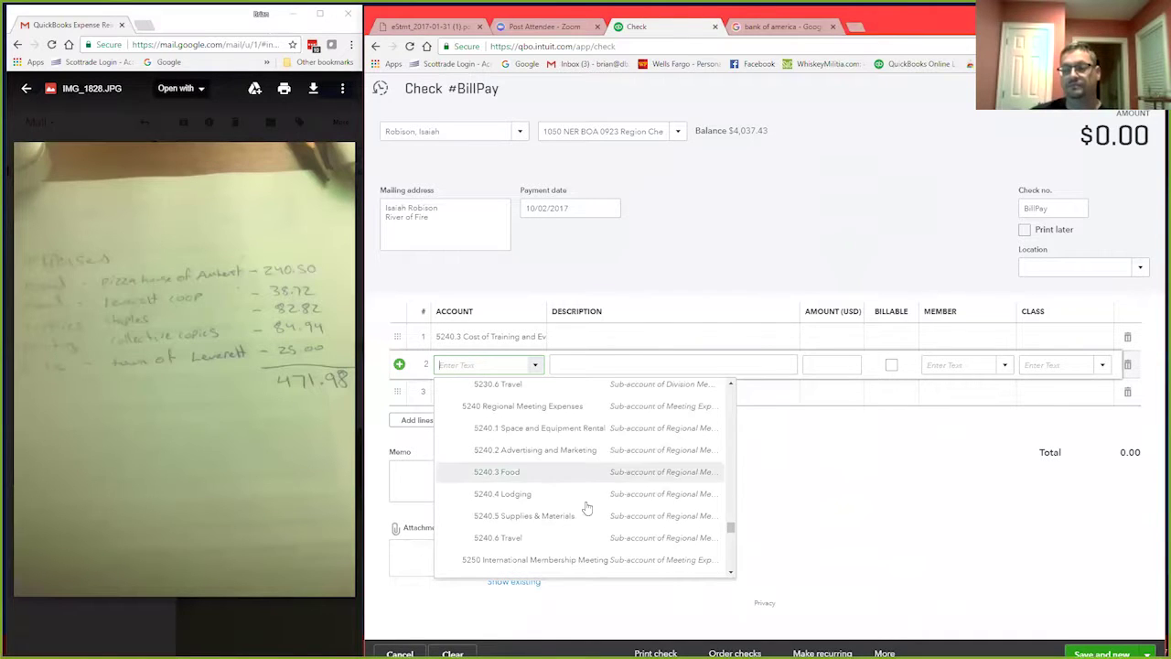
left_click(497, 518)
Step: Browse the account list for line 3
left_click(513, 394)
left_click(535, 391)
scroll(547, 478, "down", 15)
scroll(546, 478, "down", 15)
scroll(547, 478, "down", 2)
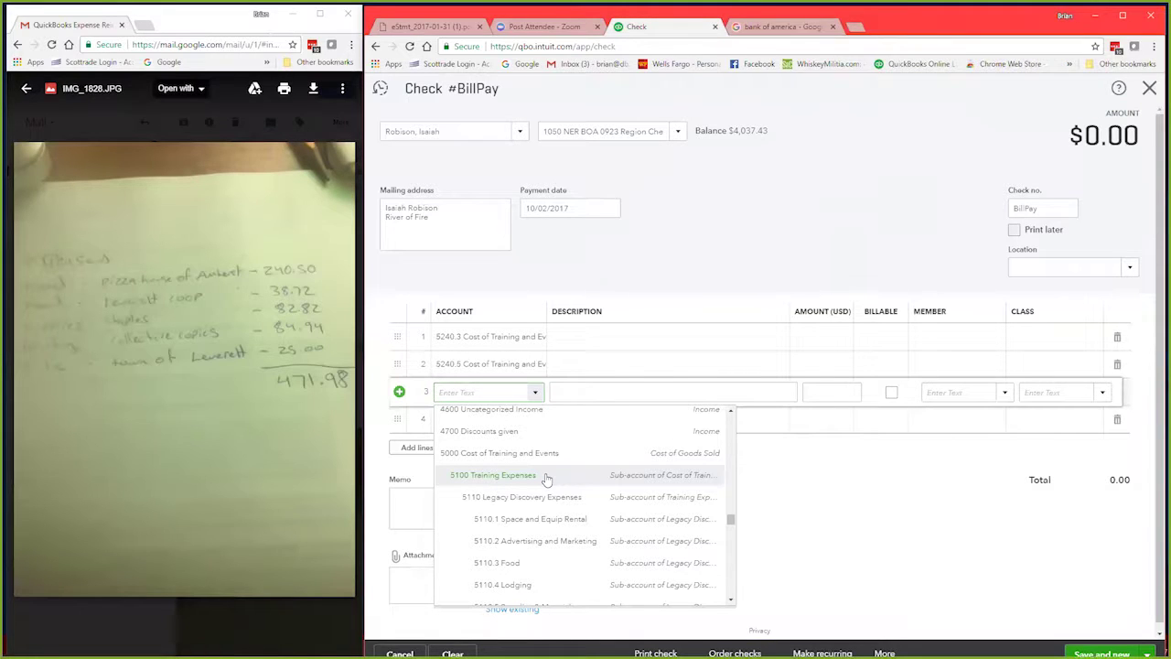
Step: Give line 3 account 5240.1 Space and Equipment Rental with an amount of 25.00
scroll(557, 501, "down", 1)
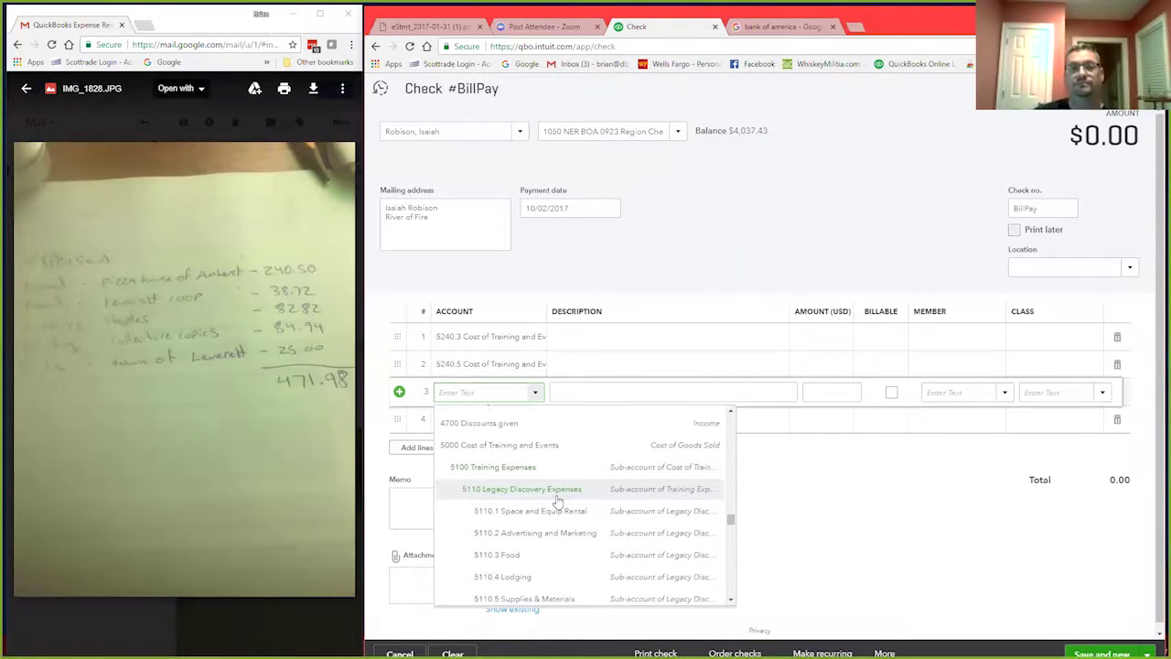
scroll(563, 499, "down", 5)
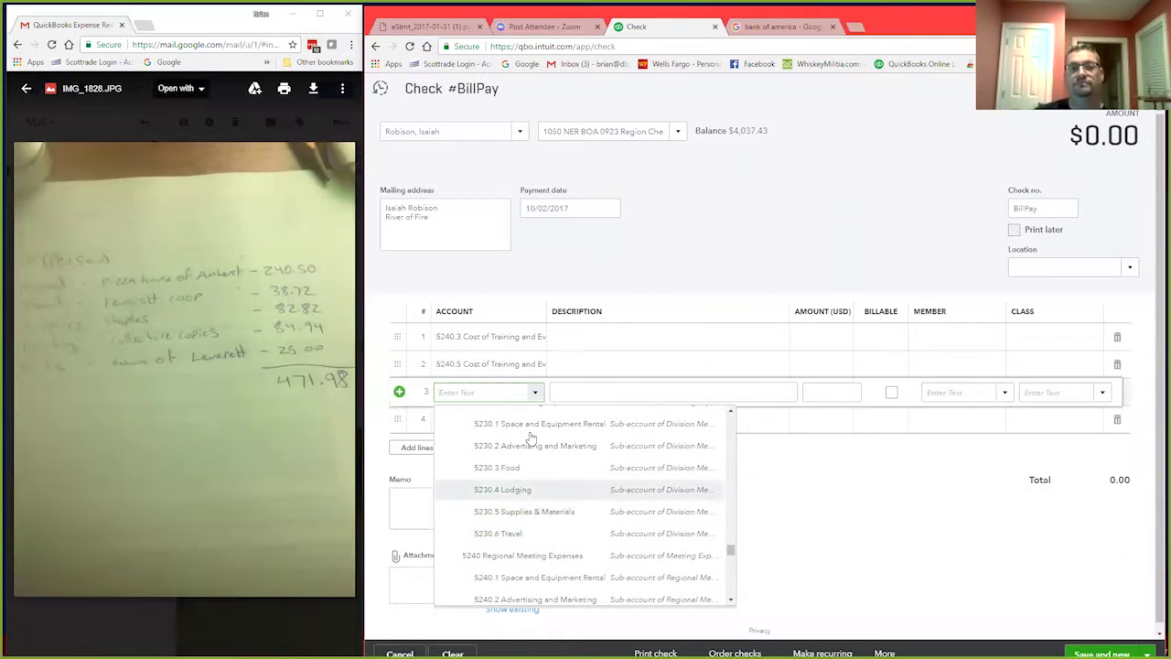
scroll(531, 430, "up", 1)
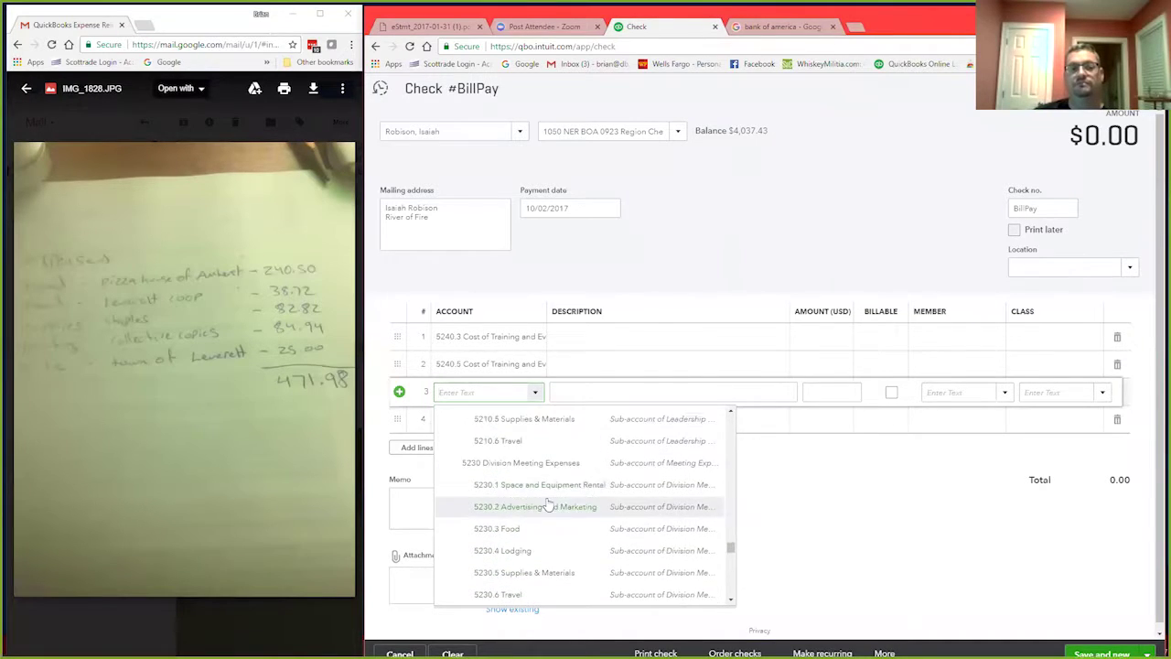
scroll(549, 526, "down", 2)
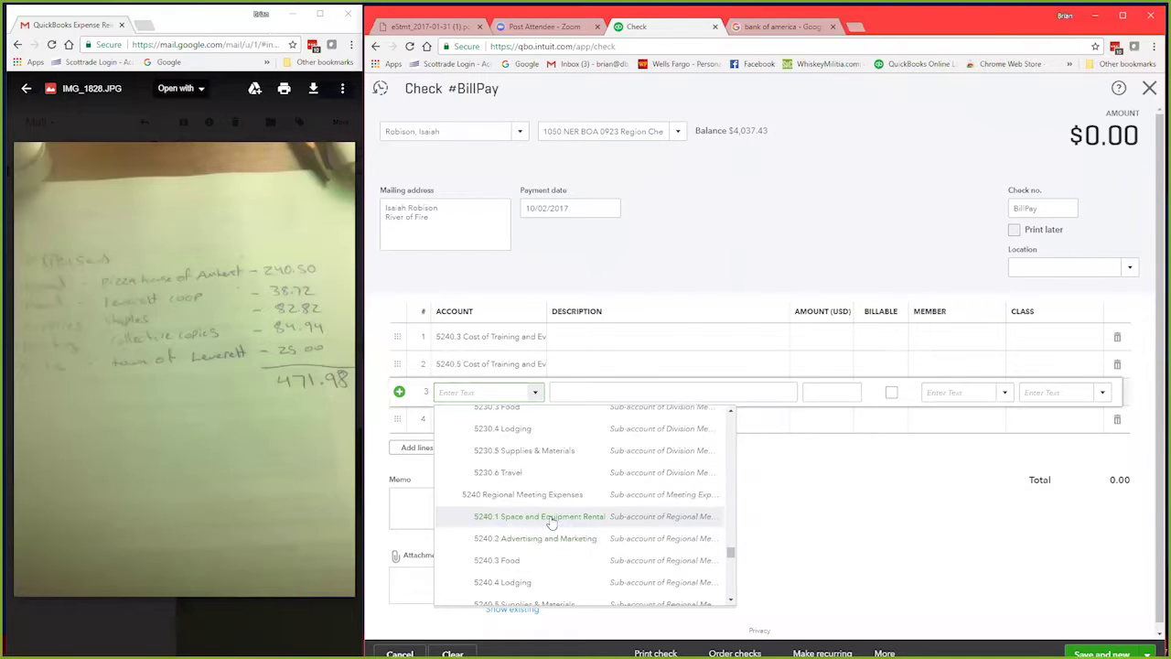
left_click(552, 522)
left_click(705, 387)
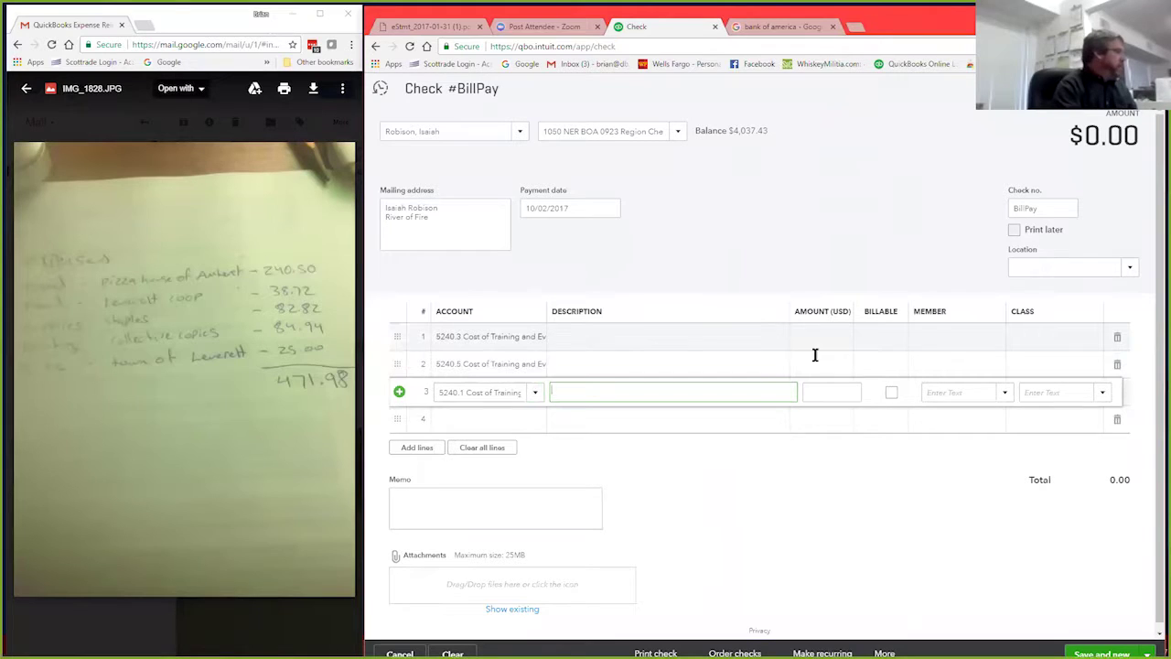
type("25")
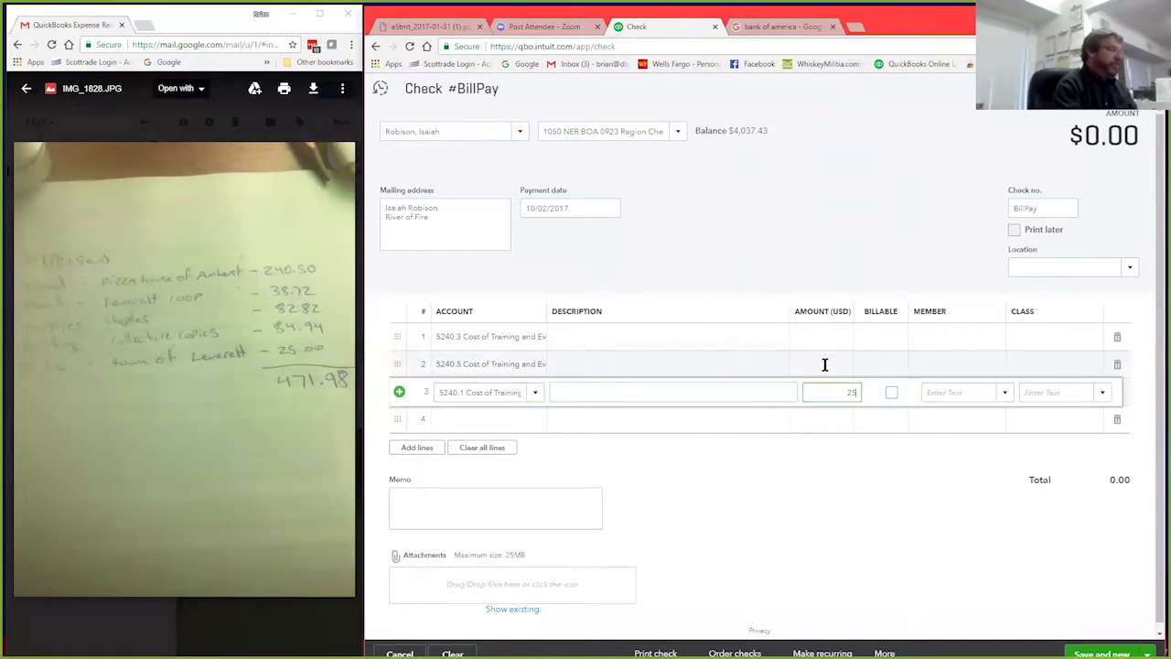
left_click(824, 364)
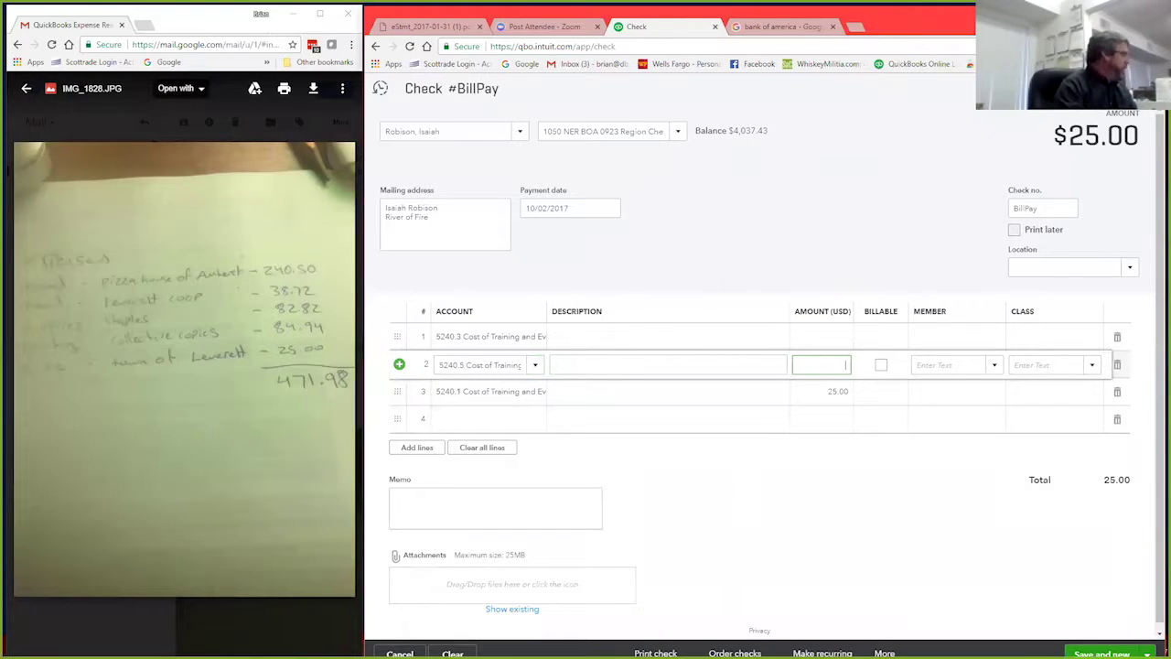
key("alt+Tab")
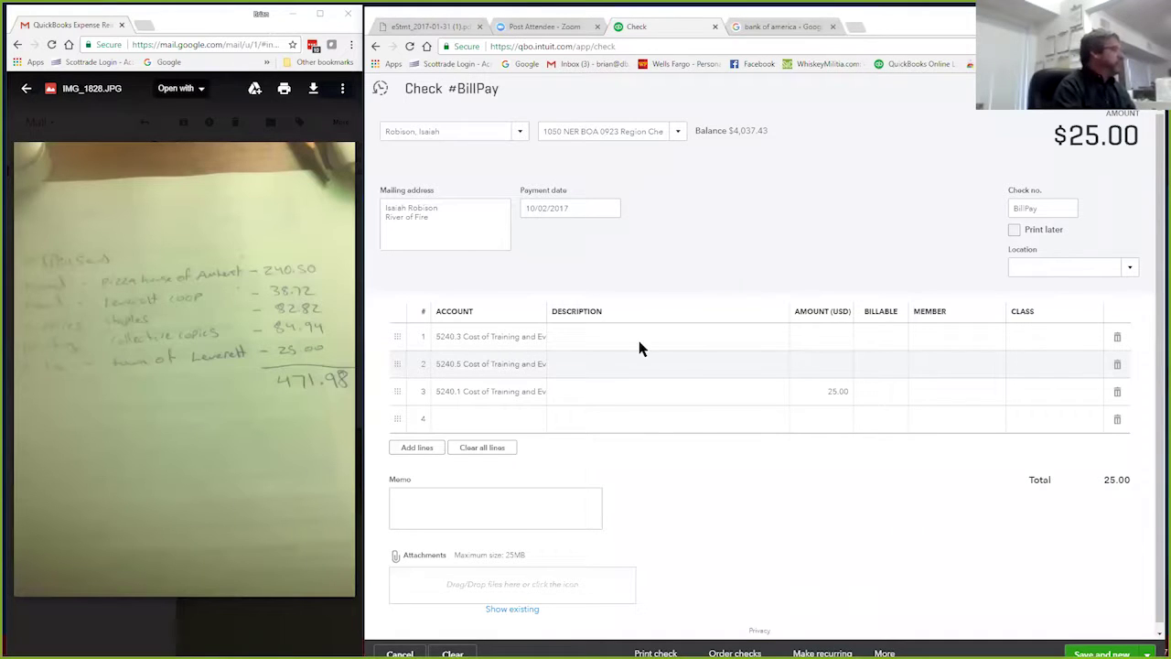
Step: Add 84.94 + 82.82 in Calculator and enter 167.76 as line 2's amount
type("84.94+")
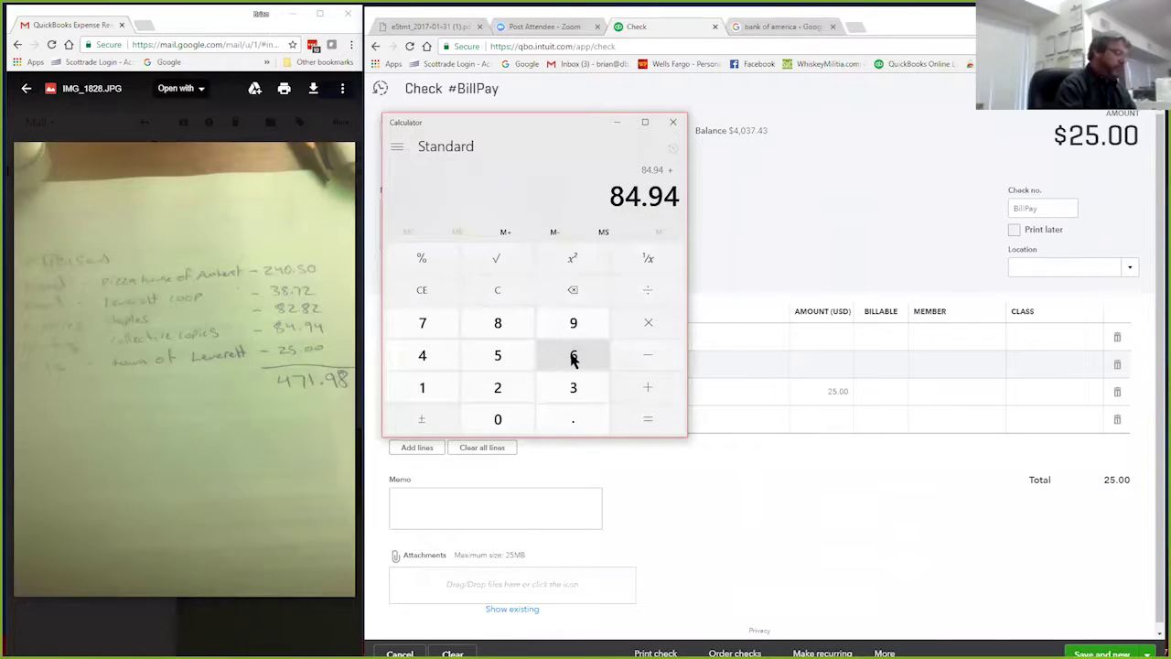
type("82.82=")
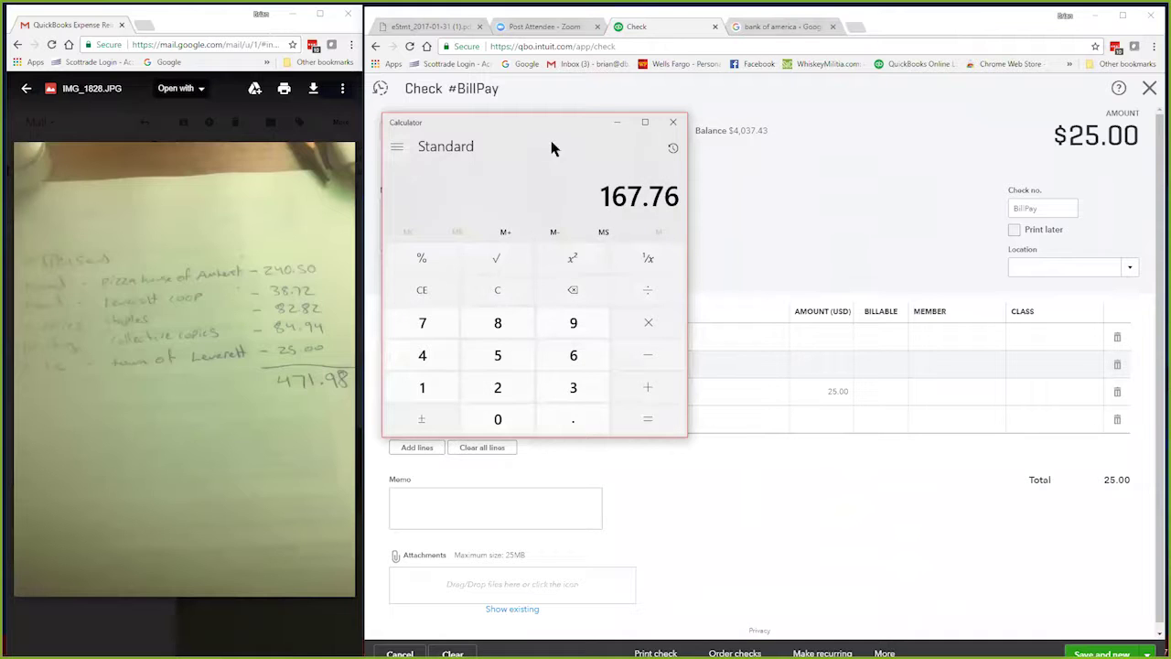
left_click_drag(476, 123, 136, 115)
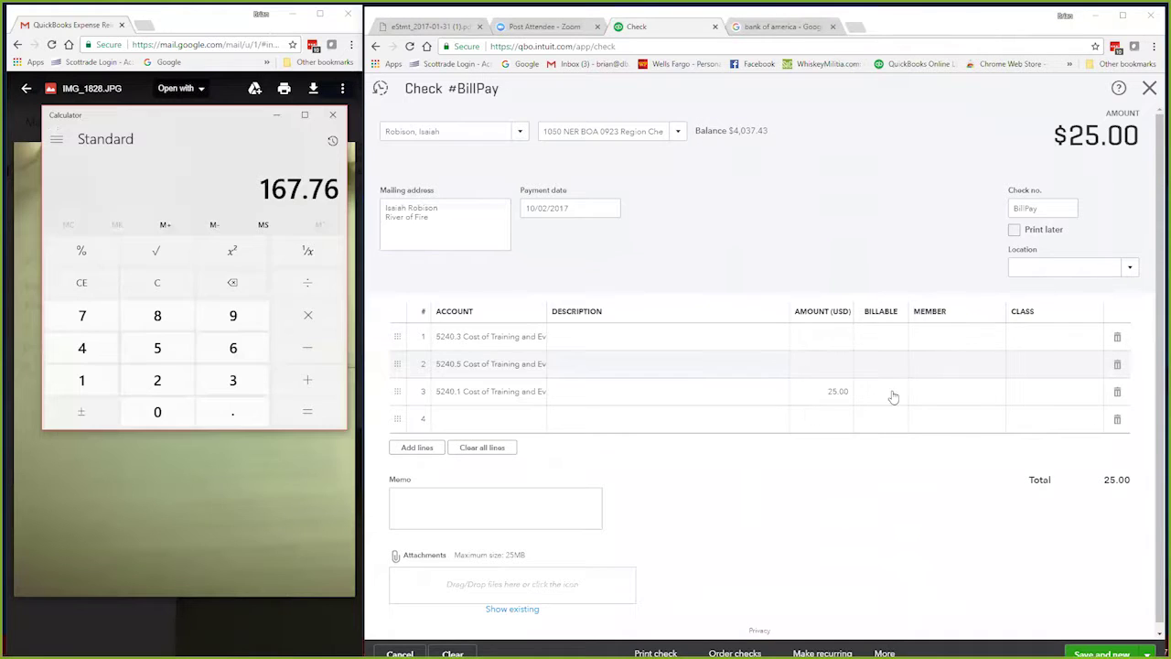
left_click(834, 369)
left_click(833, 366)
type("167.76")
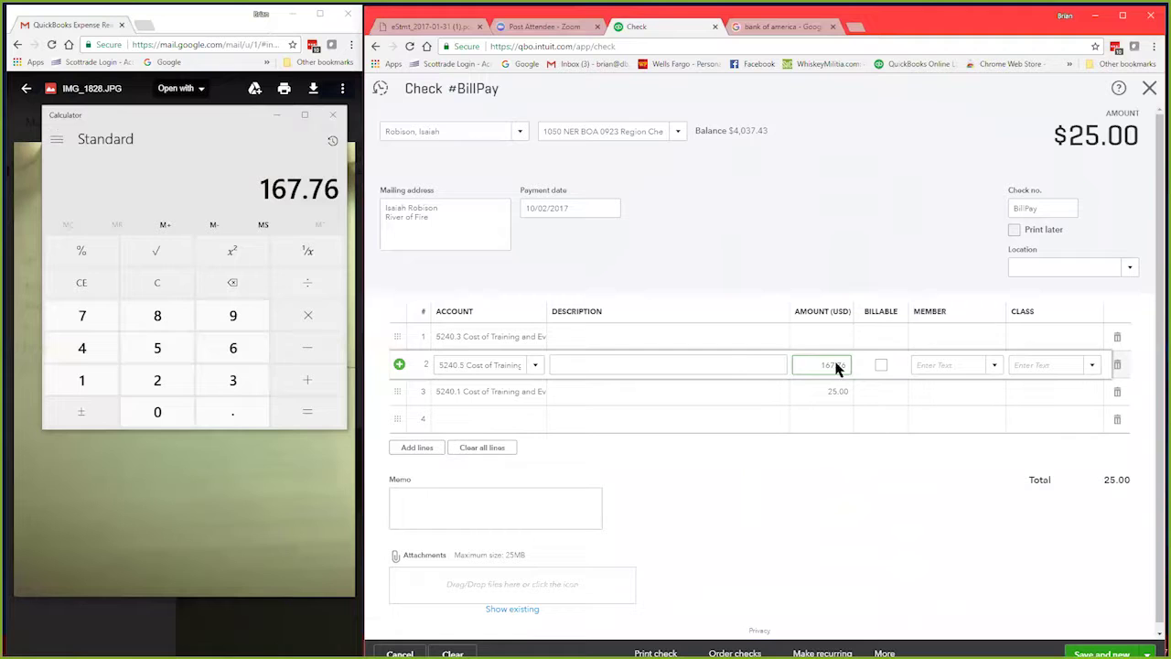
left_click(819, 338)
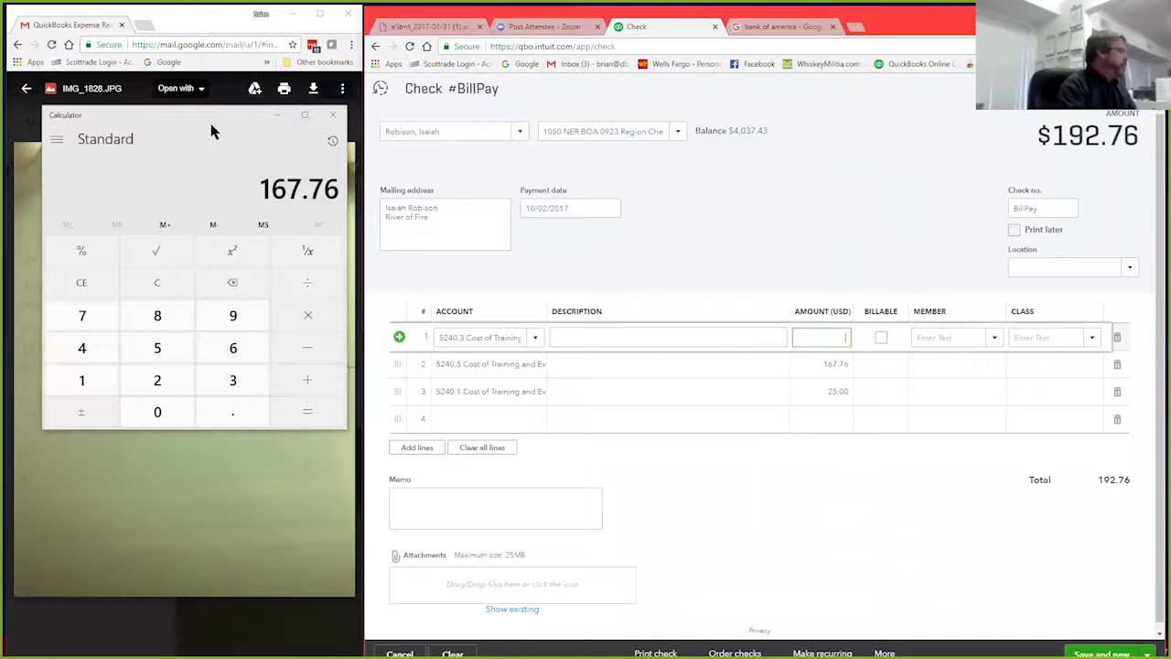
Step: Sum 38.82 + 240.50 in Calculator and enter 279.32 as line 1's amount
left_click_drag(211, 131, 210, 353)
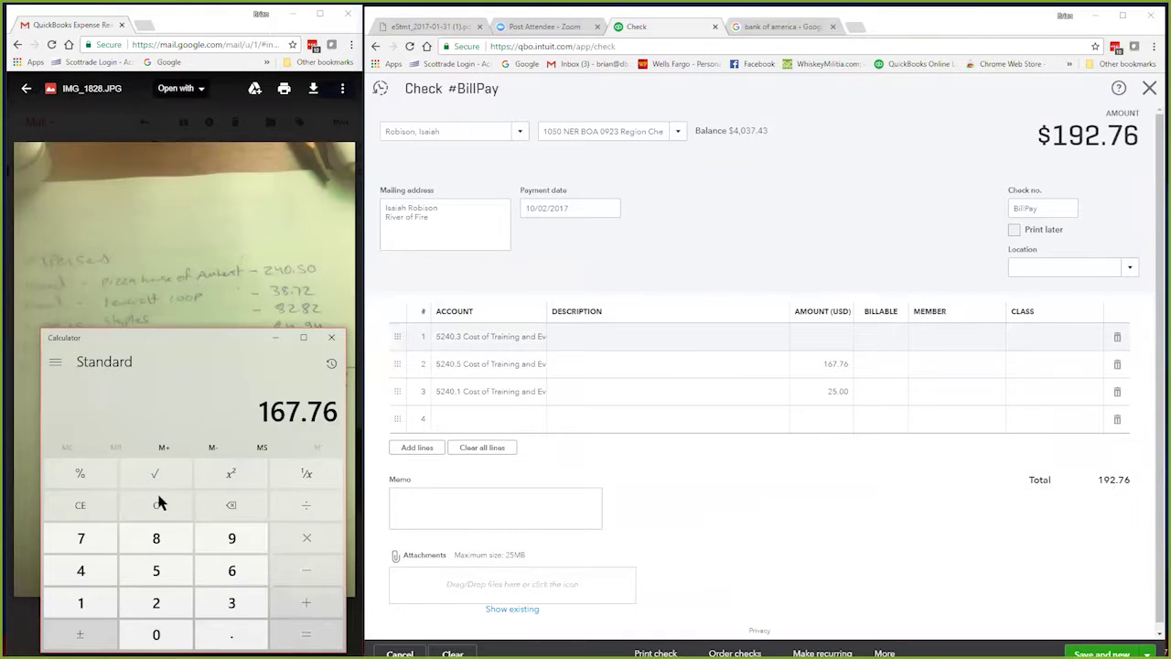
left_click(157, 503)
type("38.")
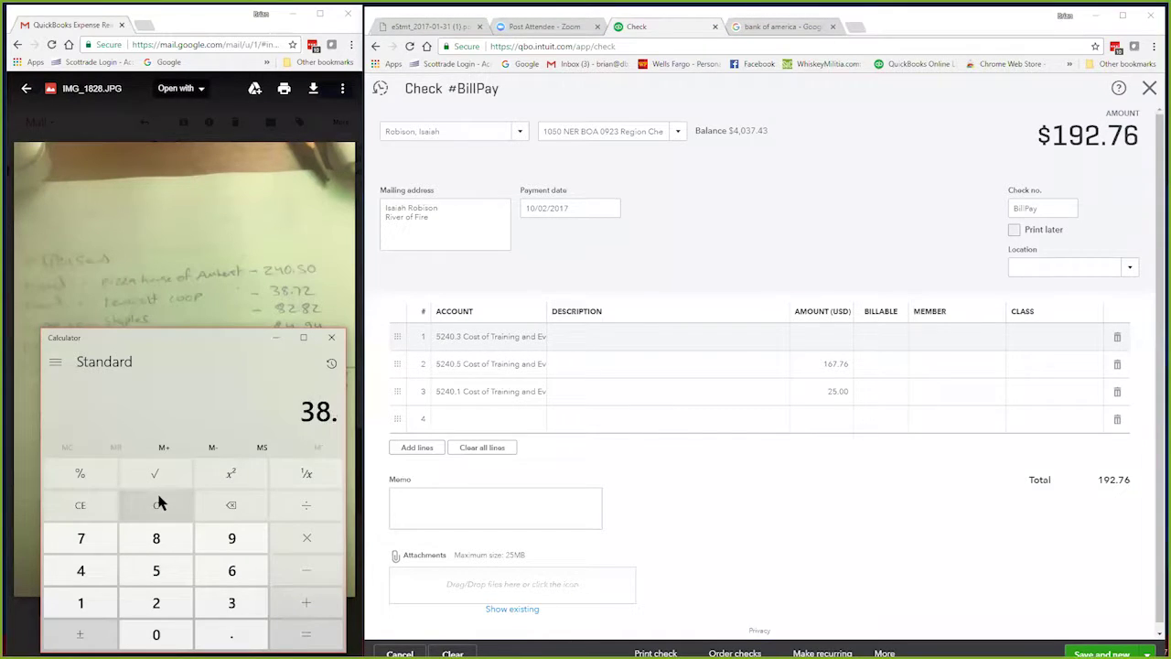
type("82")
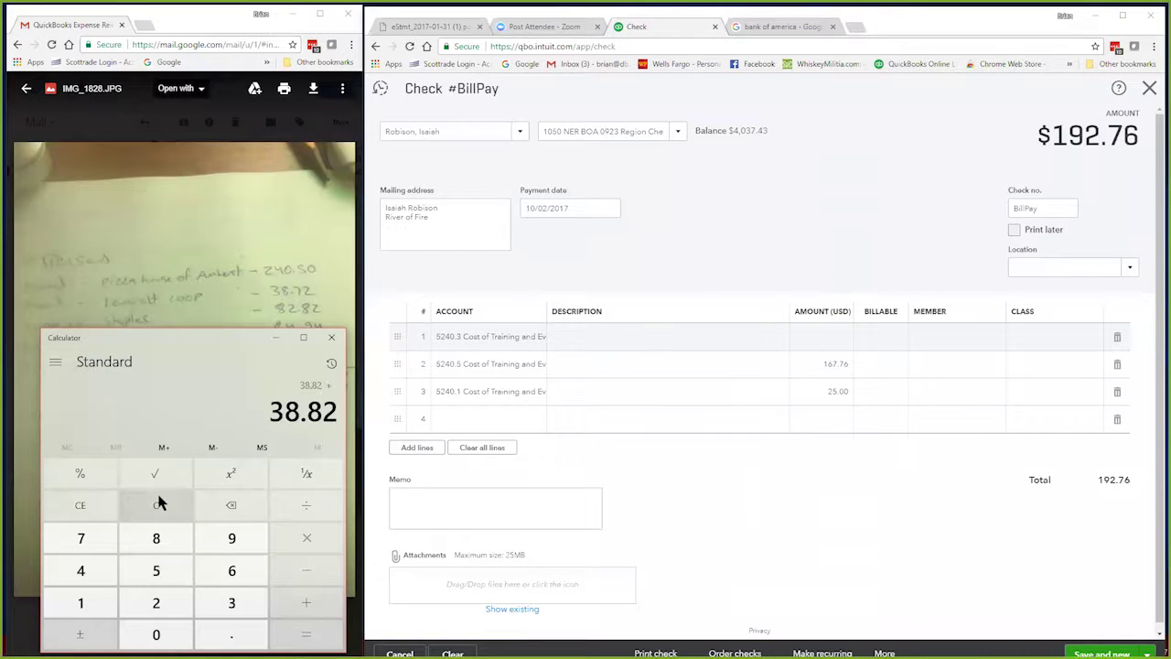
type("240.")
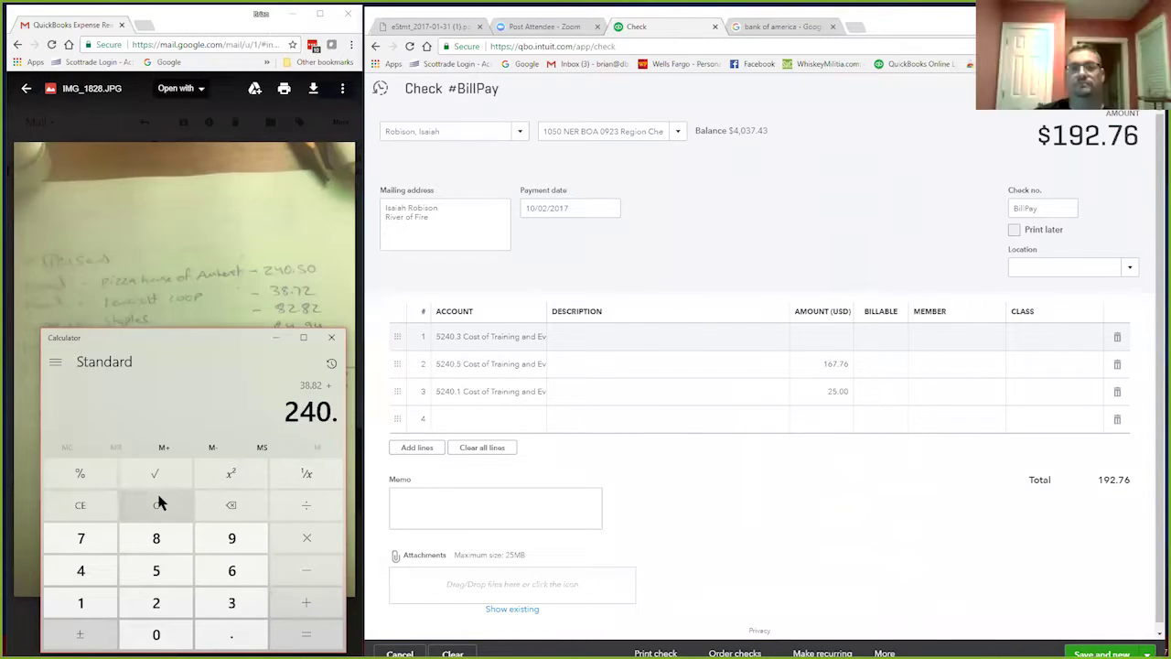
type("50")
key("Return")
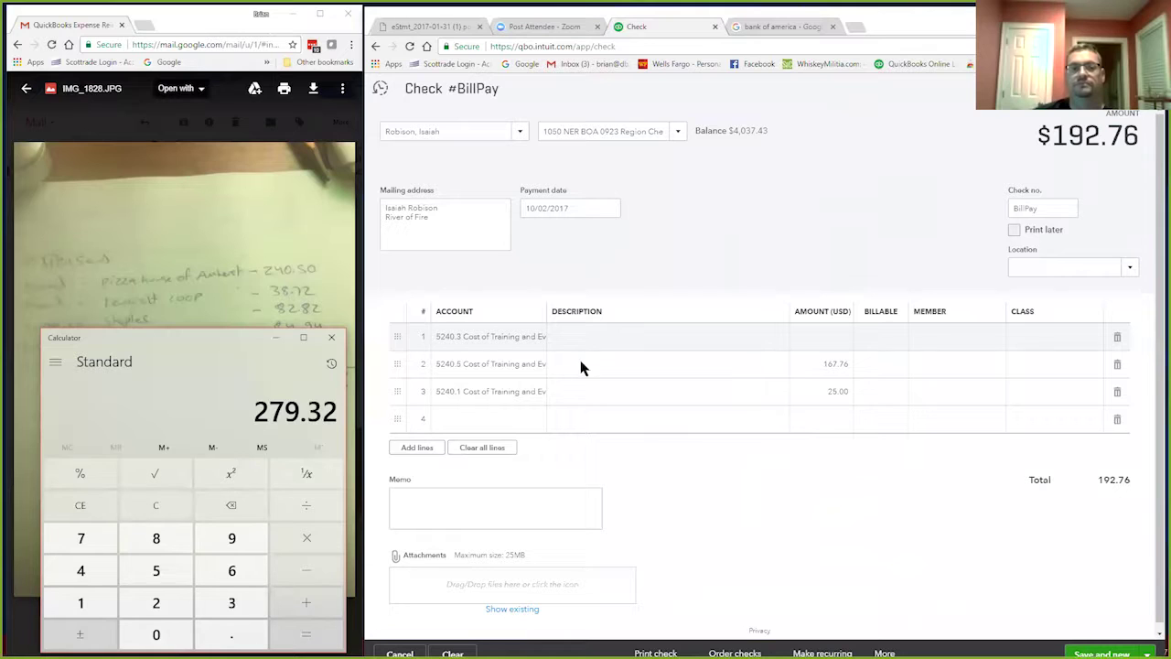
left_click(826, 337)
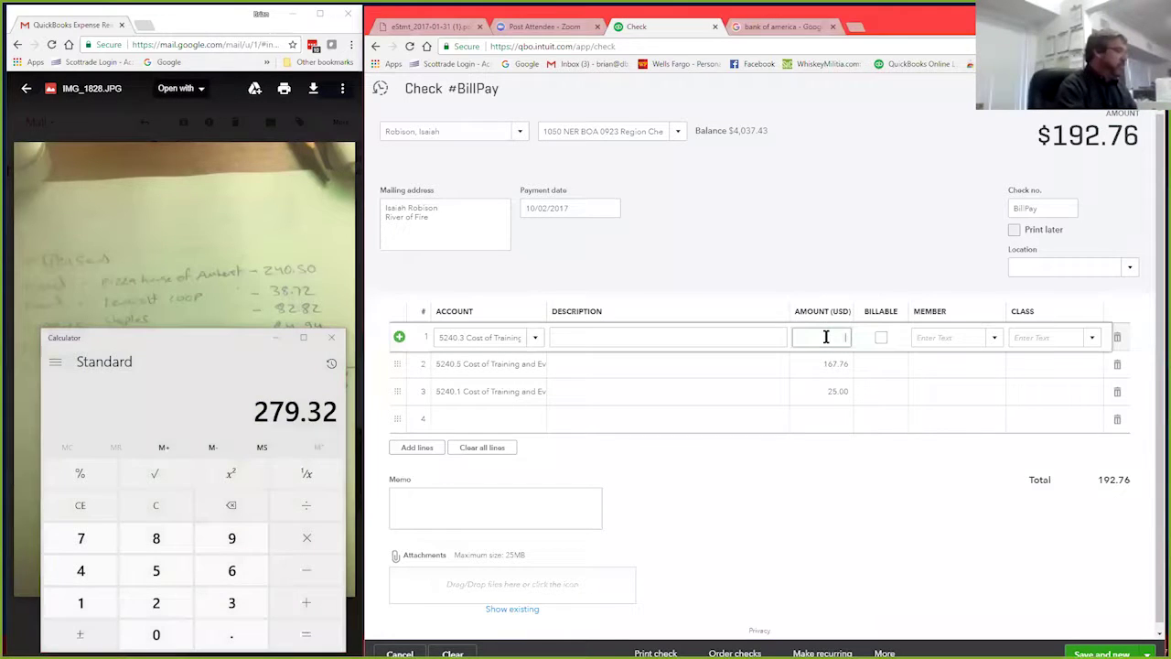
type("279.32")
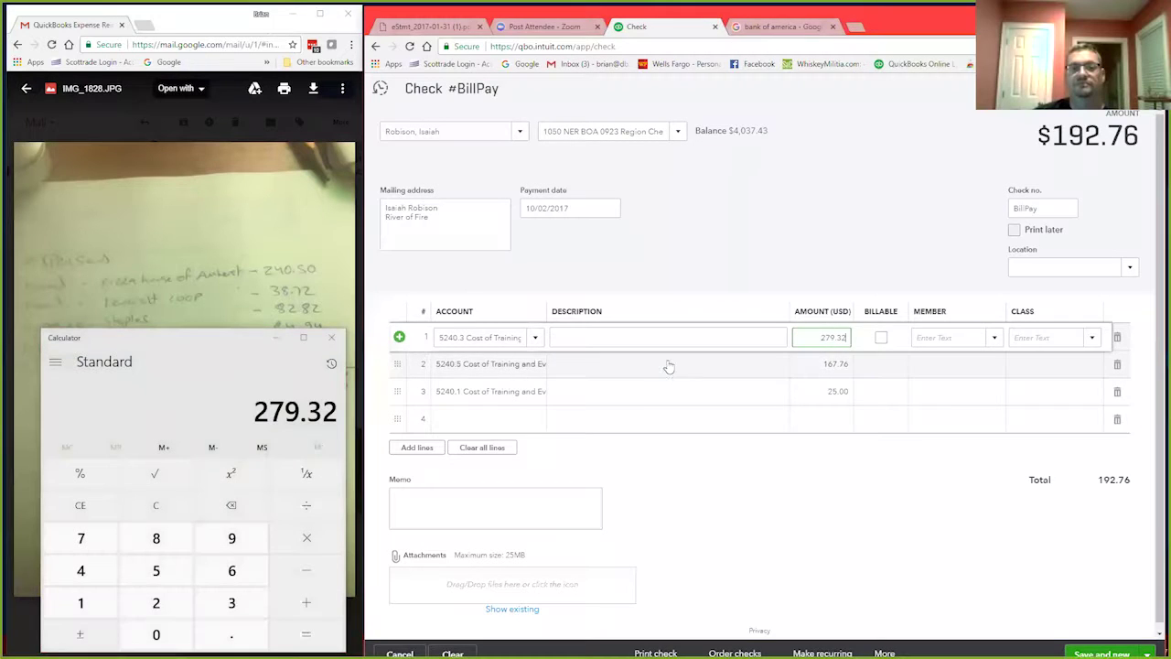
left_click(668, 365)
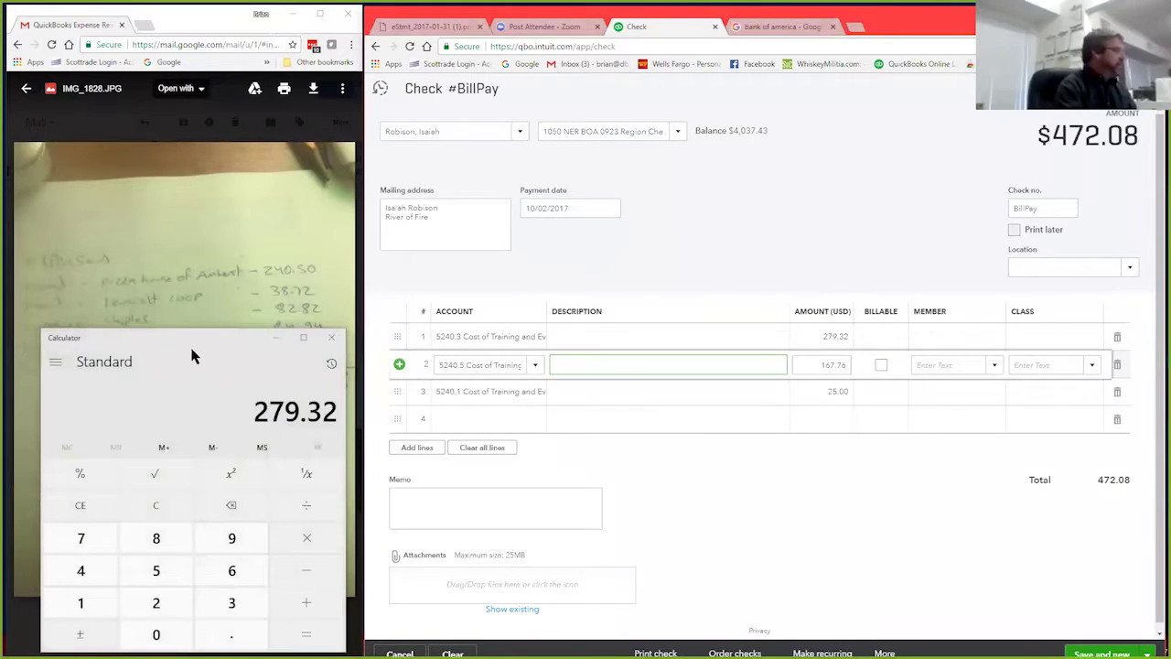
left_click(192, 356)
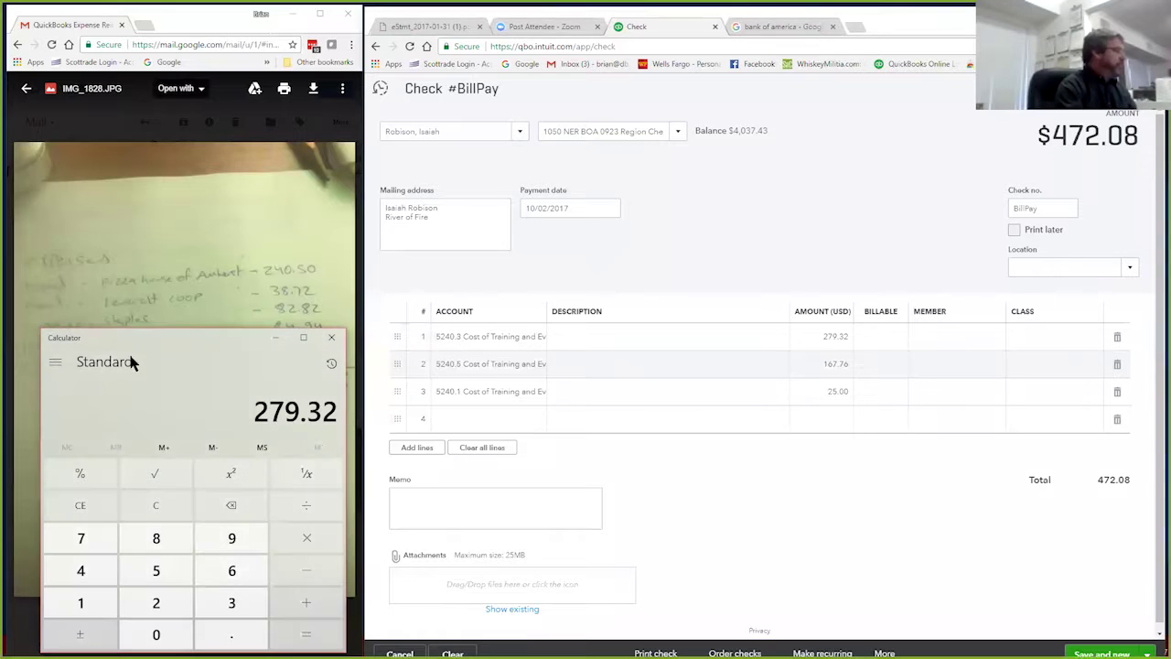
left_click_drag(94, 337, 89, 484)
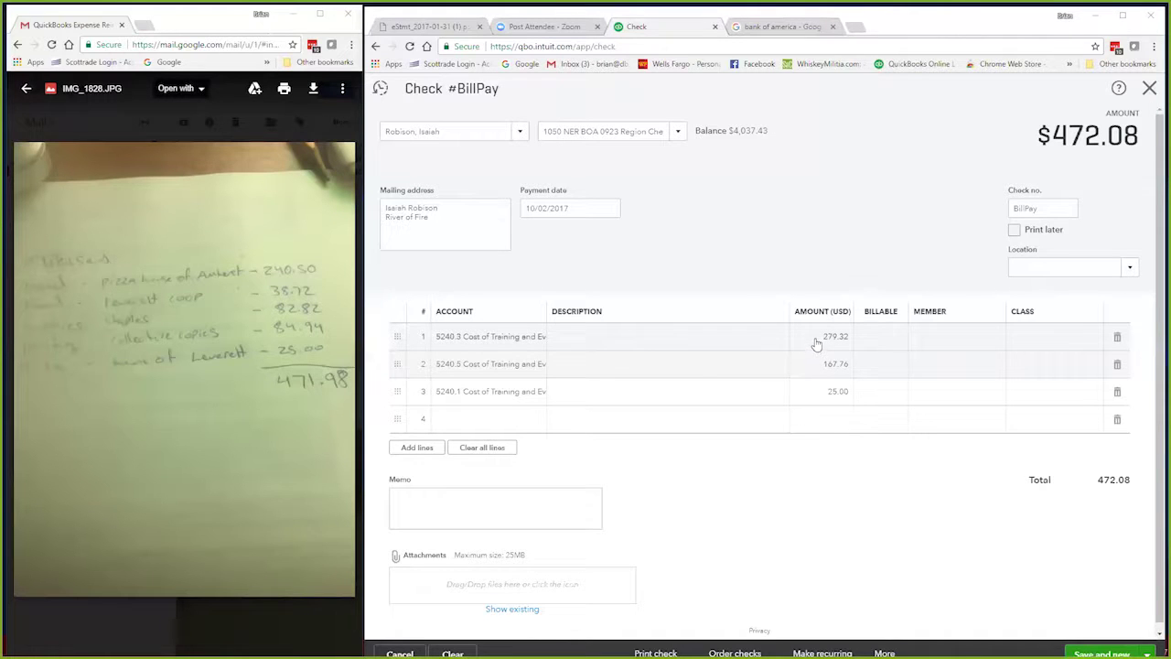
Step: Correct line 1's amount to 279.22 and describe it as 'Food, Supplies site rental for Regional'
left_click(814, 339)
type("279.22")
left_click(744, 365)
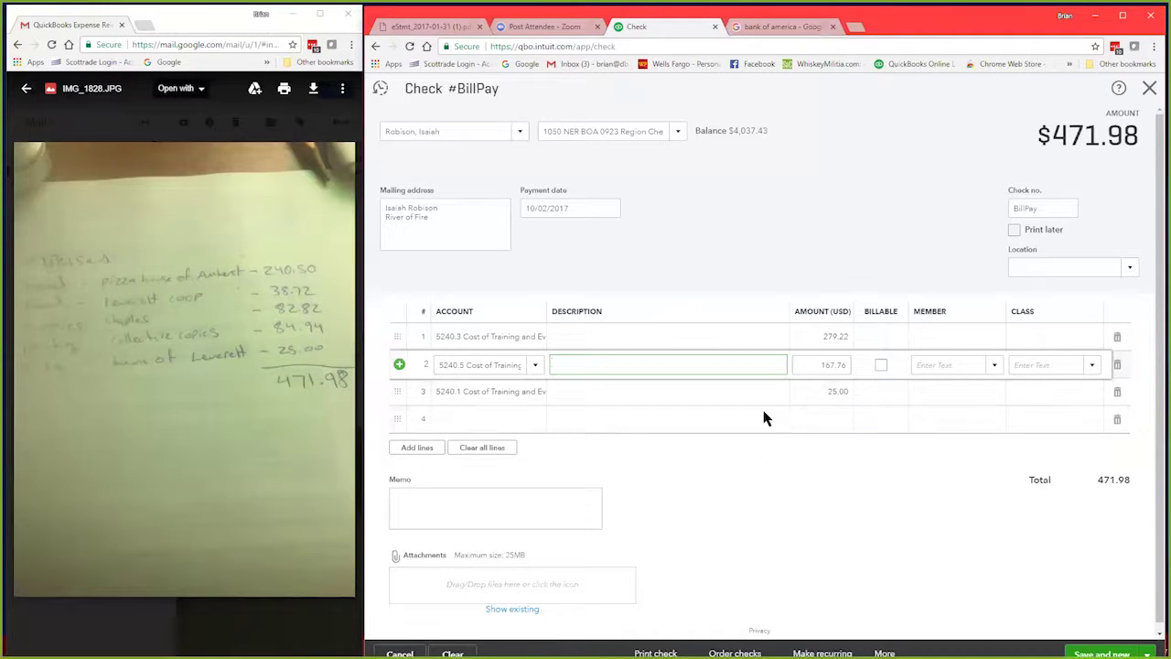
left_click(627, 346)
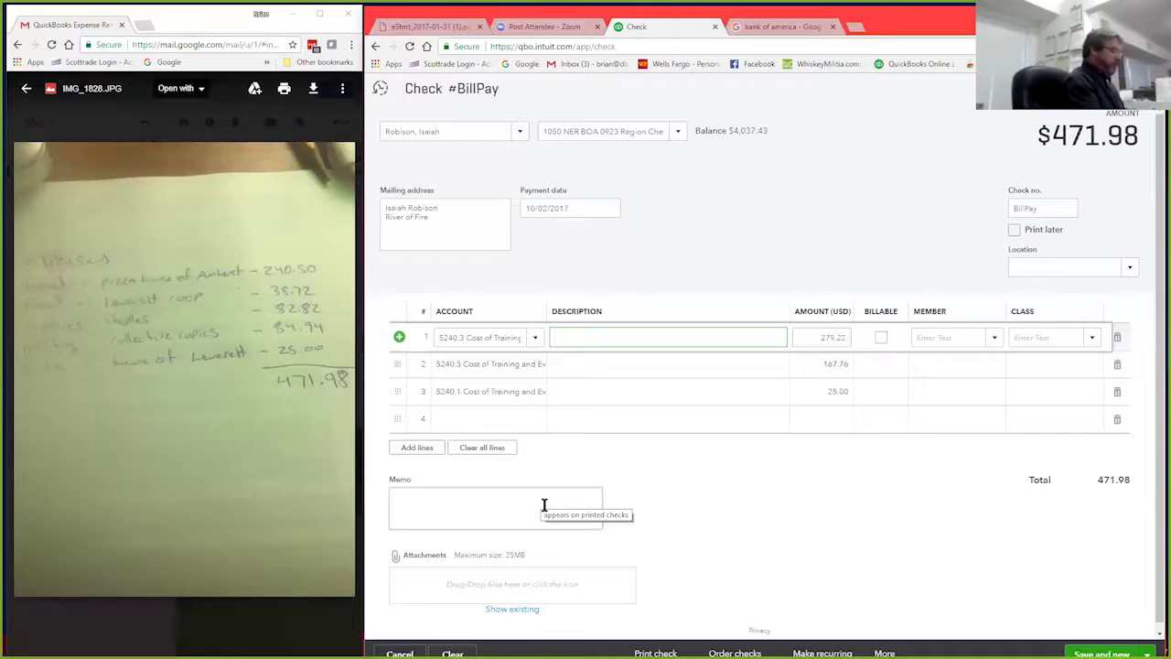
type("Food,")
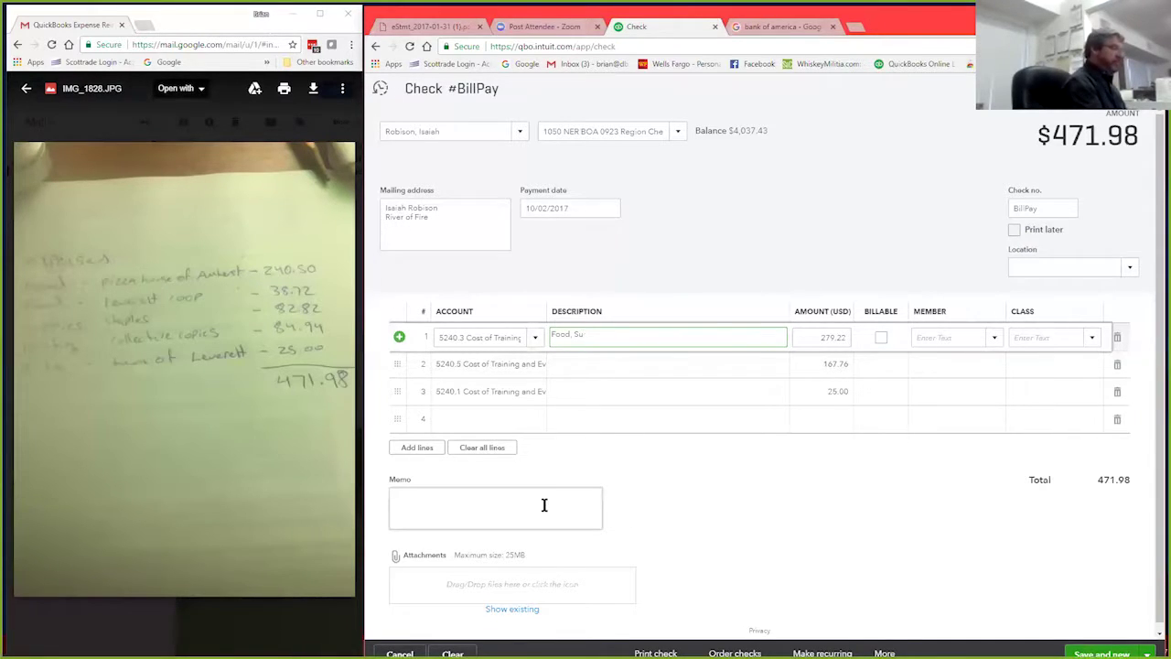
type("  Supplies and")
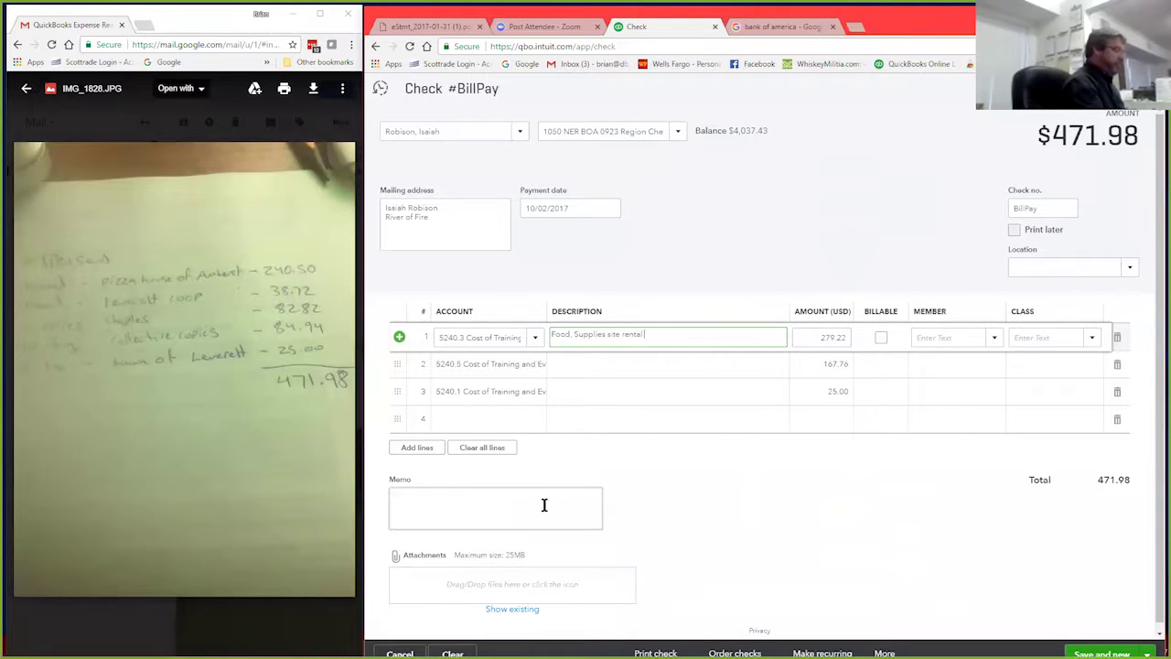
type("Re")
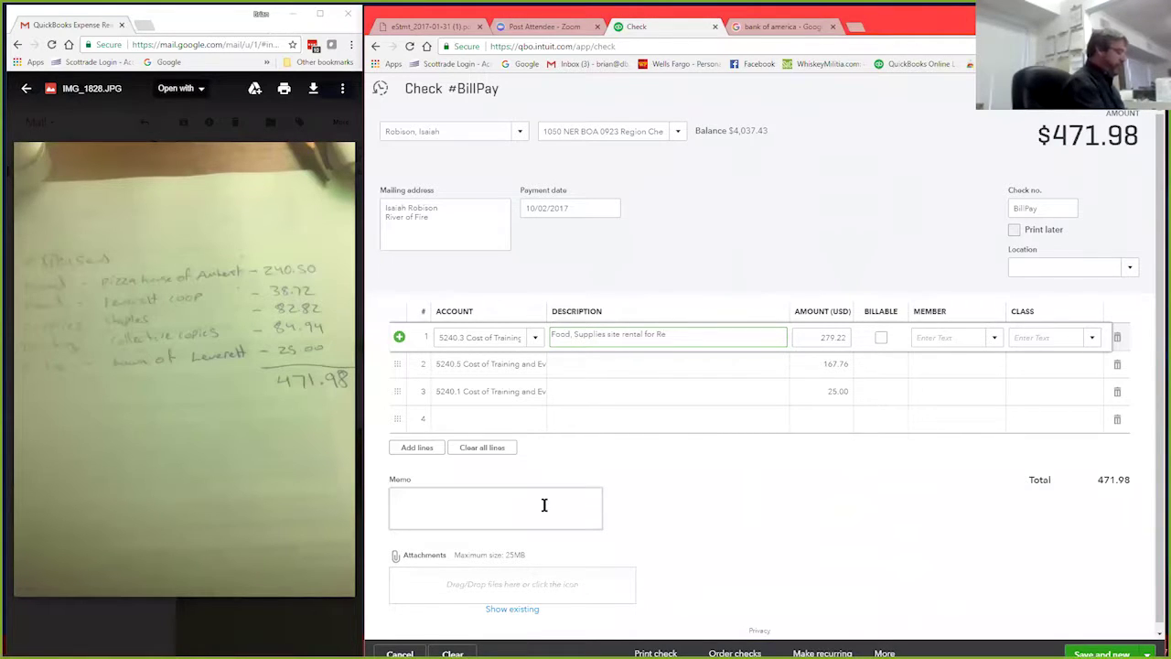
key("BackSpace")
key("BackSpace")
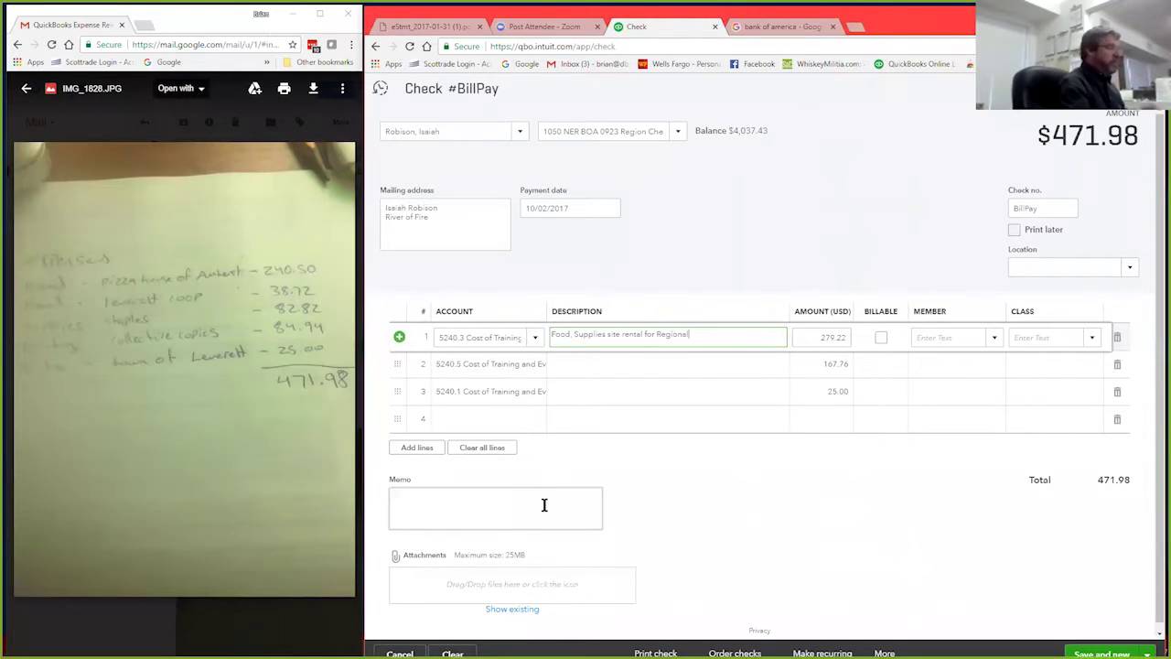
type("al")
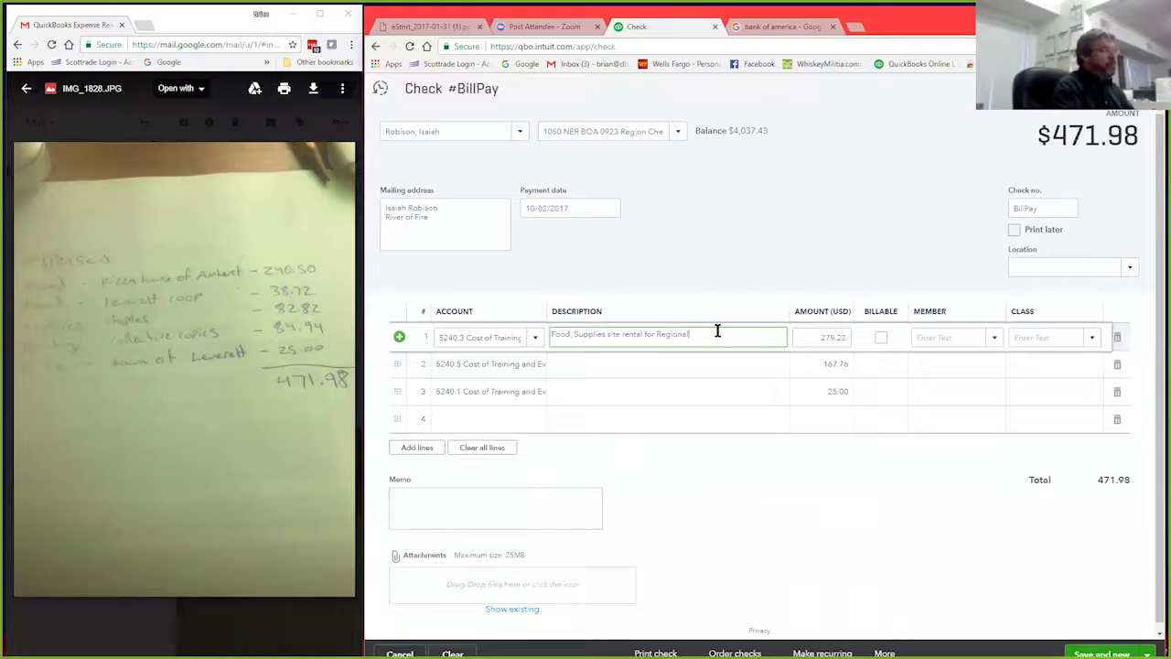
left_click_drag(691, 334, 553, 334)
key("ctrl+c")
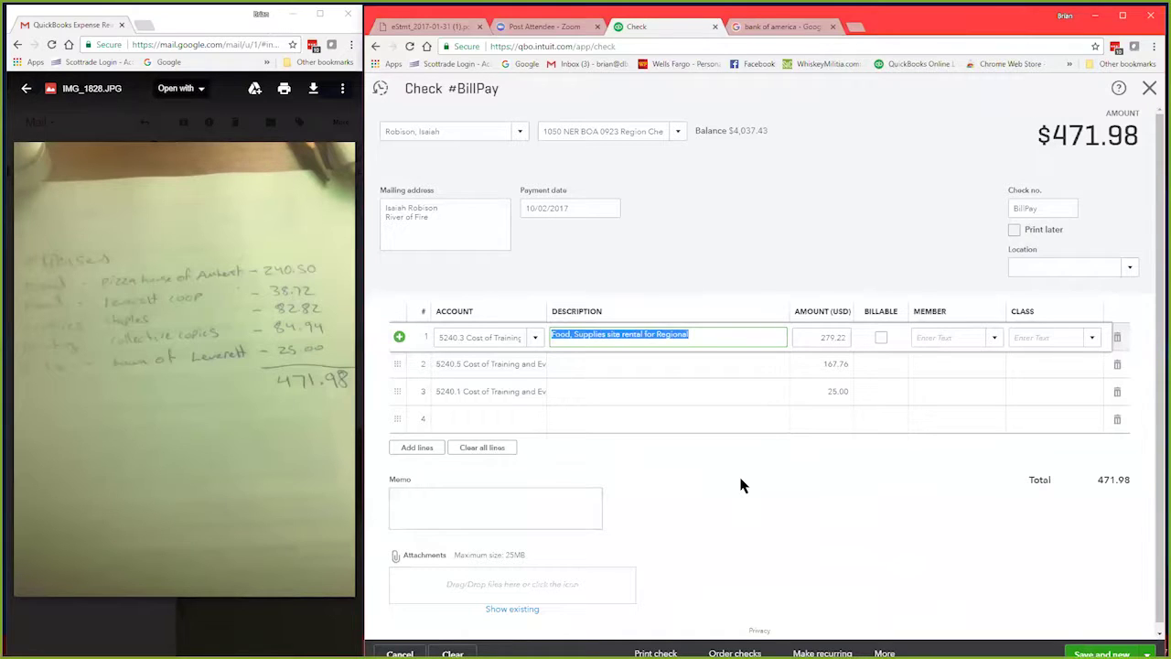
Step: Paste that description into the memo and the descriptions of lines 2 and 3
left_click(425, 498)
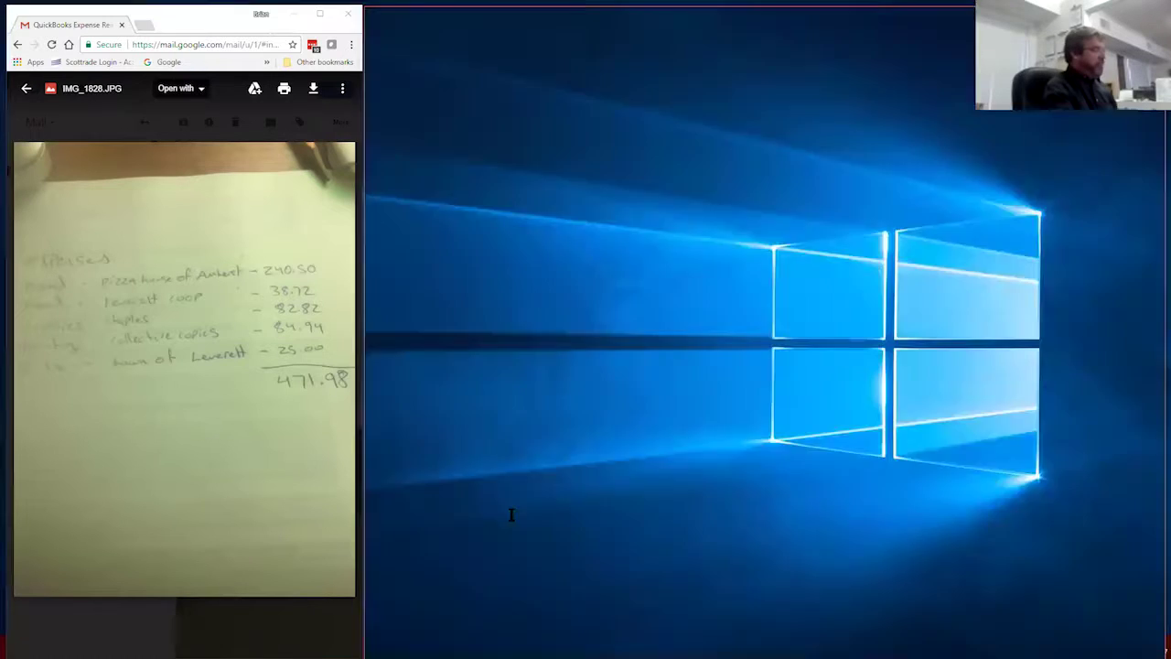
key("ctrl+v")
left_click(624, 373)
key("ctrl+v")
left_click(604, 403)
key("ctrl+v")
left_click(766, 523)
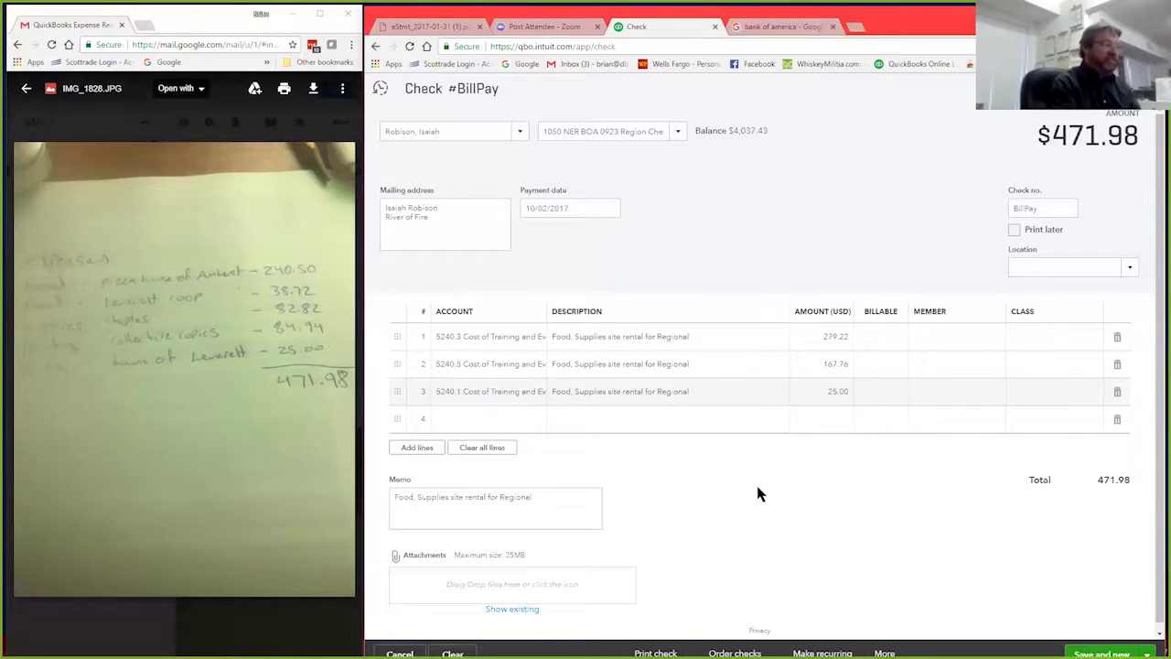
Step: Set line 1's class to NER General:Events and copy the class text
left_click(1091, 340)
left_click(1091, 340)
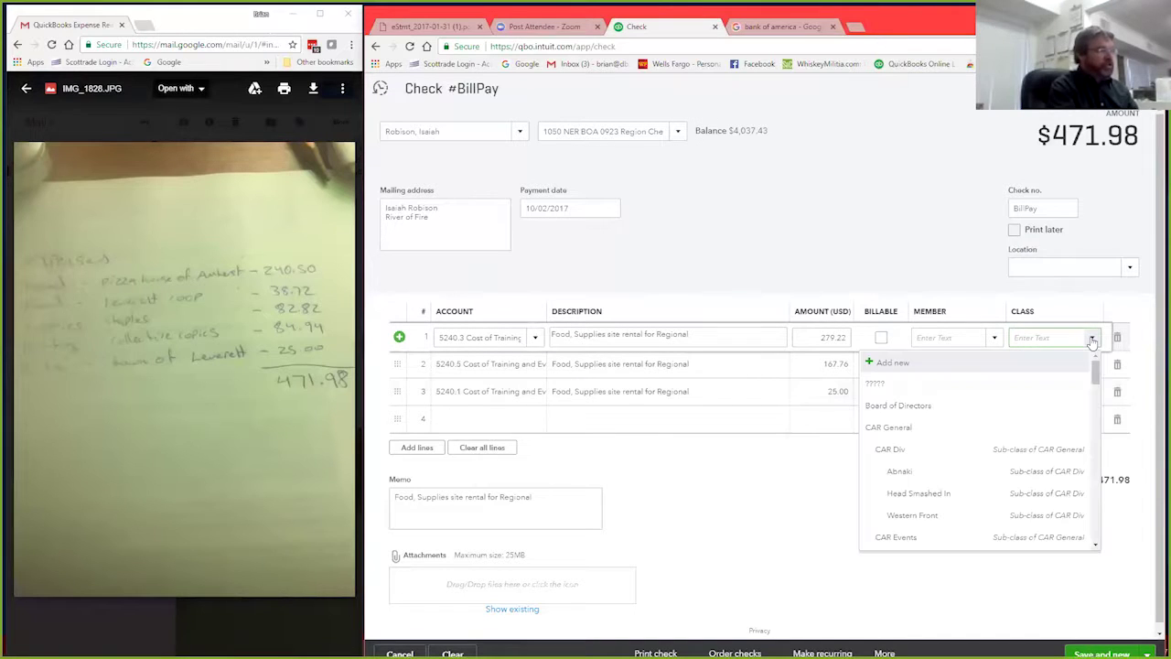
scroll(970, 420, "down", 4)
scroll(972, 423, "down", 3)
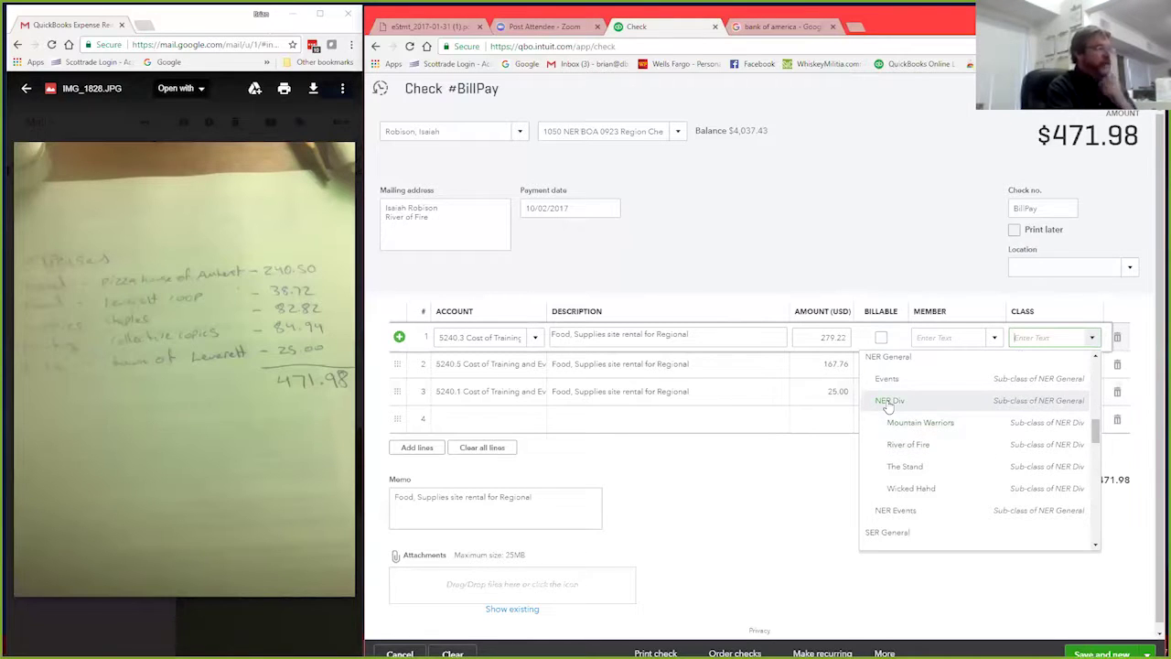
scroll(1003, 481, "up", 2)
scroll(1003, 481, "down", 2)
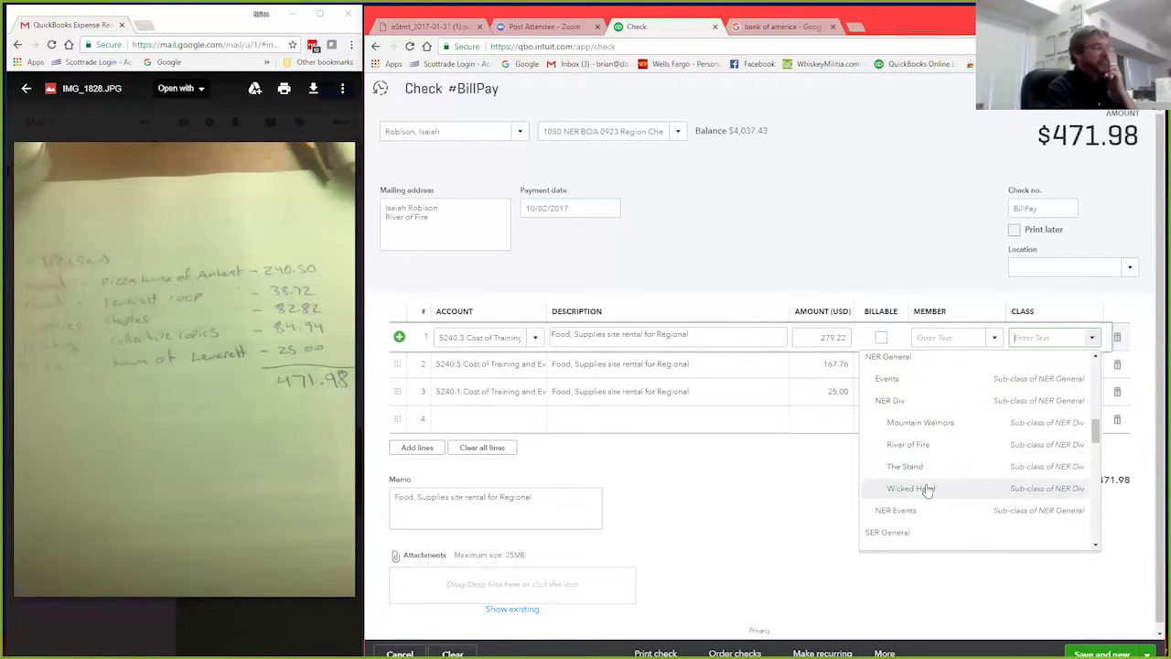
scroll(967, 451, "up", 2)
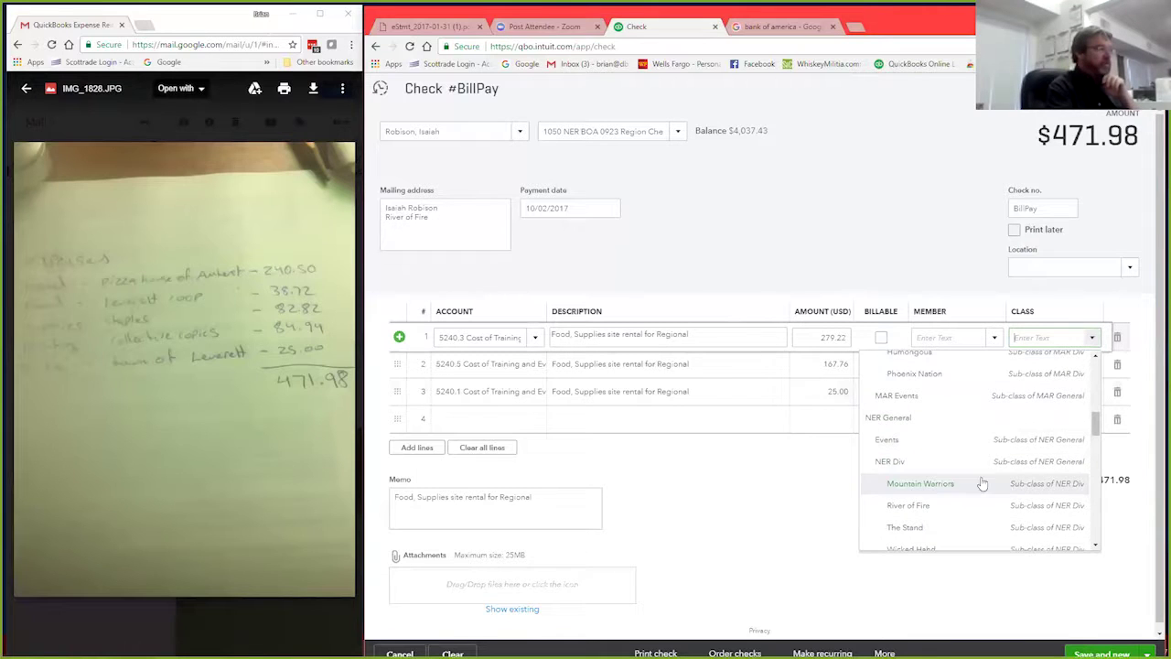
left_click(907, 449)
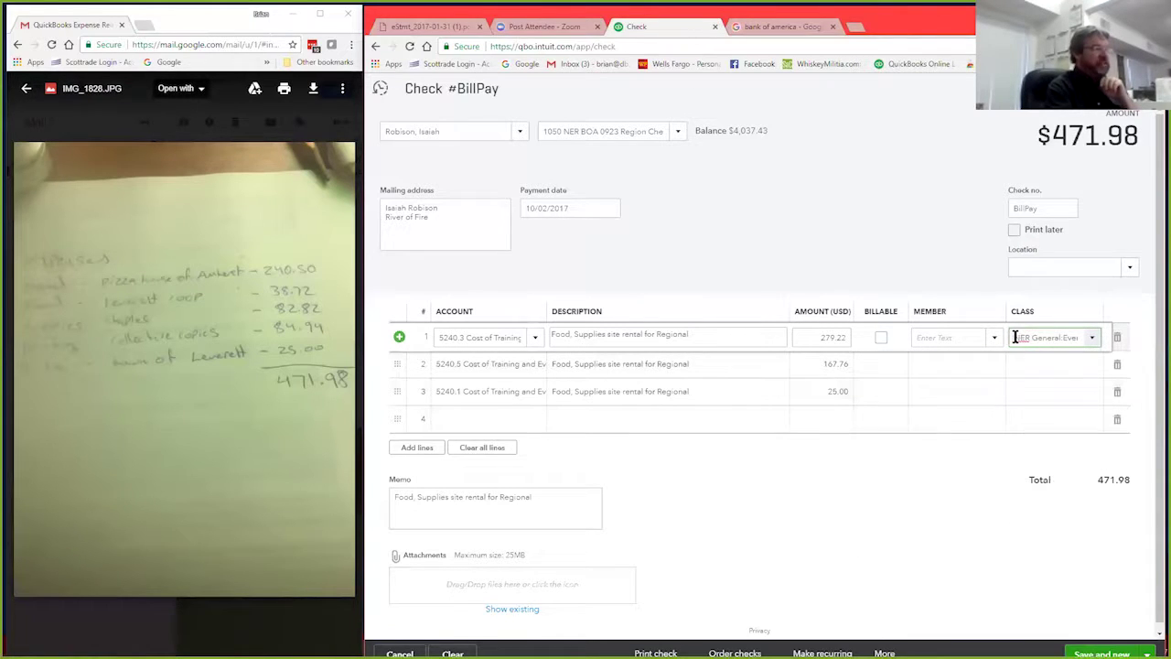
left_click_drag(1013, 337, 1118, 341)
key("ctrl+c")
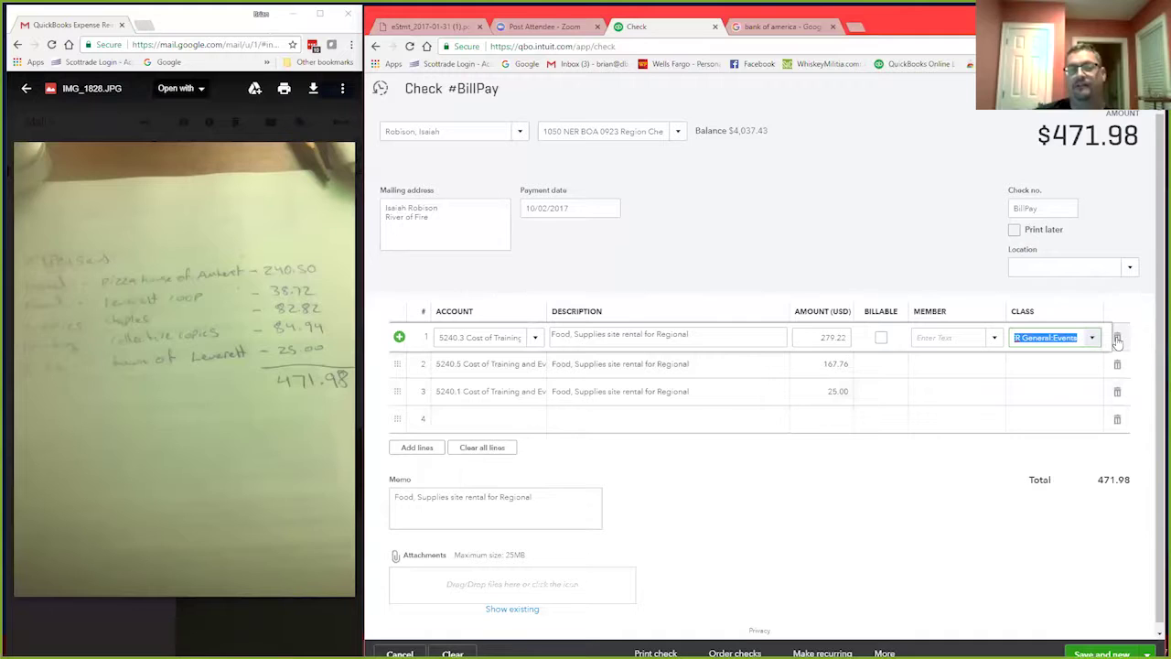
Step: Paste NER General:Events as the class for lines 2 and 3
left_click(1030, 365)
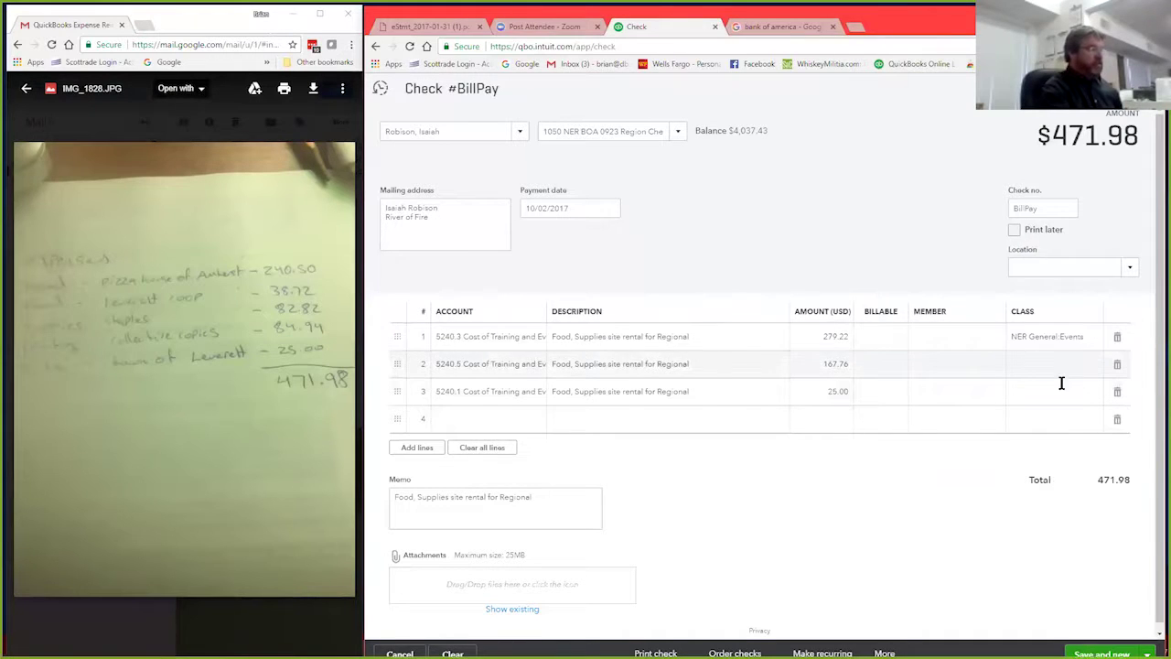
key("ctrl+v")
left_click(1045, 394)
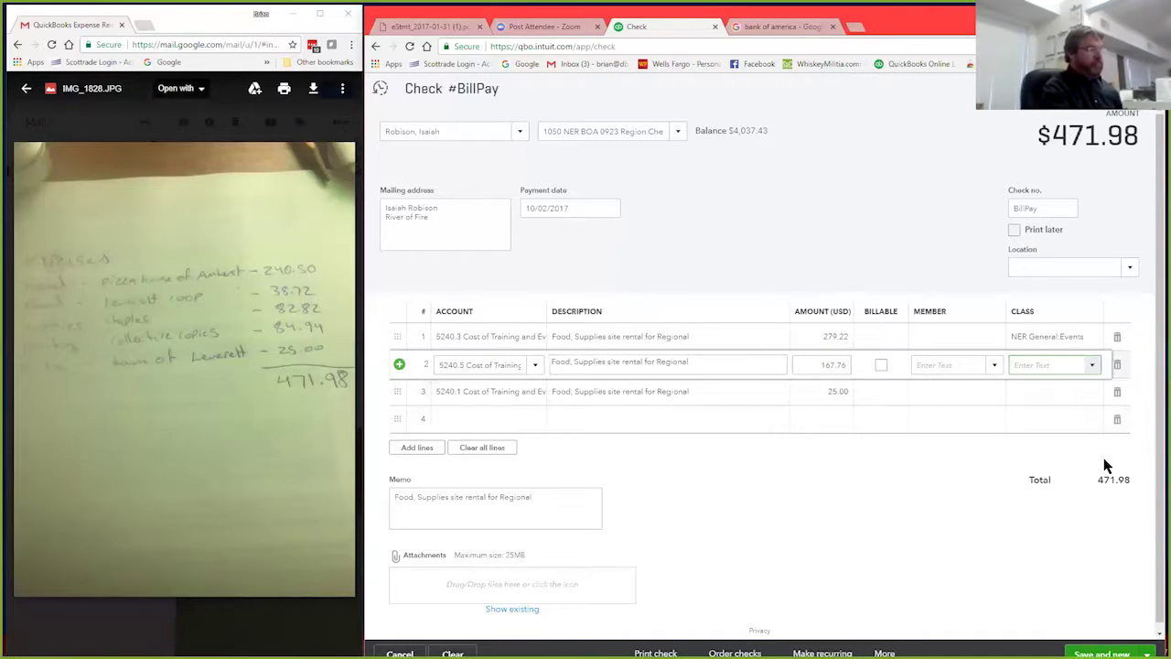
left_click(1024, 365)
key("ctrl+v")
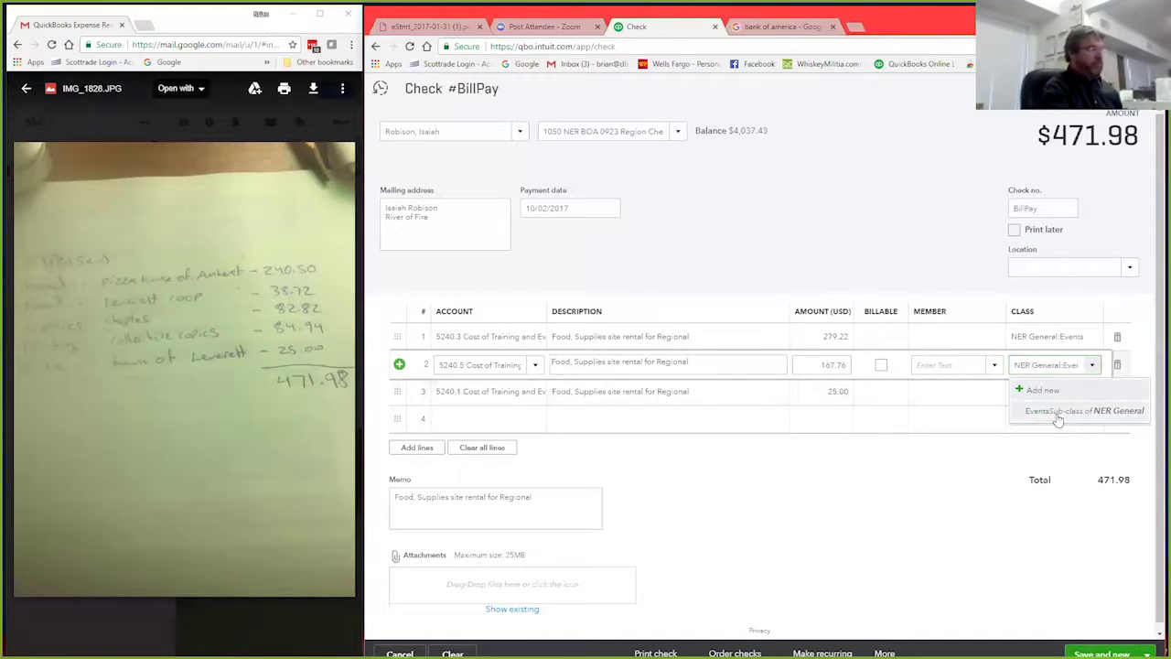
left_click(1061, 411)
left_click(1030, 388)
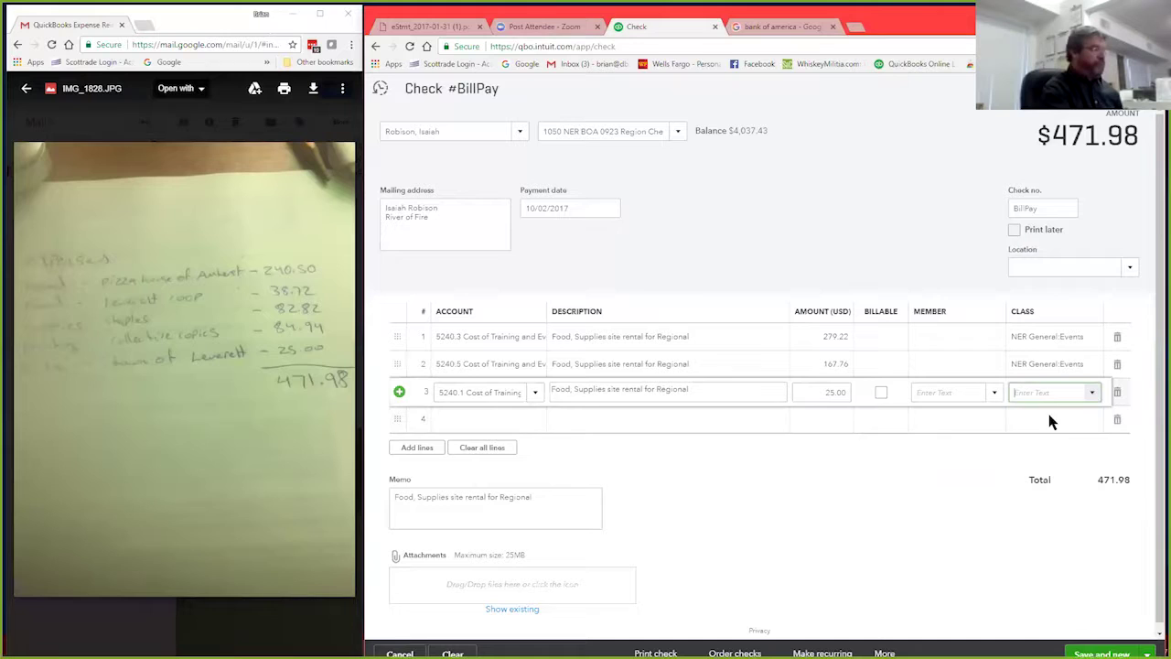
key("ctrl+v")
left_click(1053, 441)
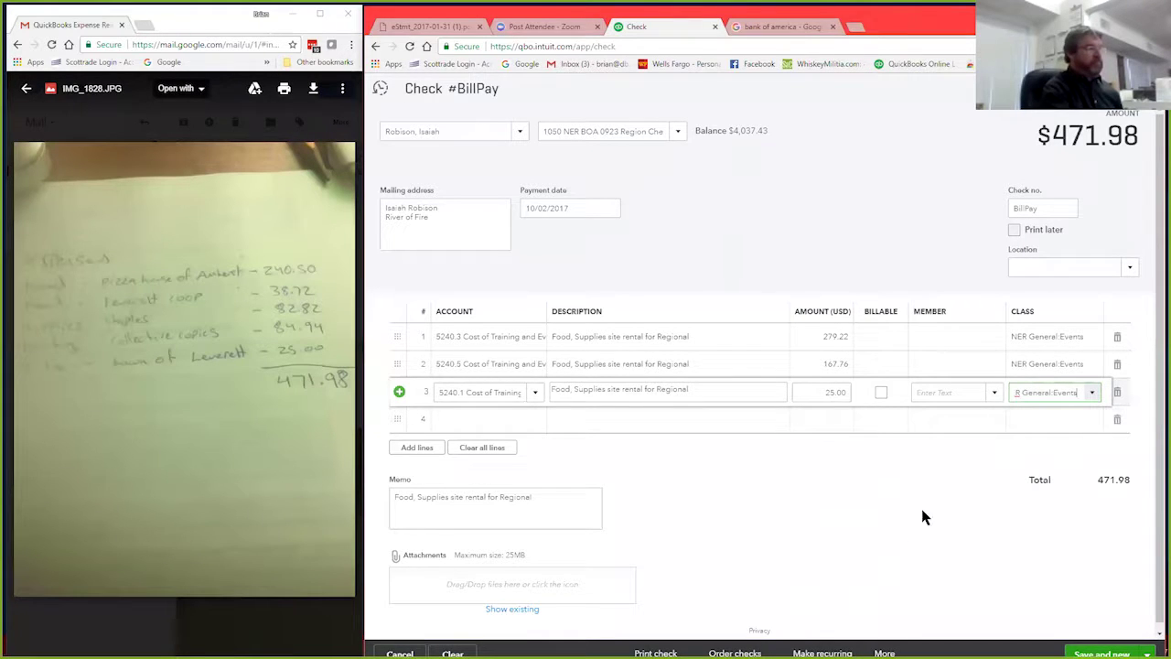
left_click(1017, 267)
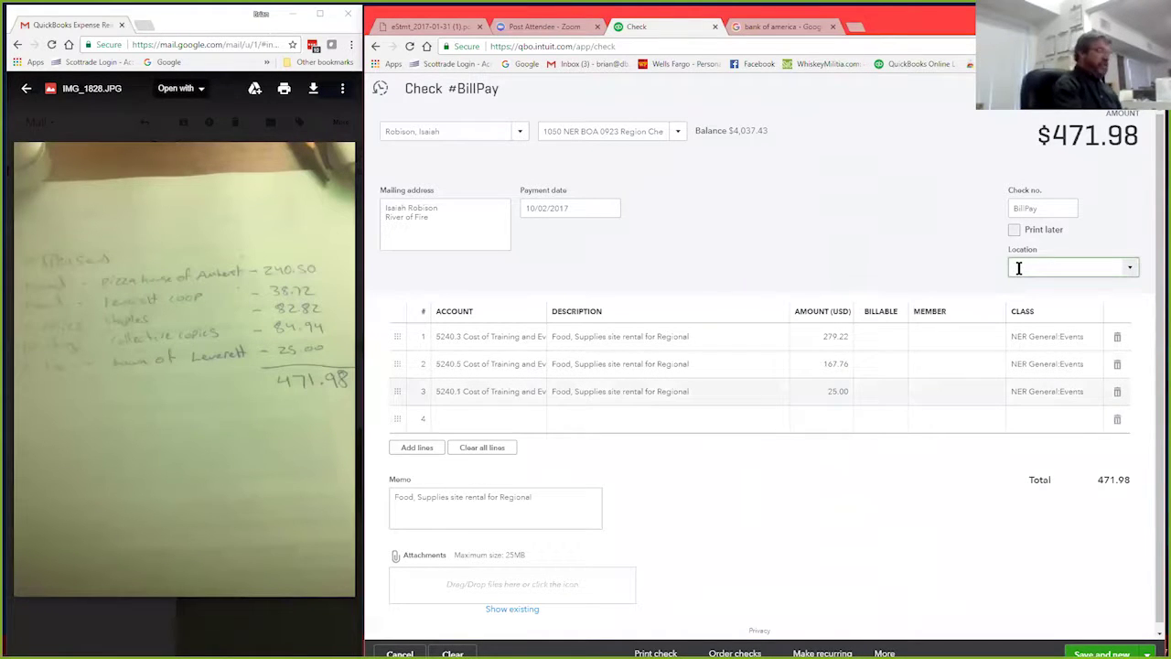
Step: Set the check's location to US:NER and maximize the QuickBooks window
left_click(1131, 269)
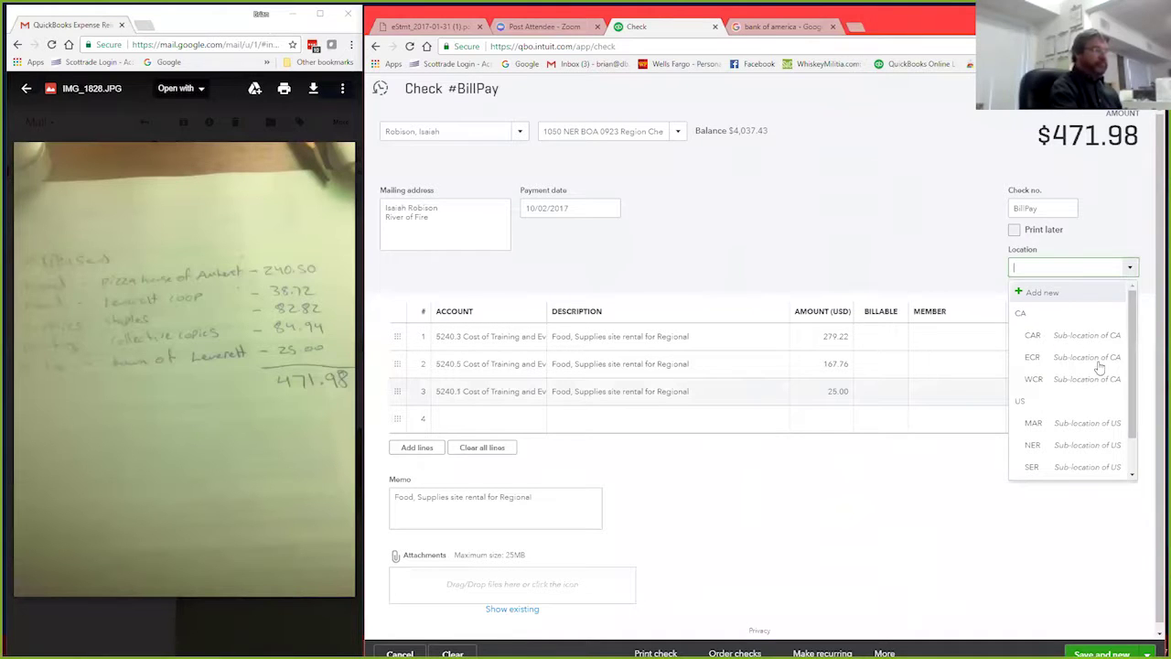
left_click(1077, 448)
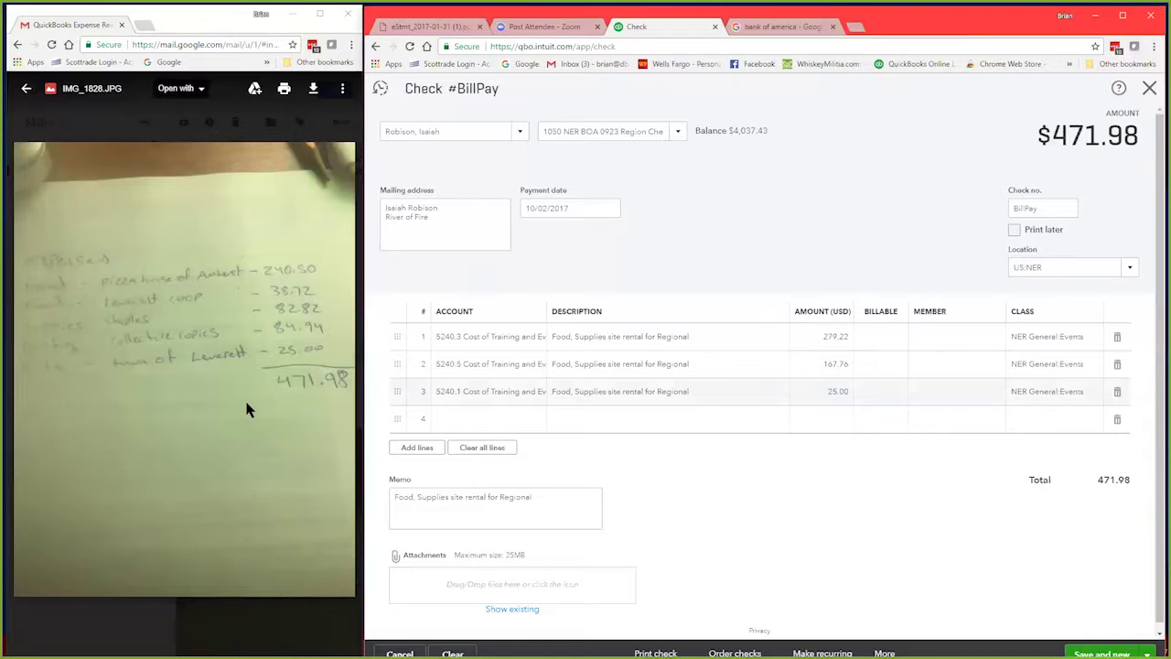
left_click(247, 409)
left_click(247, 409)
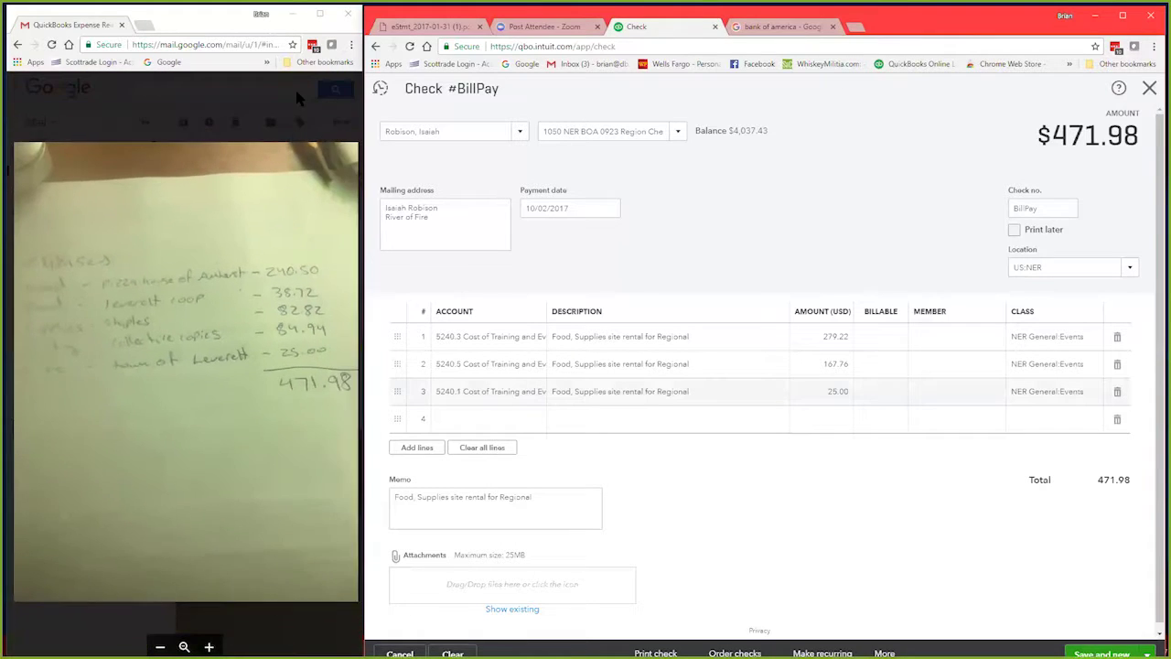
left_click(1124, 17)
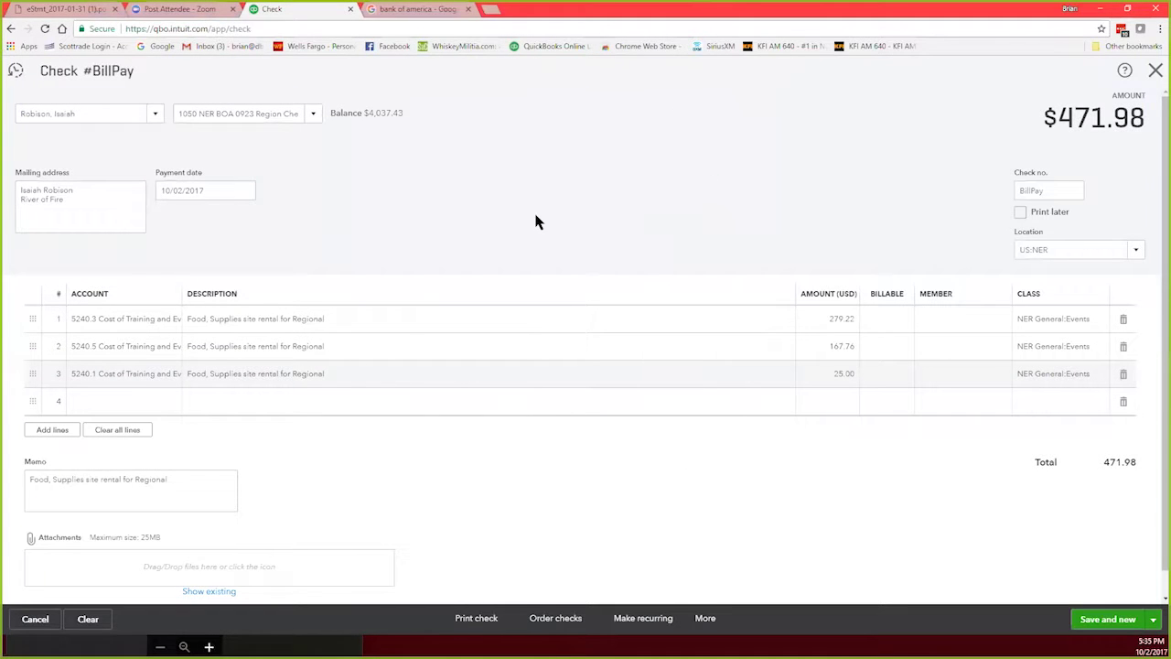
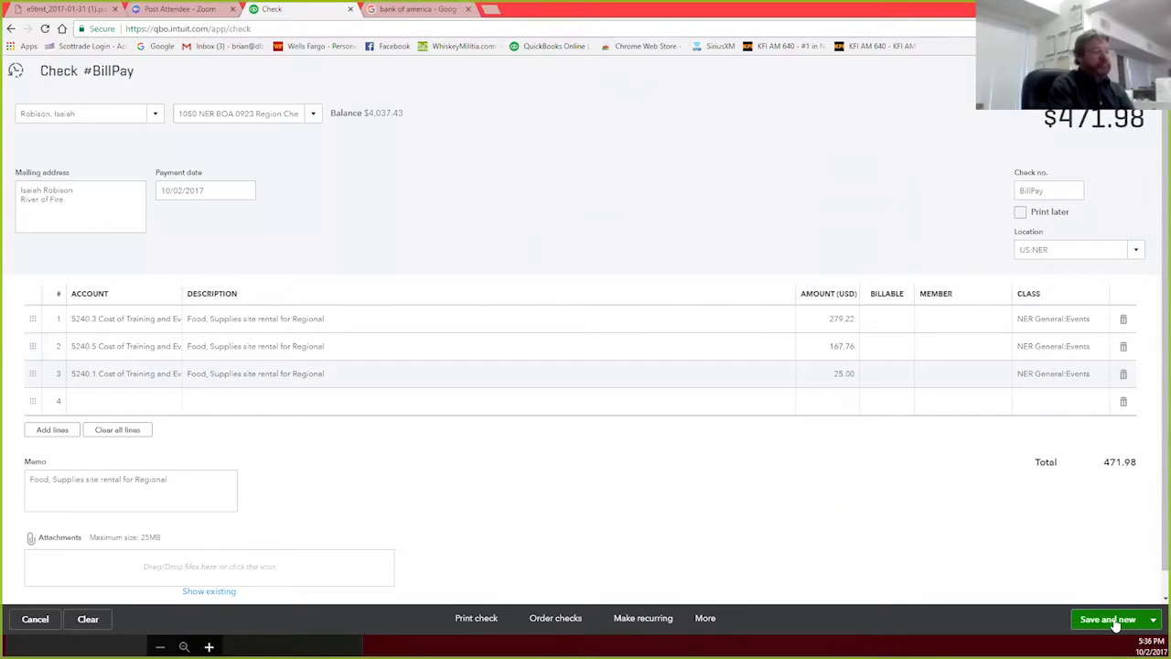
Step: Save the $471.98 BillPay check with Save and new, then close the blank check that opens
left_click(1110, 621)
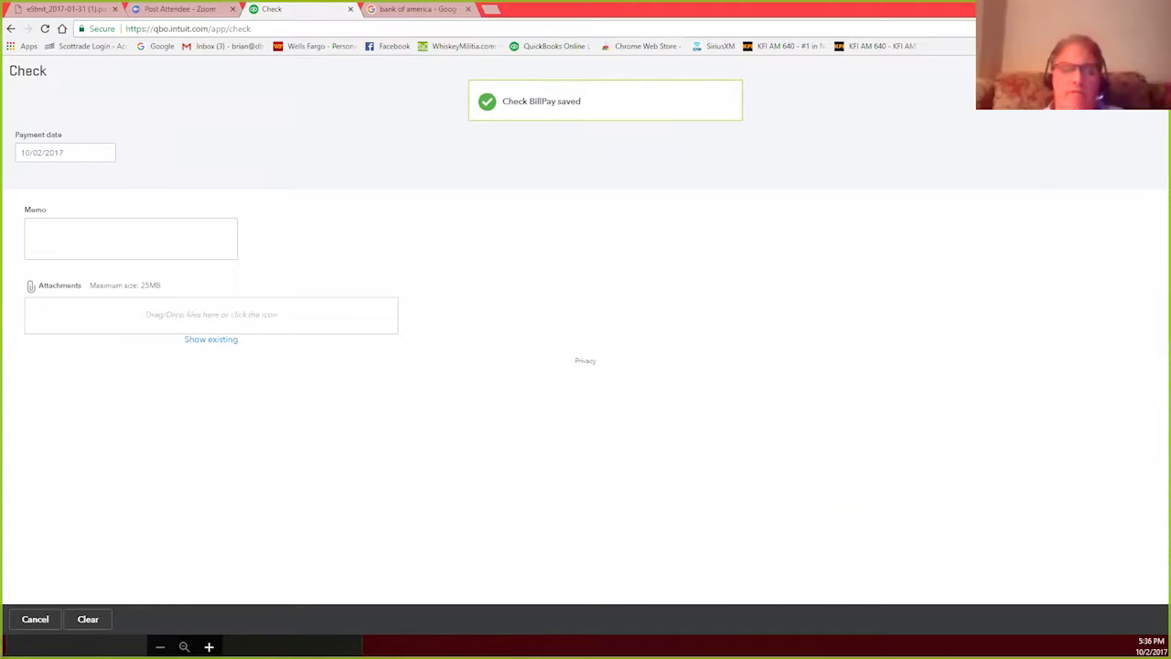
left_click(1151, 71)
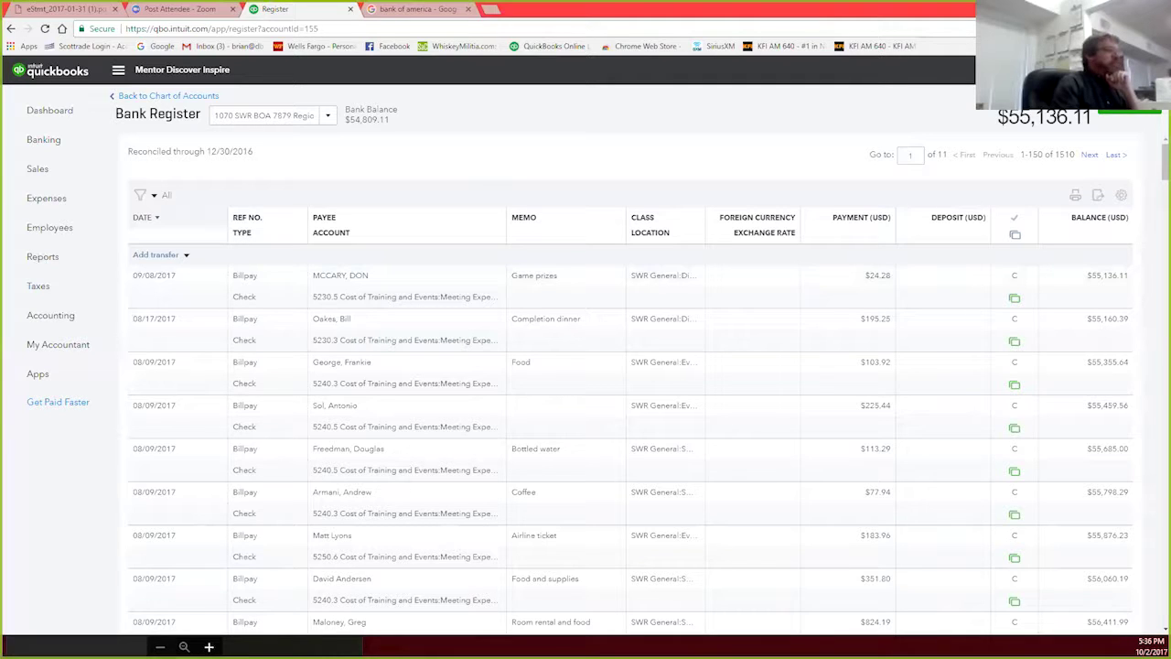
Step: Start a new blank check #1258 for 1050 NER BOA from the Create menu
left_click(1062, 70)
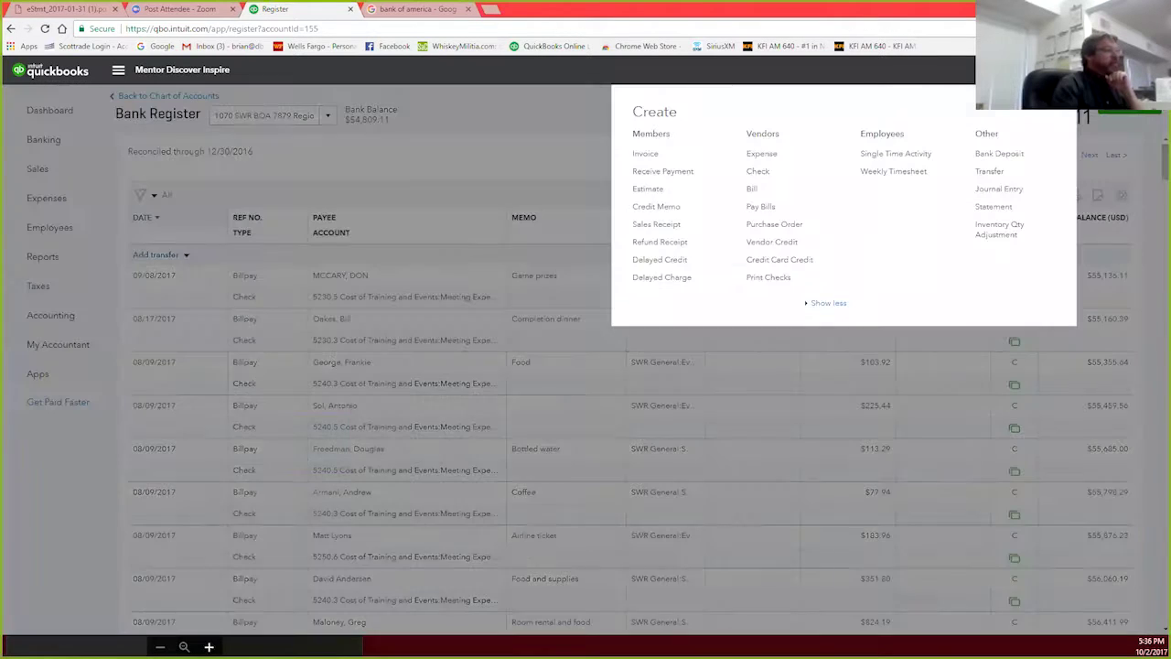
left_click(756, 174)
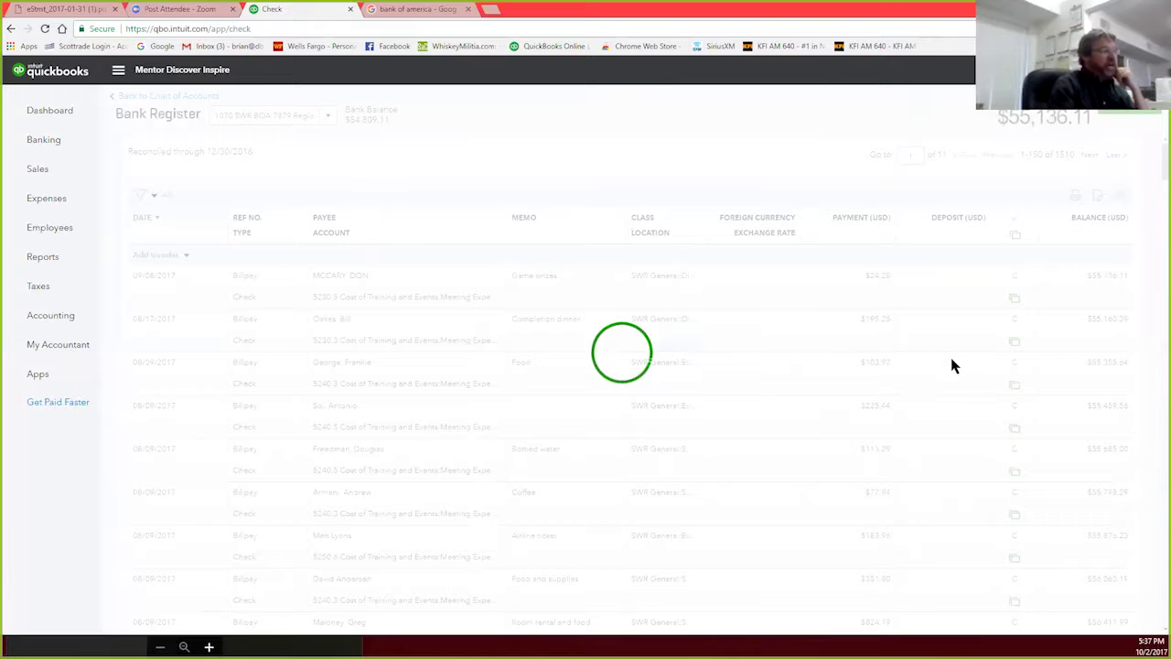
left_click(1087, 312)
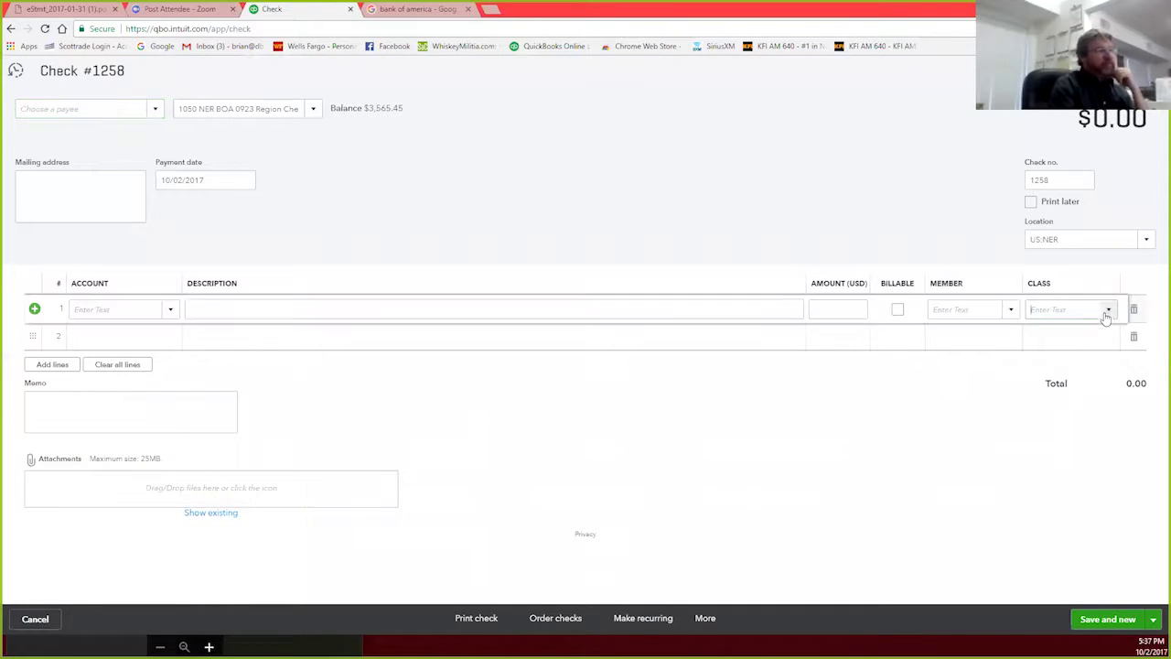
Step: Browse the list of classes available for line 1 of the check
left_click(1109, 311)
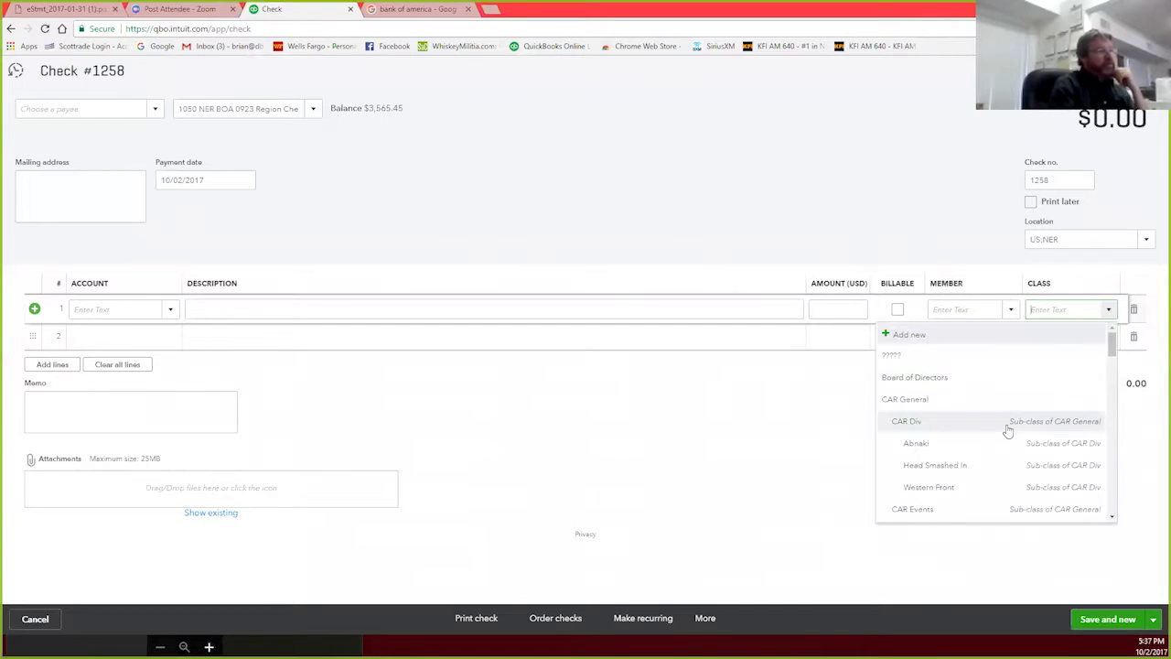
scroll(1007, 430, "down", 5)
scroll(1006, 430, "down", 8)
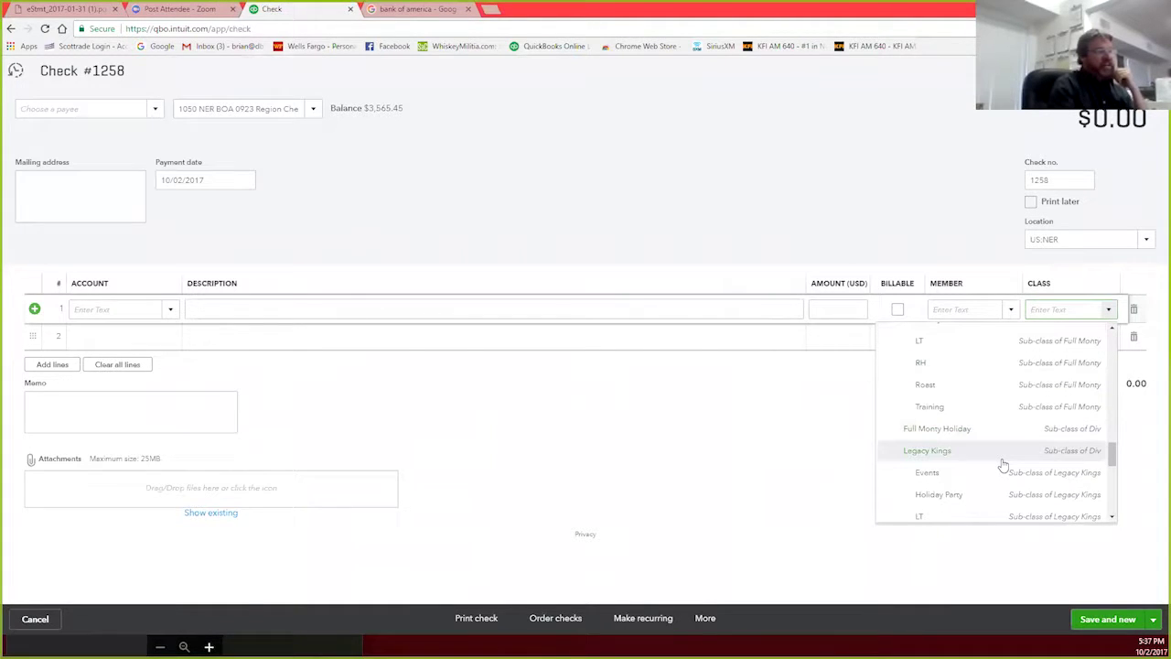
scroll(979, 462, "down", 3)
scroll(976, 463, "down", 2)
scroll(975, 463, "up", 3)
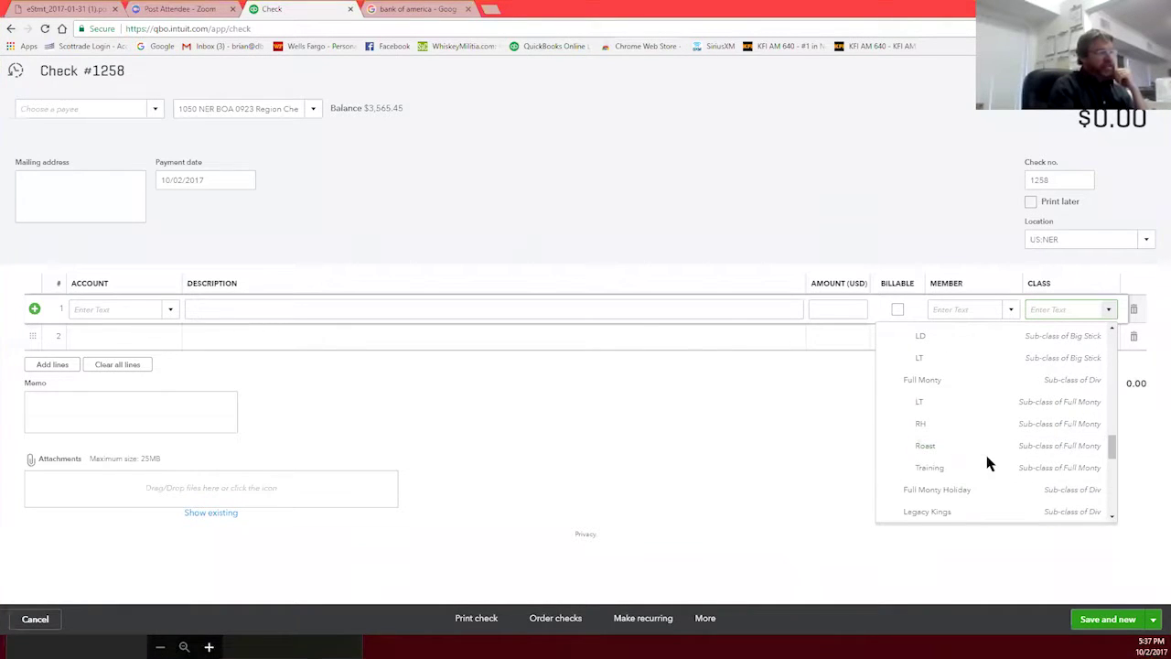
scroll(988, 463, "up", 3)
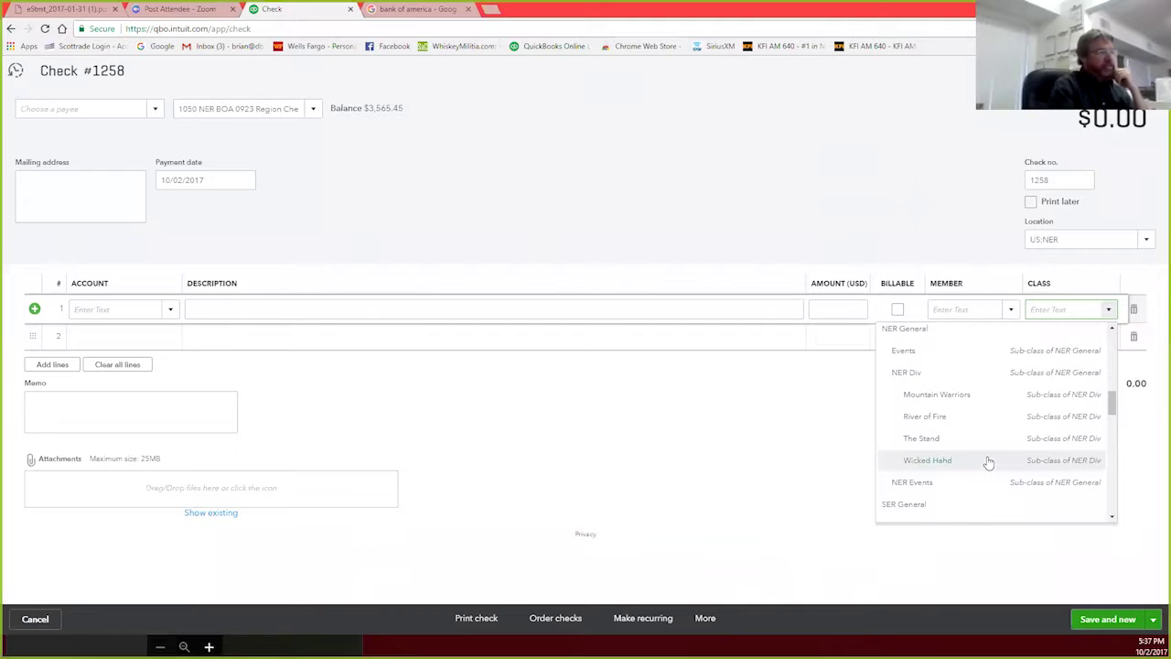
scroll(989, 461, "down", 3)
scroll(988, 459, "down", 3)
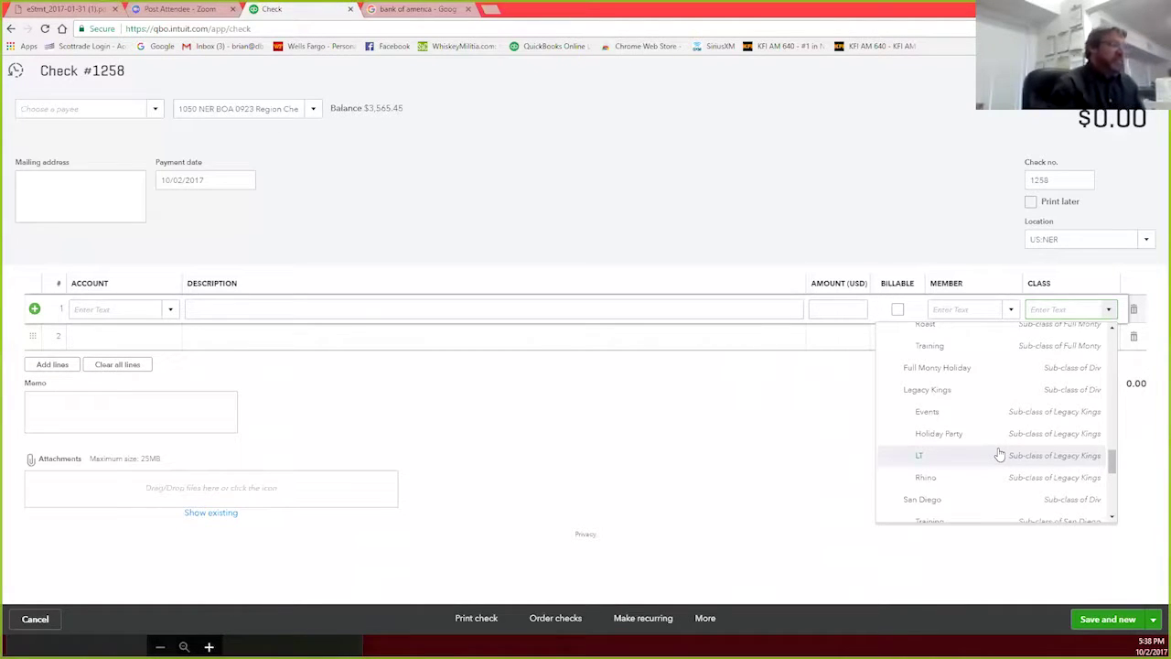
scroll(1011, 423, "down", 1)
scroll(1025, 435, "up", 1)
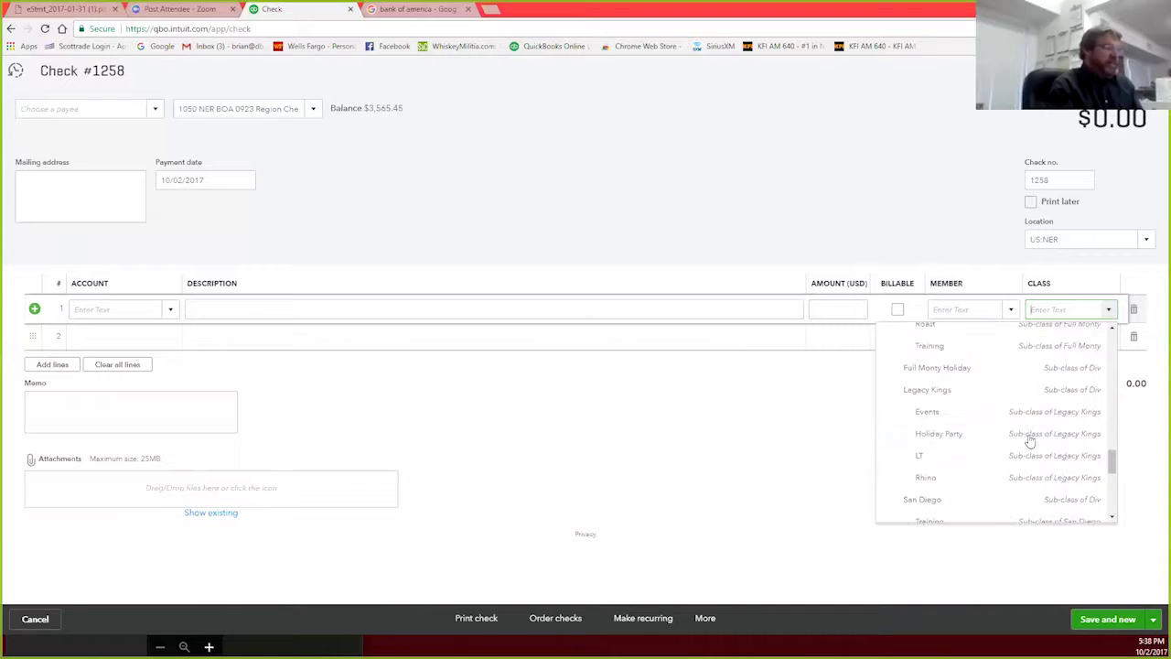
scroll(1039, 467, "down", 2)
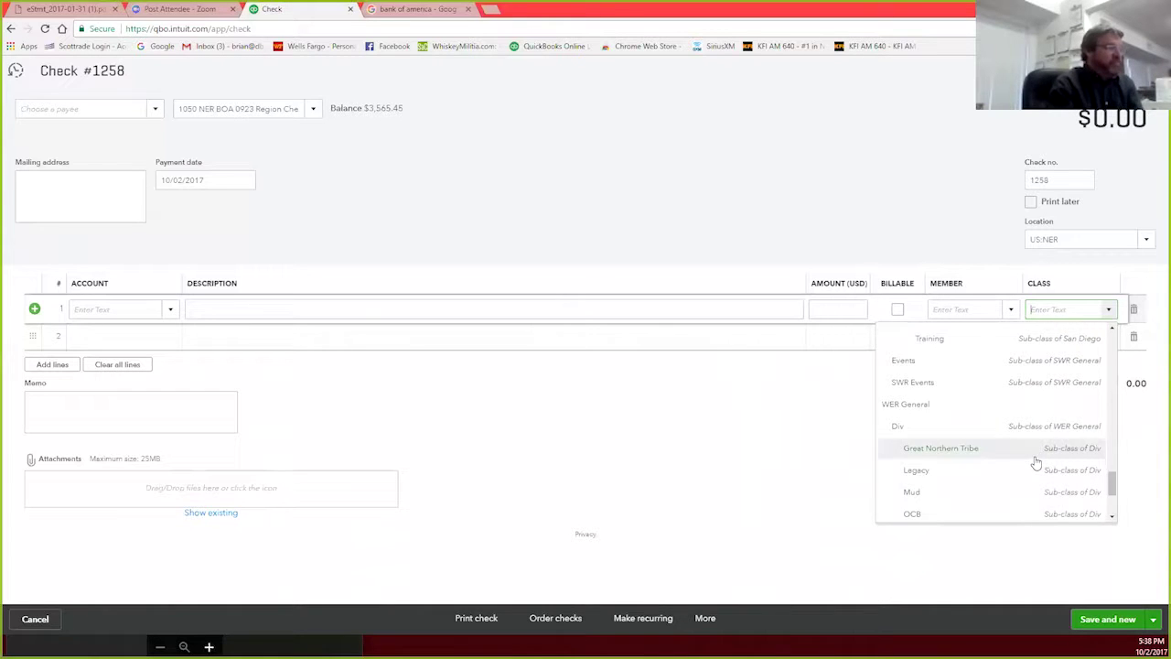
scroll(1036, 463, "up", 1)
scroll(1035, 463, "up", 5)
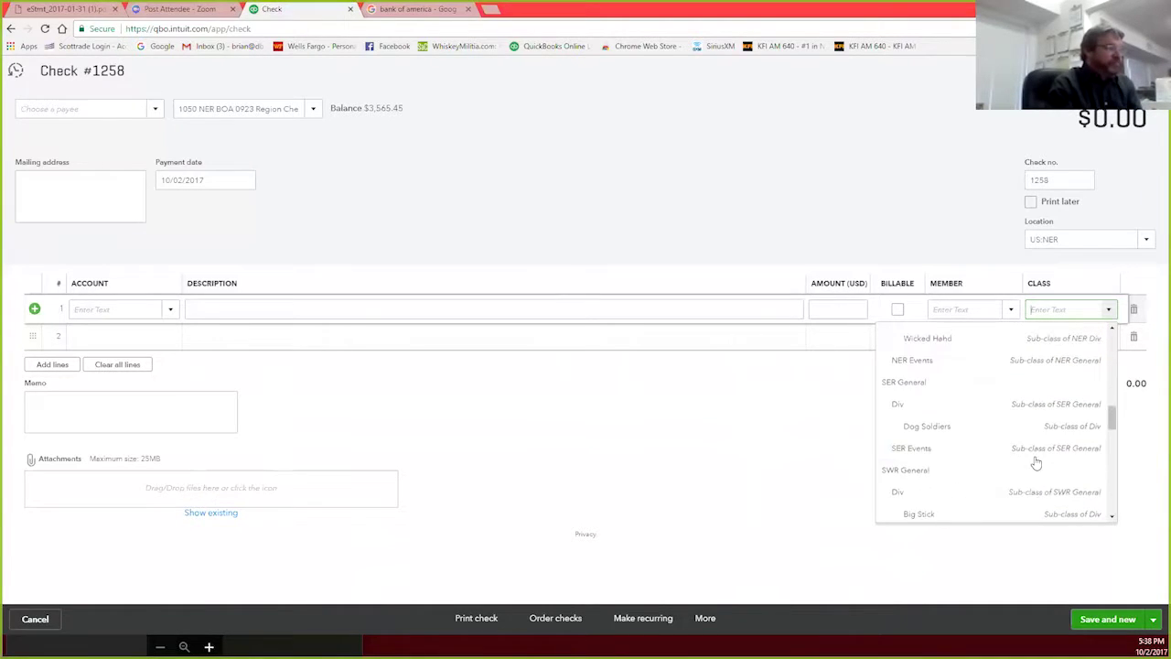
scroll(1036, 463, "down", 2)
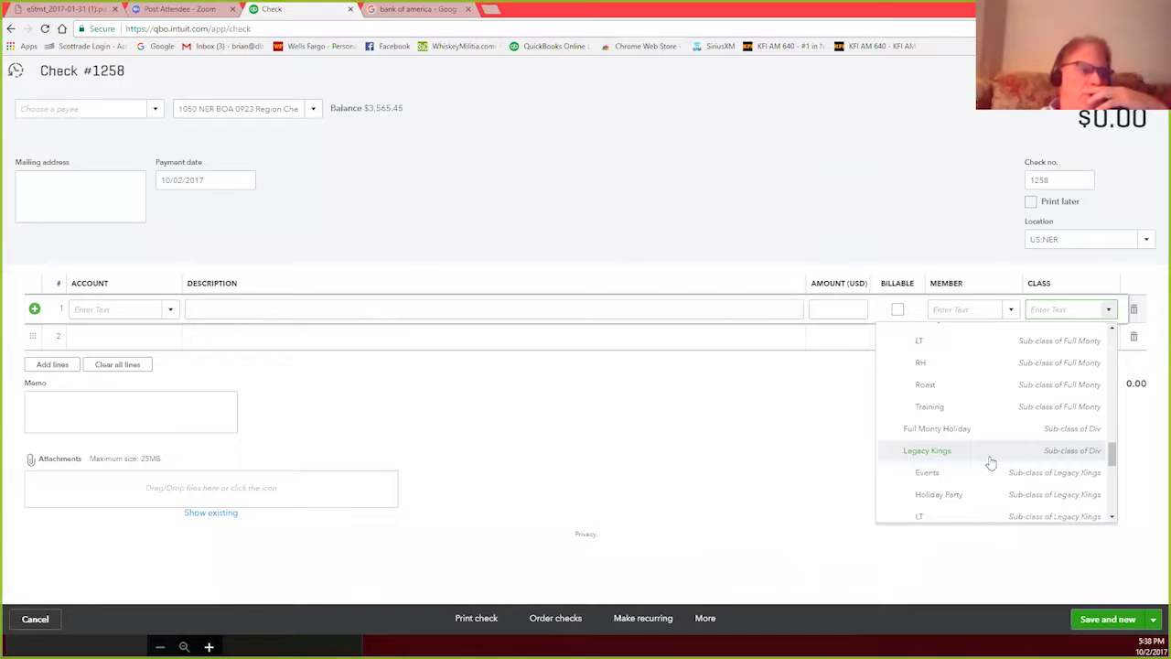
scroll(990, 460, "down", 4)
scroll(992, 460, "down", 1)
scroll(992, 460, "up", 6)
scroll(992, 461, "up", 8)
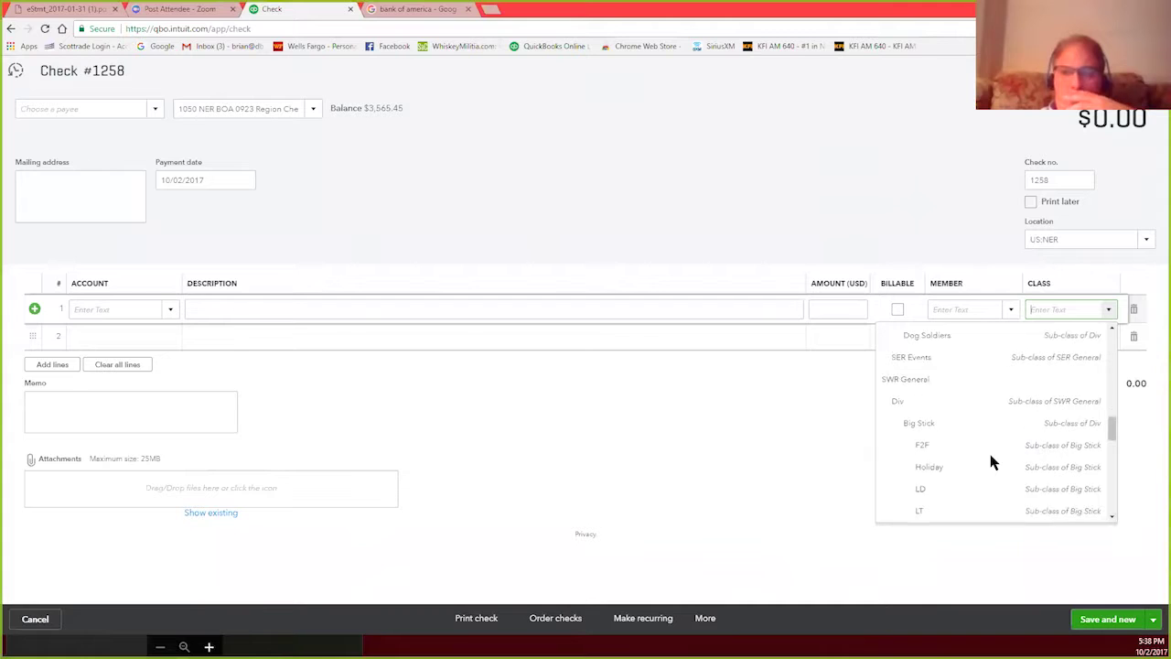
scroll(991, 460, "down", 4)
scroll(992, 460, "up", 3)
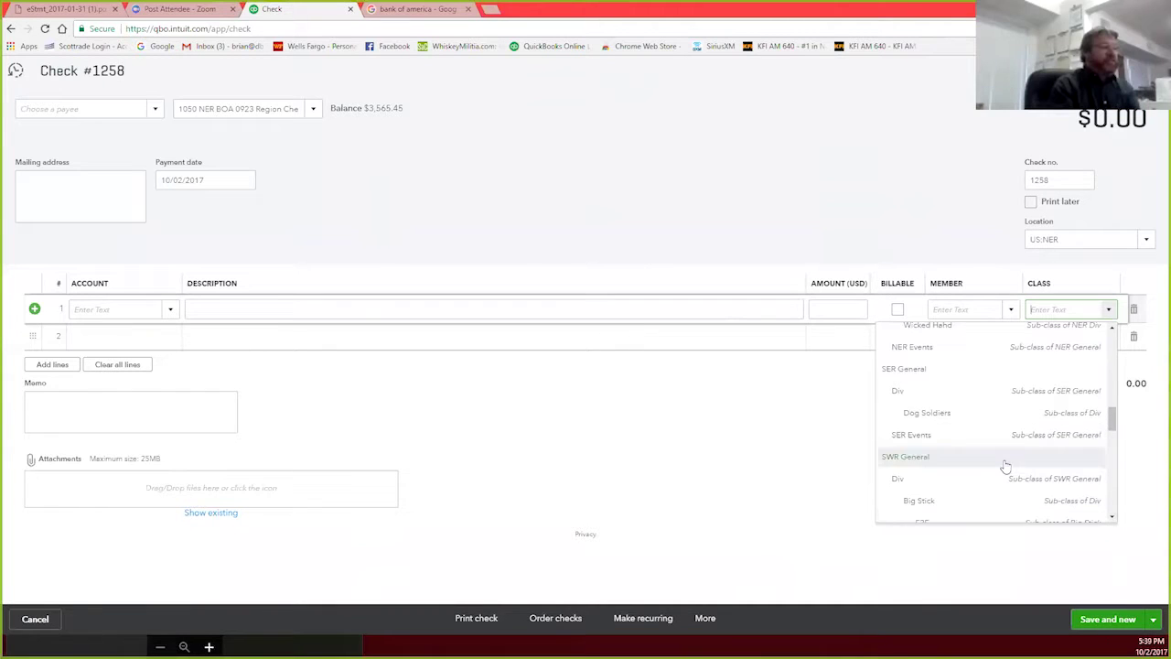
scroll(1005, 466, "down", 6)
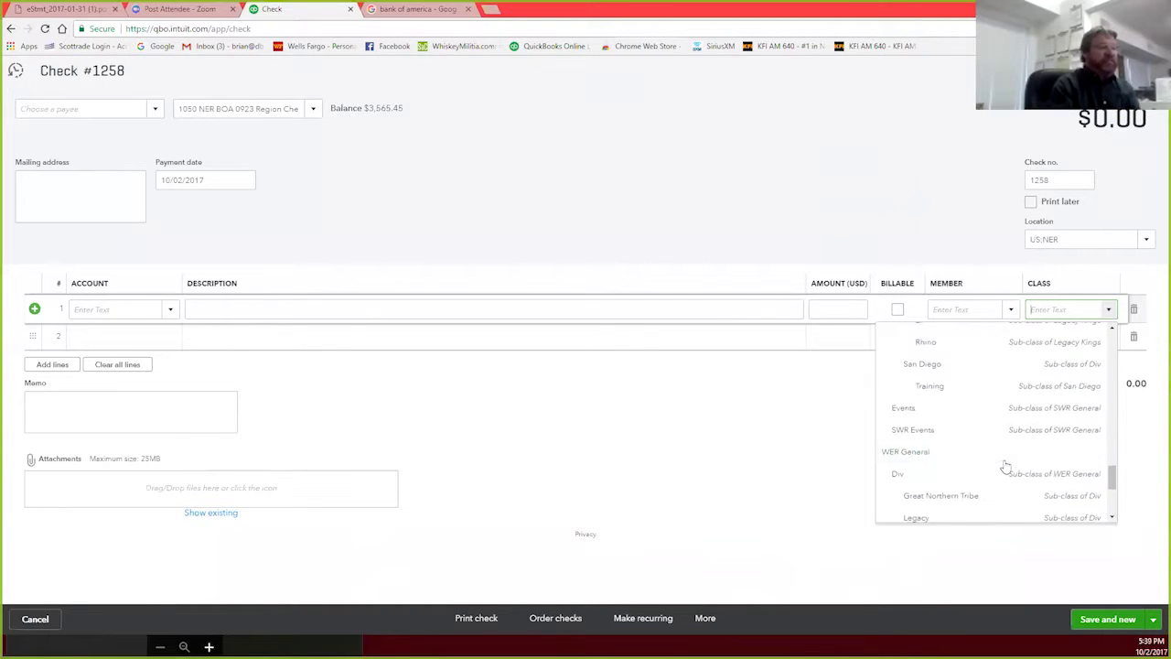
scroll(1004, 467, "up", 4)
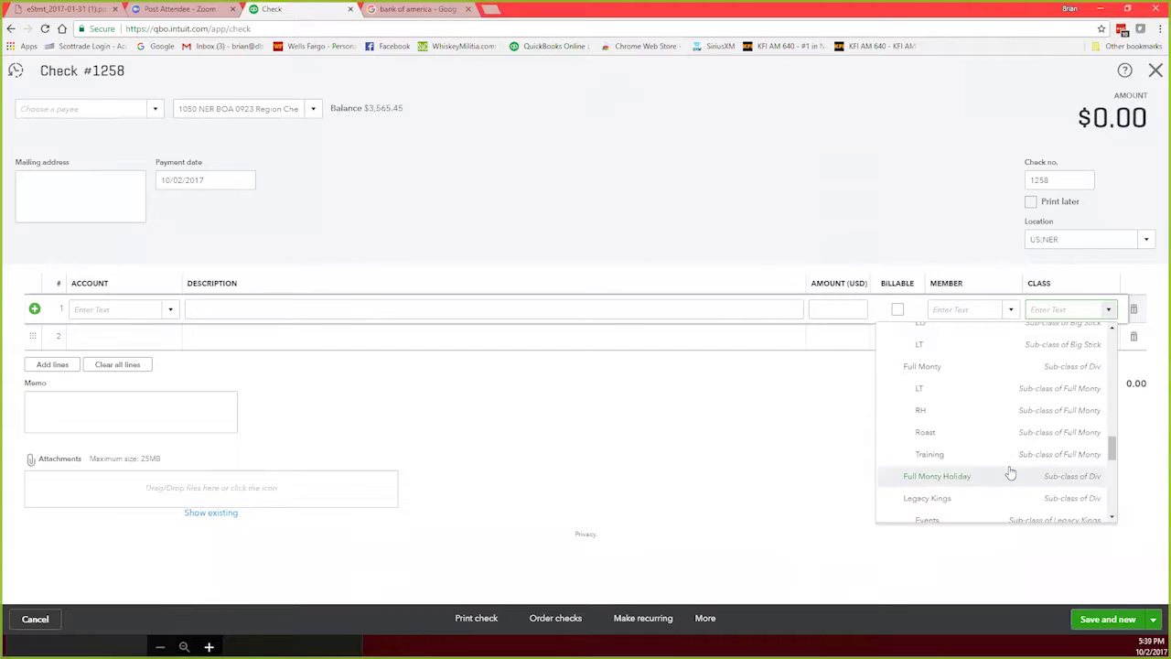
scroll(1010, 472, "up", 6)
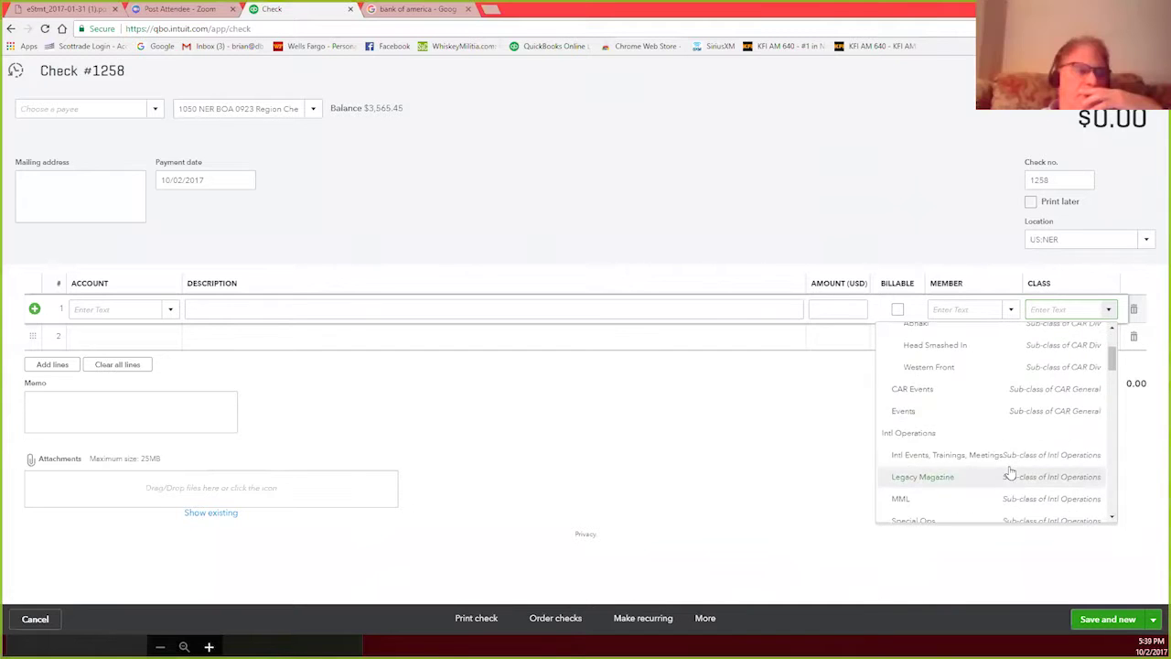
scroll(1010, 472, "up", 1)
scroll(1010, 472, "down", 8)
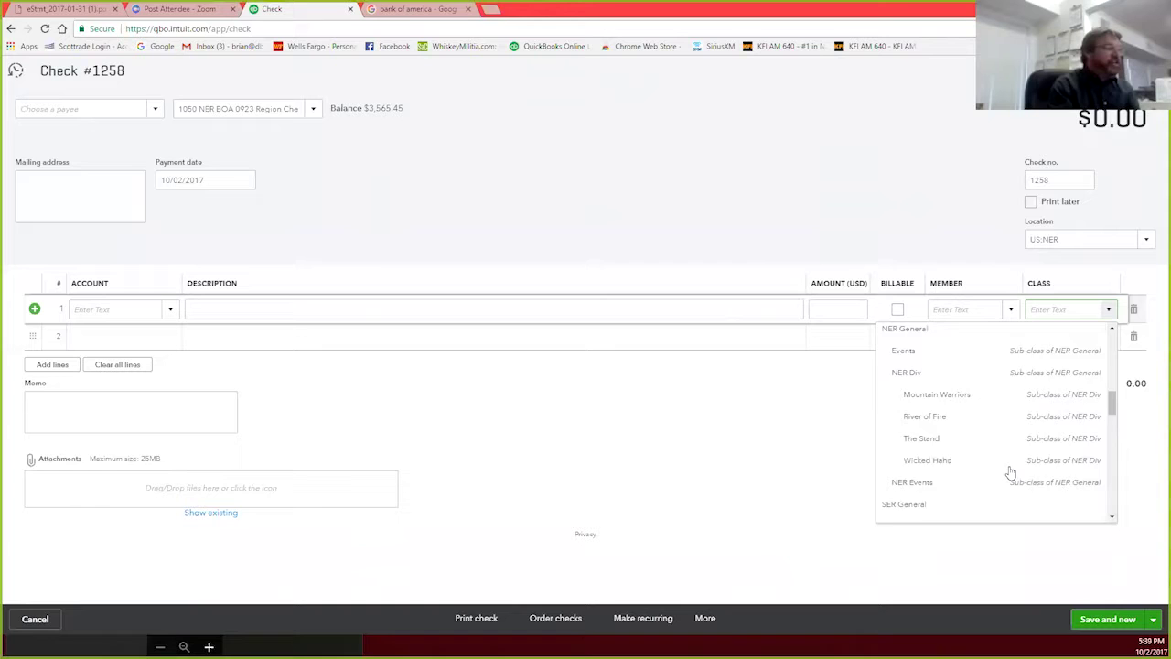
scroll(1010, 472, "down", 10)
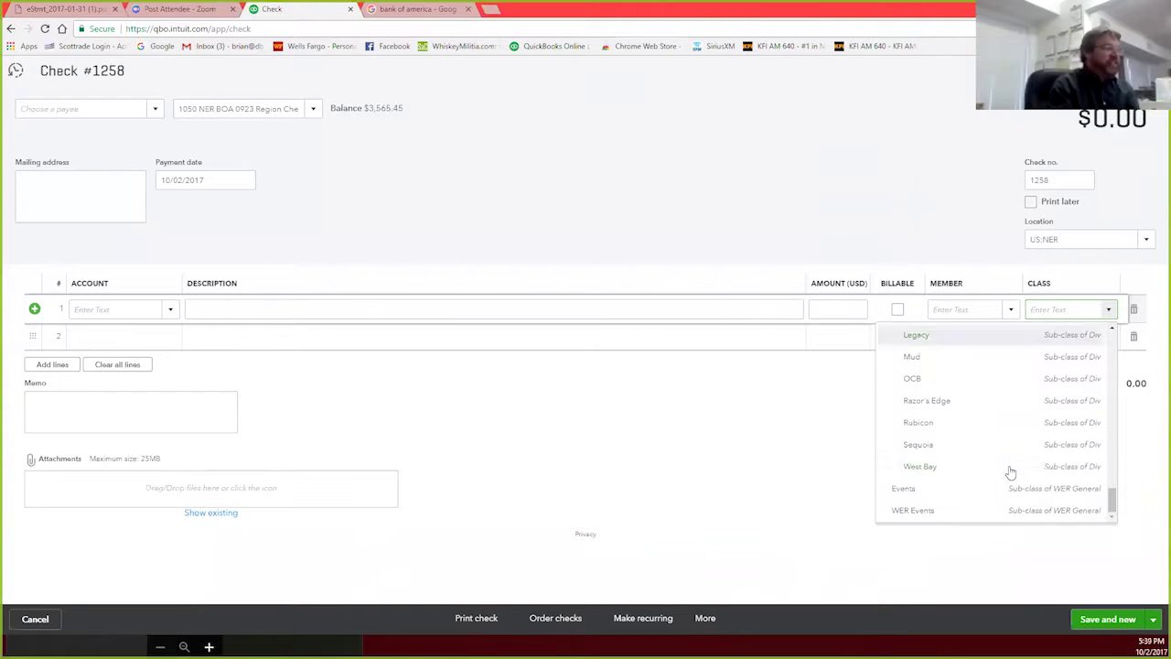
scroll(1010, 472, "up", 6)
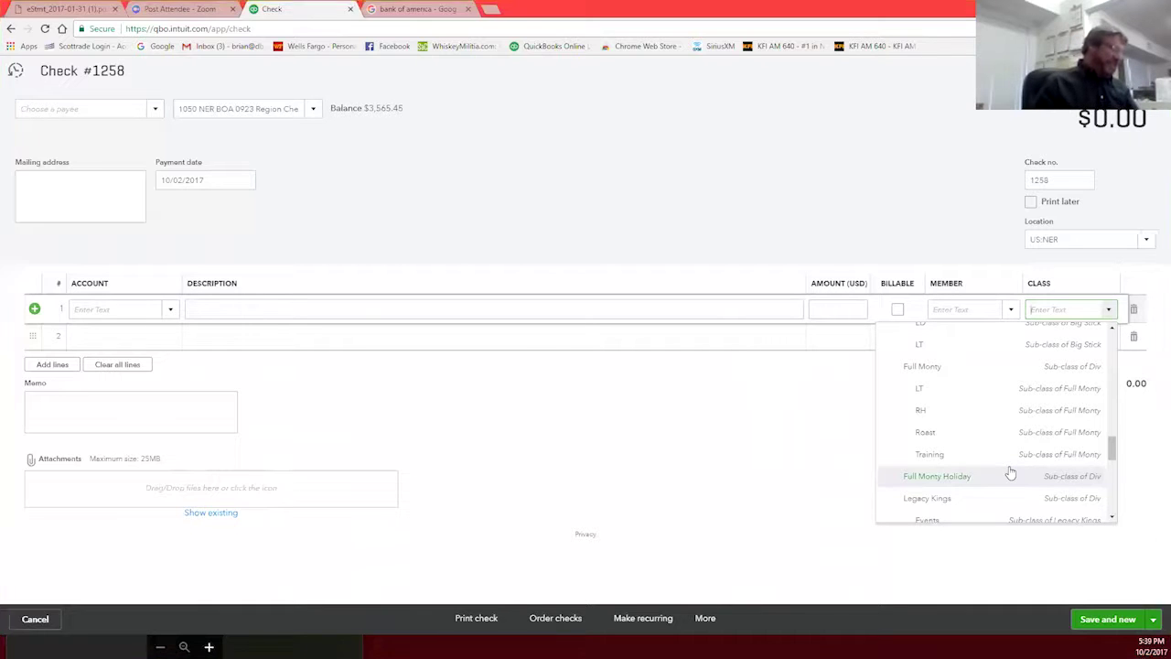
Step: Discard the blank check and show For Review items for 1050 NER BOA 0923 Region Checking
left_click(695, 215)
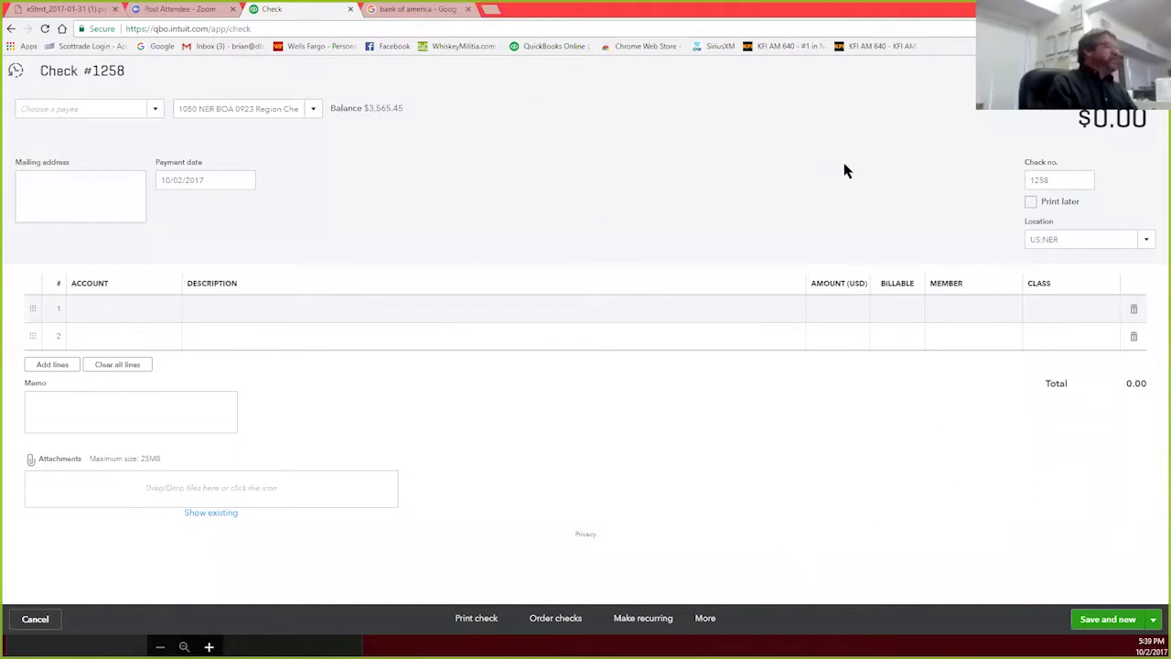
left_click(1150, 70)
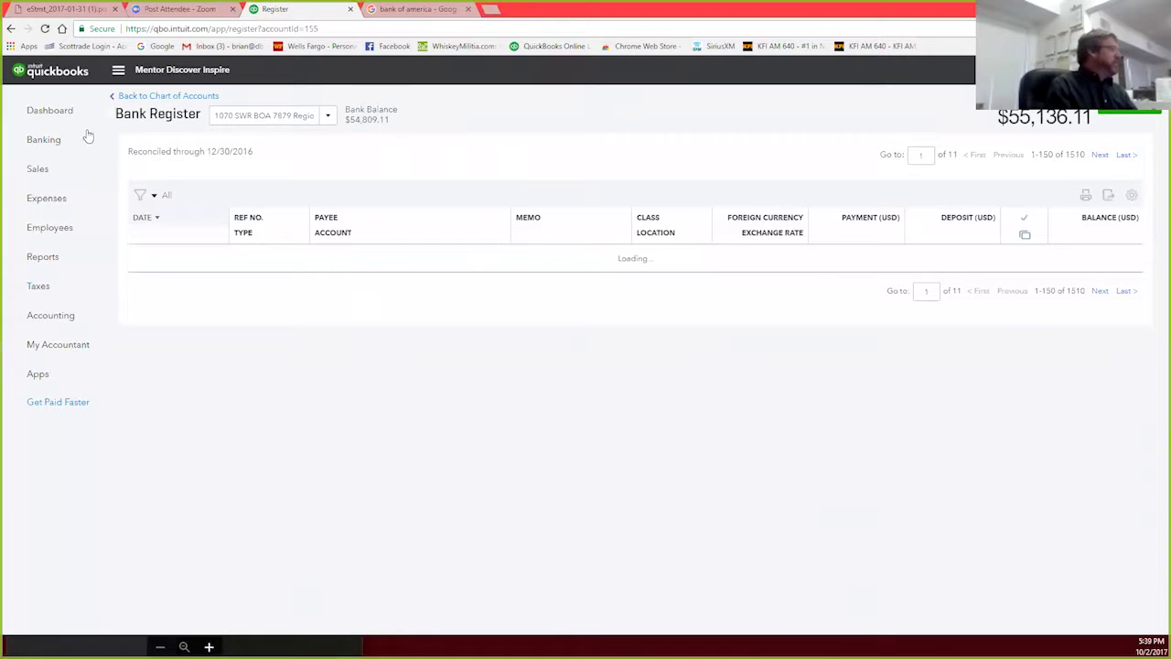
left_click(51, 142)
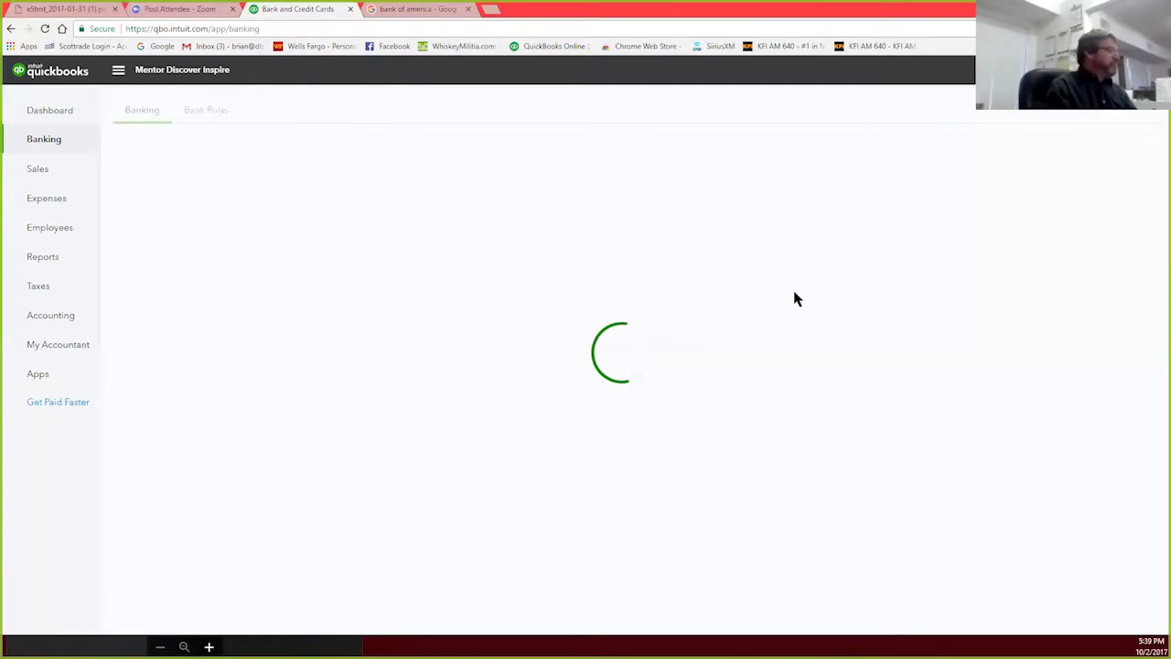
scroll(798, 298, "down", 2)
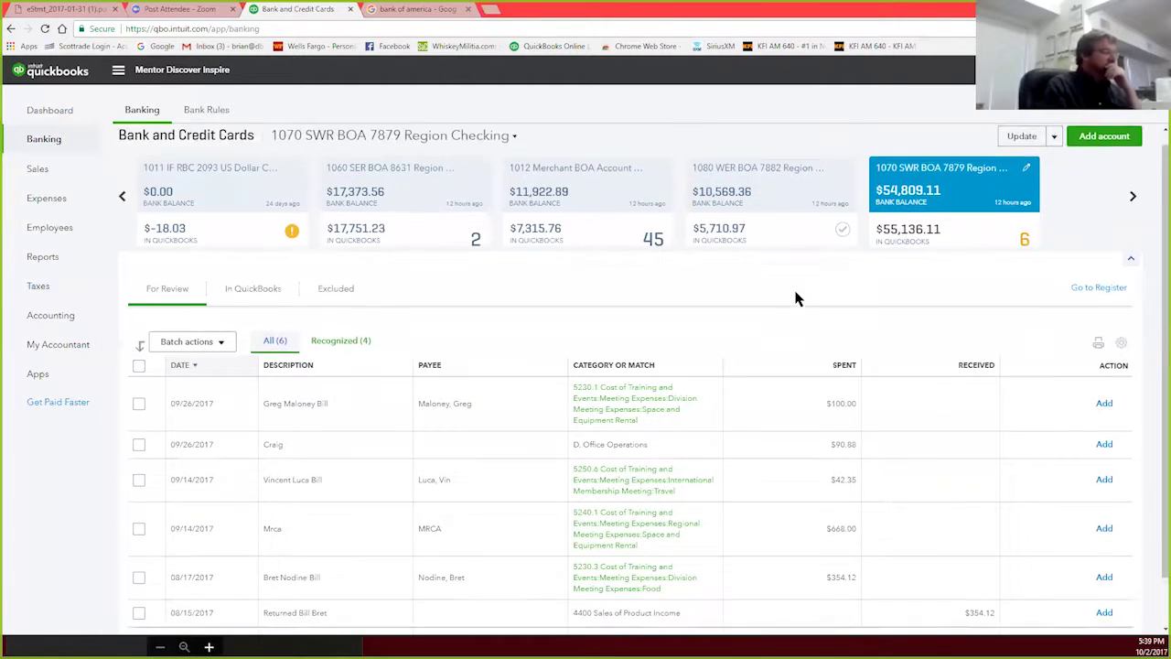
left_click(194, 152)
left_click(401, 148)
left_click(409, 183)
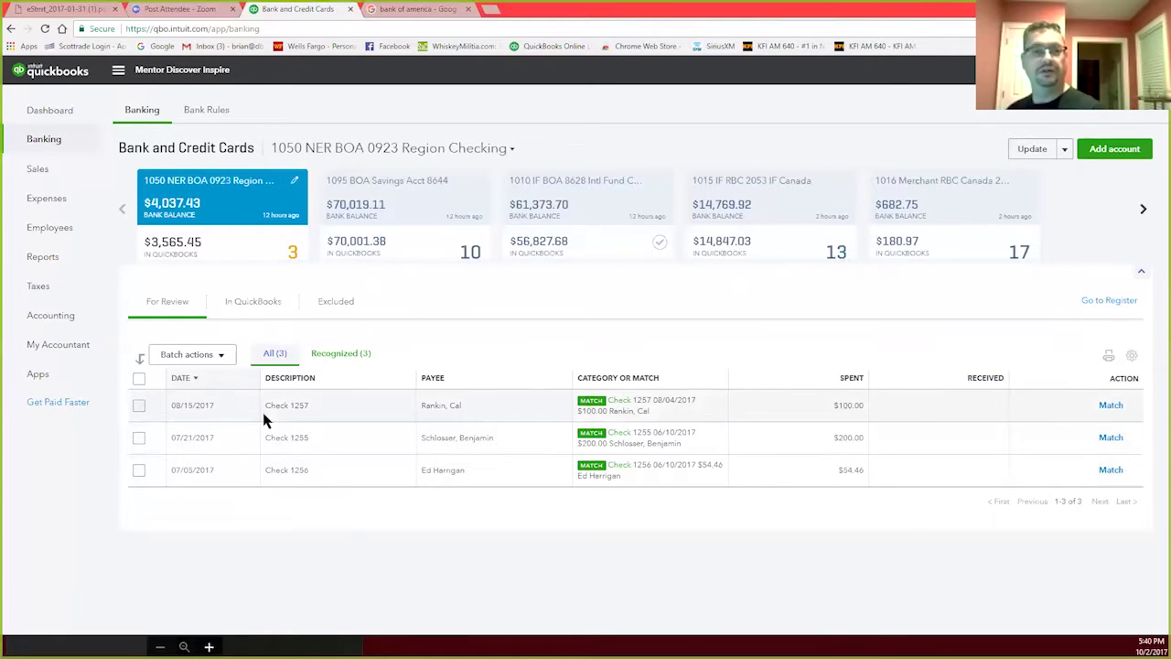
Step: Search transactions for 1257 and open the $100 check dated 08/04/2017
left_click(713, 413)
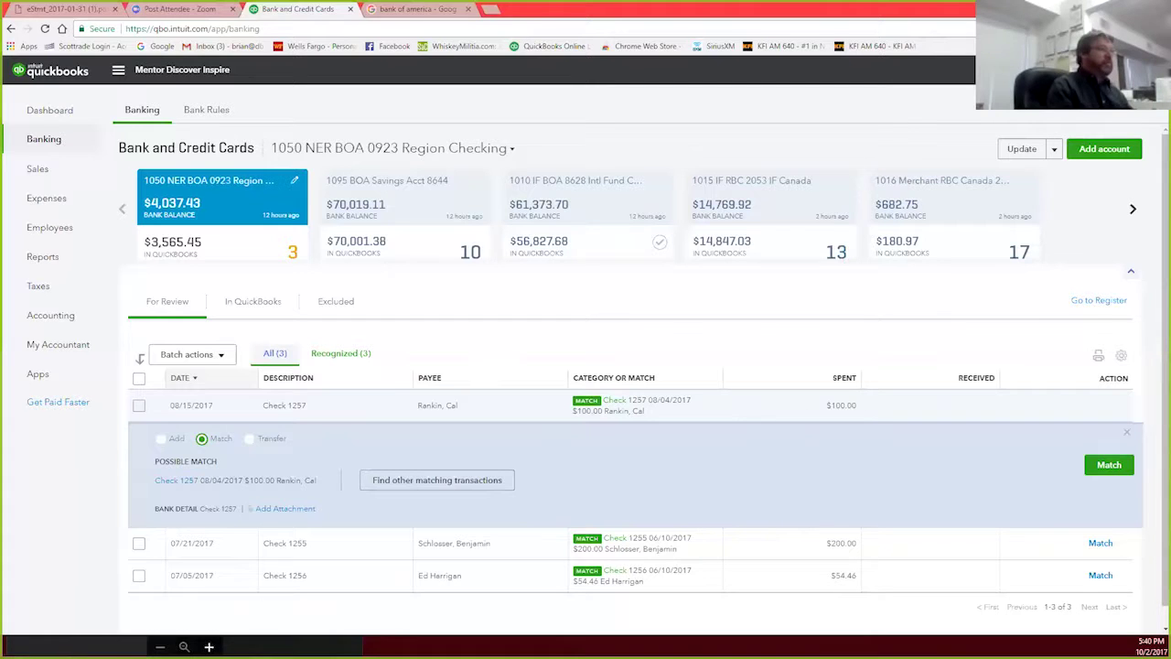
left_click(1062, 71)
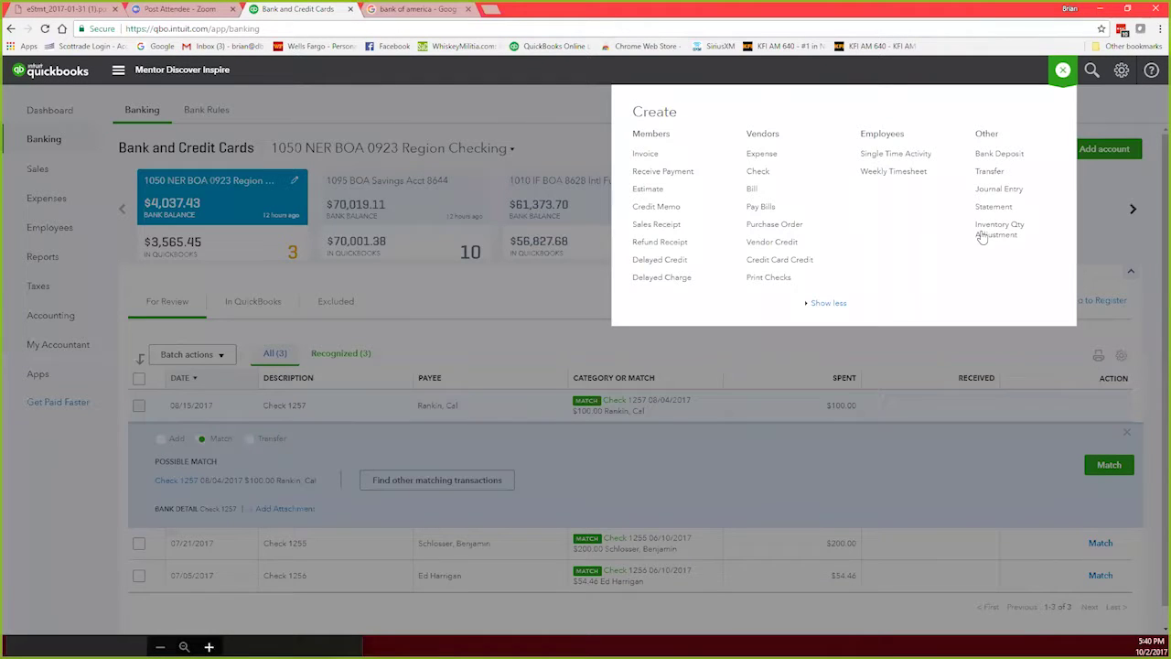
left_click(1092, 72)
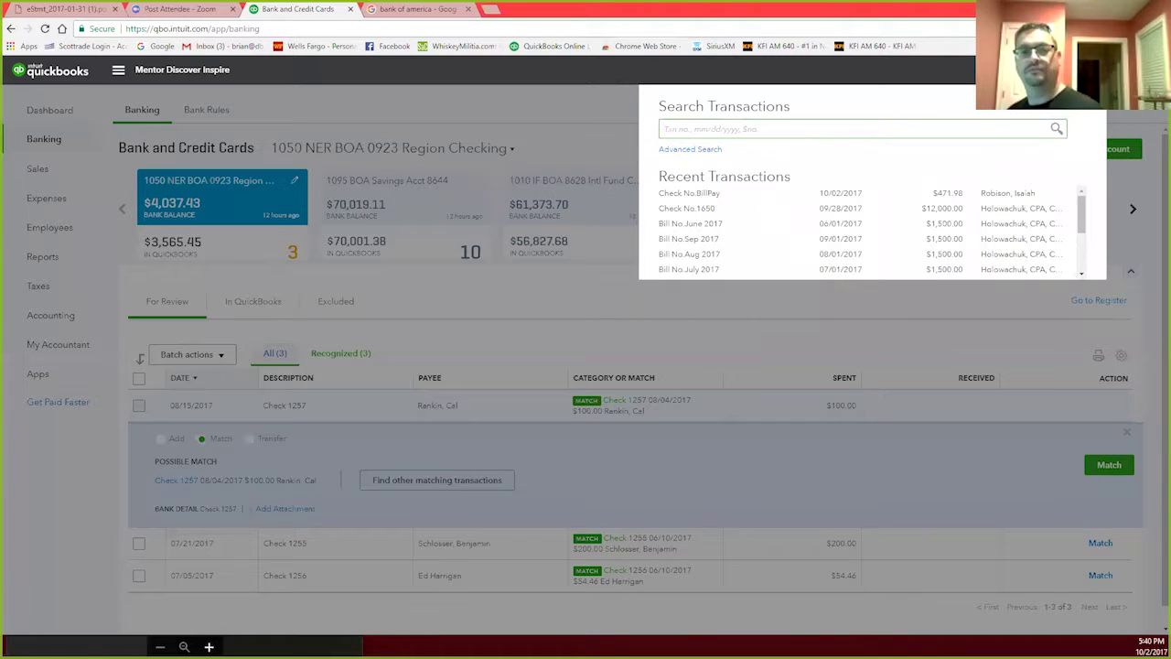
type("1257")
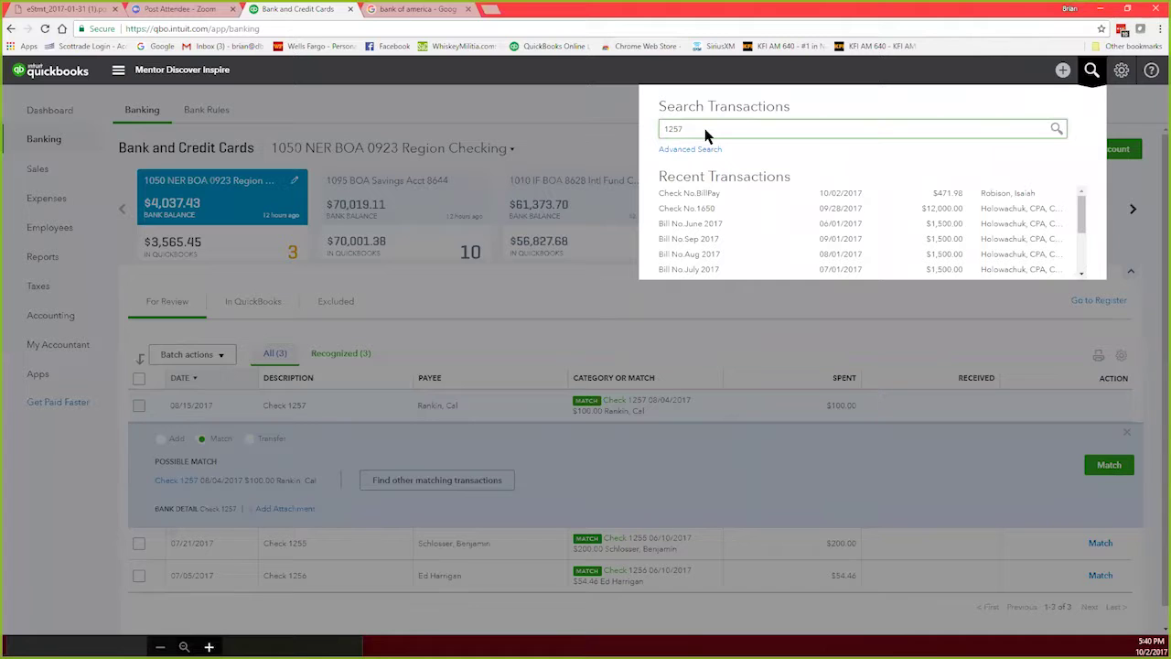
left_click(1054, 128)
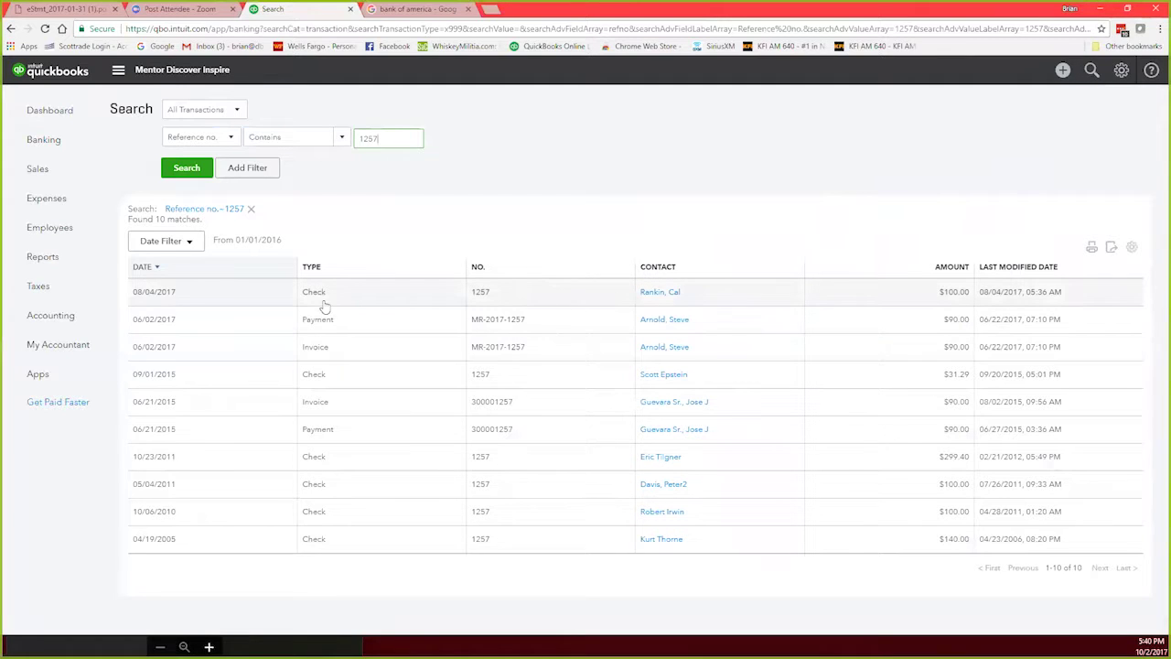
left_click(198, 297)
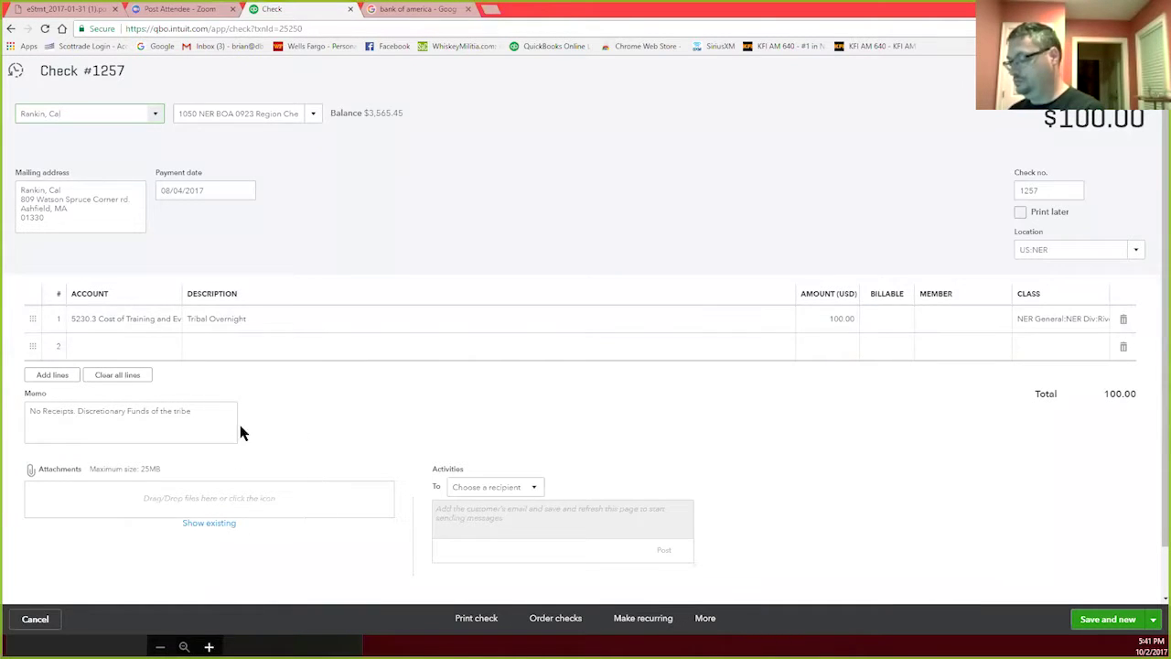
Step: Prefix check 1257's memo with the line 1 description 'Tribal Overnight: '
left_click(250, 319)
key("ctrl+c")
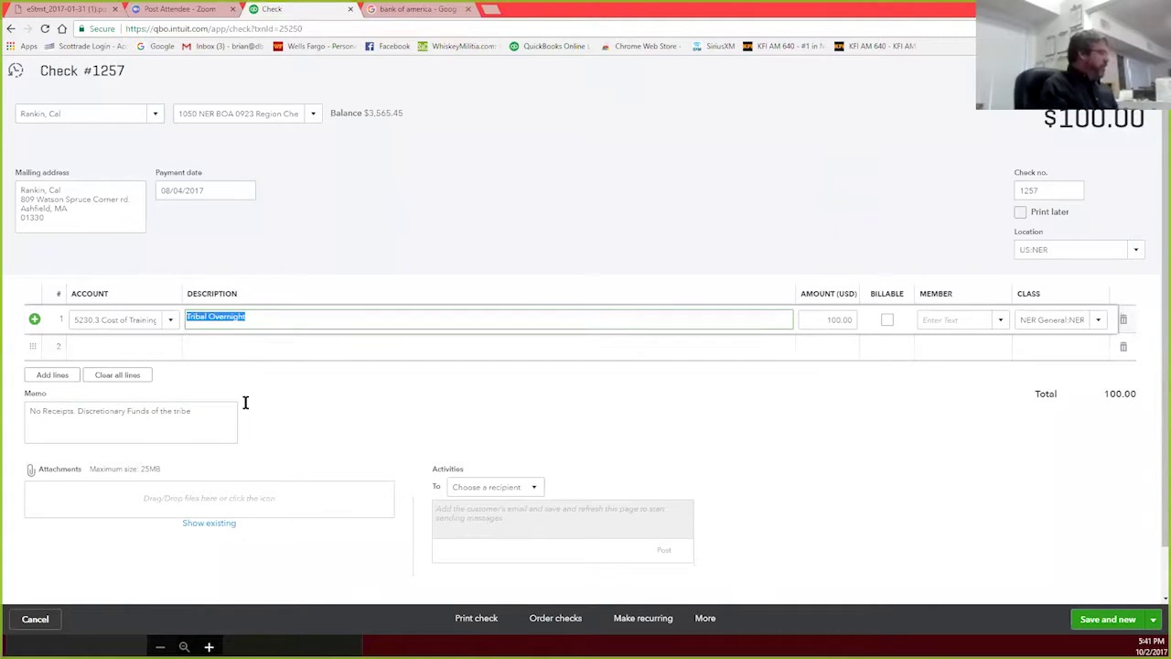
left_click(30, 411)
key("ctrl+v")
type(":")
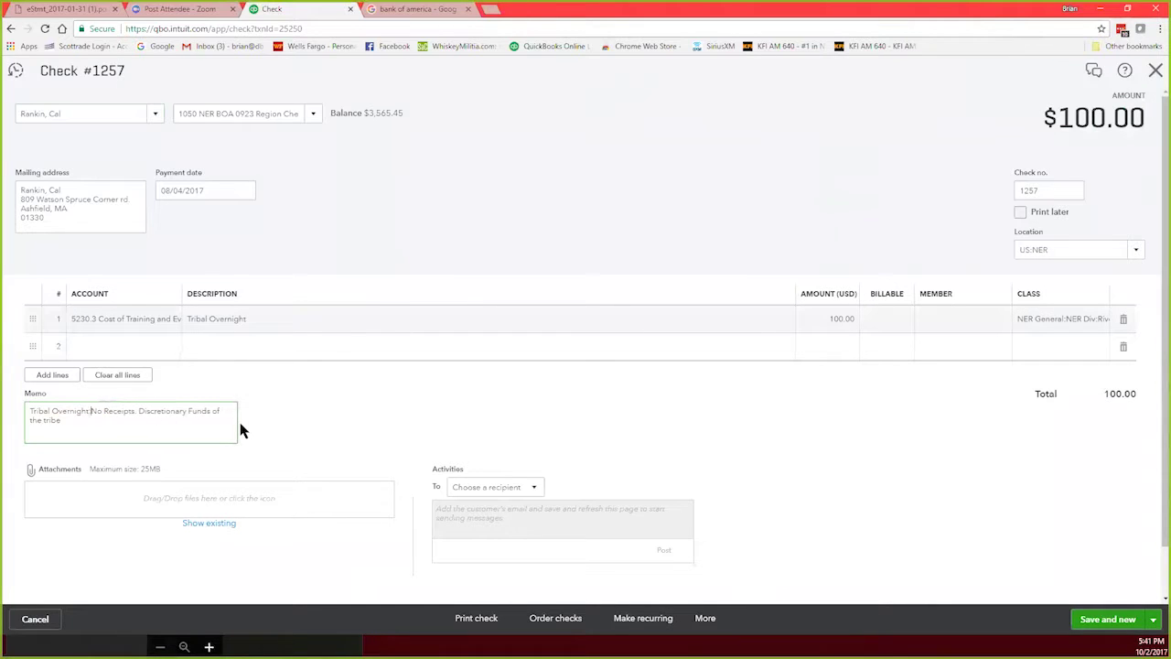
left_click(442, 417)
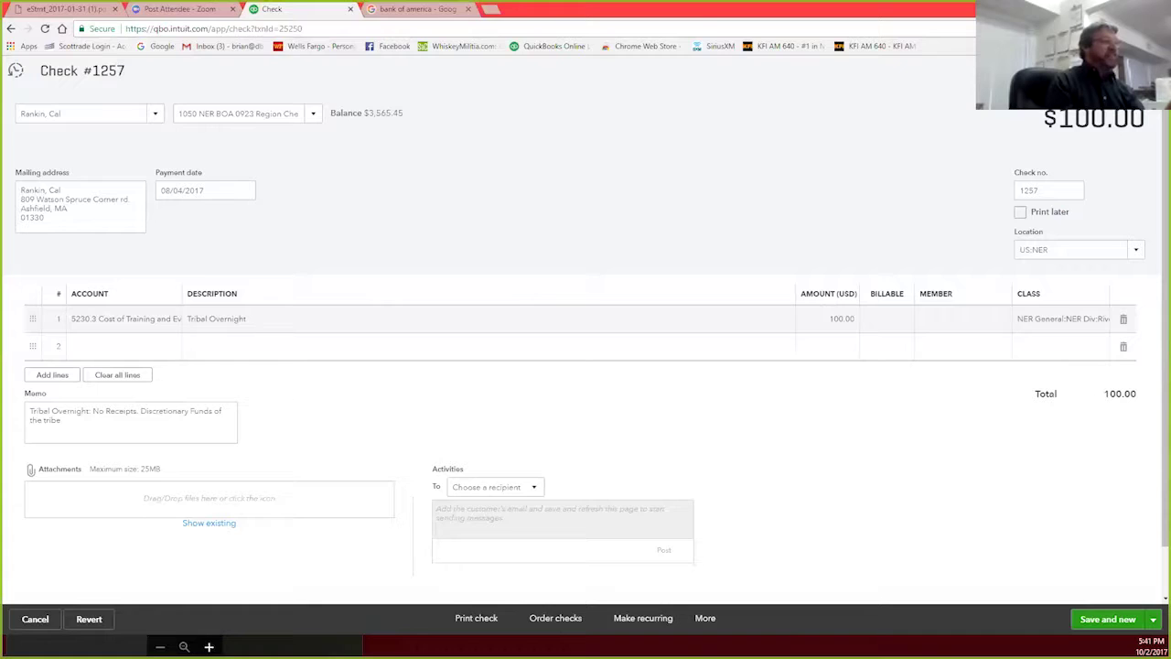
Step: Save and close check 1257, returning to the 1257 search results
left_click(1147, 70)
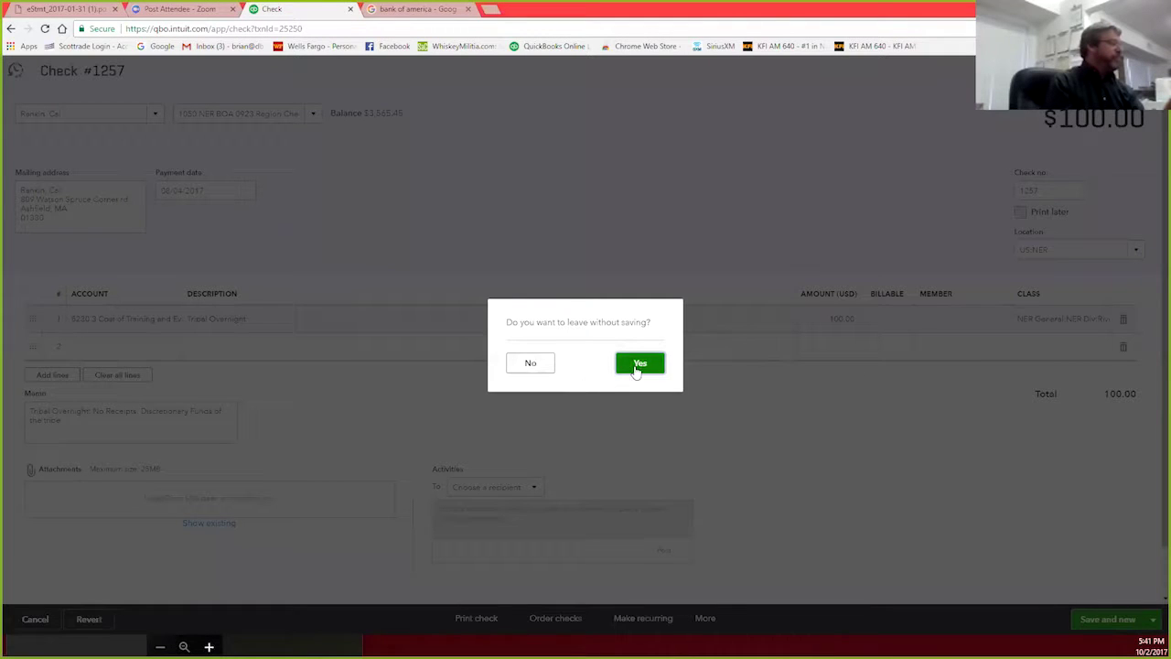
left_click(537, 366)
left_click(1152, 620)
left_click(1113, 600)
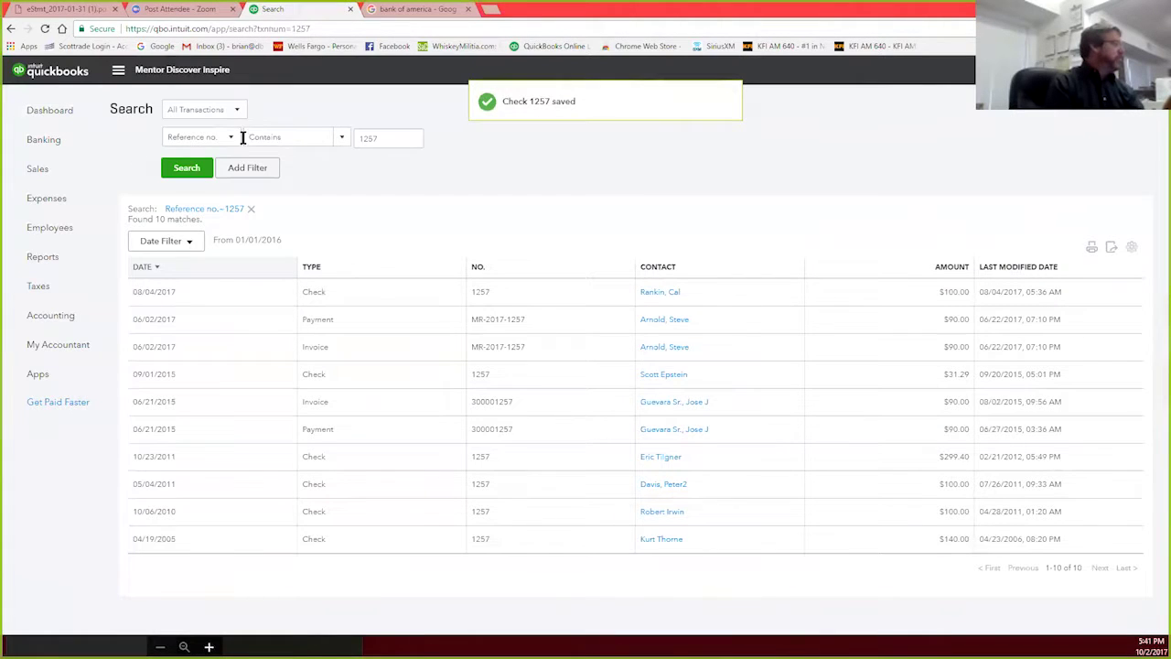
Step: On the Banking page, bring up 1070 SWR BOA 7879's pending transactions
left_click(46, 140)
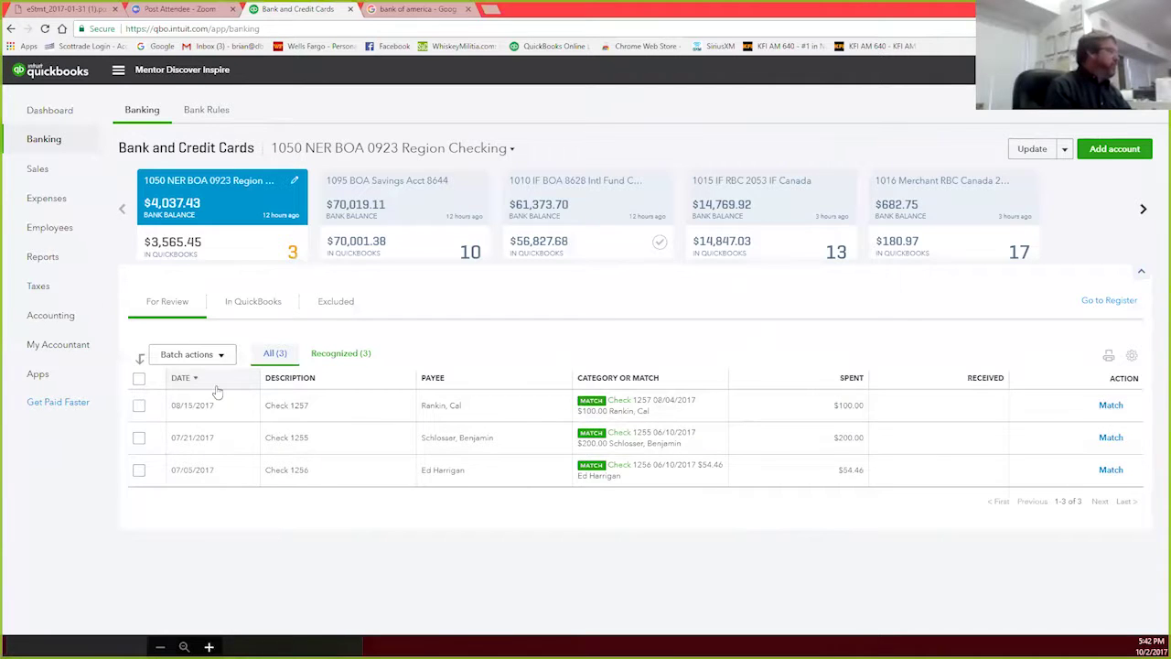
left_click(1142, 209)
left_click(1143, 210)
left_click(1143, 210)
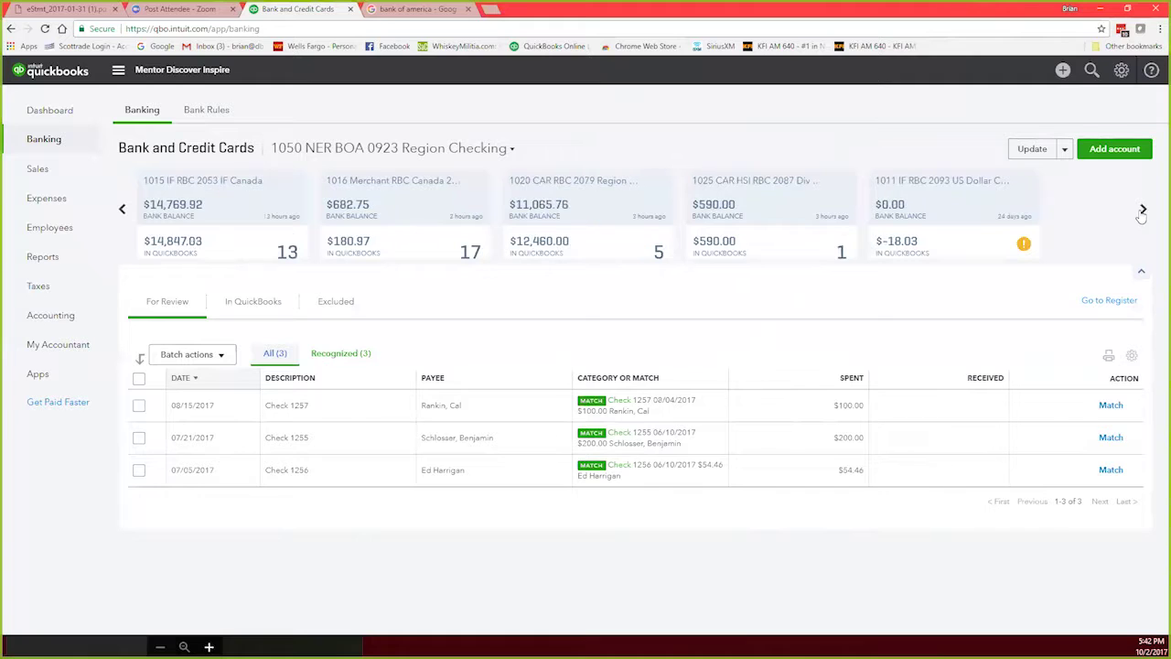
left_click(1143, 210)
left_click(1143, 210)
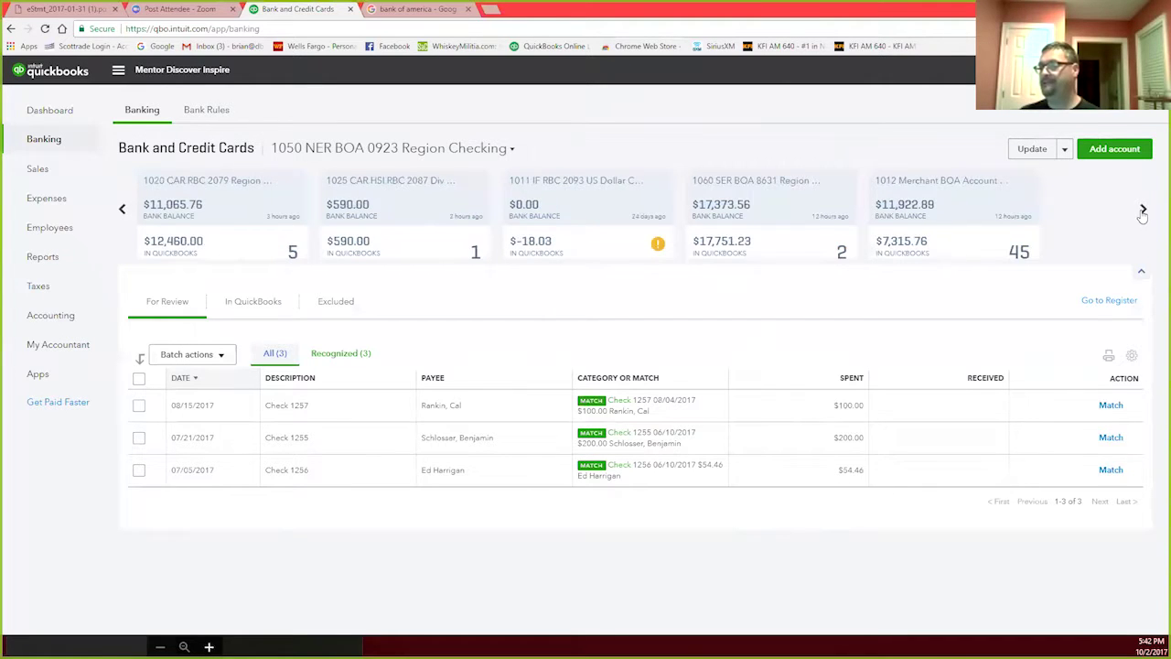
left_click(1143, 209)
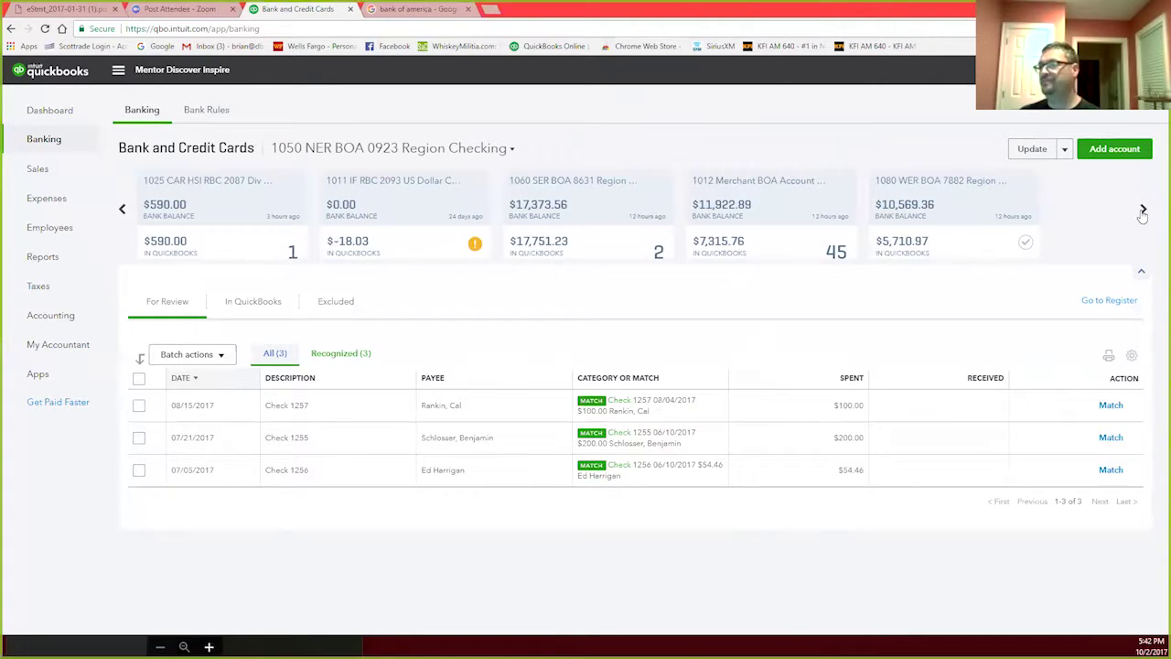
left_click(1142, 210)
left_click(988, 222)
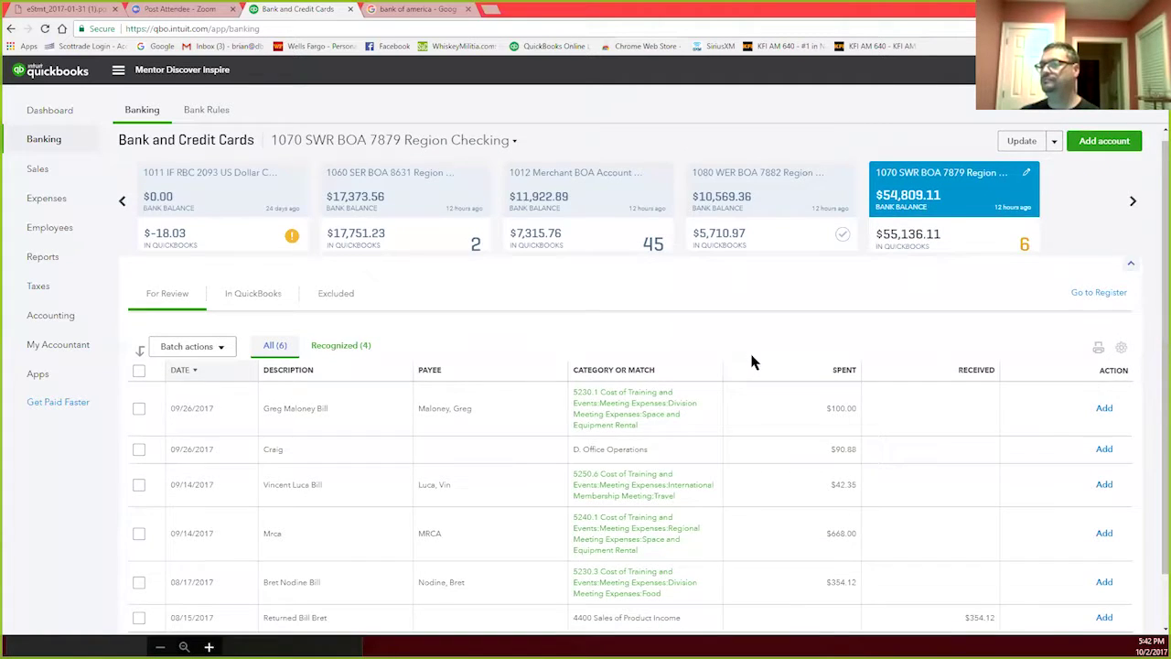
scroll(755, 364, "down", 1)
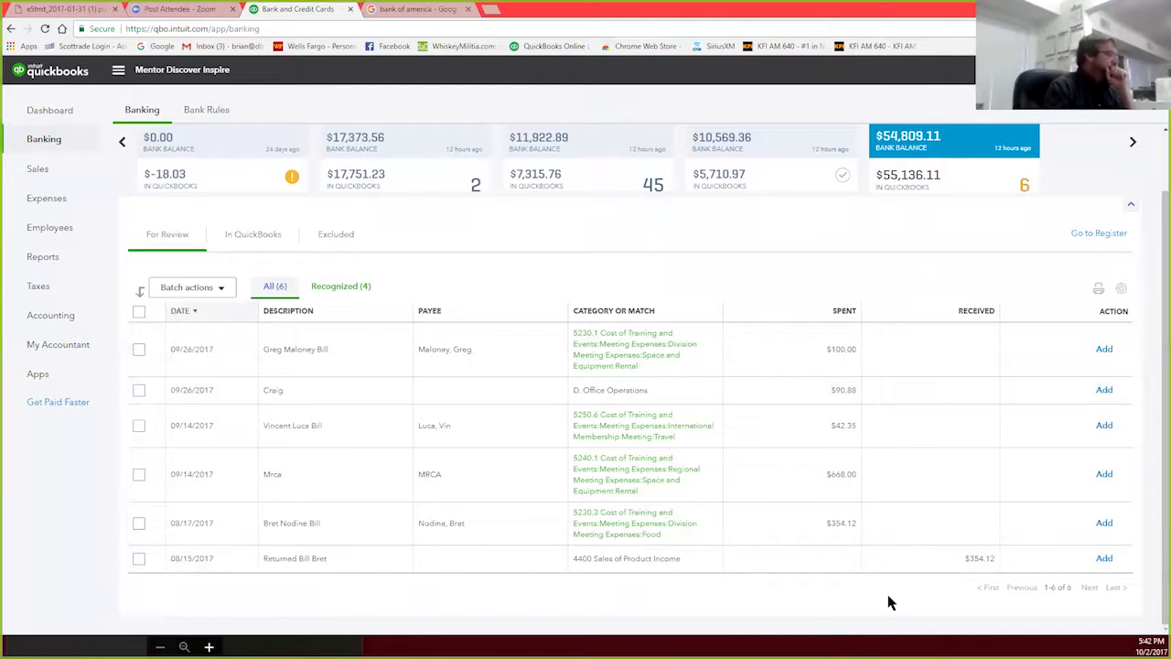
Step: Check pending items for 1080 WER BOA 7882, 1012 Merchant BOA, 1060 SER BOA 8631 and 1011 IF RBC 2093
left_click(788, 141)
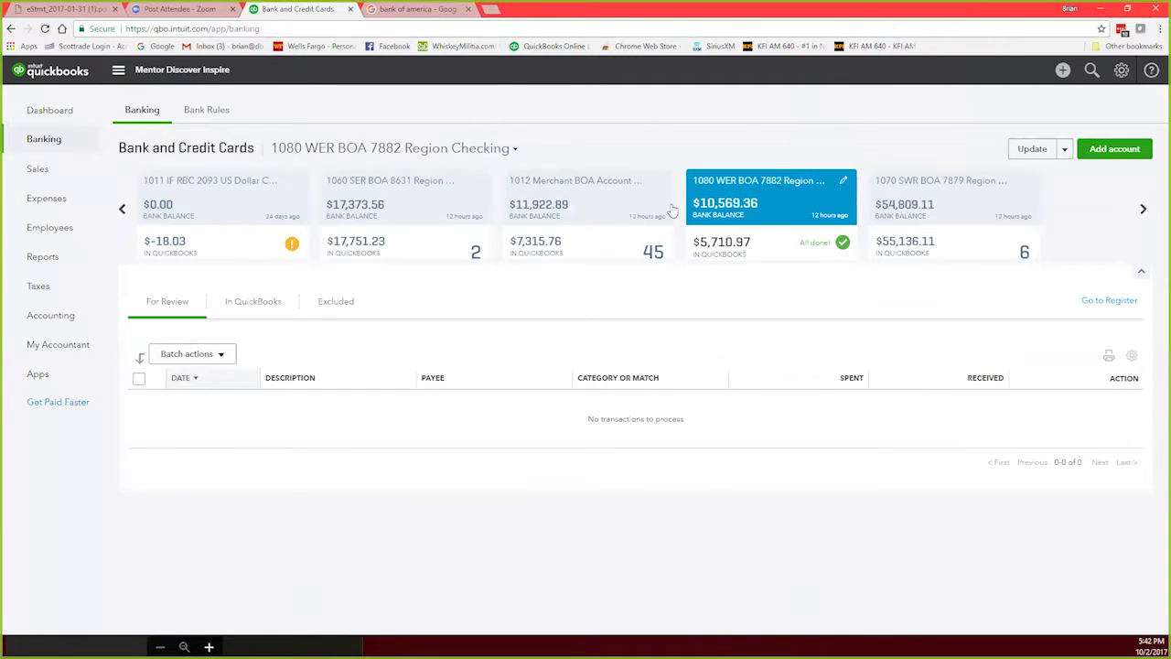
left_click(604, 211)
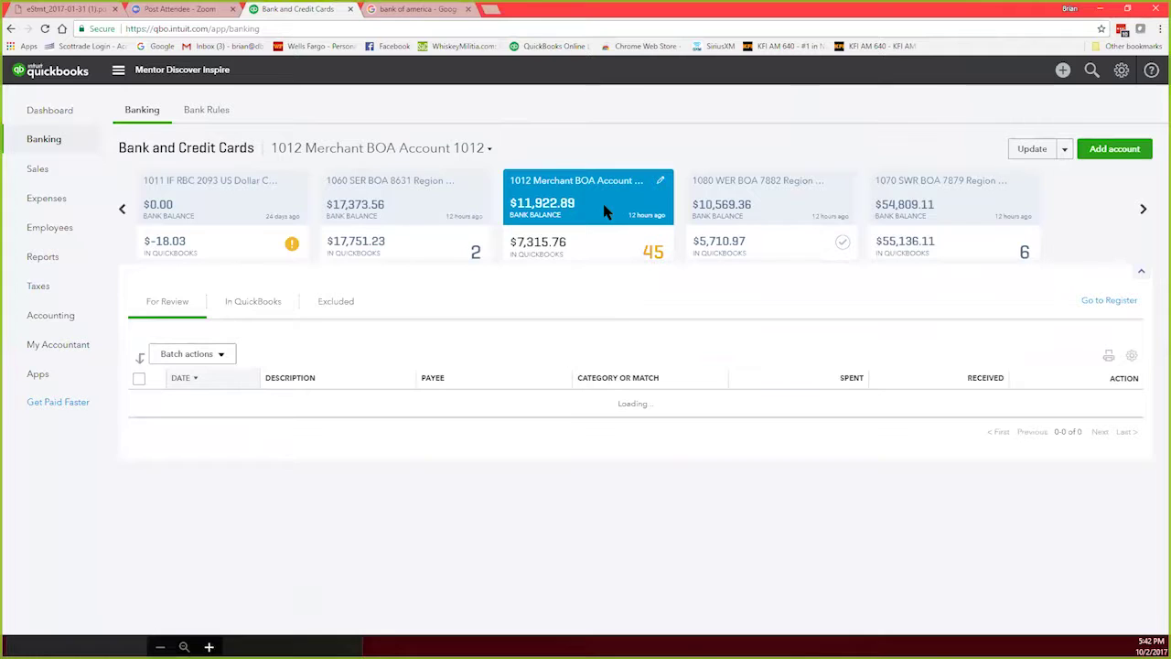
scroll(688, 328, "down", 2)
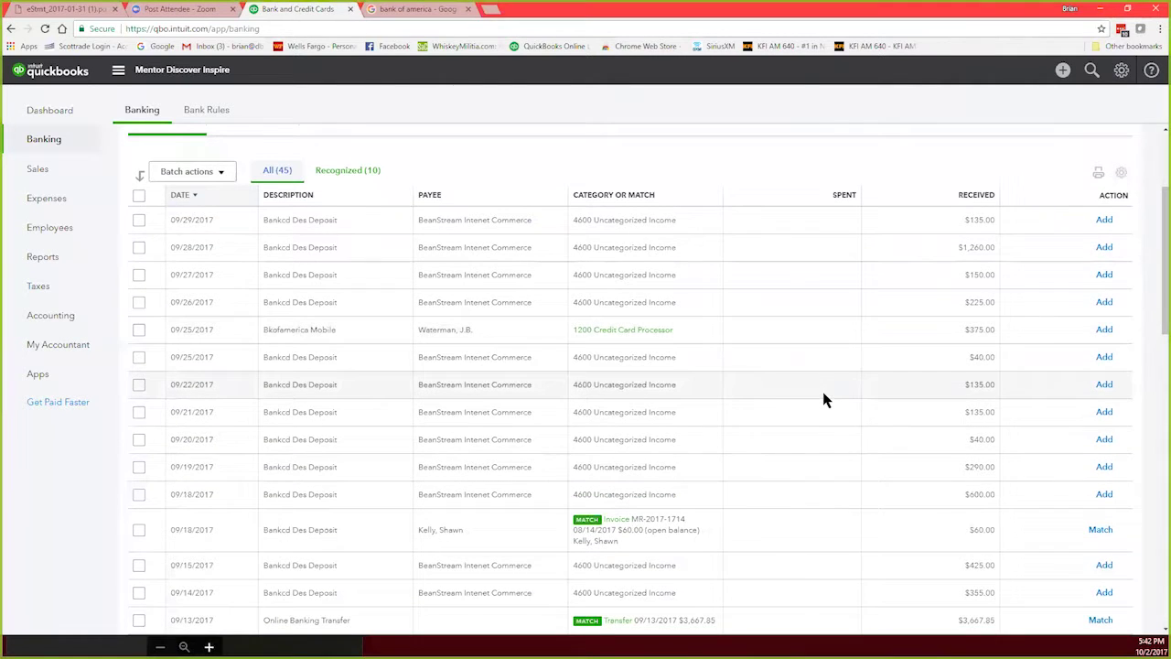
scroll(822, 392, "up", 2)
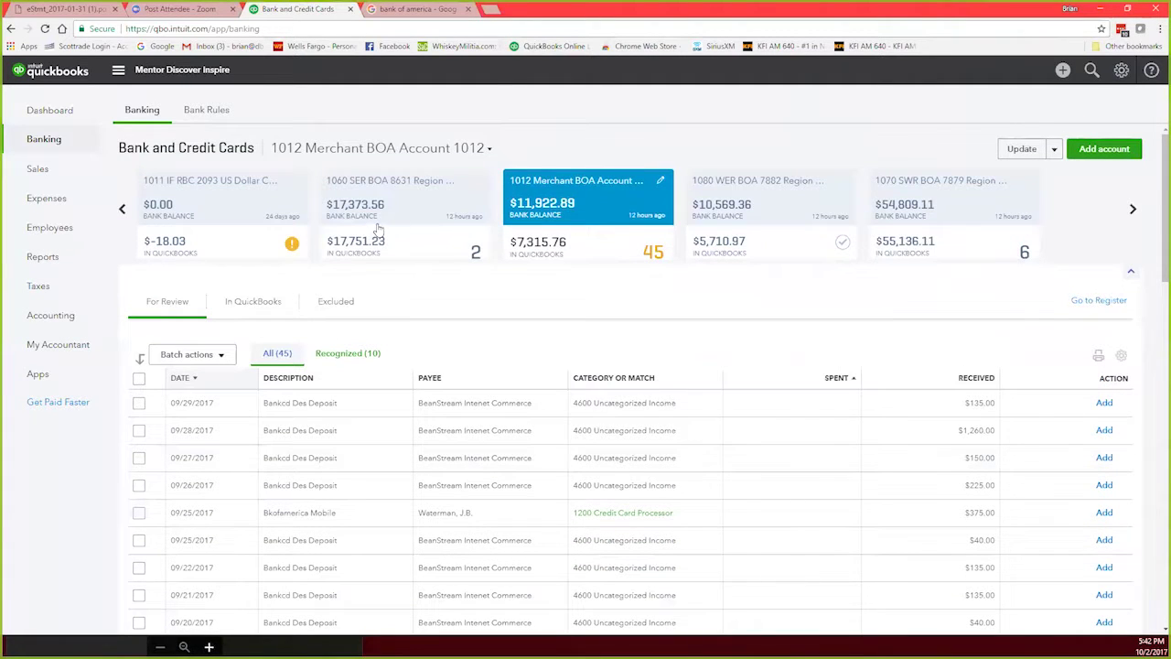
left_click(404, 213)
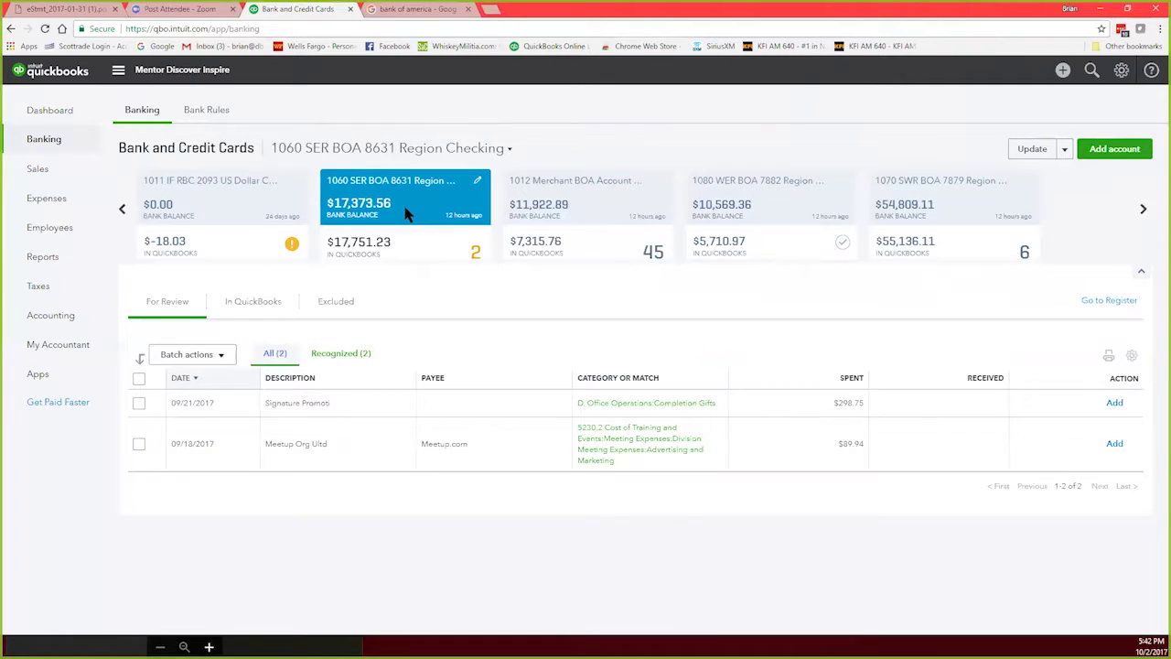
left_click(217, 205)
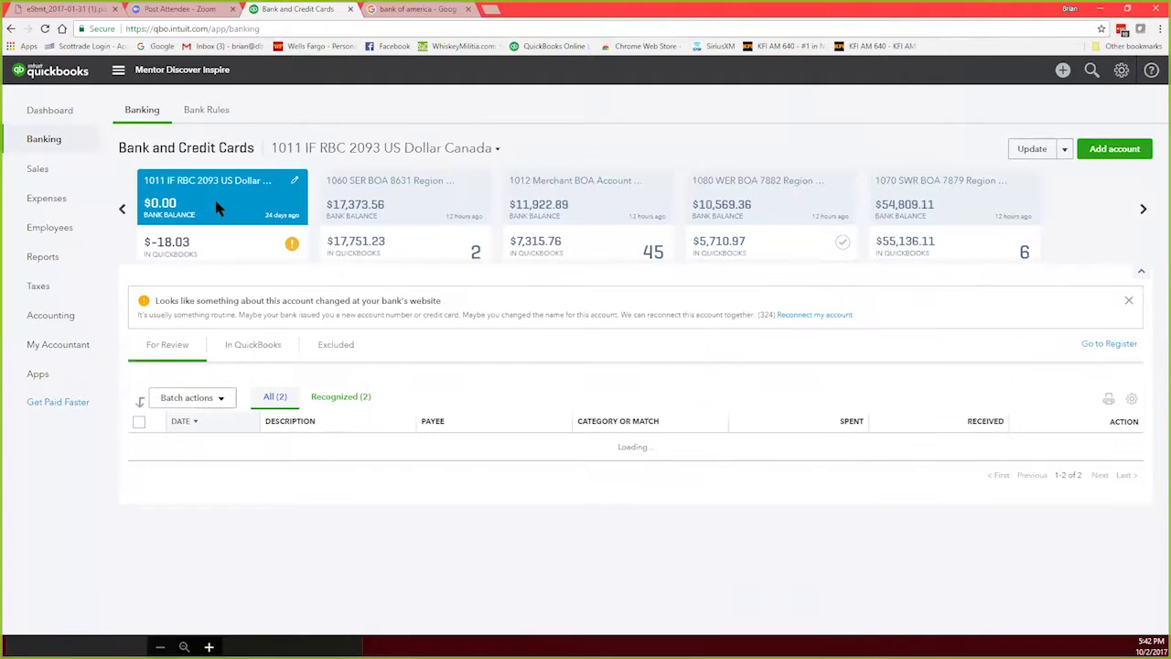
Step: View pending items for 1025 CAR HSI RBC 2087, 1020 CAR RBC 2079 and 1016 Merchant RBC Canada 2095
left_click(122, 212)
left_click(122, 211)
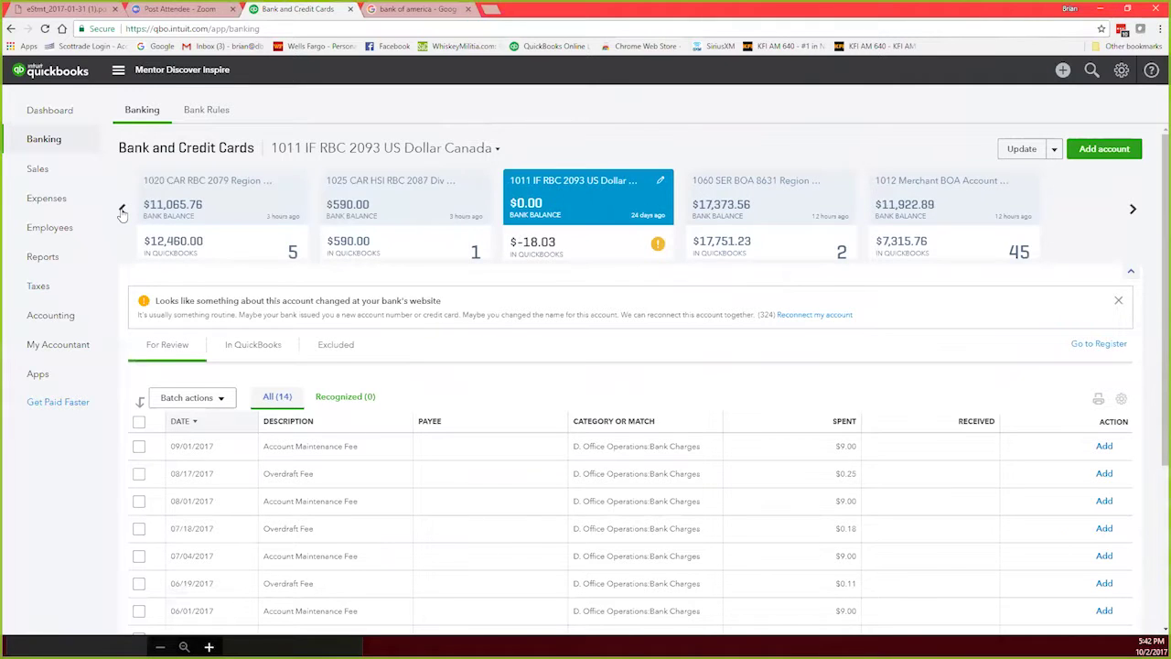
left_click(122, 211)
left_click(595, 200)
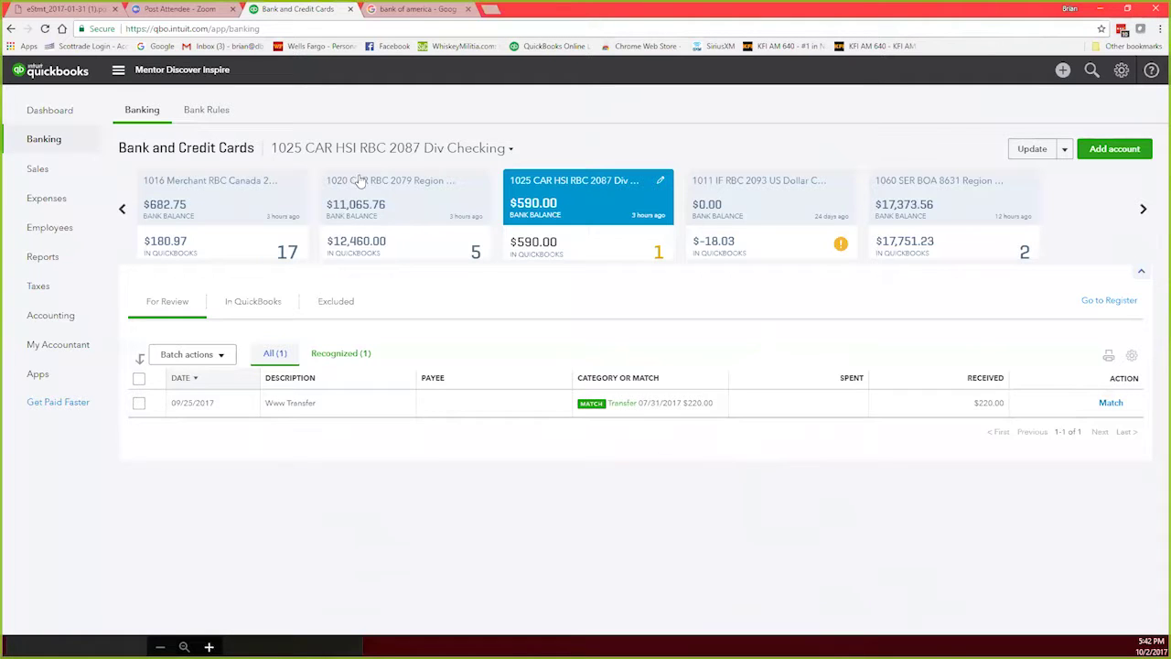
left_click(422, 208)
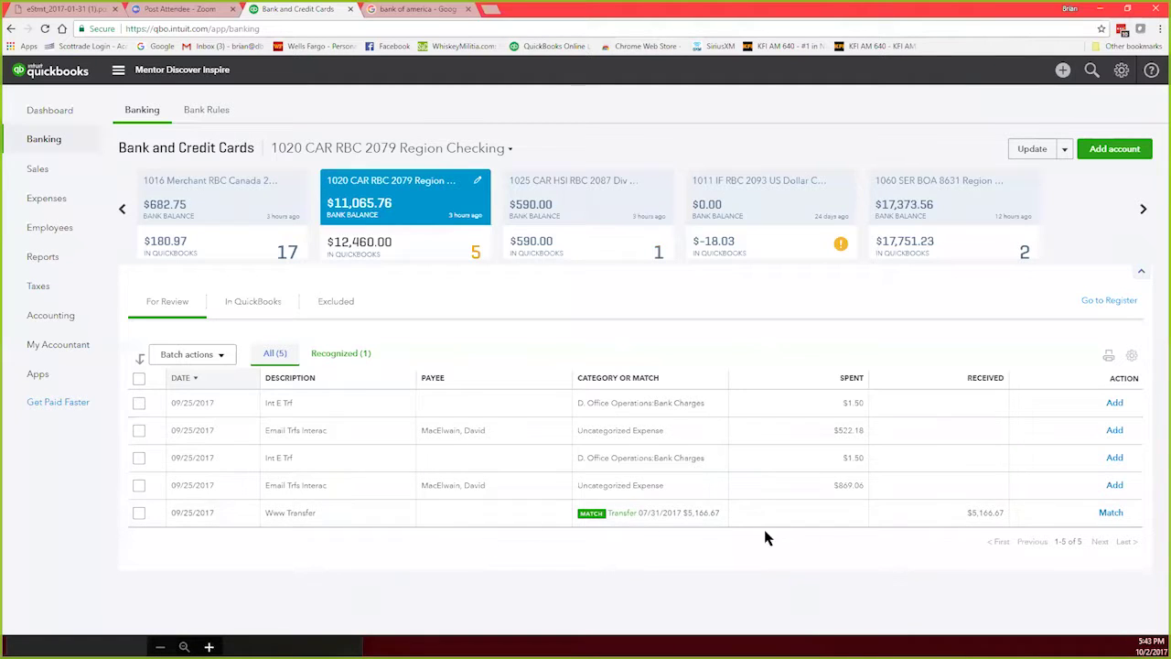
left_click(194, 205)
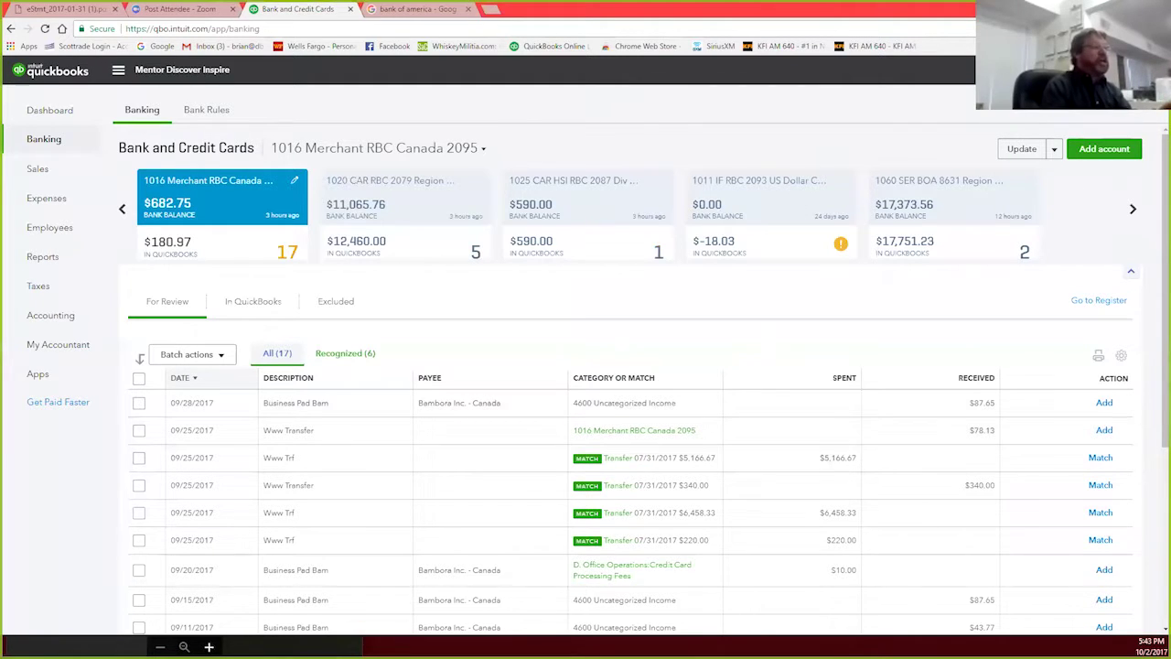
Step: Open the + Create menu in the header to see new transaction types
left_click(1044, 69)
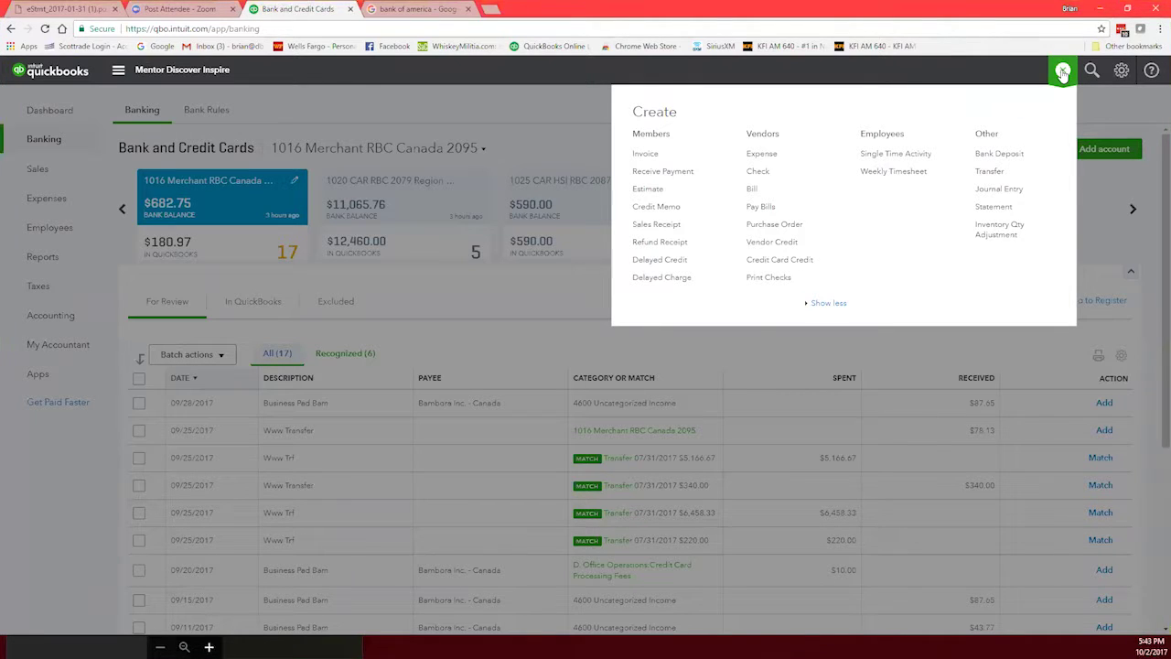
Step: Start a new bank deposit into 1070.4 SWR BOA 7879 and scroll down to the new deposit lines
left_click(1001, 158)
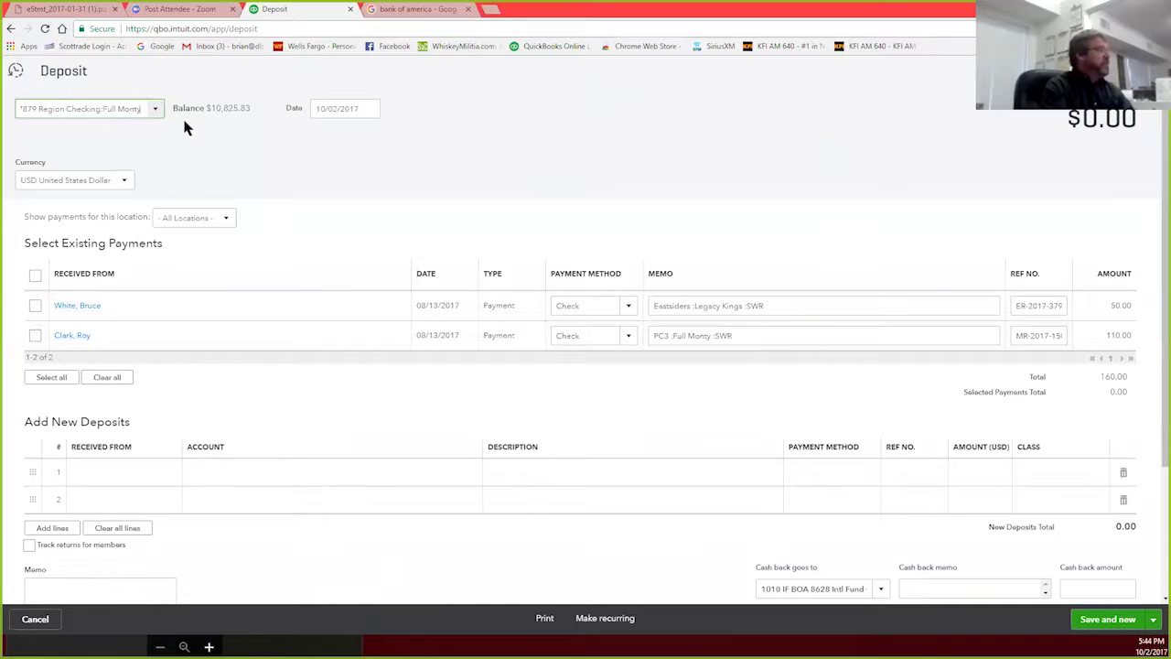
left_click(154, 110)
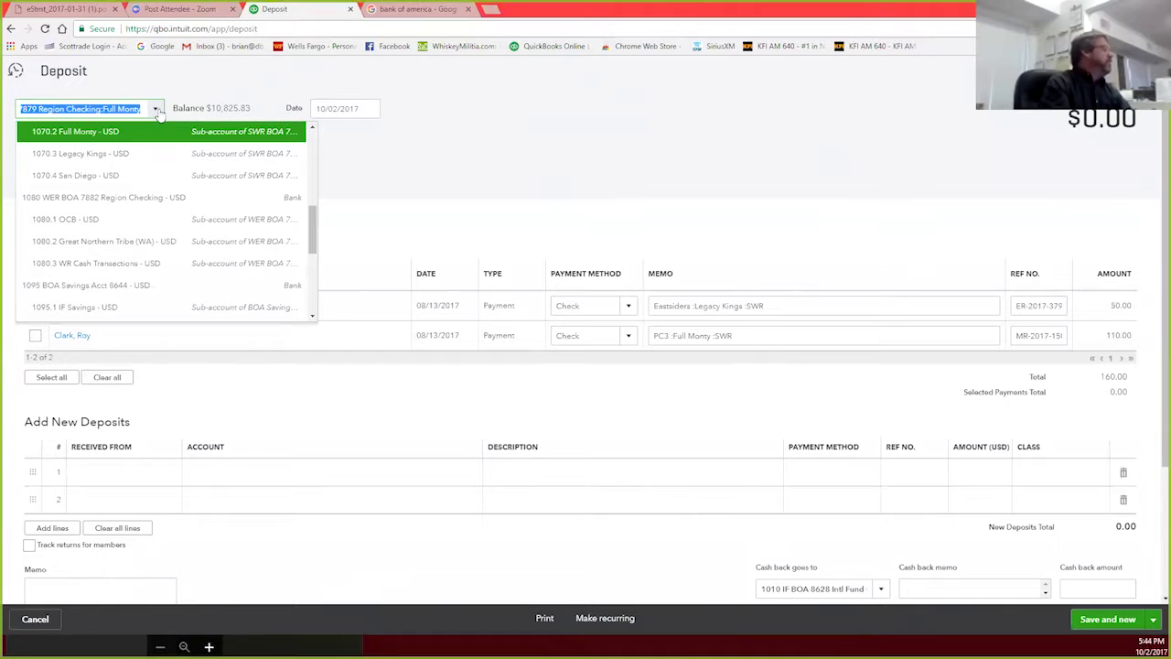
left_click(101, 175)
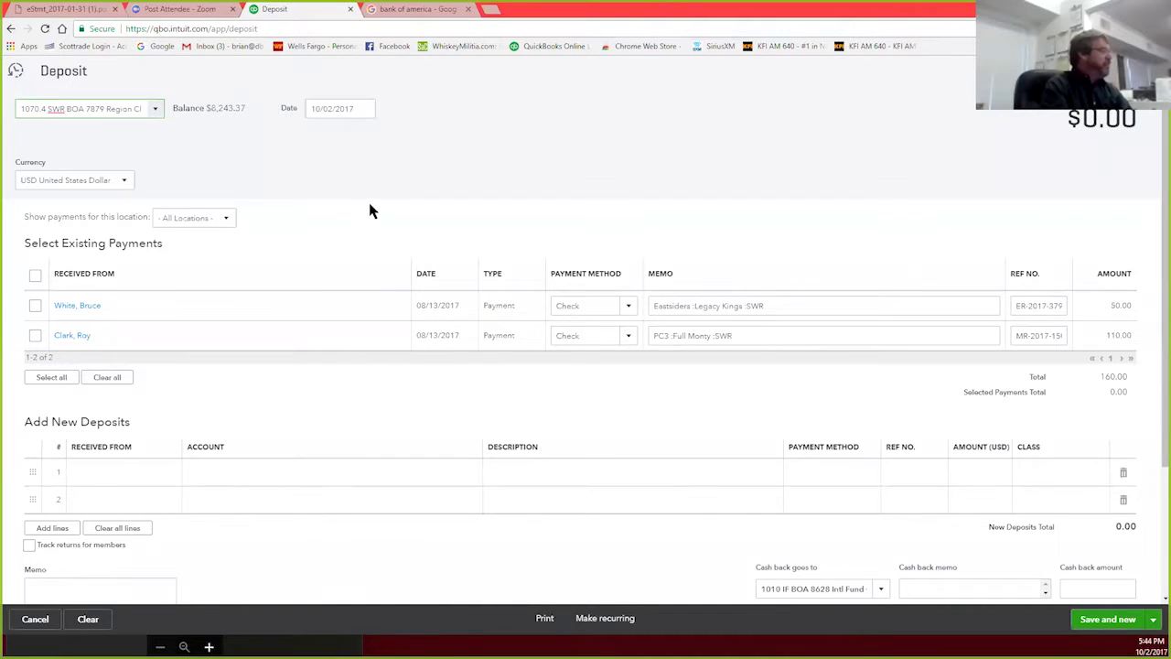
scroll(372, 210, "down", 2)
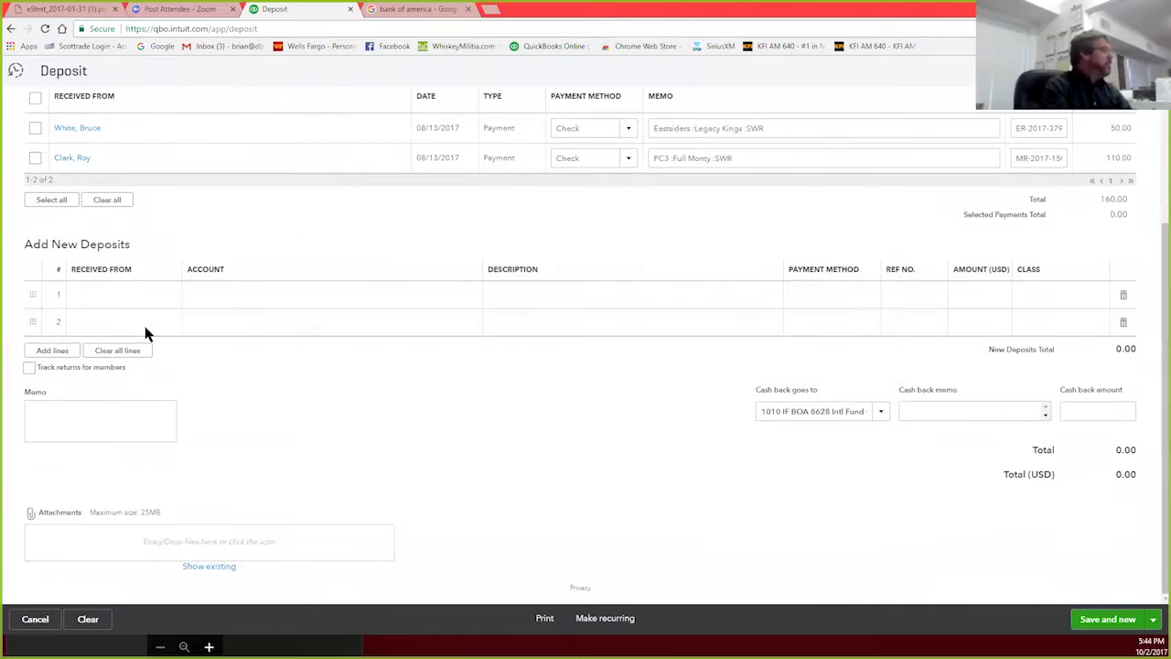
scroll(598, 339, "up", 2)
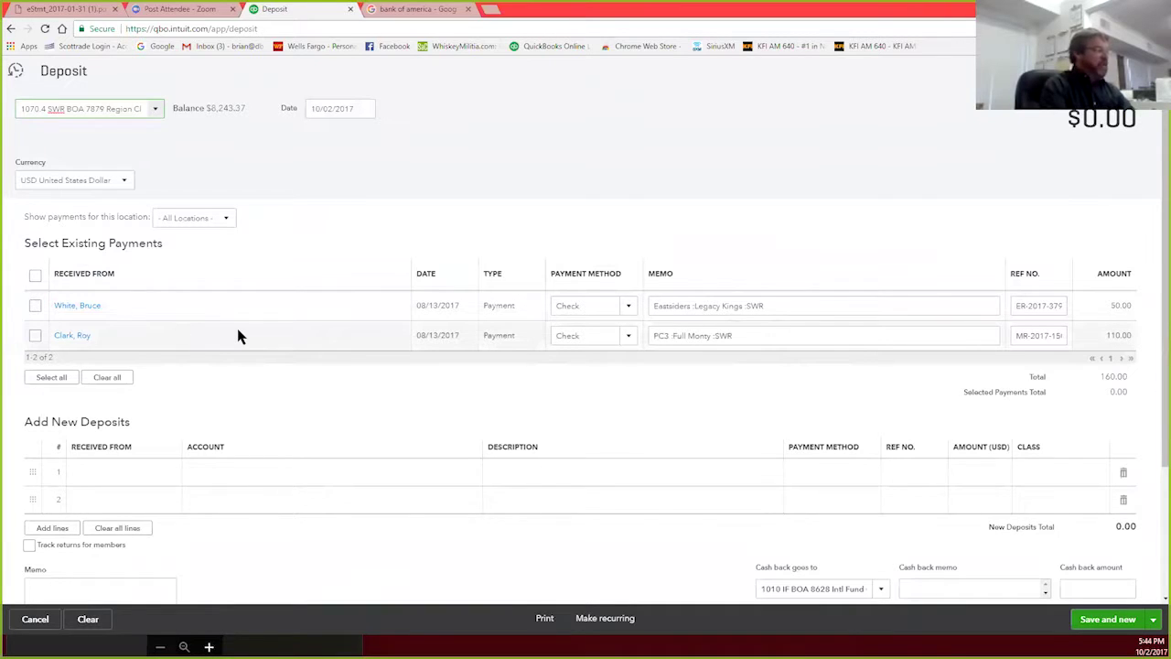
scroll(256, 330, "down", 1)
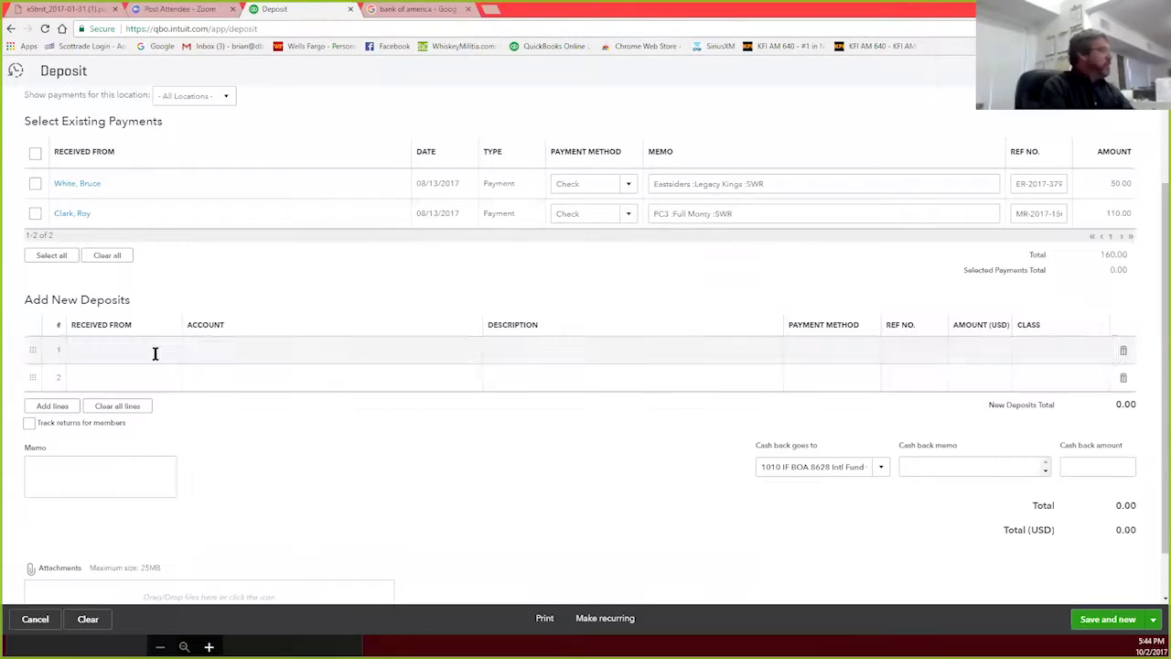
Step: Leave line 1's payer blank and set its account to 4320 Fund Raising Event Income
left_click(154, 354)
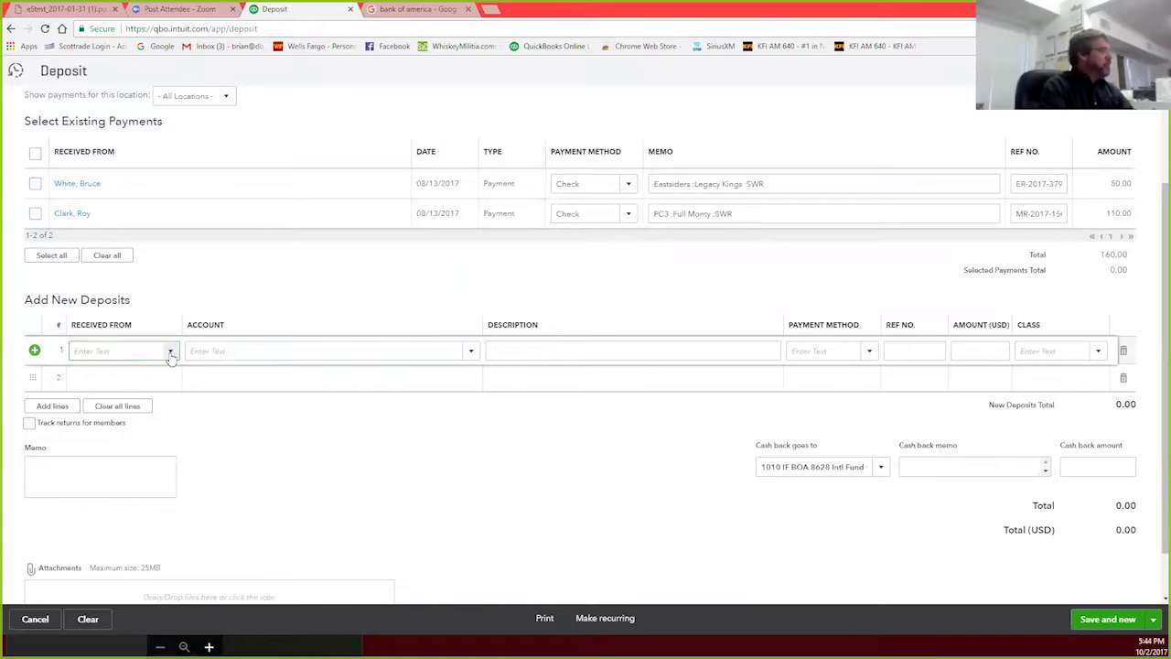
left_click(170, 353)
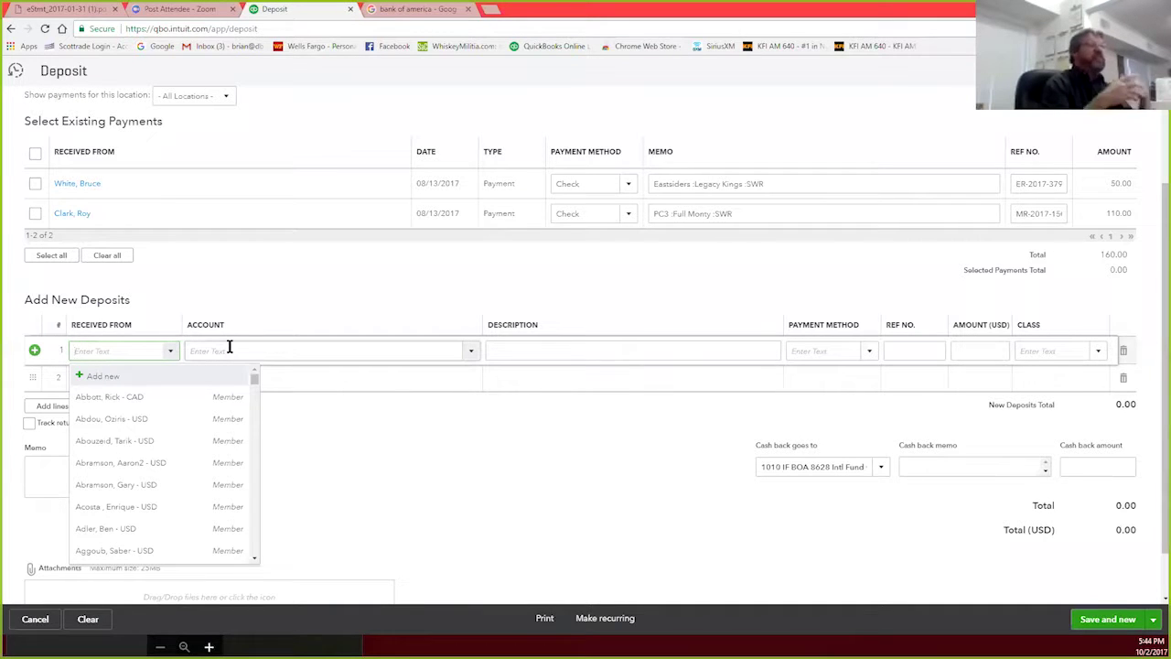
left_click(229, 348)
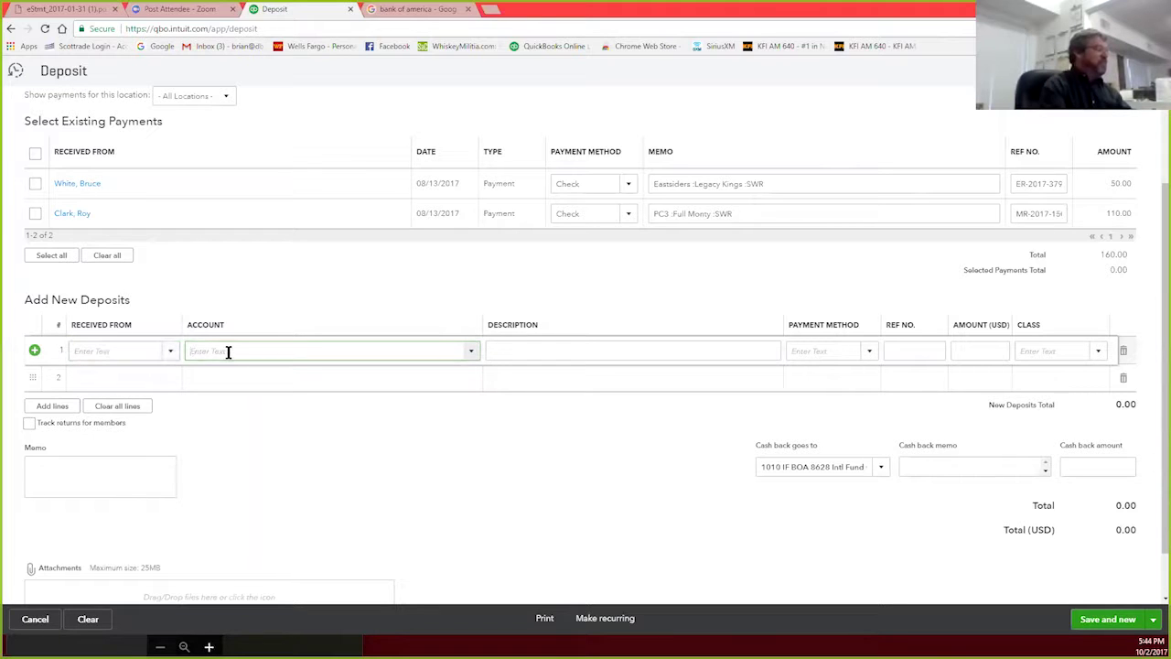
left_click(472, 351)
scroll(323, 506, "down", 5)
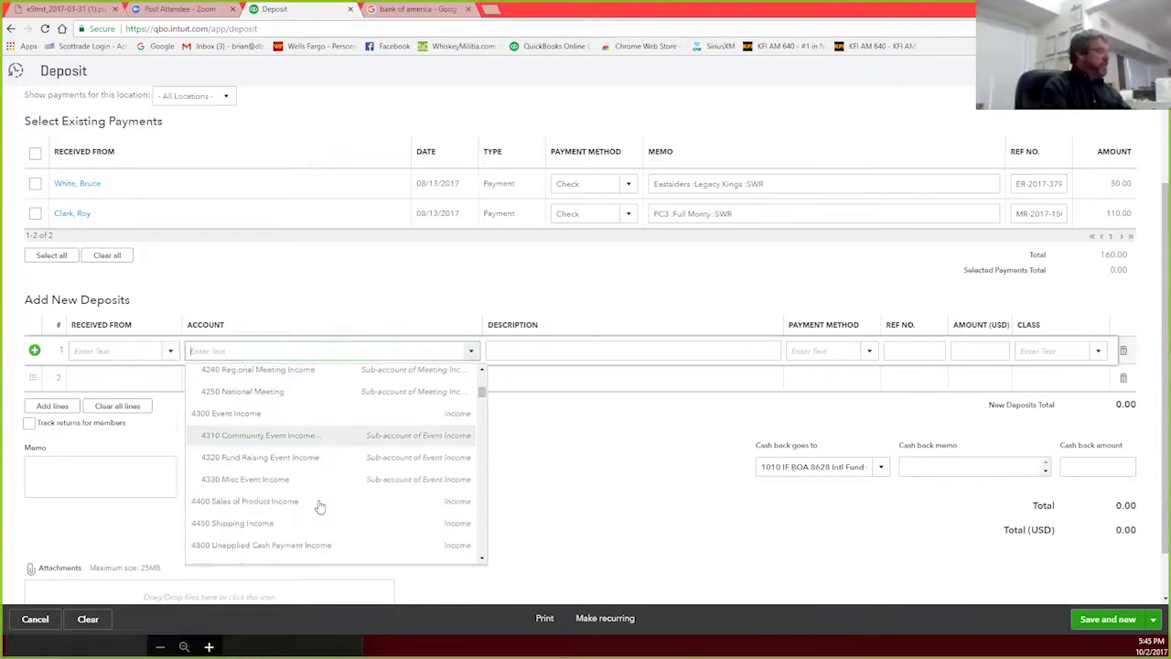
scroll(321, 506, "down", 1)
scroll(320, 494, "up", 6)
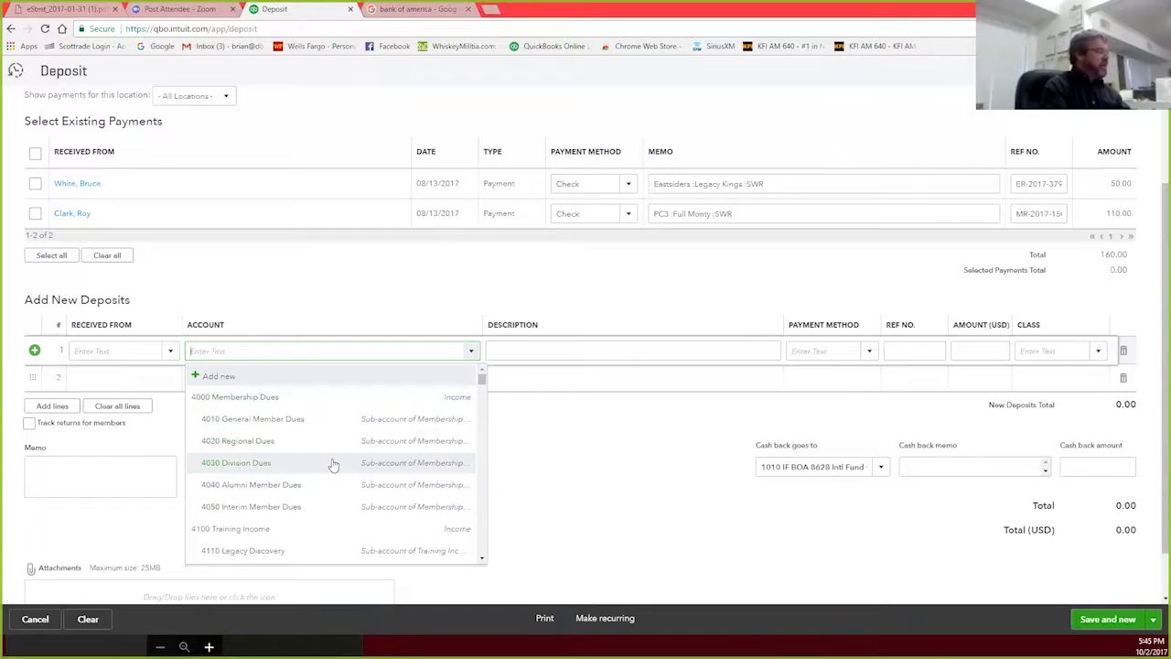
scroll(334, 465, "down", 3)
scroll(334, 464, "down", 5)
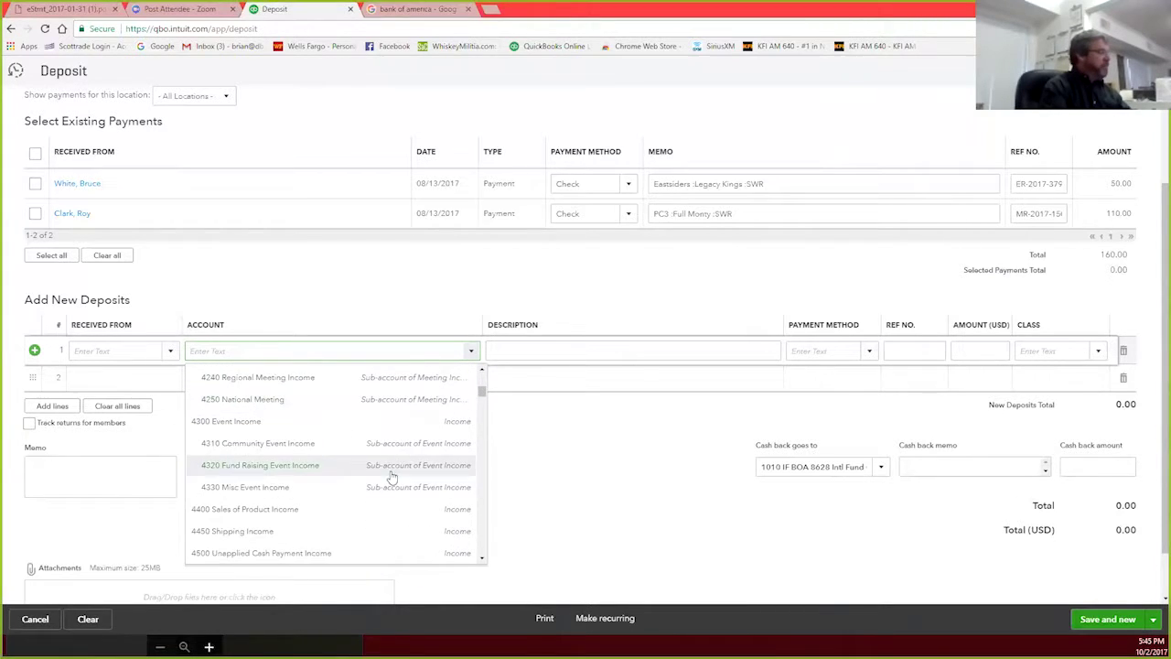
left_click(251, 470)
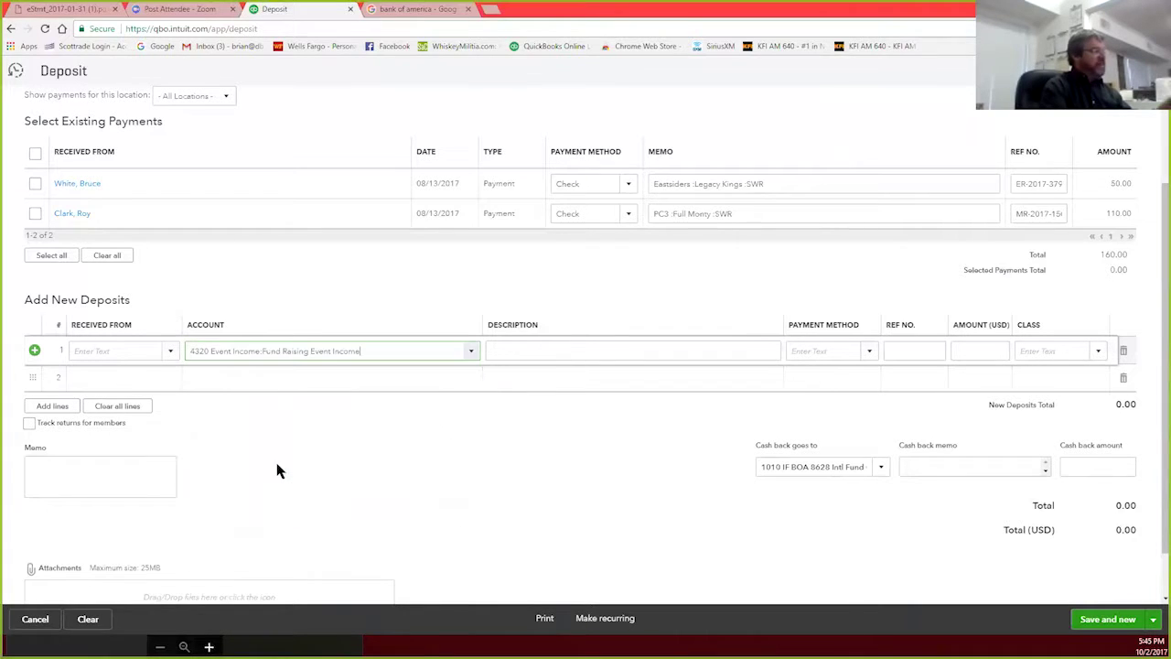
Step: Describe the line as 'Serenity House Raffle Income' and paste the same text into the memo
left_click(494, 349)
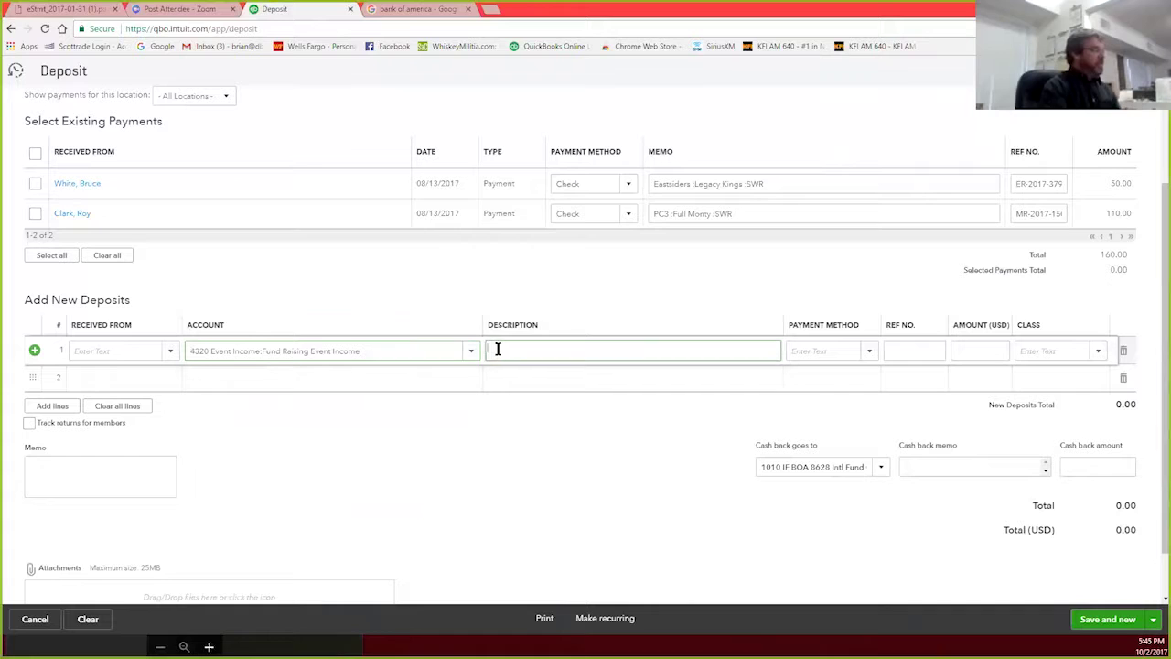
type("Serenity House Raffle Inco")
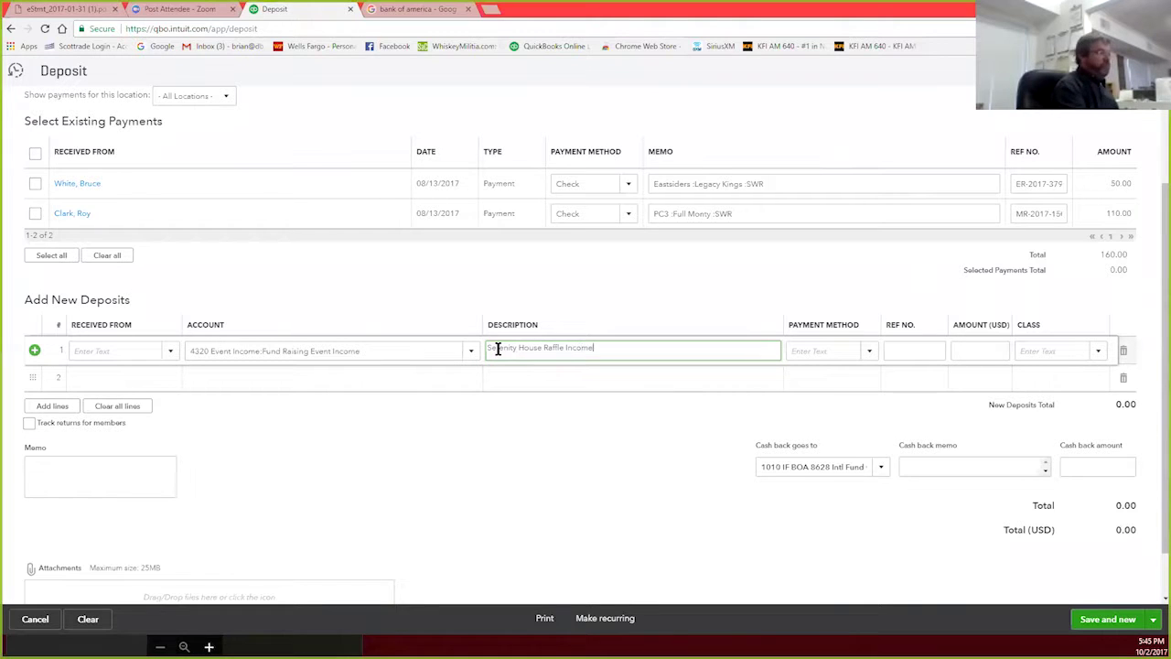
type("me")
left_click_drag(602, 347, 486, 348)
key("ctrl+c")
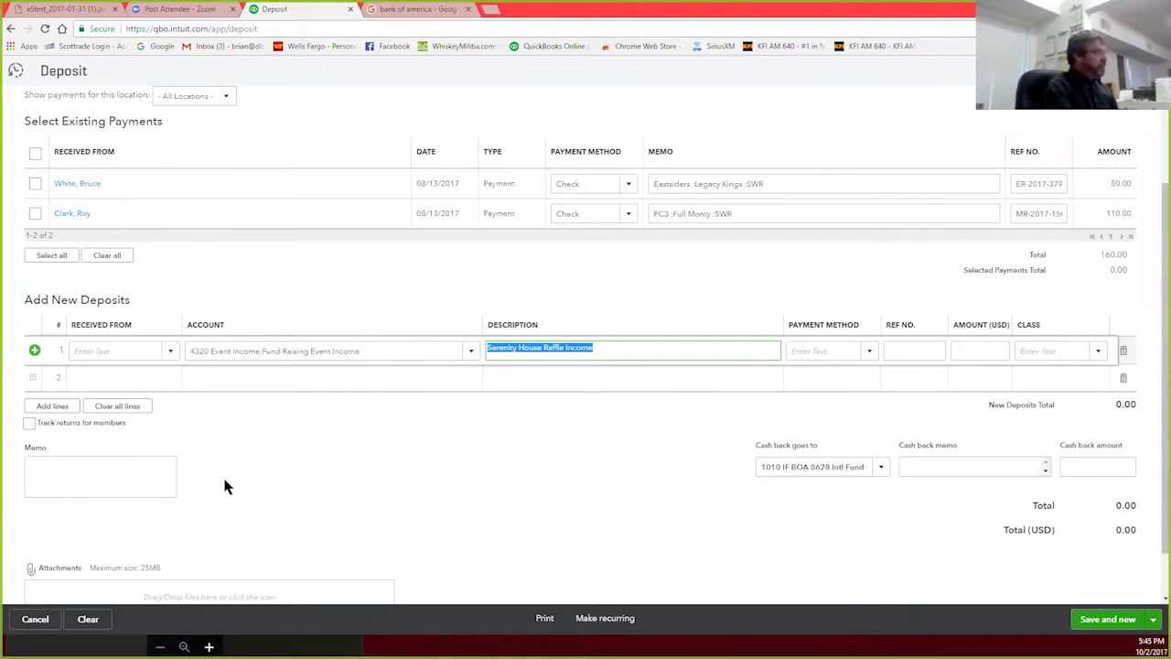
left_click(138, 467)
key("ctrl+v")
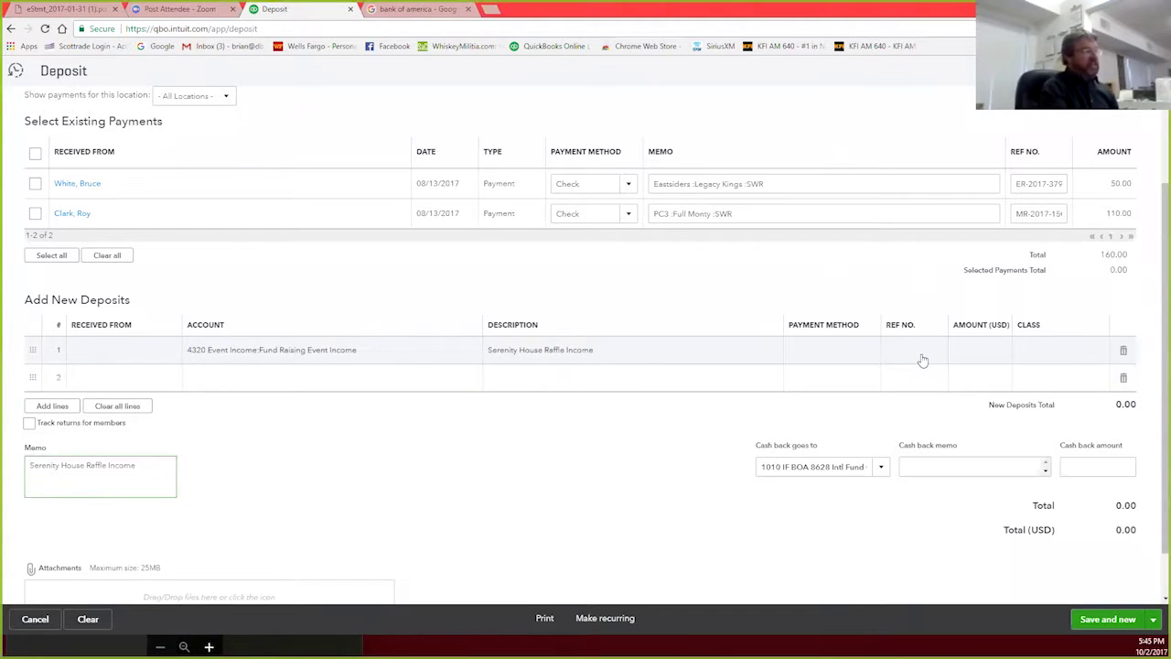
Step: Enter 100.00 as the first deposit line's amount
left_click(977, 349)
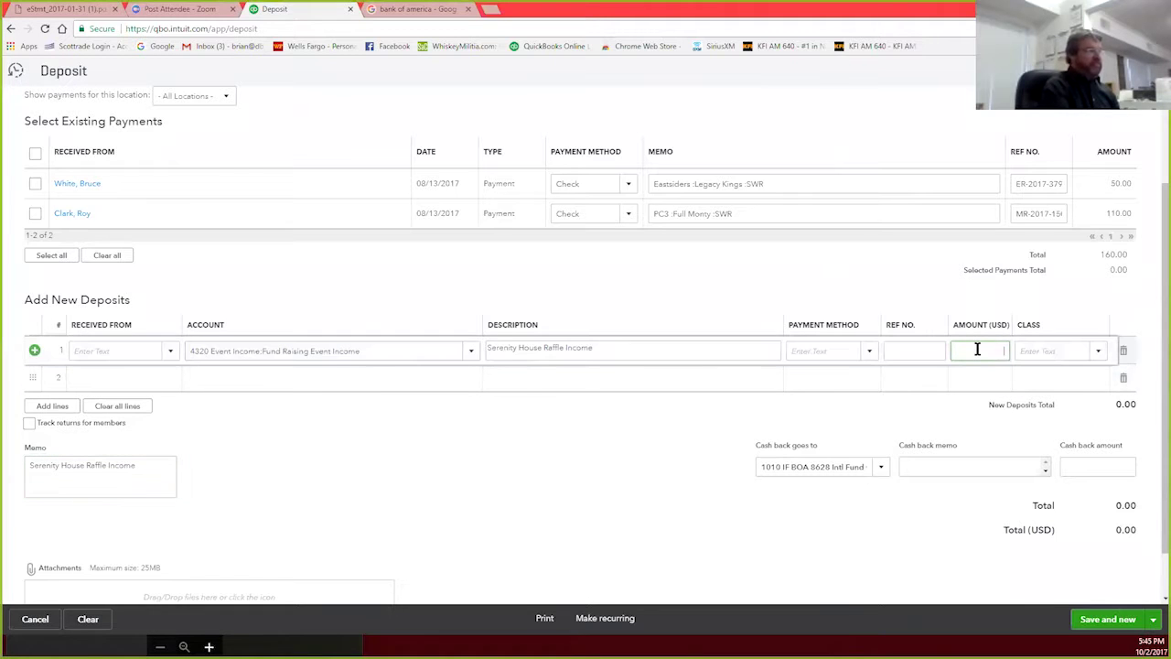
type("100")
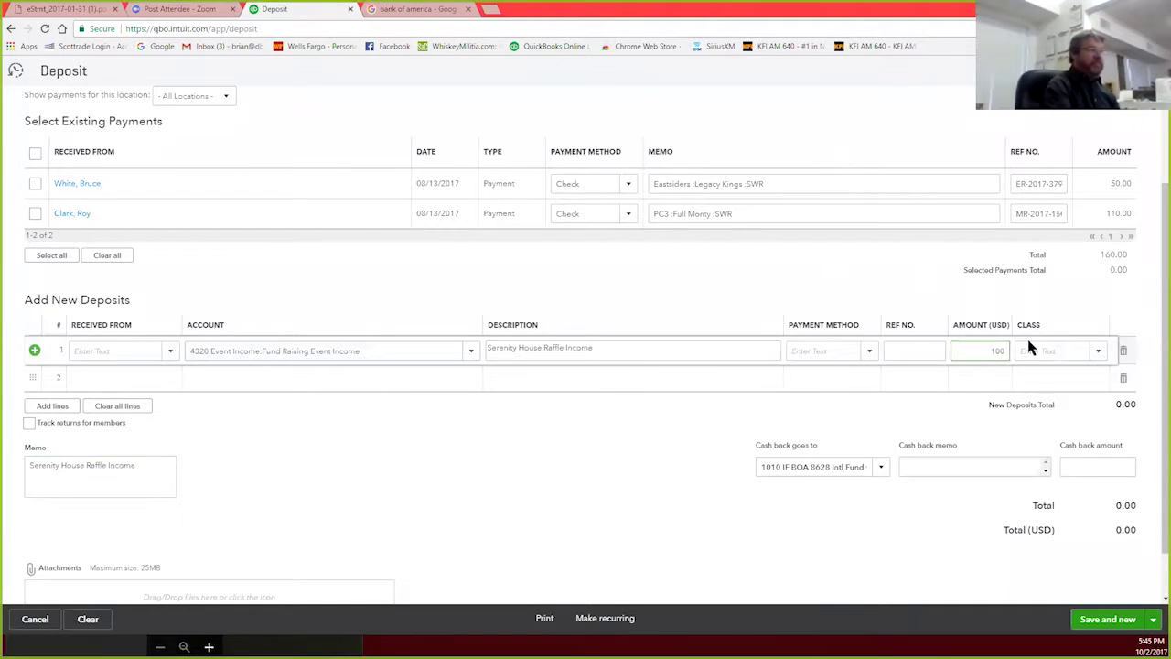
left_click(1098, 355)
Step: Assign the SWR General:Div San Diego class to the deposit line
left_click(1098, 356)
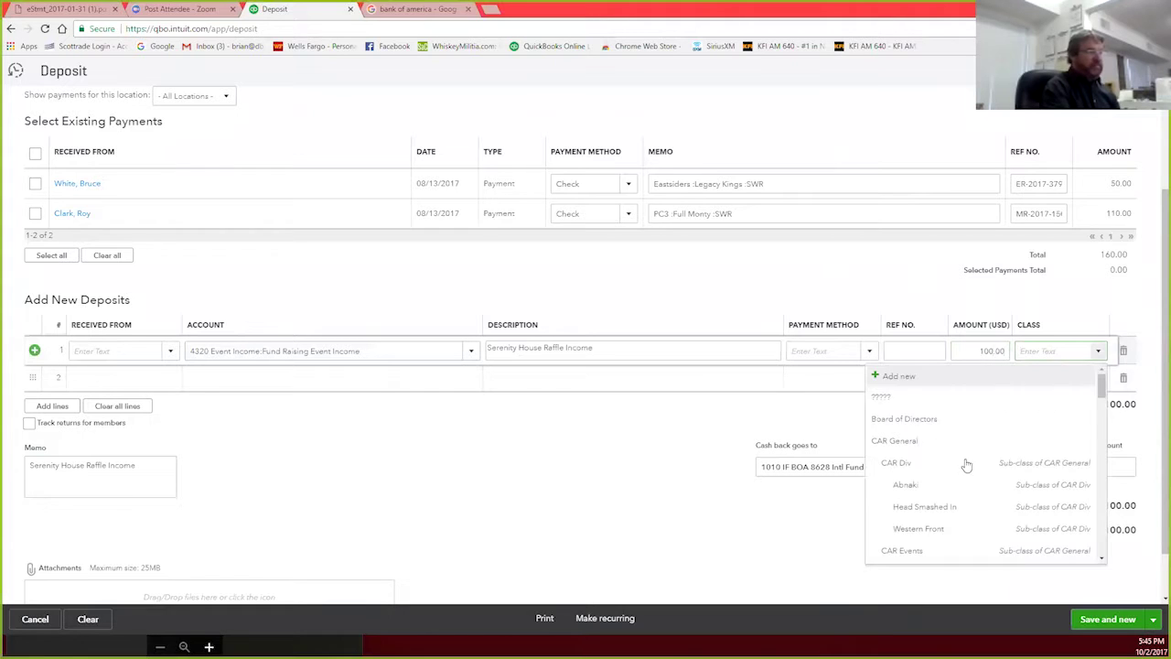
scroll(956, 471, "down", 5)
scroll(956, 479, "down", 1)
scroll(959, 478, "up", 3)
scroll(962, 478, "down", 3)
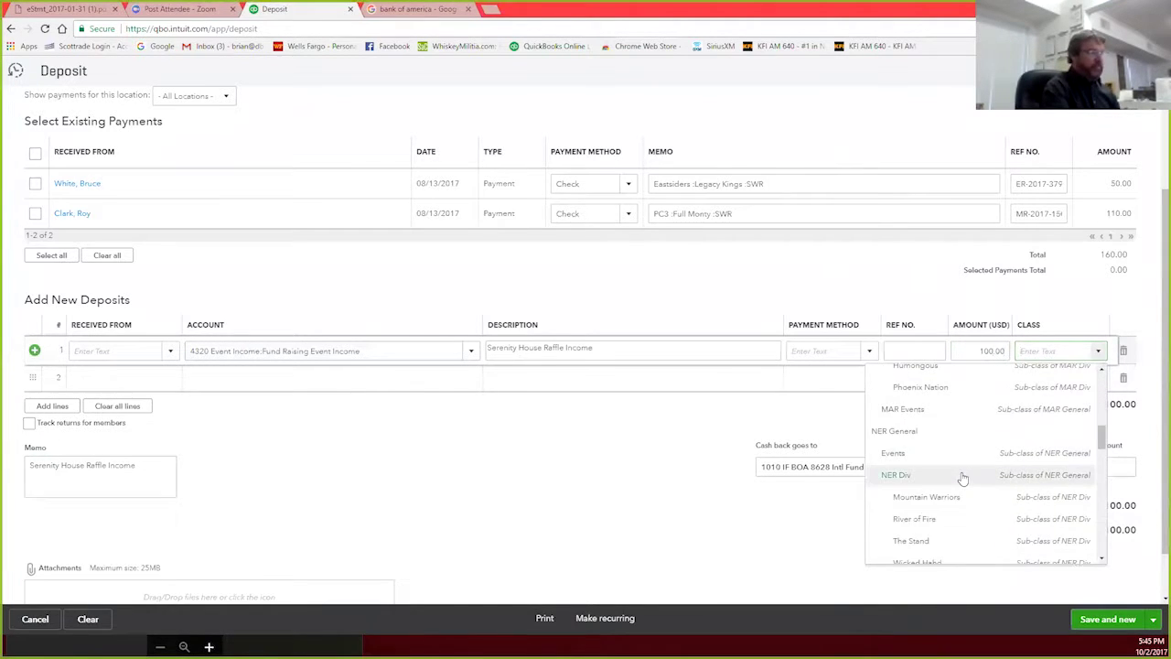
scroll(963, 478, "down", 4)
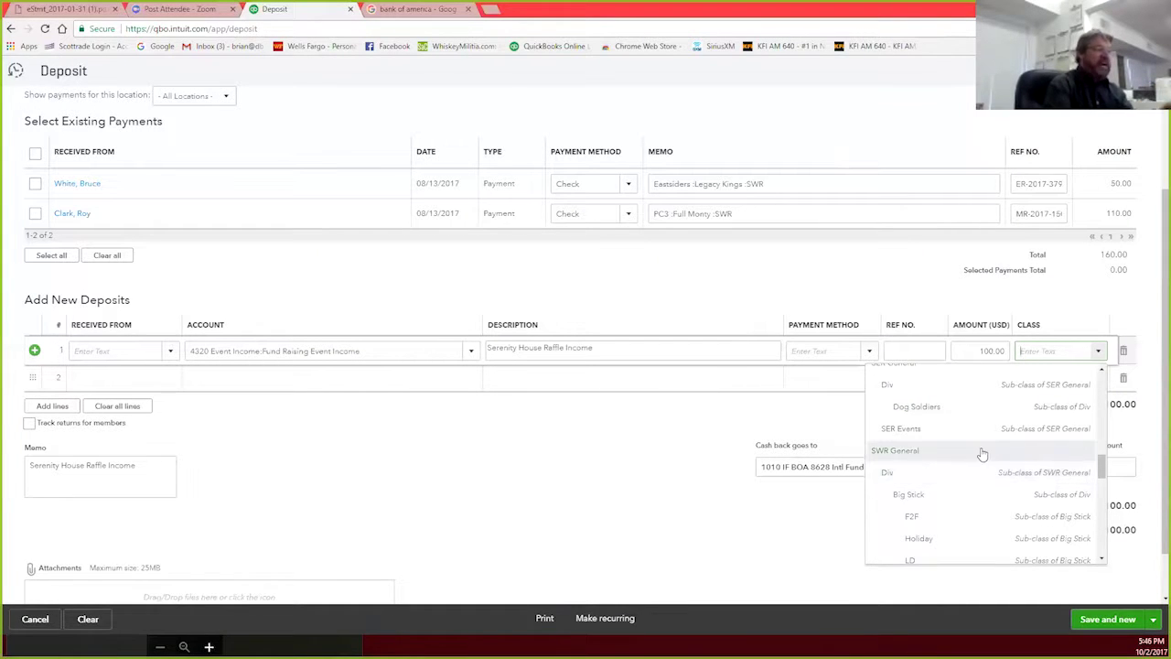
scroll(982, 454, "down", 3)
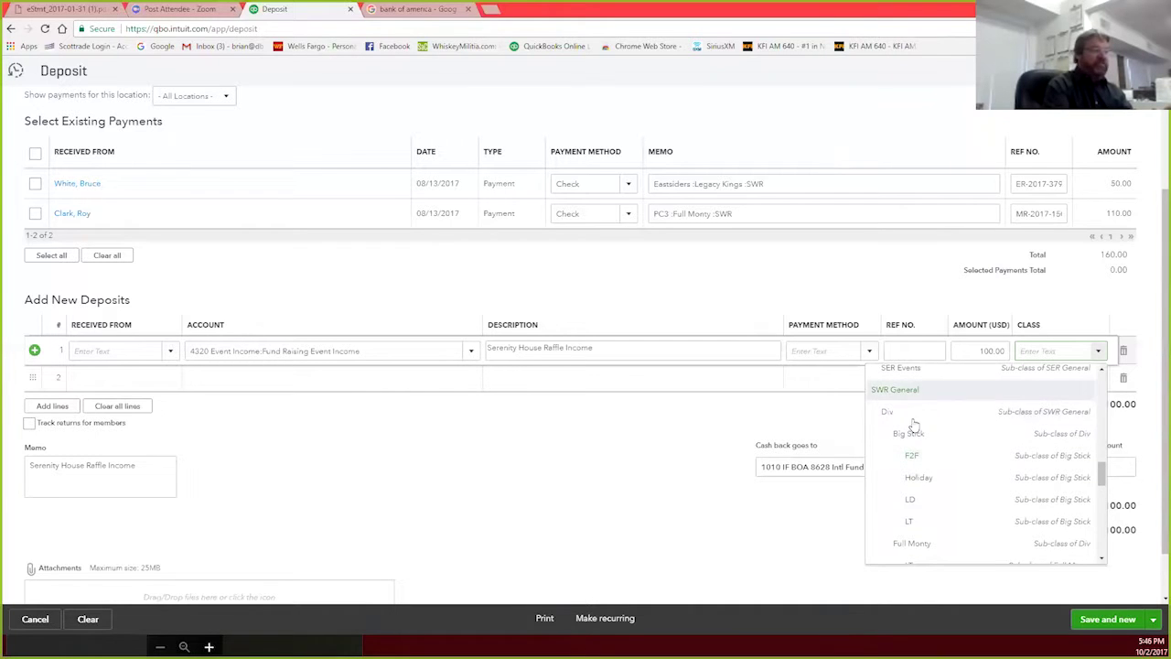
scroll(962, 440, "down", 5)
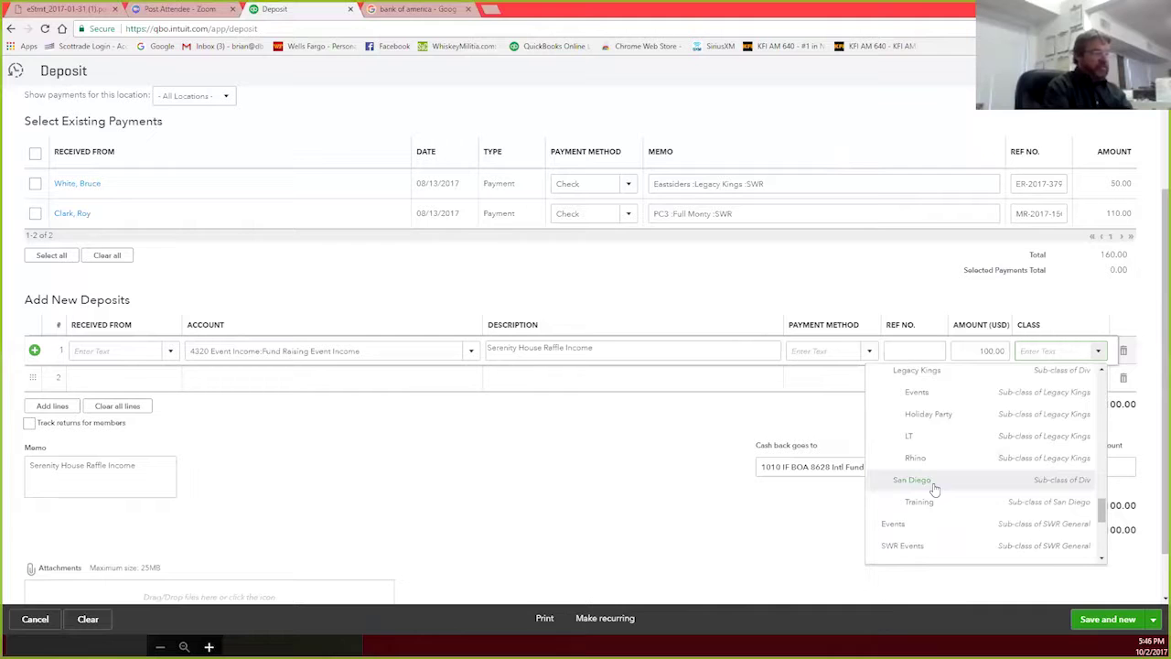
scroll(976, 484, "down", 4)
scroll(989, 502, "down", 2)
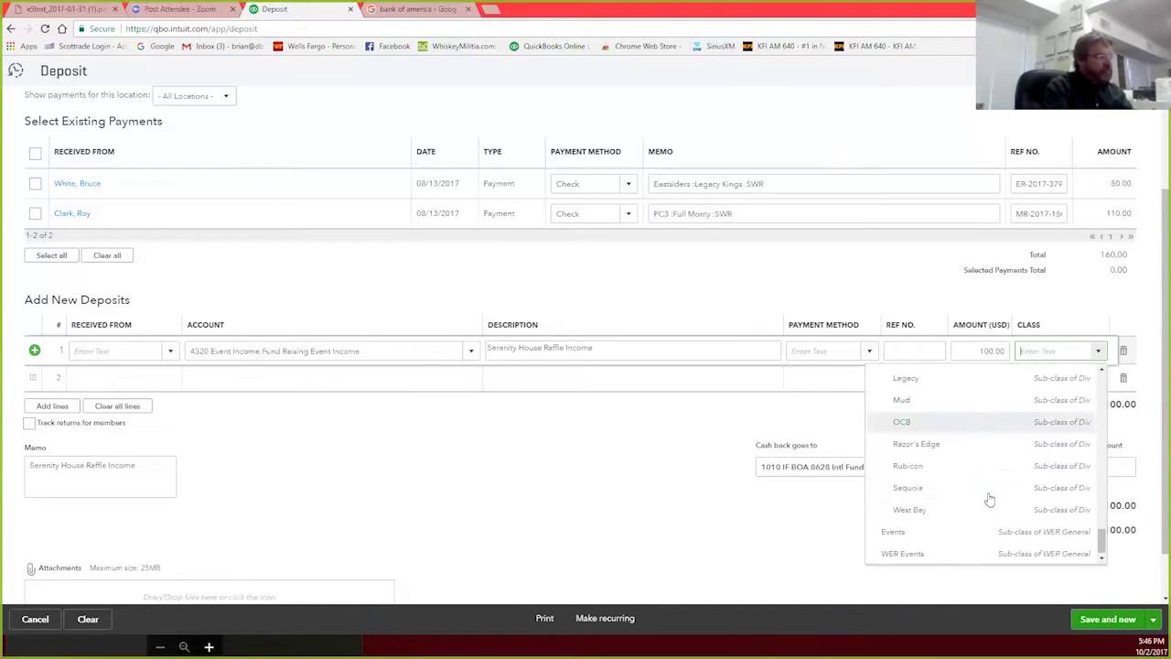
scroll(989, 501, "up", 4)
scroll(989, 498, "up", 8)
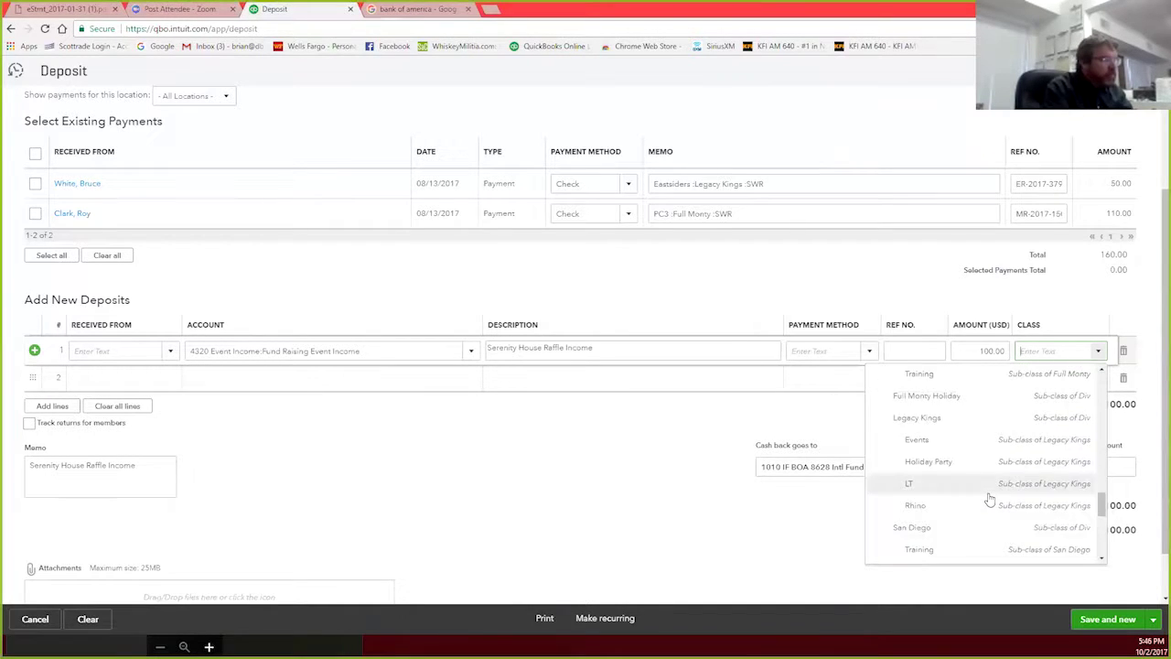
scroll(989, 499, "up", 8)
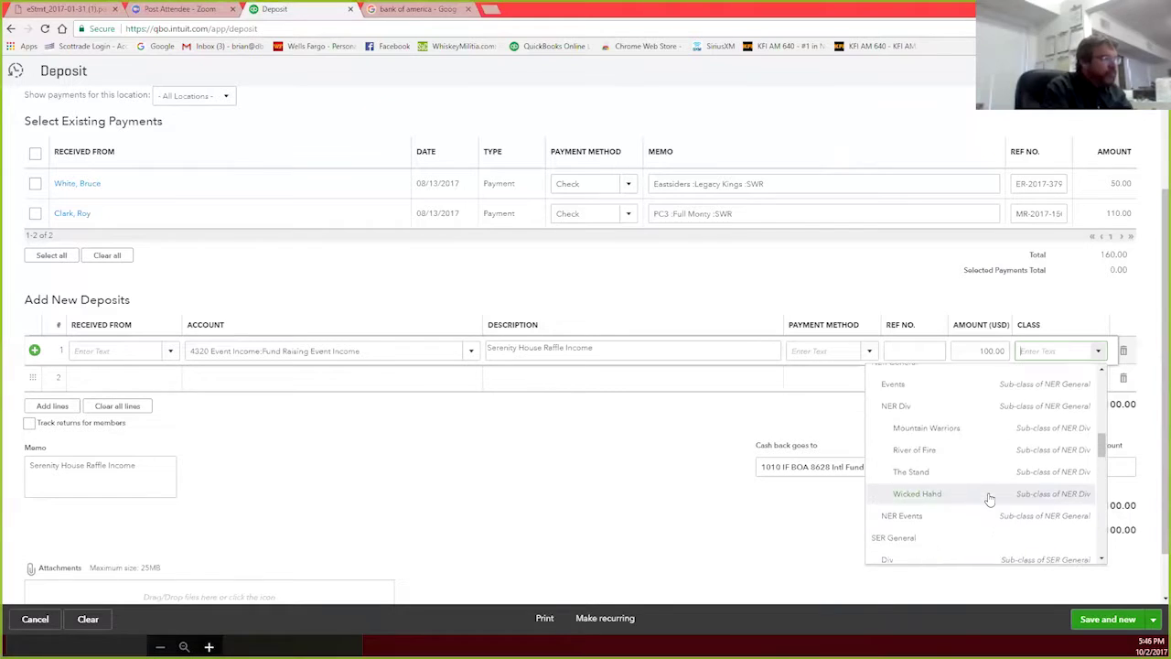
scroll(989, 498, "down", 8)
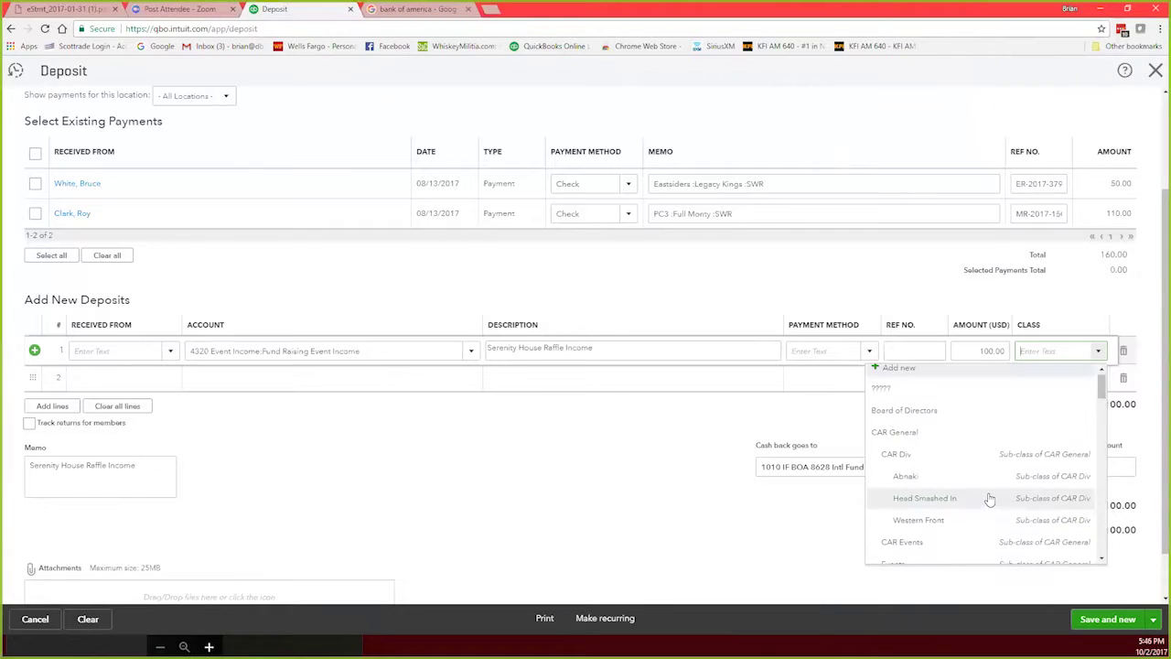
scroll(989, 498, "down", 8)
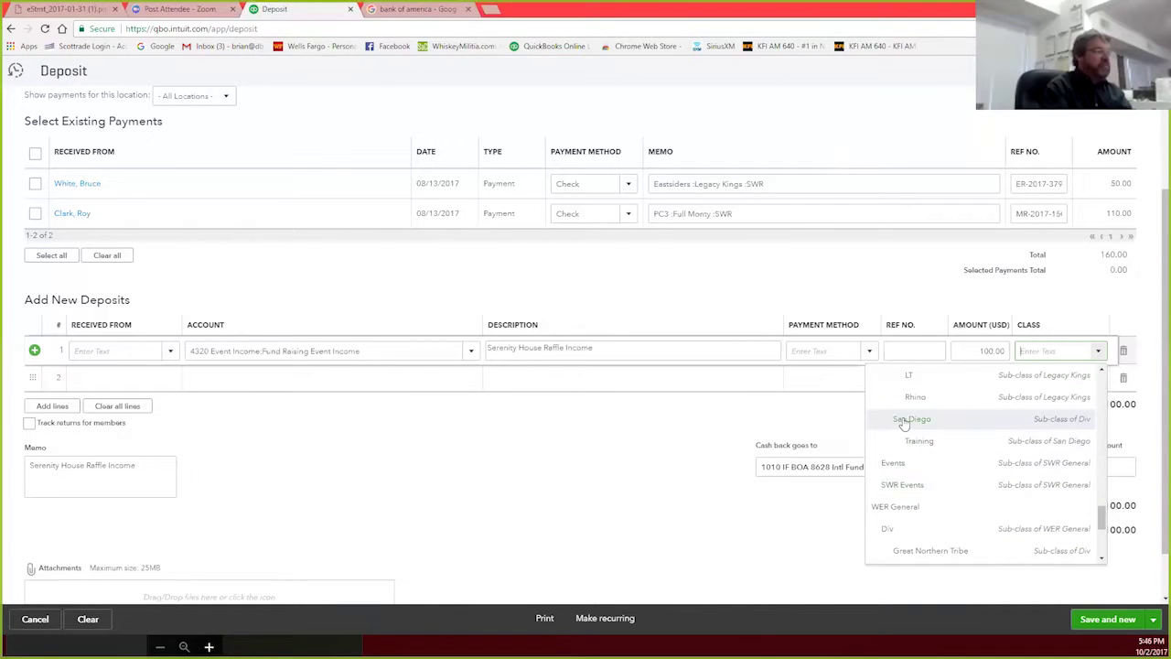
left_click(985, 536)
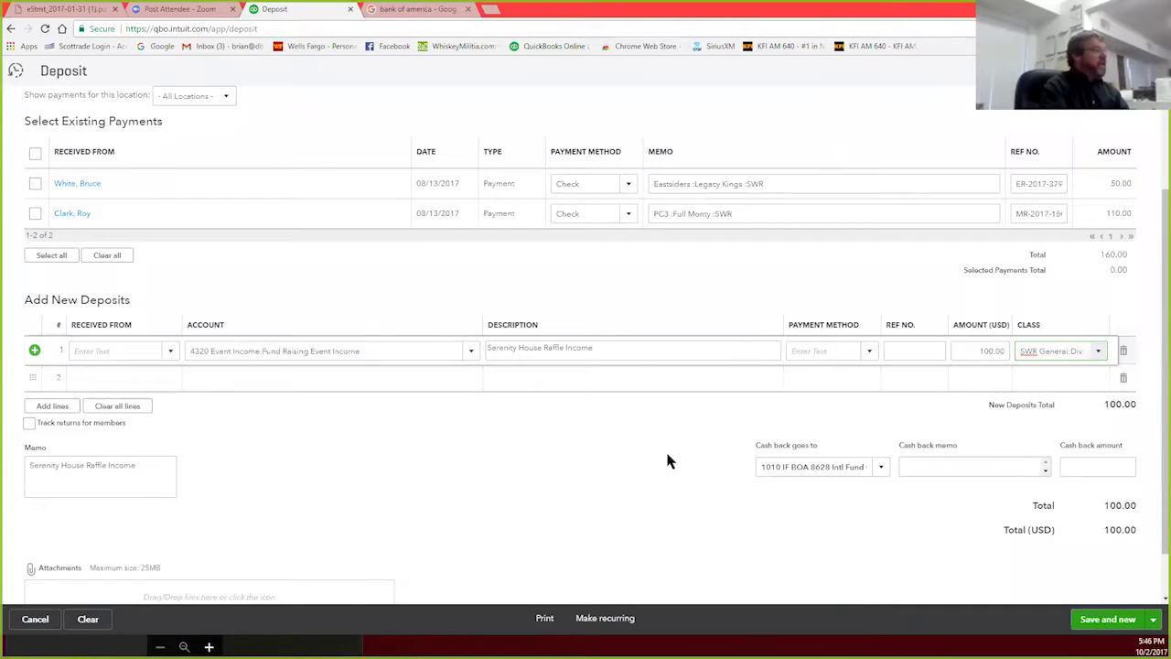
scroll(667, 461, "up", 2)
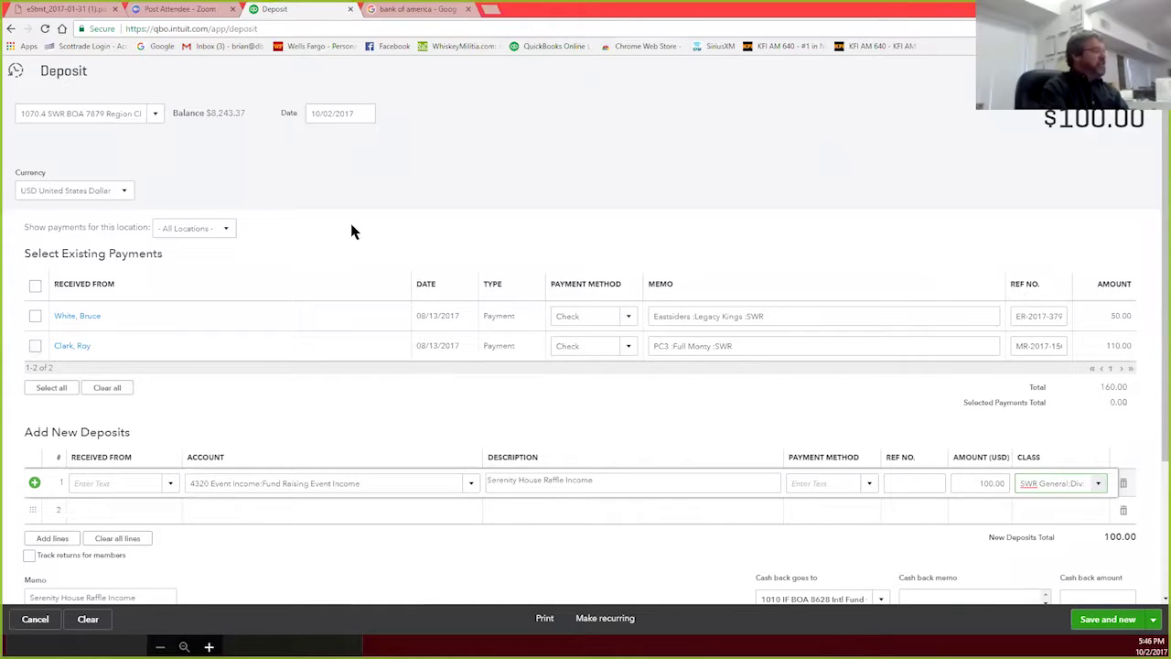
Step: Check the deposit's bank account without changing it, then review the raffle deposit lines
left_click(155, 113)
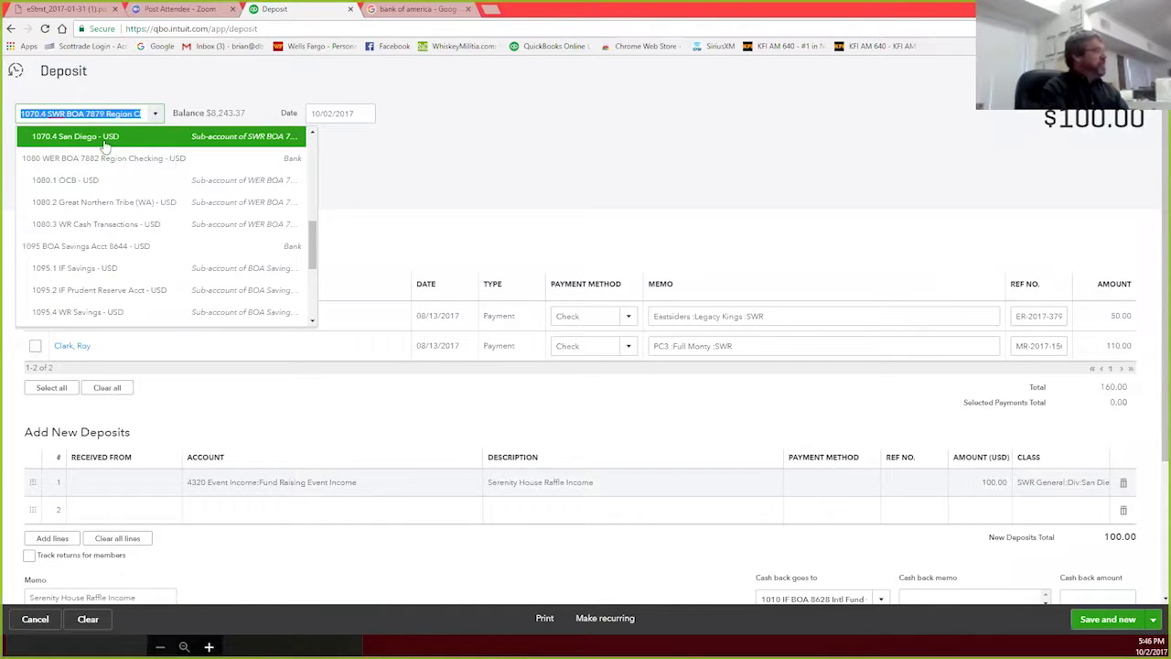
left_click(704, 174)
scroll(886, 343, "down", 1)
scroll(885, 343, "down", 3)
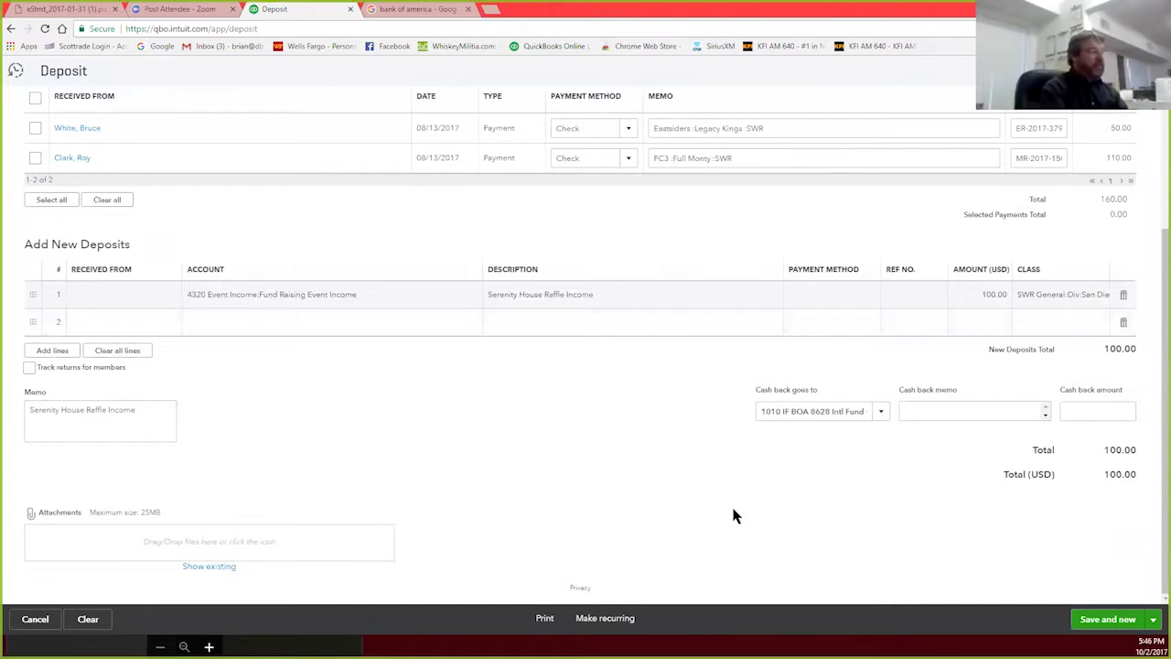
scroll(710, 499, "up", 2)
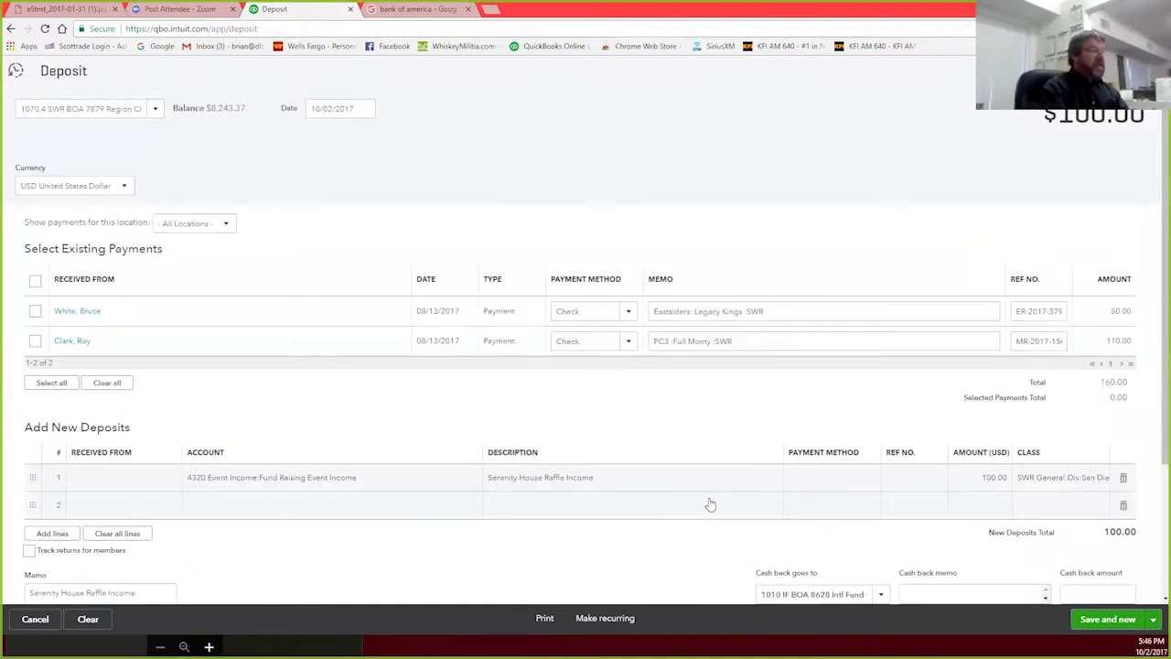
scroll(710, 505, "down", 2)
scroll(710, 504, "up", 1)
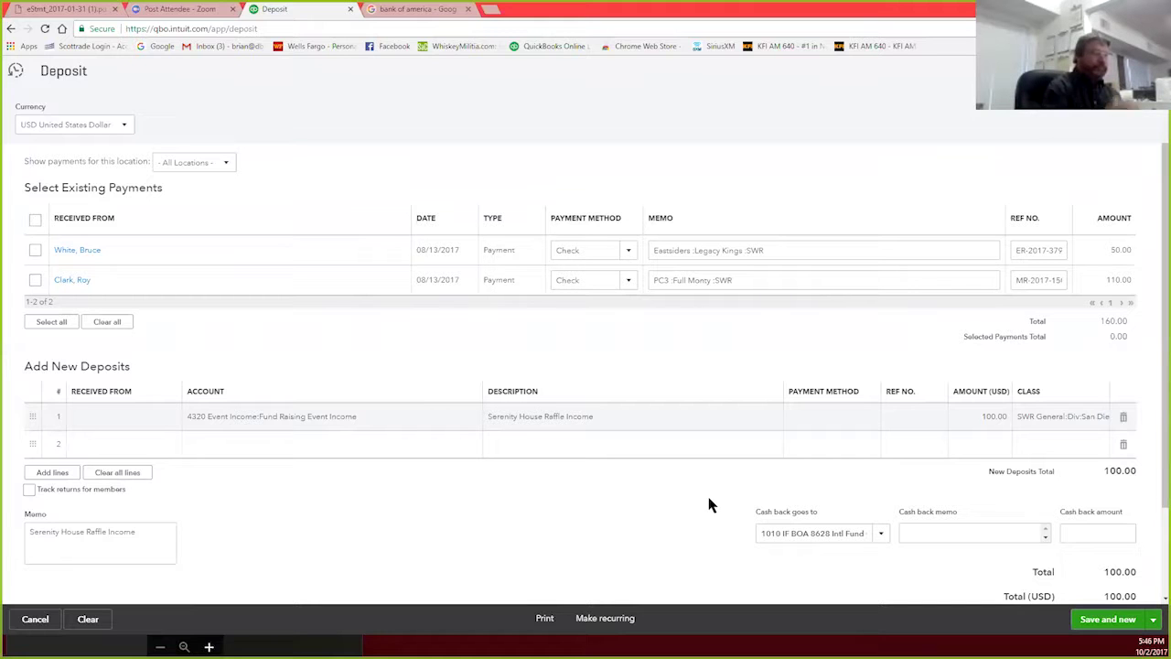
scroll(710, 504, "up", 1)
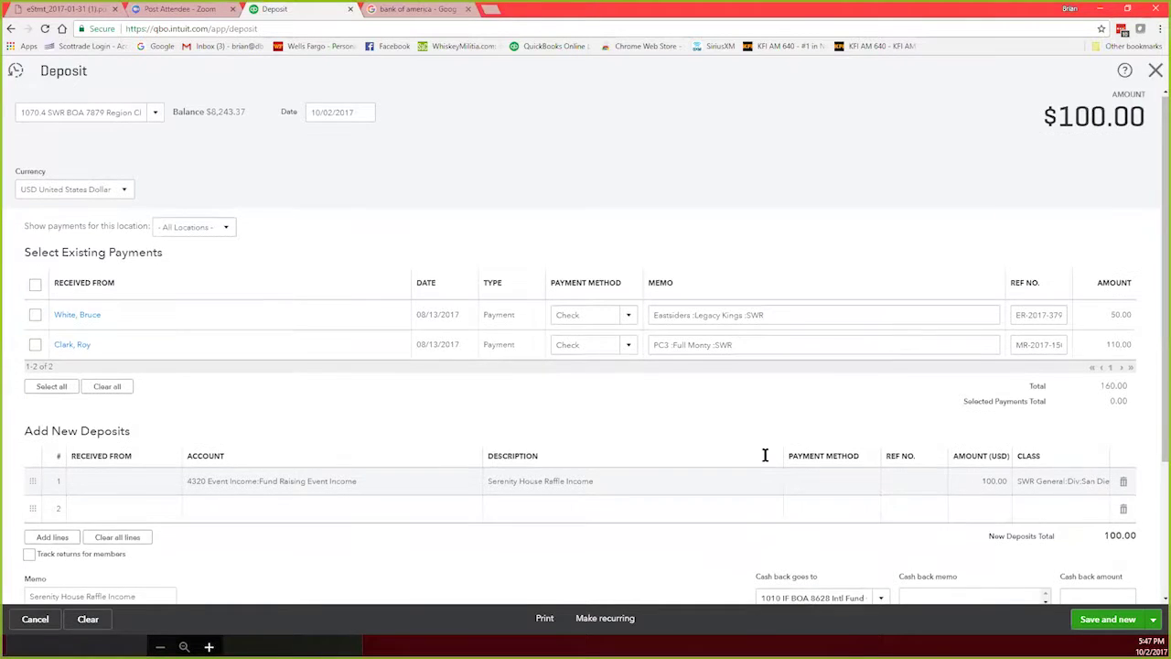
scroll(765, 455, "down", 2)
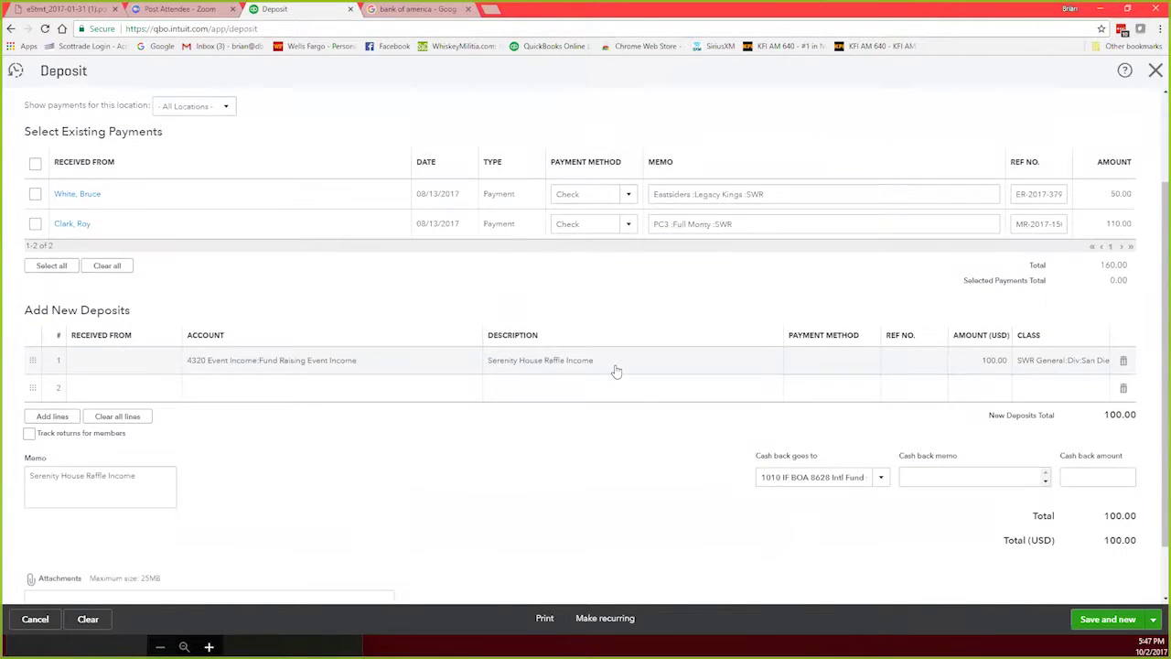
Step: Change the raffle deposit amount to $110.00, save it, and close the deposit form
left_click(977, 361)
type("1")
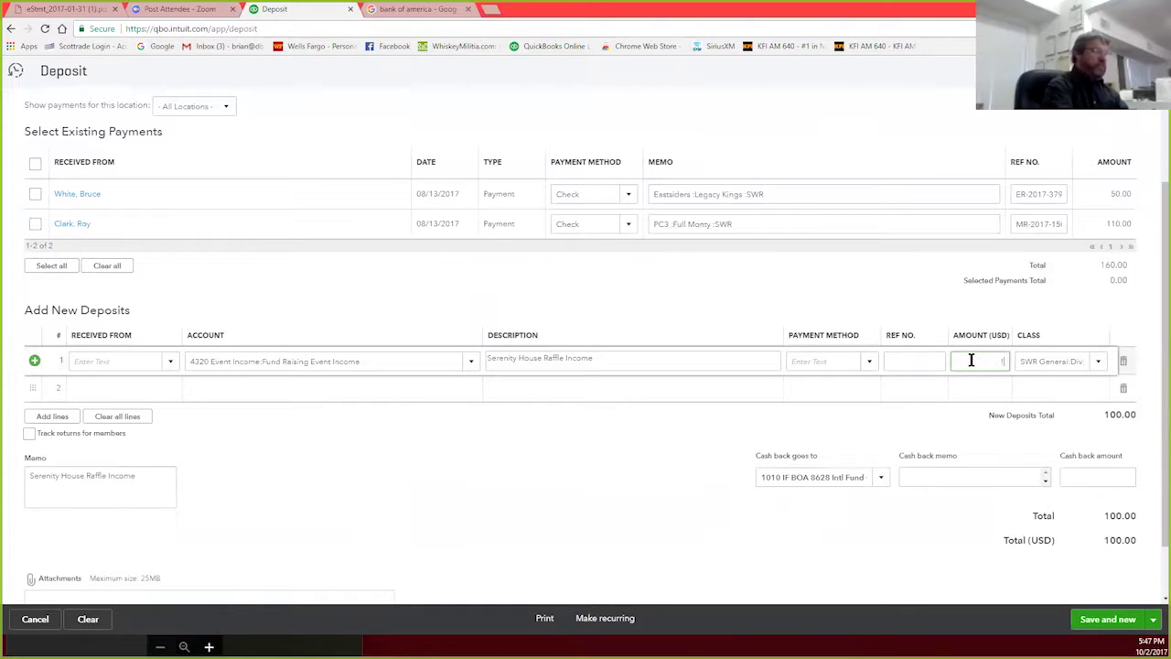
key("BackSpace")
key("BackSpace")
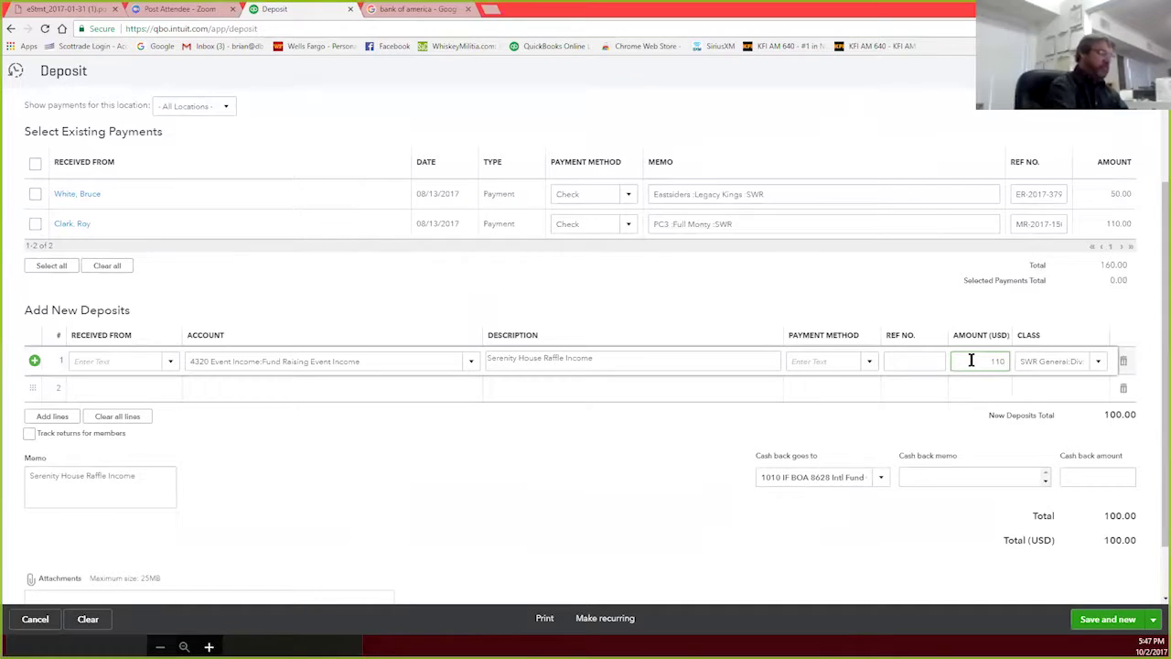
left_click(1098, 621)
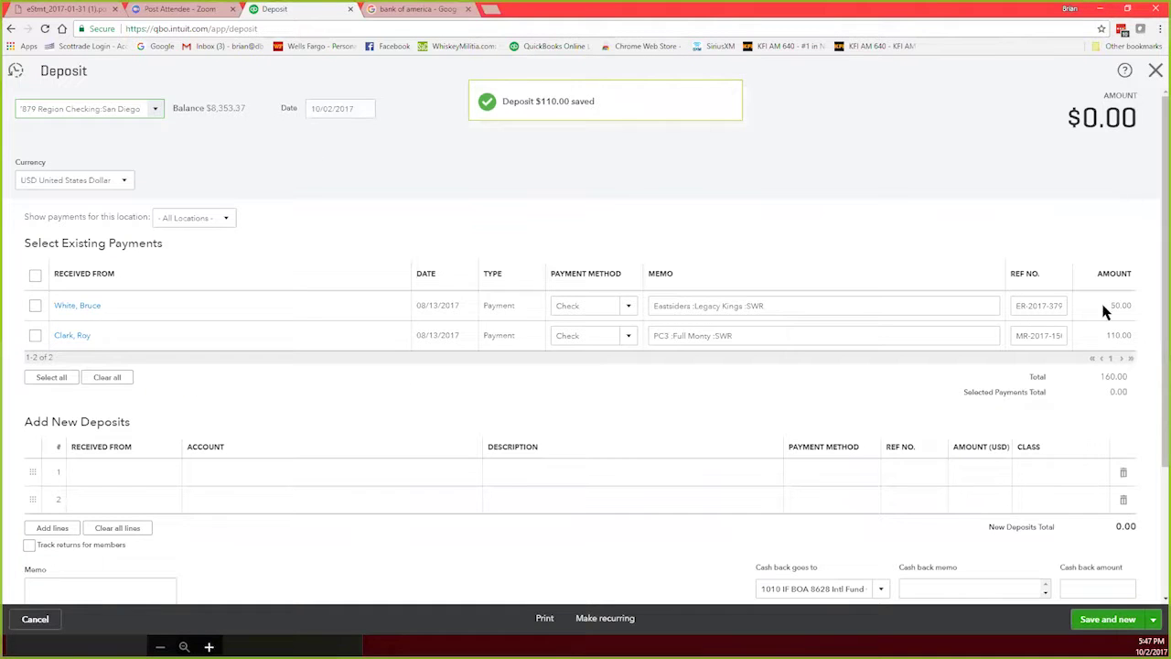
left_click(1156, 71)
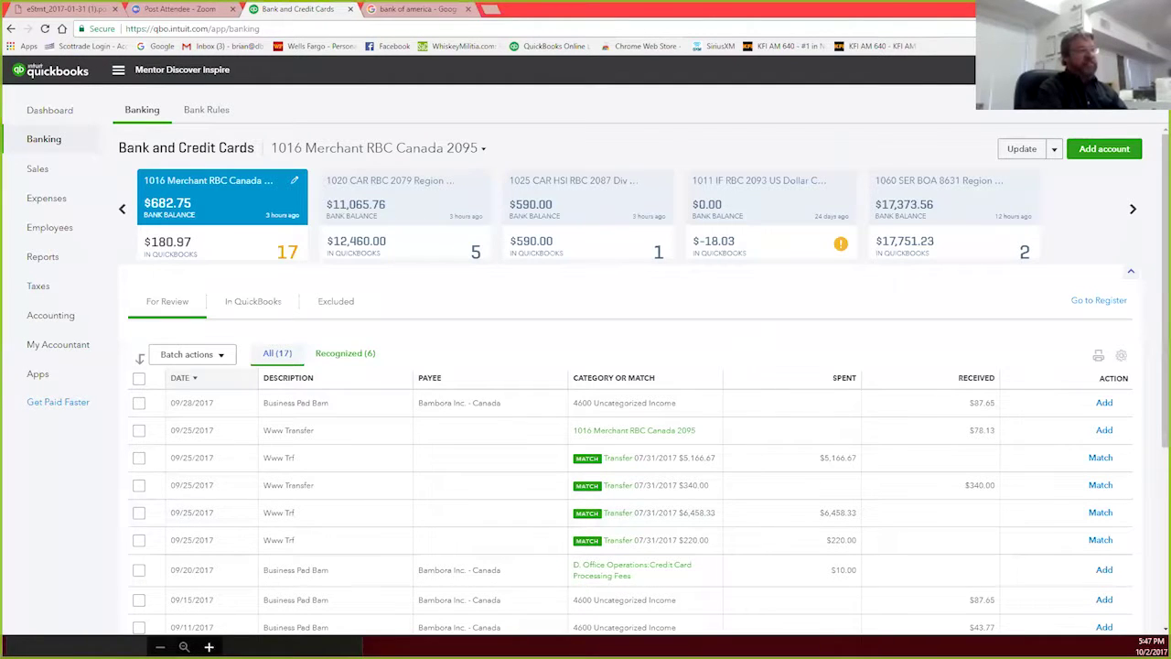
Step: Reopen the saved $110.00 raffle deposit and change its line amount back to $100.00
left_click(1004, 71)
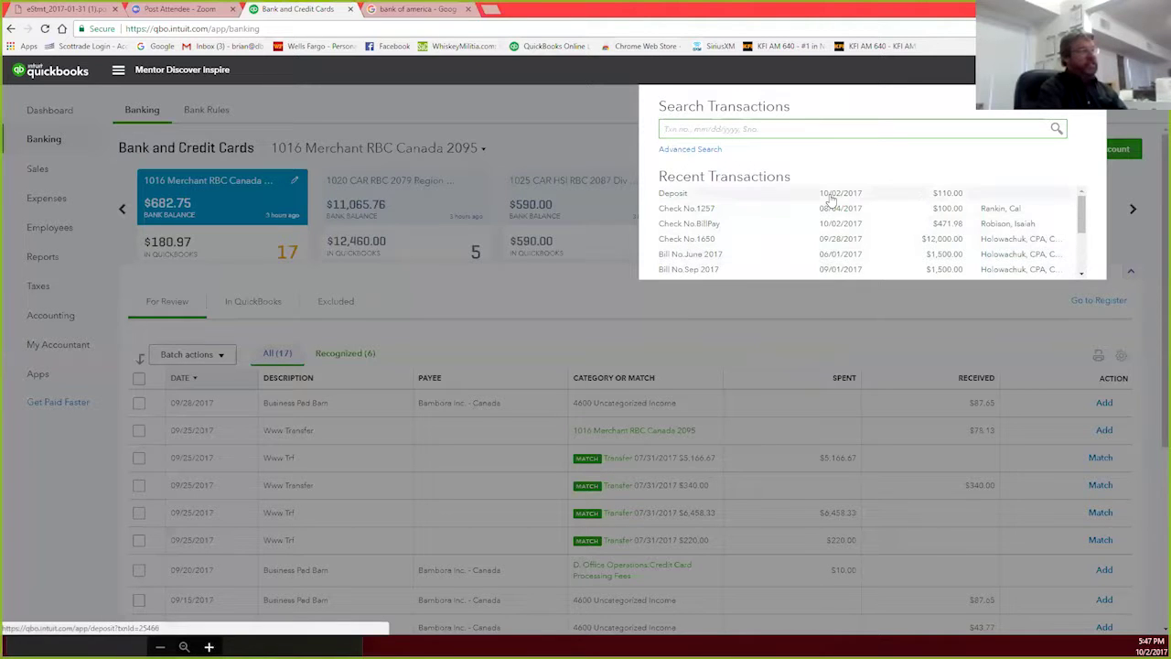
left_click(831, 196)
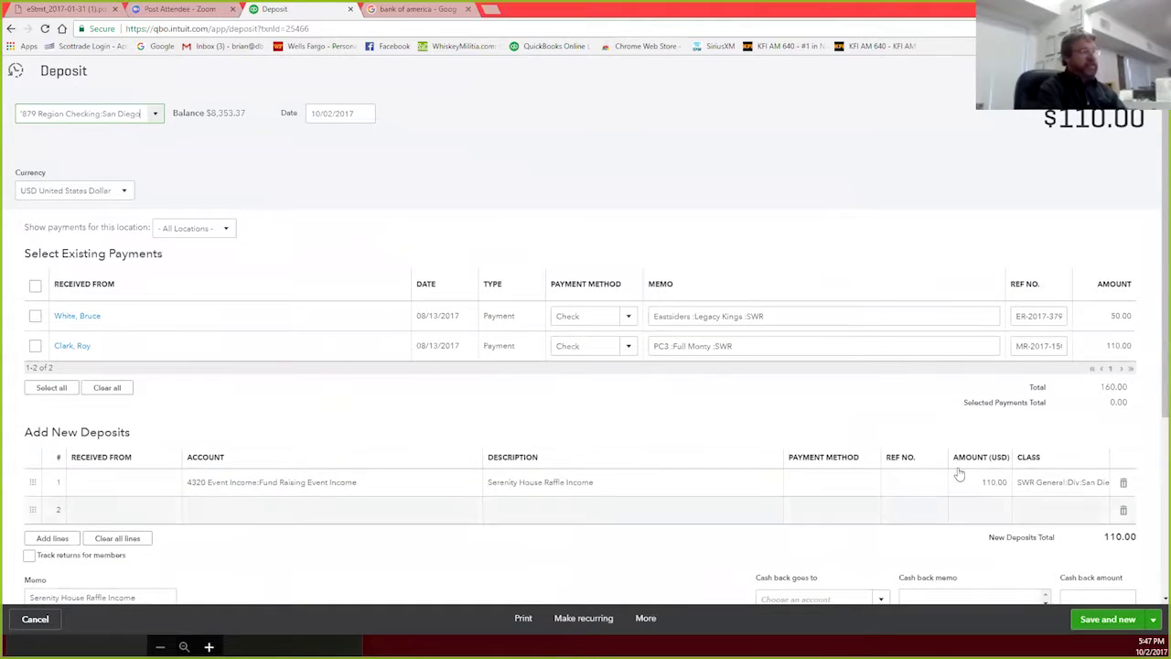
left_click(988, 485)
left_click(995, 483)
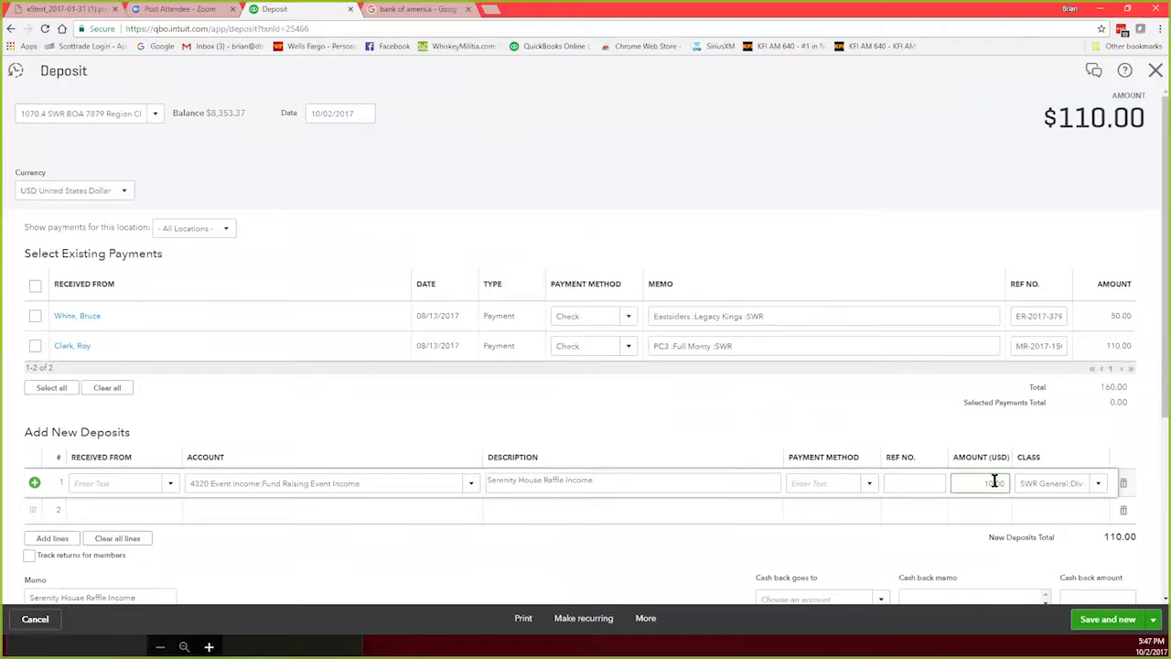
key("BackSpace")
type("0")
Step: Delete the raffle deposit from the More menu and confirm with Yes
left_click(646, 618)
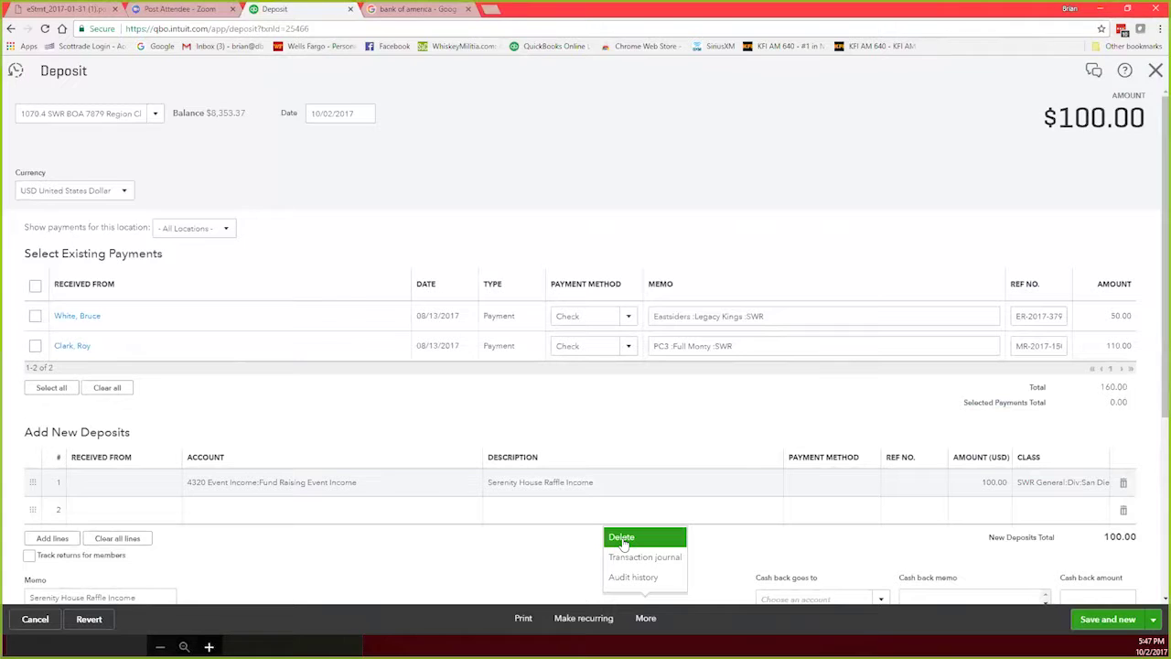
left_click(623, 540)
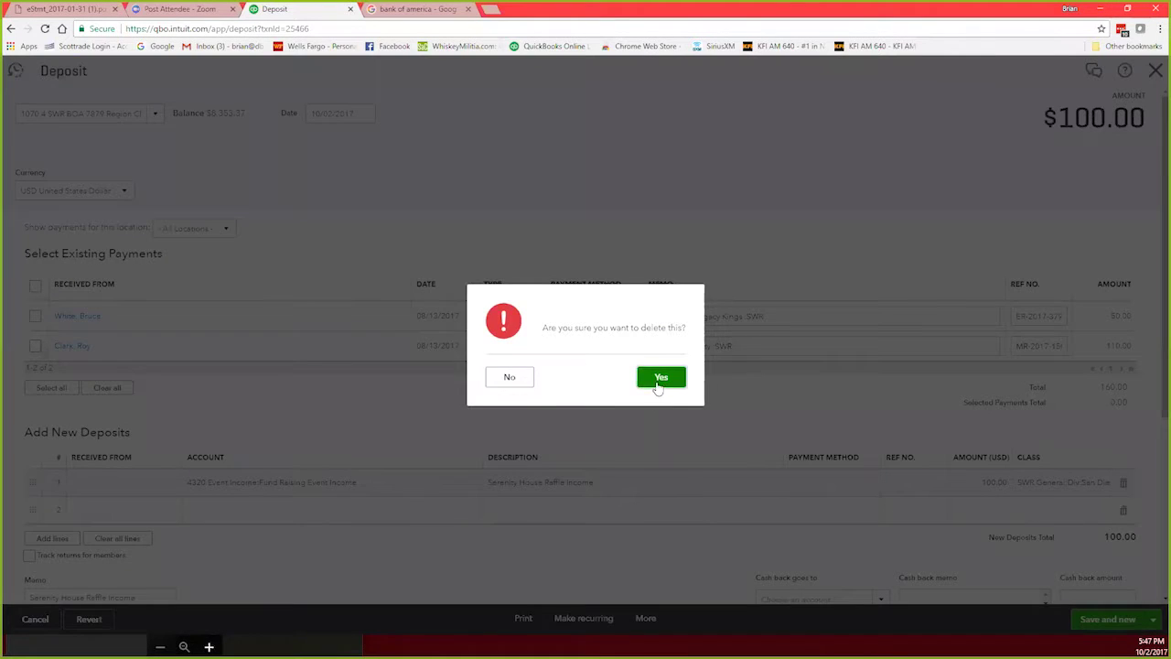
left_click(660, 377)
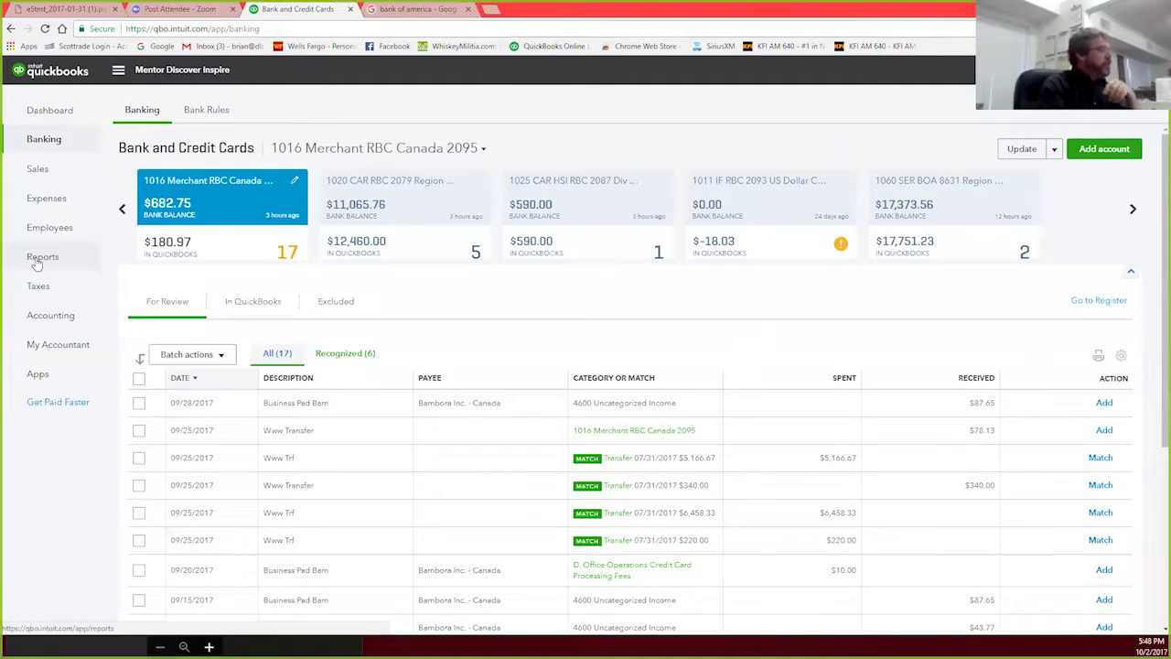
Step: Go to Reports from the left navigation bar
left_click(37, 260)
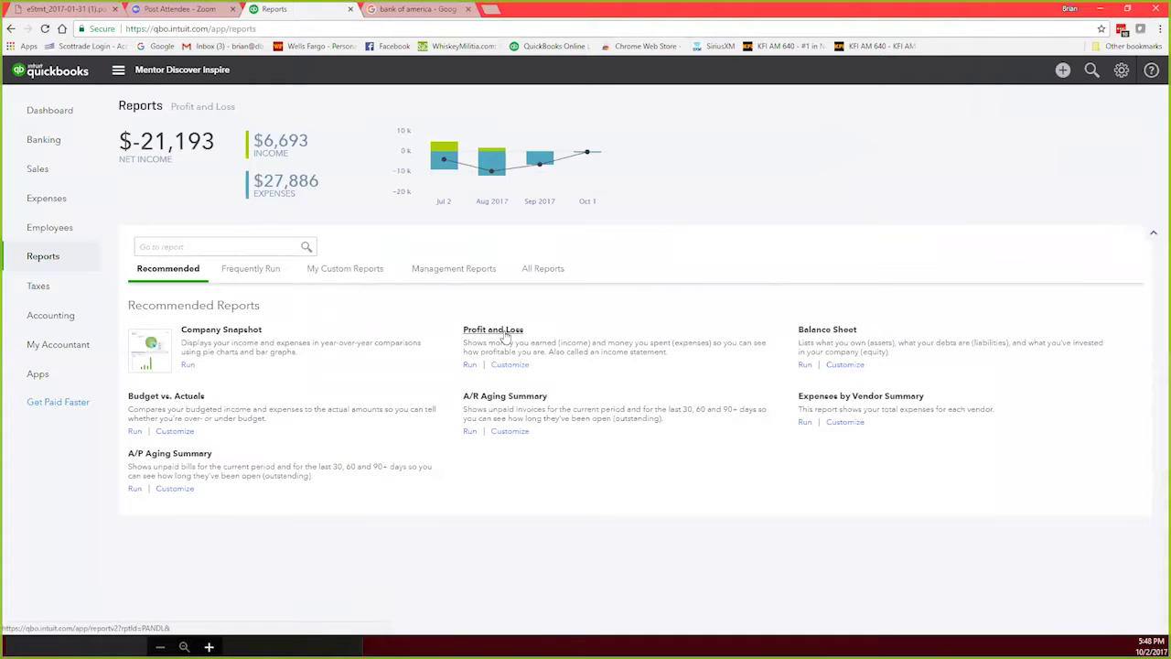
Step: Open the January 1 – October 2, 2017 Profit and Loss report and dismiss the tour popup
left_click(505, 335)
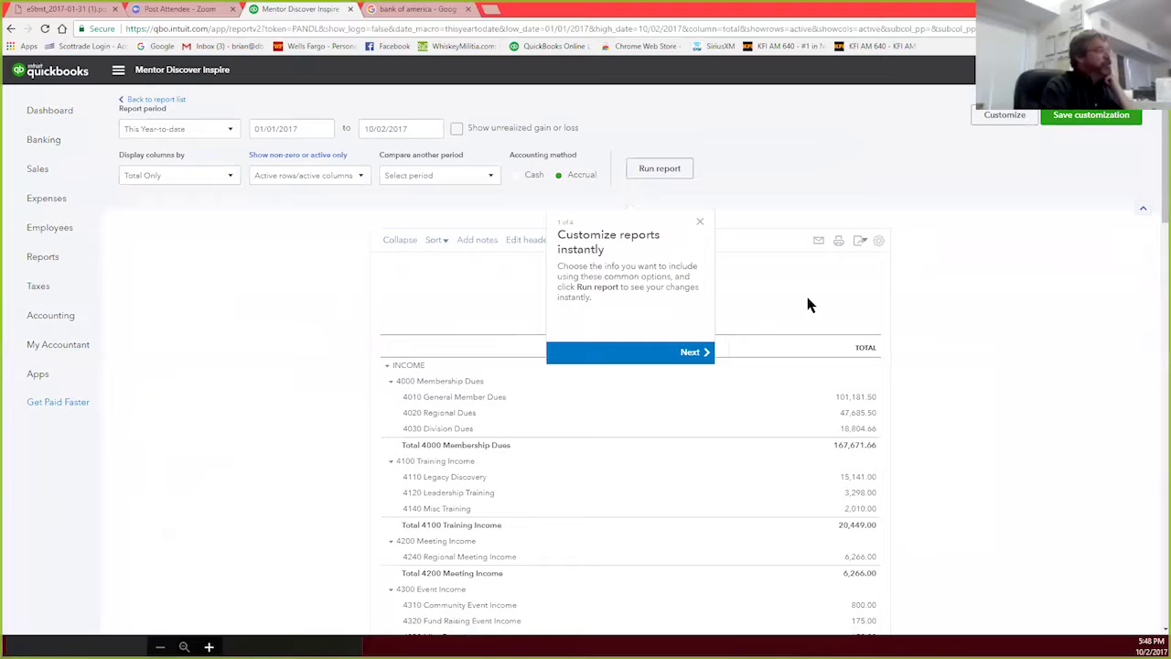
left_click(700, 223)
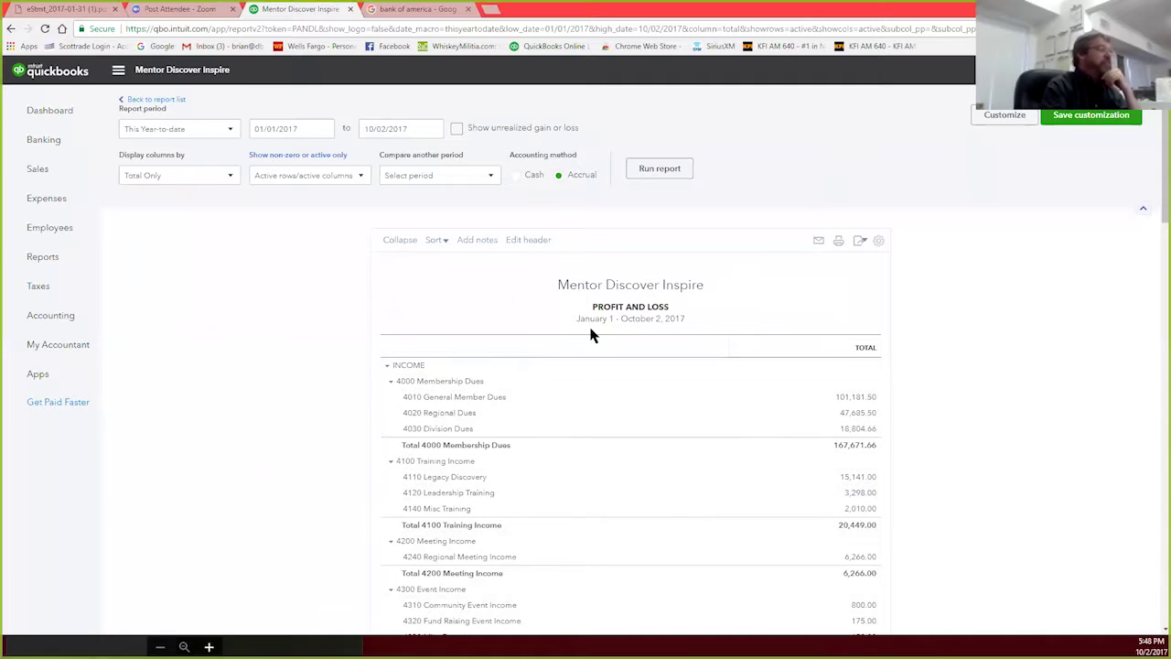
Step: Customize the Profit and Loss to Last Year (01/01/2016–12/31/2016) and expand the Filter section
left_click(1004, 116)
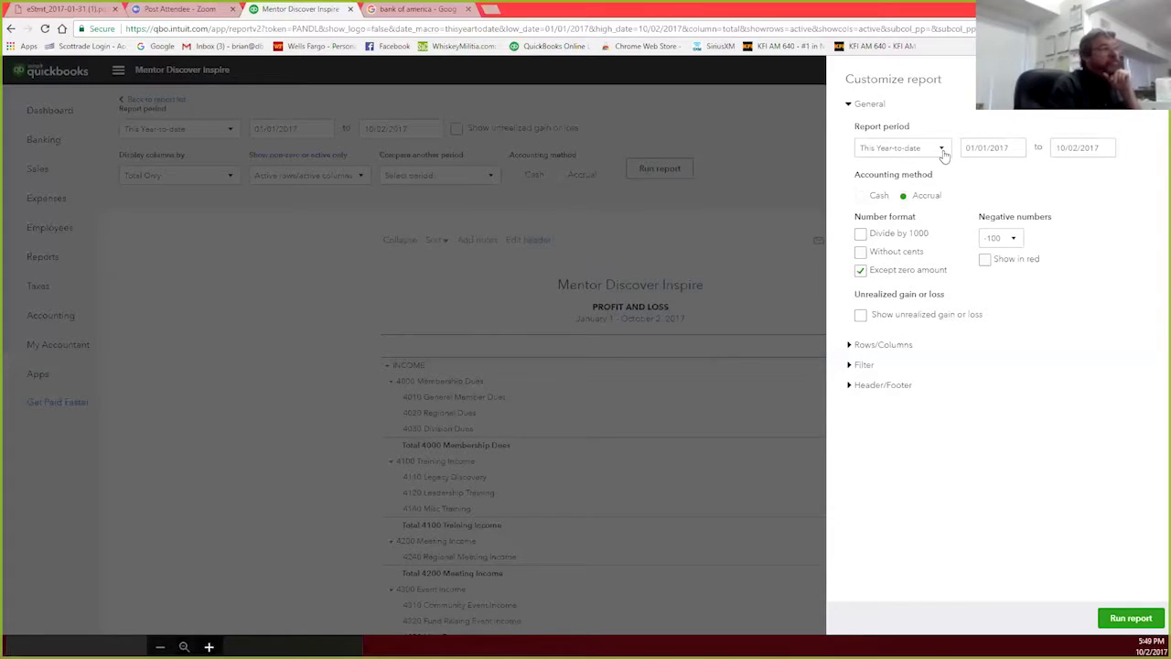
left_click(942, 150)
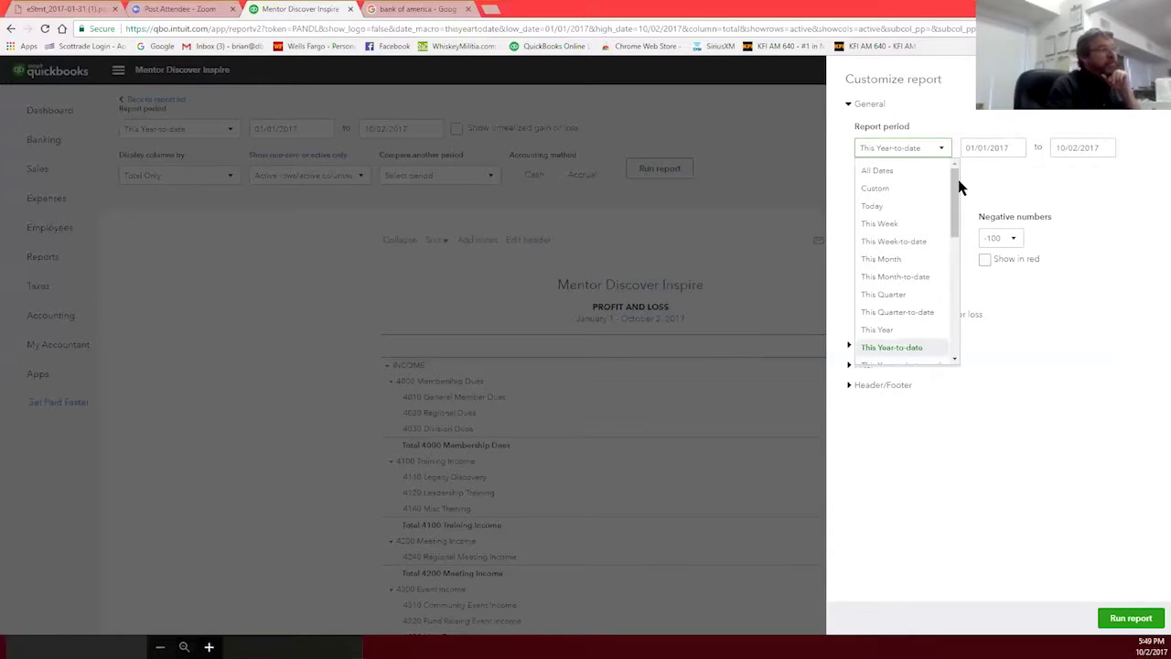
left_click_drag(957, 183, 962, 265)
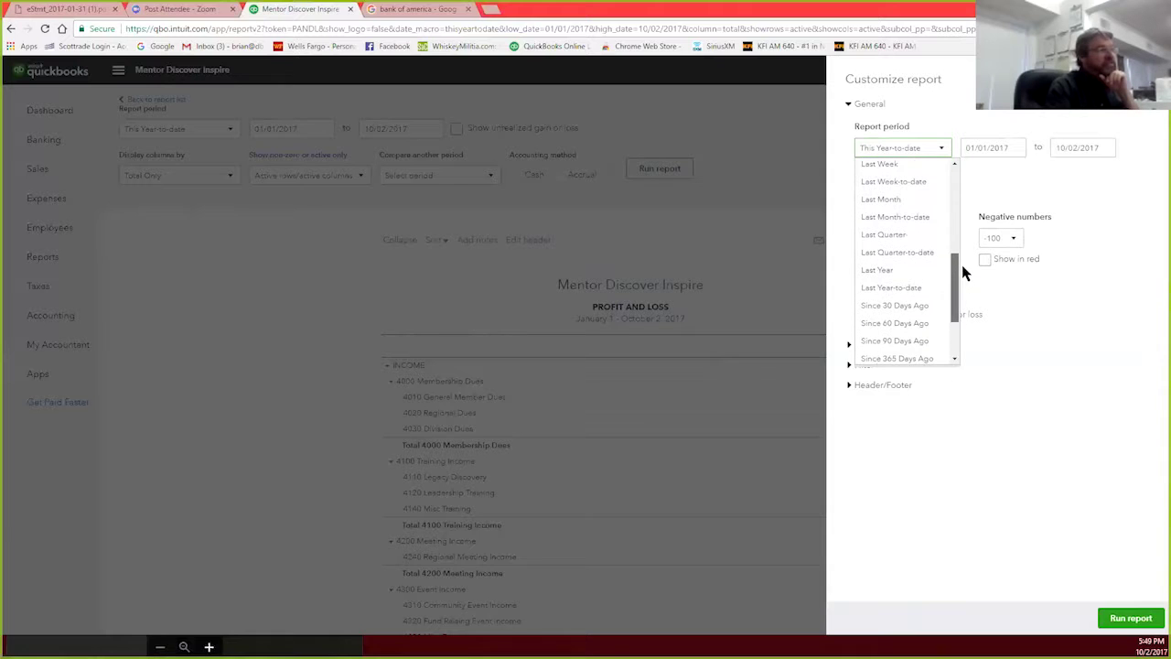
left_click(877, 270)
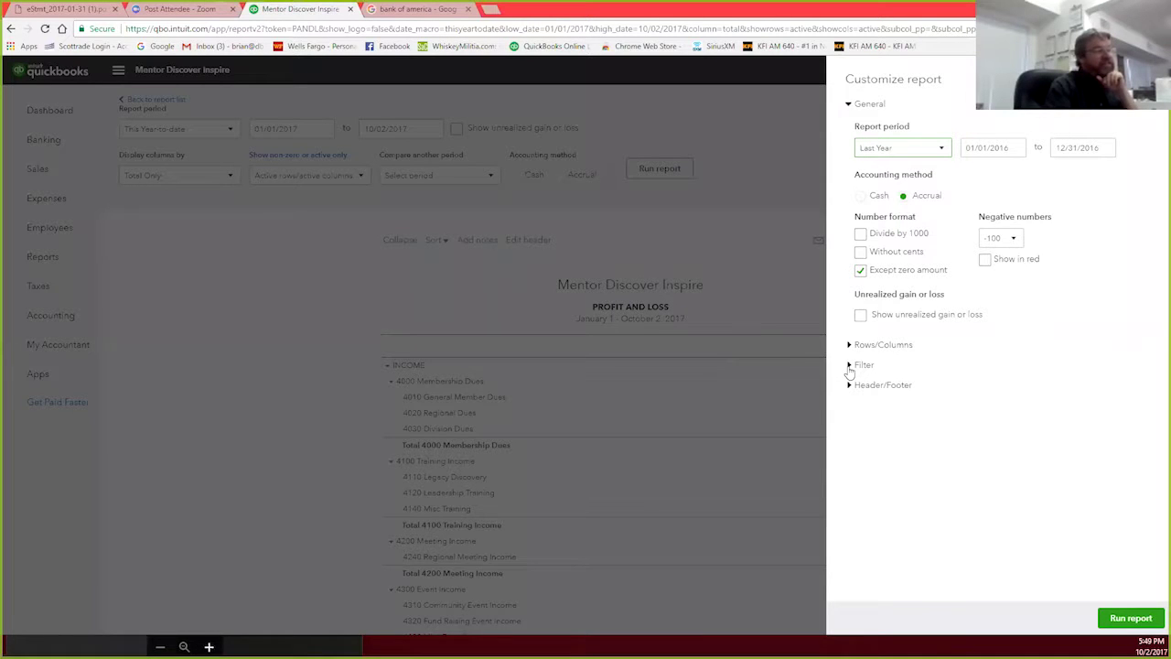
left_click(850, 366)
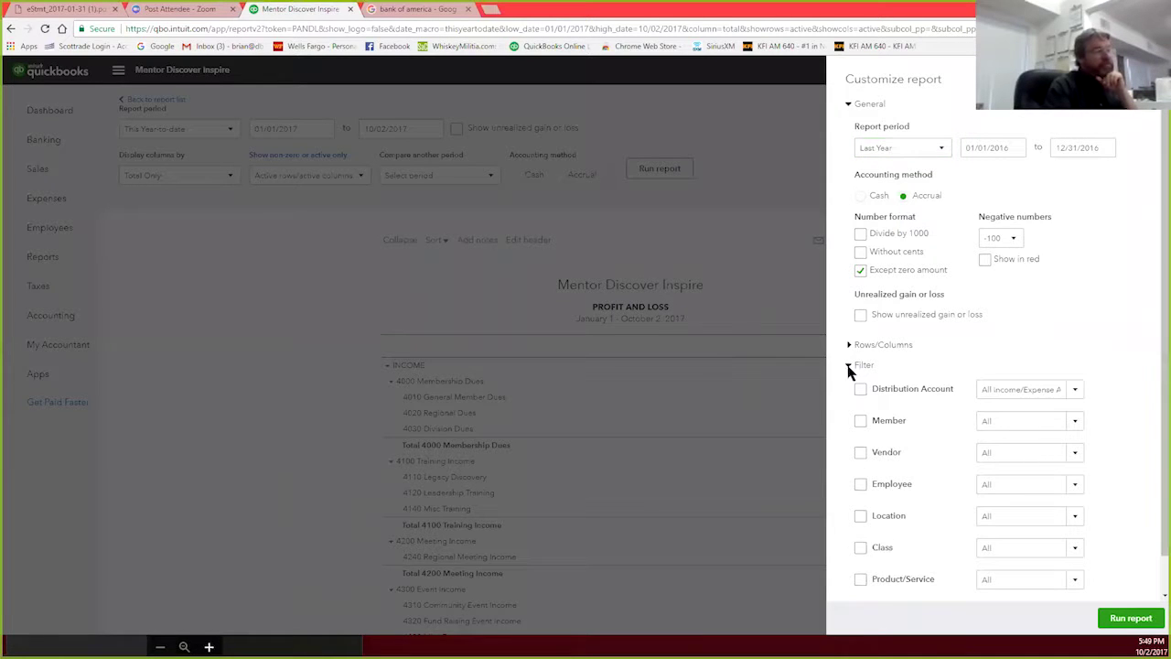
scroll(1080, 379, "down", 1)
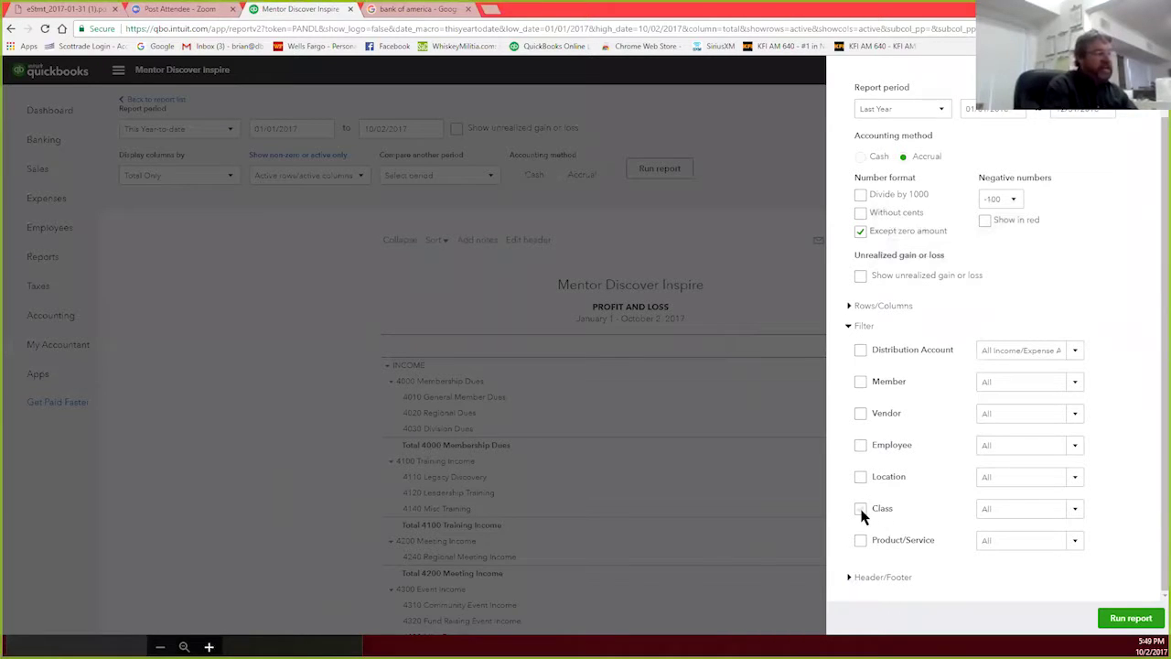
Step: Turn on the Class filter and tick the SWR General, Big Stick and Full Monty classes
left_click(860, 509)
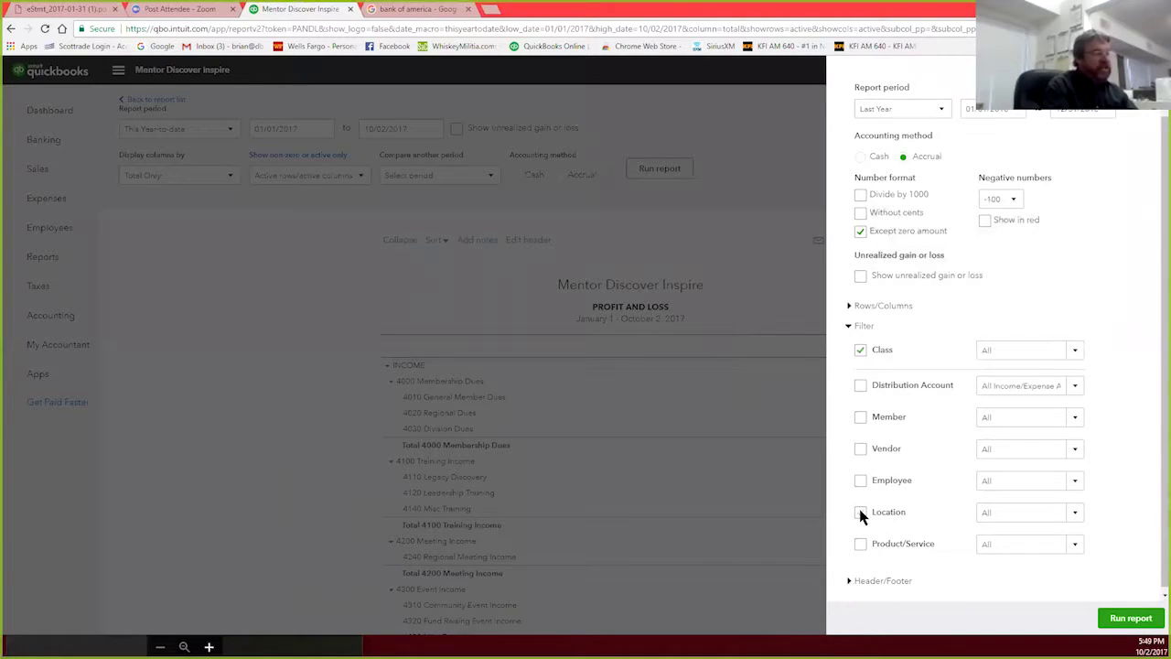
left_click(1074, 350)
scroll(992, 489, "down", 15)
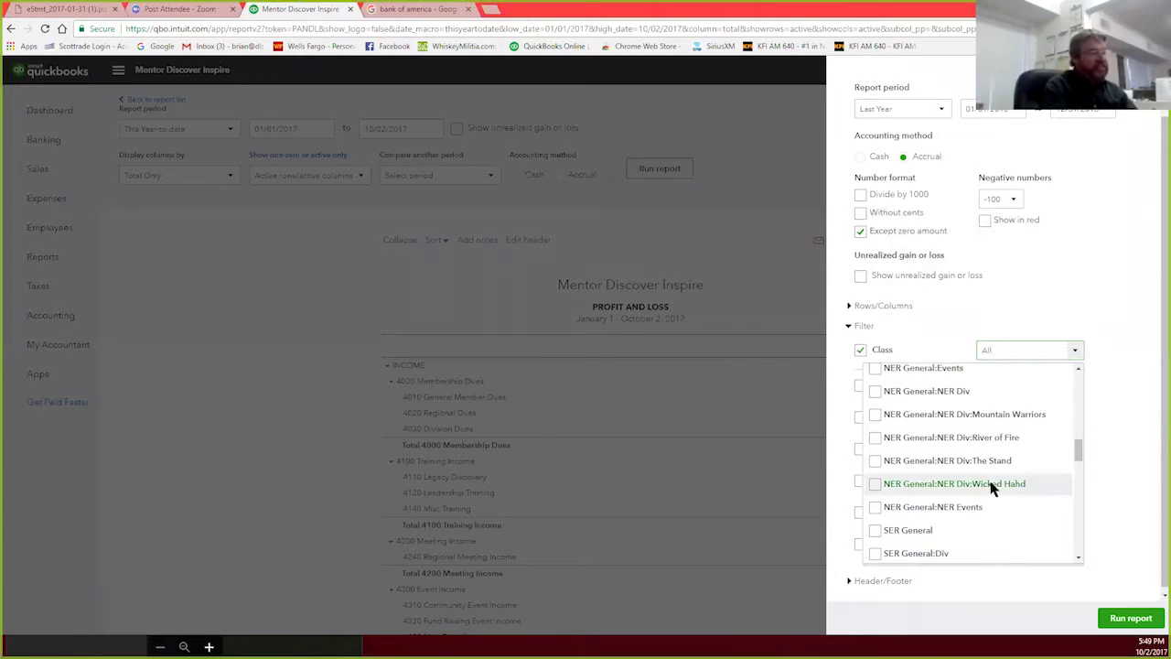
scroll(991, 489, "down", 5)
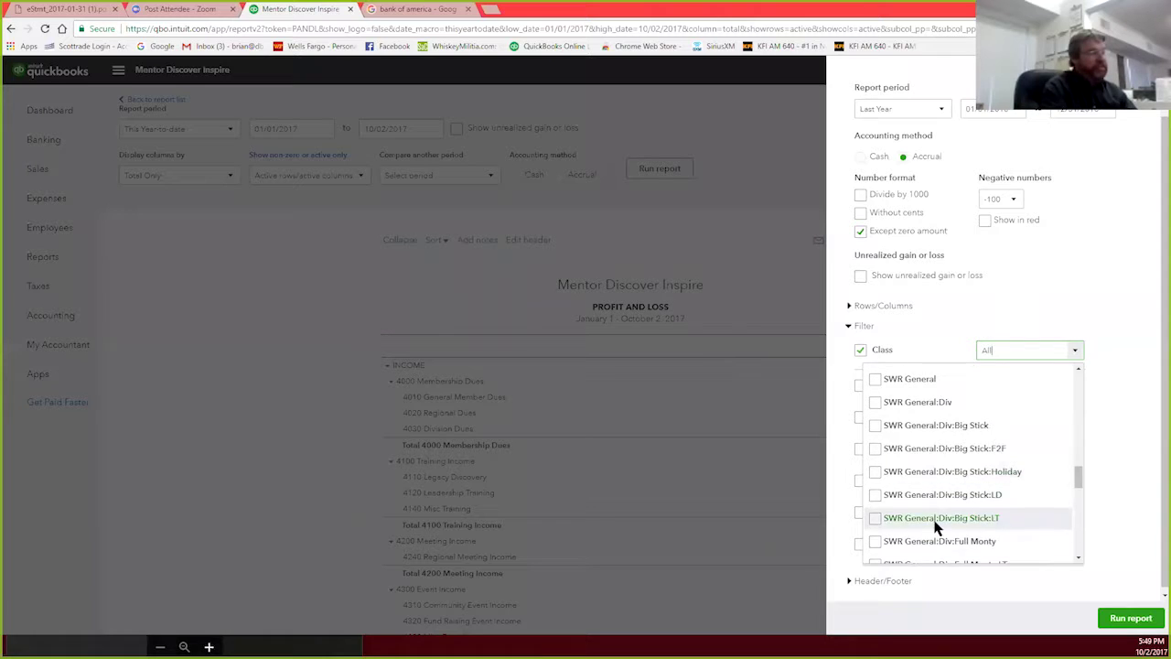
scroll(936, 522, "up", 3)
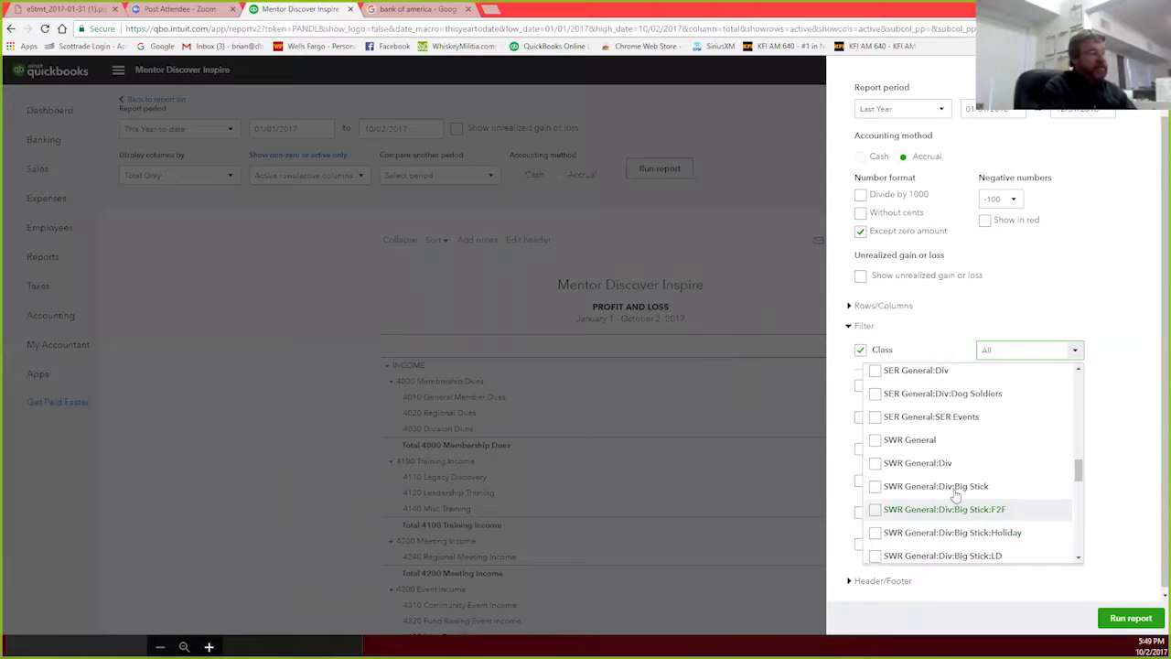
left_click(876, 441)
left_click(877, 464)
left_click(875, 486)
left_click(876, 510)
left_click(876, 533)
scroll(945, 520, "down", 1)
left_click(876, 495)
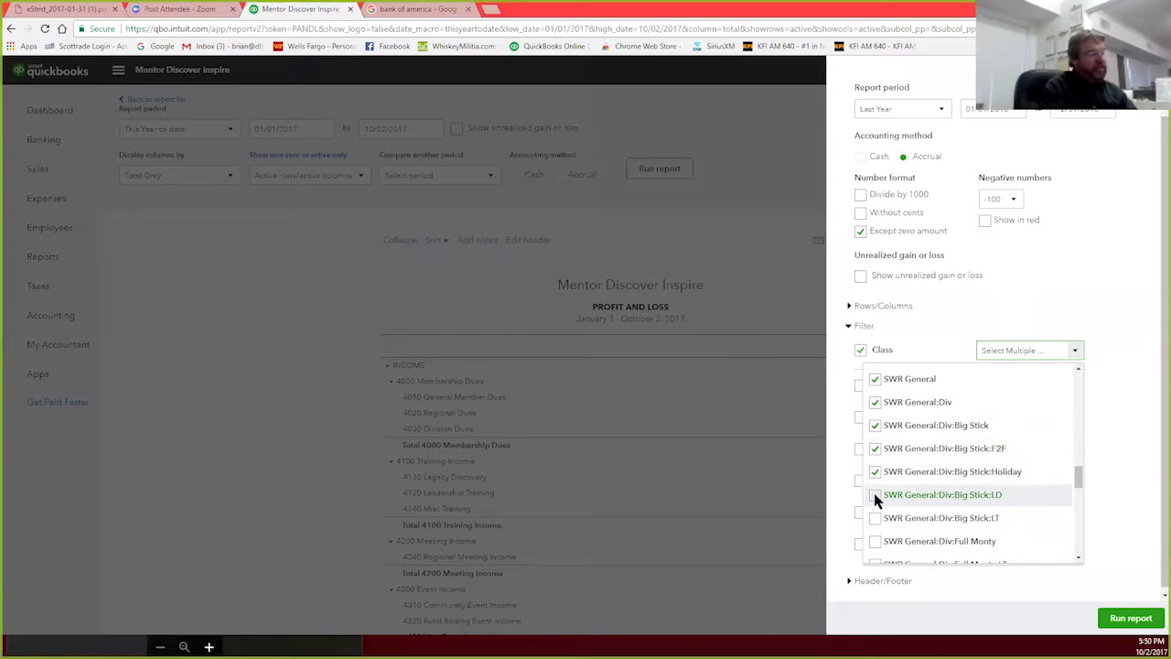
left_click(875, 541)
scroll(874, 513, "down", 2)
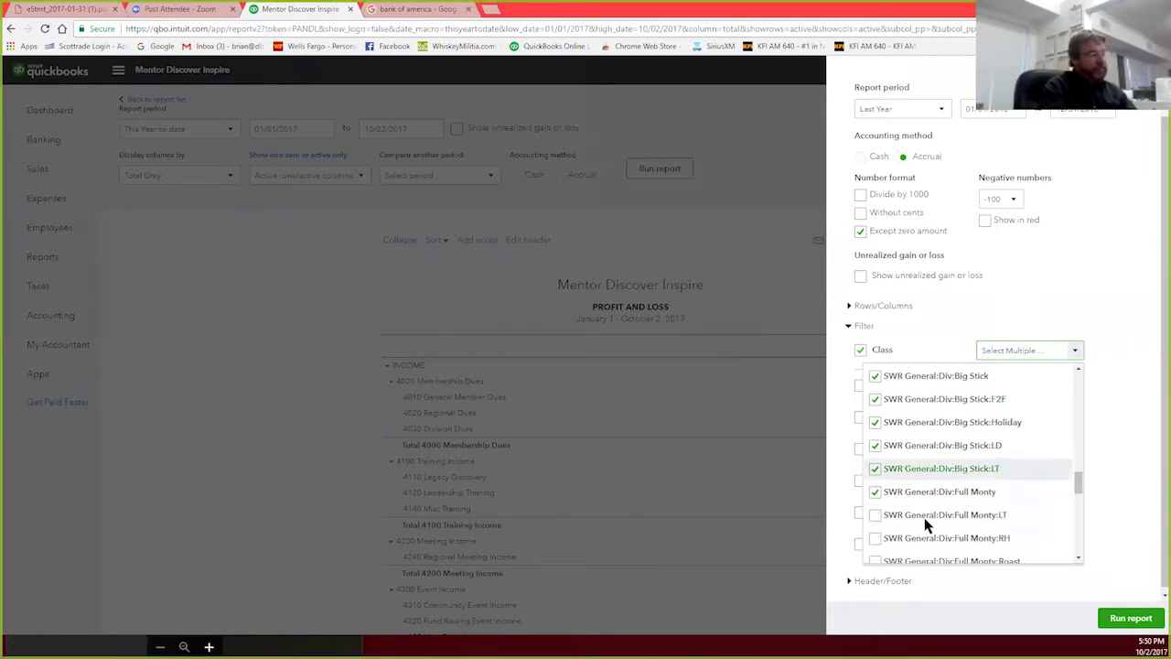
left_click(876, 443)
left_click(874, 466)
left_click(874, 488)
left_click(874, 512)
left_click(875, 536)
Step: Tick the Legacy Kings classes, San Diego:Training, and SWR General:Events and SWR Events
scroll(871, 509, "down", 2)
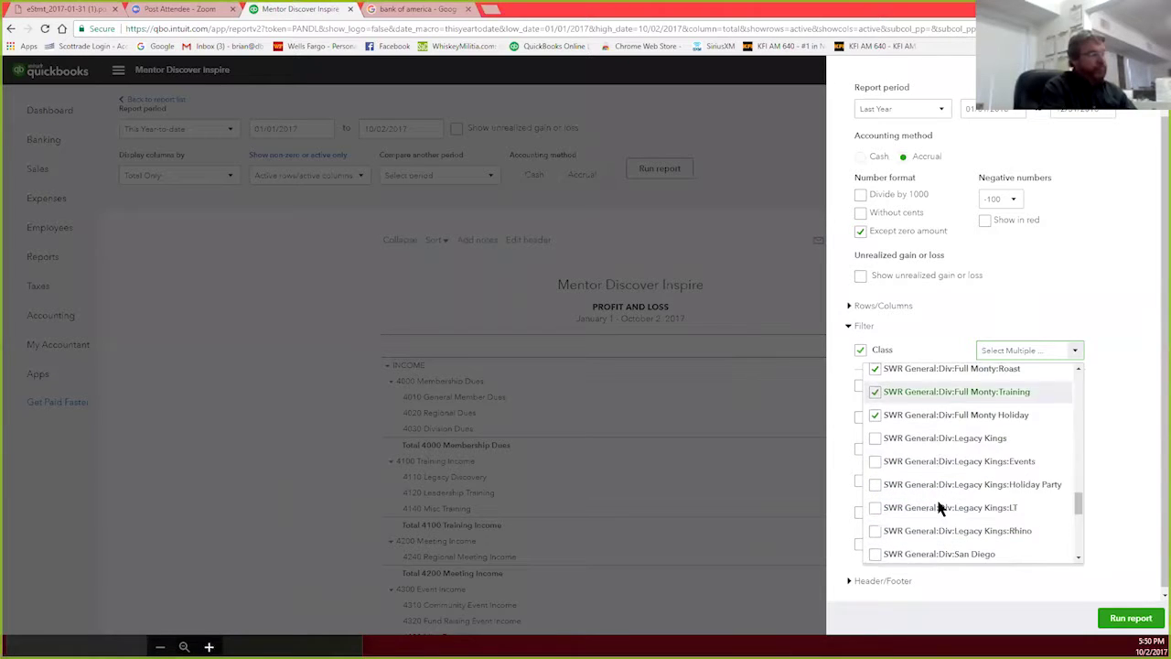
left_click(874, 438)
left_click(875, 459)
left_click(875, 483)
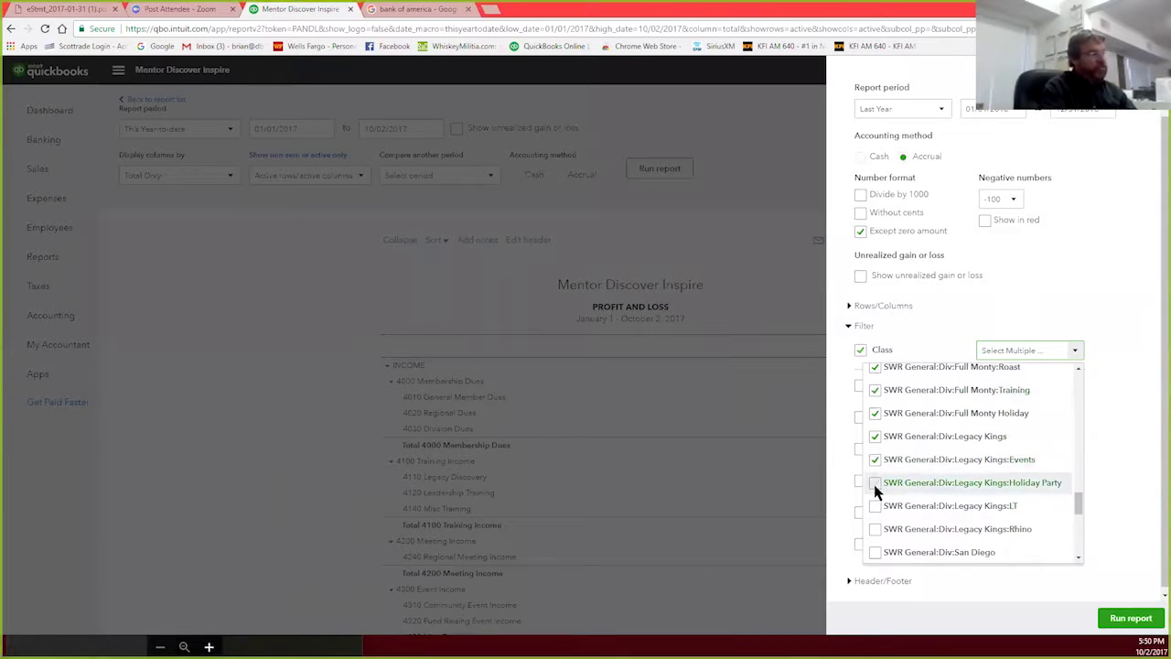
left_click(875, 506)
left_click(875, 531)
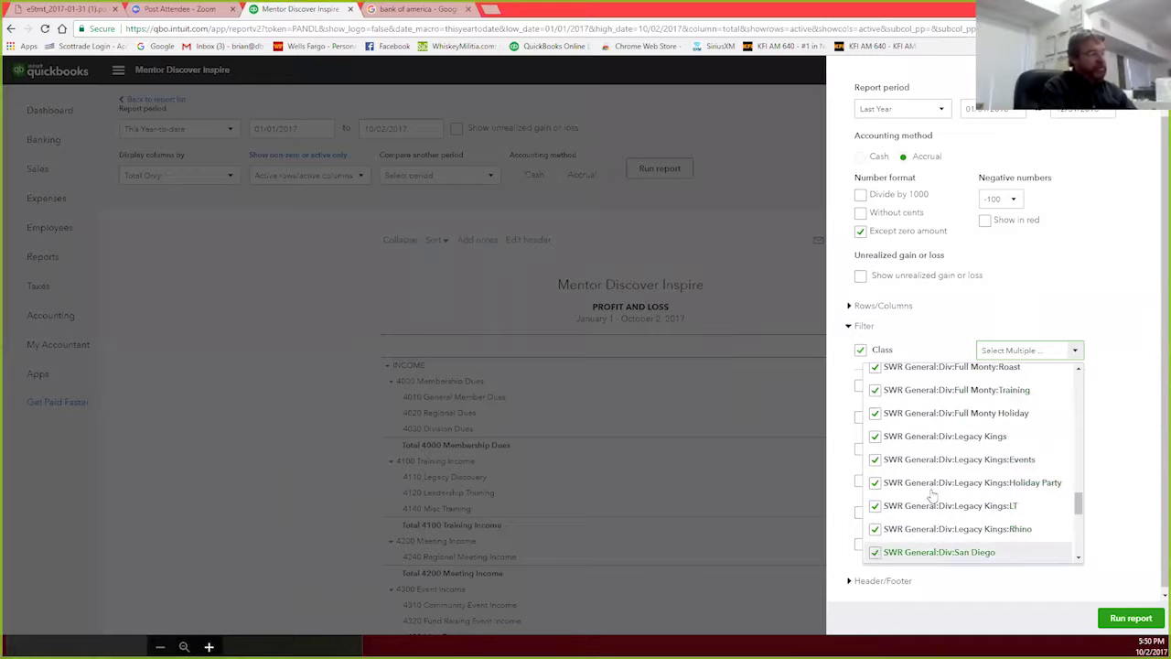
scroll(932, 494, "down", 3)
left_click(874, 393)
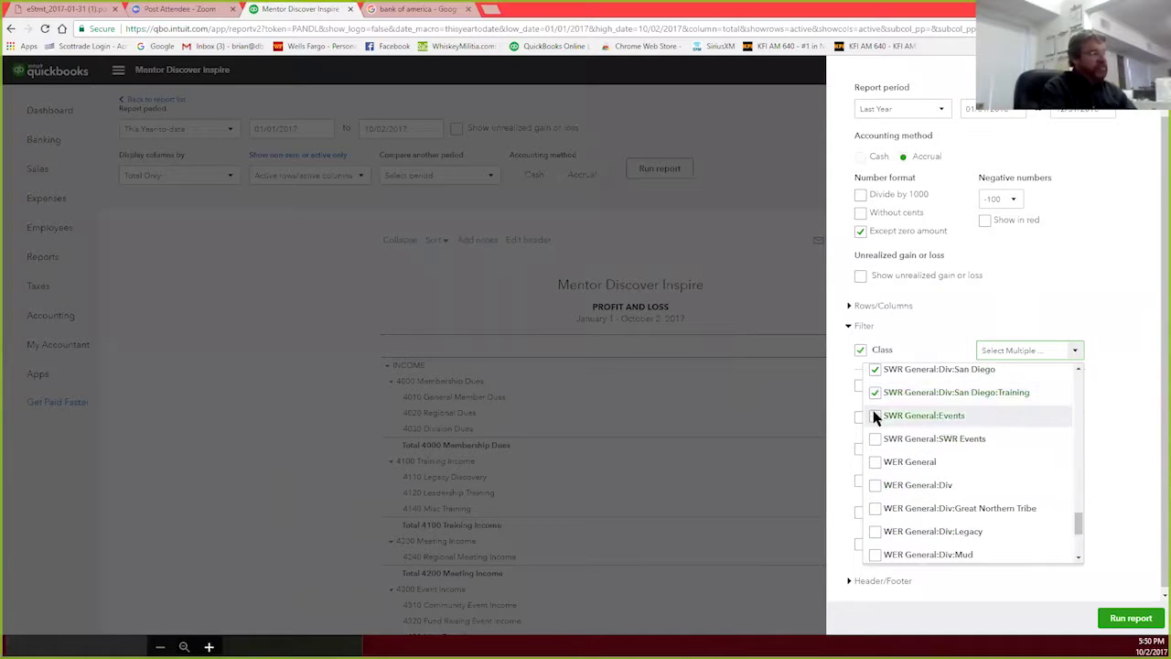
left_click(875, 417)
left_click(875, 439)
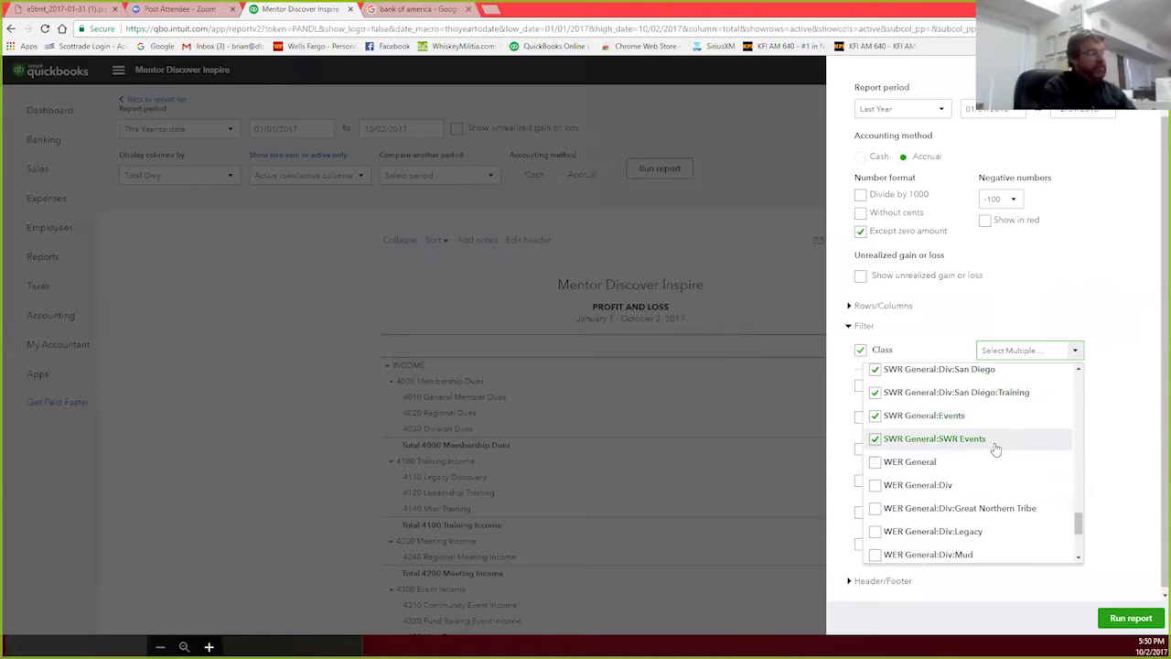
scroll(1001, 451, "up", 5)
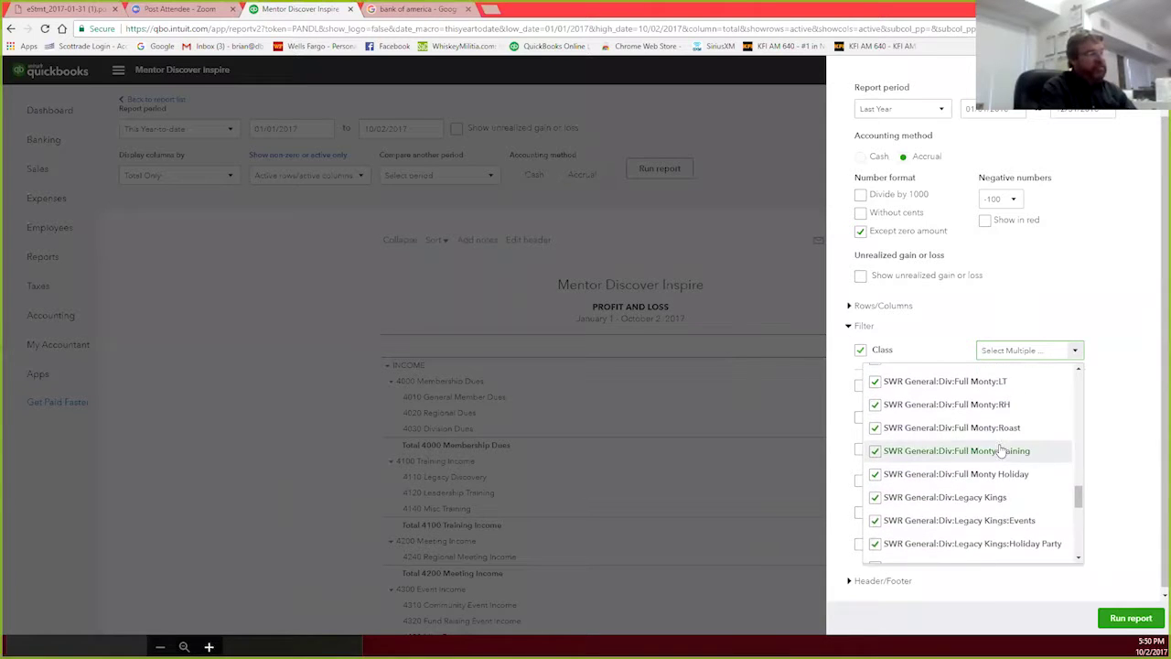
scroll(1001, 450, "up", 5)
scroll(1001, 450, "down", 2)
scroll(1001, 451, "down", 7)
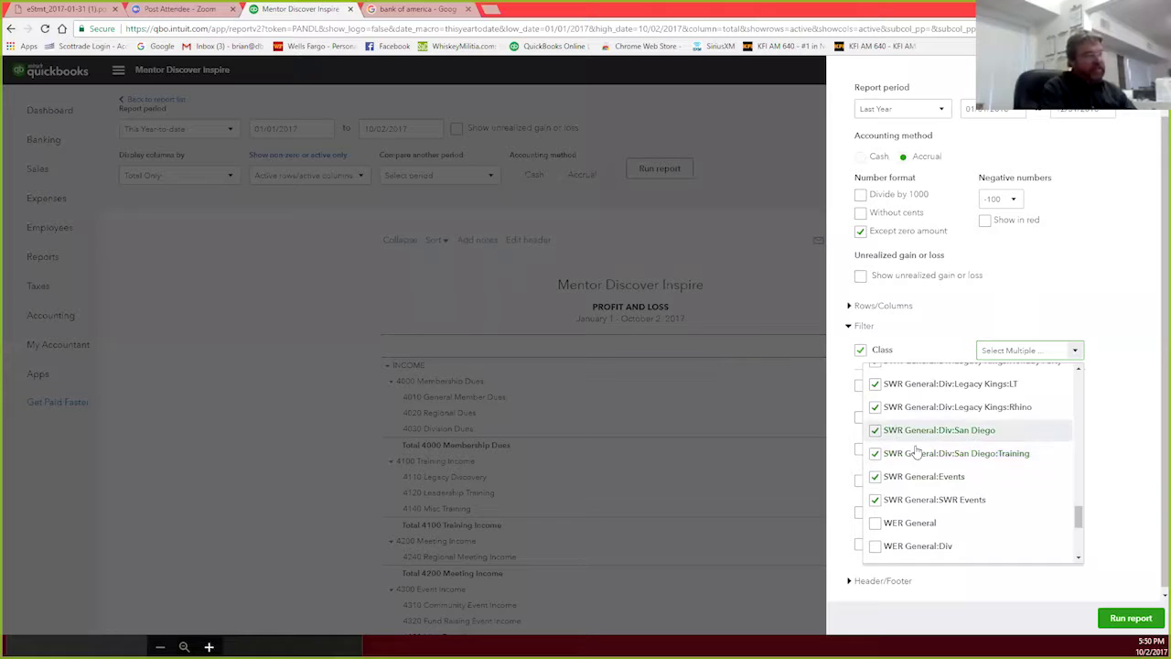
scroll(918, 450, "up", 2)
scroll(918, 450, "up", 1)
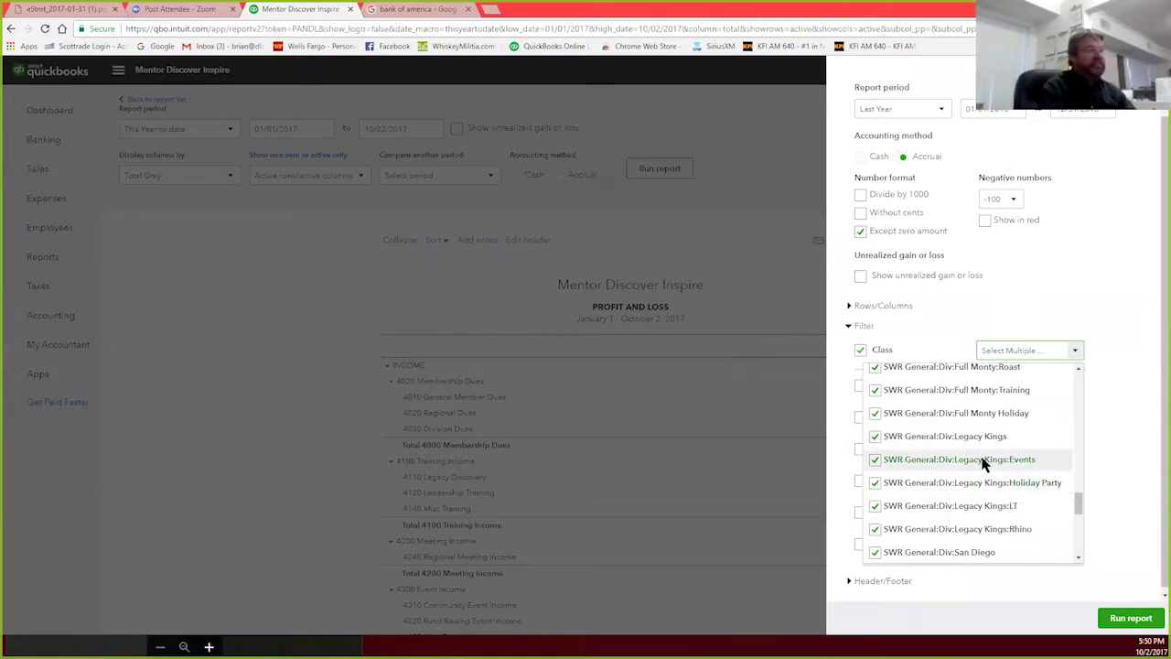
scroll(984, 462, "up", 1)
scroll(984, 459, "up", 3)
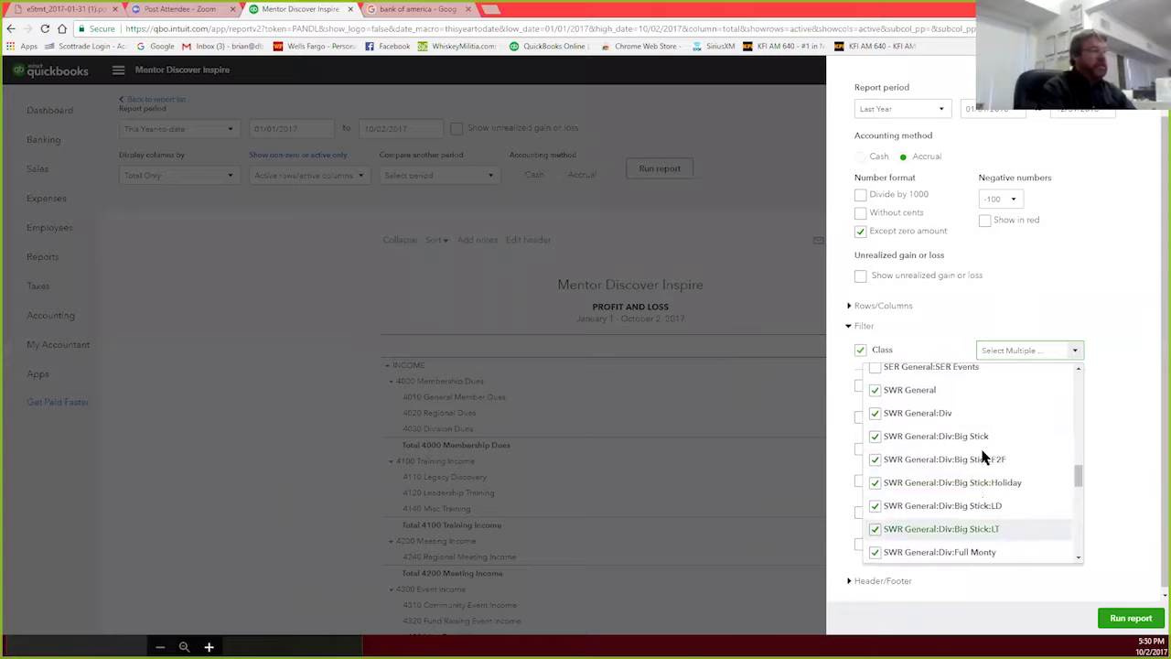
Step: Run the class-filtered 2016 Profit and Loss and review it, showing total income of $45,563.50
left_click(1132, 619)
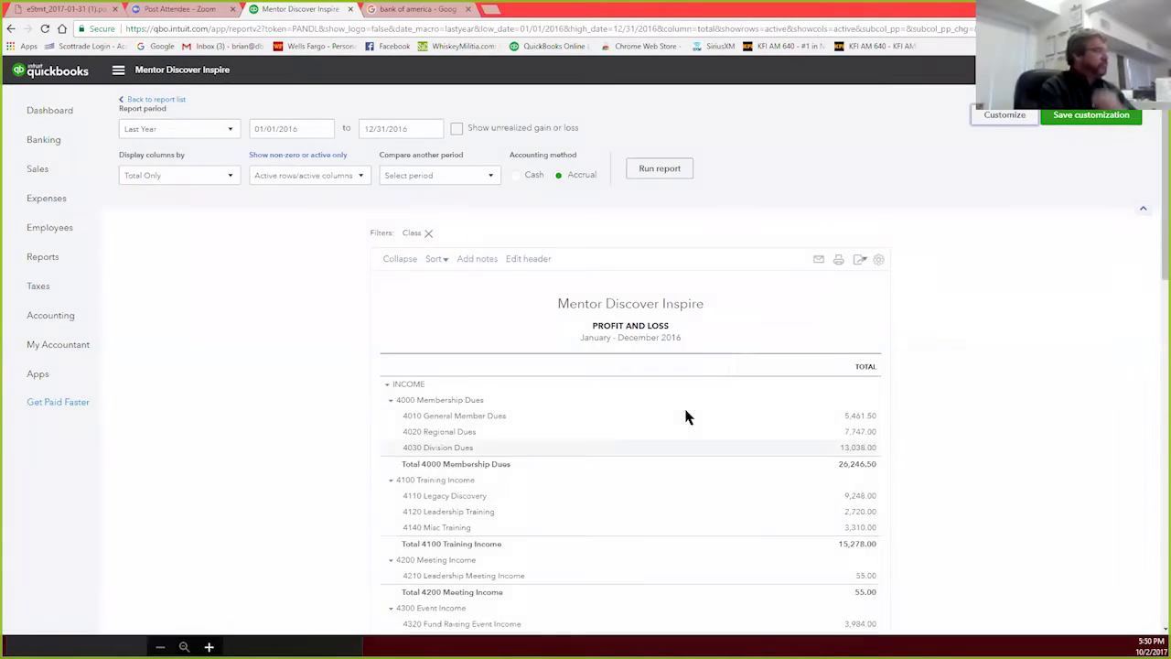
scroll(689, 416, "down", 5)
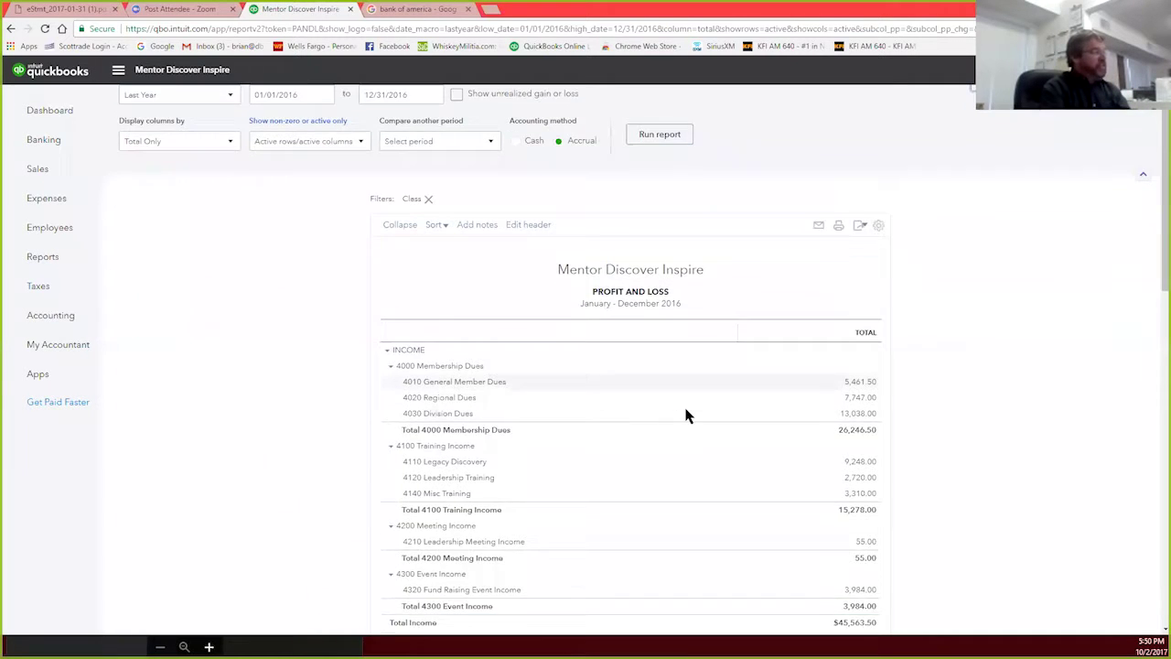
scroll(688, 417, "down", 5)
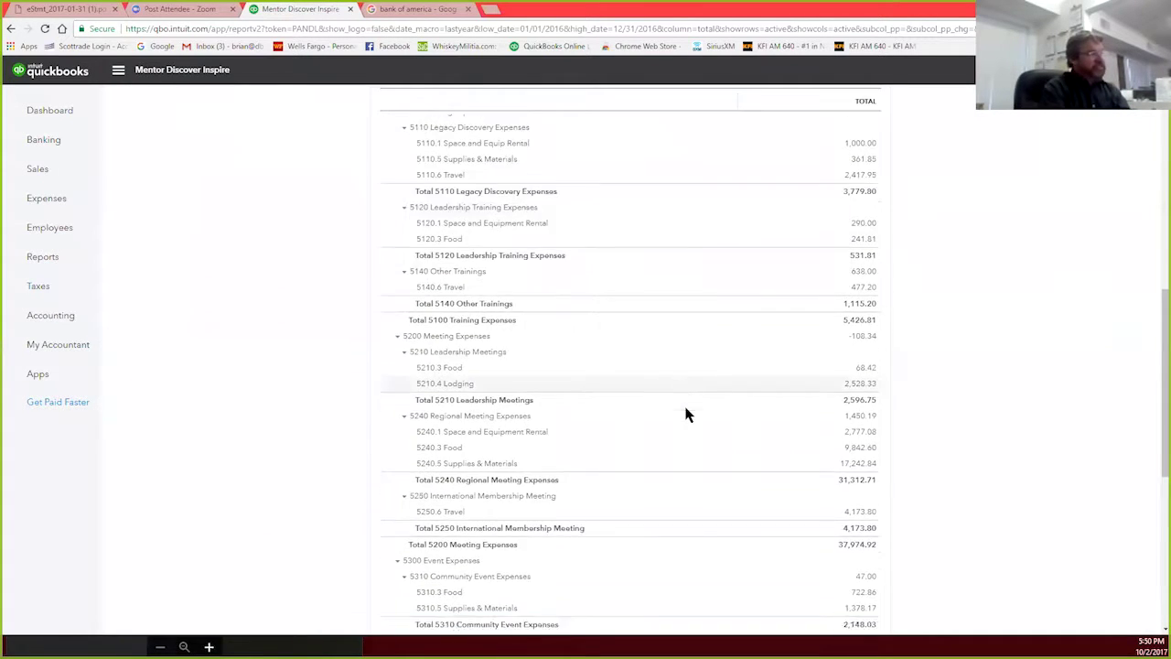
scroll(688, 416, "up", 10)
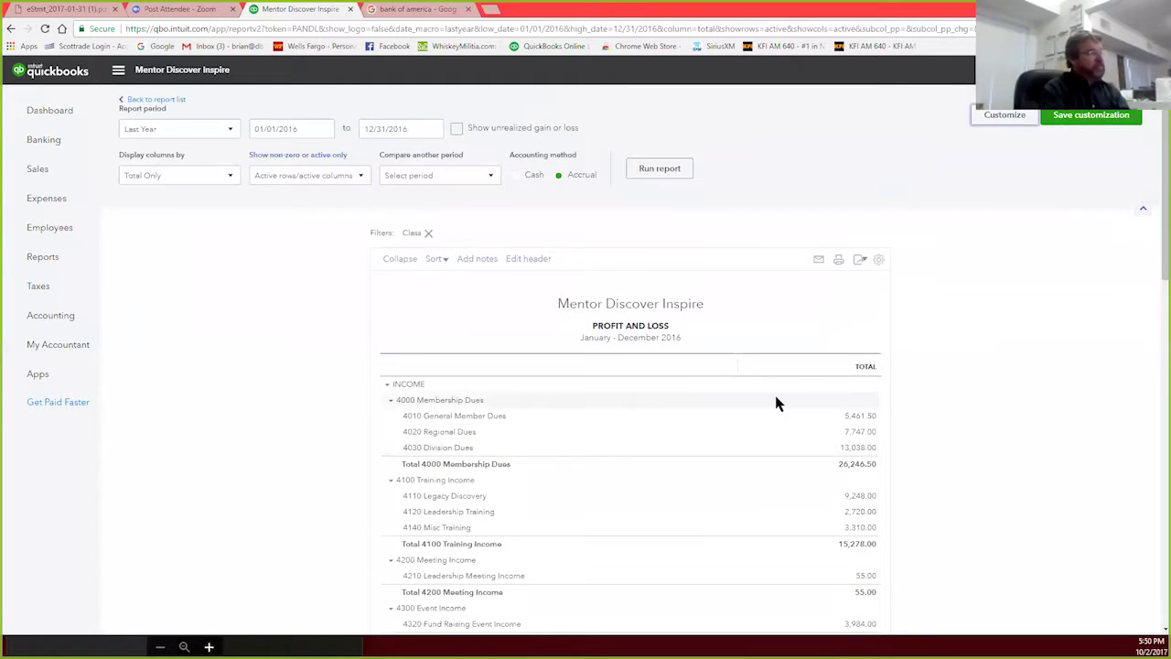
scroll(775, 399, "down", 5)
scroll(777, 404, "down", 4)
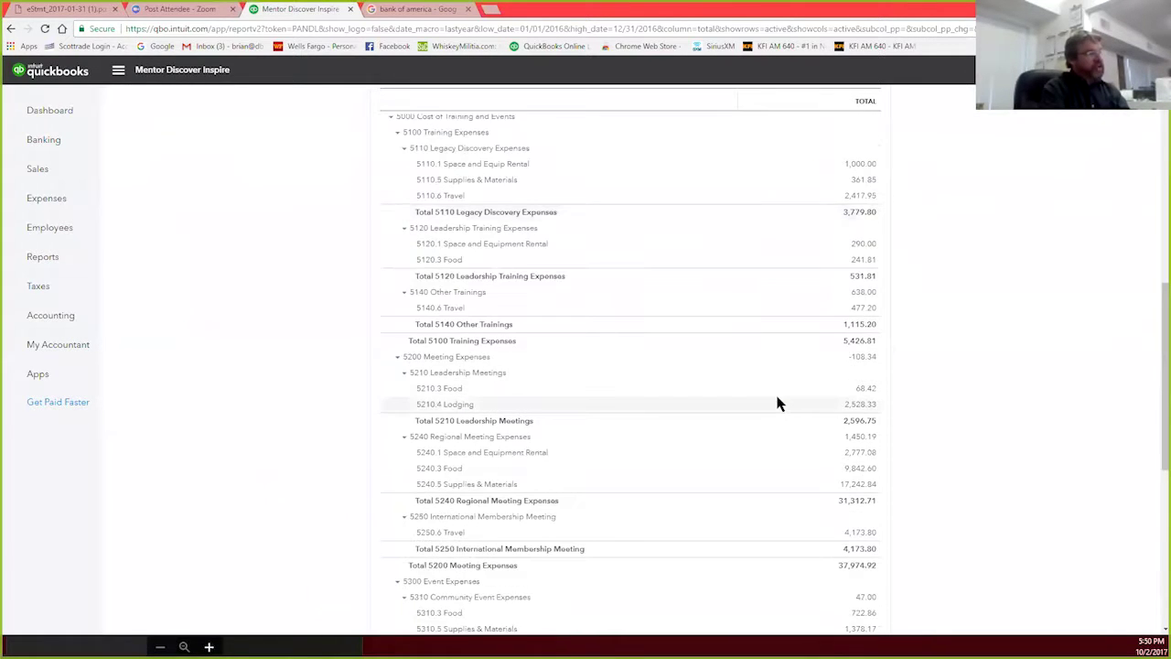
scroll(777, 404, "up", 3)
scroll(778, 403, "up", 6)
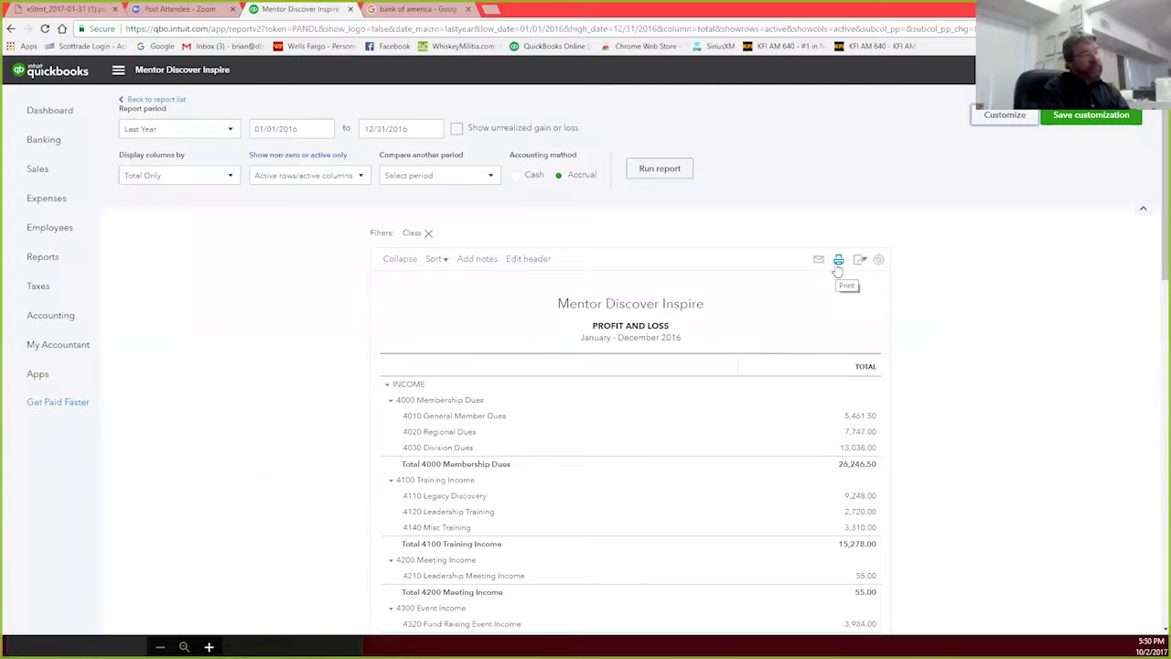
Step: Export the 2016 Profit and Loss to Excel and open the downloaded .xlsx workbook
left_click(860, 261)
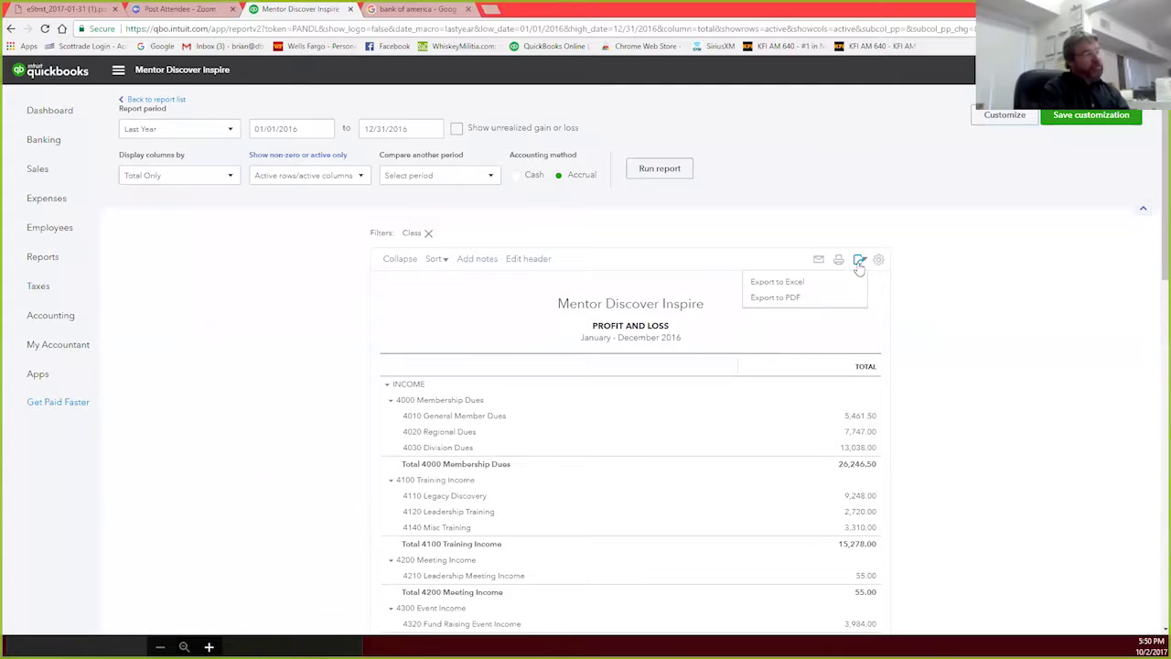
left_click(792, 284)
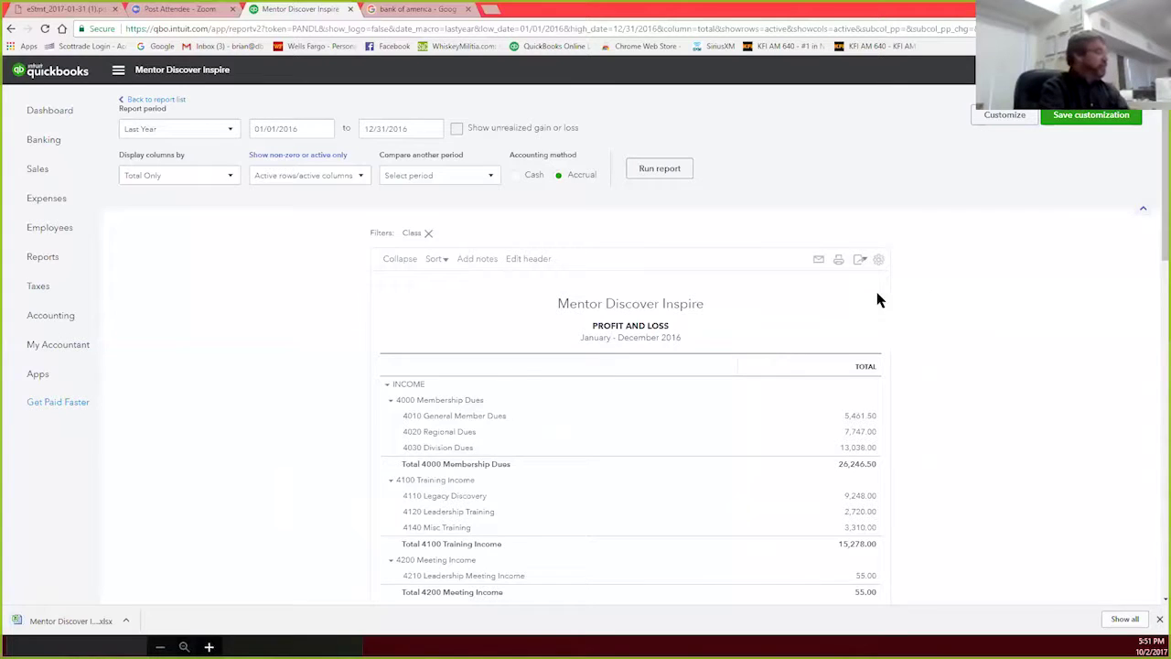
left_click(79, 621)
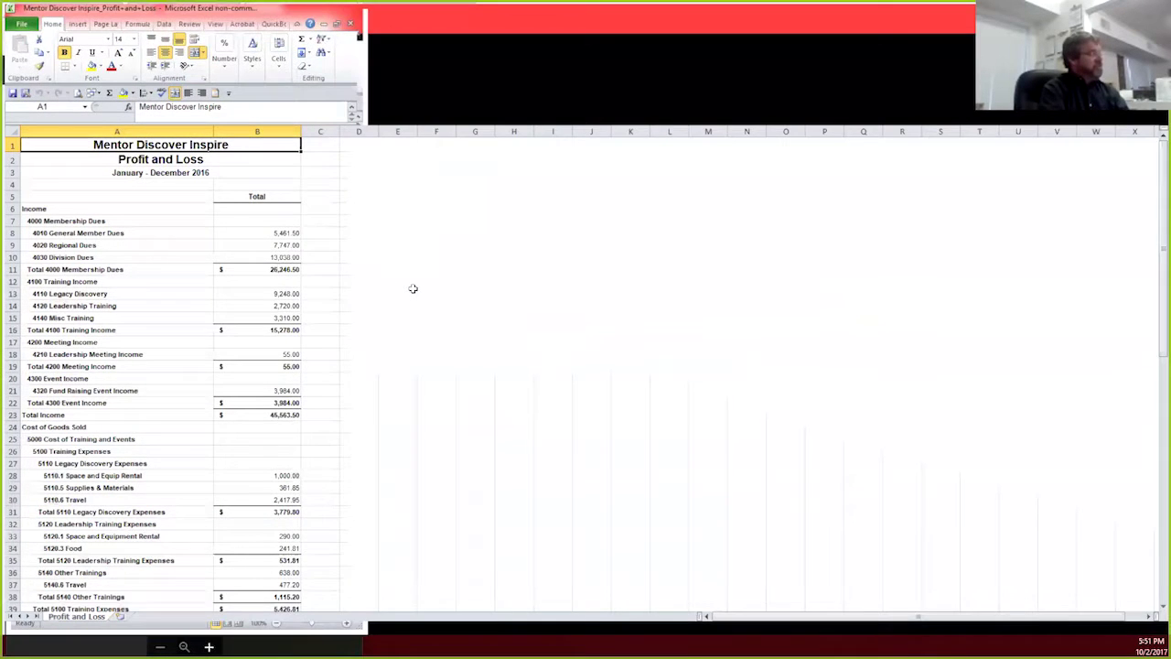
Step: Close the Profit+and+Loss.xlsx workbook in Excel without saving changes
scroll(413, 289, "down", 18)
scroll(413, 288, "up", 10)
scroll(413, 288, "up", 8)
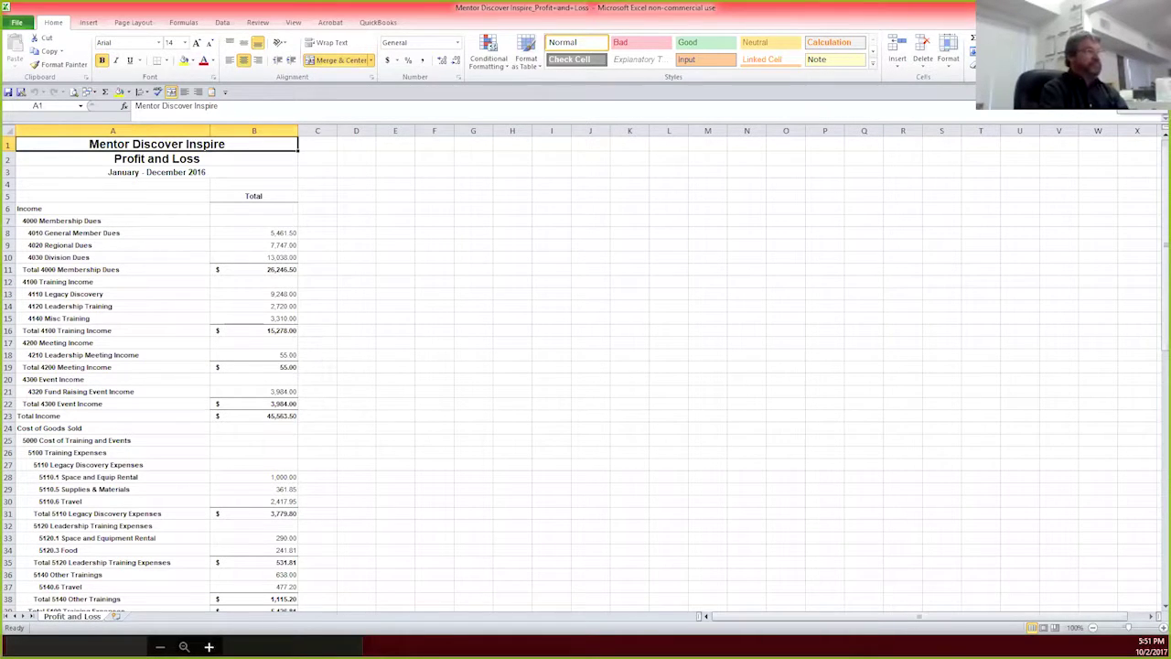
key("ctrl+w")
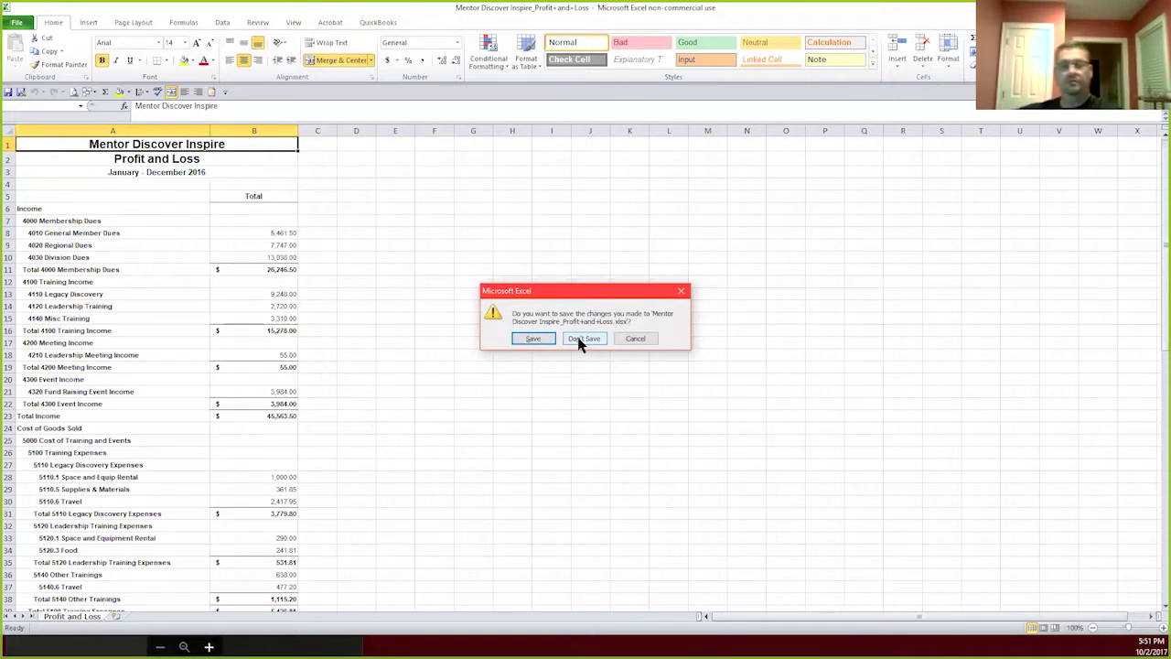
left_click(585, 343)
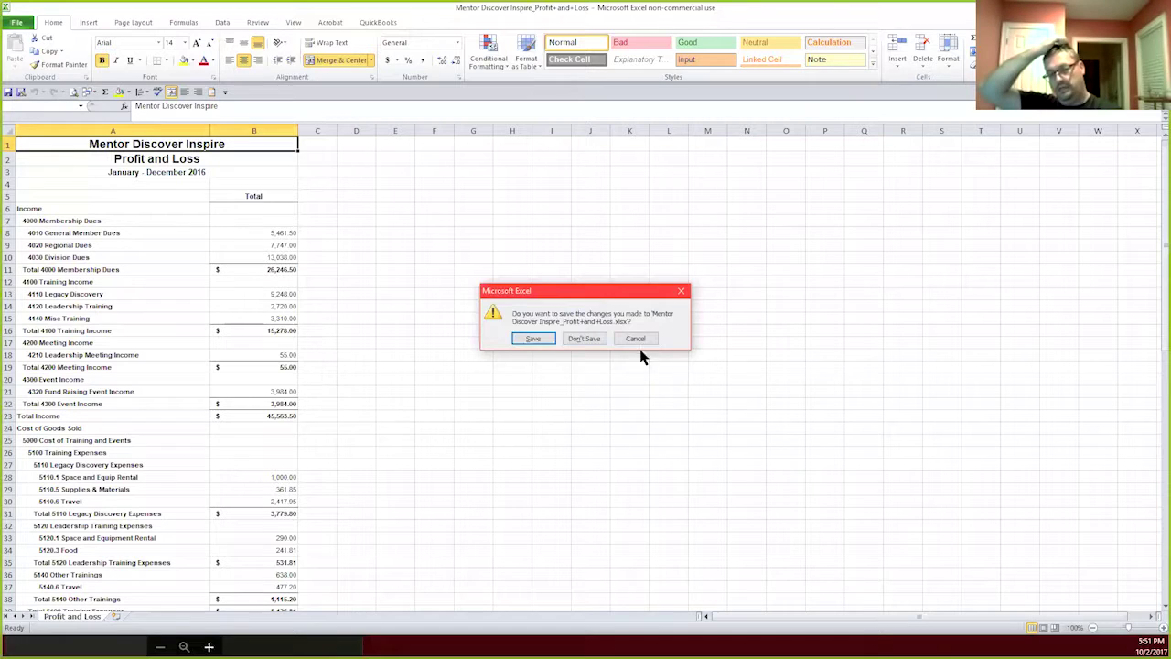
left_click(638, 342)
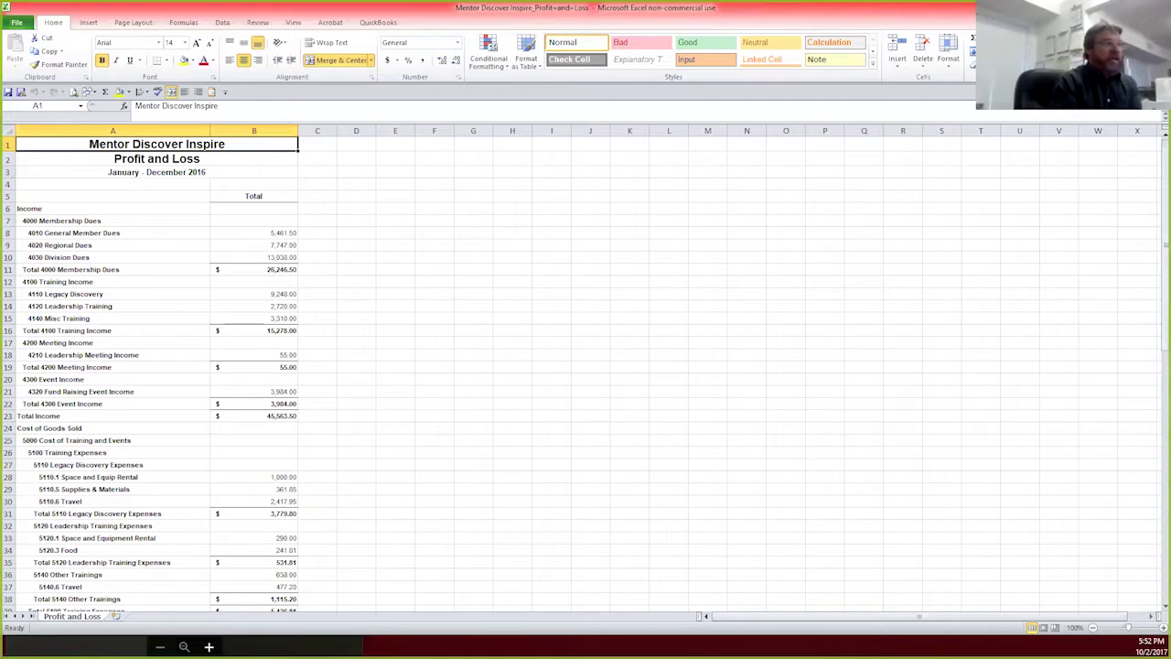
left_click(1160, 8)
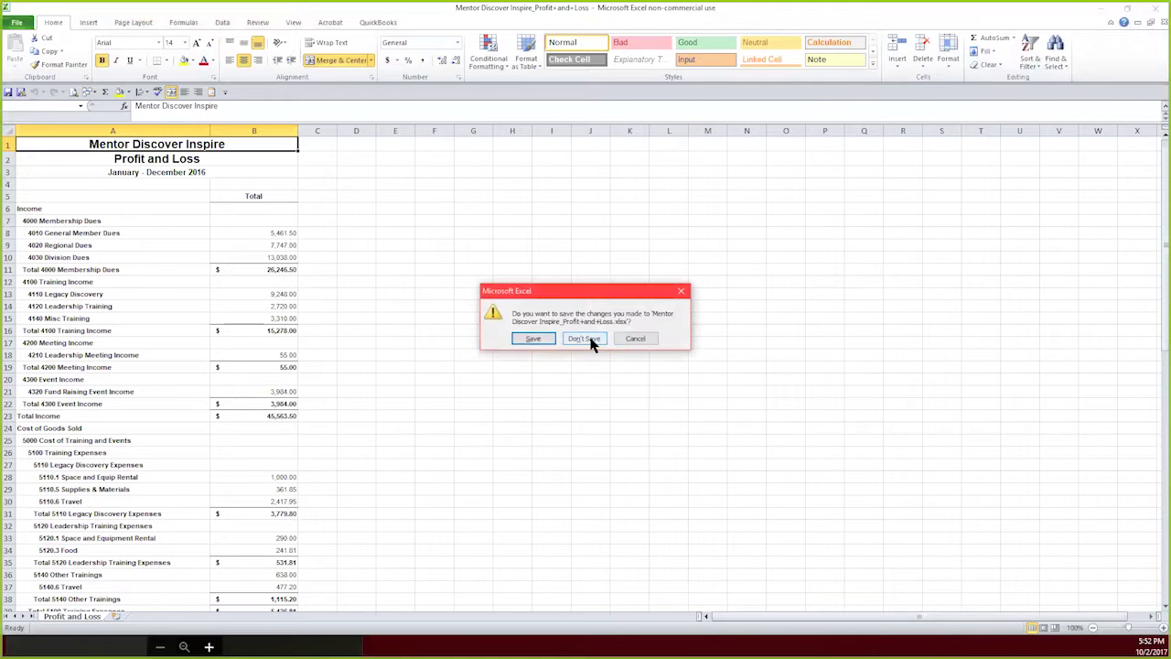
left_click(584, 339)
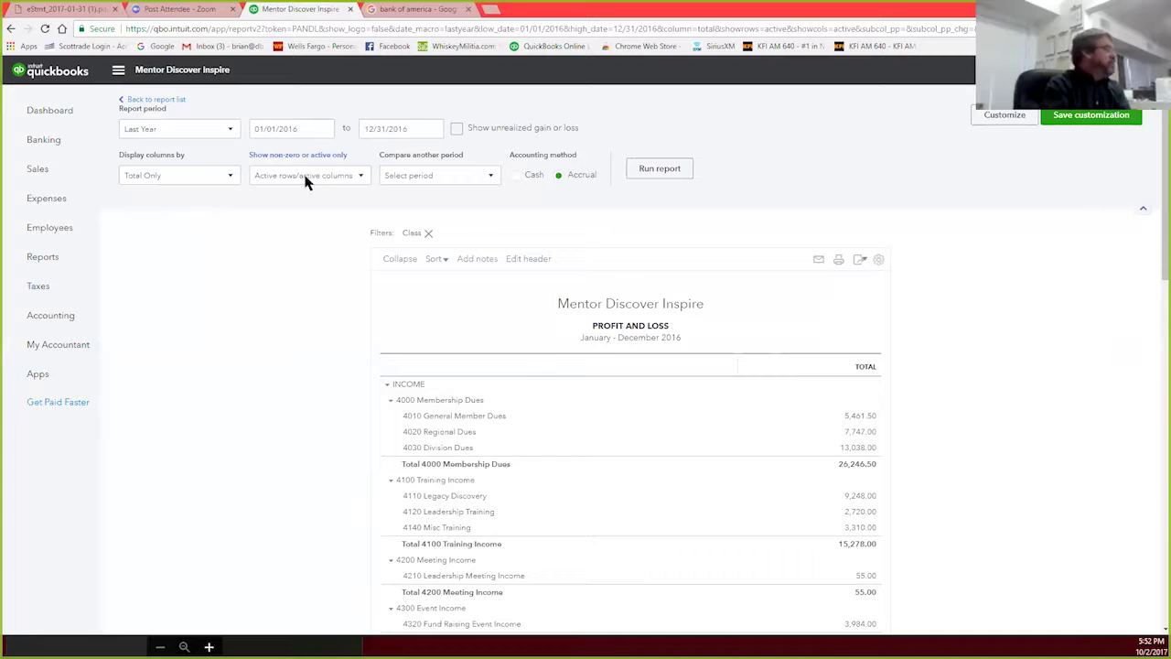
left_click(53, 315)
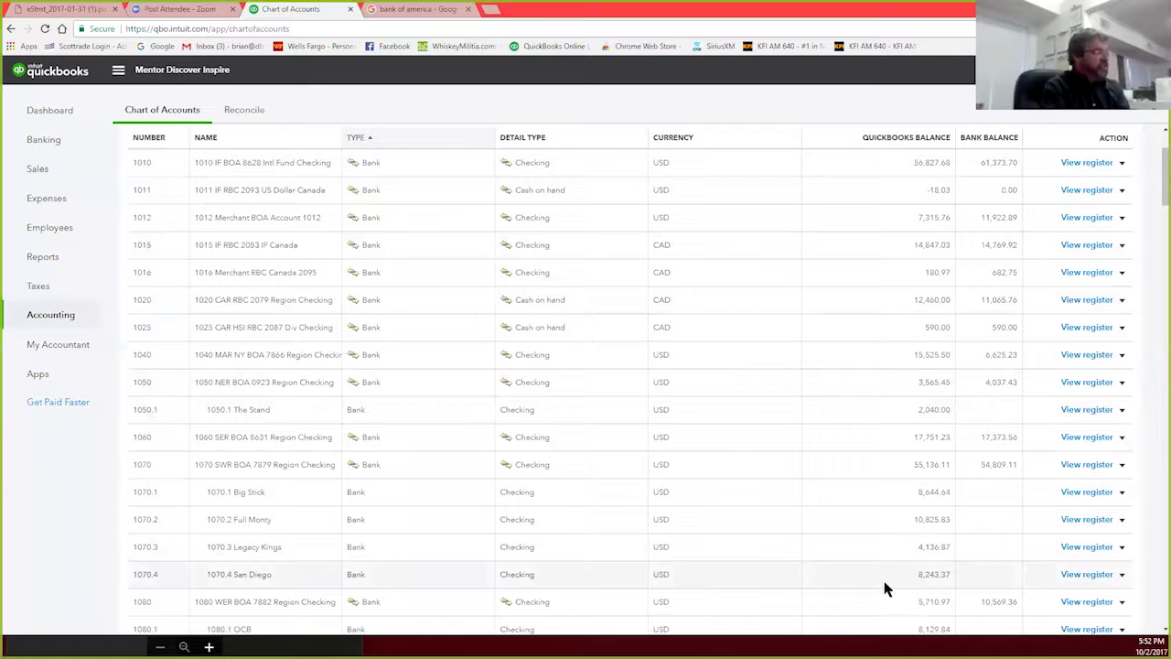
left_click(1086, 575)
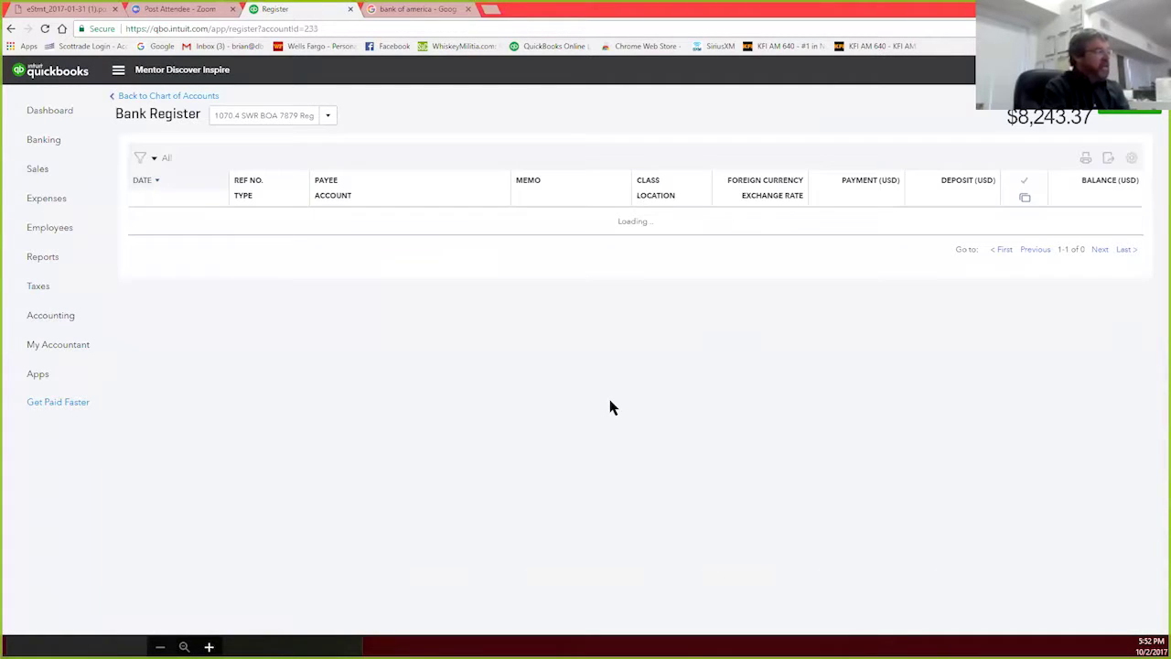
scroll(612, 406, "down", 5)
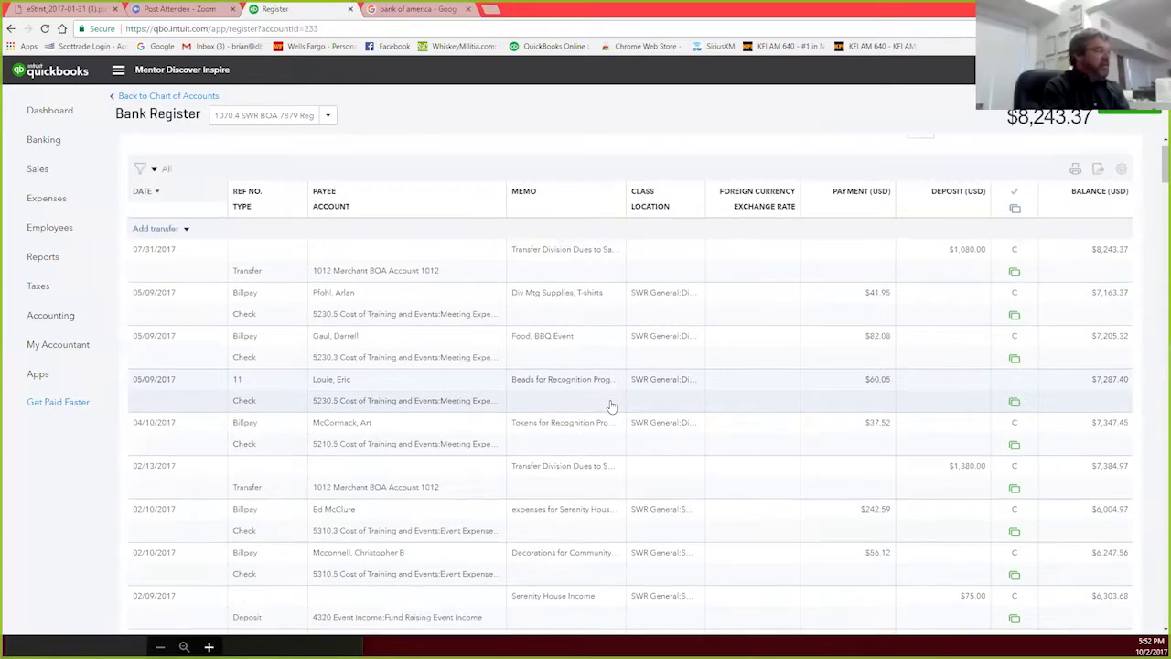
scroll(612, 406, "down", 10)
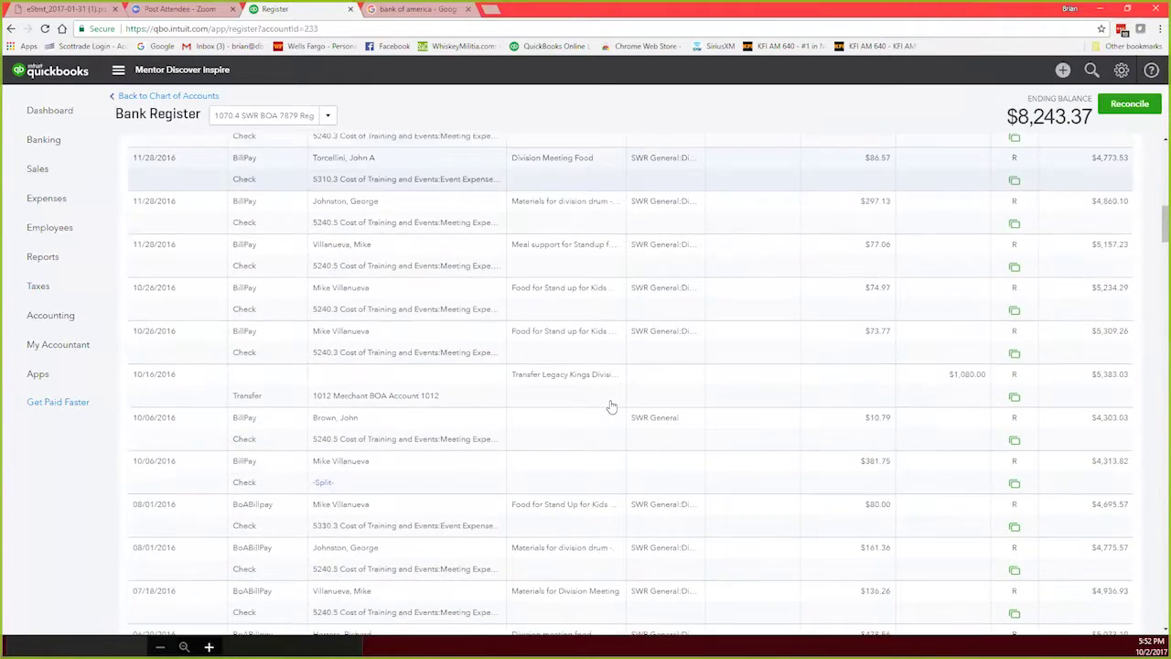
scroll(612, 406, "down", 10)
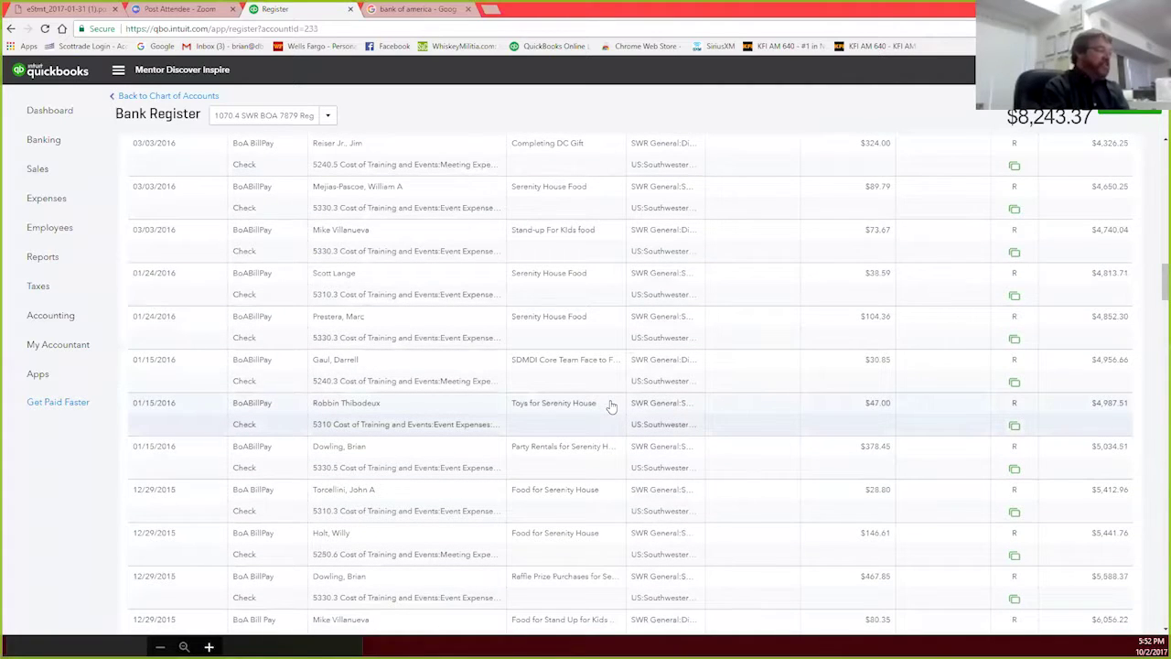
scroll(612, 406, "down", 10)
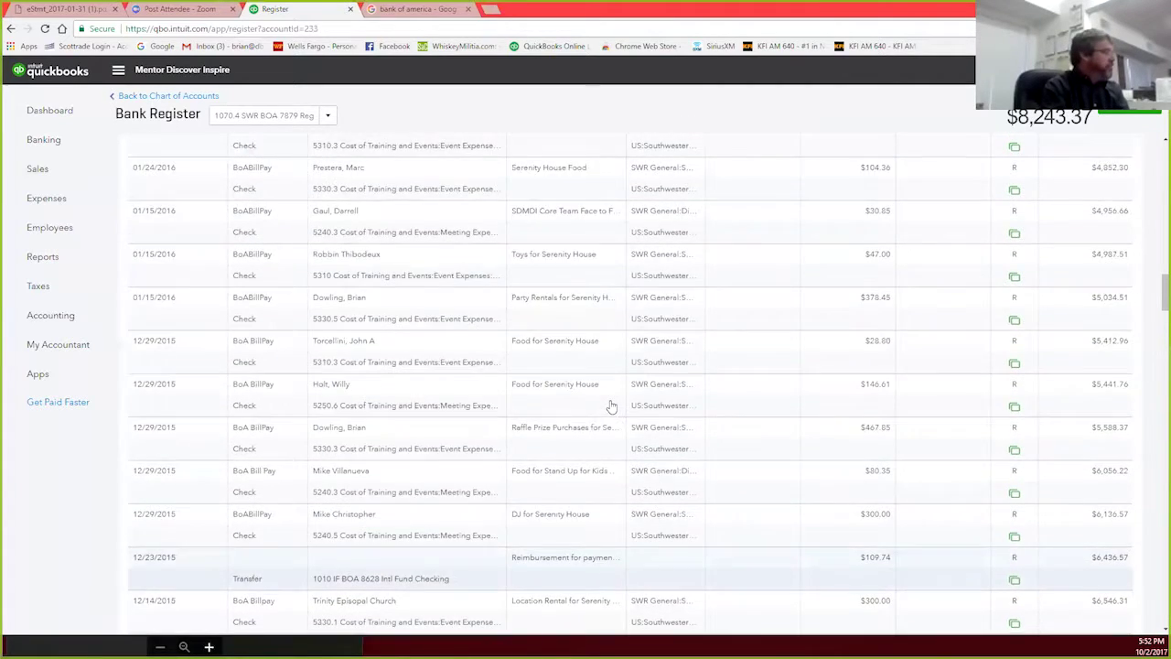
scroll(612, 407, "up", 10)
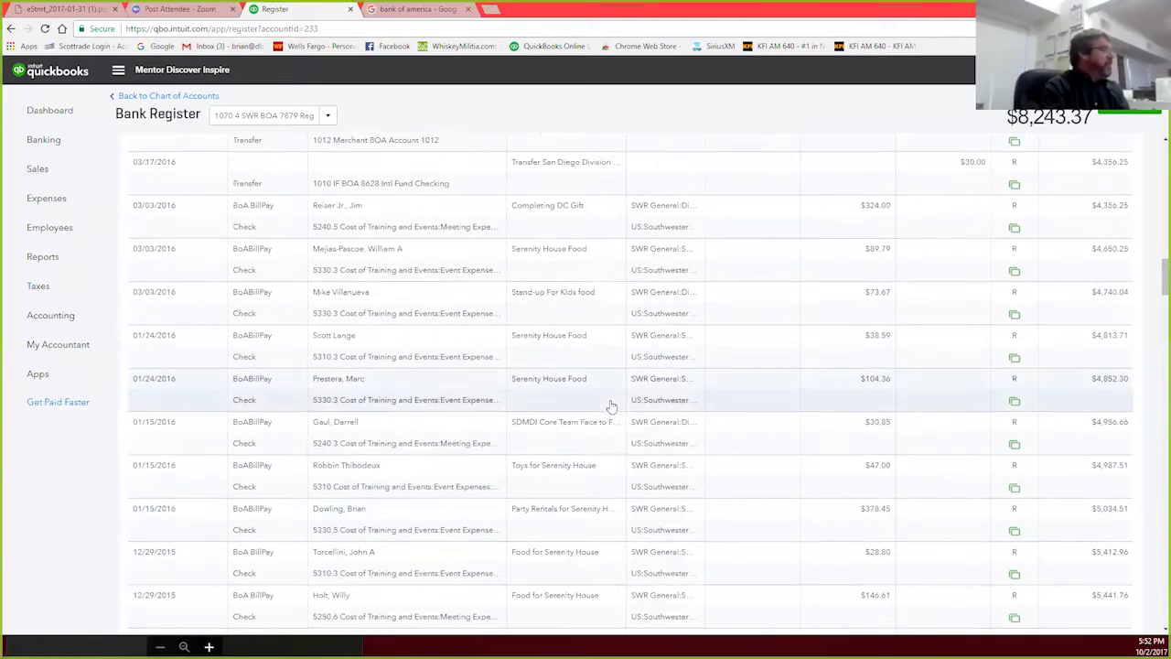
scroll(612, 406, "down", 1)
scroll(612, 406, "up", 1)
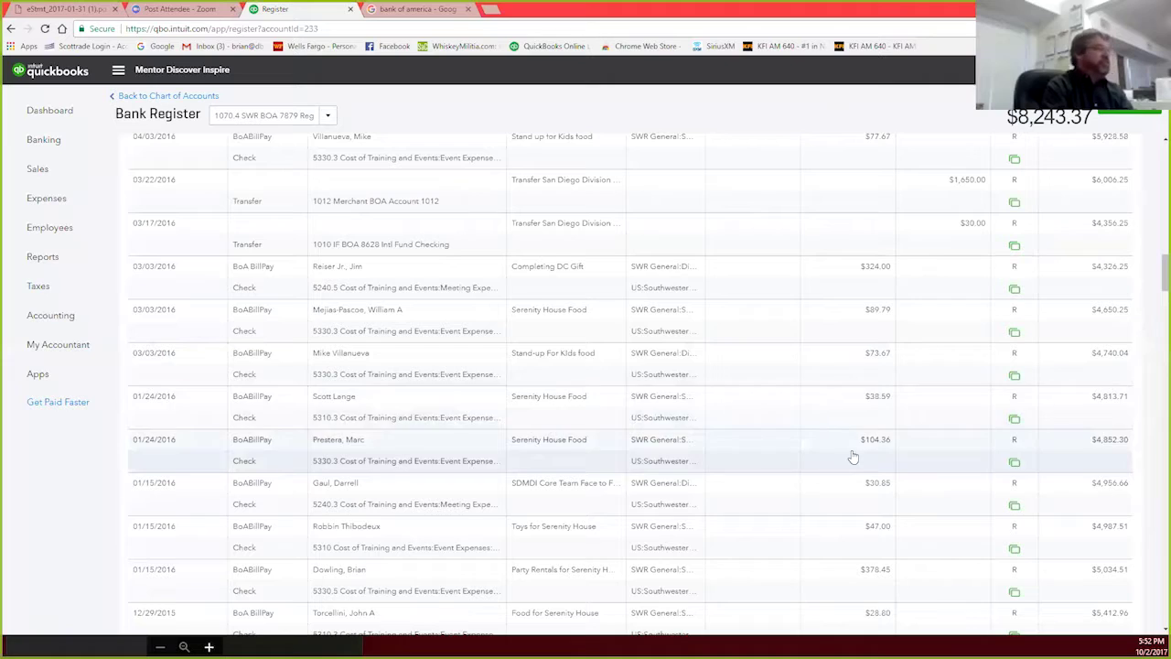
scroll(823, 421, "up", 10)
scroll(853, 456, "up", 10)
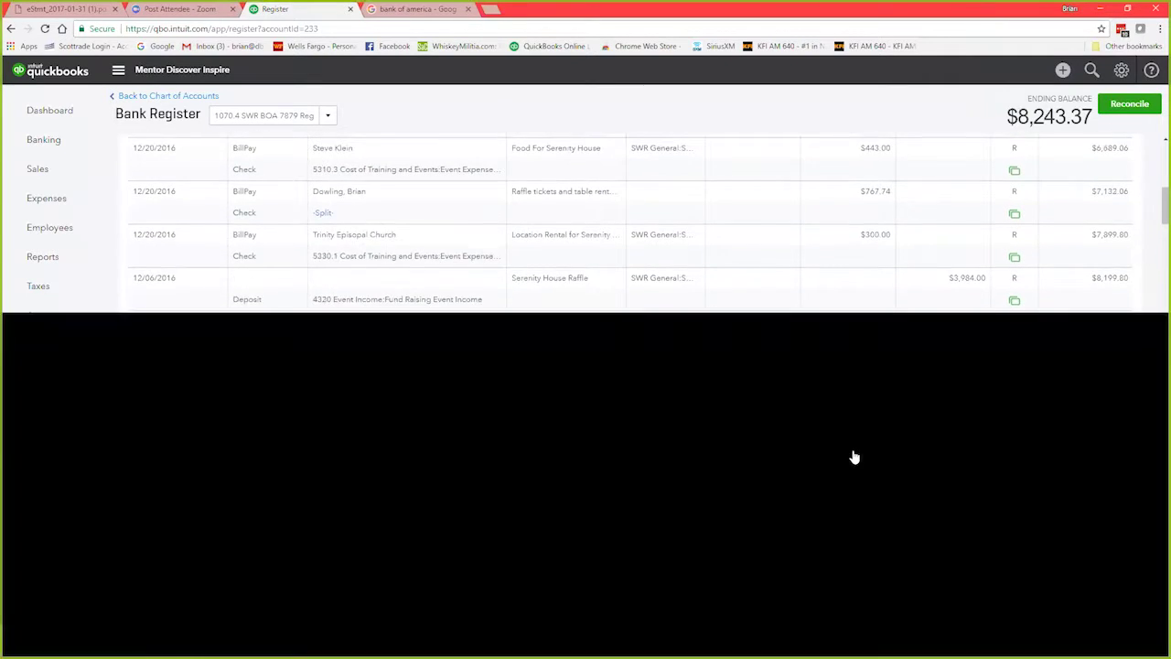
scroll(853, 457, "up", 5)
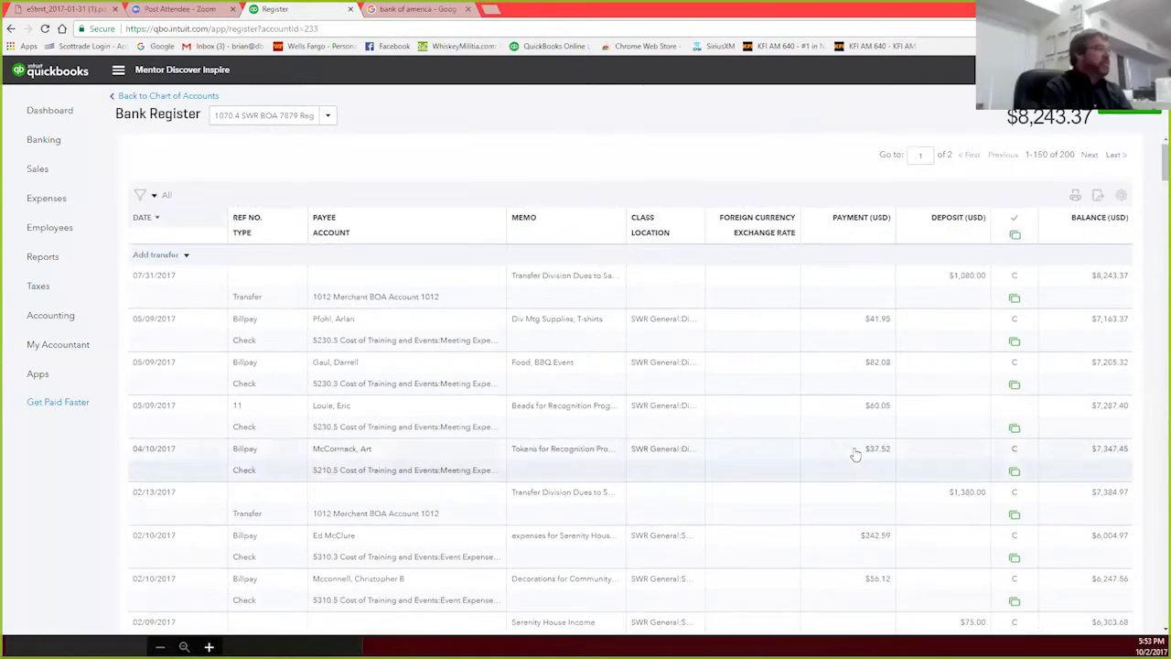
Step: Export the 1070.4 register to Register.xls, widen Memo and Account, and delete columns M–O
left_click(1098, 198)
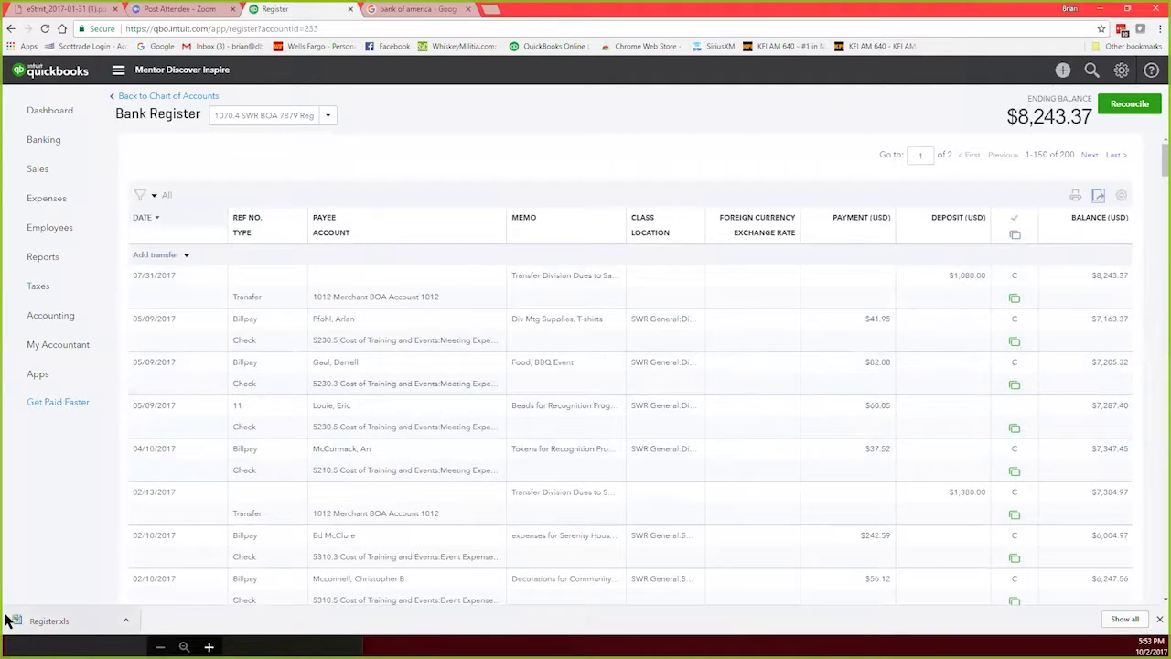
left_click(50, 623)
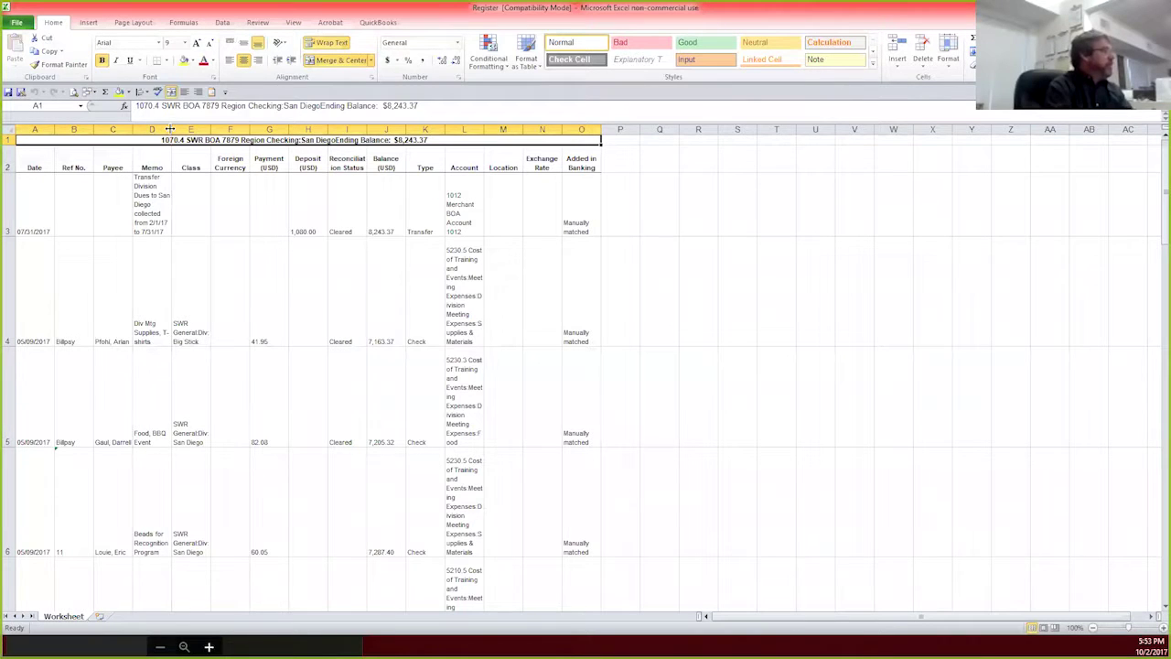
left_click_drag(170, 129, 241, 129)
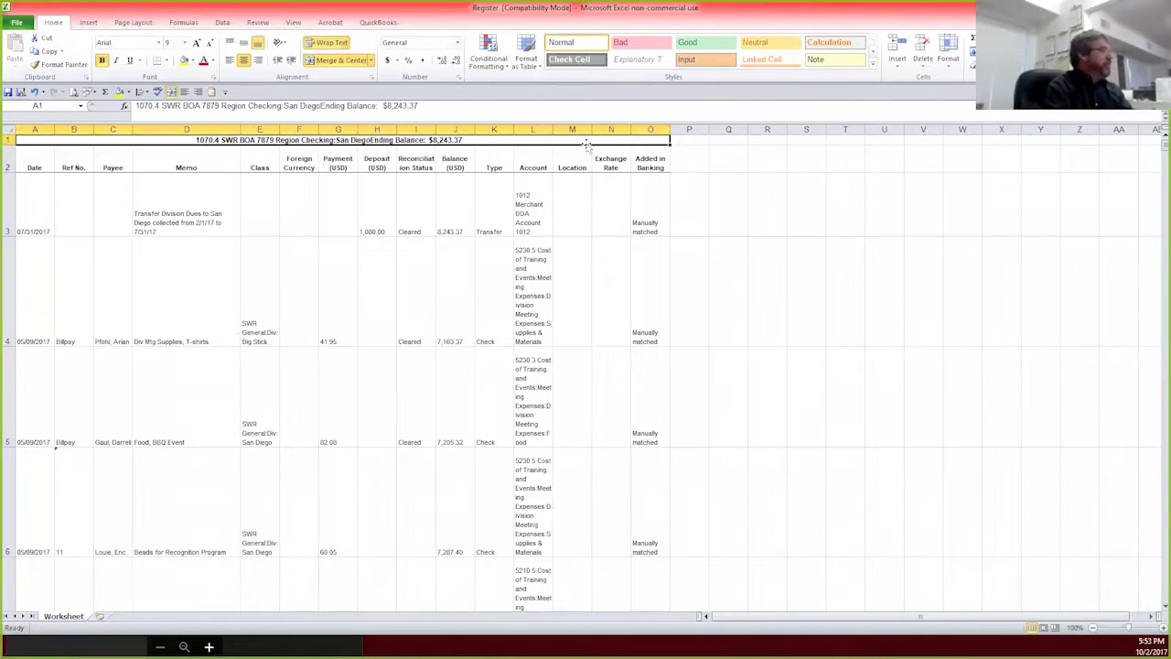
left_click_drag(552, 129, 740, 129)
left_click(921, 45)
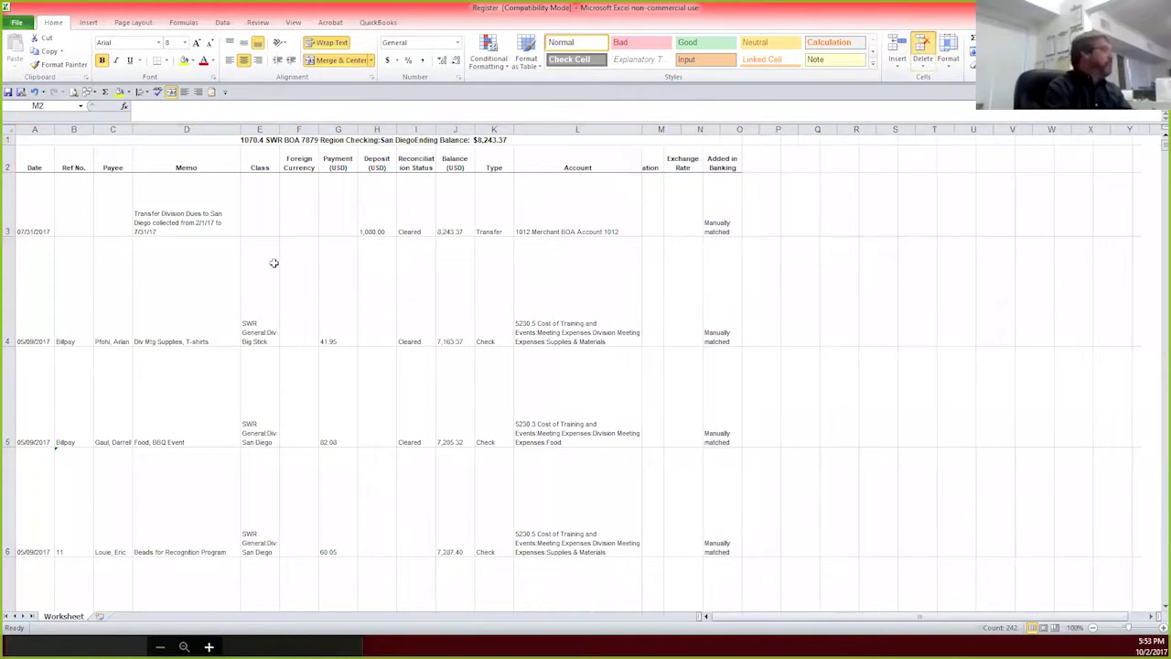
left_click(881, 377)
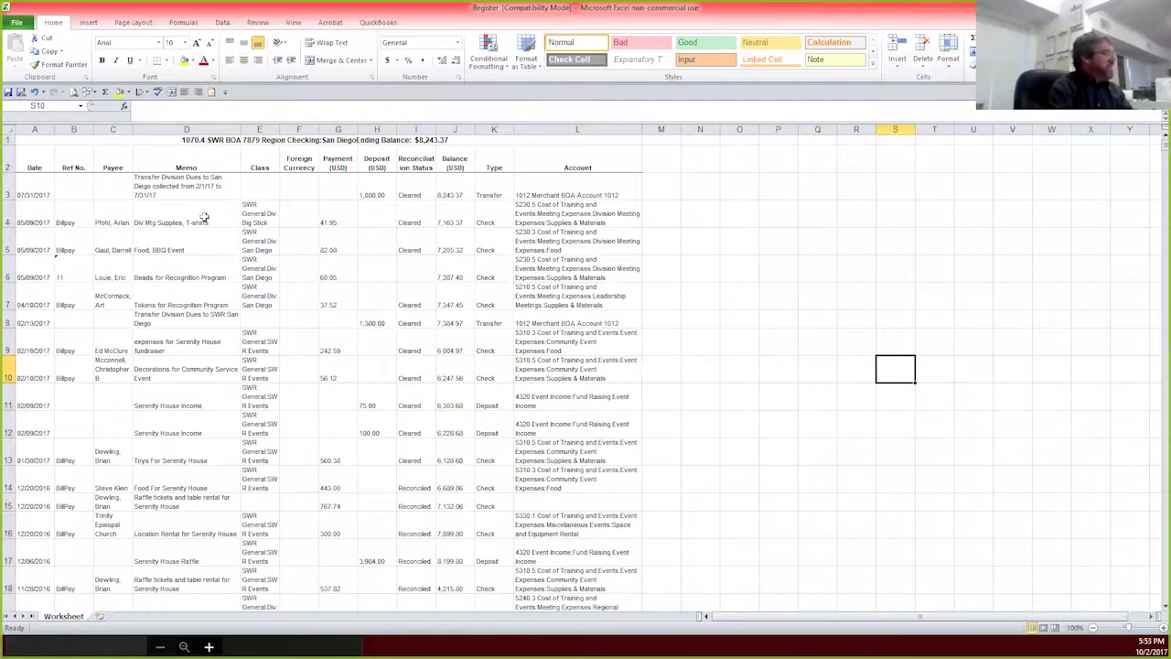
Step: Delete the rows outside 01/30/2017–02/13/2017, leaving six transactions
left_click_drag(9, 194, 9, 315)
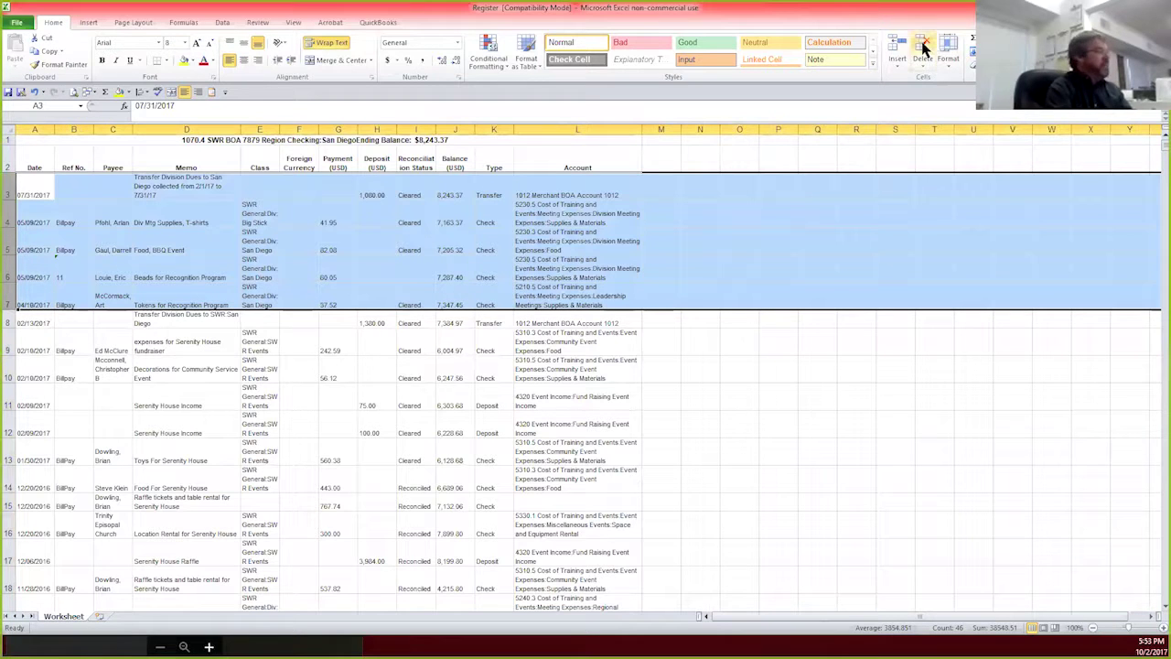
key("ctrl+minus")
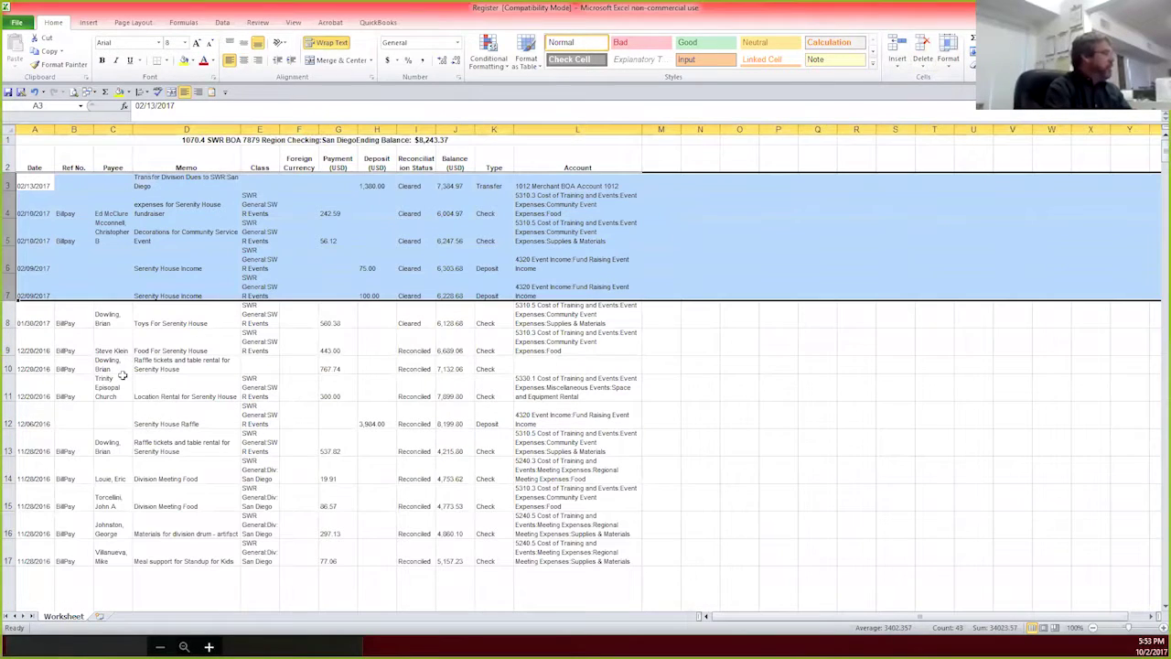
left_click(9, 351)
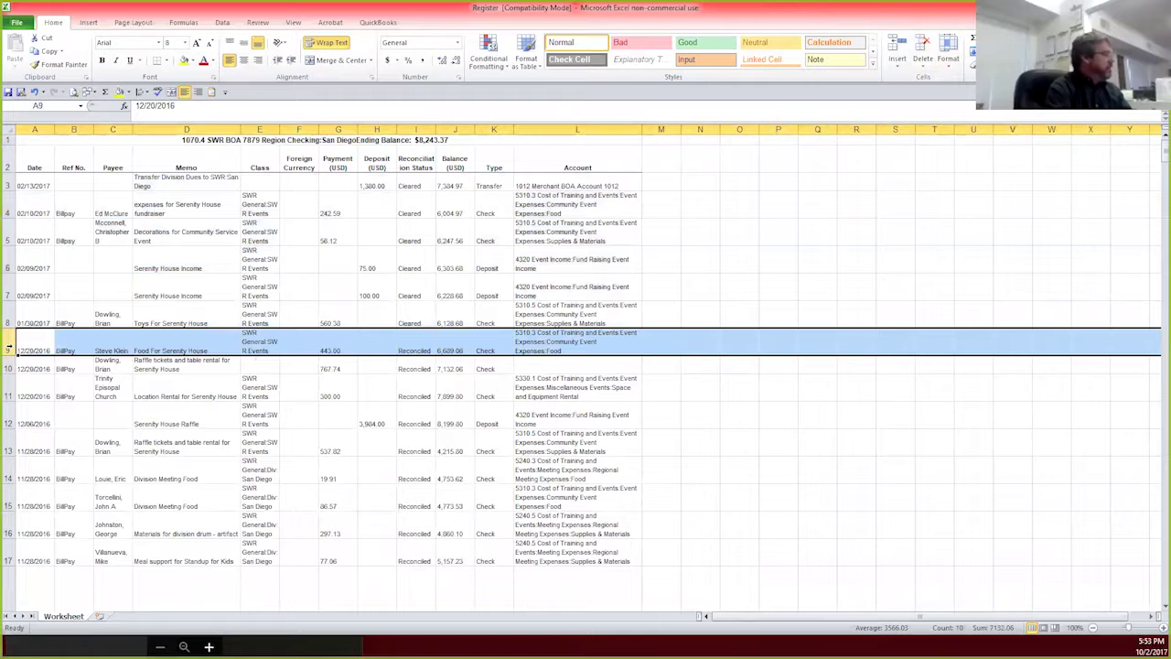
left_click_drag(9, 413, 10, 619)
left_click(920, 45)
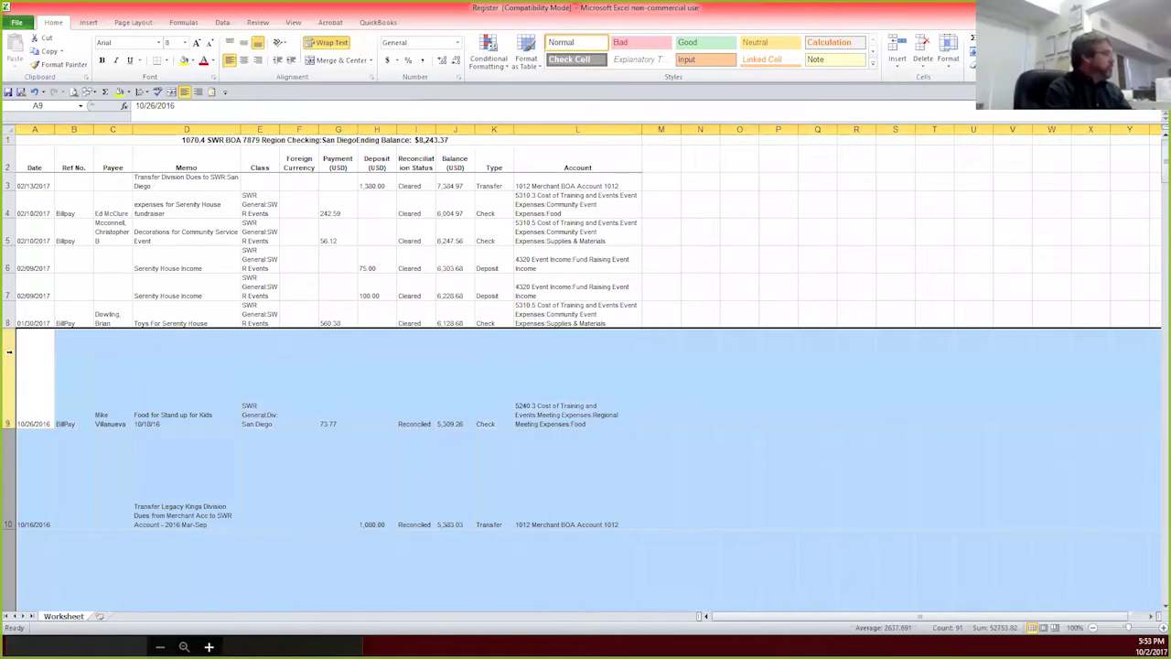
mouse_move(10, 529)
left_mouse_down()
mouse_move(9, 604)
mouse_move(8, 498)
mouse_move(9, 619)
mouse_move(9, 541)
left_mouse_up()
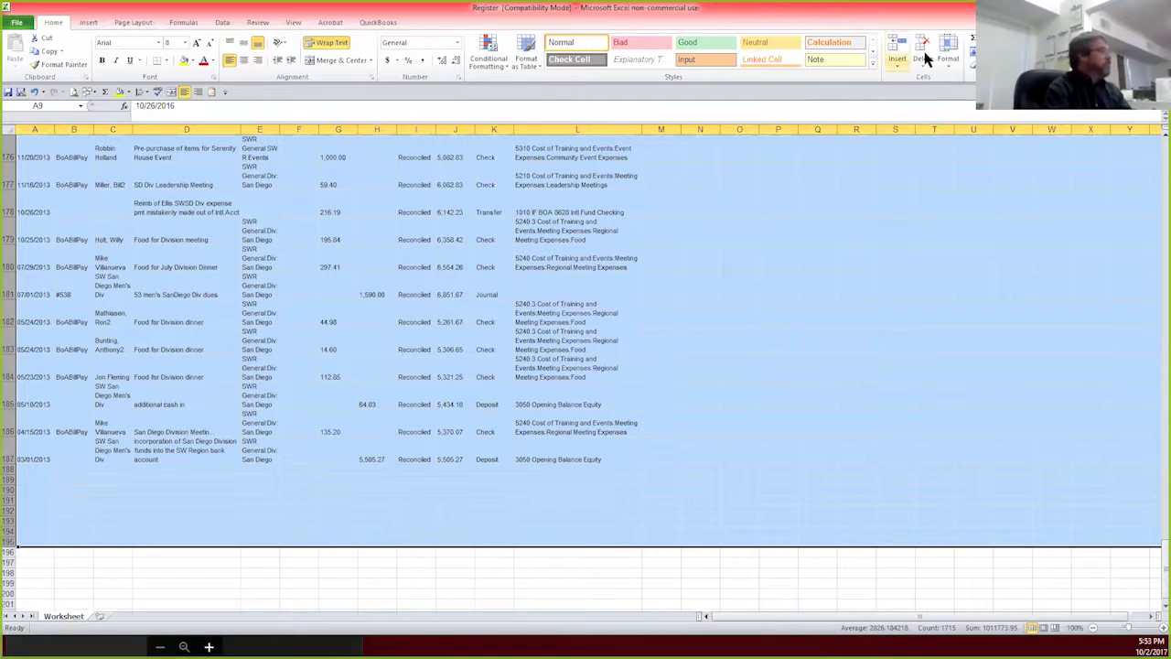
left_click(924, 53)
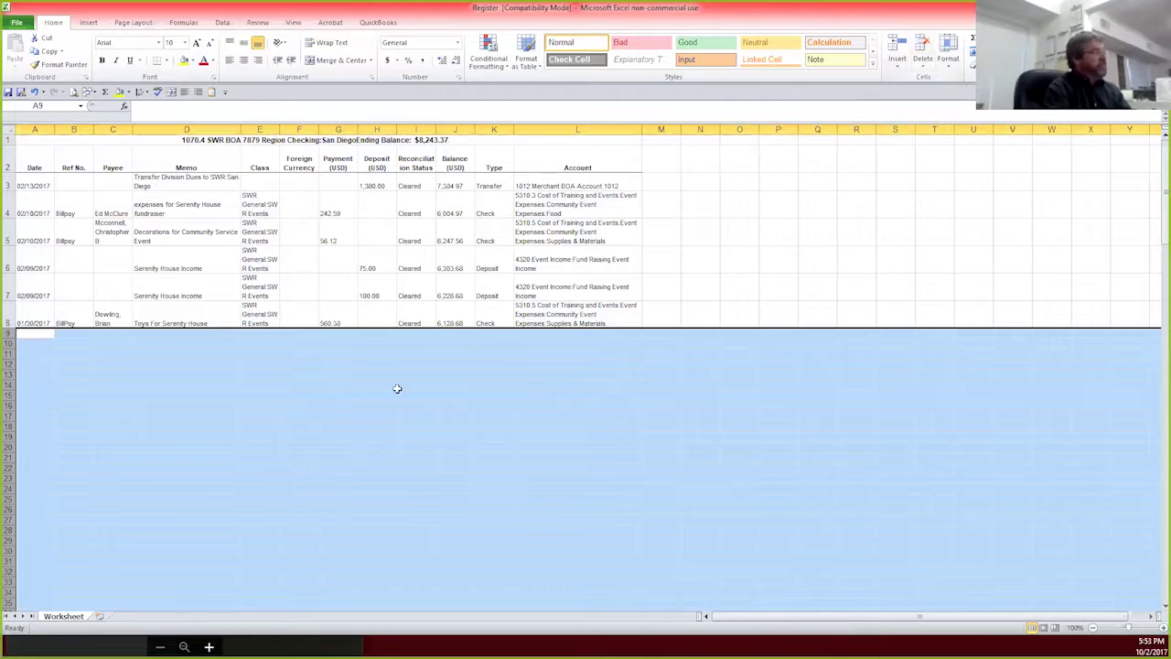
Step: Close the Register.xls workbook in Excel, discarding the edits with Don't Save
left_click(260, 437)
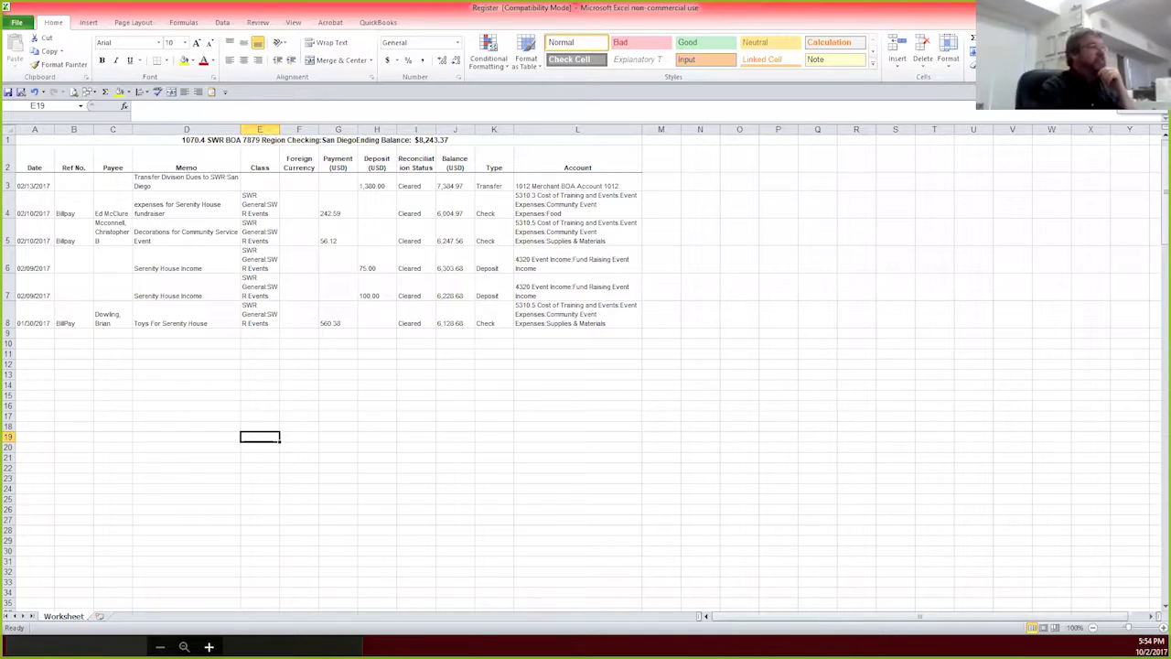
left_click(1152, 26)
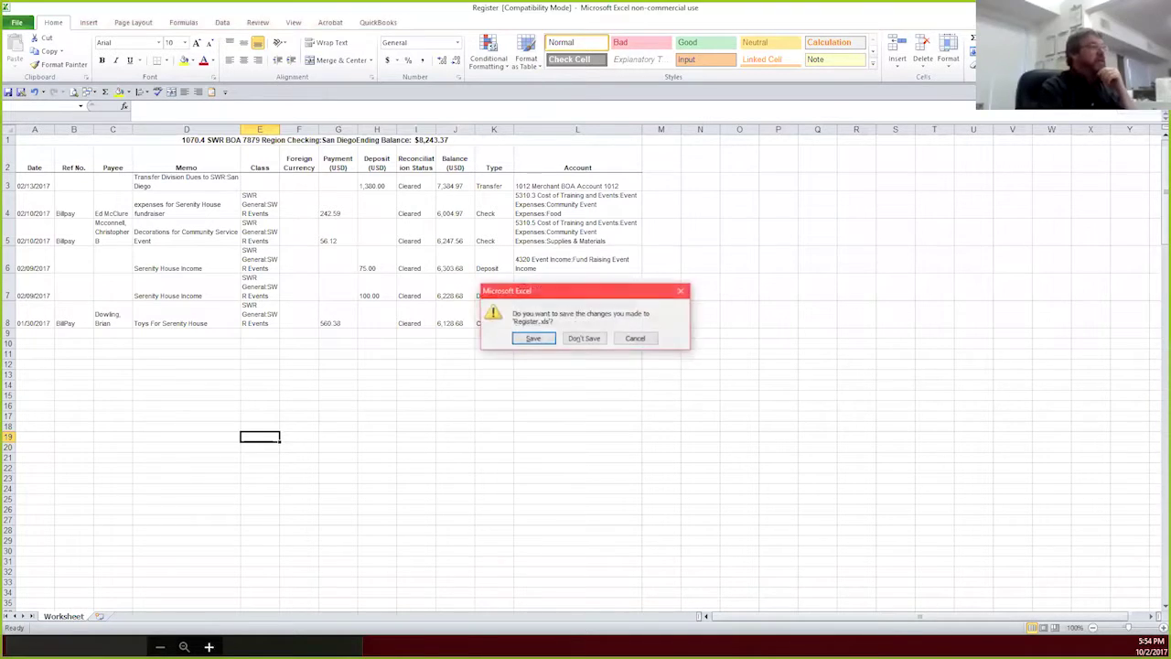
left_click(574, 340)
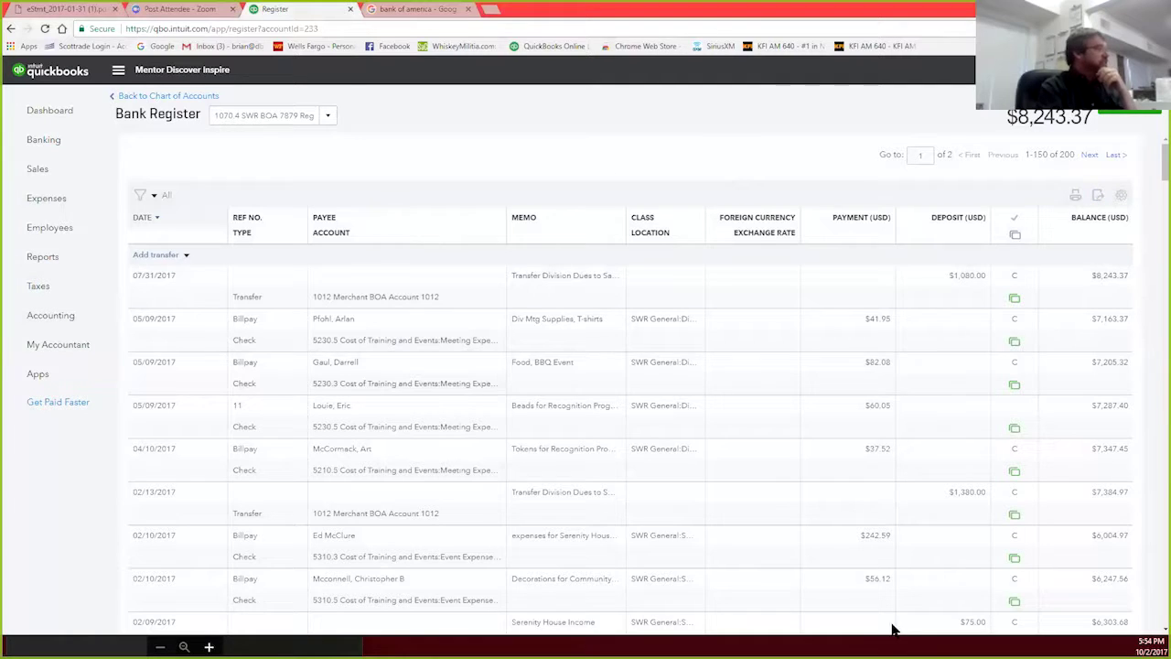
Step: Switch the Bank Register to 1070 SWR BOA 7879 Region Checking and scroll to February 2017
left_click(327, 119)
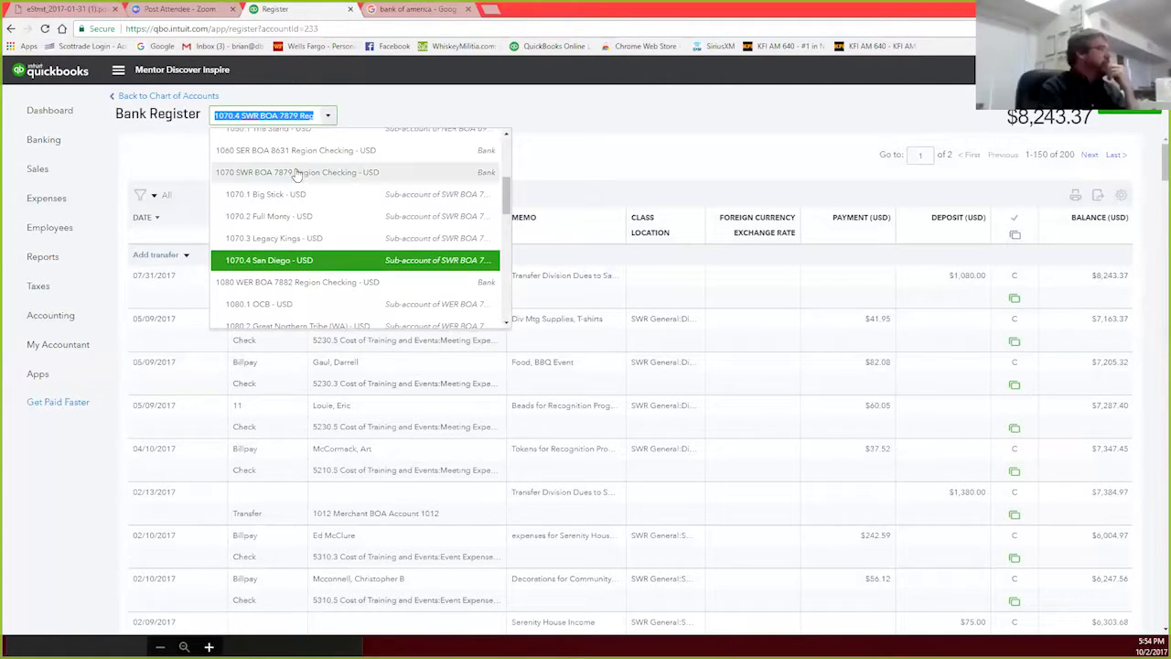
left_click(296, 173)
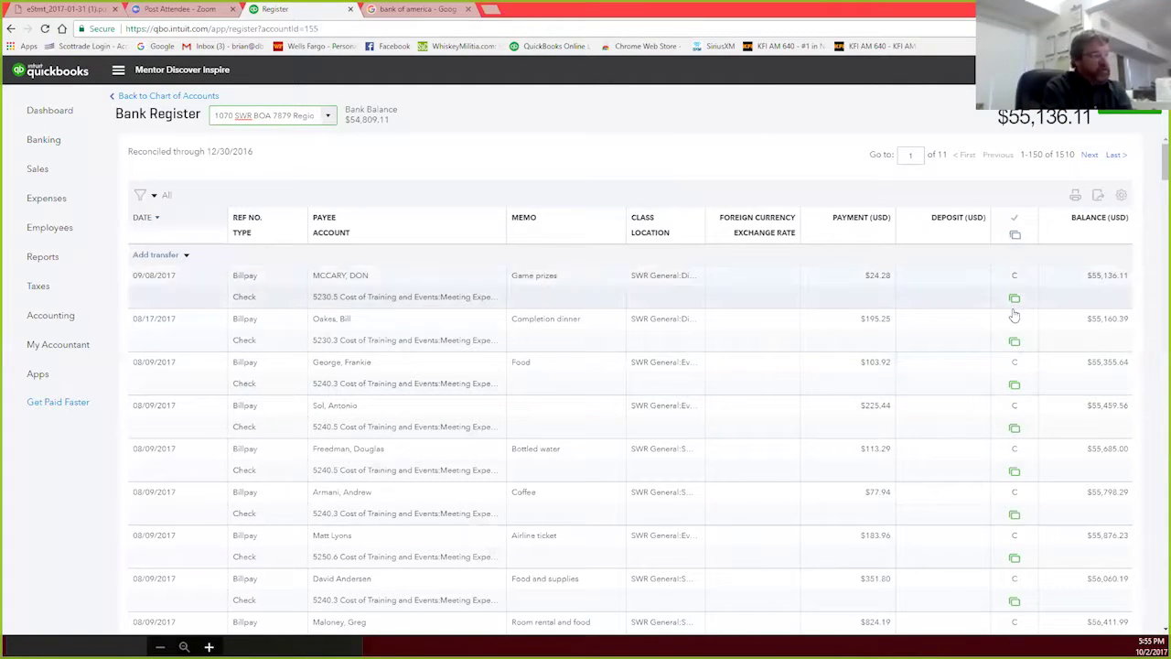
scroll(1019, 483, "down", 1)
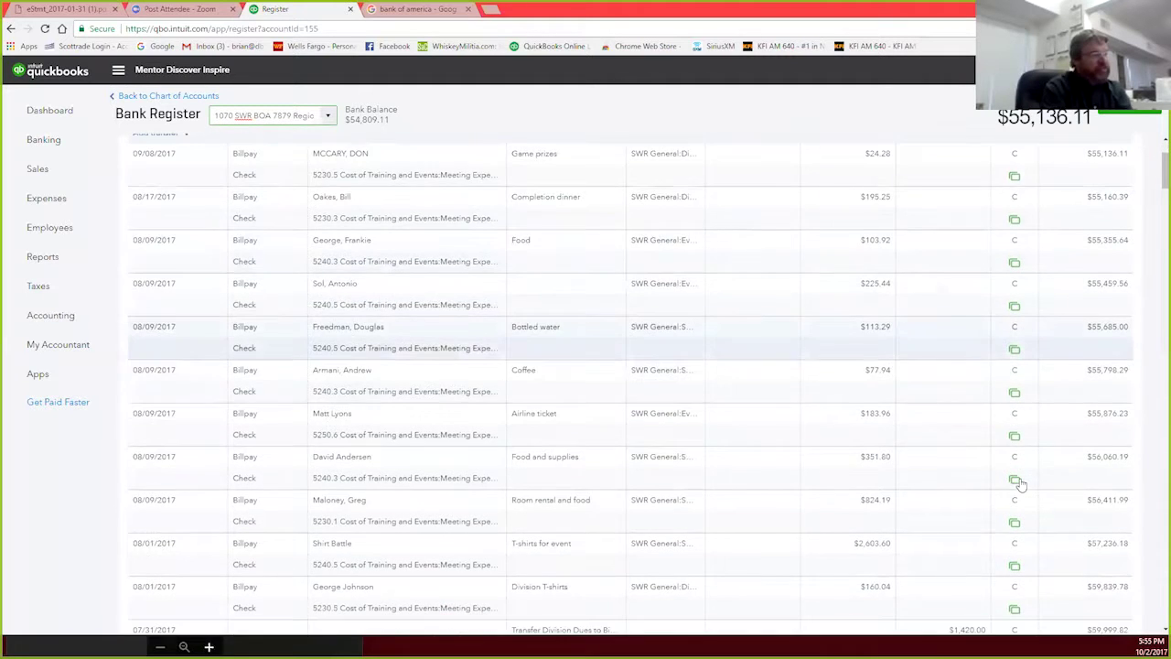
scroll(1020, 483, "down", 10)
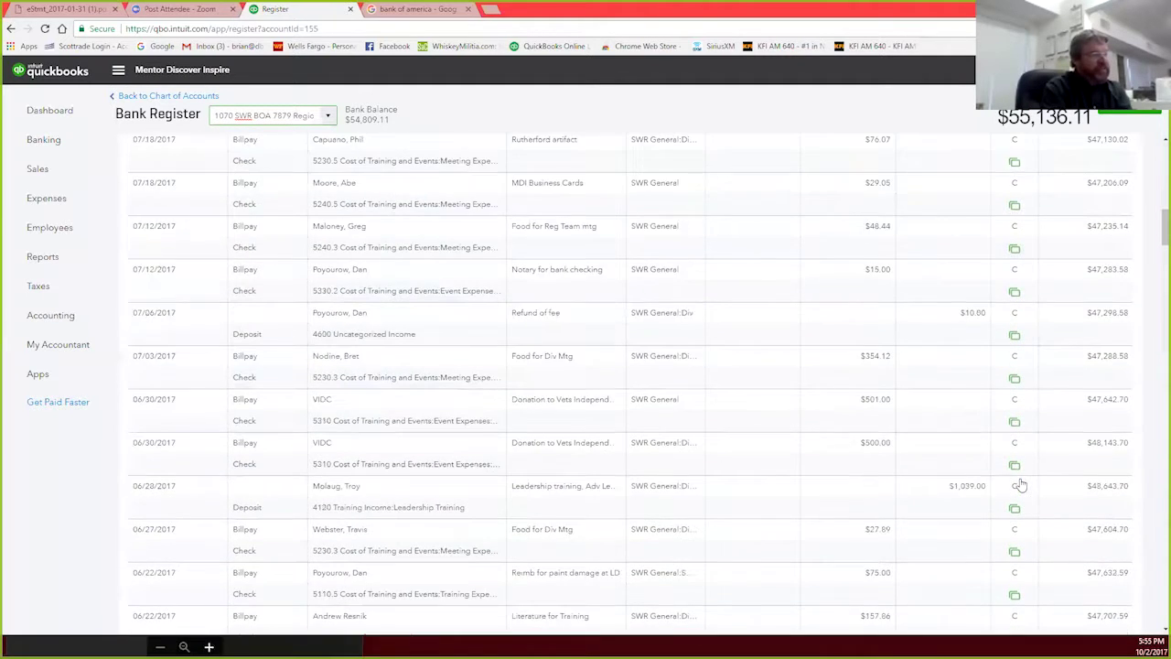
scroll(1022, 484, "down", 10)
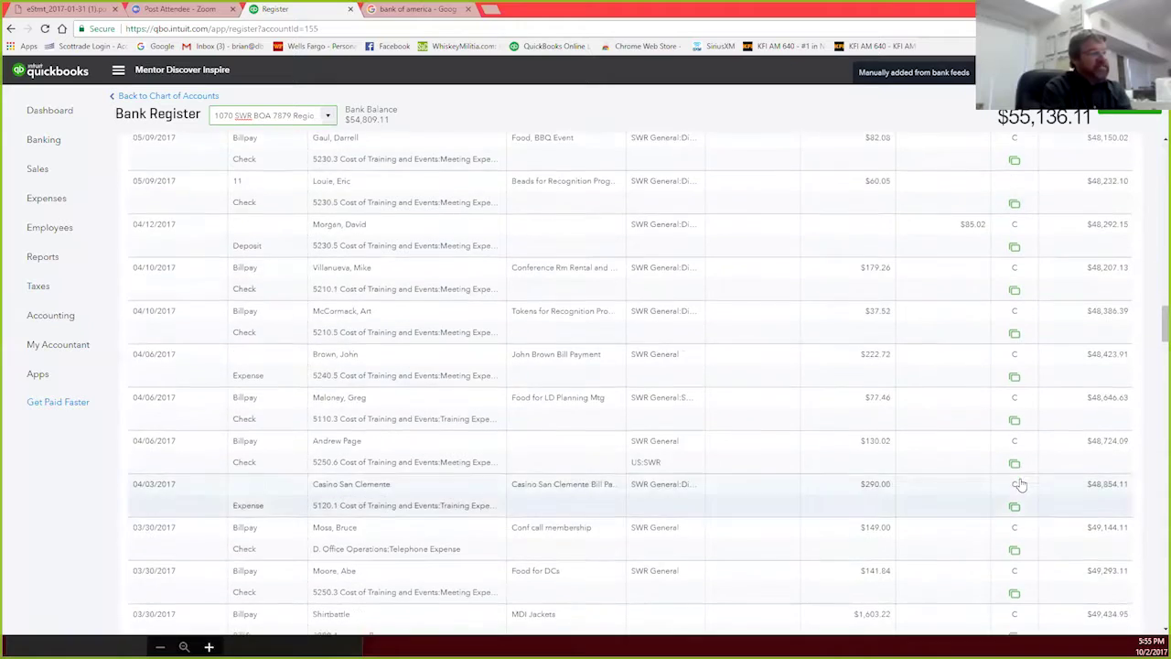
scroll(1021, 484, "down", 10)
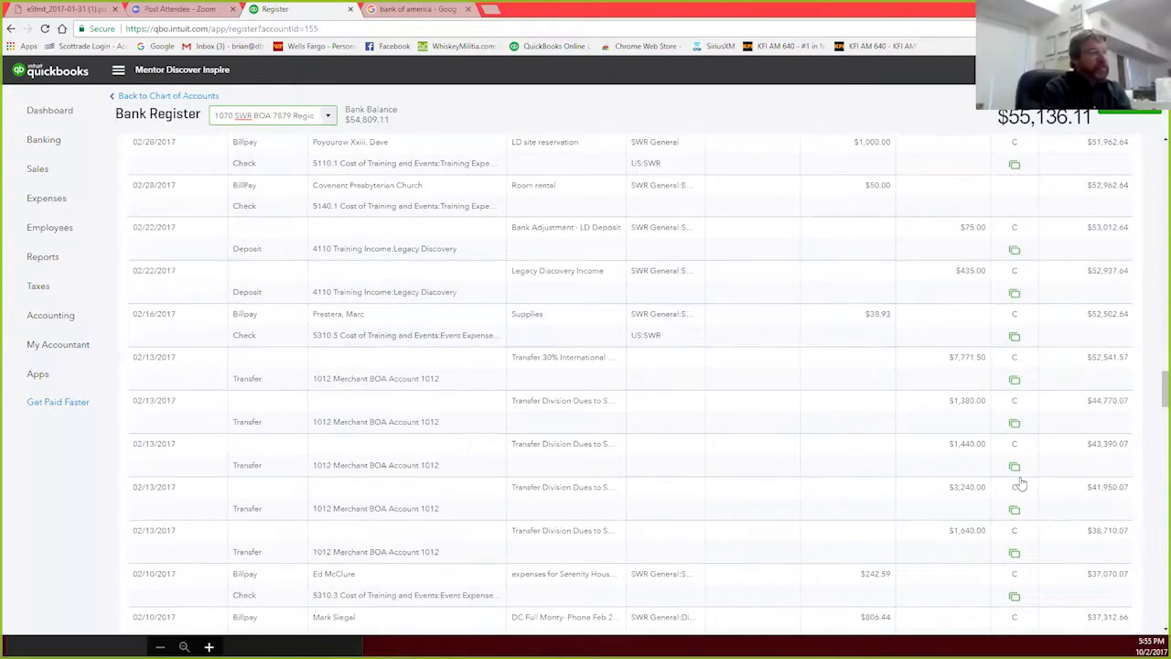
scroll(1021, 386, "up", 1)
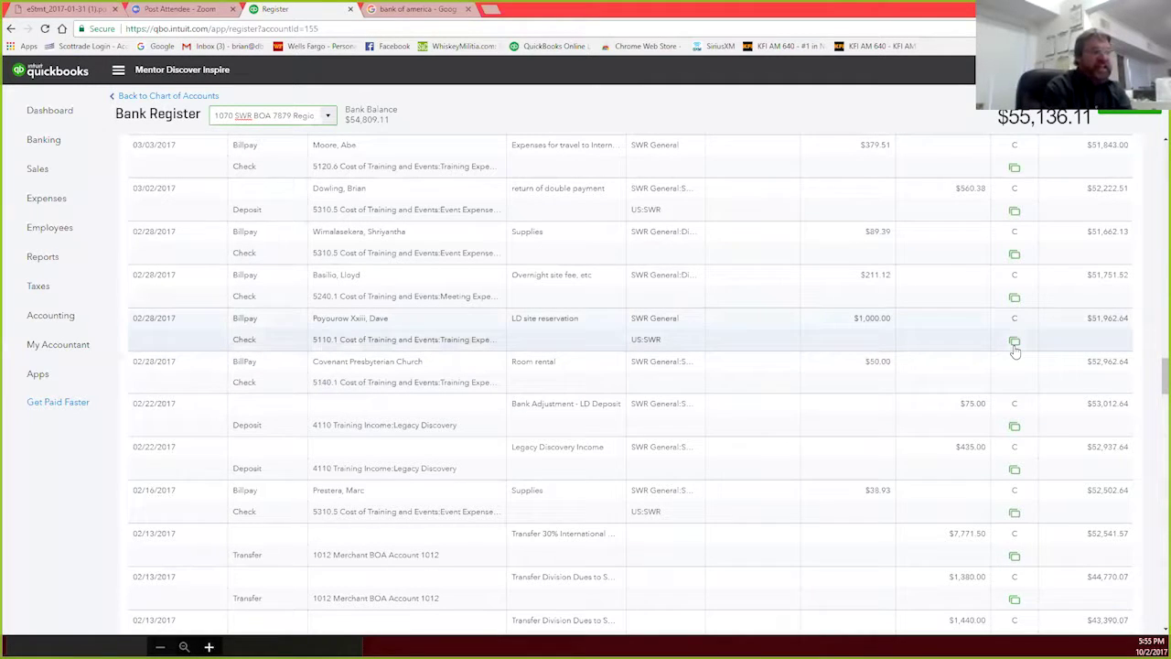
mouse_move(1015, 350)
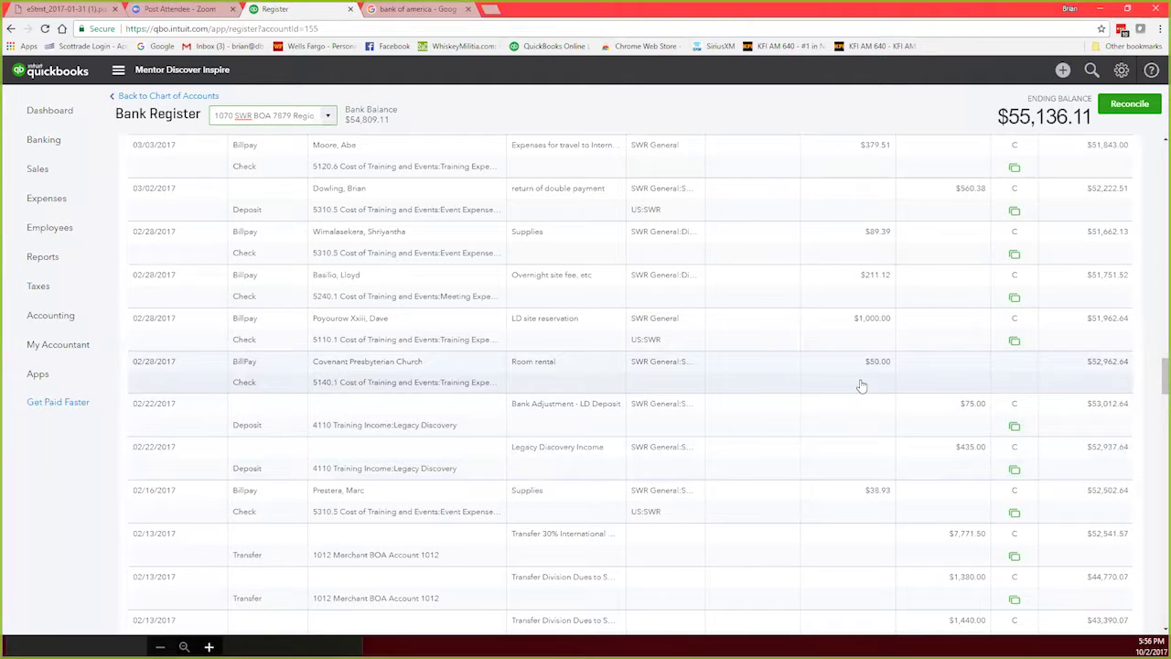
scroll(861, 385, "up", 5)
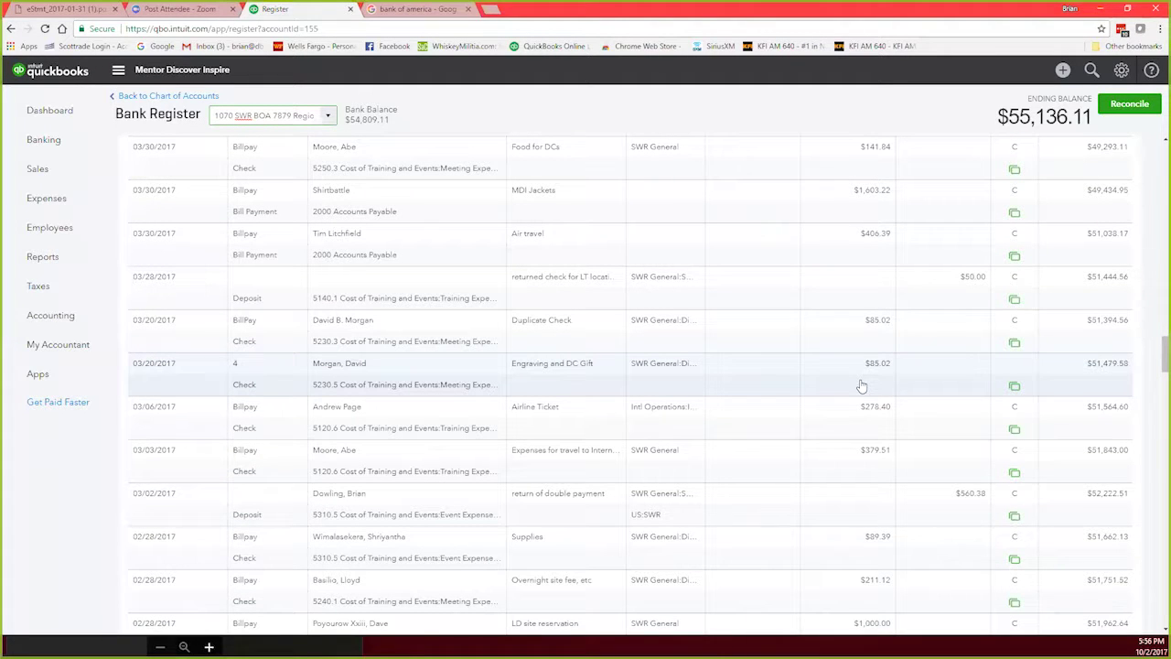
scroll(861, 385, "up", 1)
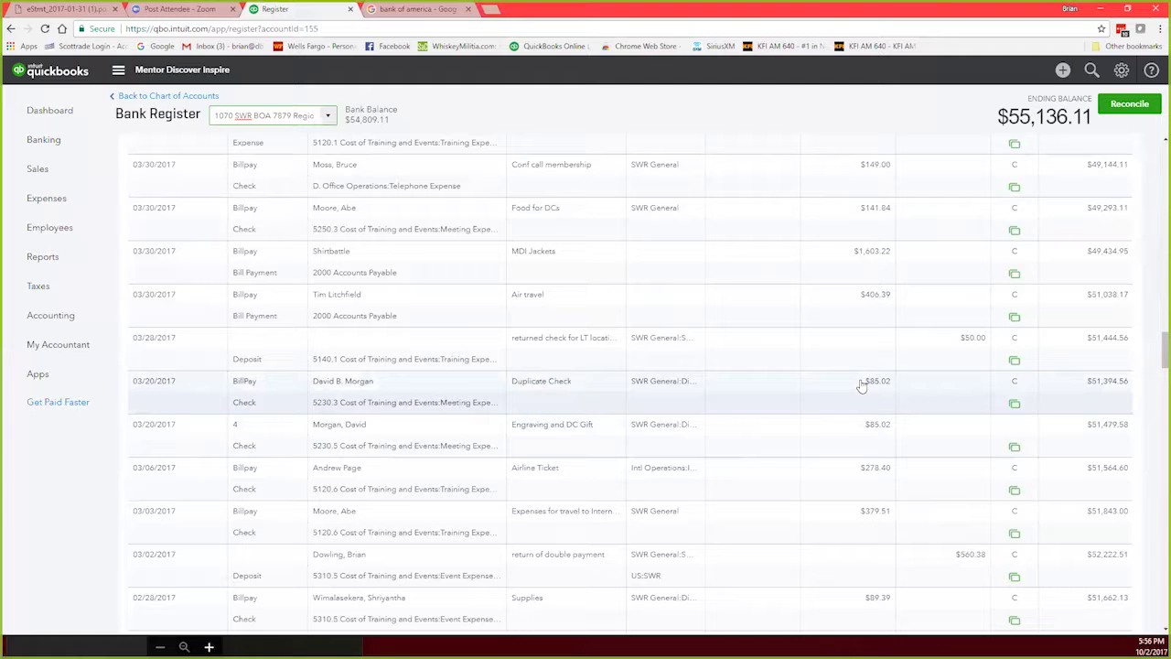
scroll(861, 385, "down", 4)
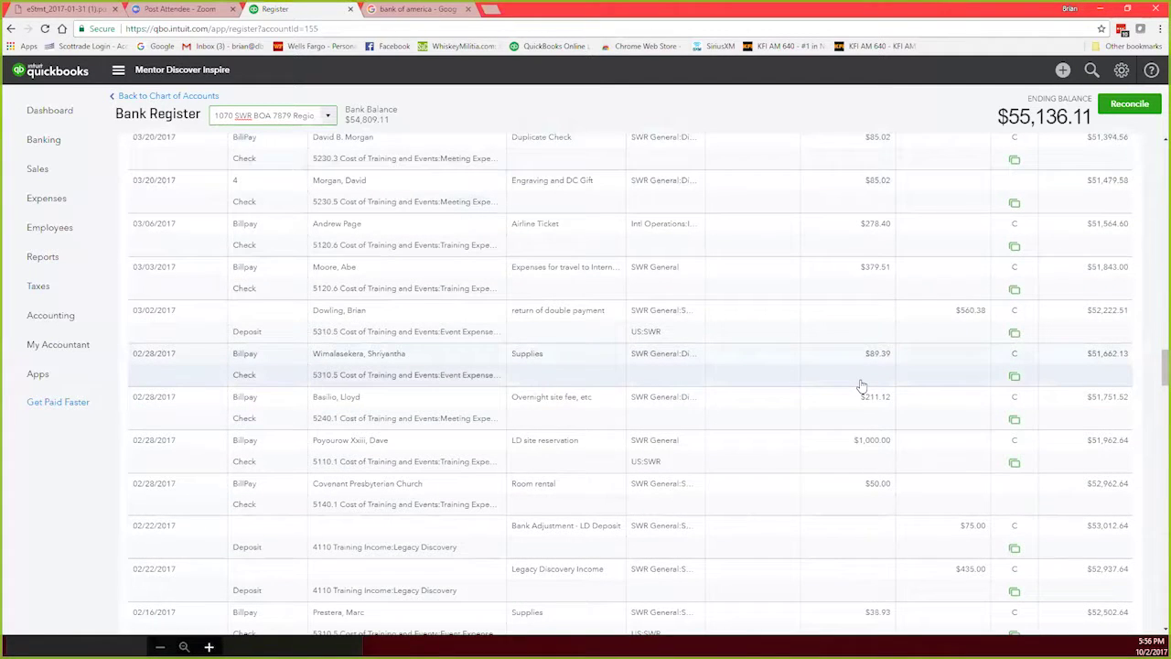
scroll(861, 389, "up", 2)
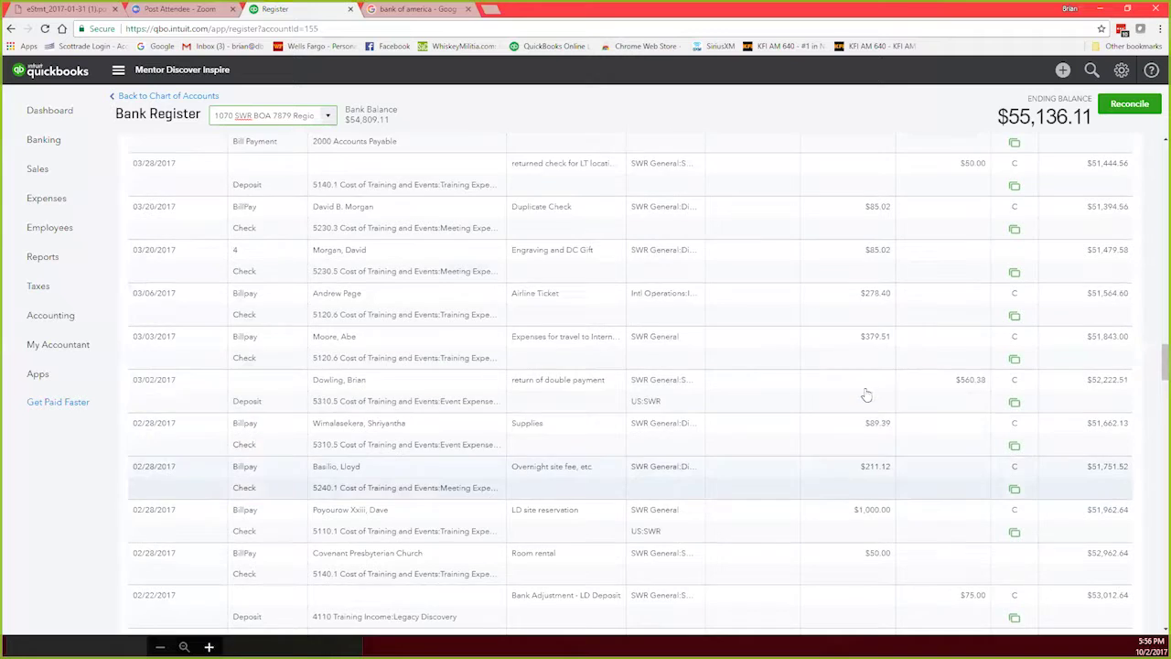
scroll(827, 347, "up", 2)
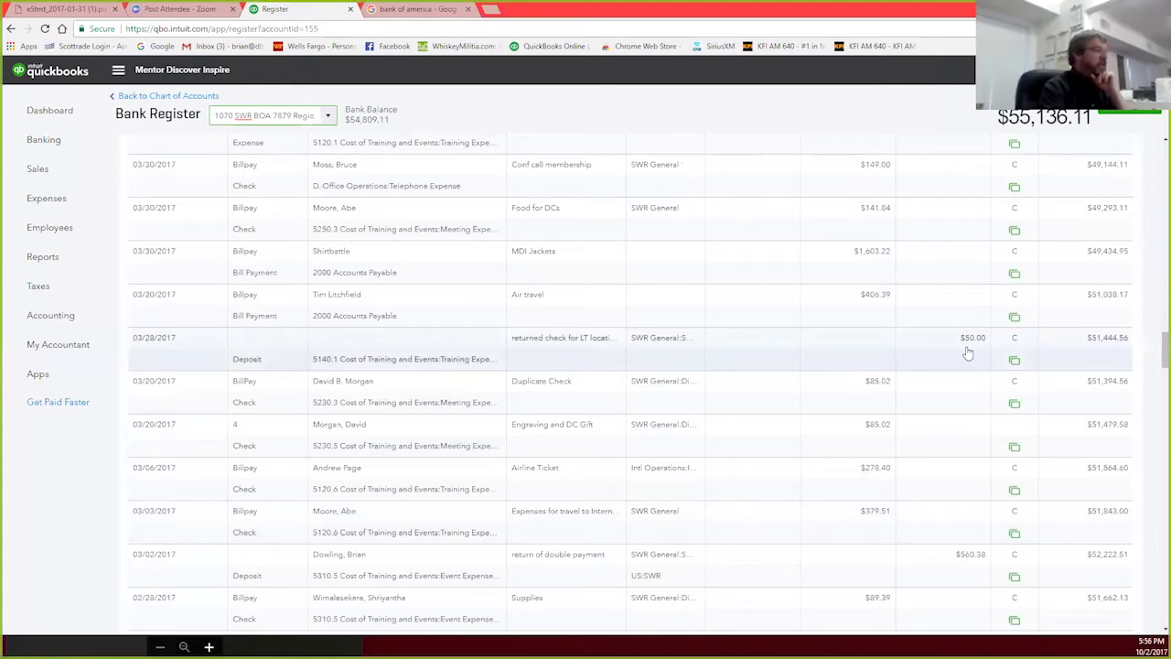
scroll(967, 353, "down", 5)
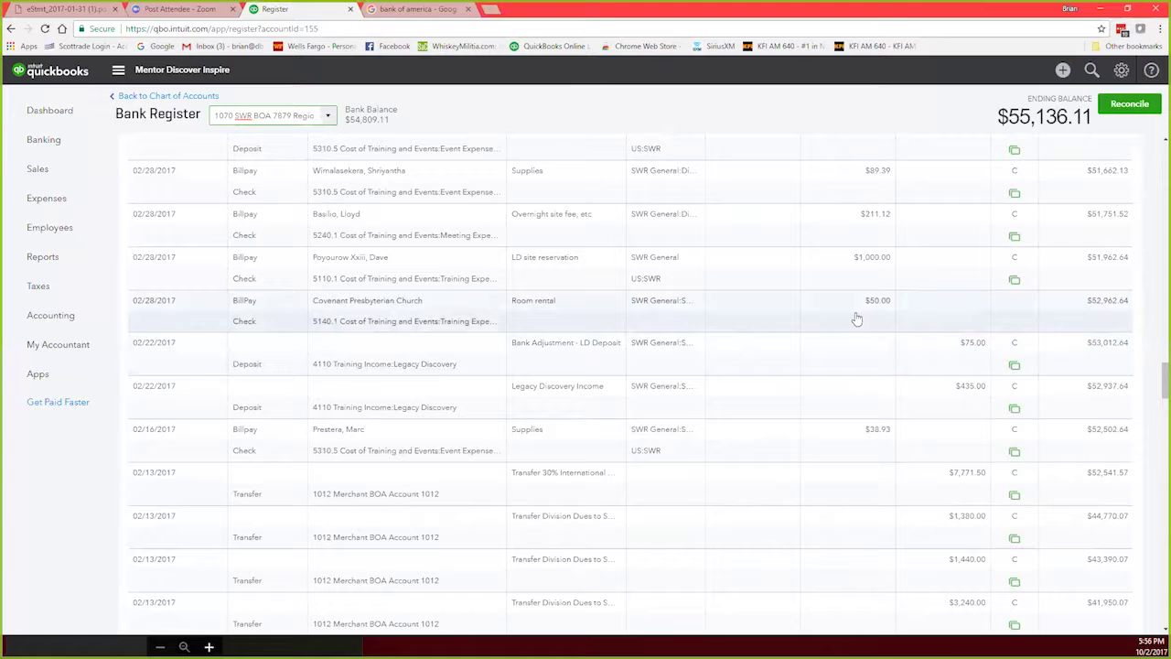
left_click(454, 309)
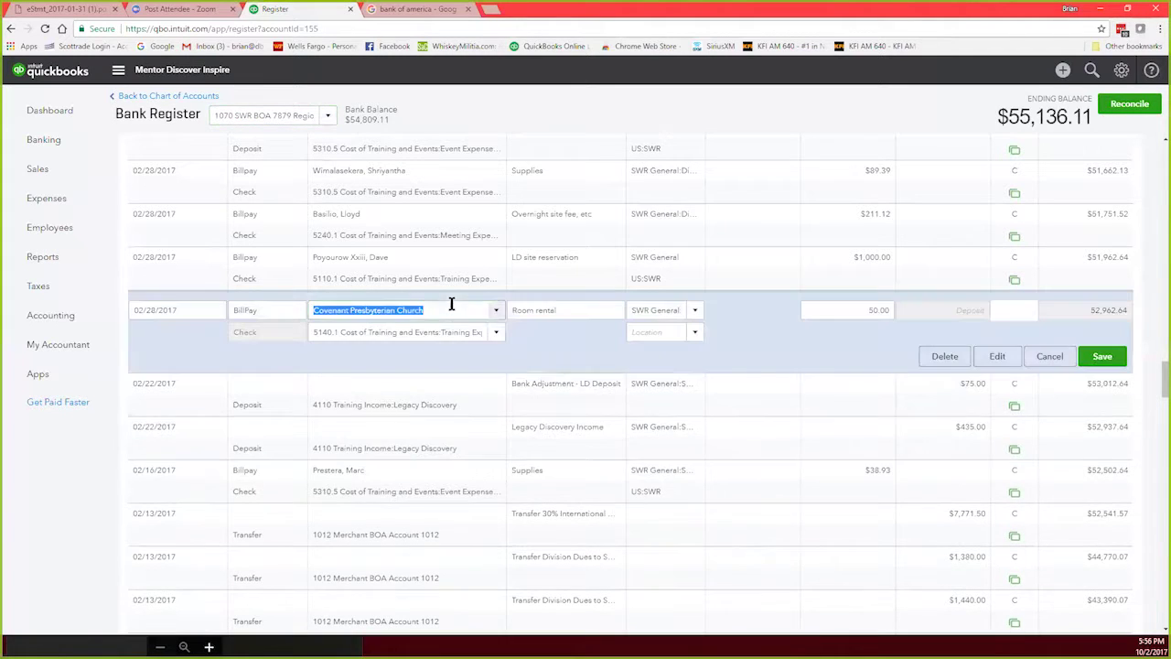
Step: Void the 02/28/2017 $50 Covenant Presbyterian Church BillPay check from its check form
left_click(997, 356)
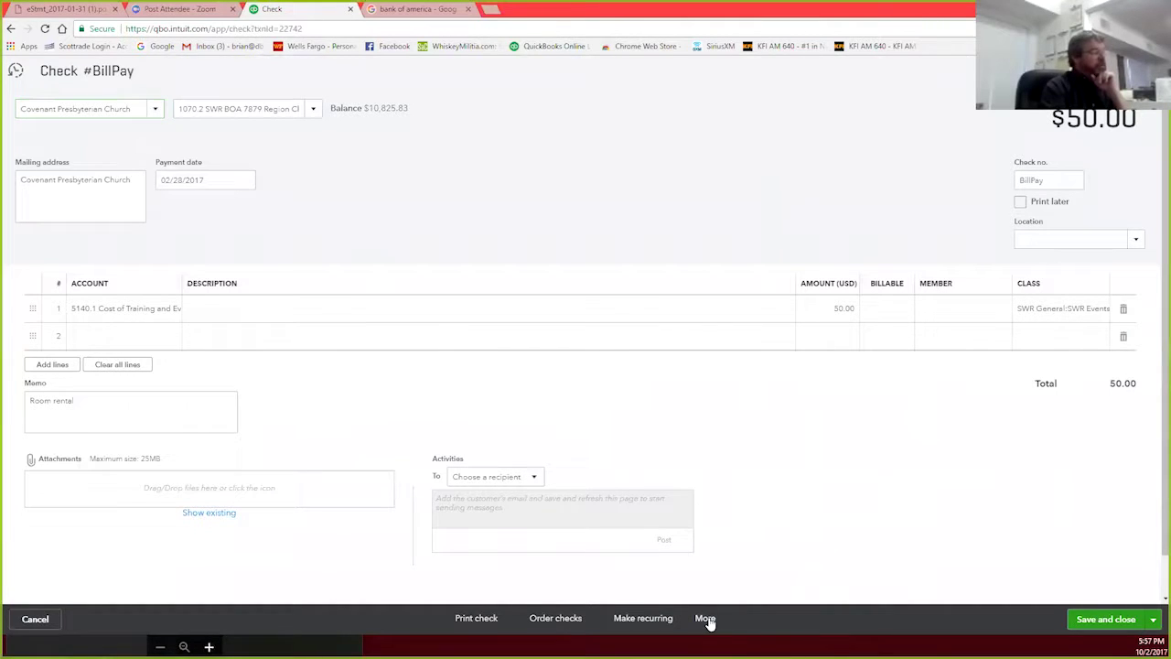
left_click(707, 620)
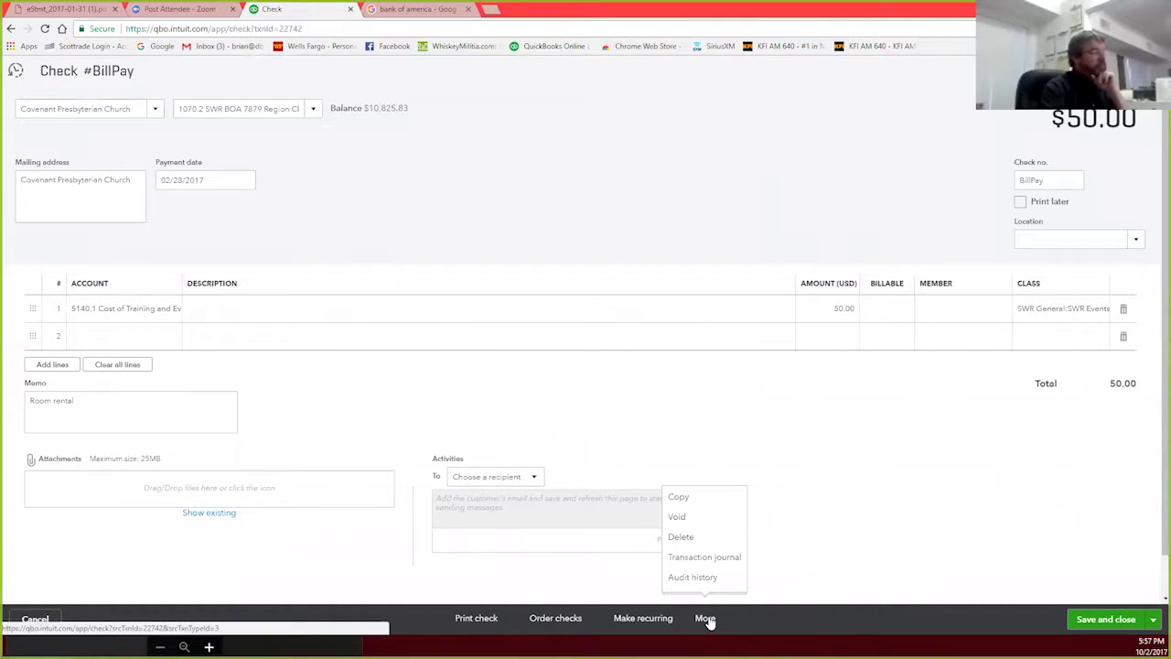
left_click(701, 518)
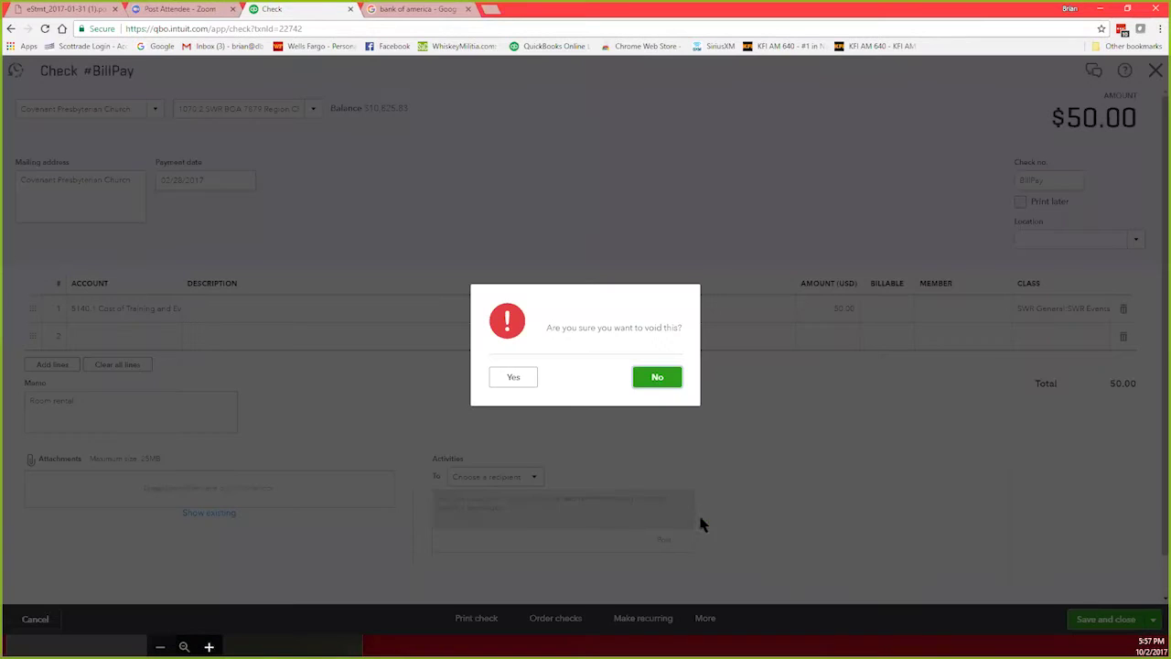
left_click(672, 380)
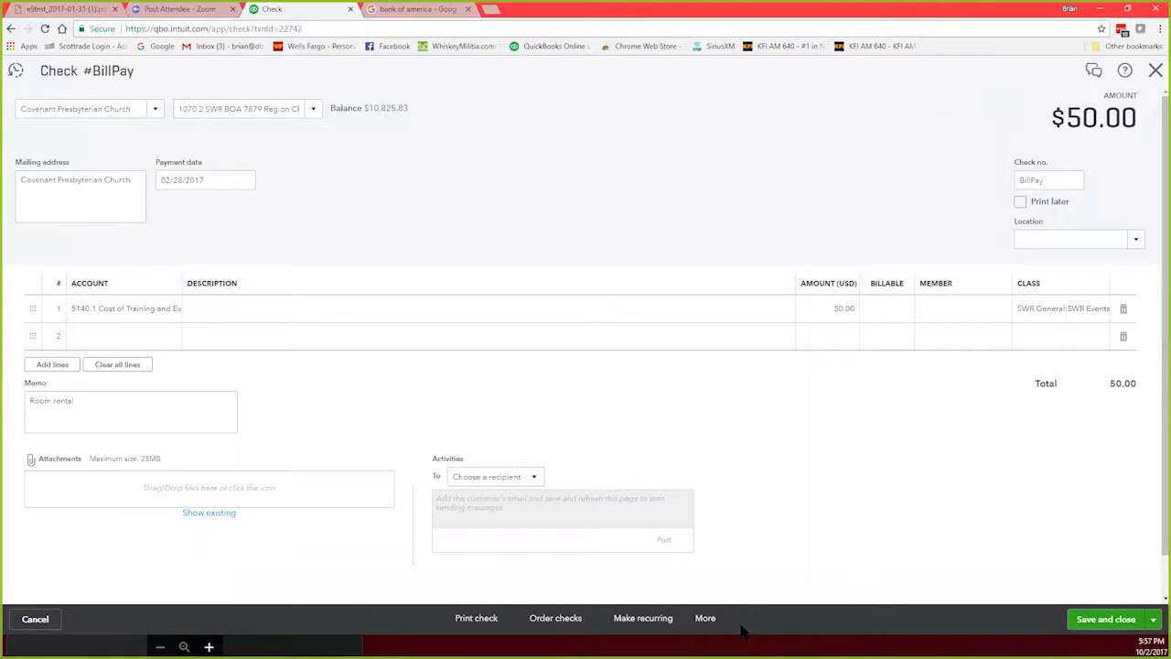
left_click(706, 621)
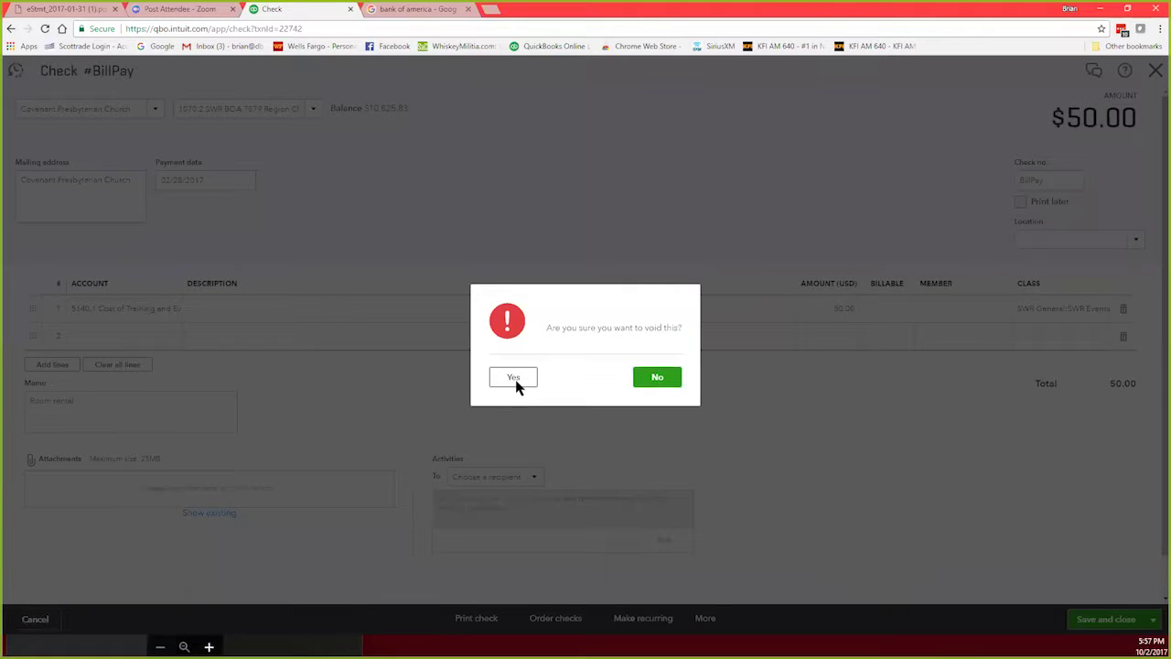
left_click(516, 384)
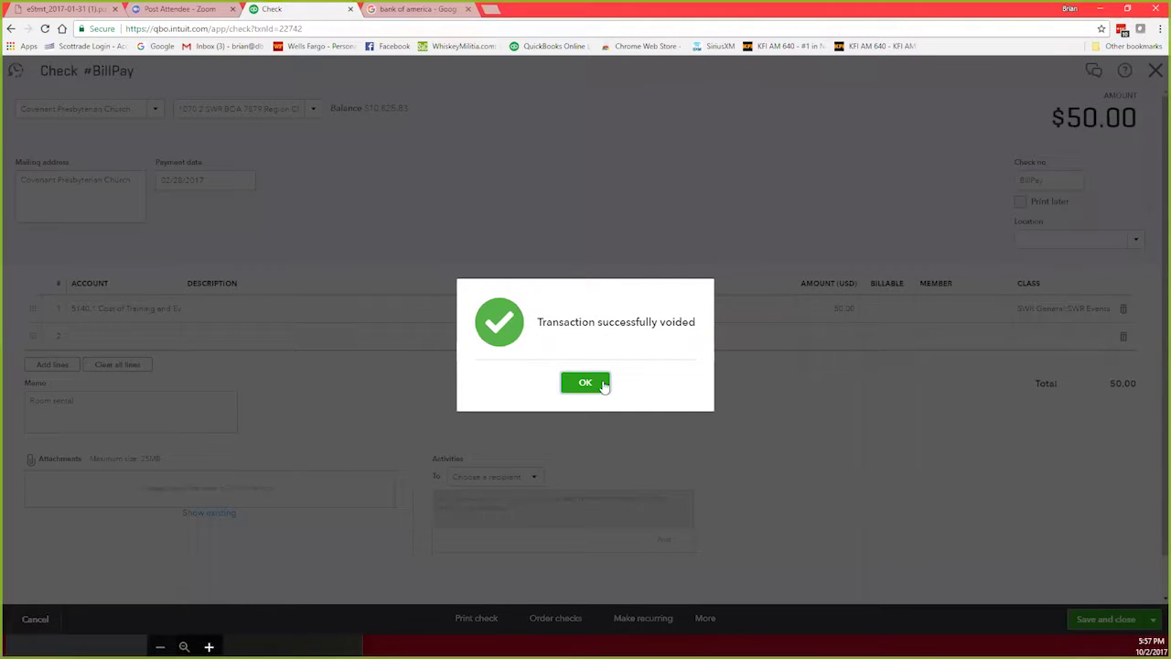
left_click(594, 384)
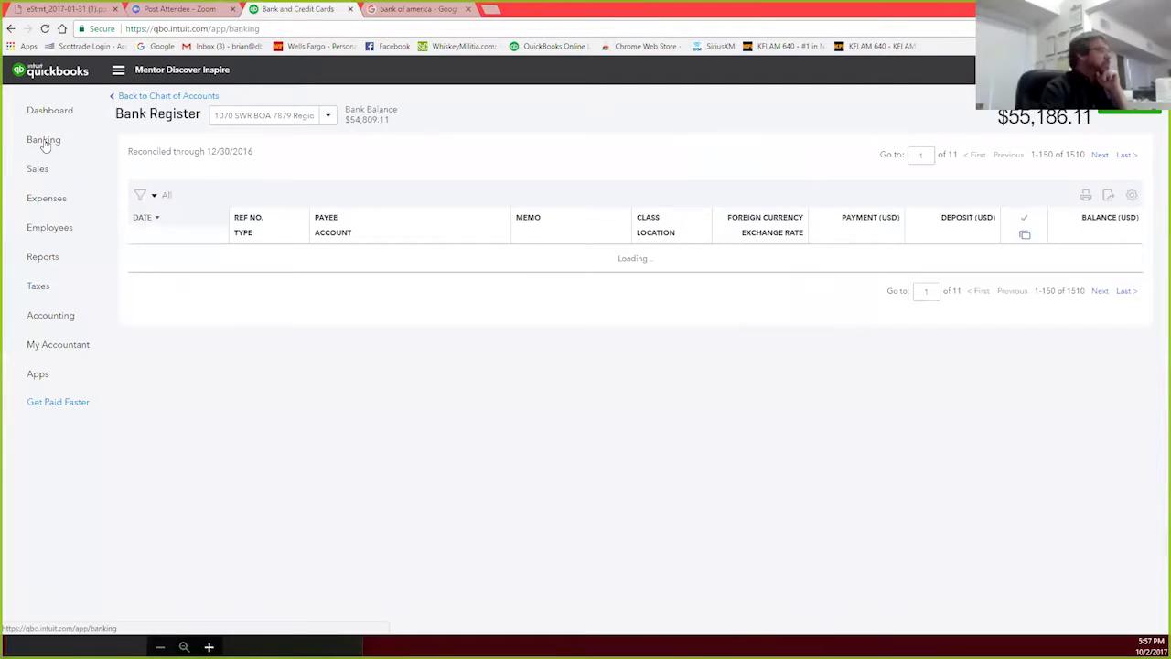
Step: Review the six pending bank-feed transactions on the 1070 SWR BOA card, then go to Chart of Accounts
left_click(43, 140)
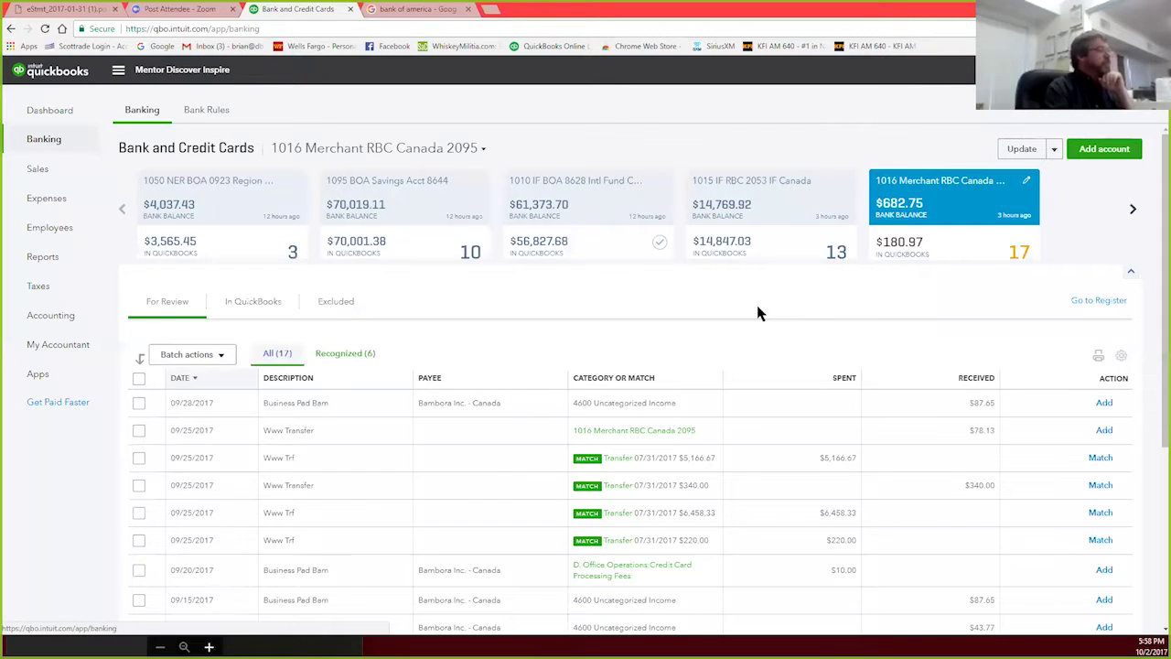
scroll(759, 314, "down", 5)
scroll(820, 264, "up", 5)
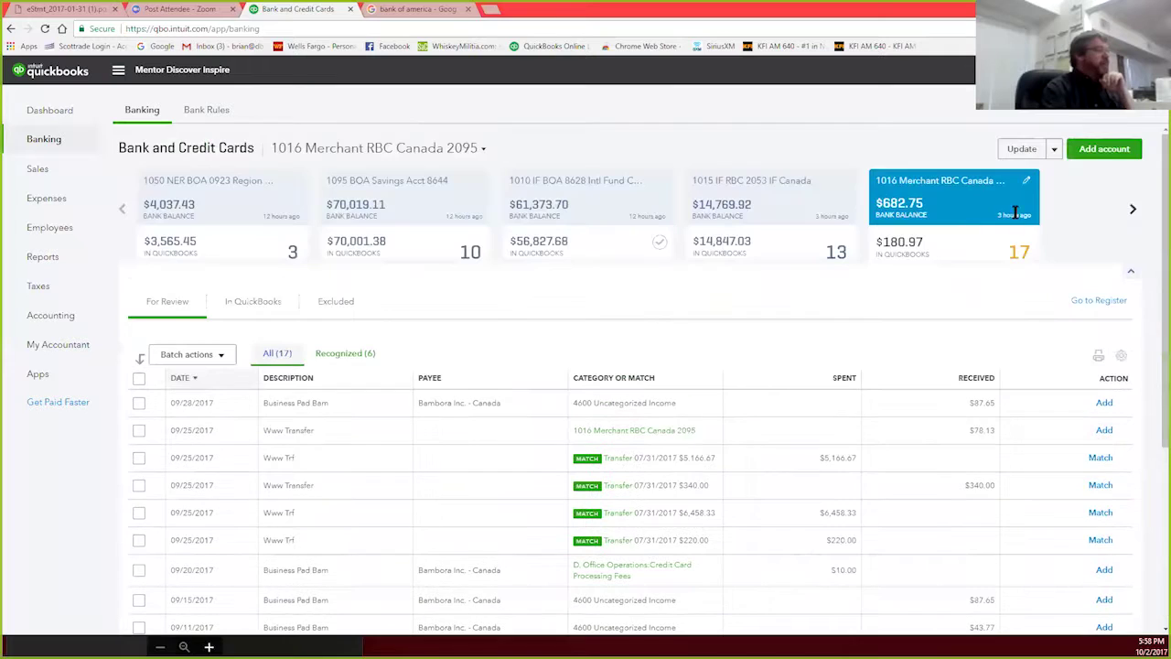
left_click(1132, 211)
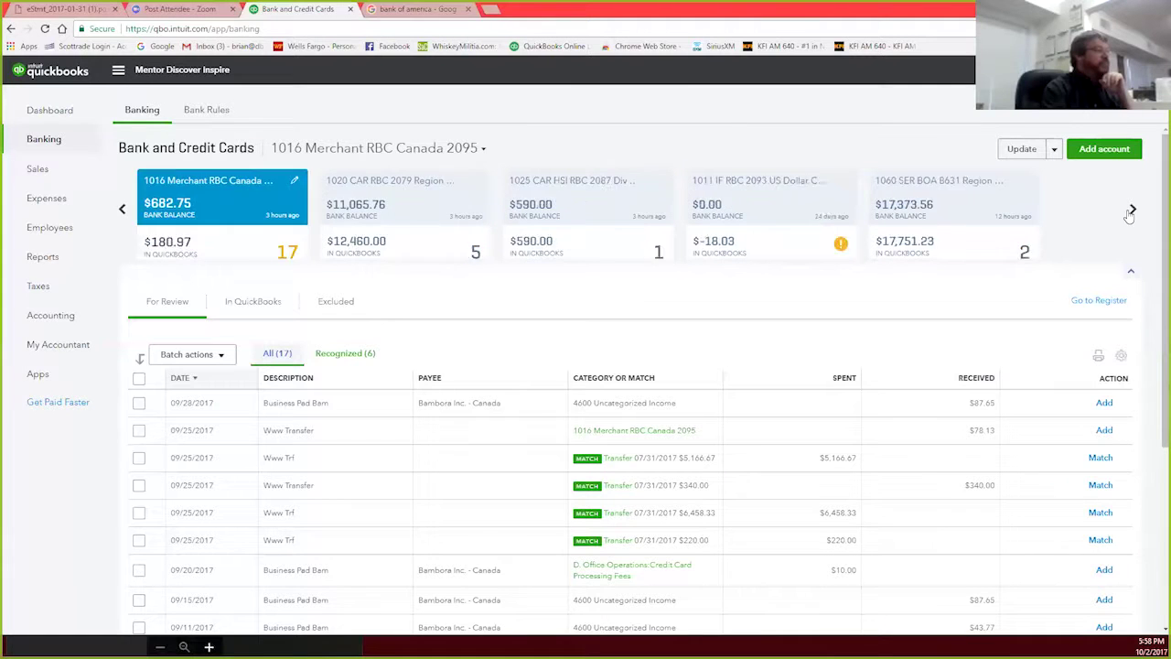
left_click(929, 212)
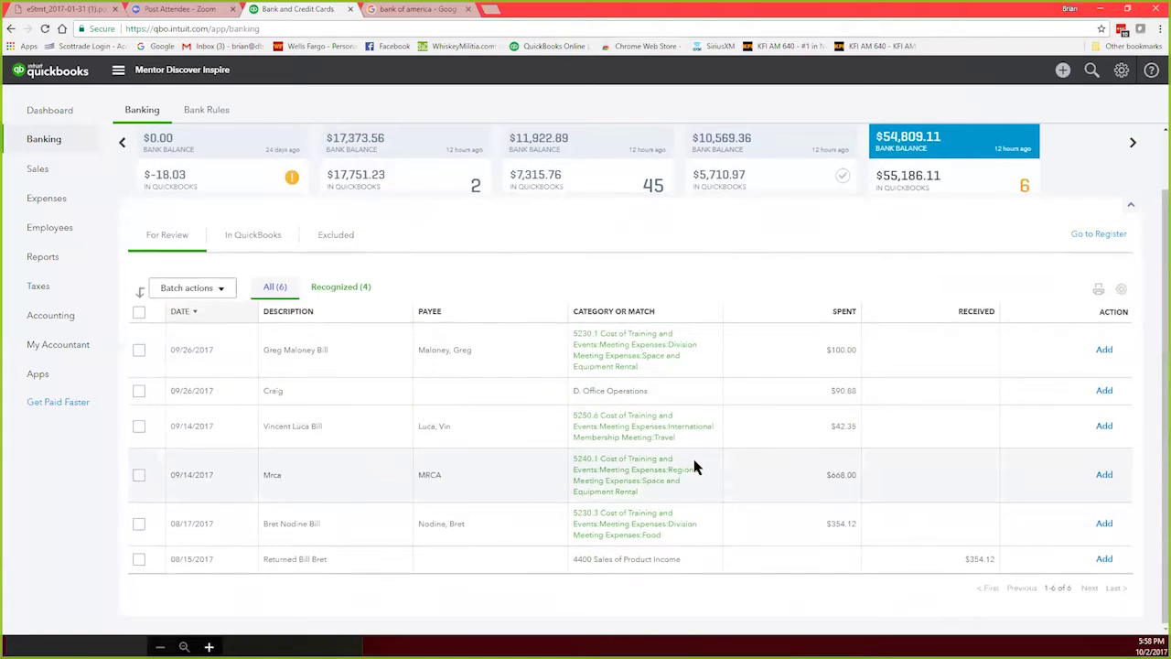
scroll(695, 457, "down", 2)
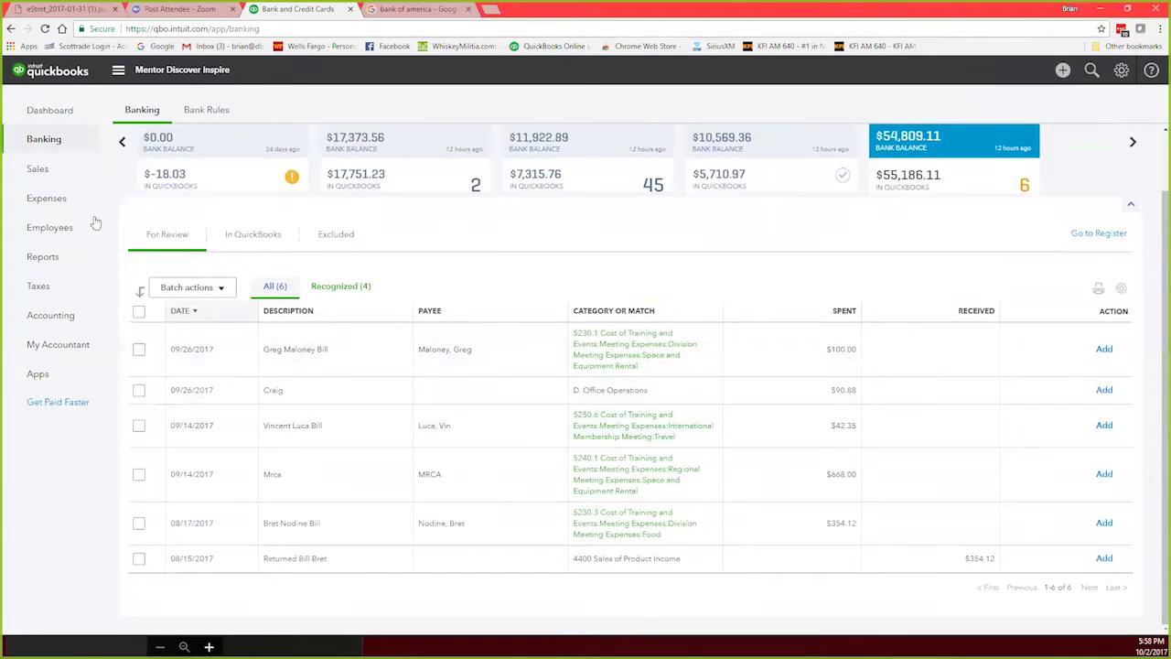
left_click(48, 314)
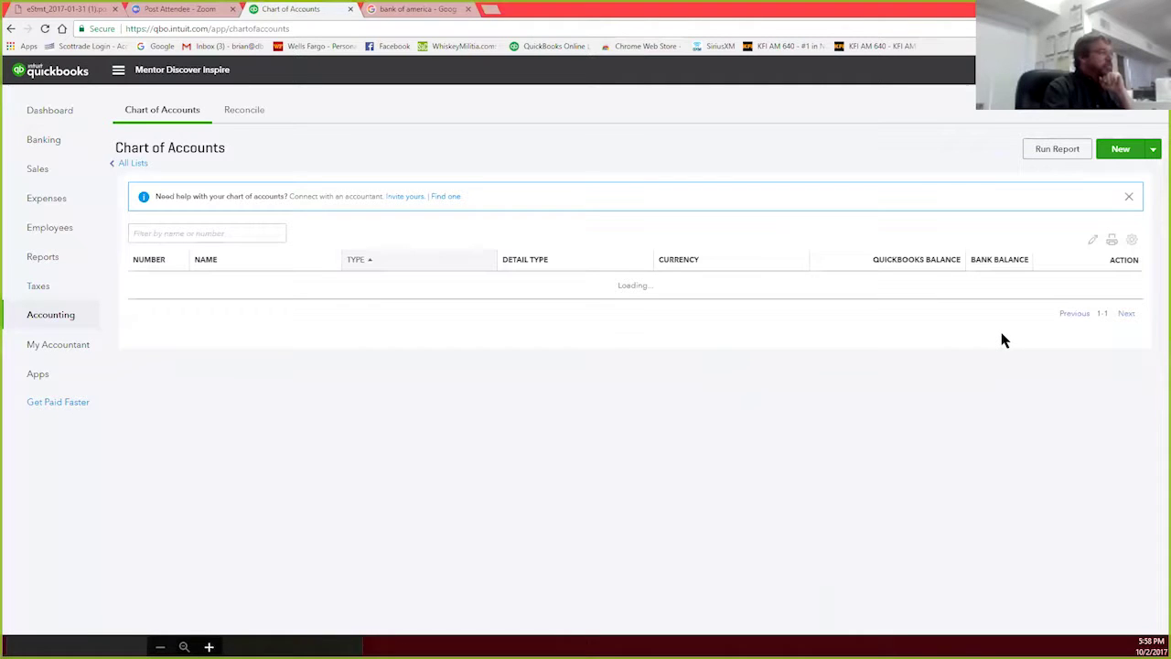
Step: Save the January 31, 2017 reconciliation of account 1070 for later via Save for later
scroll(948, 348, "down", 2)
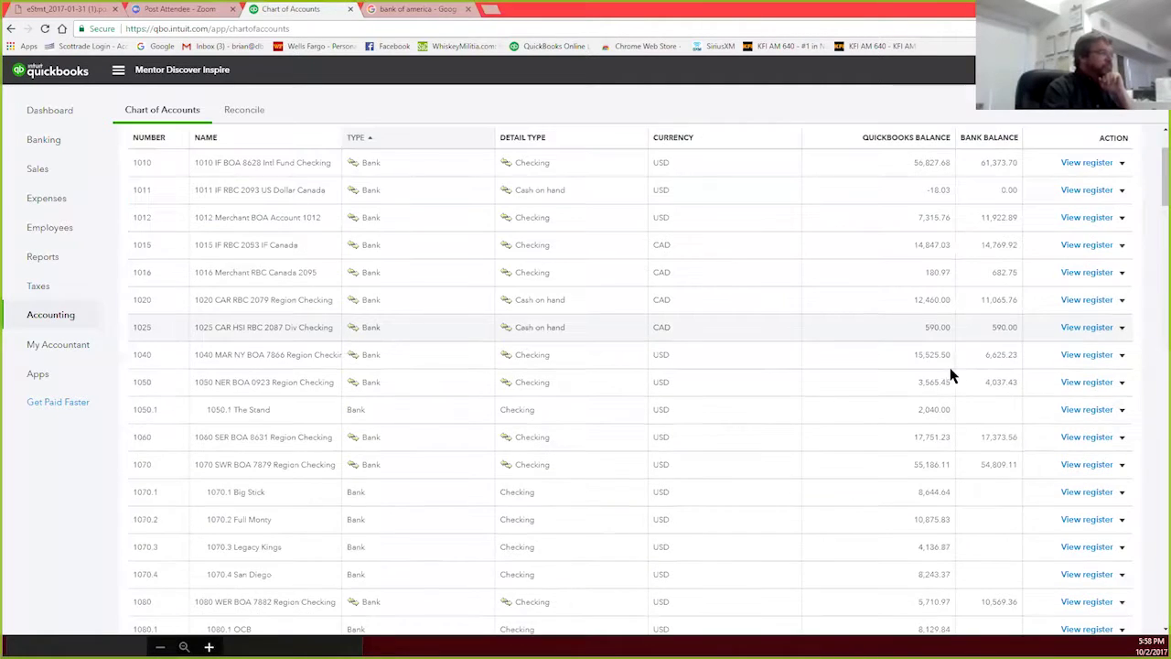
scroll(956, 378, "up", 2)
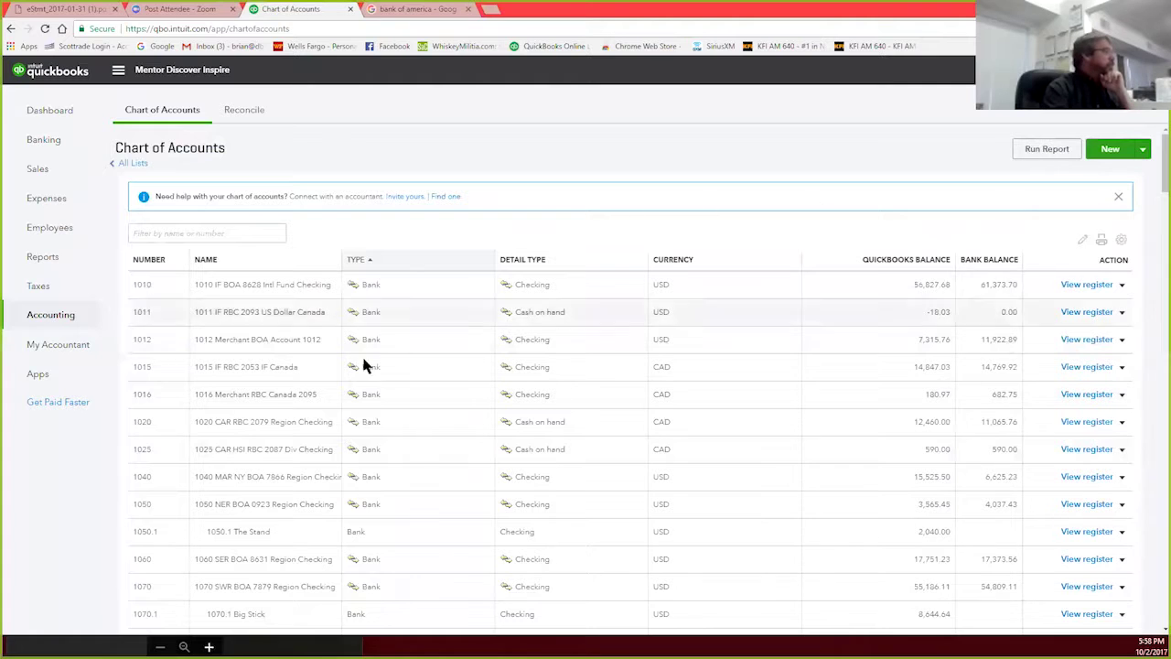
scroll(275, 549, "down", 1)
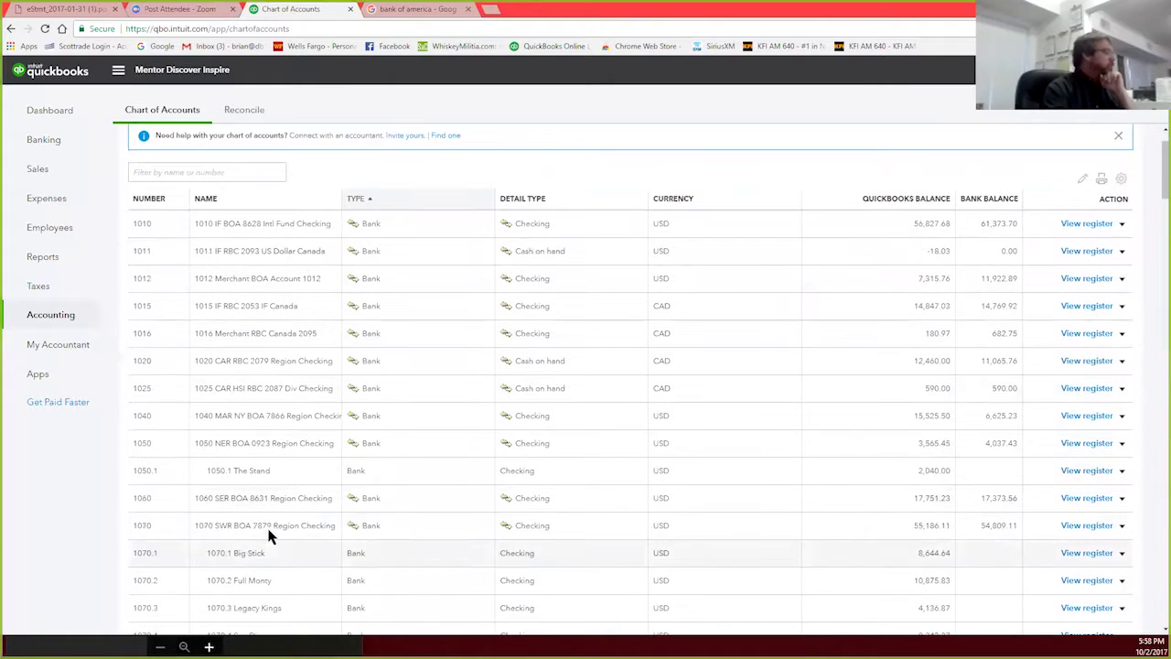
left_click(1089, 525)
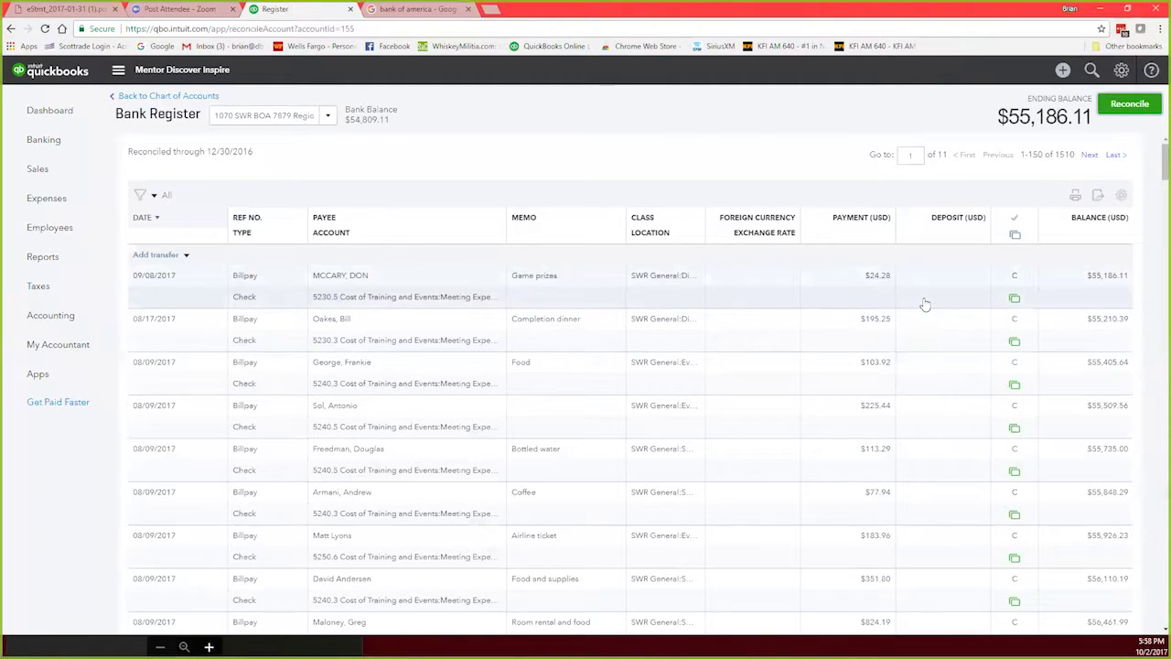
scroll(925, 304, "down", 1)
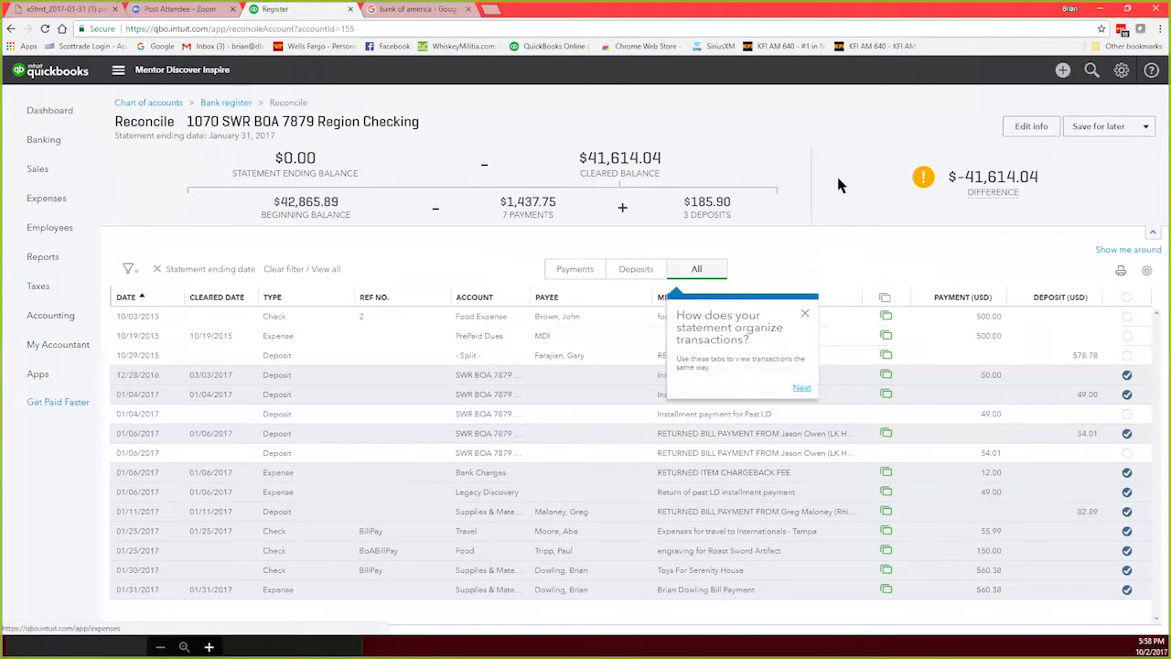
left_click(1145, 127)
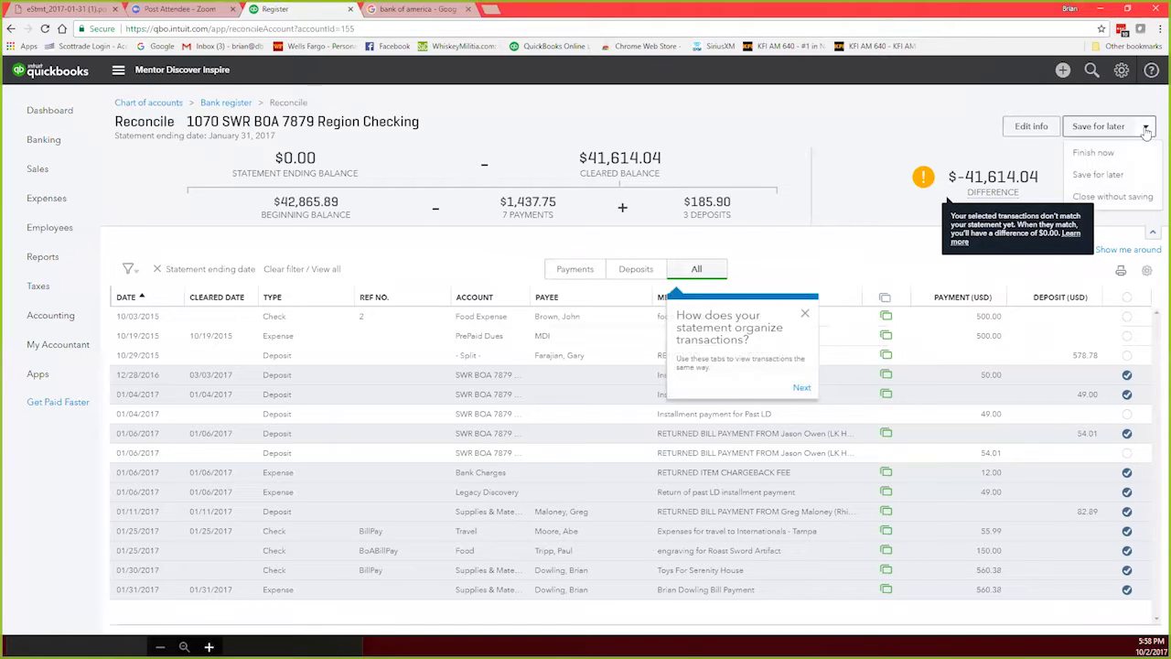
left_click(1119, 177)
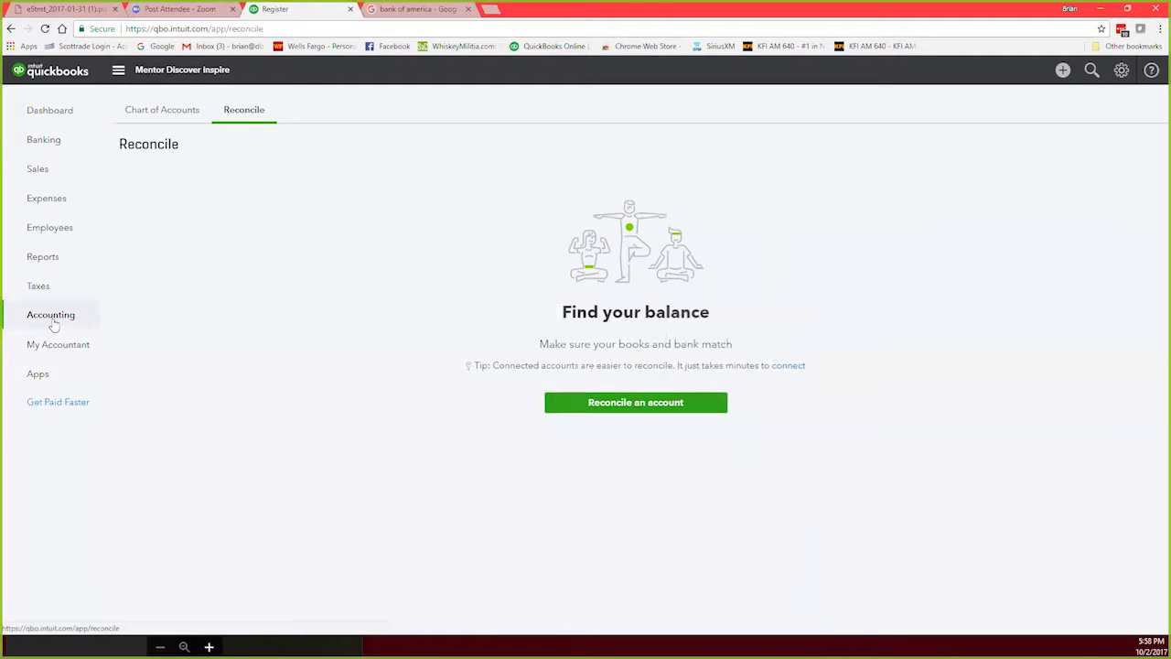
left_click(144, 112)
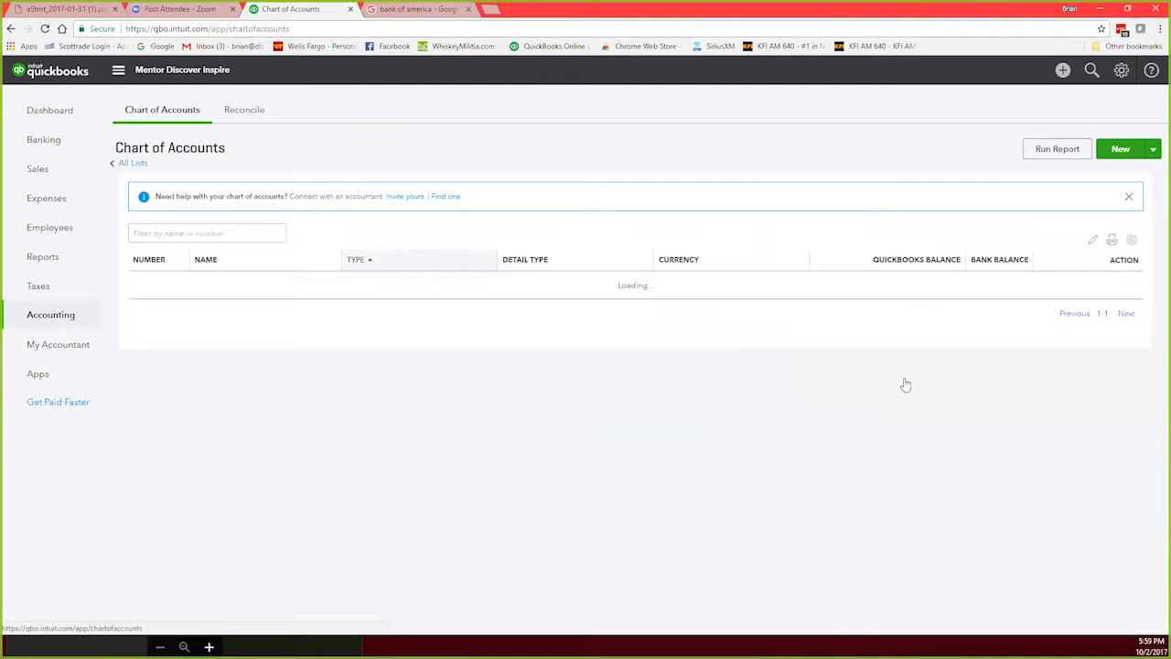
Step: Open the account 1070 register and scroll down to the 01/06/2017 $54.01 deposit
scroll(234, 540, "down", 1)
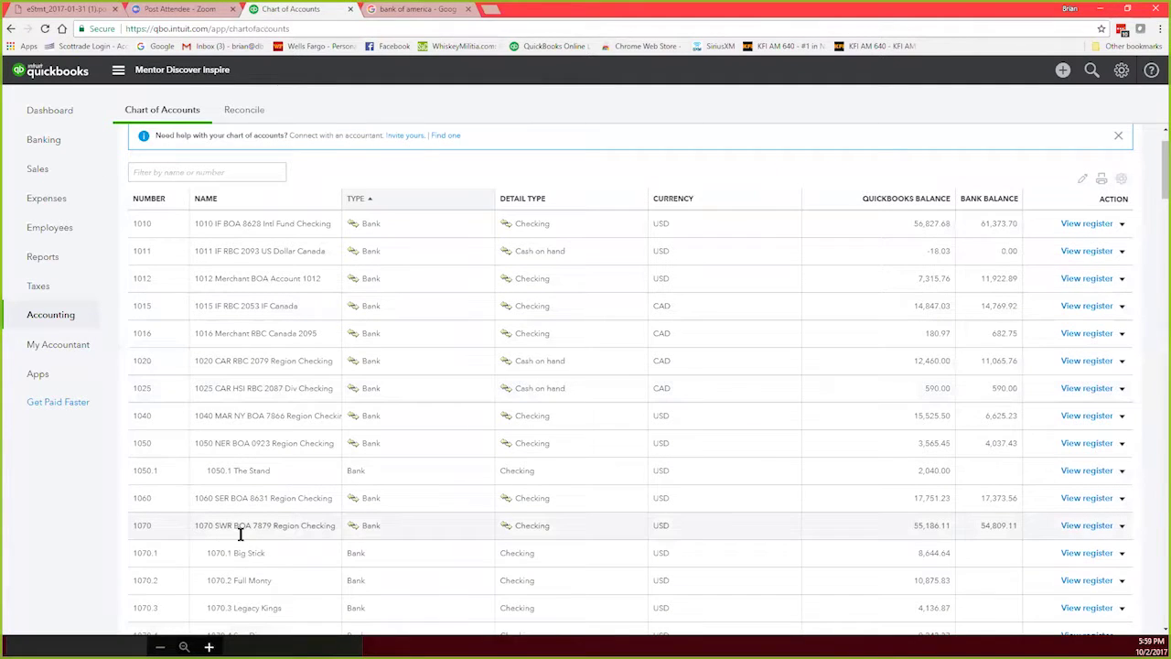
left_click(1075, 528)
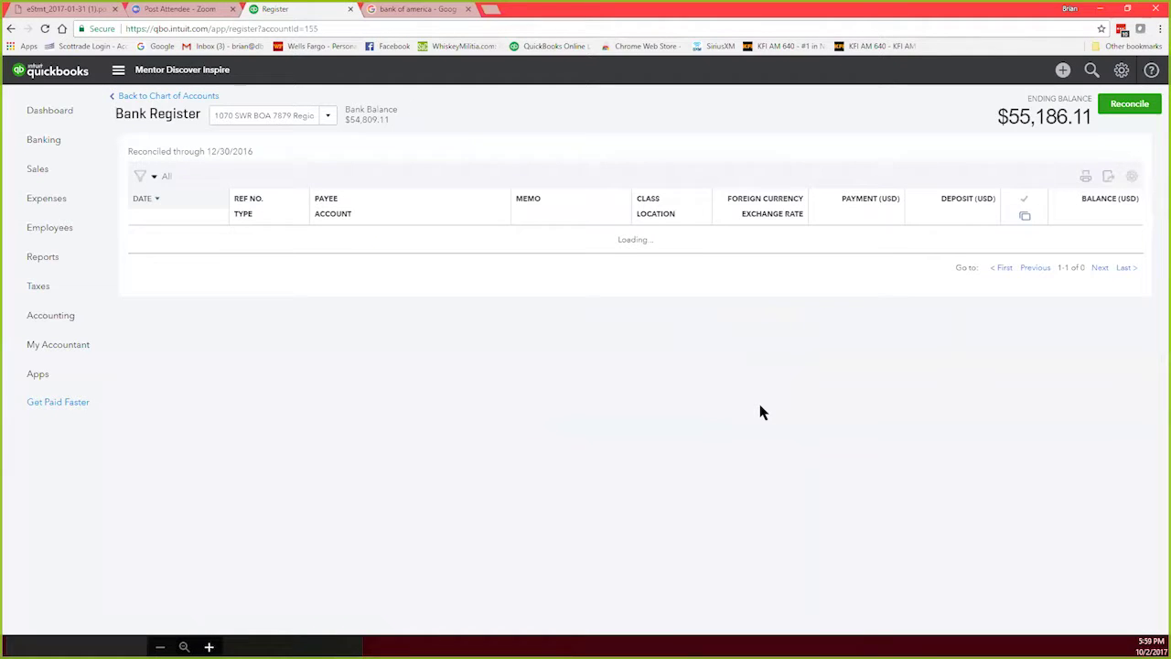
scroll(761, 412, "down", 10)
scroll(761, 412, "down", 15)
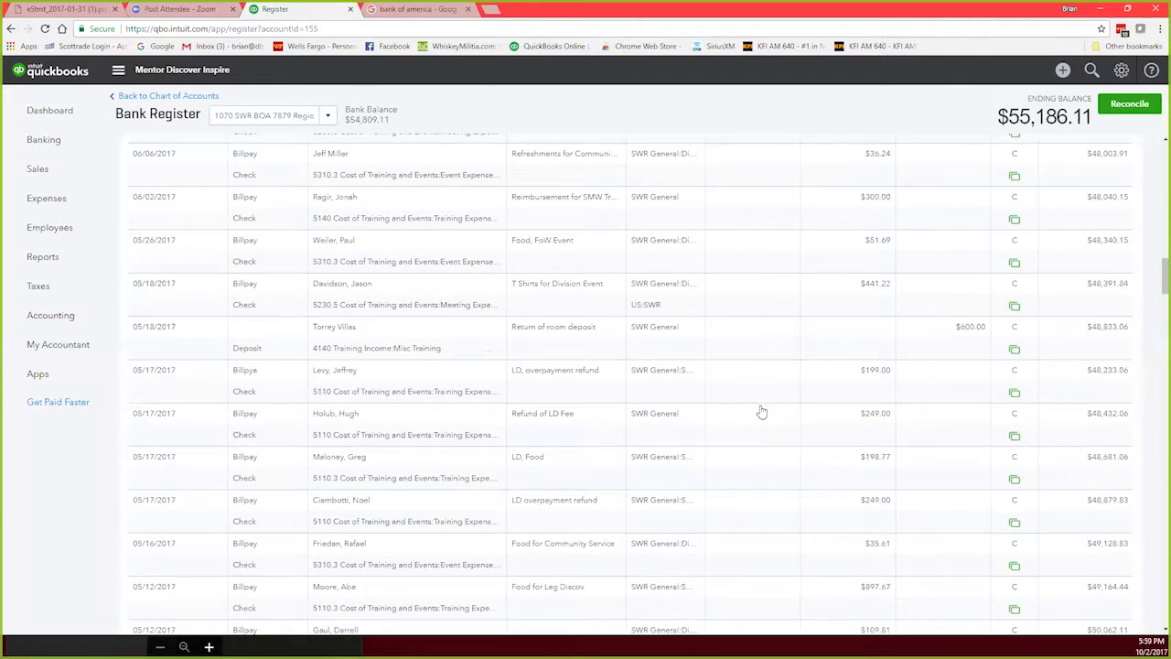
scroll(762, 412, "down", 10)
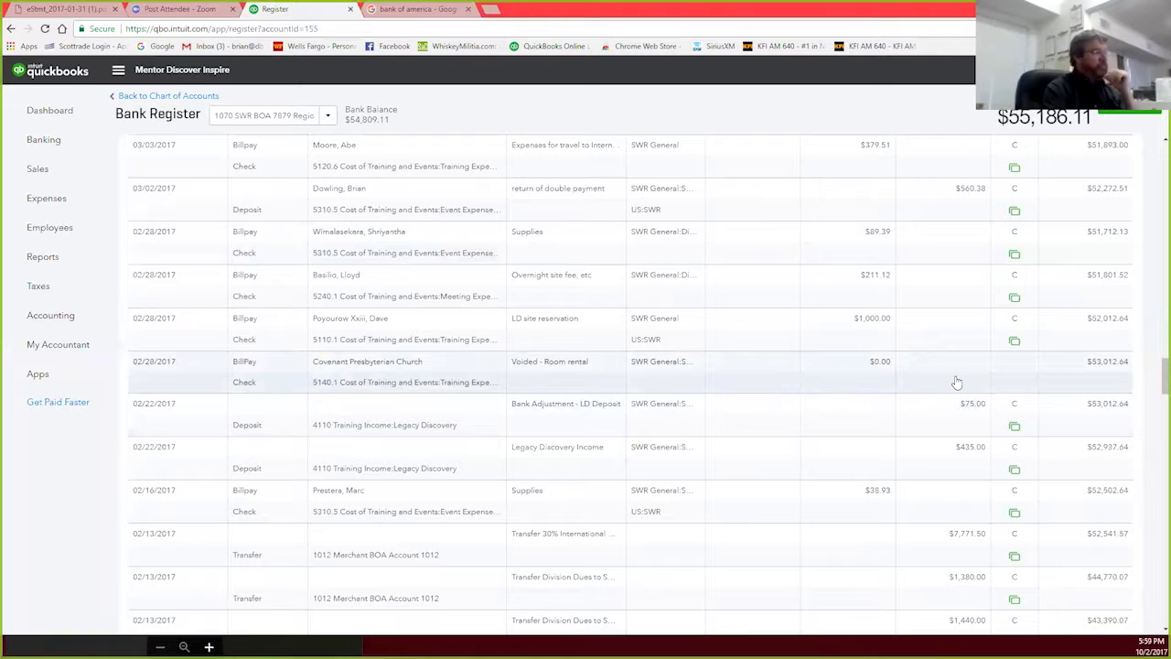
scroll(849, 417, "down", 10)
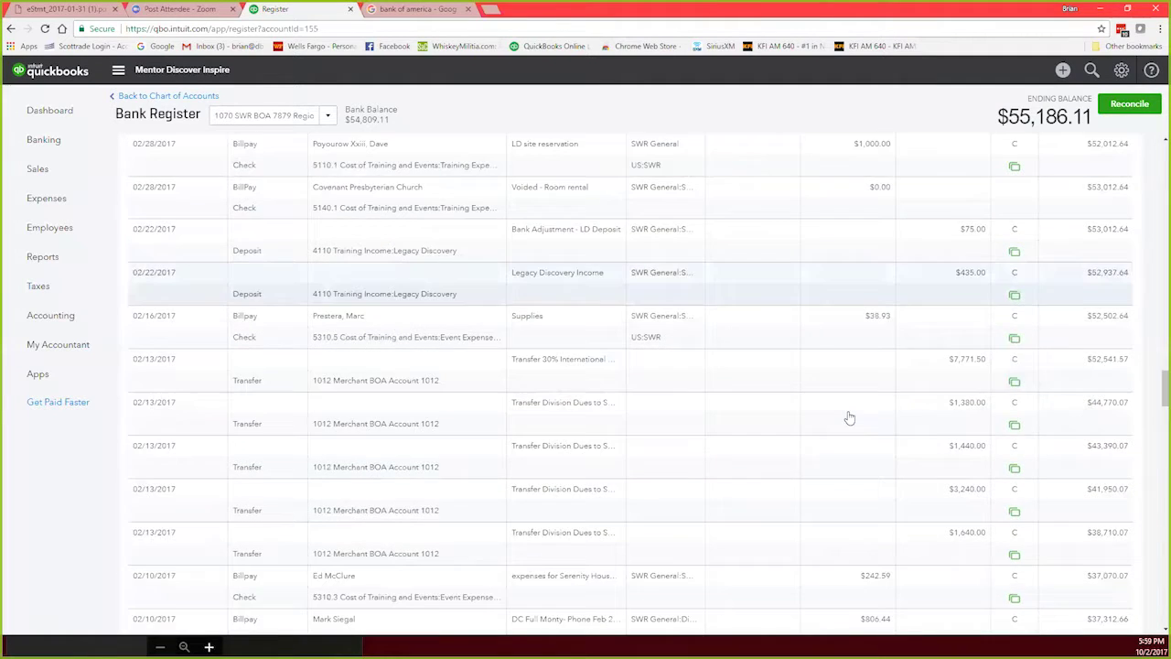
scroll(851, 417, "down", 10)
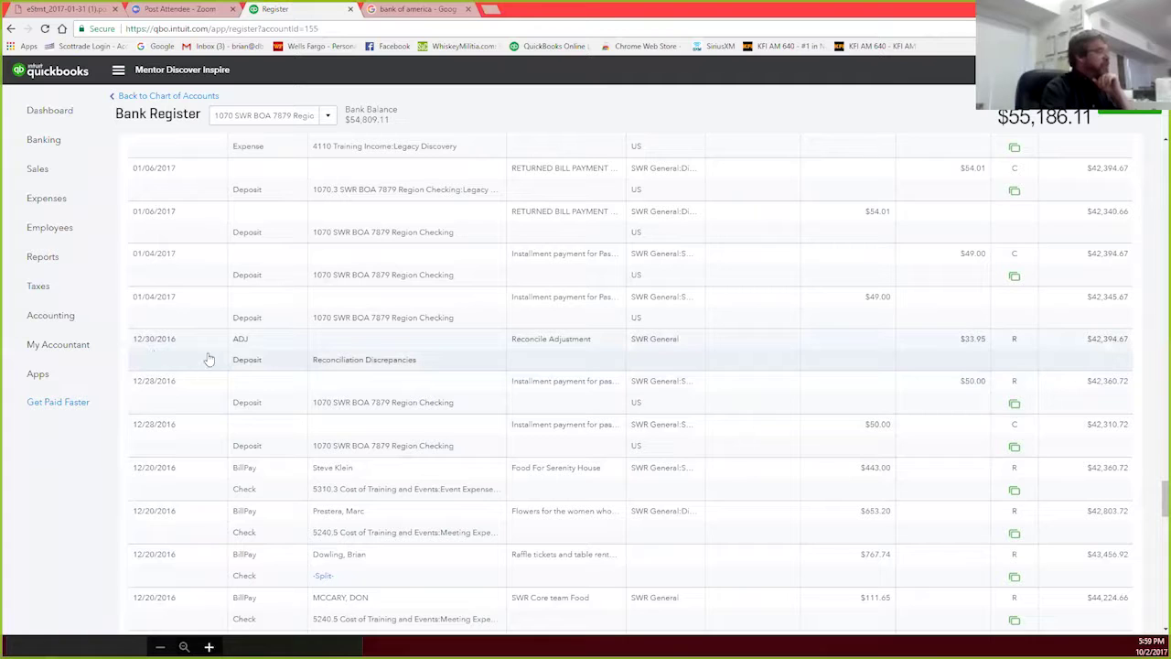
scroll(1048, 460, "down", 3)
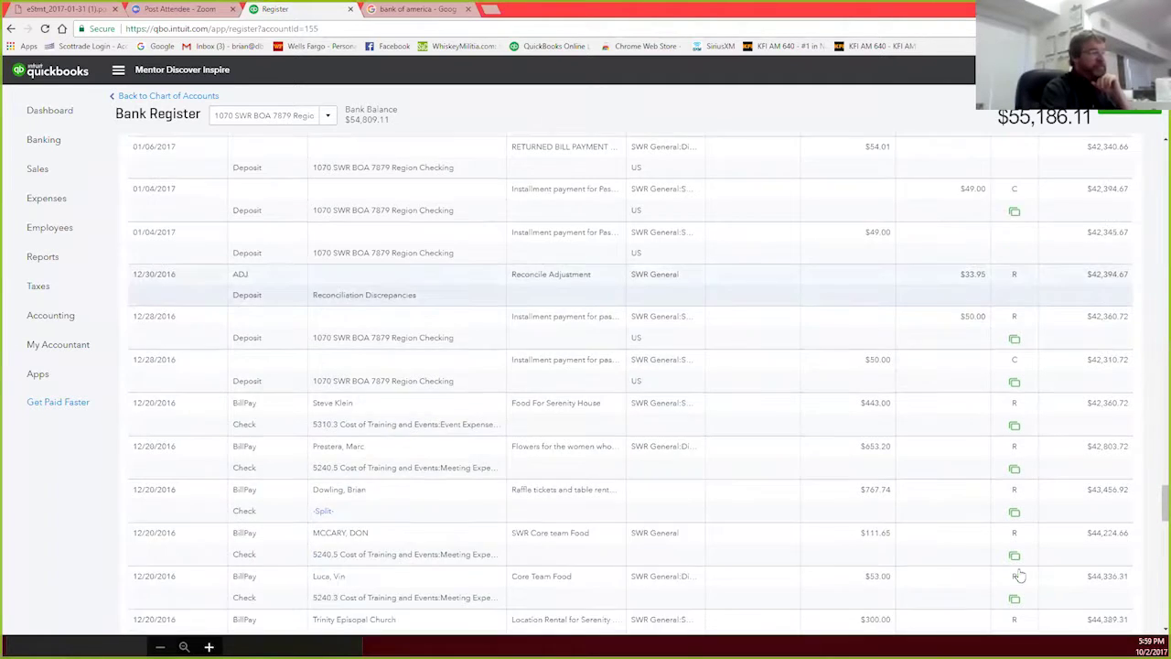
scroll(1038, 522, "up", 1)
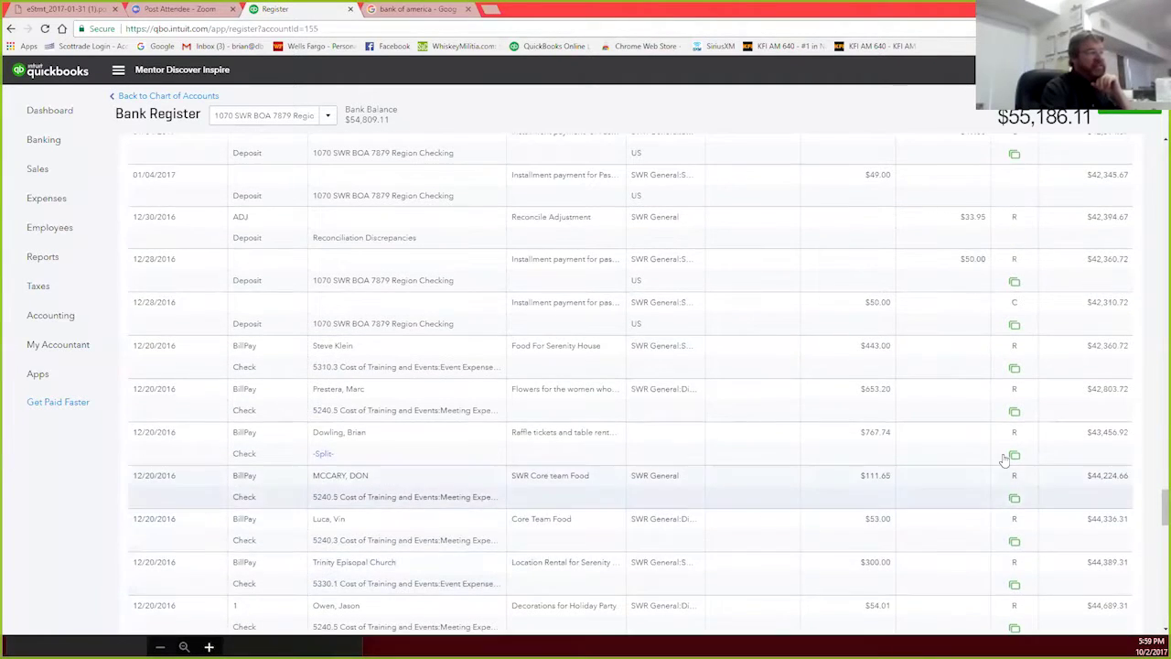
scroll(1027, 566, "down", 3)
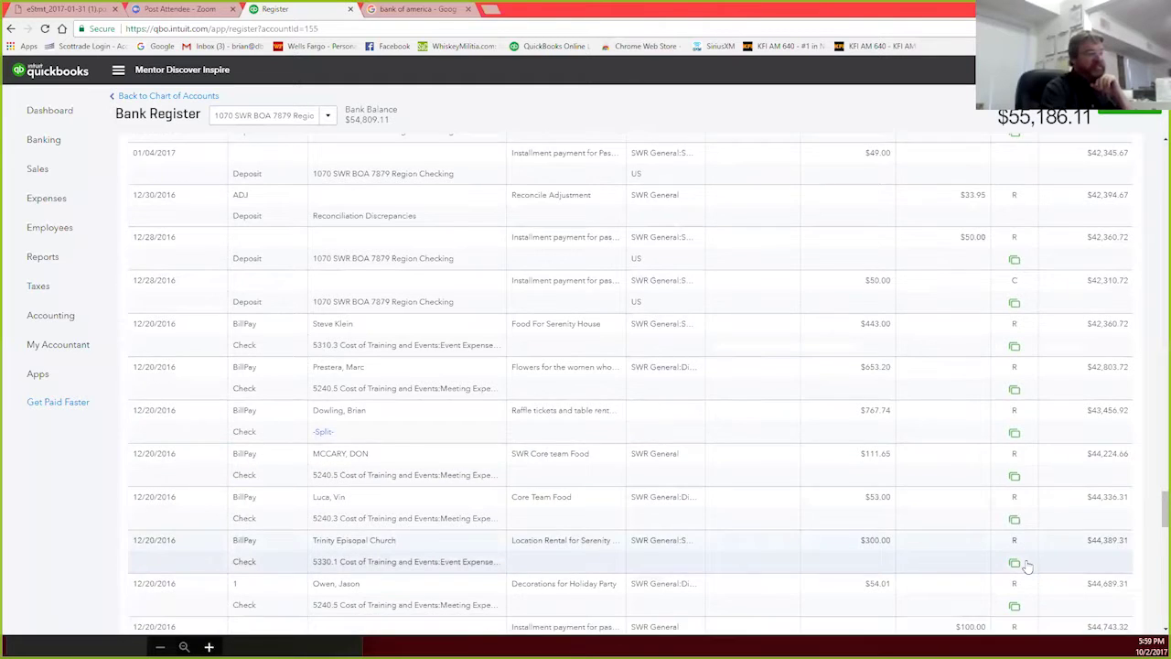
scroll(1023, 487, "up", 4)
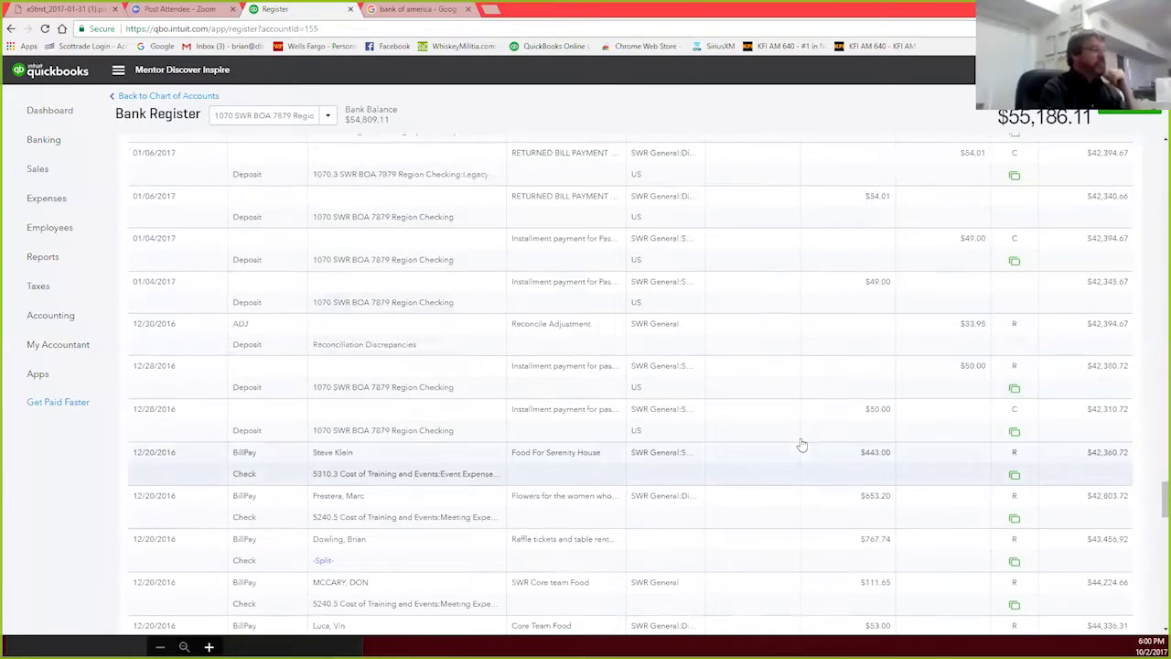
scroll(796, 439, "up", 3)
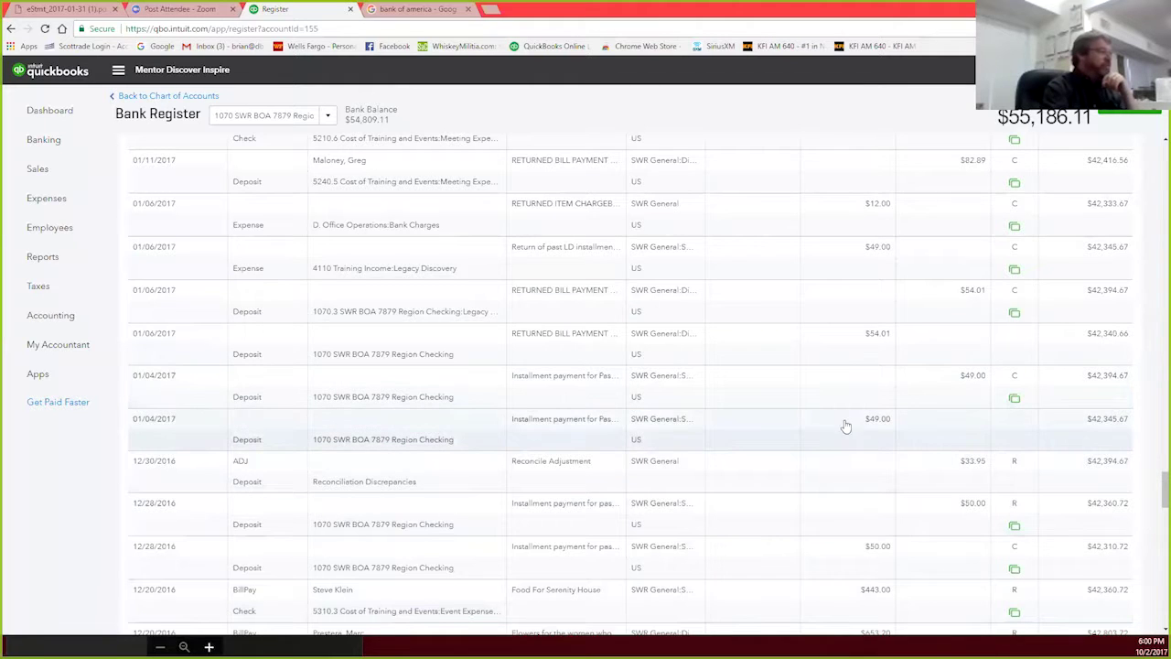
scroll(845, 424, "down", 1)
Step: Open the full form of the 01/06/2017 $54.01 deposit and edit its first line's account
left_click(454, 295)
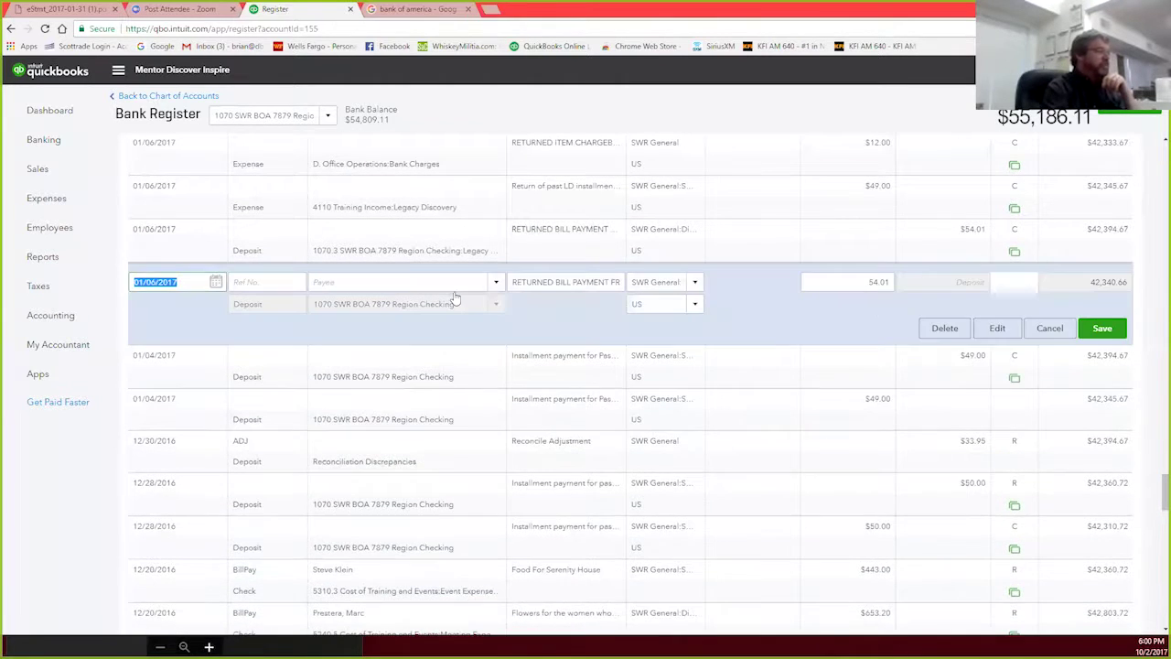
left_click(997, 331)
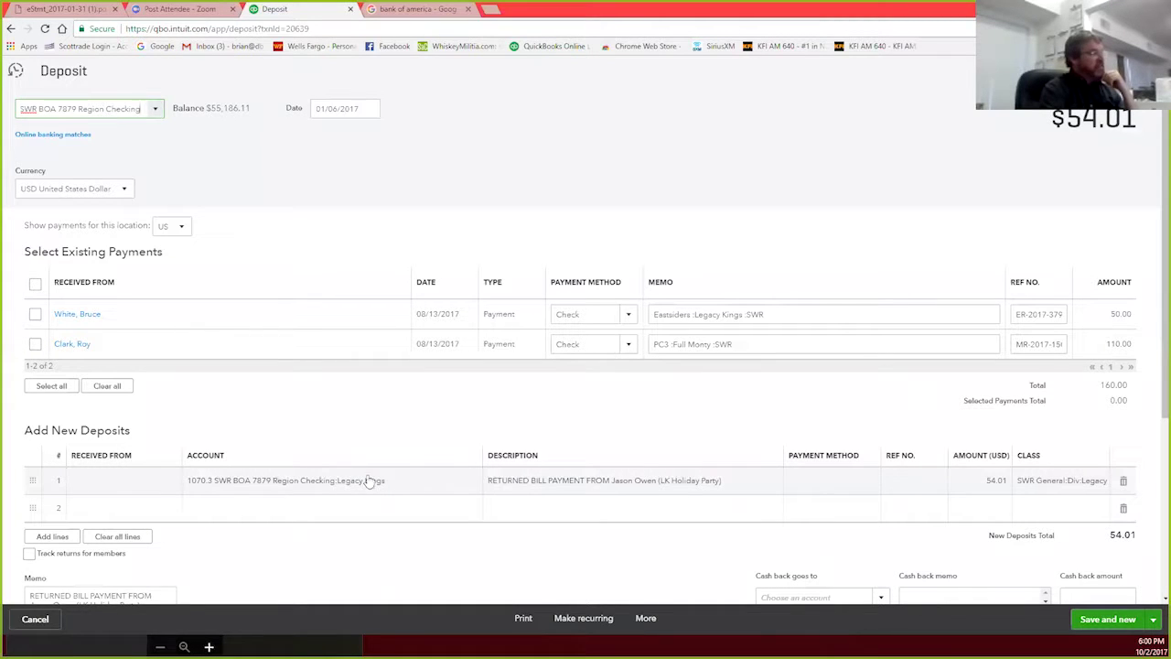
left_click(462, 485)
left_click(471, 483)
Step: Assign line 1 to 4330 Event Income:Misc Event Income and choose Save and close
scroll(347, 384, "down", 5)
scroll(348, 375, "down", 10)
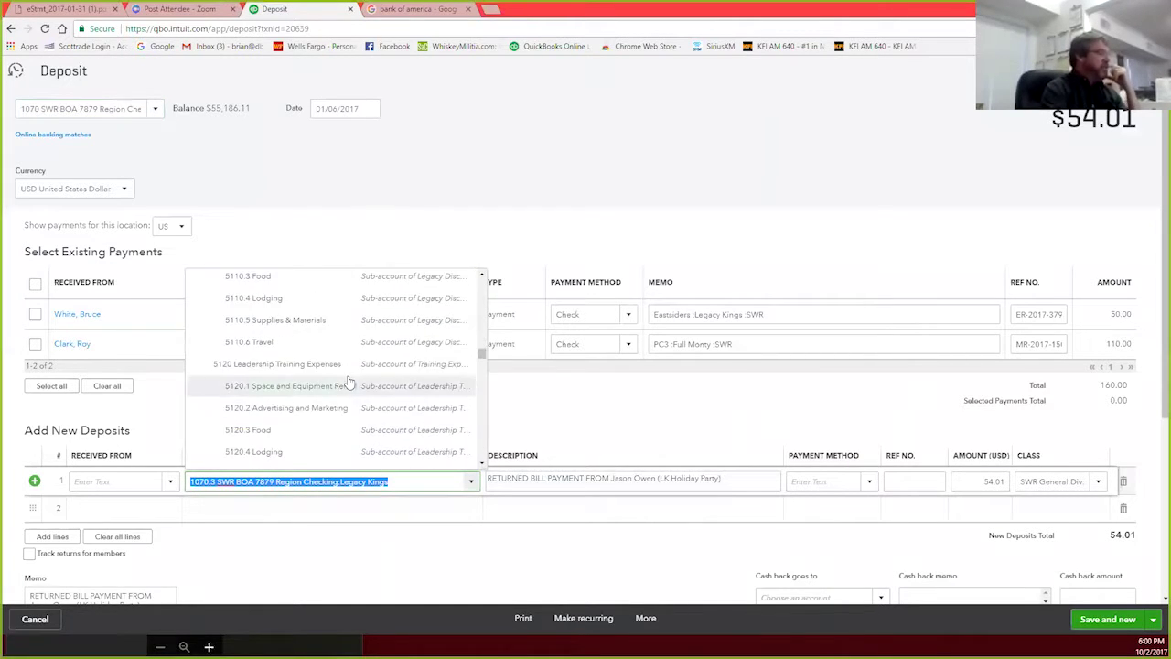
scroll(351, 379, "down", 2)
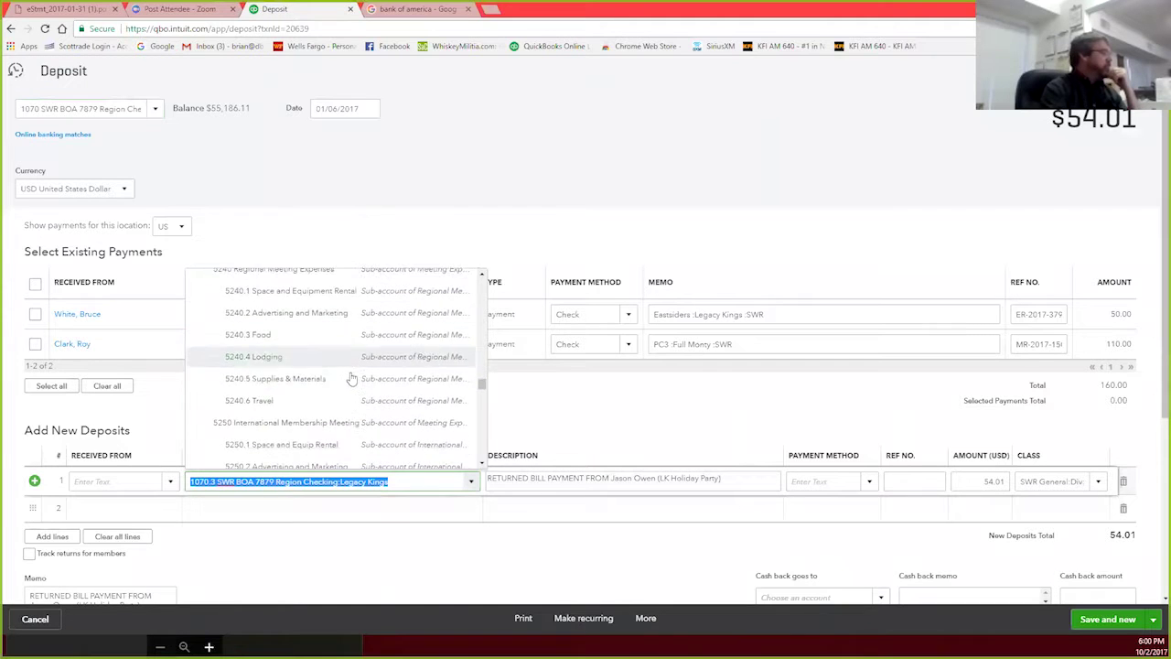
scroll(355, 373, "up", 12)
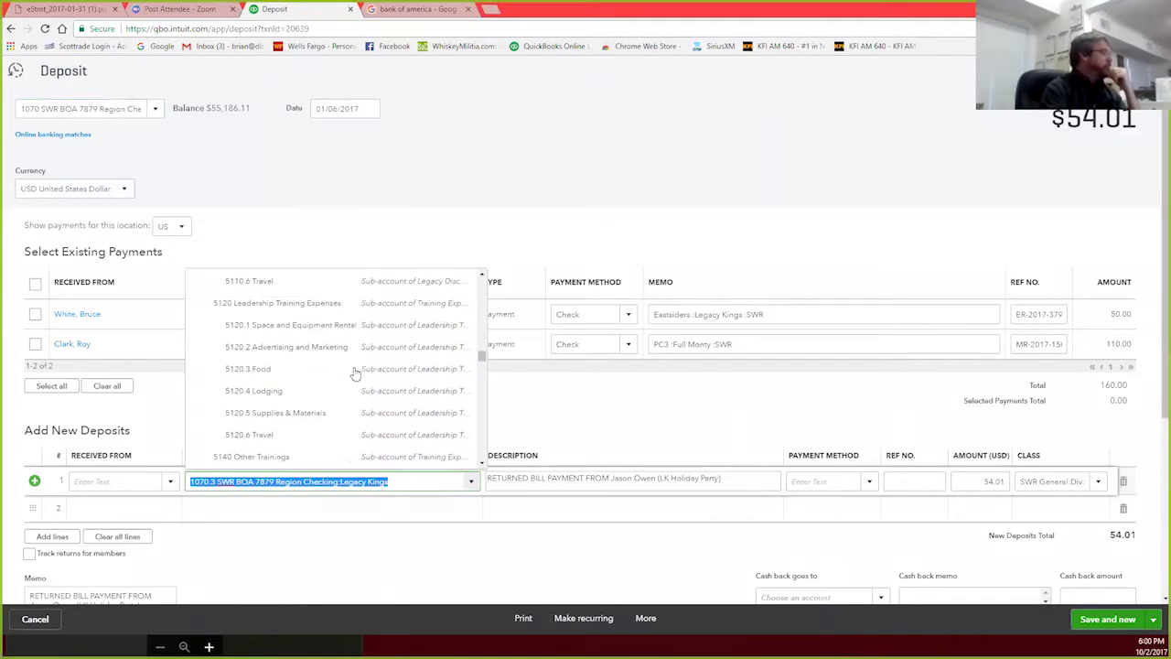
scroll(355, 374, "up", 4)
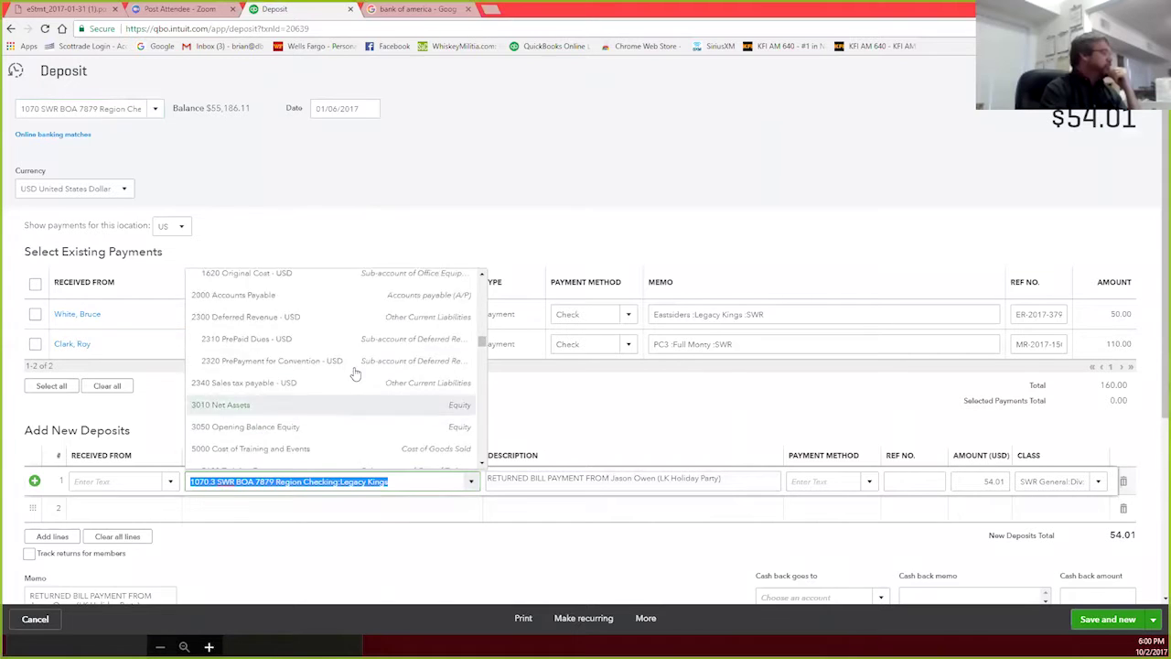
scroll(355, 374, "down", 5)
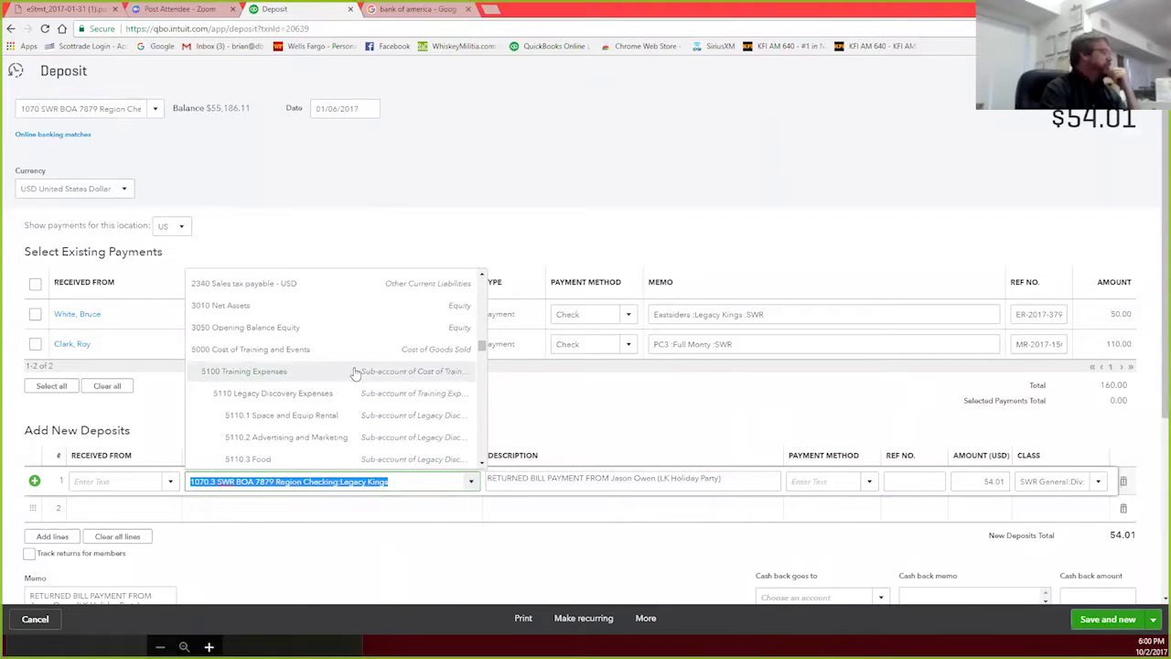
scroll(355, 373, "down", 8)
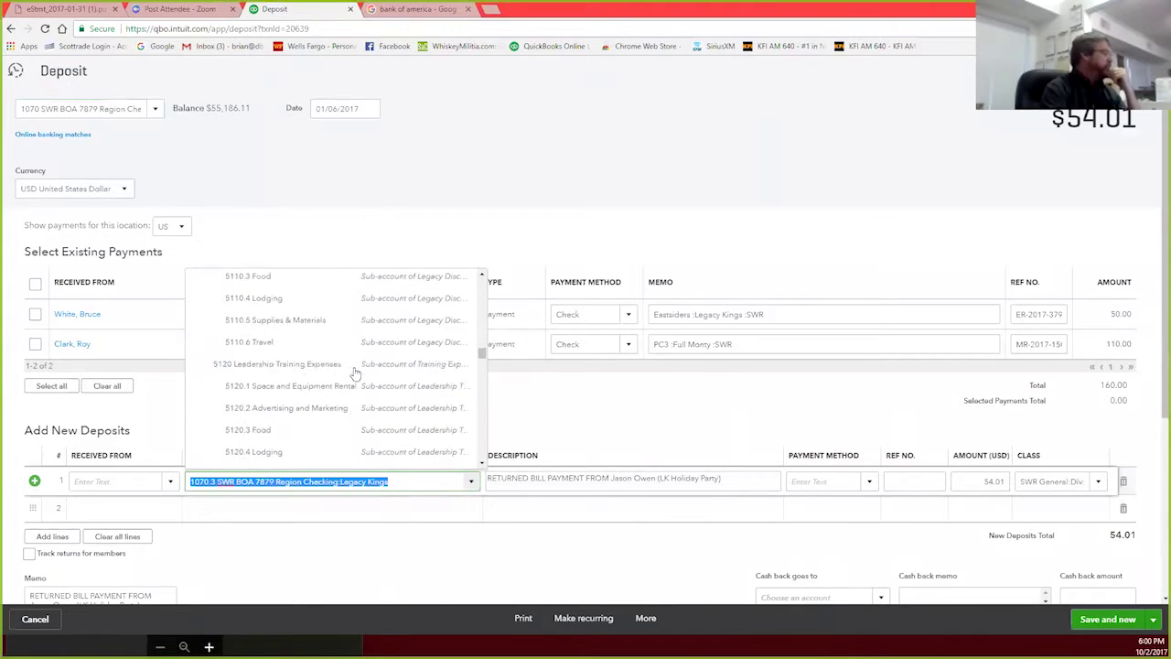
scroll(355, 373, "down", 6)
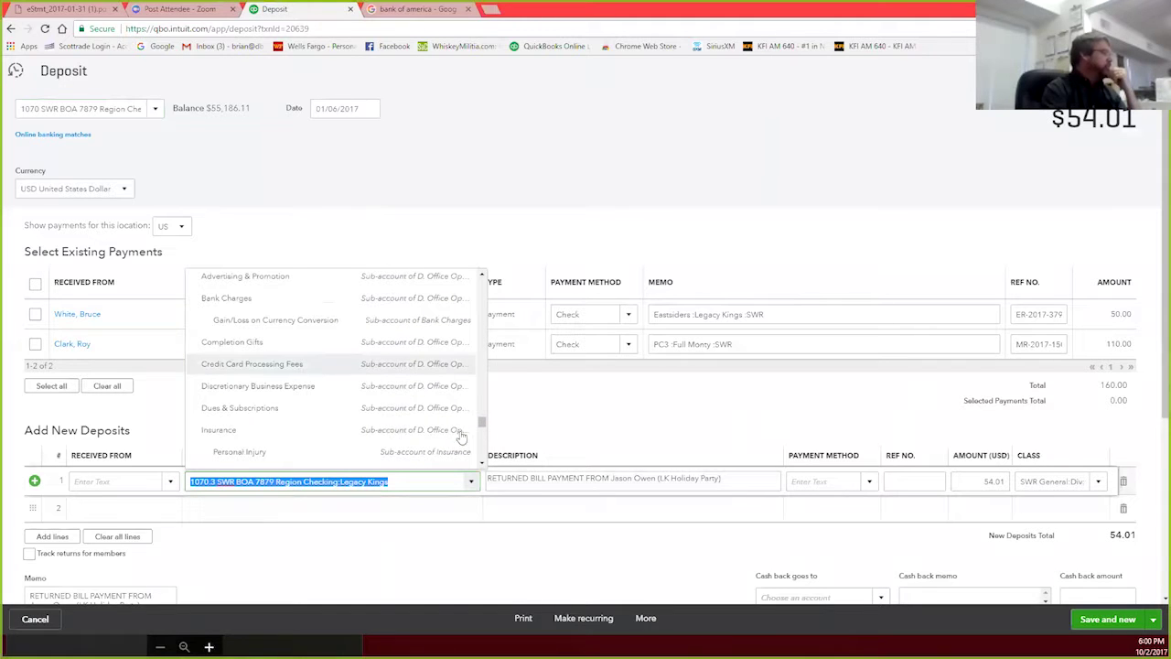
left_click_drag(482, 422, 484, 283)
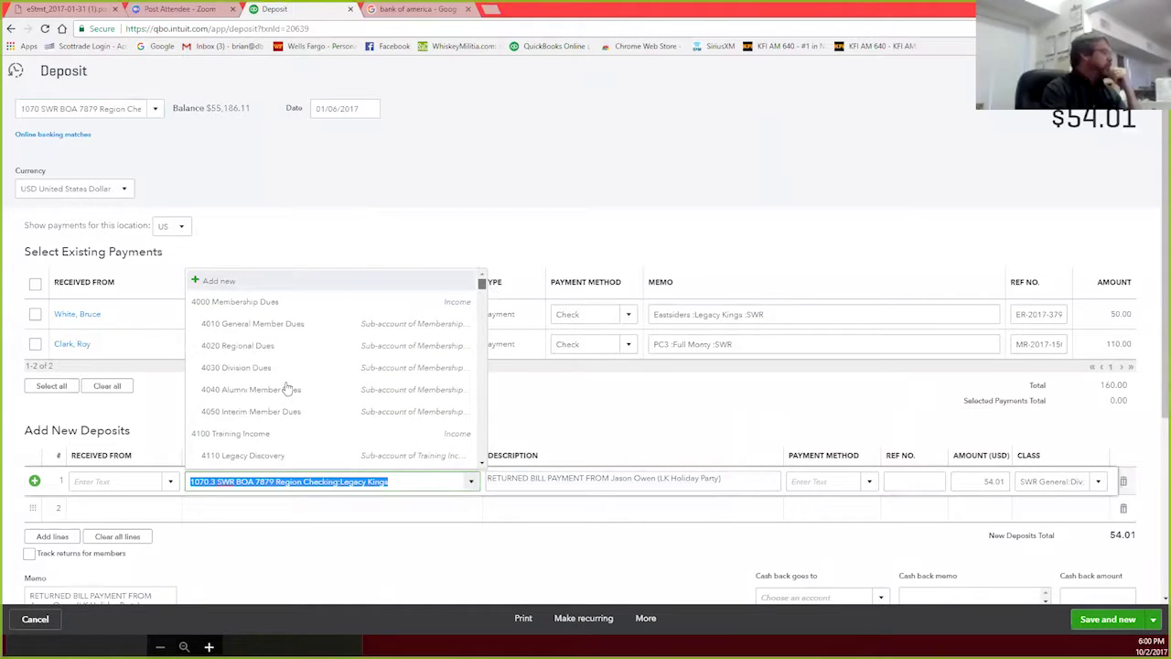
scroll(319, 383, "down", 1)
scroll(318, 383, "down", 5)
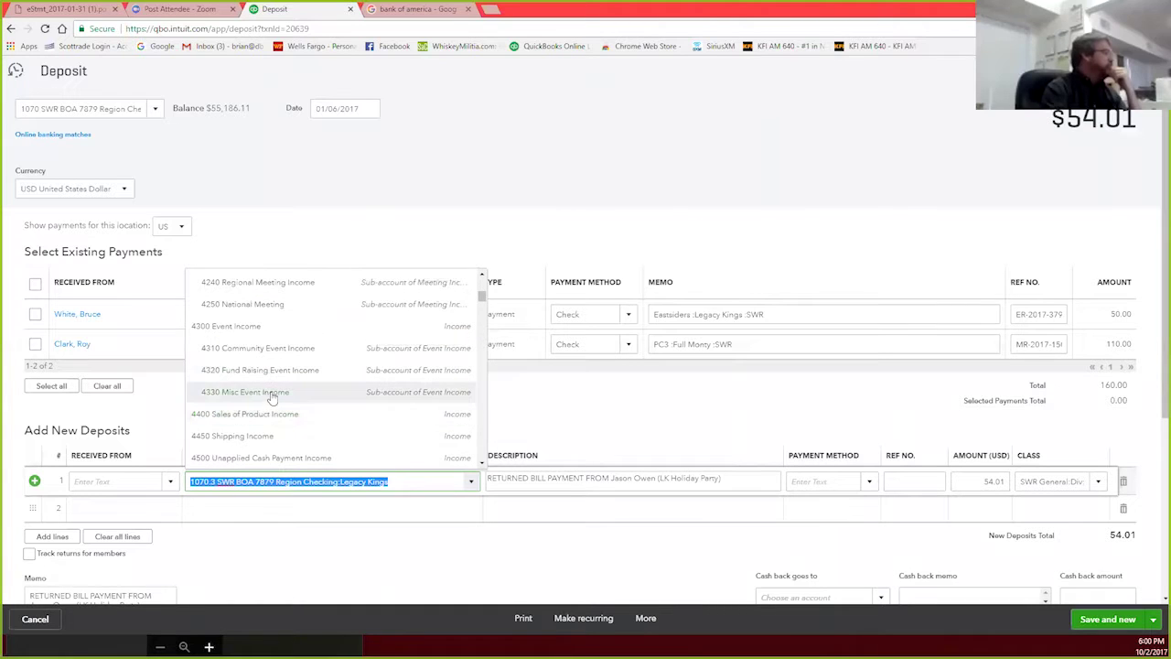
scroll(281, 382, "down", 2)
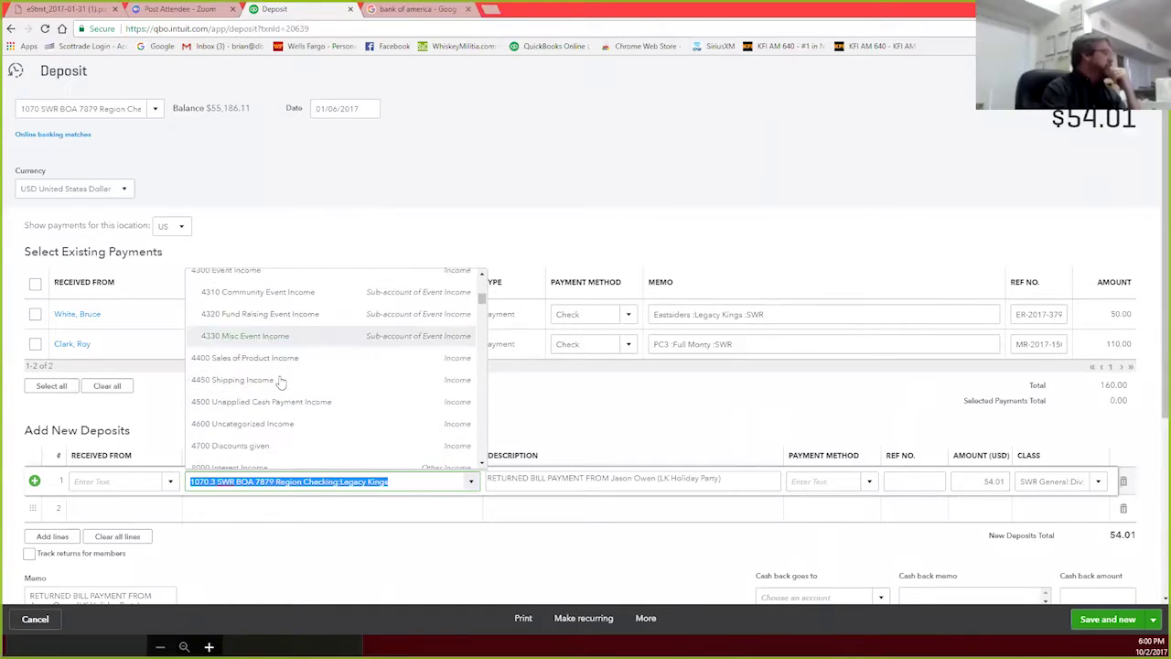
left_click(264, 331)
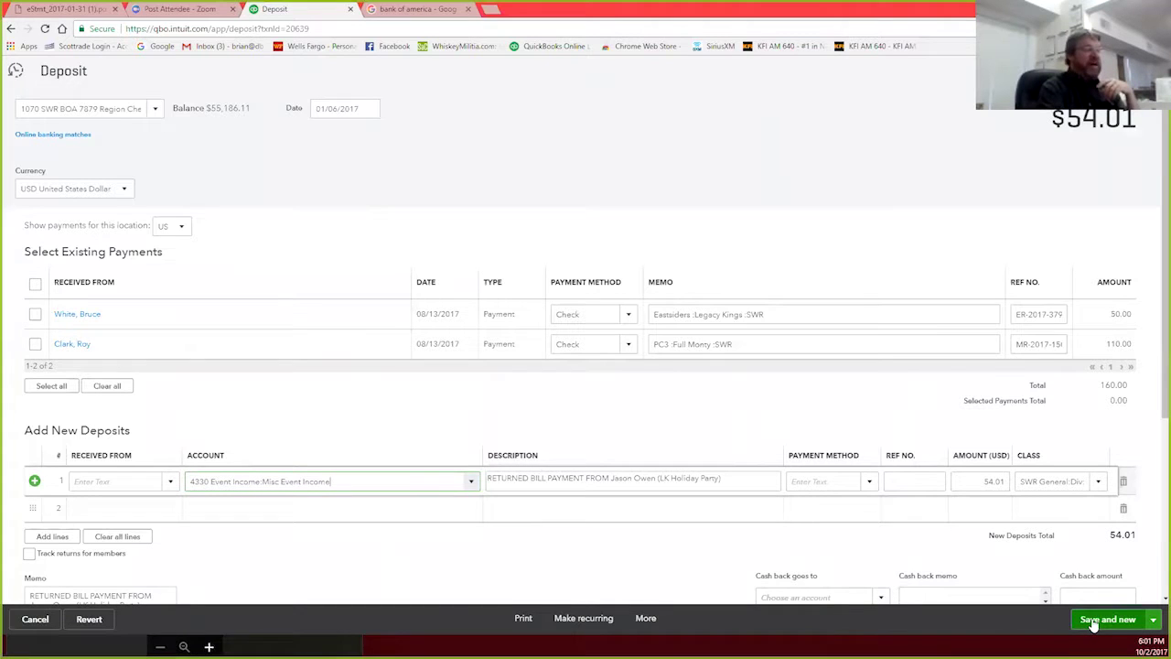
left_click(1154, 621)
left_click(1096, 599)
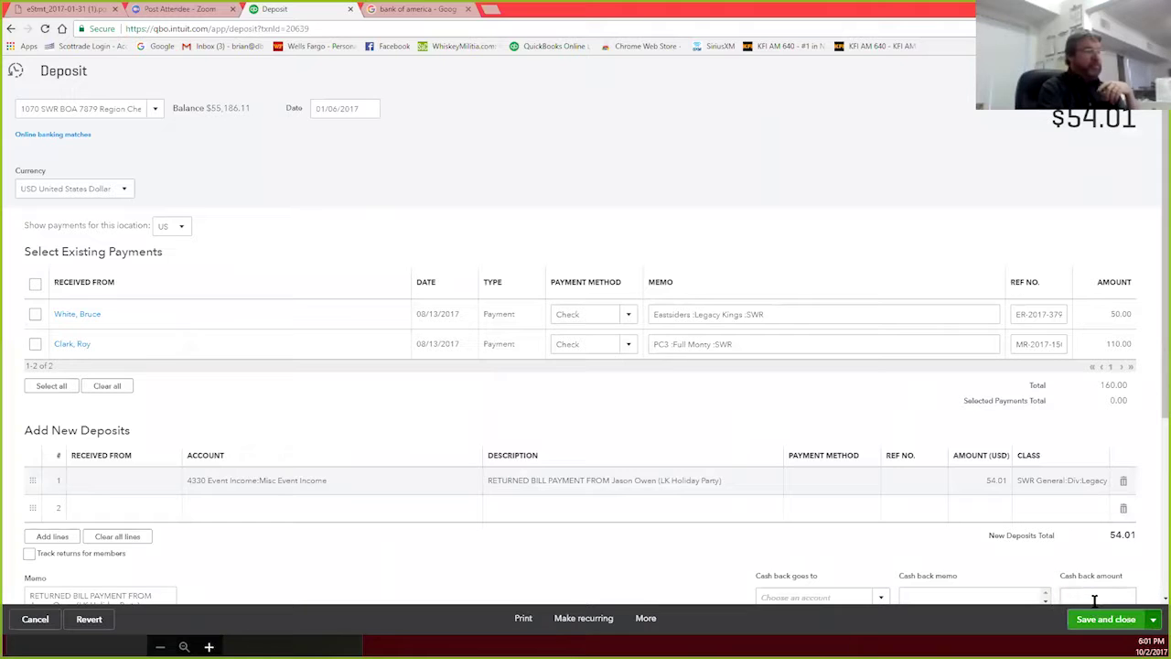
Step: Save and close the $54.01 deposit, then open the 01/04/2017 $49.00 deposit's full form
left_click(1084, 619)
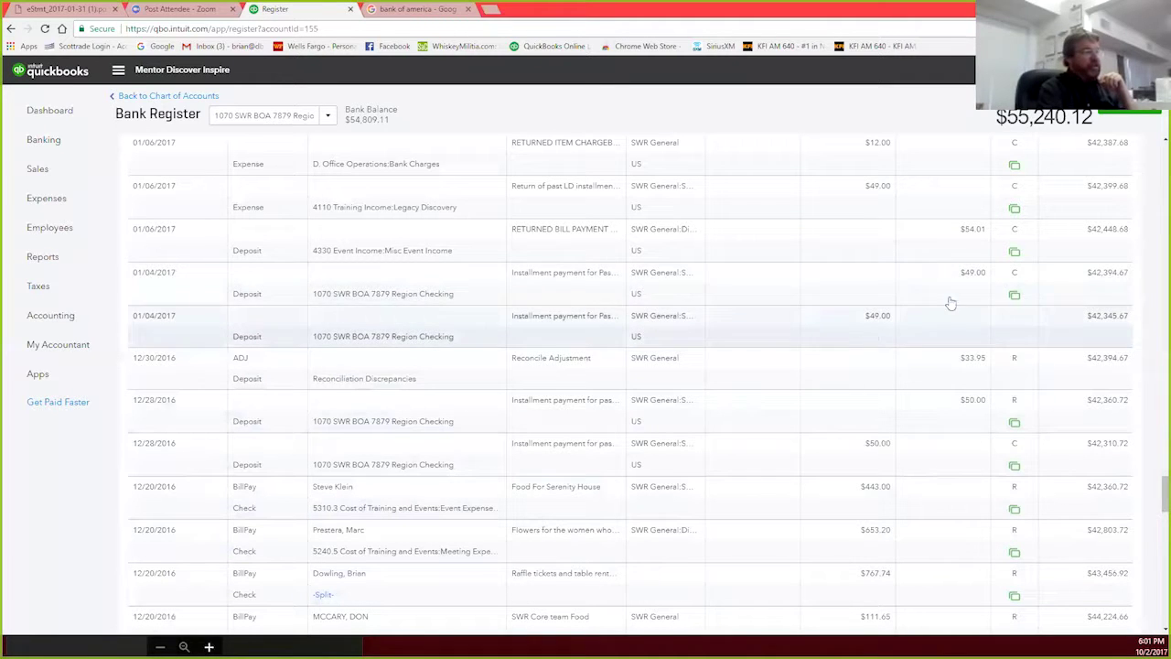
left_click(573, 289)
left_click(997, 331)
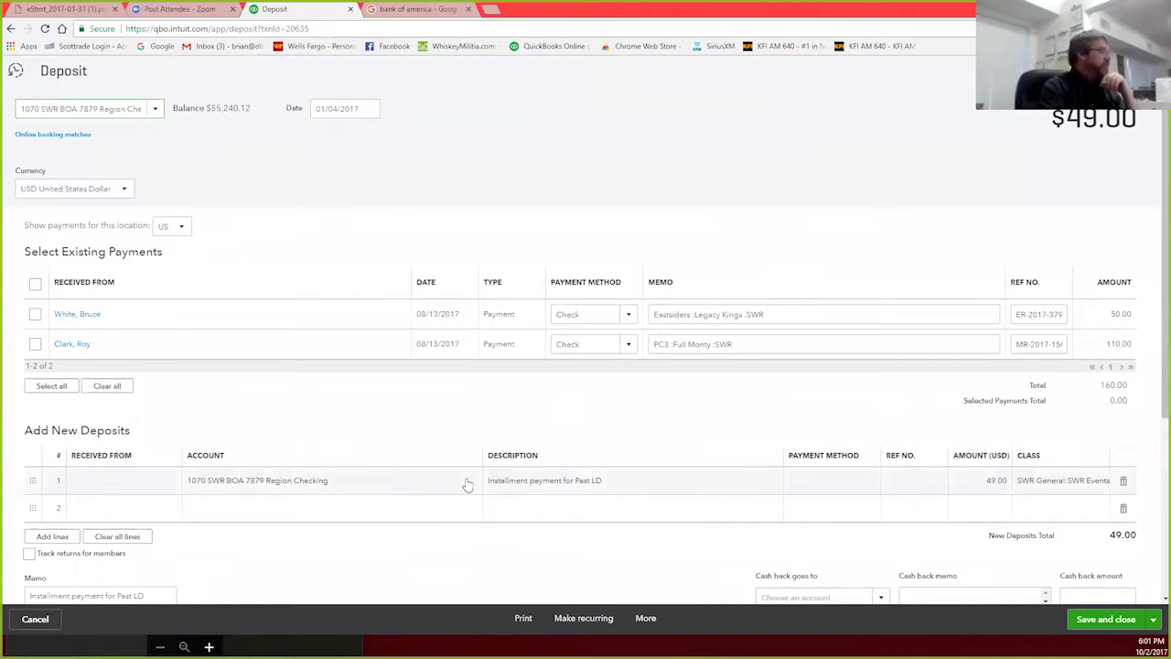
Step: Set line 1 of the $49.00 deposit to 4110 Training Income:Legacy Discovery and save and close
left_click(464, 485)
left_click(470, 483)
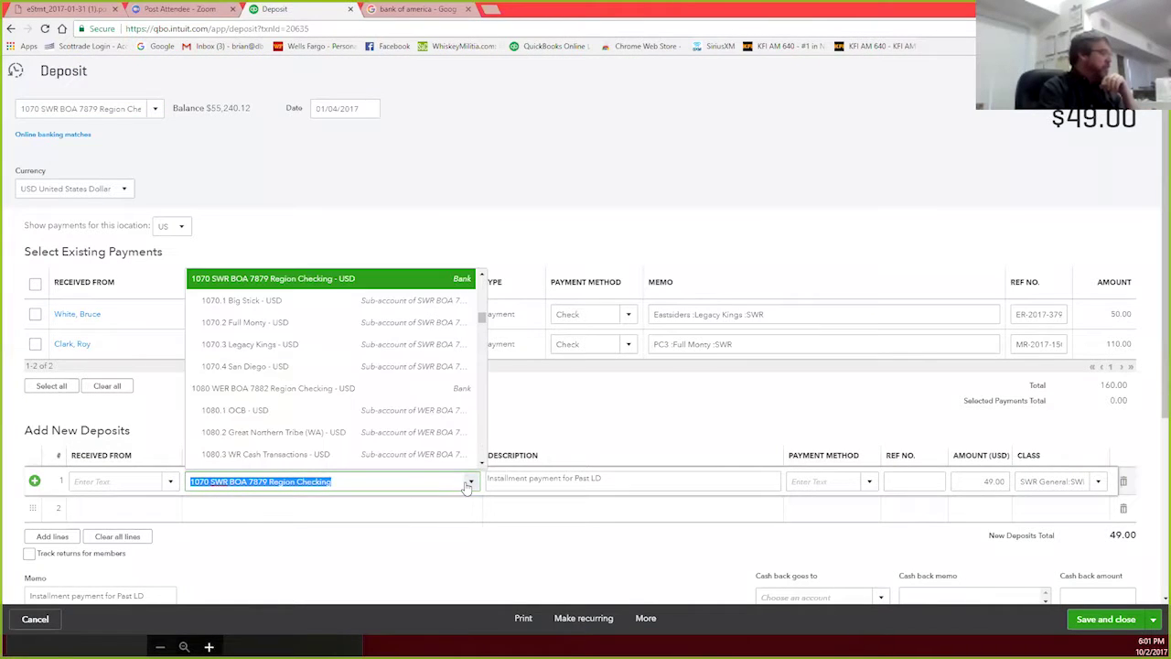
scroll(385, 345, "up", 10)
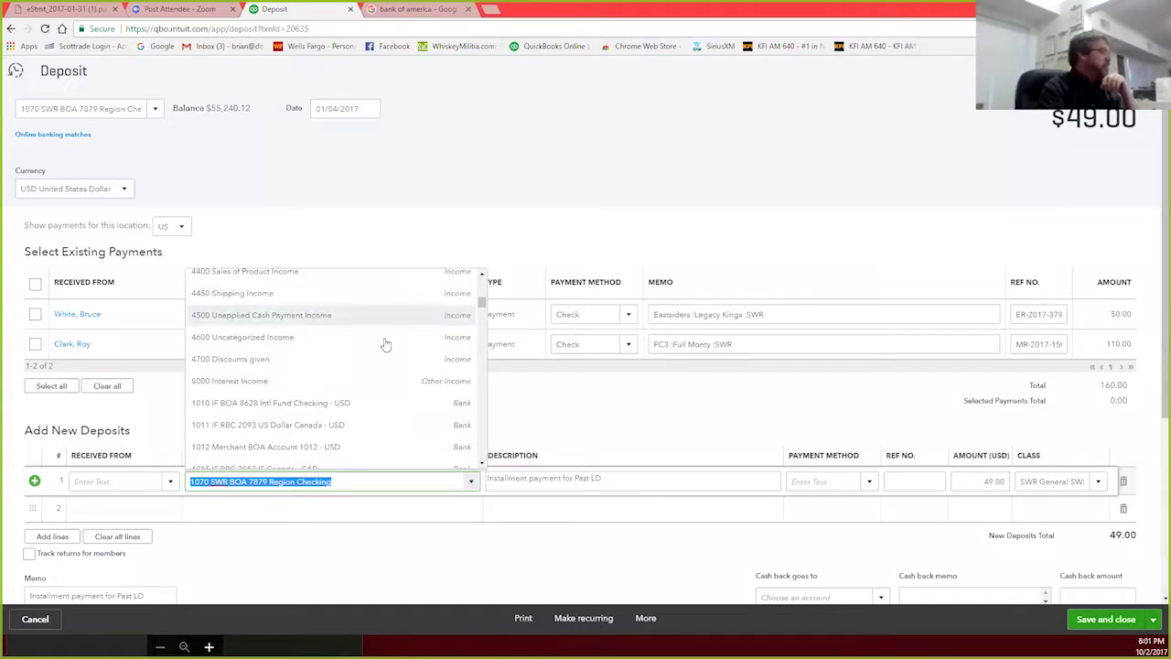
scroll(385, 345, "up", 1)
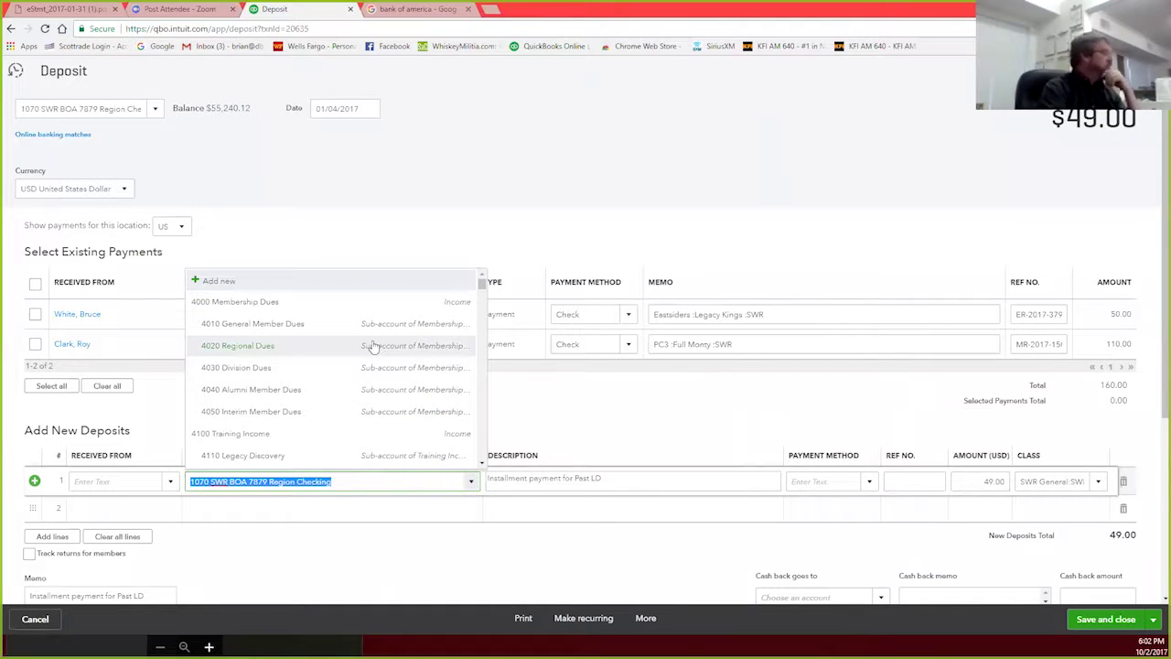
scroll(373, 346, "down", 3)
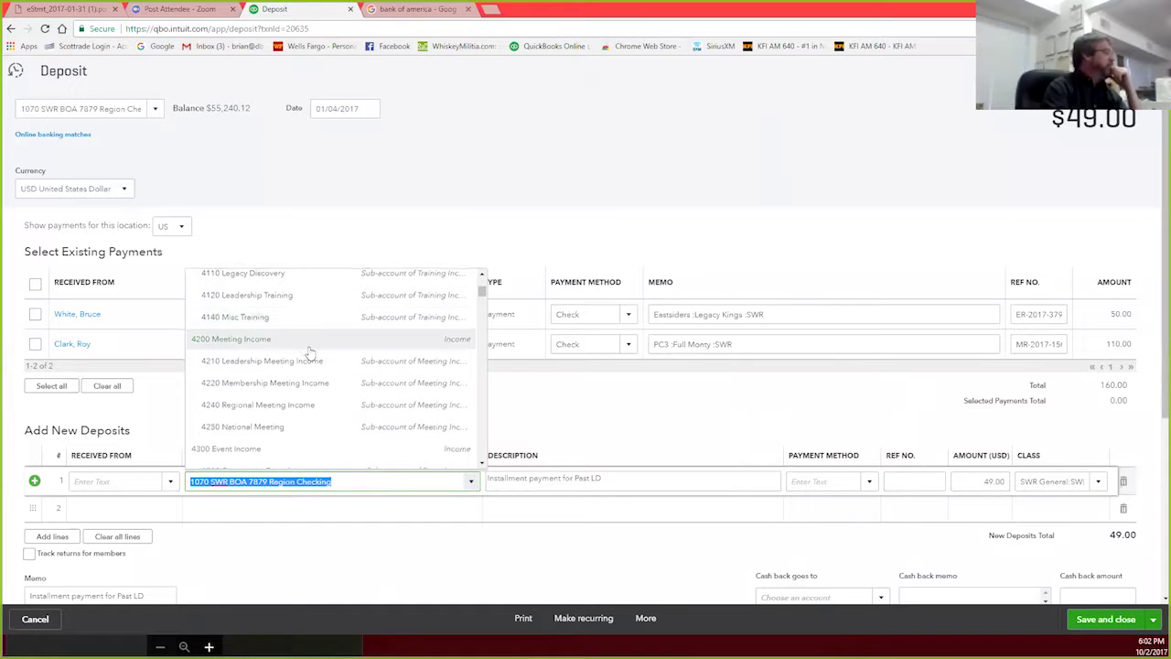
scroll(274, 344, "up", 1)
left_click(264, 335)
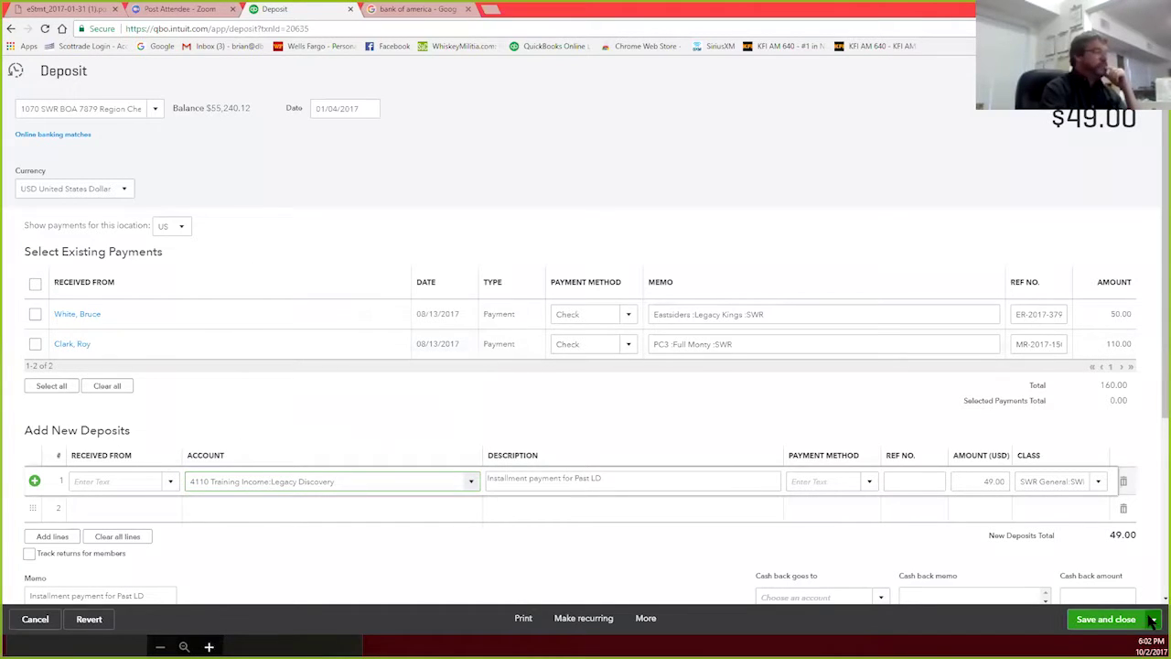
left_click(1087, 623)
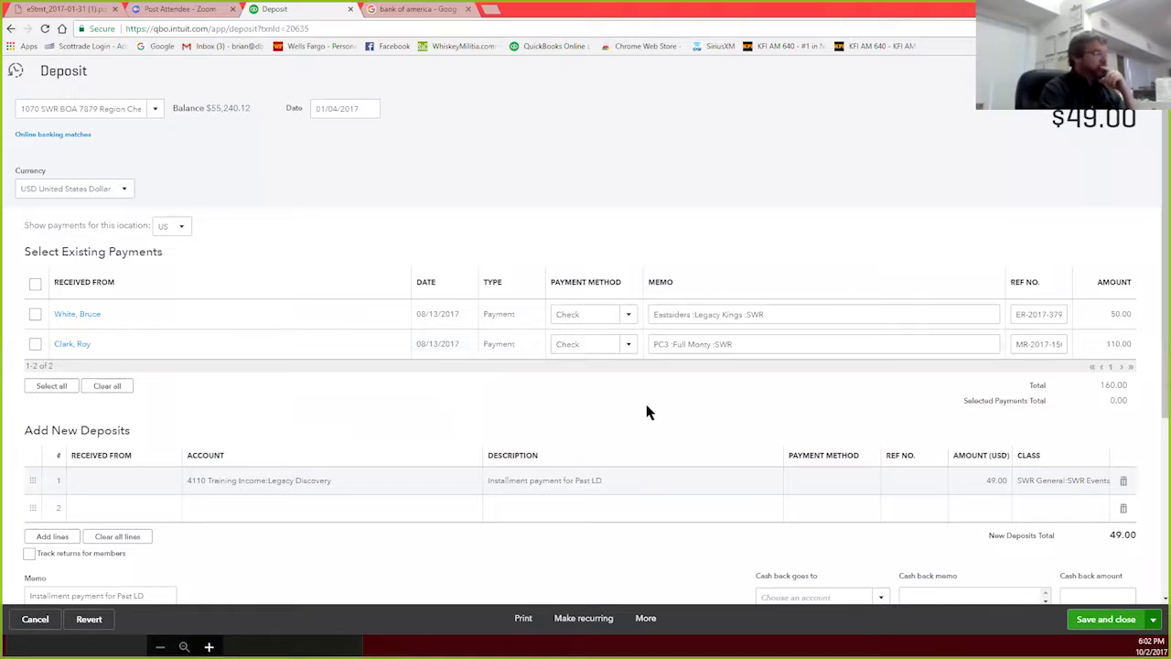
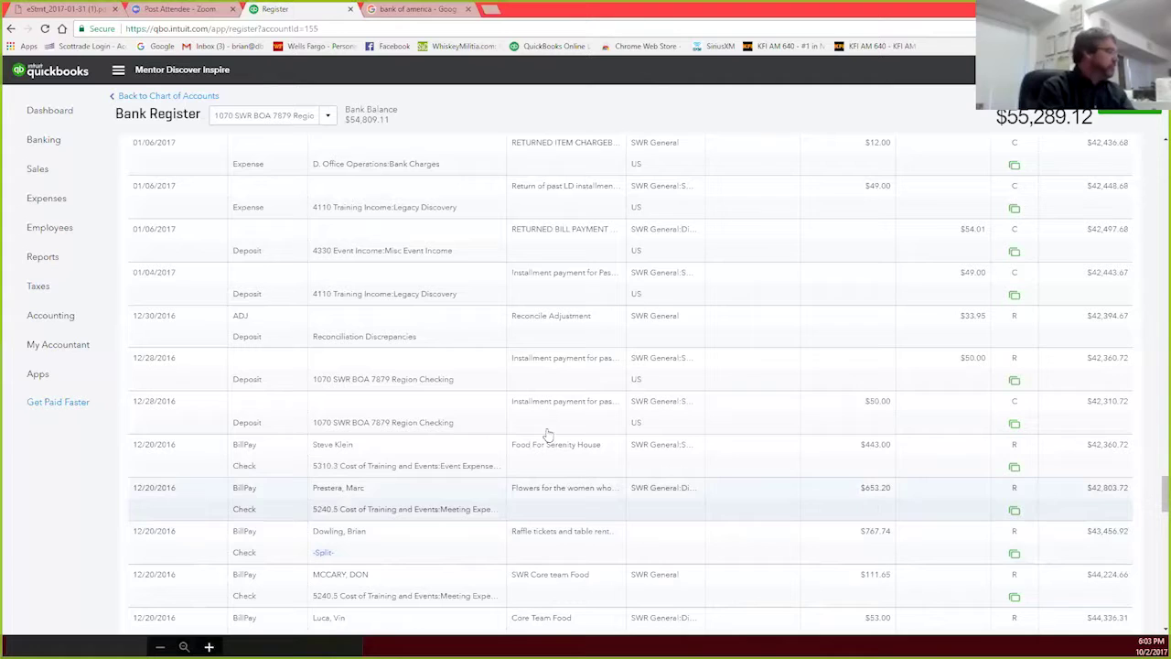
Step: Scroll through the bank register entries
scroll(706, 493, "up", 10)
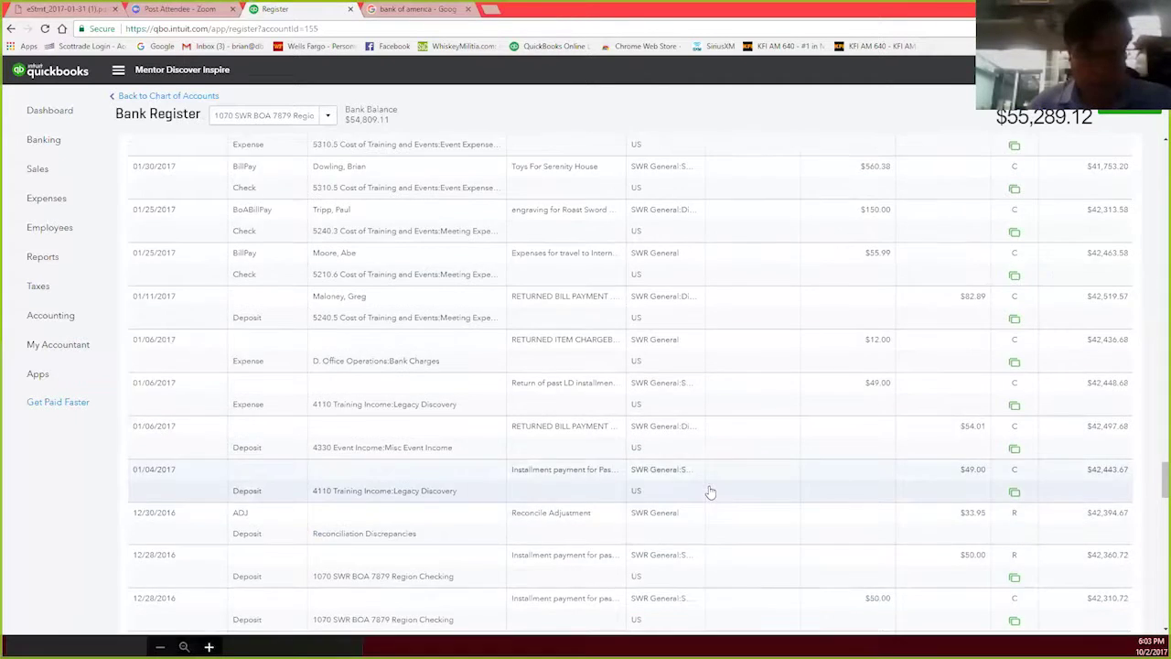
scroll(710, 492, "up", 1)
scroll(710, 492, "down", 3)
scroll(710, 493, "down", 3)
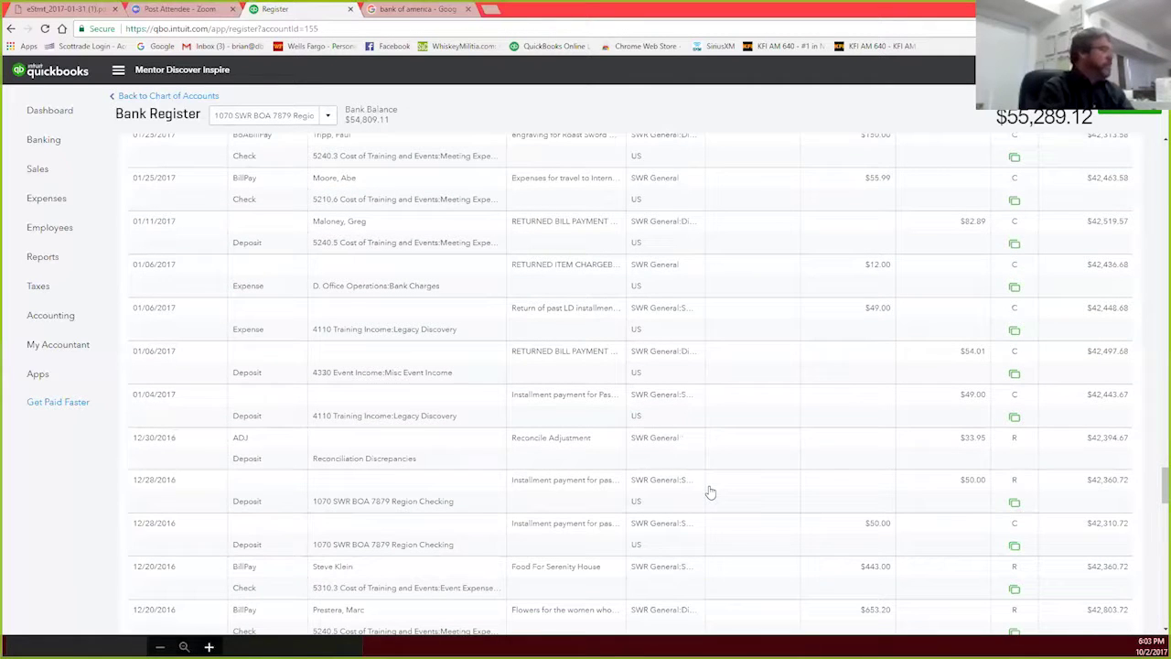
scroll(711, 493, "down", 4)
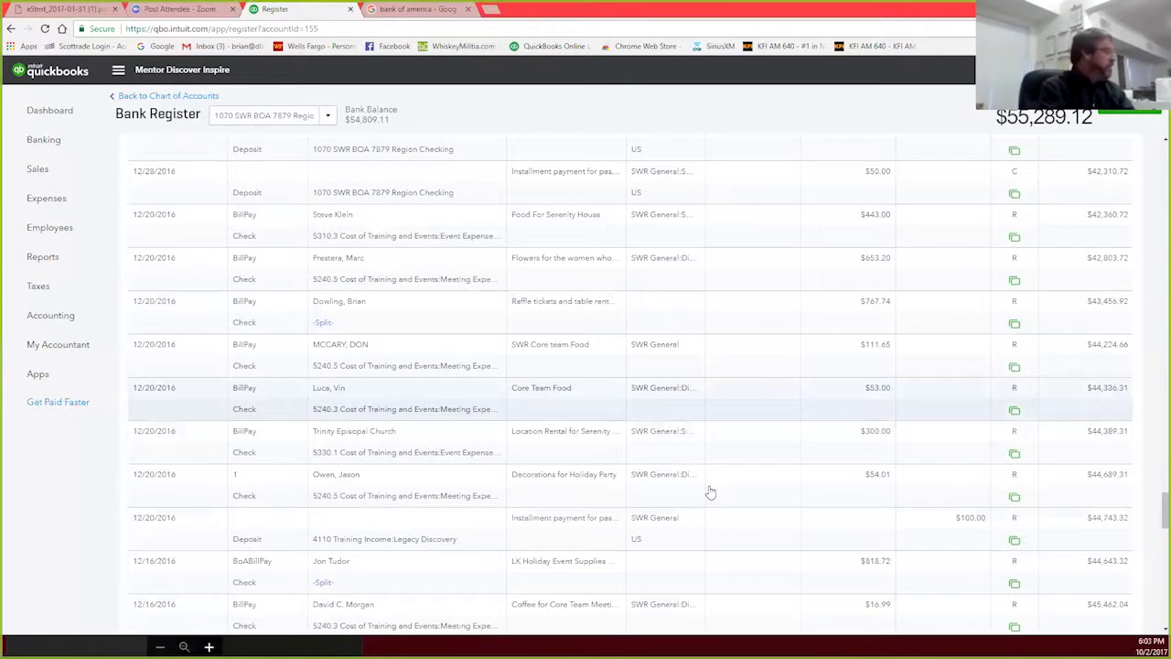
scroll(844, 107, "up", 6)
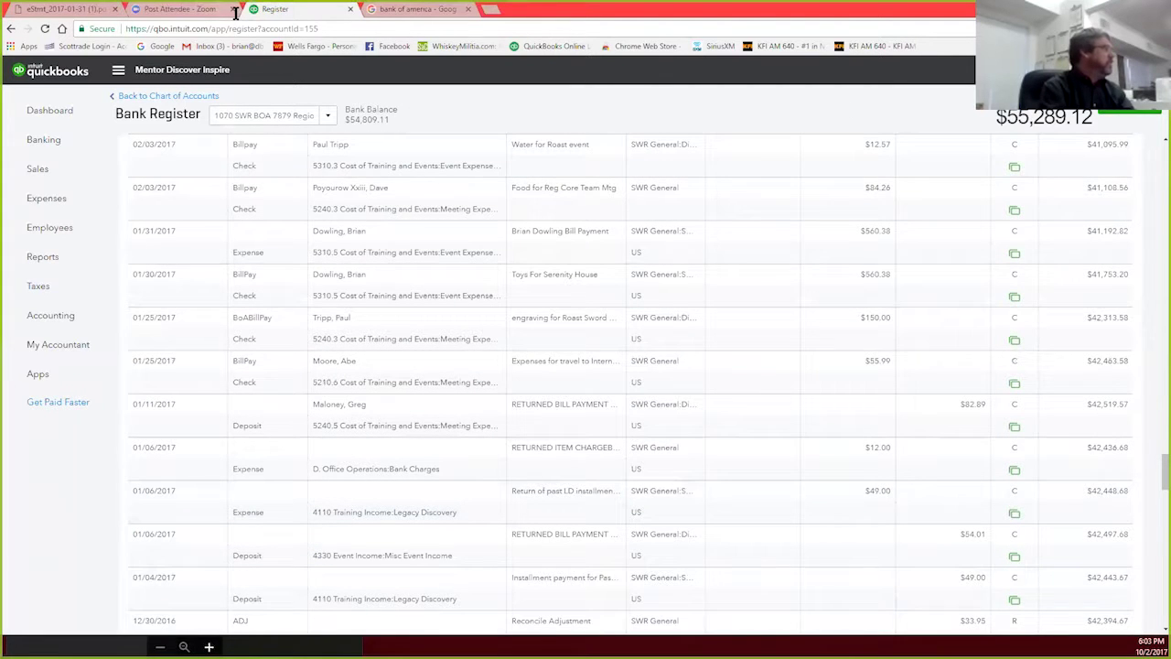
Step: Review the January 2017 Bank of America statement, ending balance $41,664.04, then close it
left_click(58, 10)
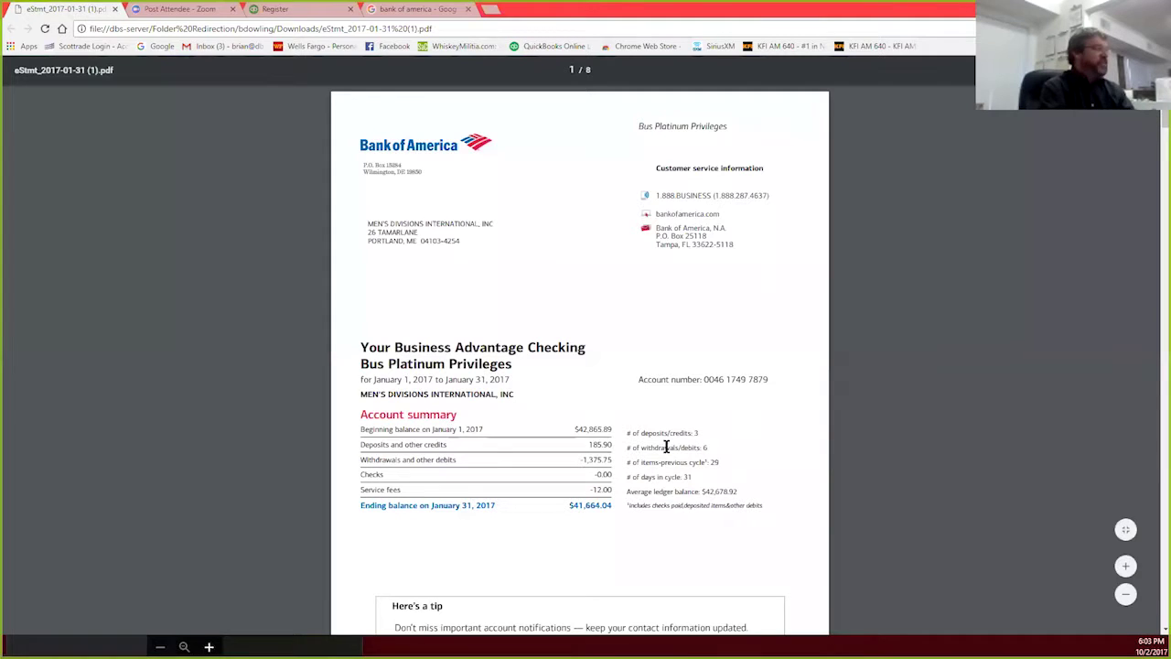
scroll(666, 446, "down", 2)
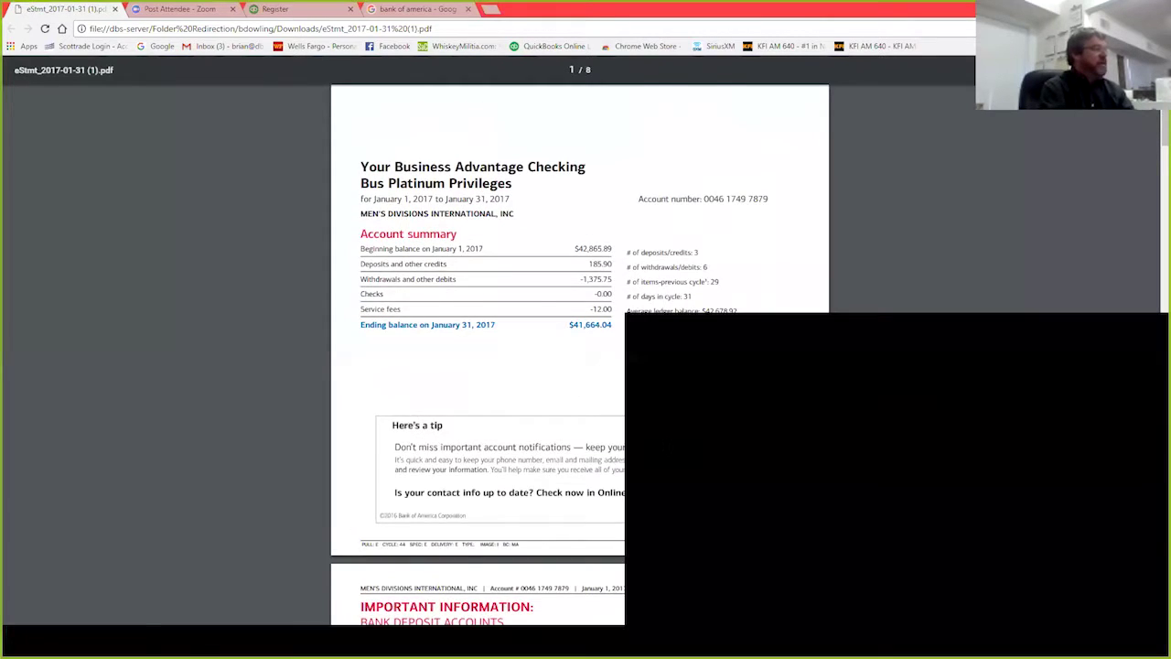
scroll(666, 446, "up", 2)
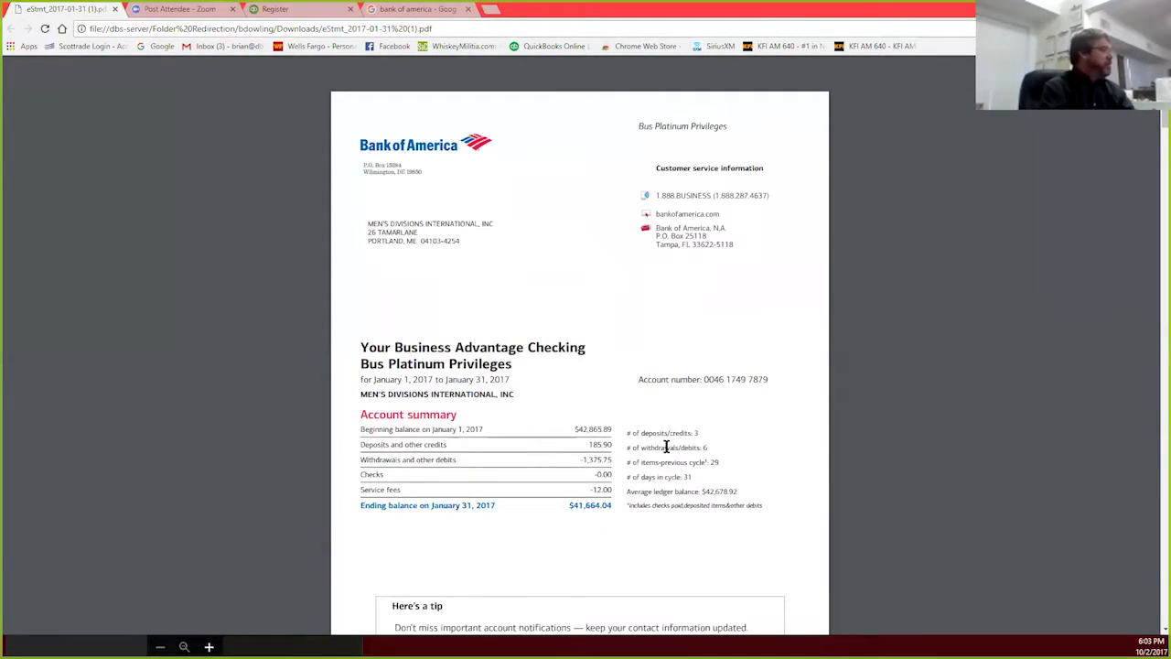
scroll(666, 447, "down", 3)
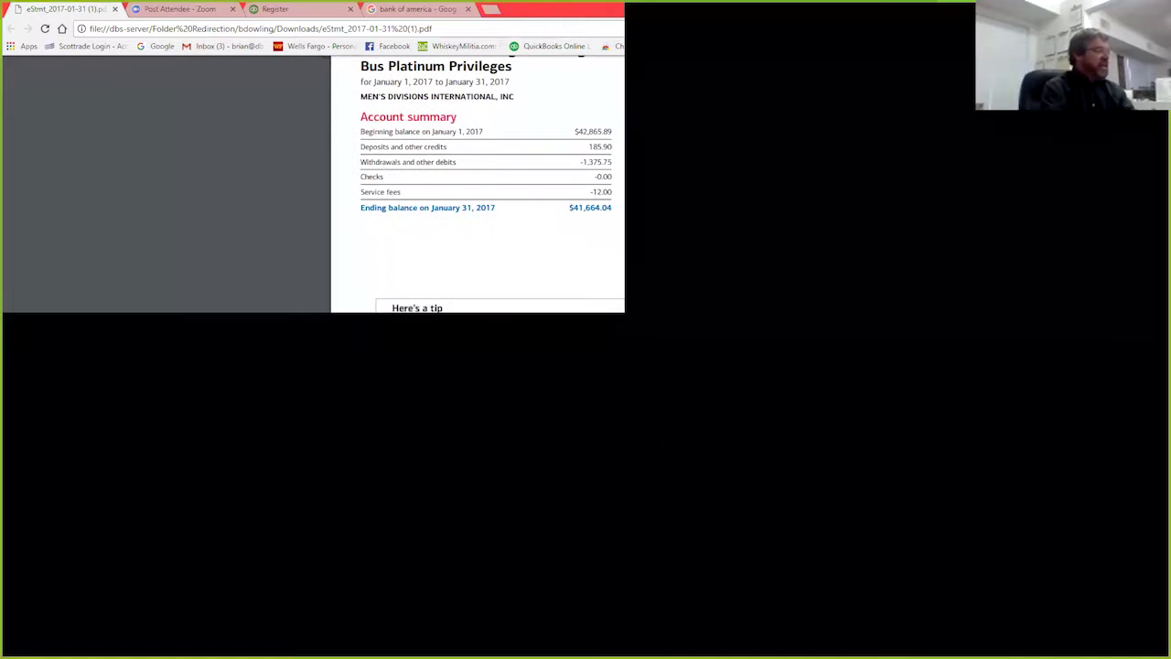
scroll(666, 446, "down", 1)
scroll(666, 447, "down", 7)
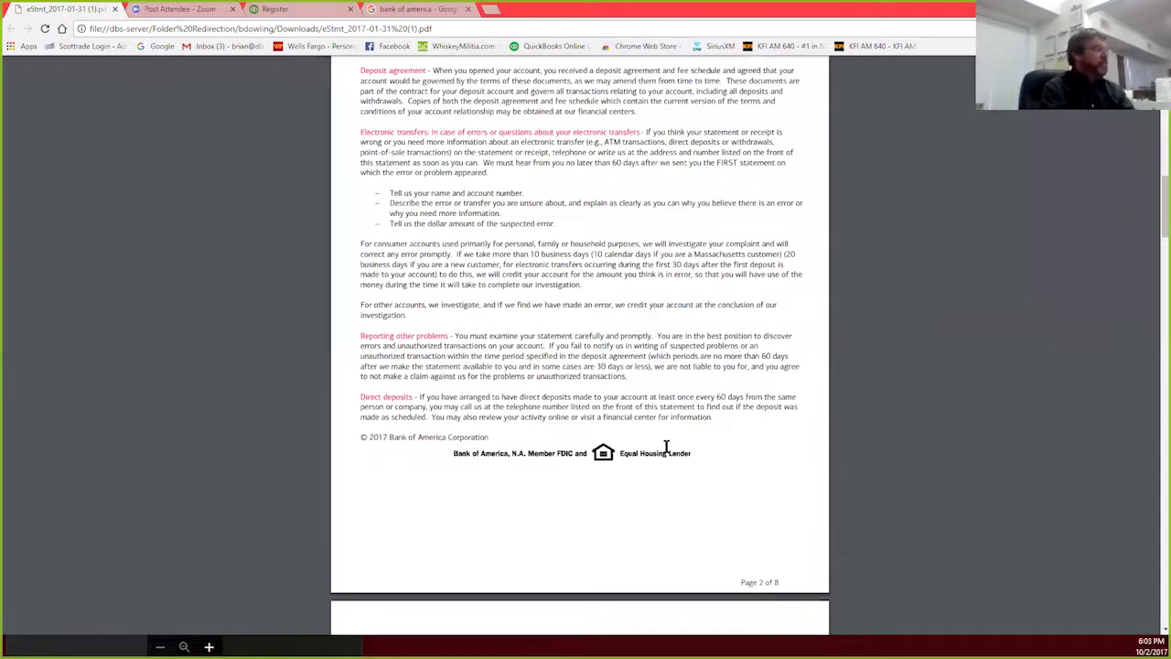
scroll(275, 101, "up", 2)
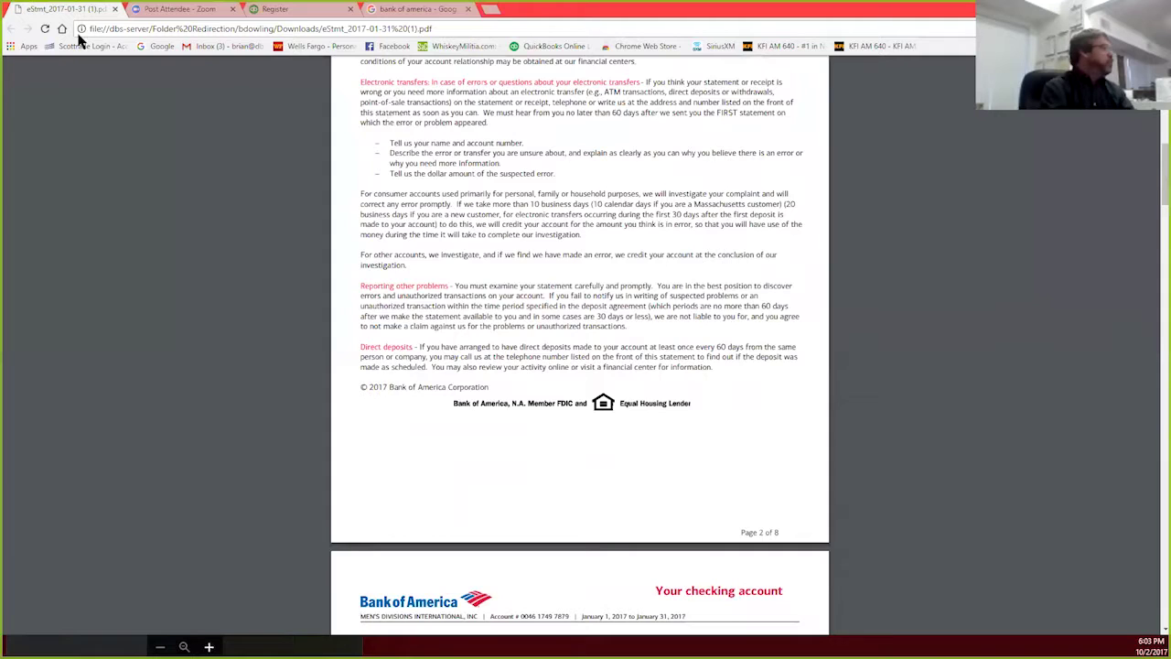
scroll(581, 344, "up", 8)
left_click(114, 8)
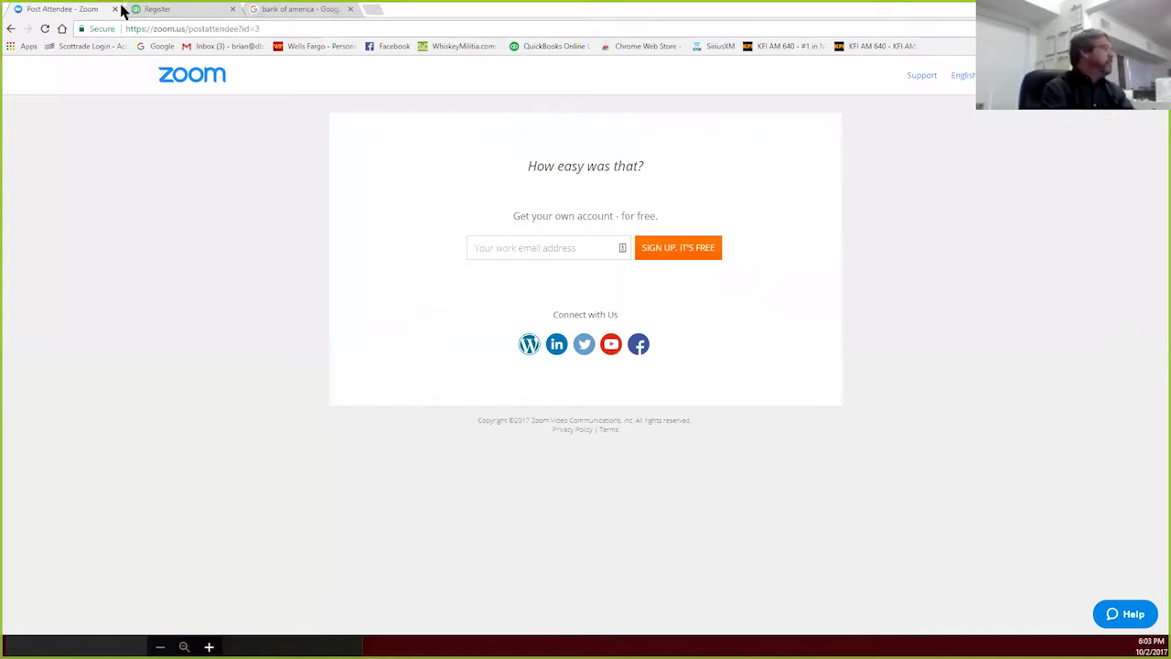
left_click(155, 10)
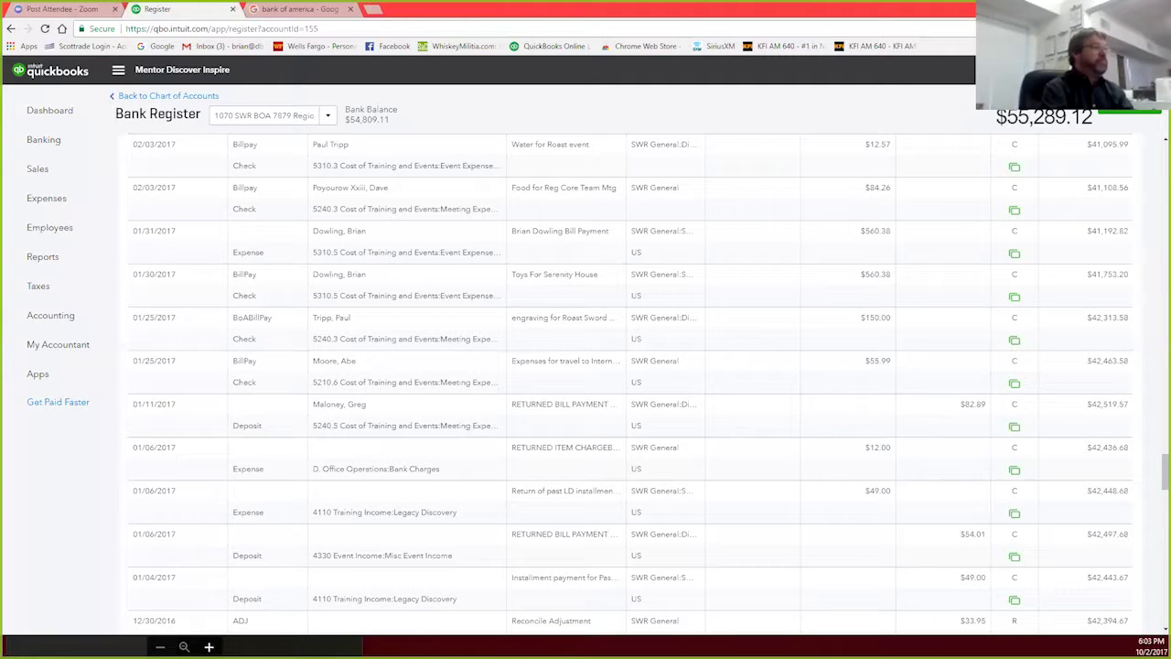
Step: Close the stray image window and fit the statement PDF window beside the restored register
left_click(1124, 9)
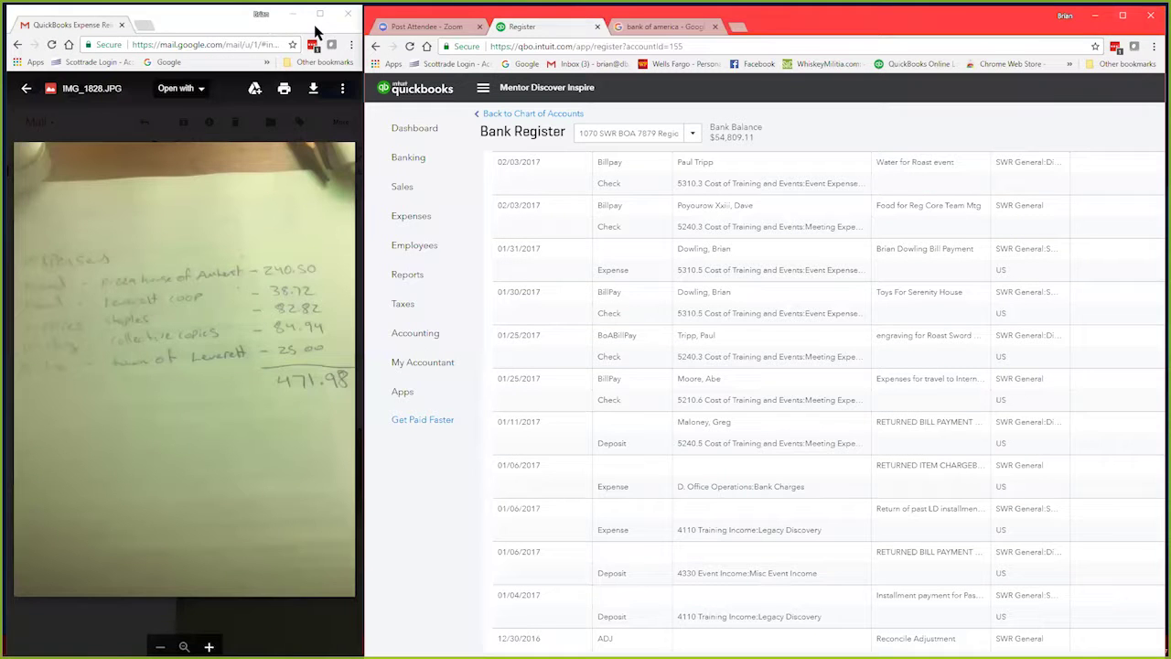
left_click(349, 13)
left_click(348, 14)
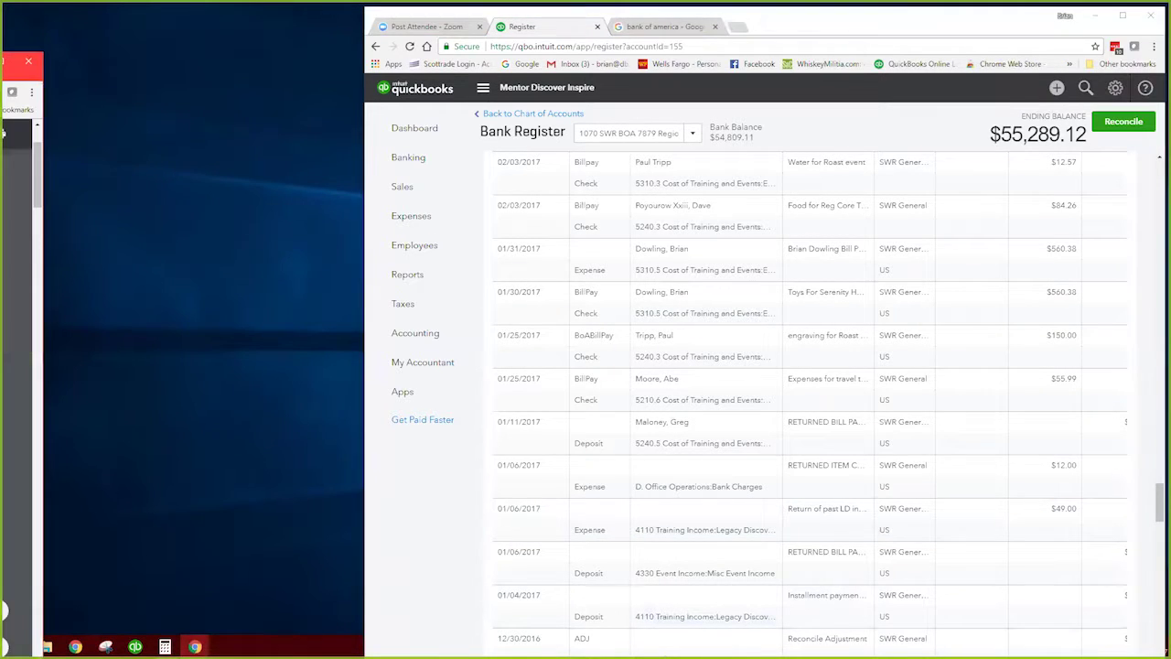
left_click_drag(3, 71, 419, 28)
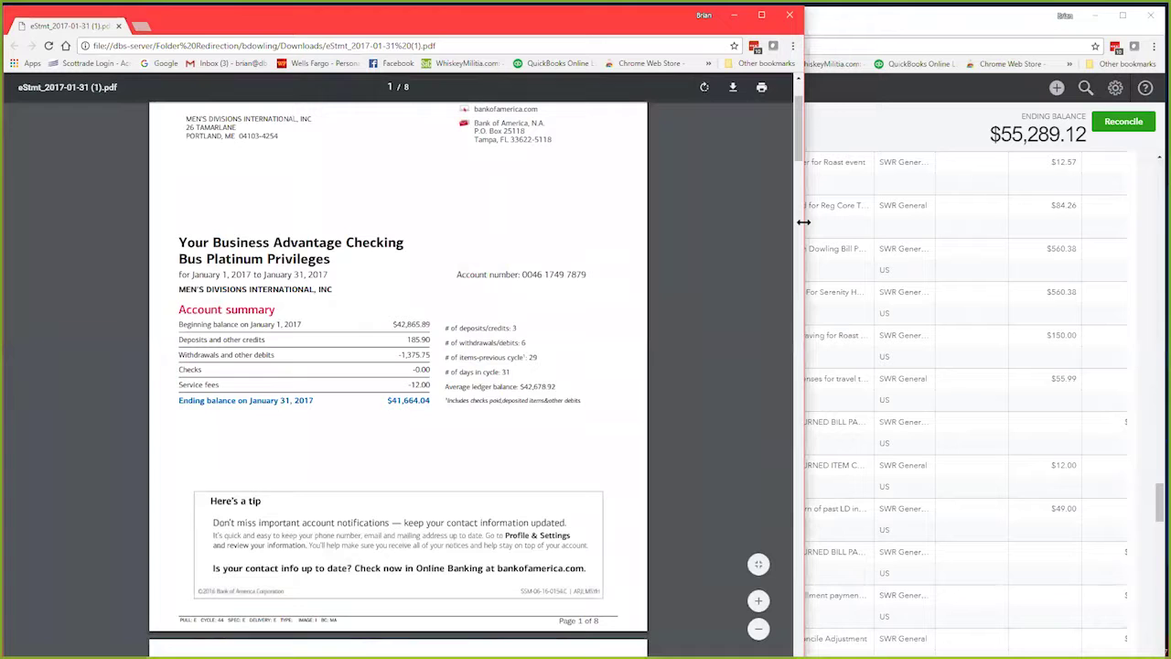
left_click_drag(804, 221, 366, 229)
scroll(879, 320, "up", 3)
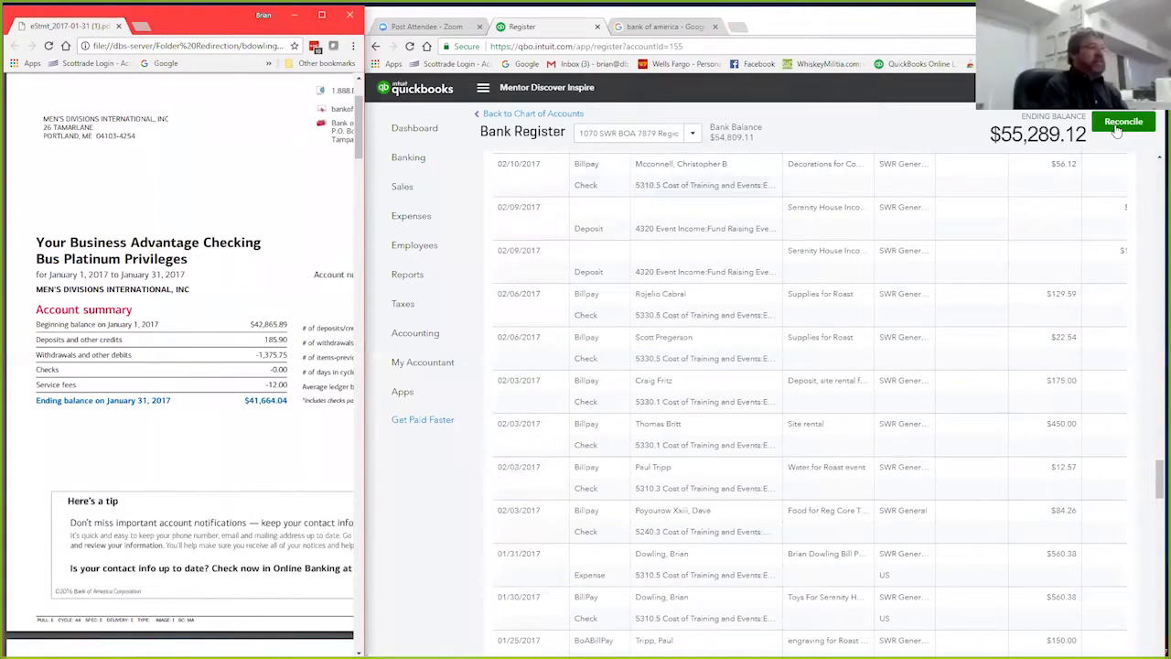
scroll(848, 267, "up", 4)
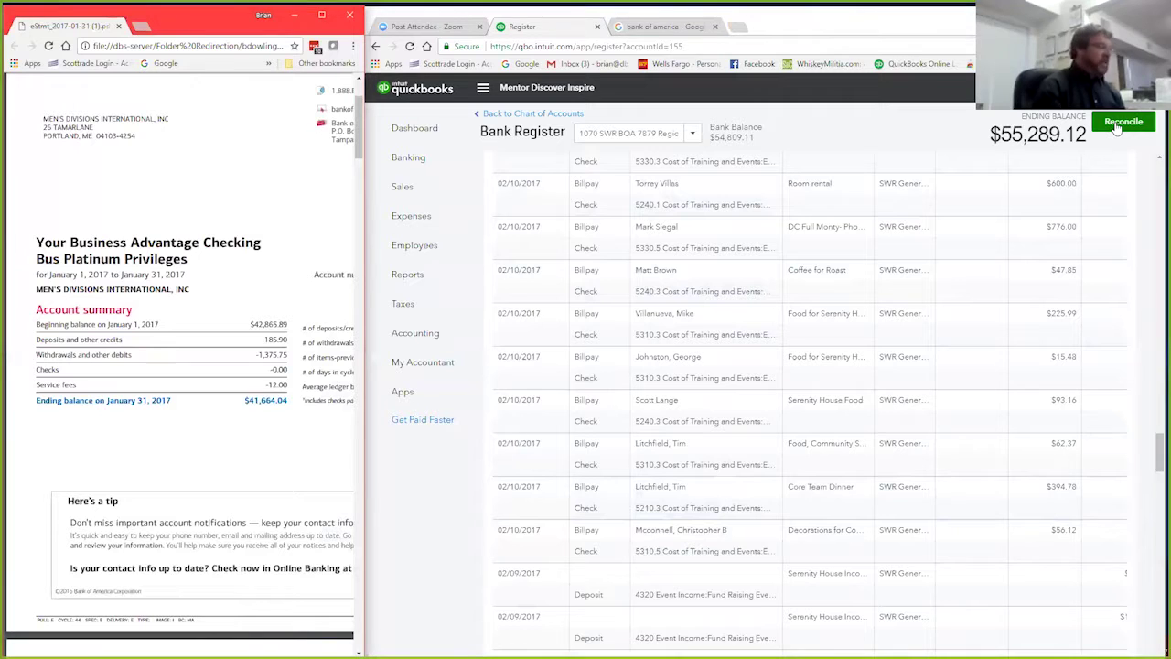
left_click(696, 136)
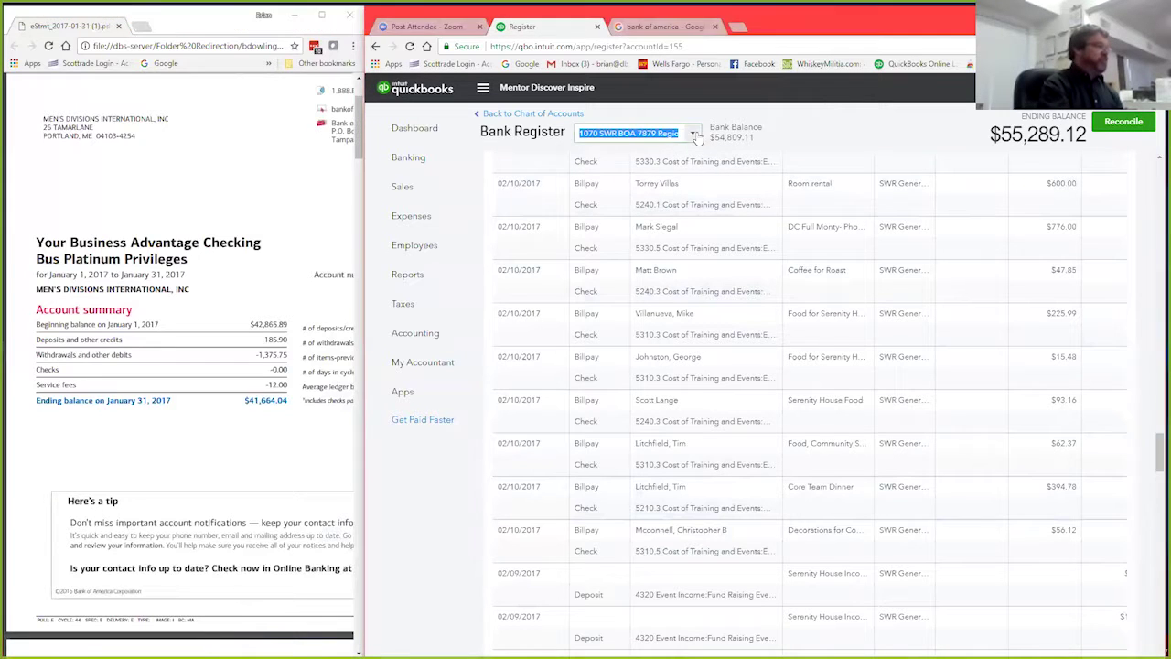
left_click(696, 135)
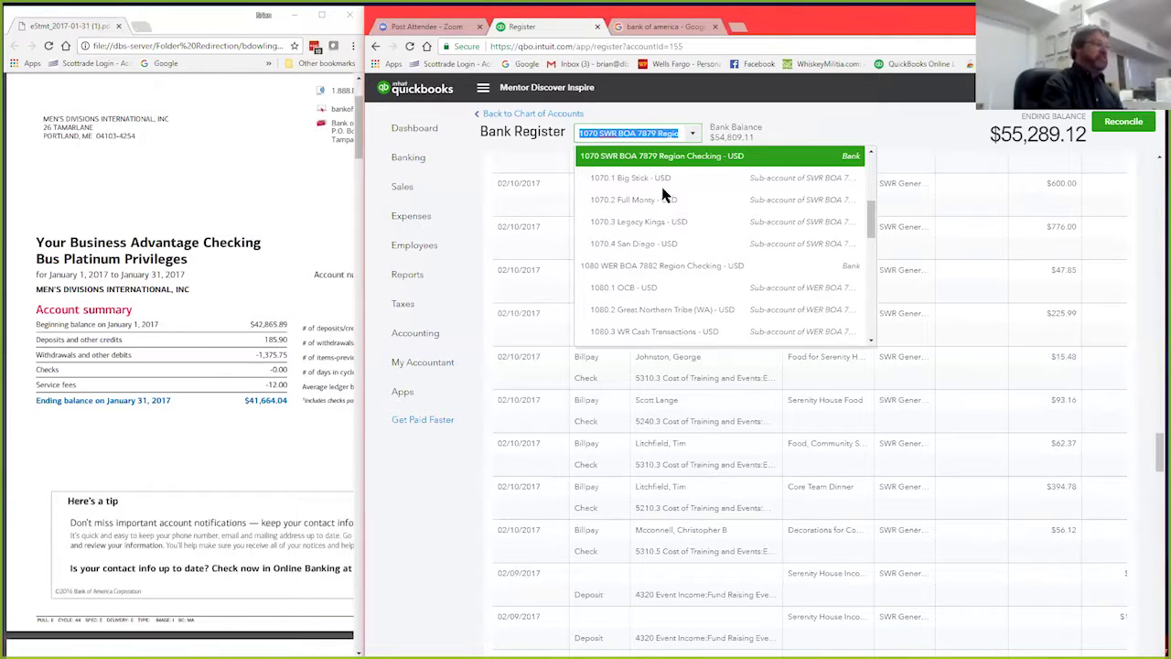
left_click(856, 128)
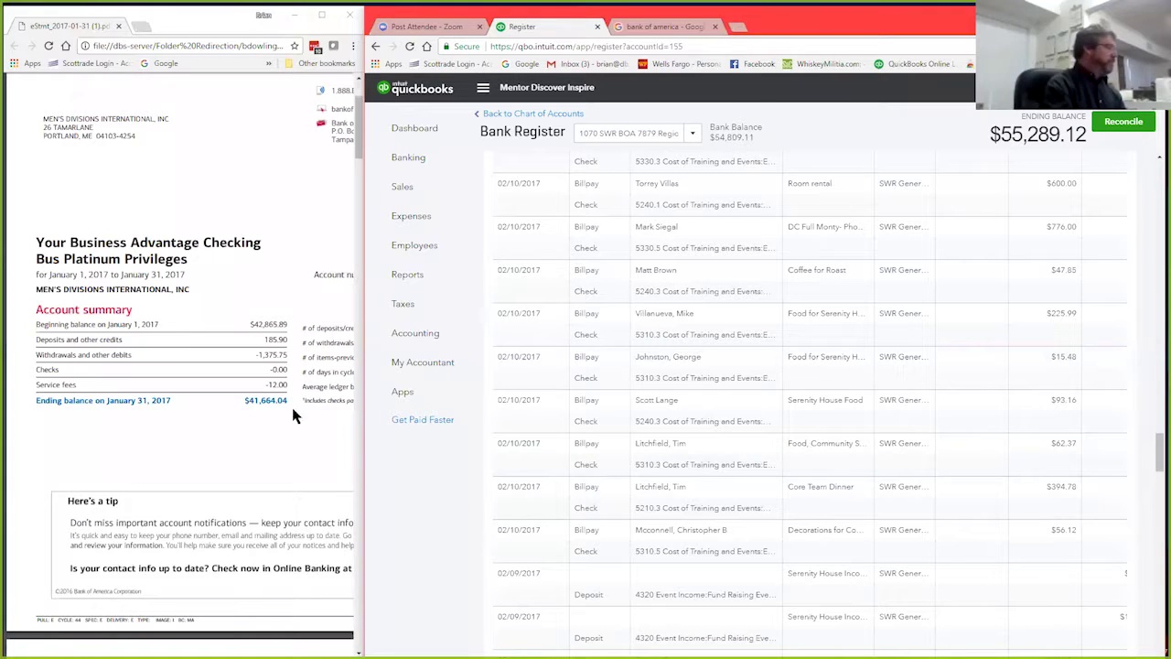
Step: Start reconciling 1070 and check the $42,865.89 beginning balance against the statement
left_click(1123, 121)
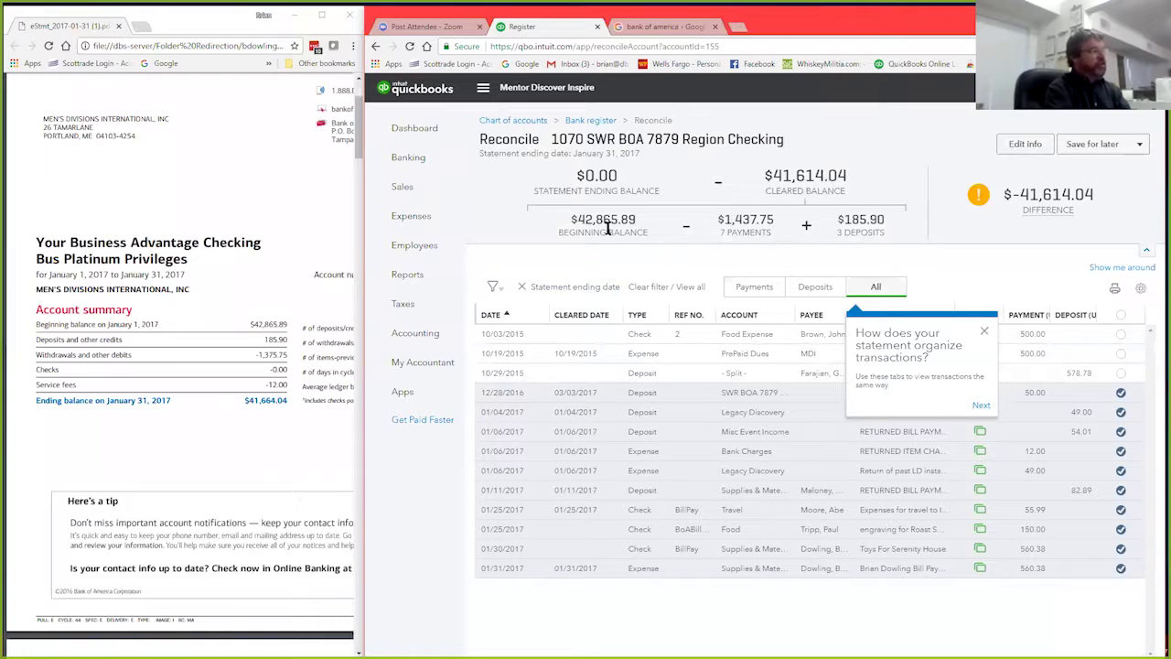
left_click_drag(566, 220, 640, 225)
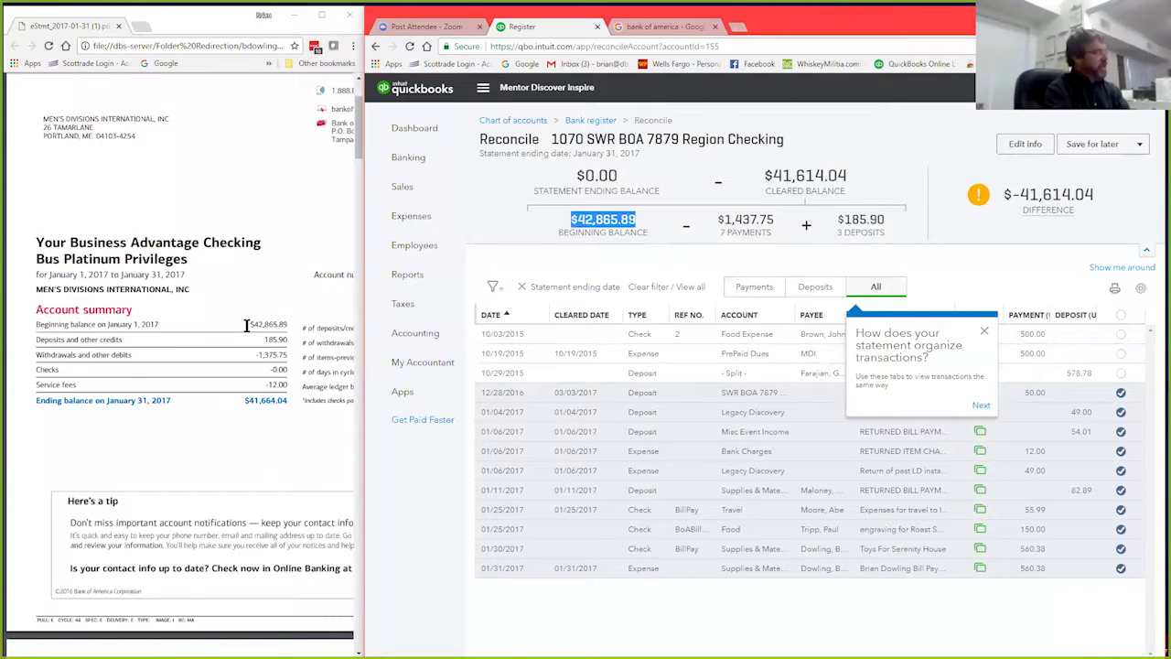
left_click_drag(245, 325, 289, 326)
left_click(289, 451)
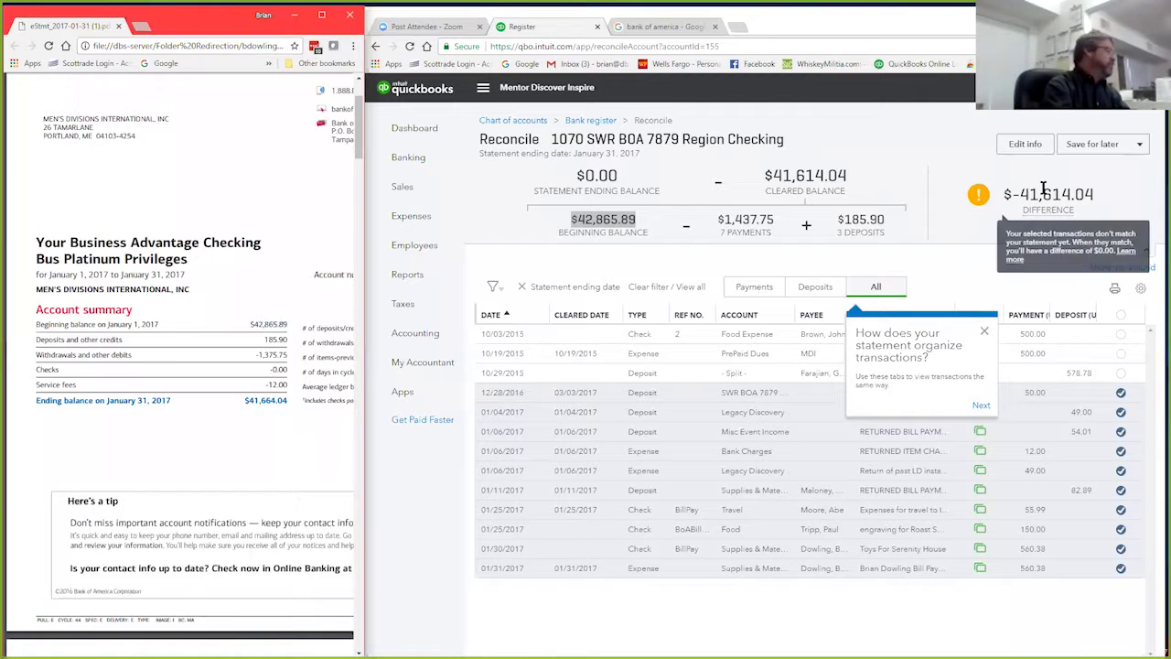
left_click(1025, 144)
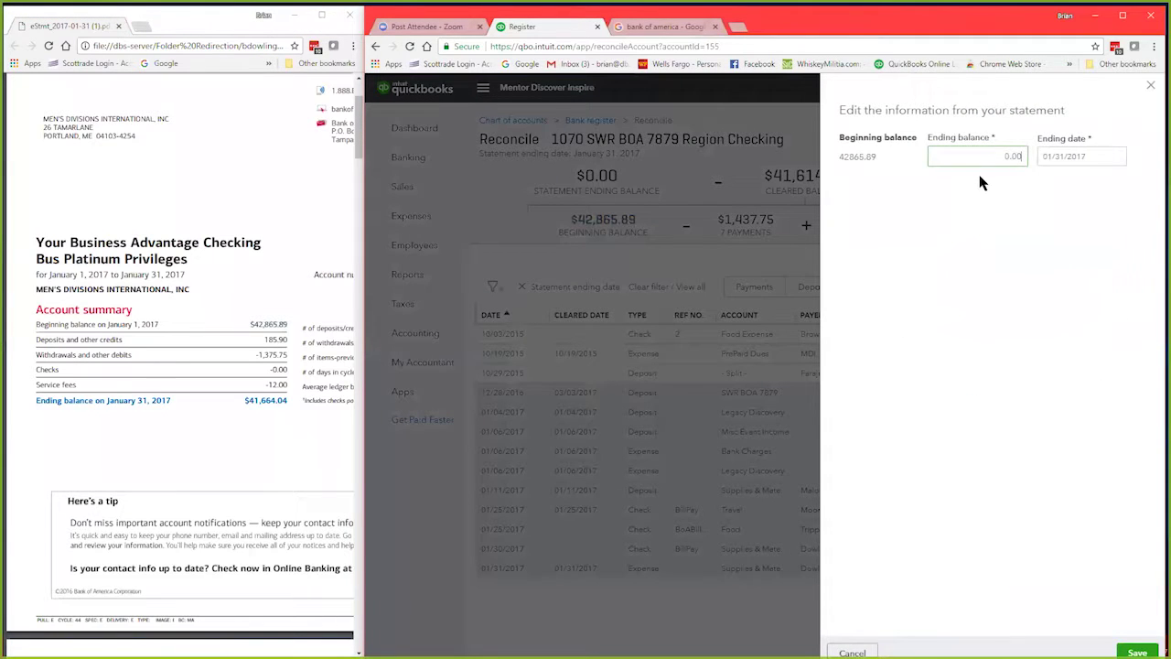
Step: Enter ending balance 41664.04 with ending date 01/31/2017 and save the statement info
left_click(1002, 157)
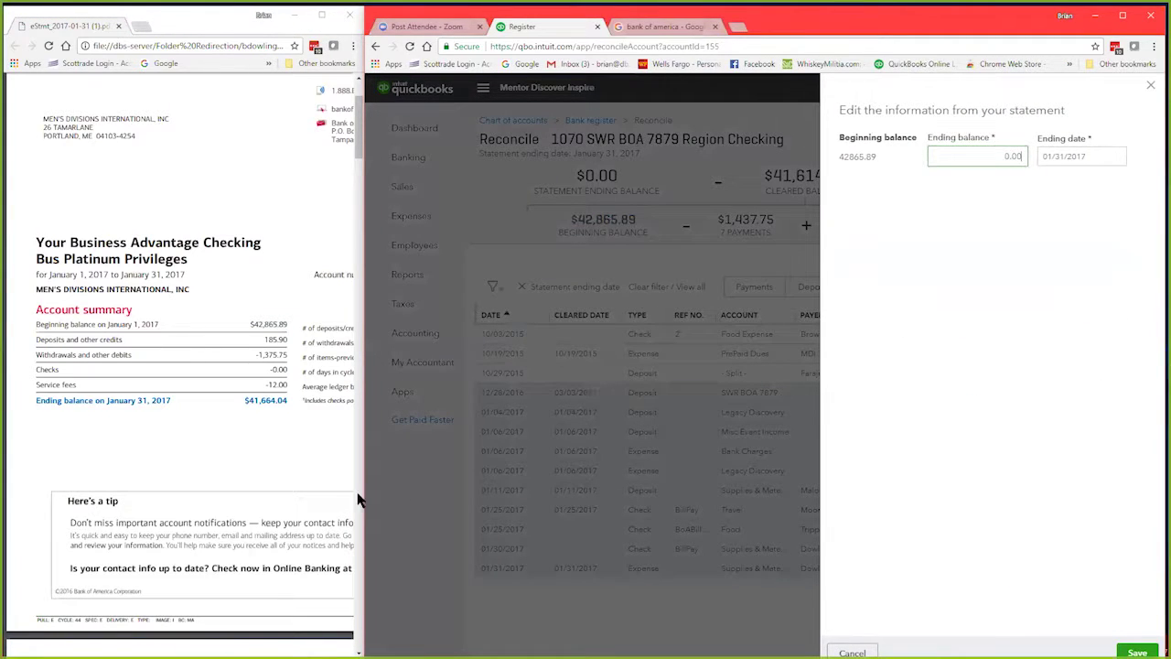
left_click(234, 405)
left_click_drag(61, 400, 93, 400)
left_click_drag(973, 156, 1024, 154)
type("41664.04")
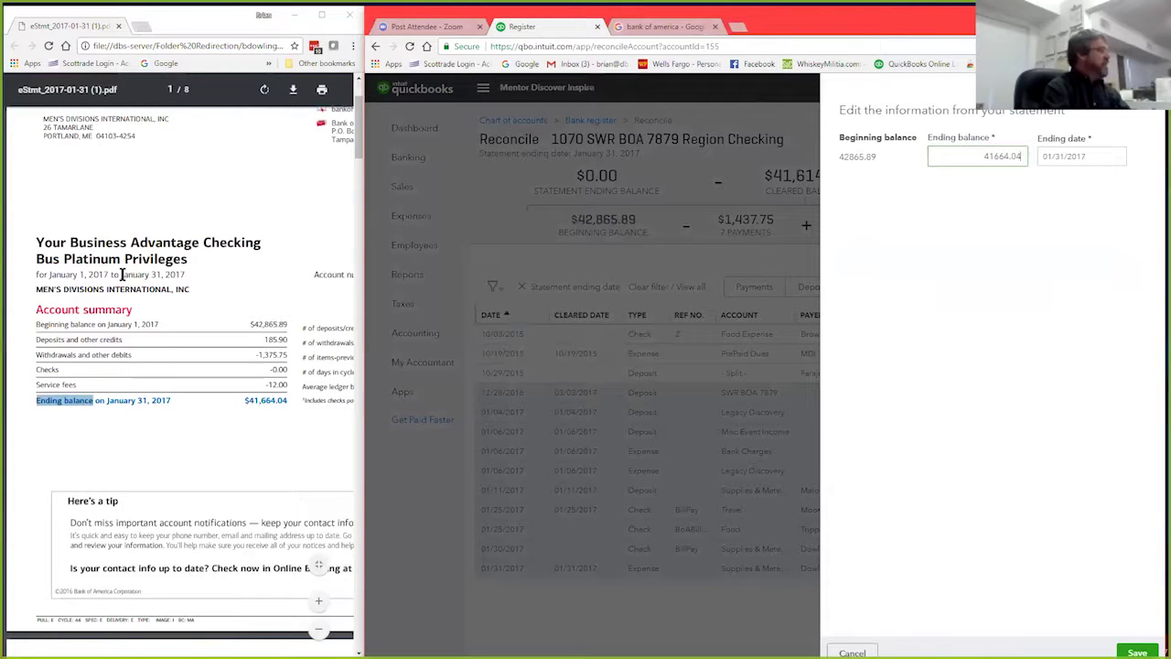
left_click_drag(120, 275, 186, 274)
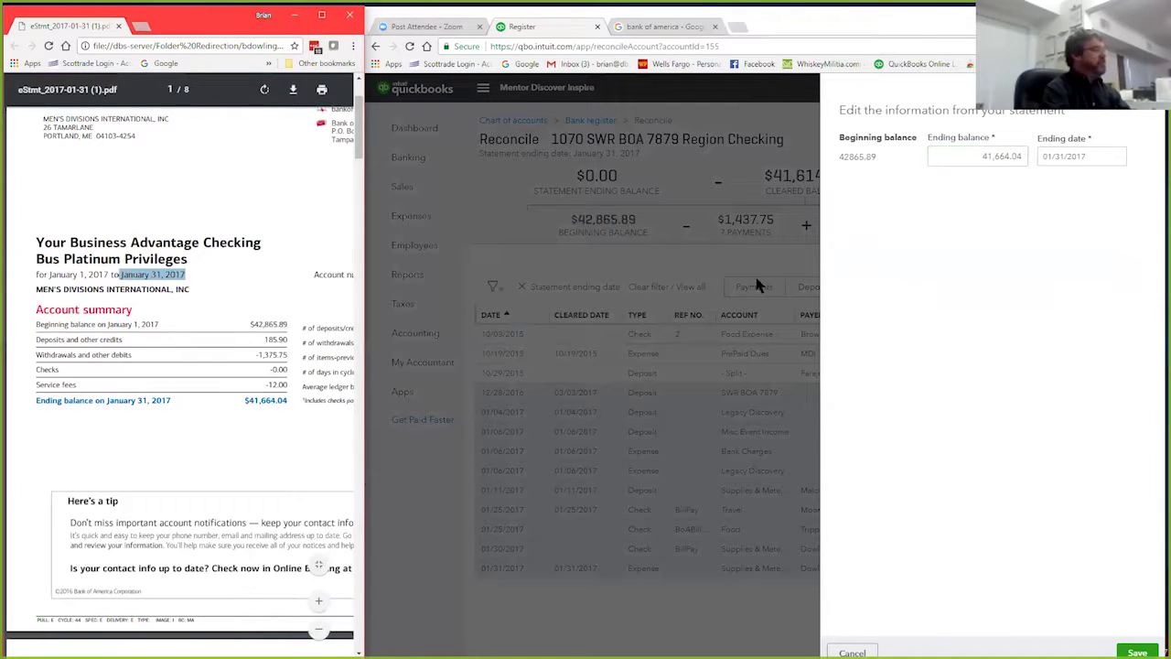
left_click(1088, 156)
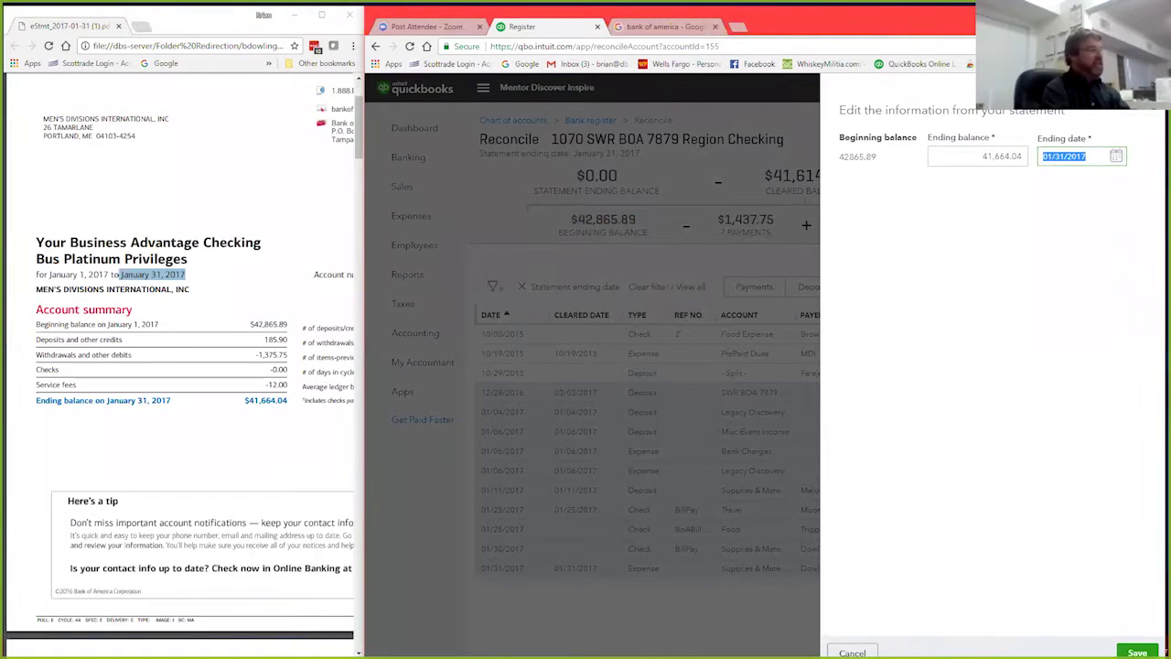
left_click(1137, 652)
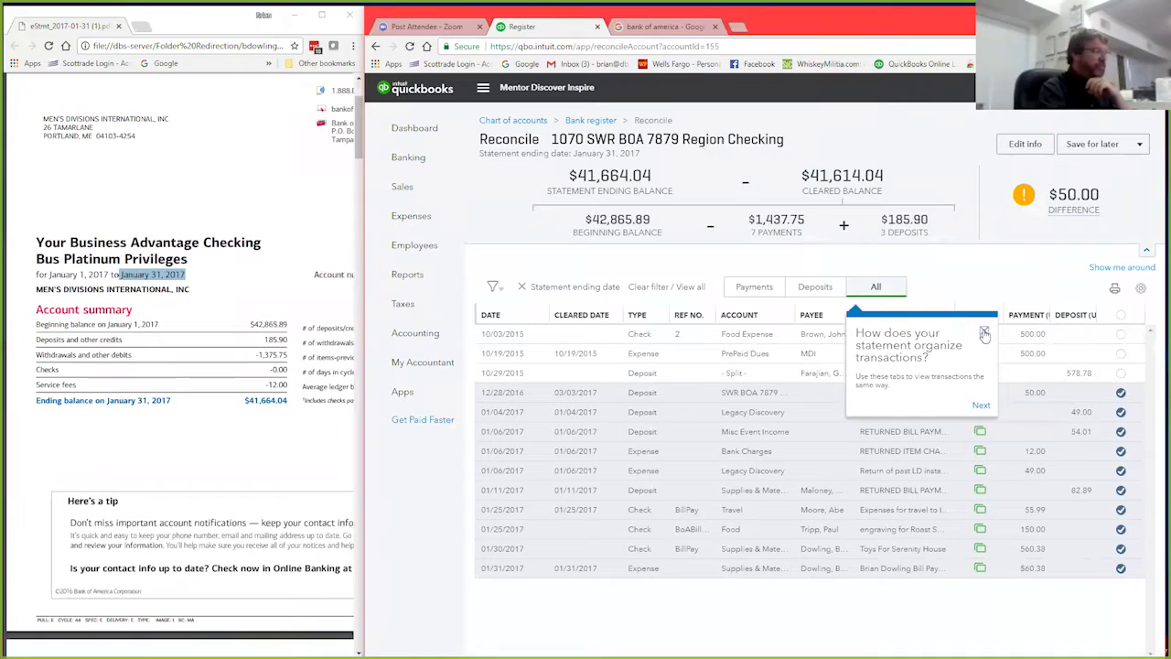
Step: Compare the $185.90 deposits total with the statement's deposits and credits line
left_click(980, 407)
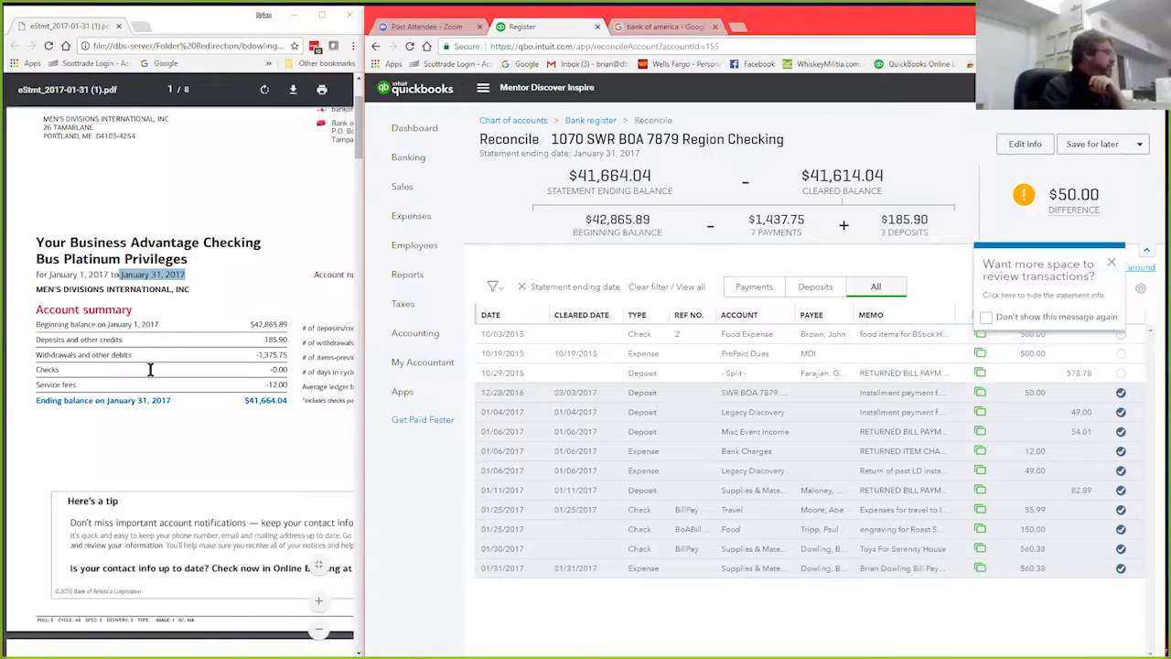
left_click_drag(38, 340, 143, 338)
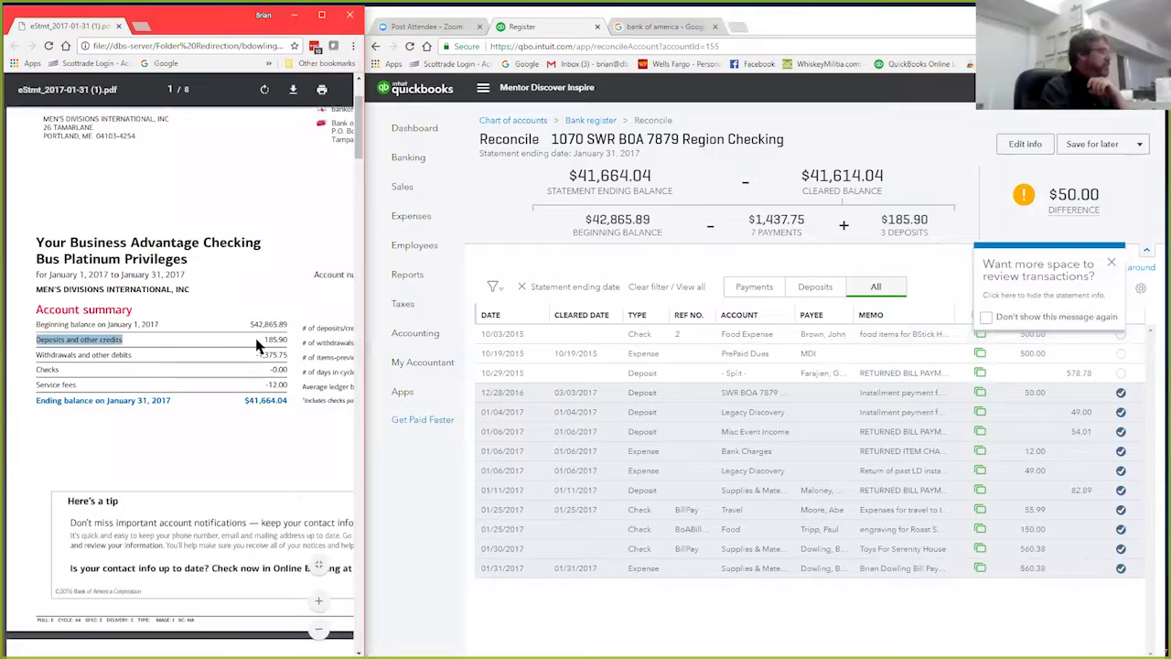
left_click(283, 339)
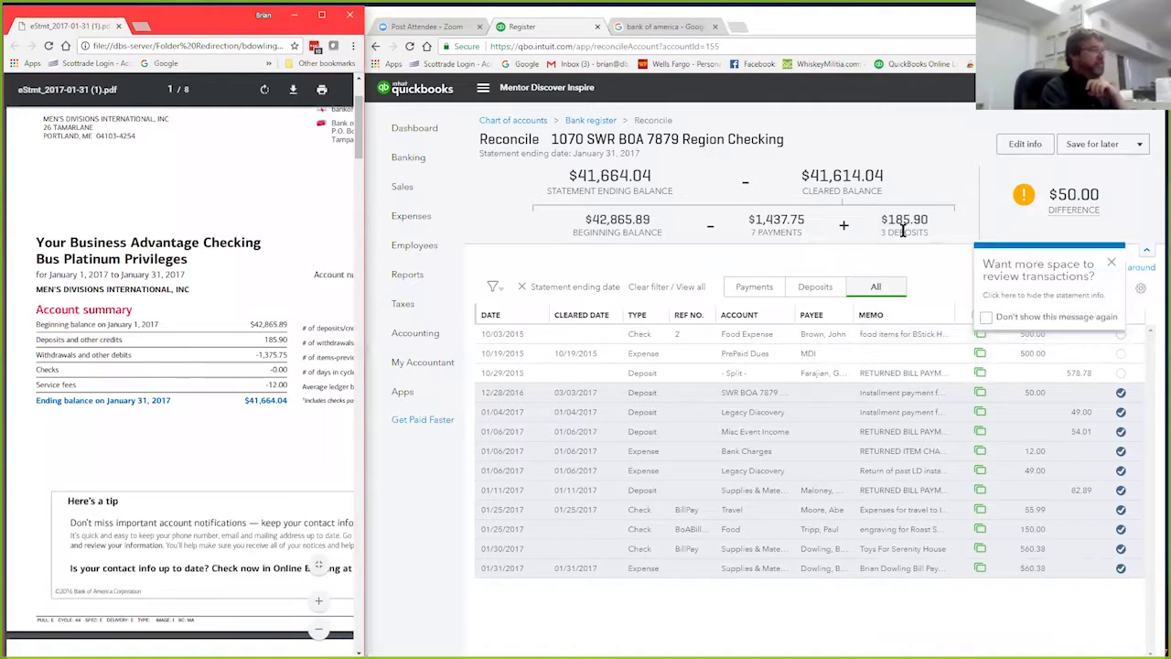
left_click_drag(933, 227, 875, 227)
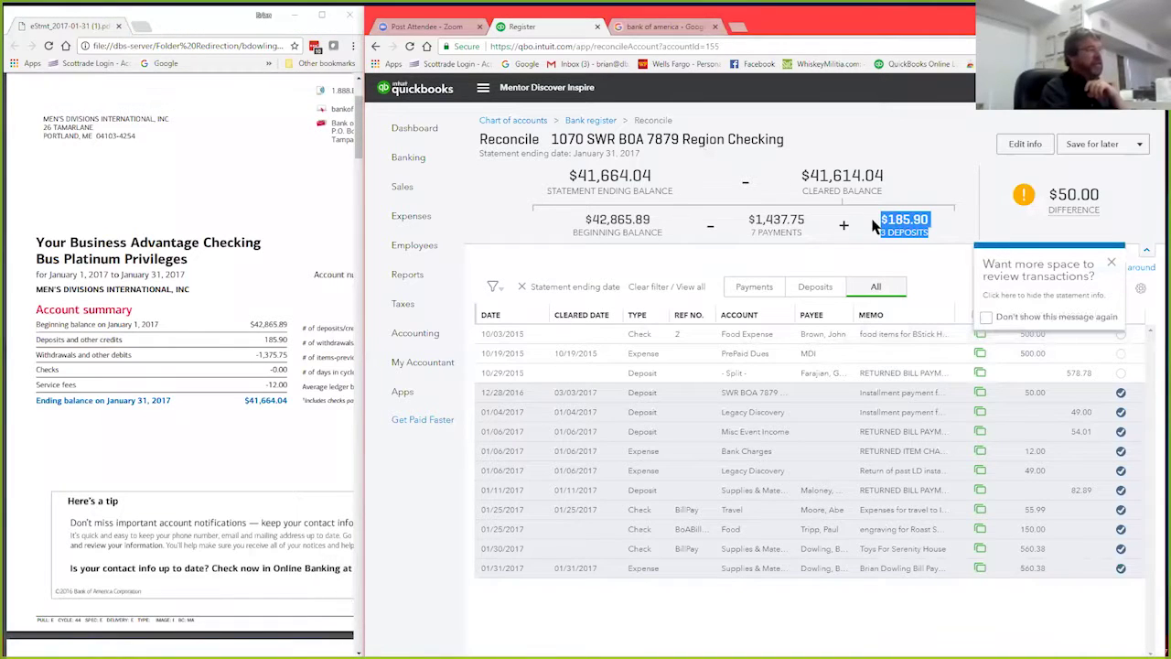
left_click(226, 359)
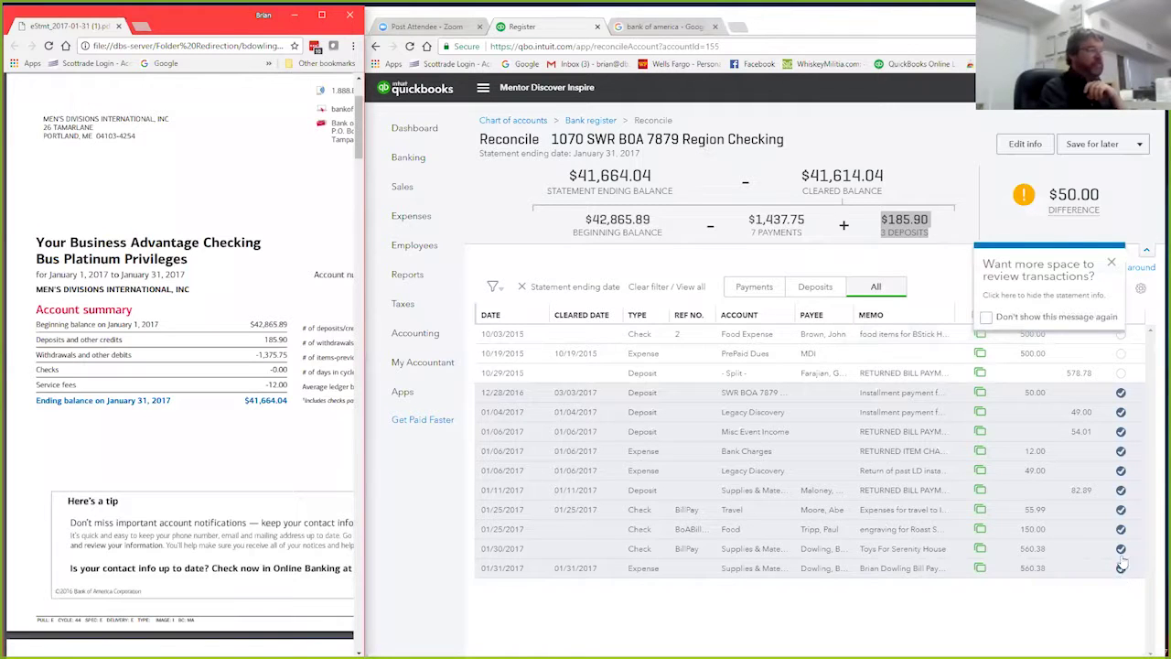
Step: Uncheck the 01/31, 01/30, two 01/25, 01/06 and 12/28/2016 payments
left_click(1121, 568)
left_click(1121, 548)
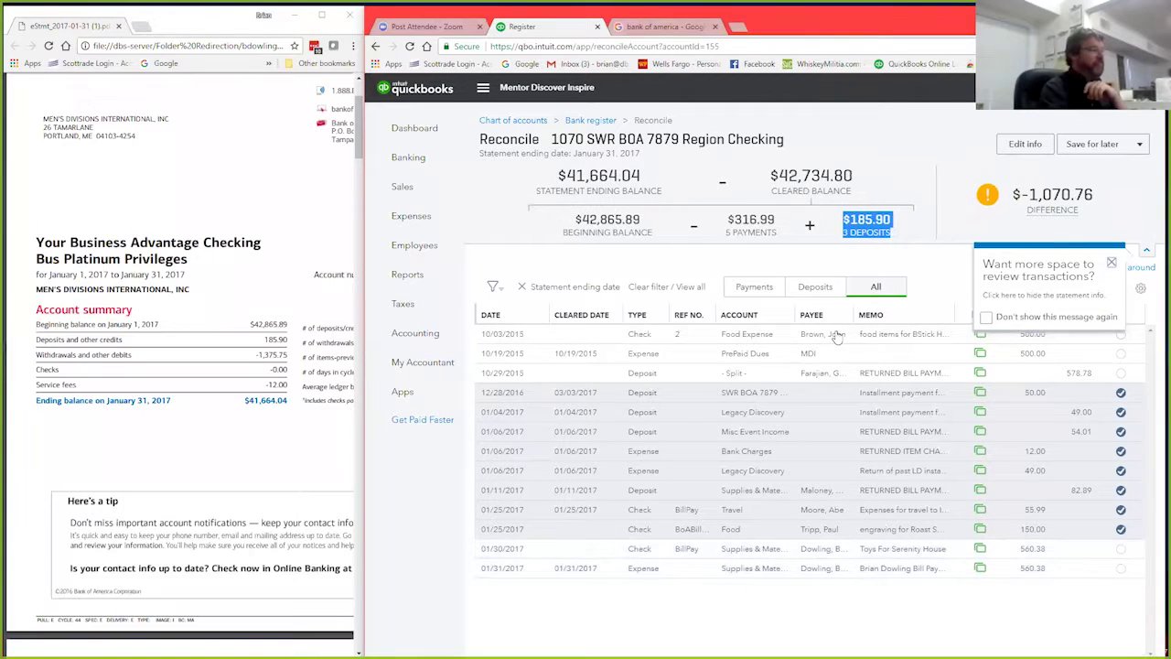
left_click(1120, 528)
left_click(1121, 510)
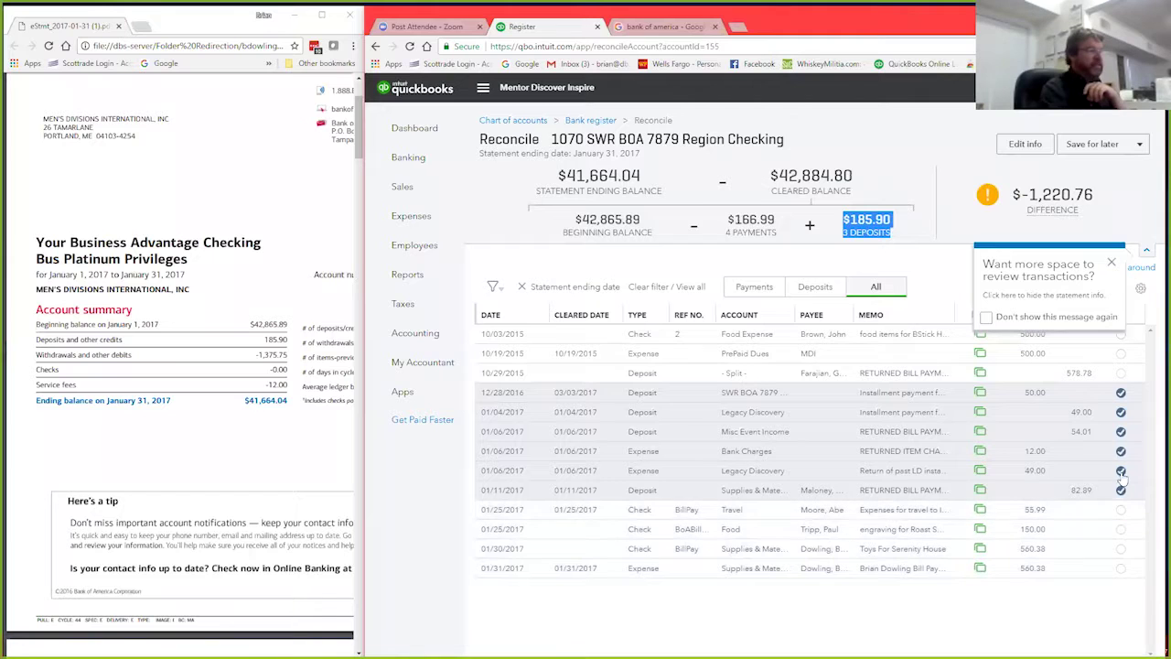
left_click(1121, 471)
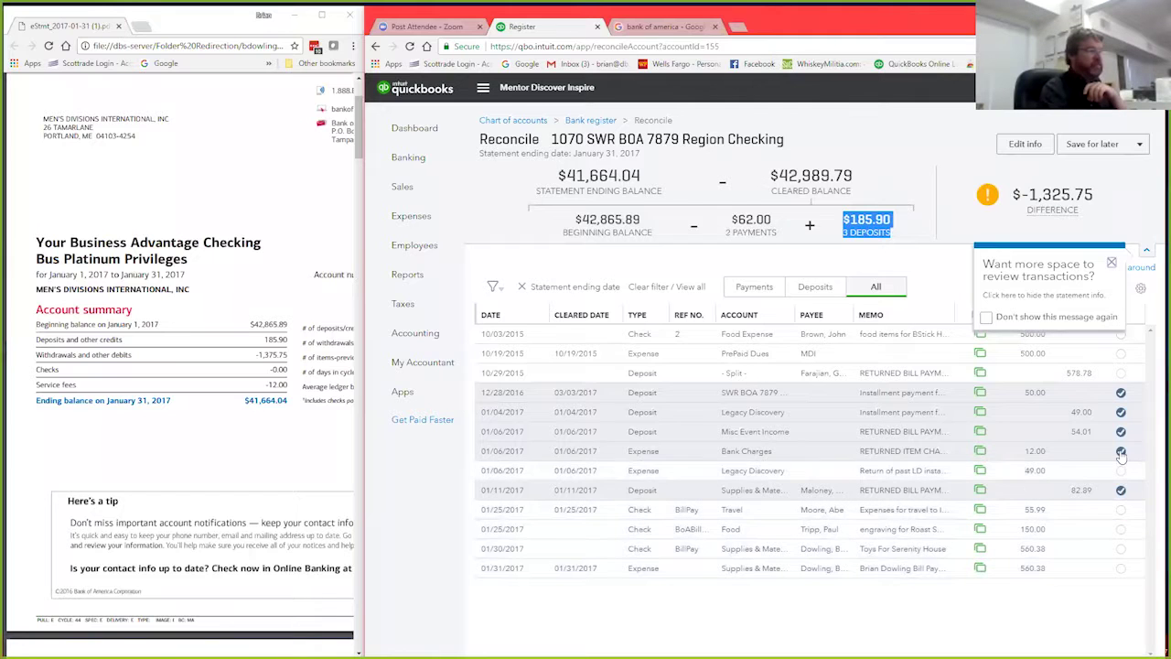
left_click(1121, 393)
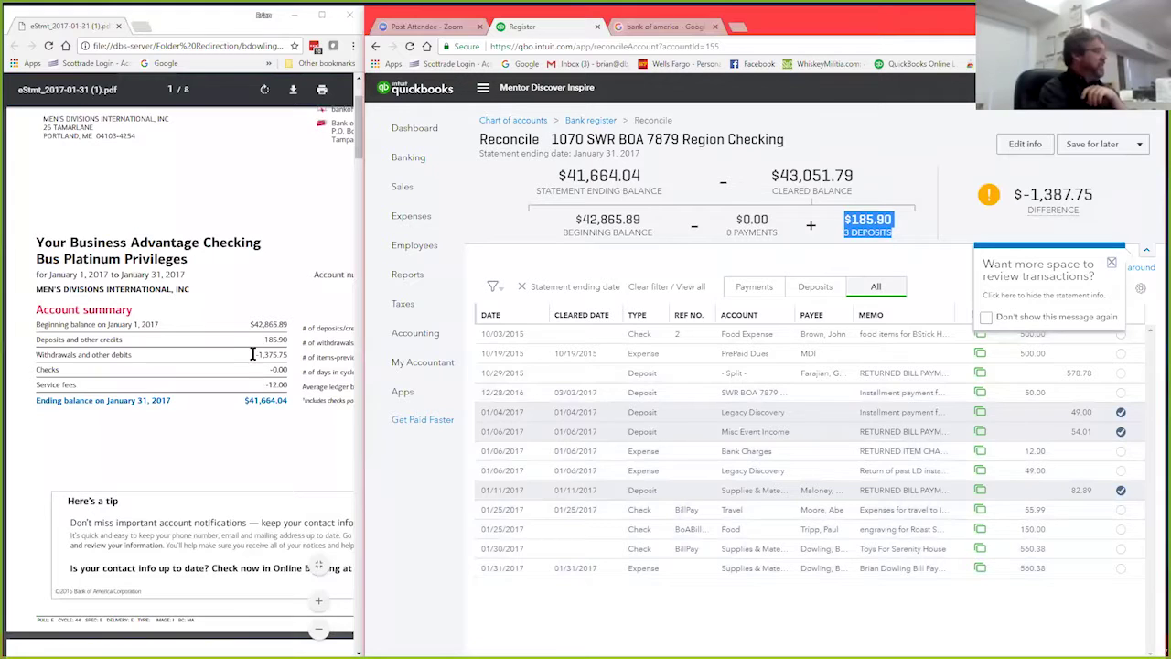
left_click_drag(252, 354, 286, 352)
left_click(279, 464)
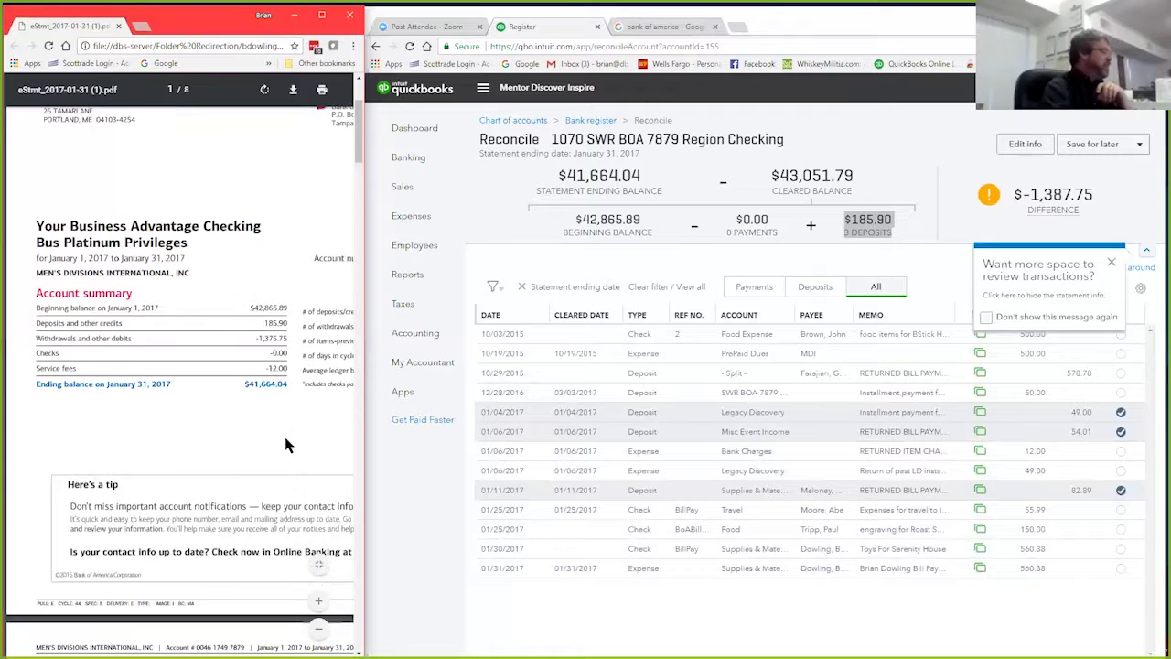
scroll(285, 436, "down", 5)
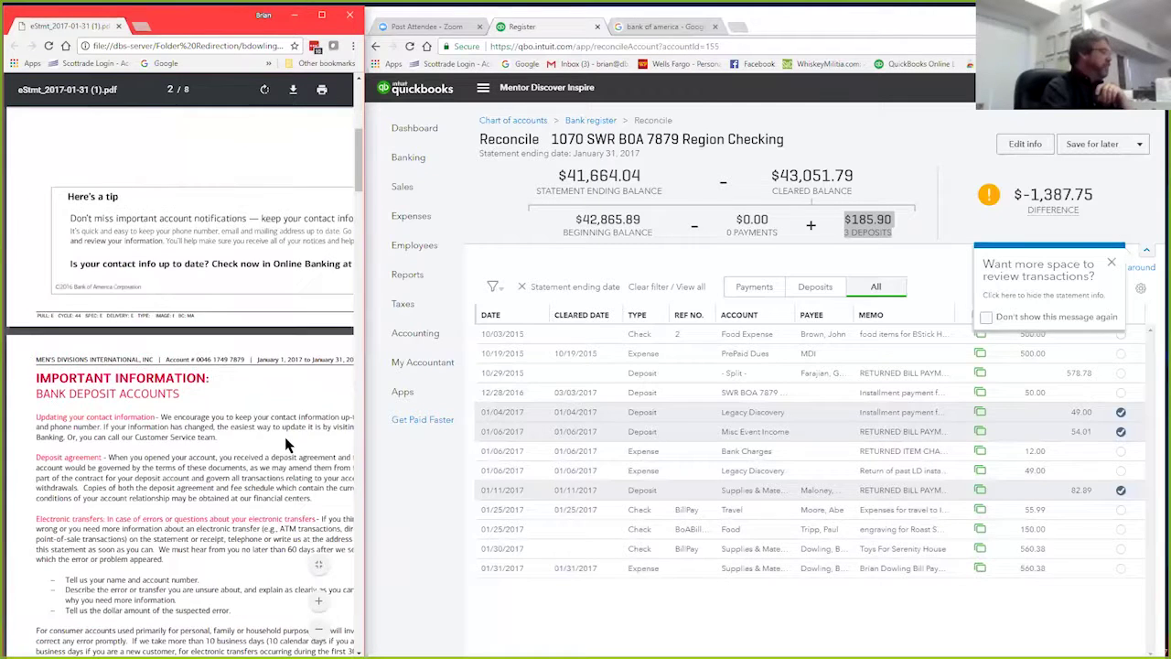
scroll(268, 528, "down", 10)
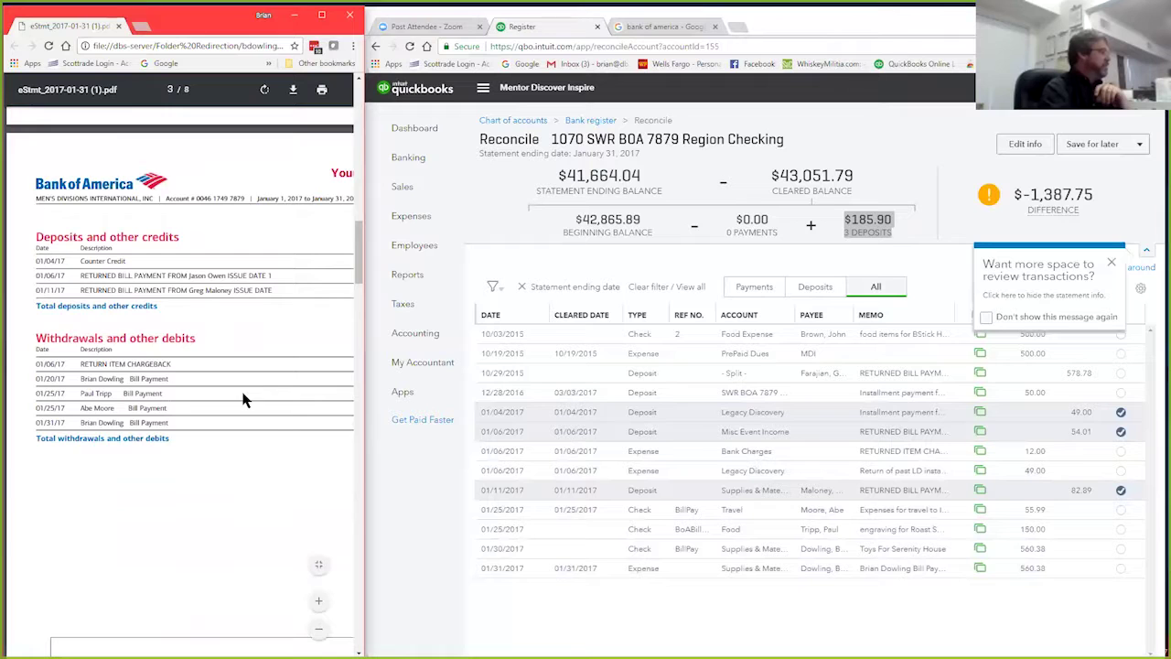
scroll(234, 487, "up", 2)
scroll(234, 487, "up", 3)
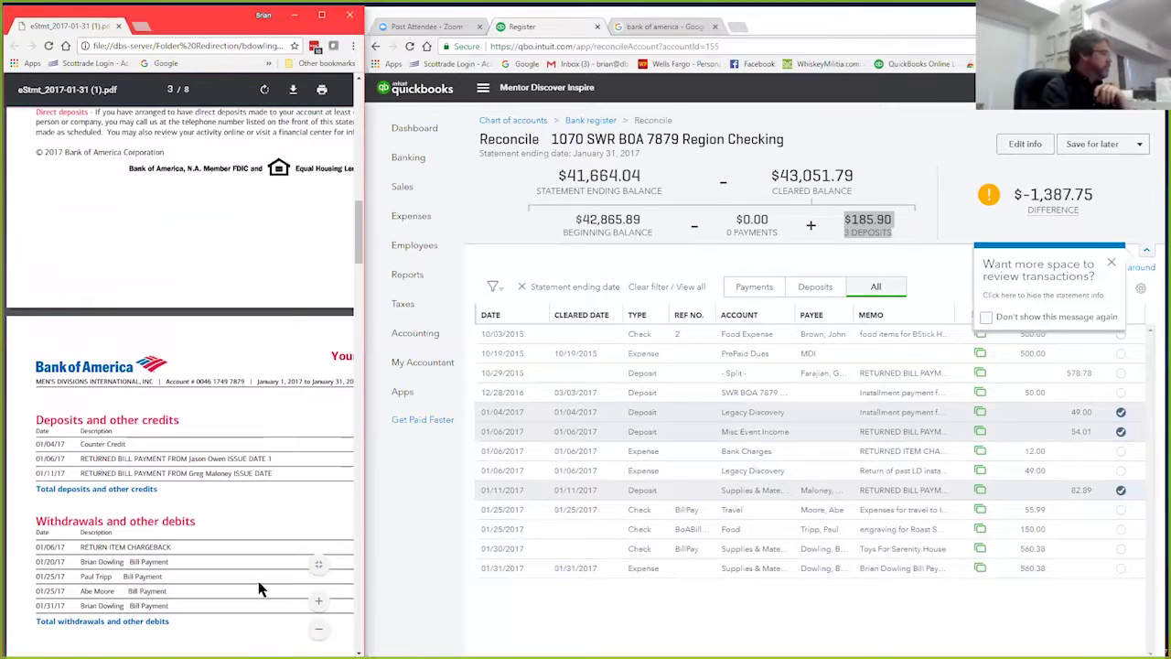
scroll(149, 560, "down", 4)
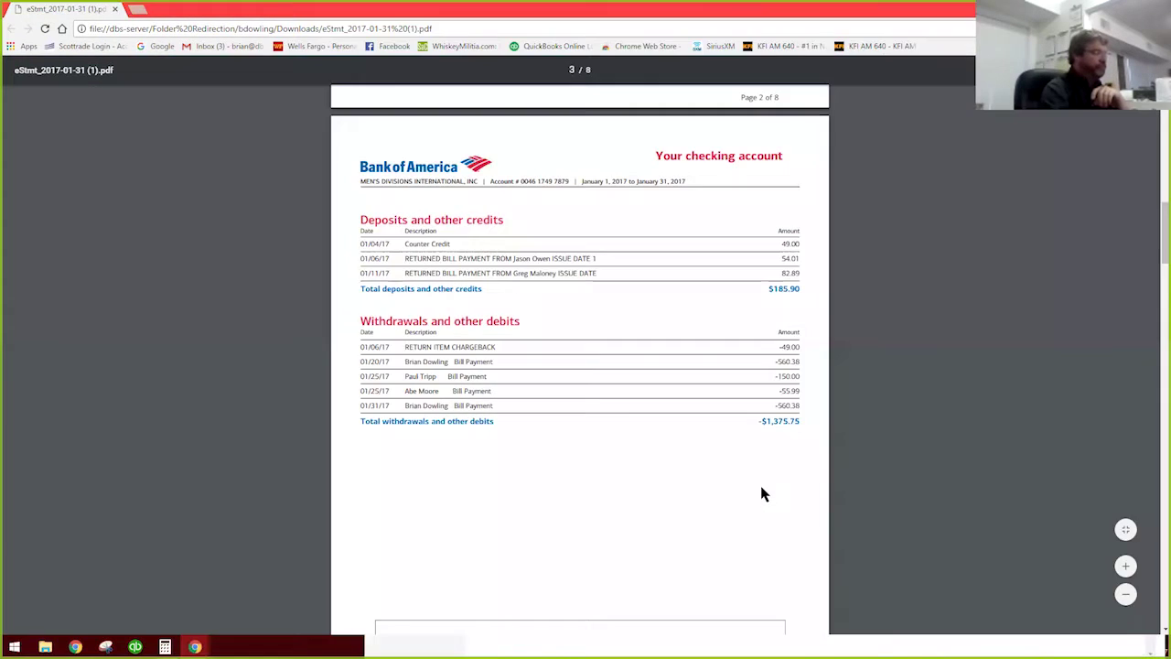
Step: Snip the statement's amounts column (deposits $185.90, withdrawals -$1,375.75) and keep it beside the reconciliation
scroll(760, 491, "down", 6)
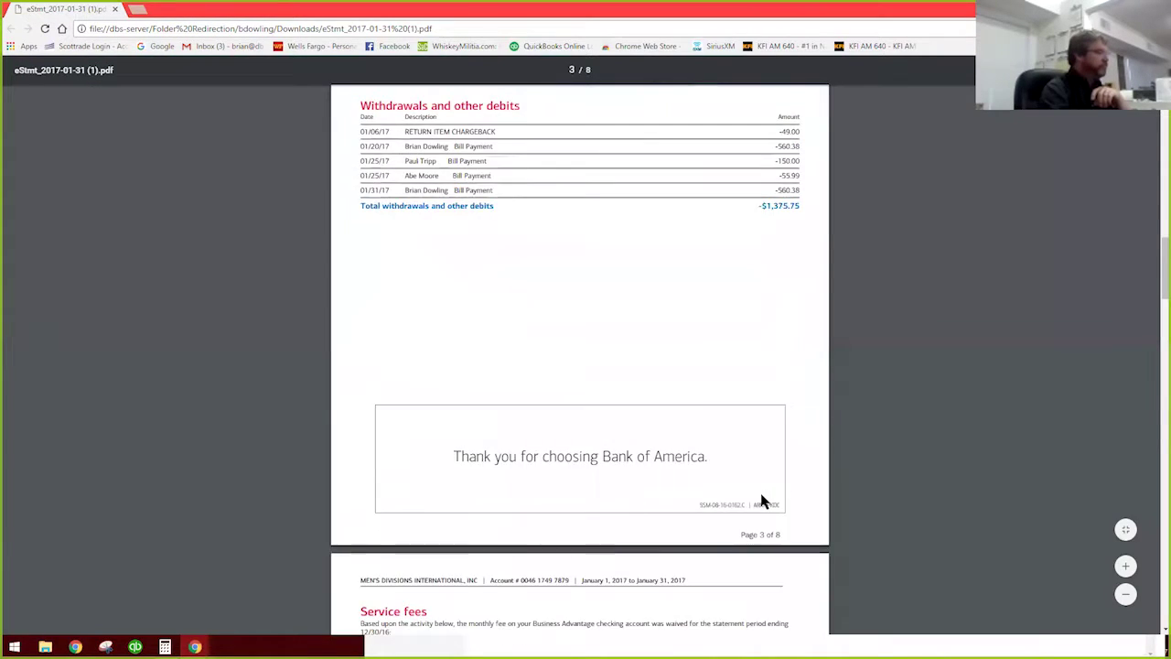
scroll(764, 501, "up", 6)
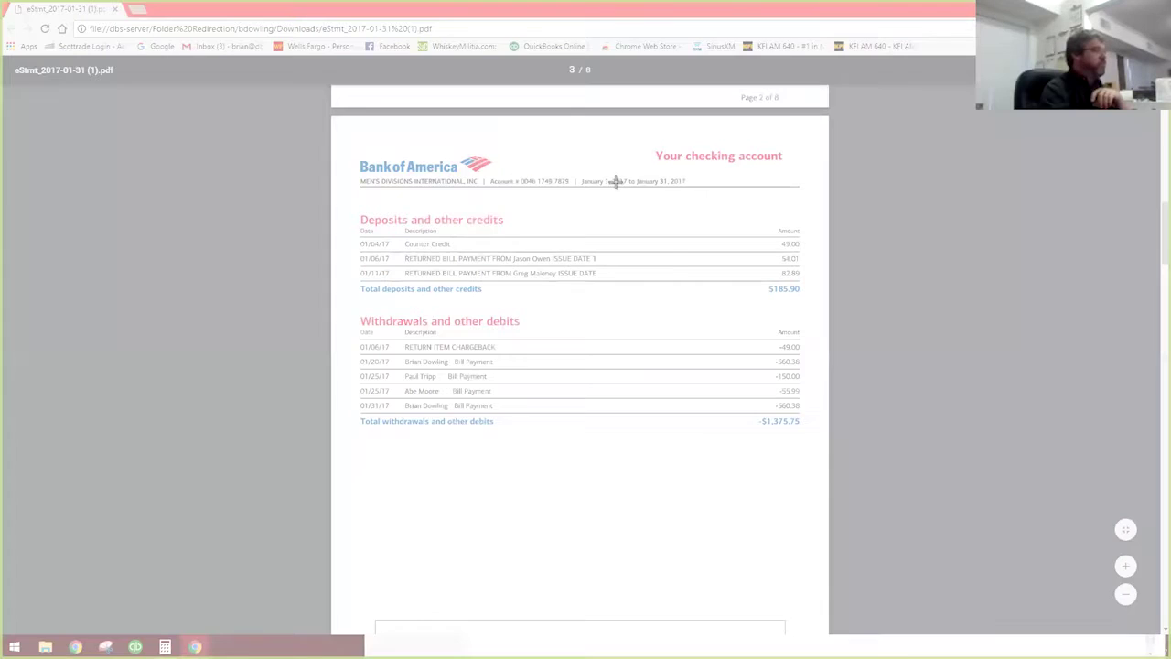
left_click_drag(615, 180, 865, 520)
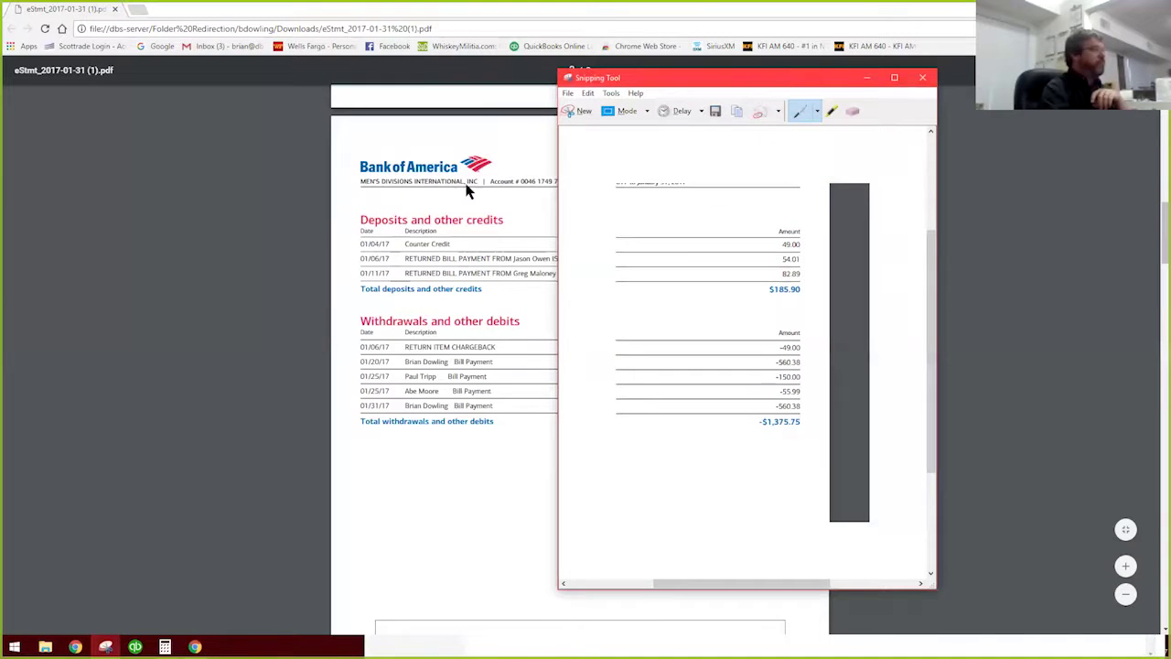
left_click(470, 191)
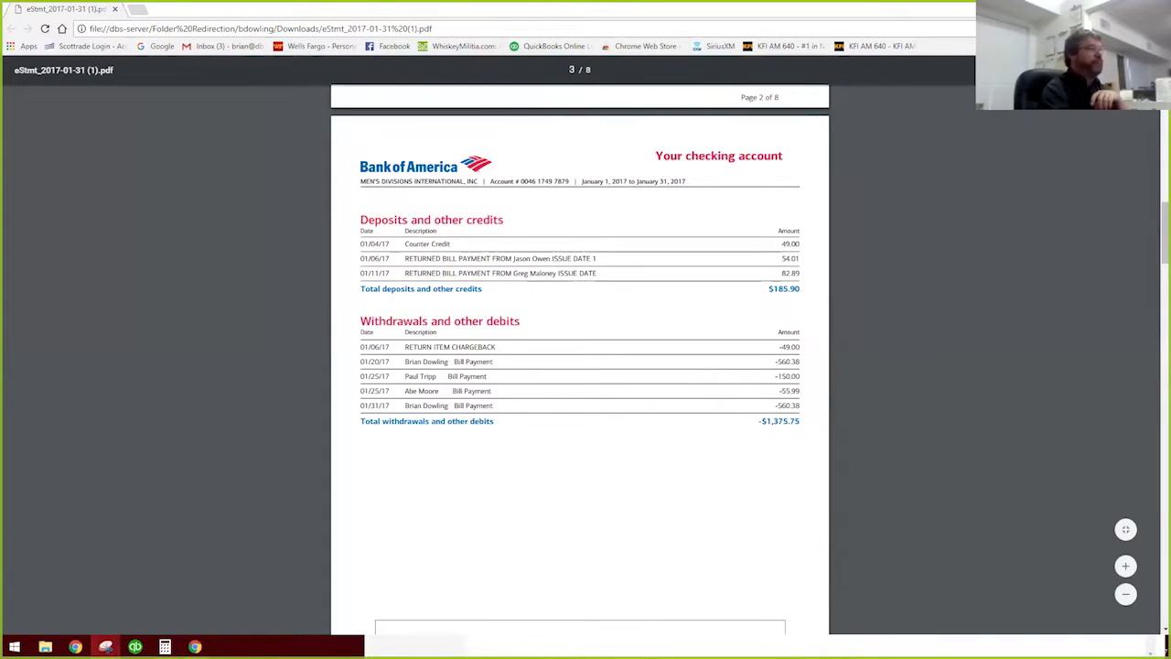
left_click(1099, 8)
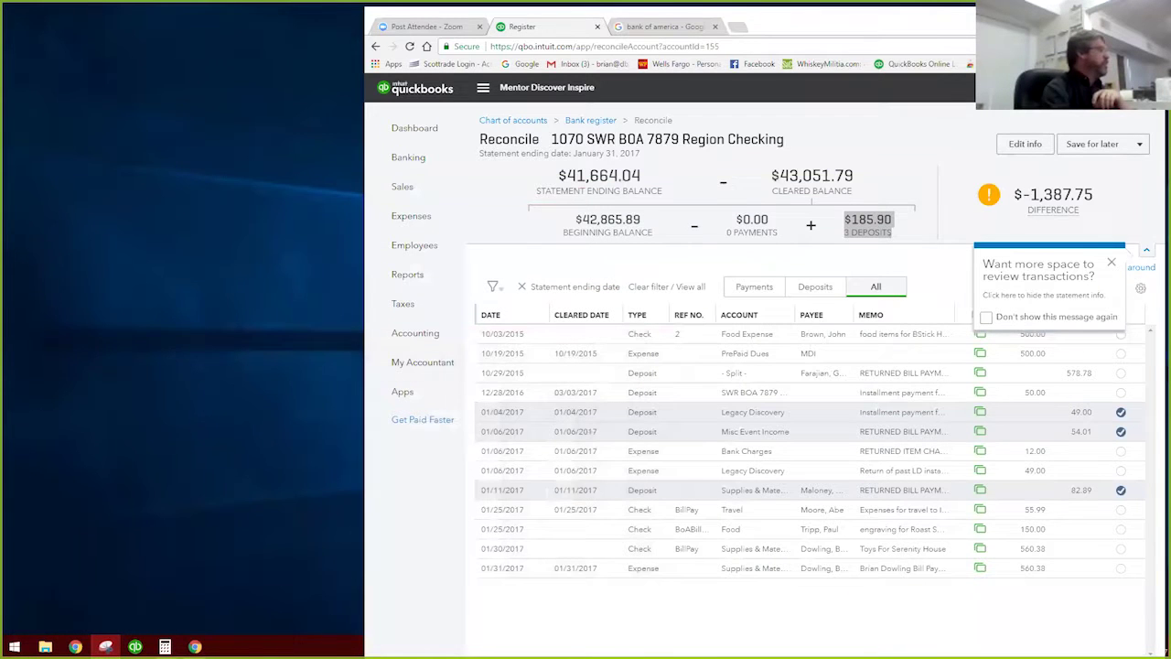
left_click(105, 647)
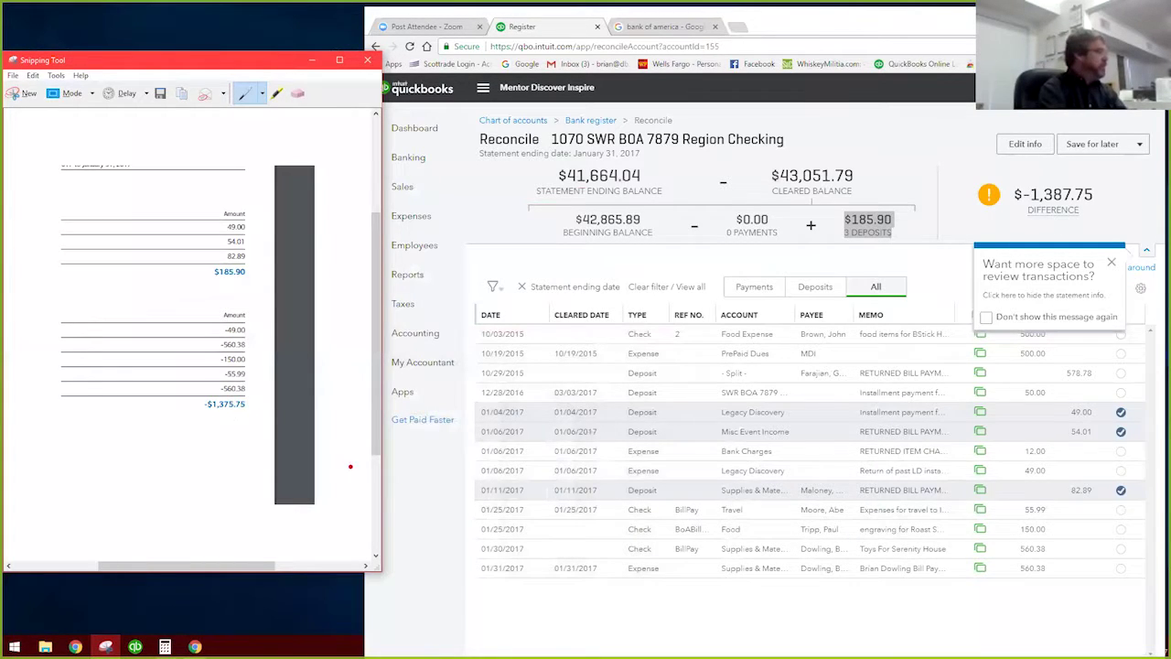
Step: Clear the 01/30 and 01/31 $560.38, 01/06 $49.00, and 01/25 $150.00 and $55.99 payments
left_click(1121, 549)
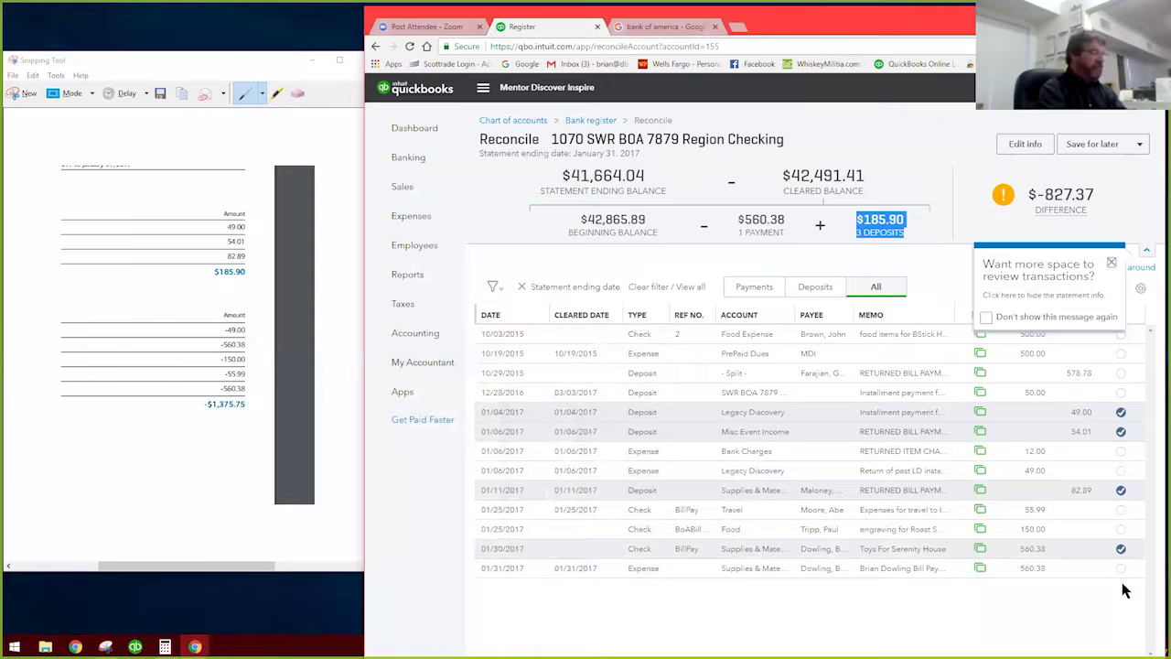
left_click(1120, 568)
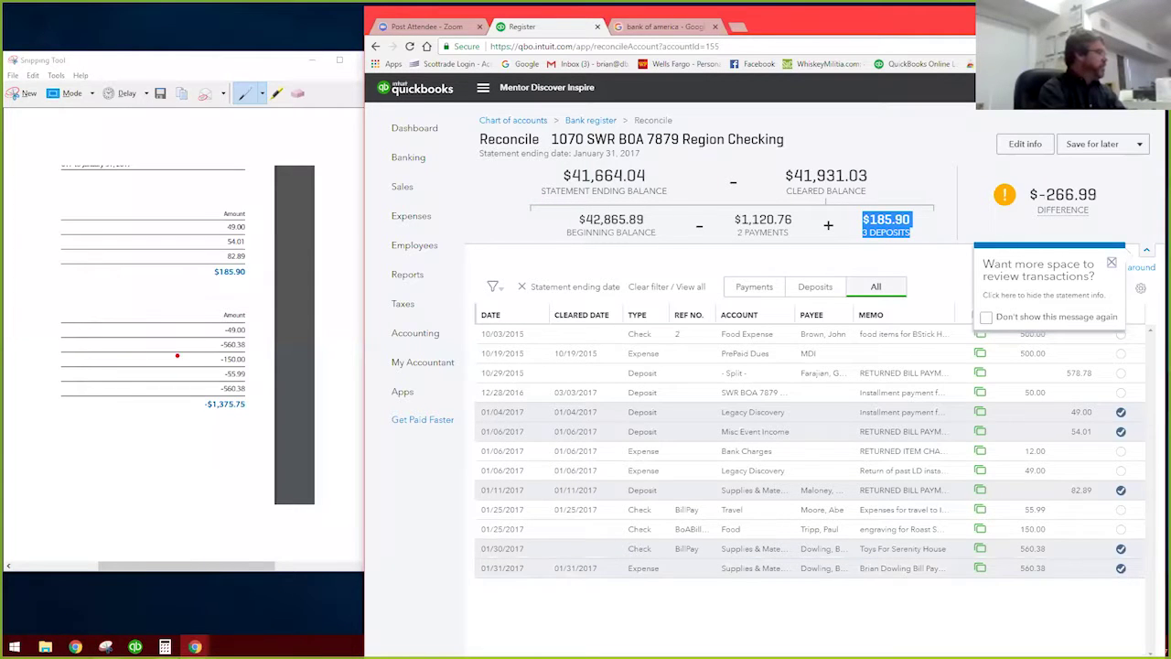
left_click(1121, 470)
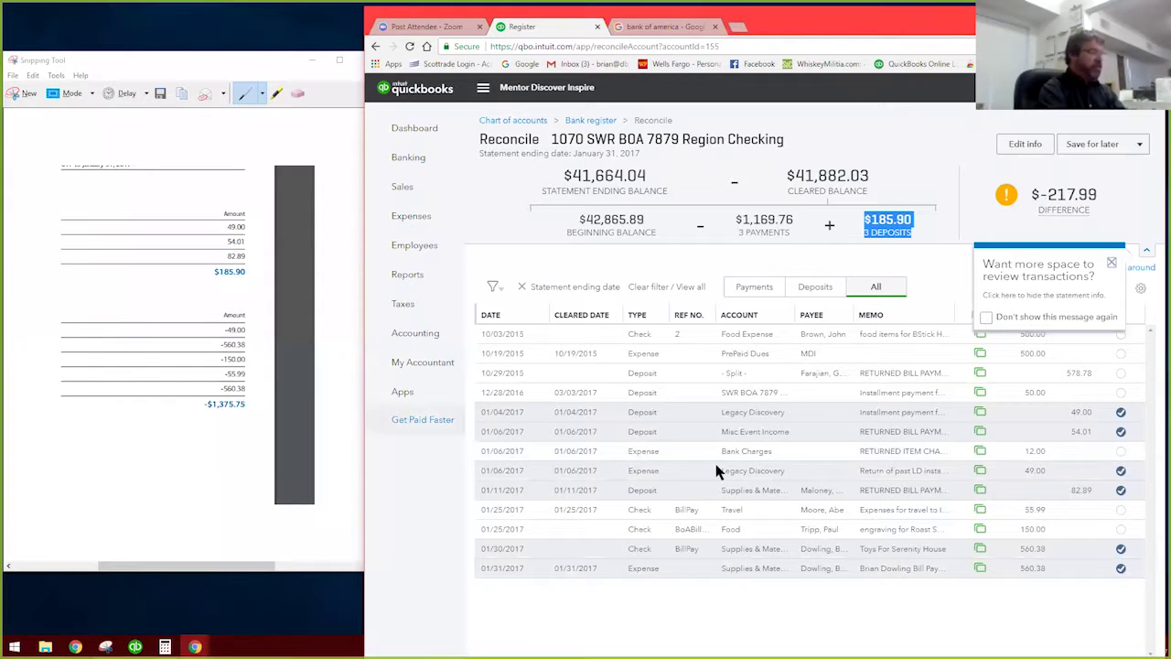
left_click(1121, 532)
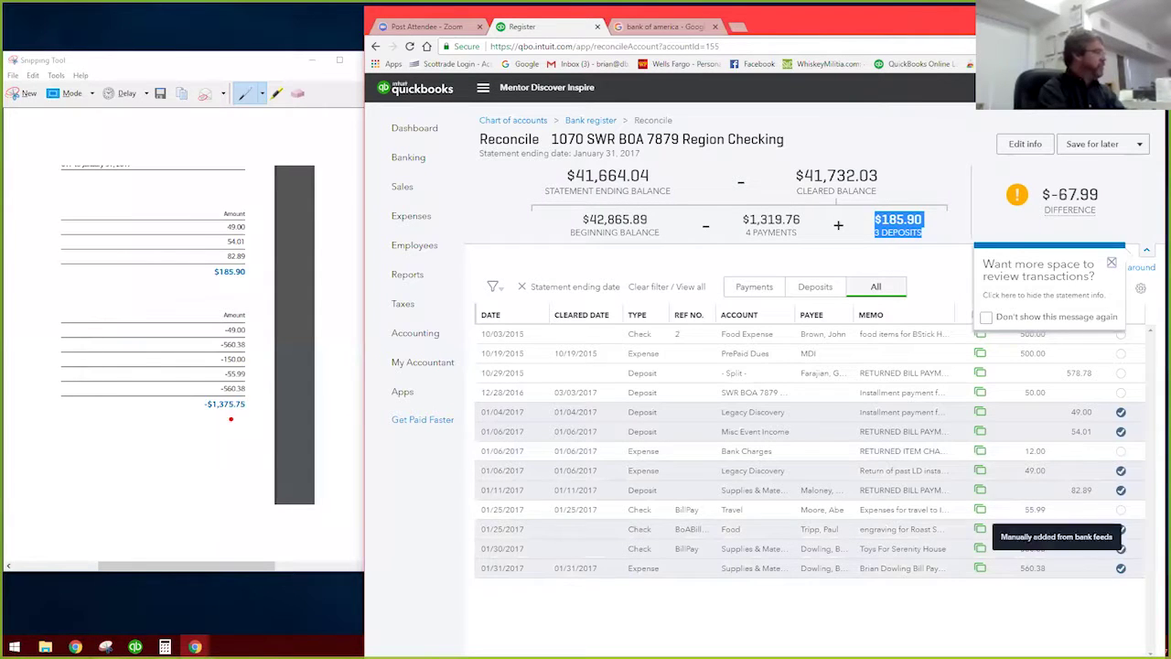
left_click(1122, 511)
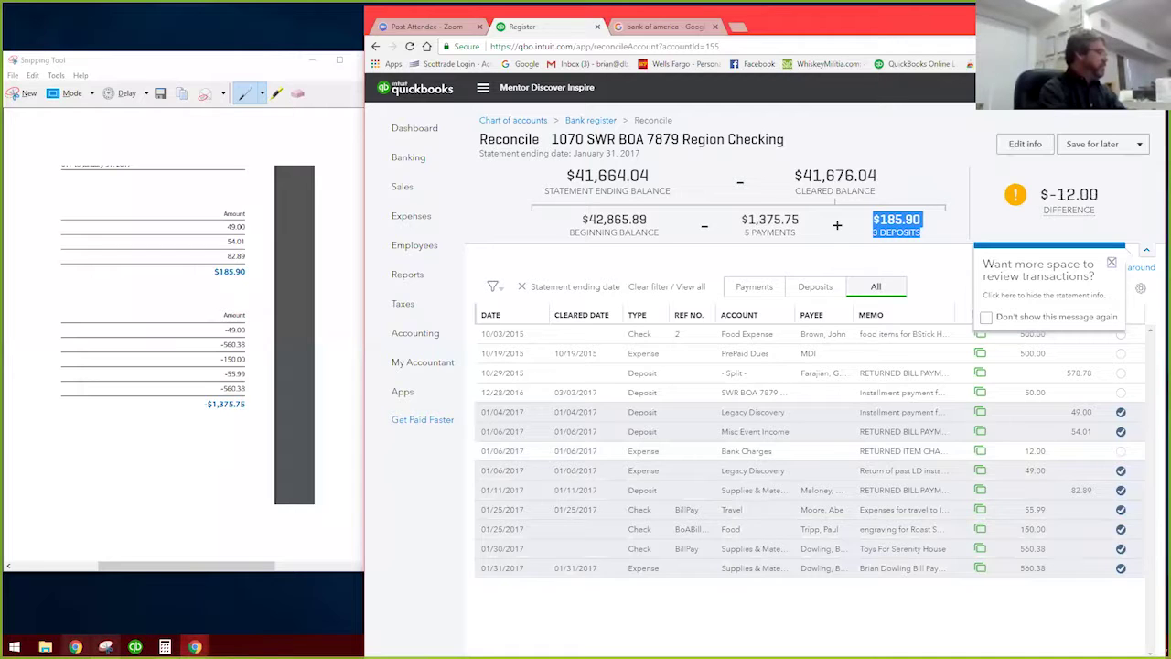
Step: Bring the statement PDF back and snap it to the left half of the screen
left_click(195, 646)
key("ctrl+n")
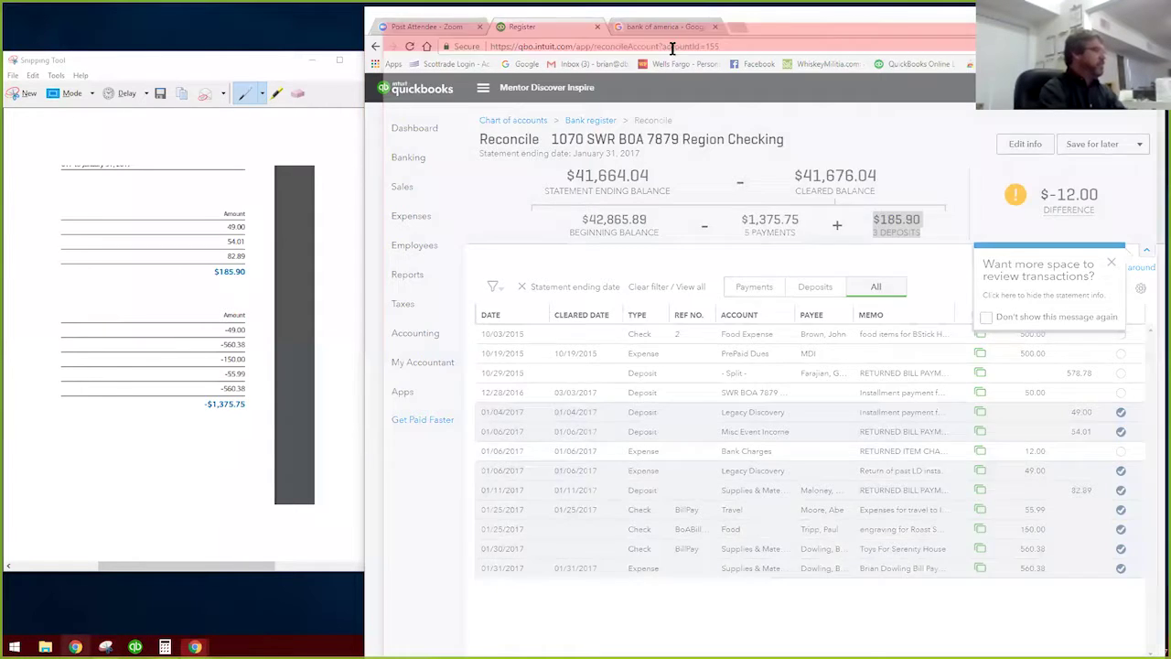
key("ctrl+w")
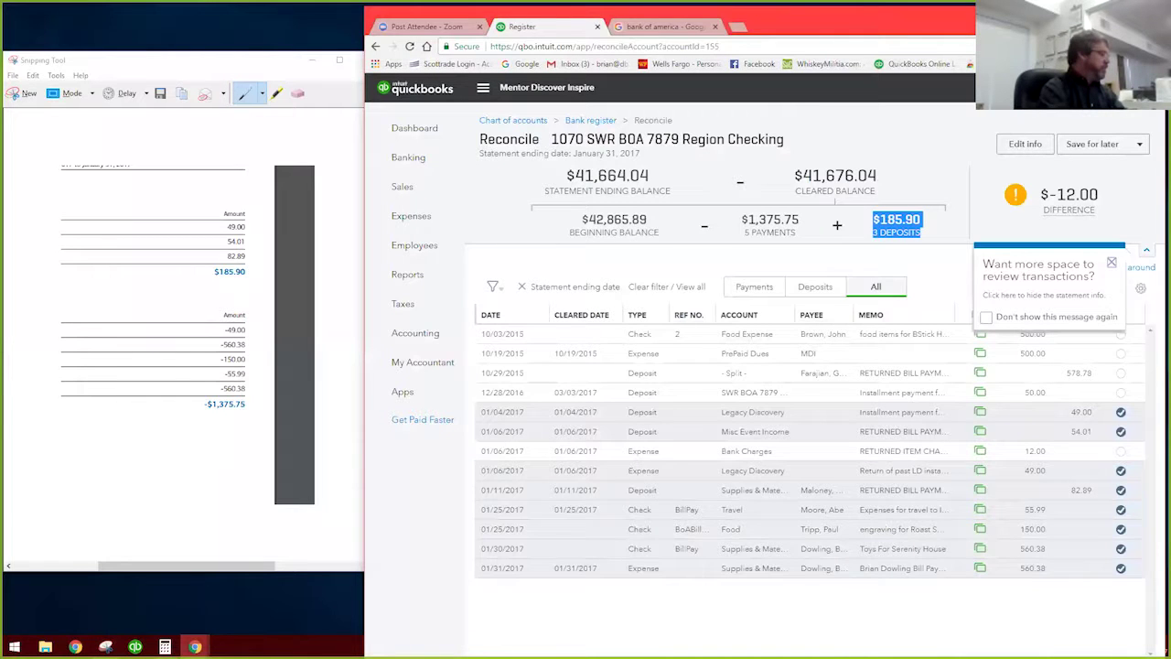
left_click(195, 646)
left_click(259, 611)
key("super+Left")
scroll(168, 382, "up", 4)
scroll(191, 392, "up", 6)
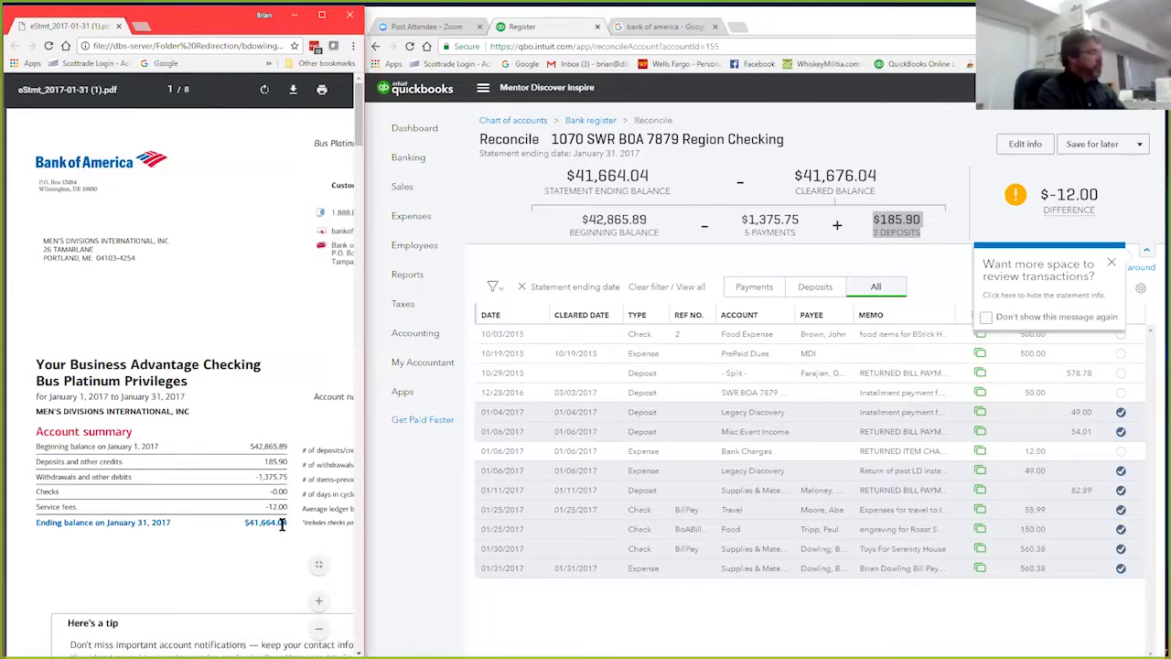
Step: Compare the $41,664.04 ending balance, $1,375.75 payments and $185.90 deposits against the statement
left_click_drag(238, 521, 291, 522)
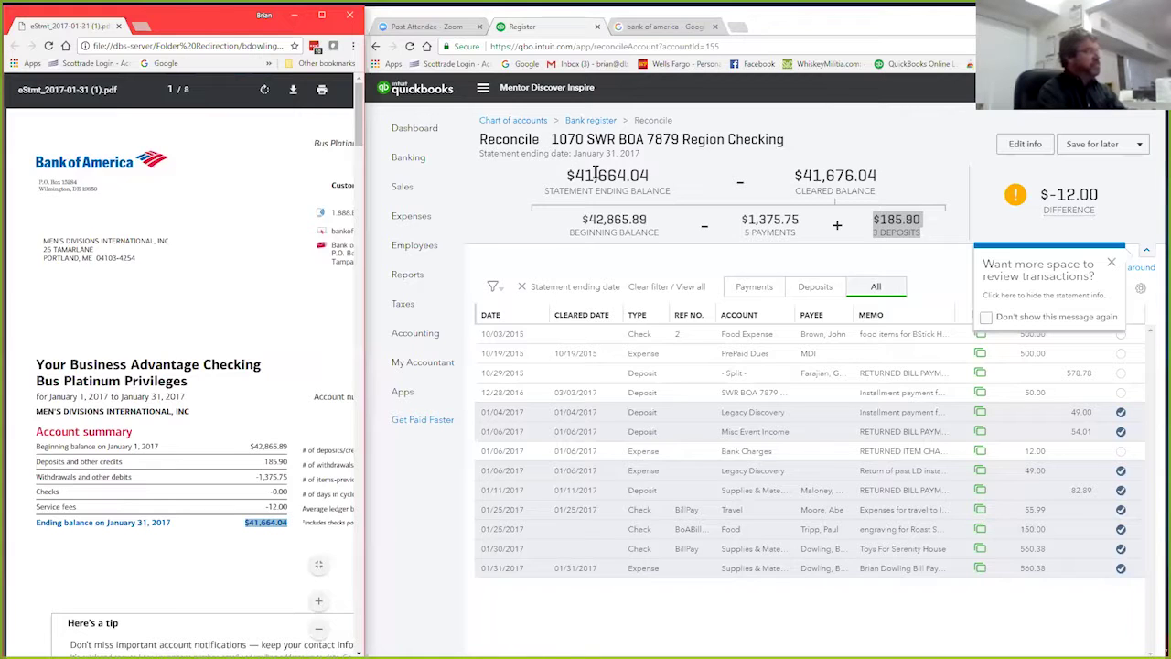
left_click_drag(565, 175, 650, 175)
left_click_drag(259, 477, 291, 478)
left_click_drag(743, 219, 800, 220)
left_click(876, 224)
left_click_drag(876, 224, 922, 233)
left_click(917, 153)
Step: Dismiss the two layout tips to reveal the Payment and Deposit columns
mouse_move(1115, 233)
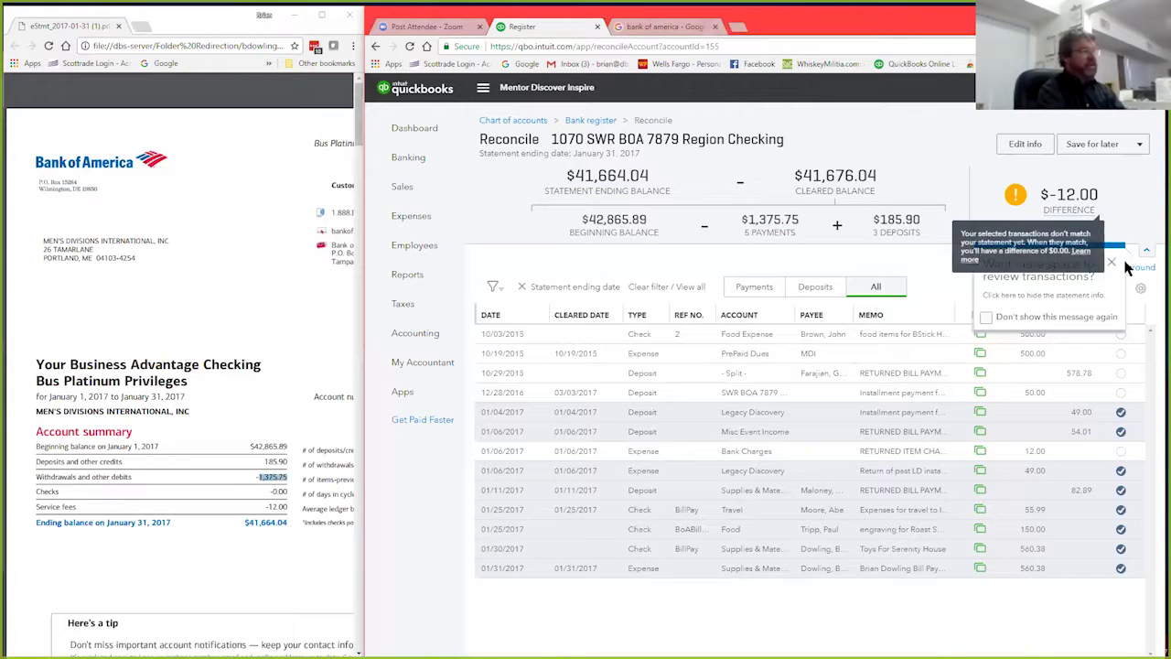
left_click(1111, 263)
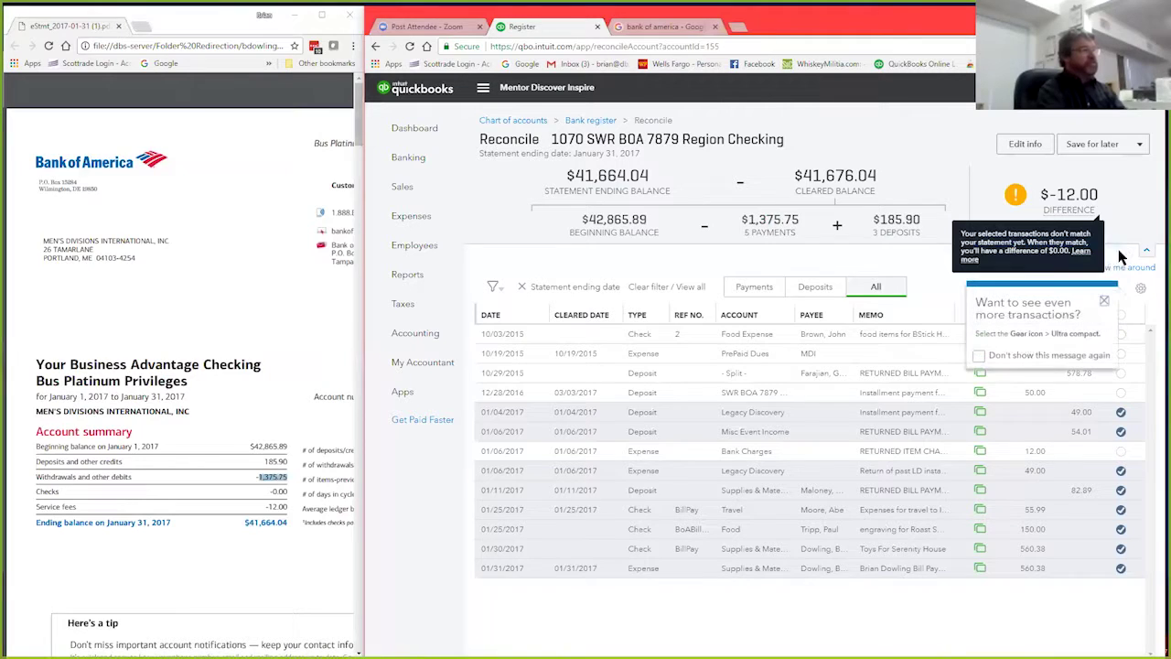
left_click(1105, 303)
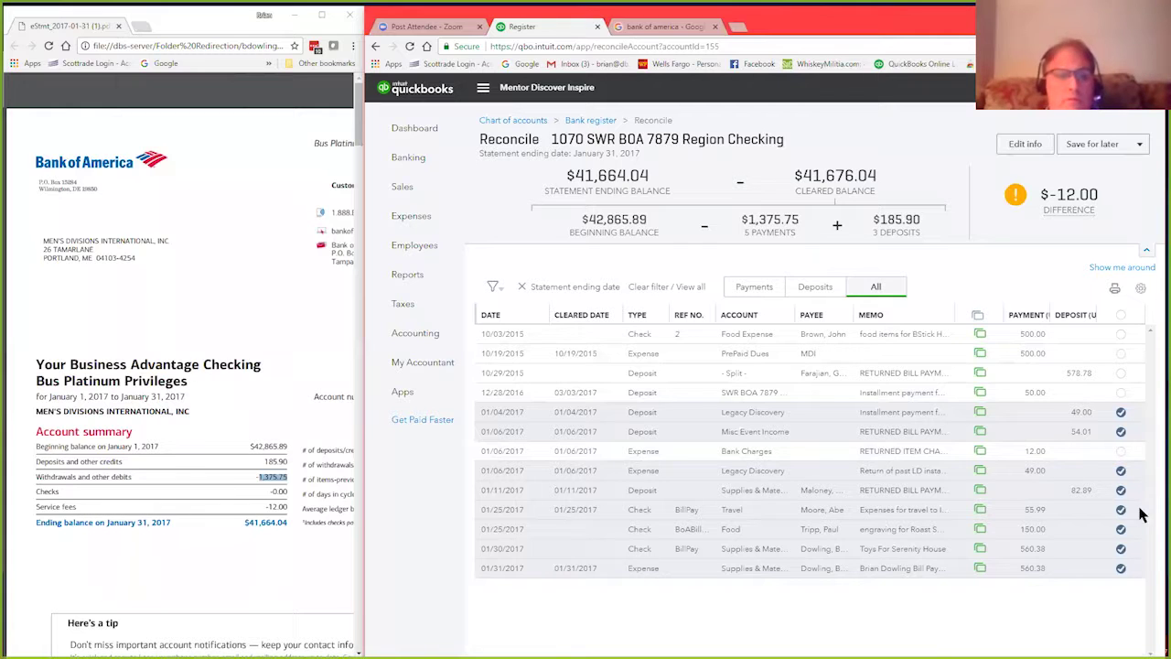
Step: Clear the 01/06/2017 $12.00 bank charge, matching the statement's service fee
left_click(1121, 452)
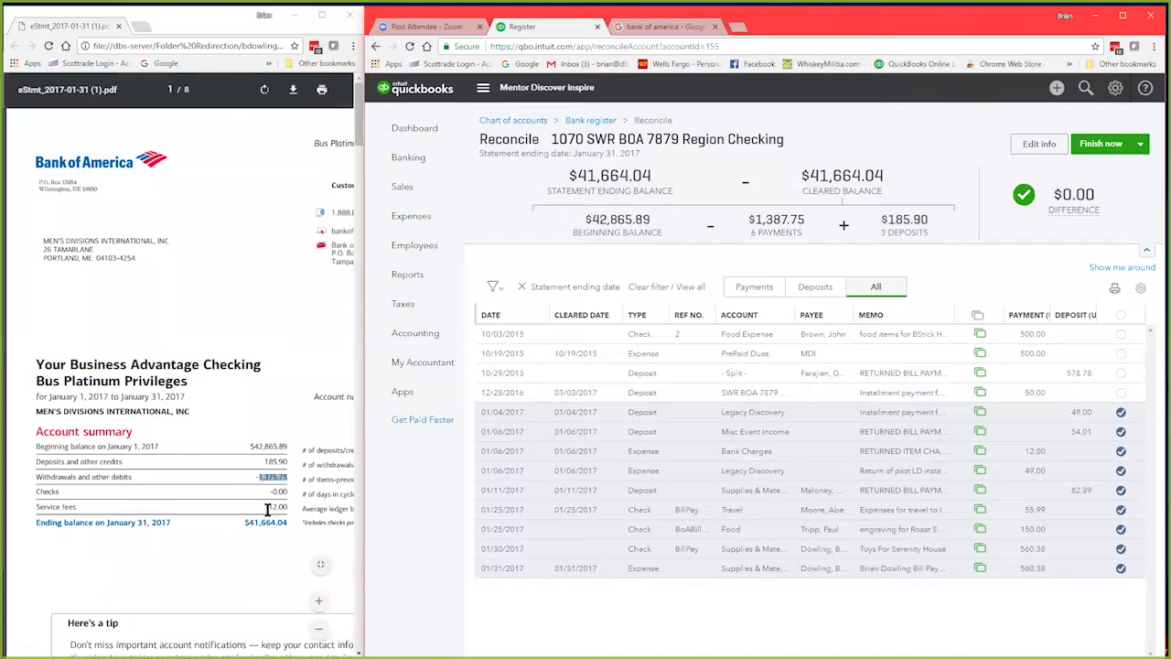
left_click_drag(266, 508, 290, 508)
left_click(293, 562)
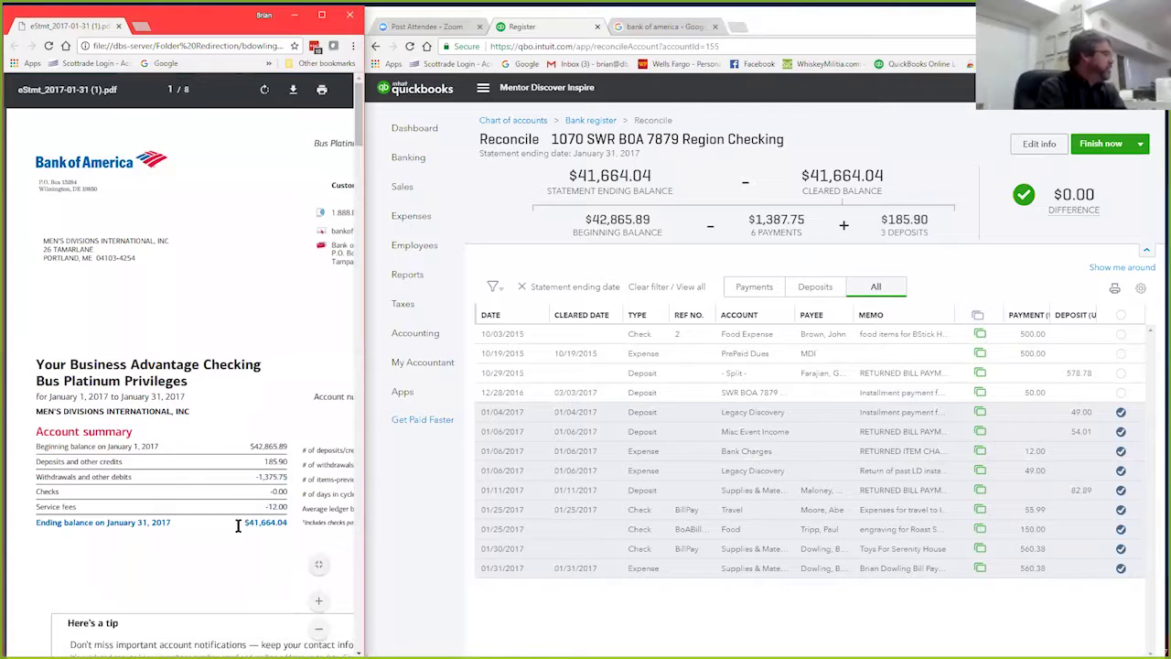
Step: Confirm the $41,664.04 ending balance, finish the reconciliation and dismiss the success message
left_click_drag(246, 526, 284, 525)
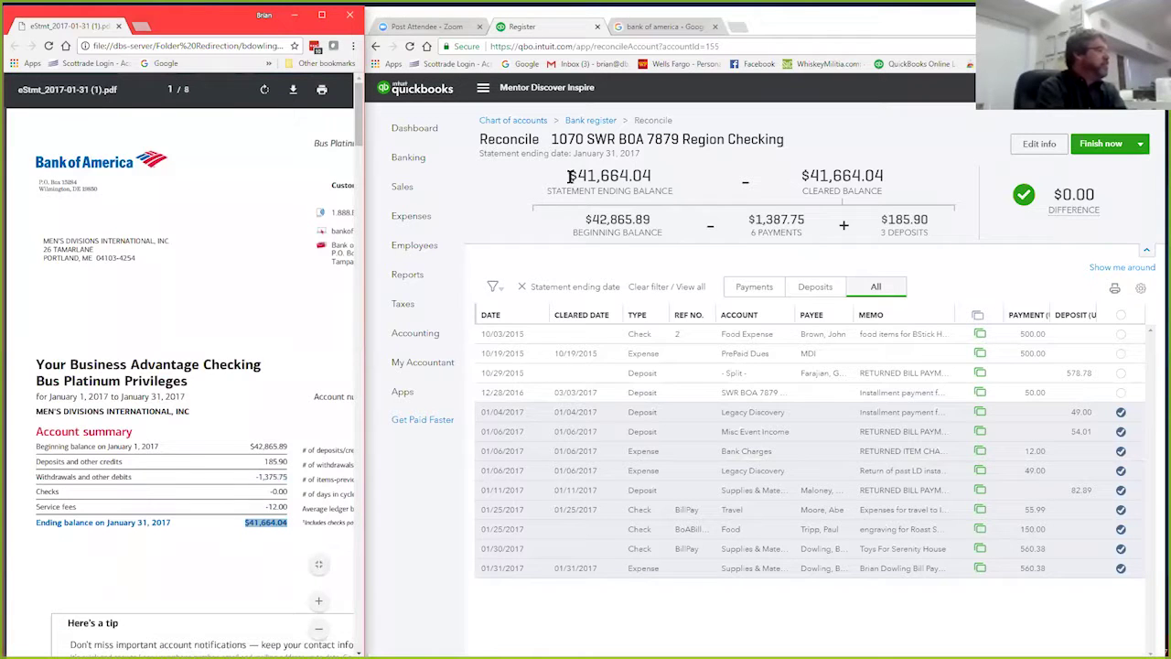
left_click_drag(567, 176, 651, 175)
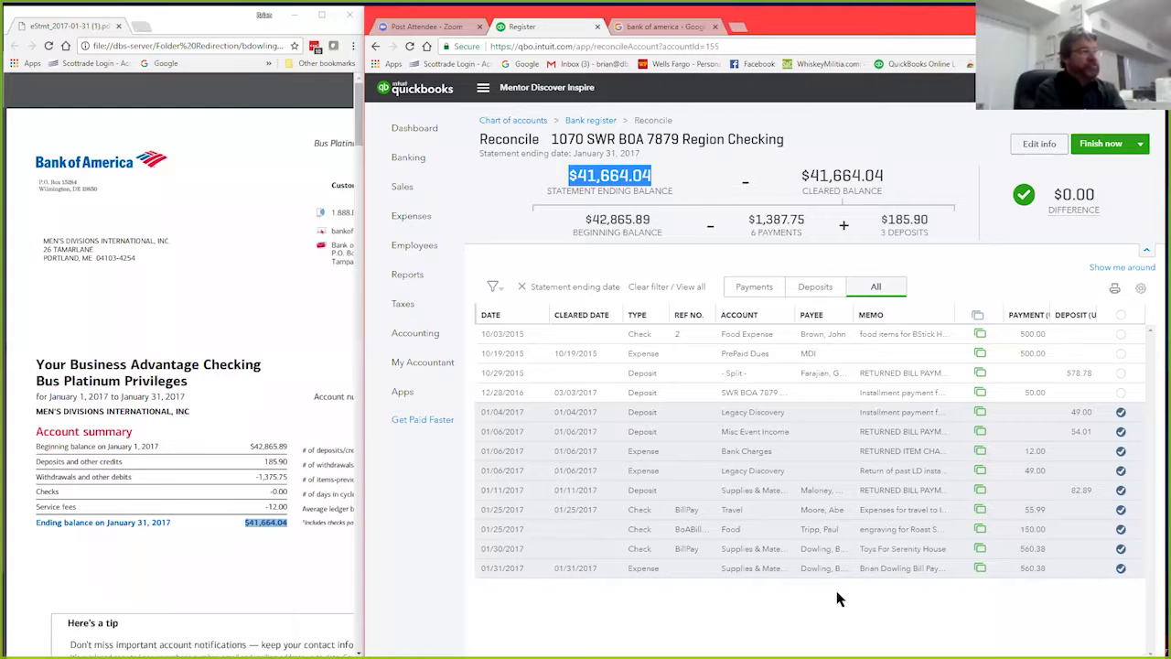
left_click(1103, 146)
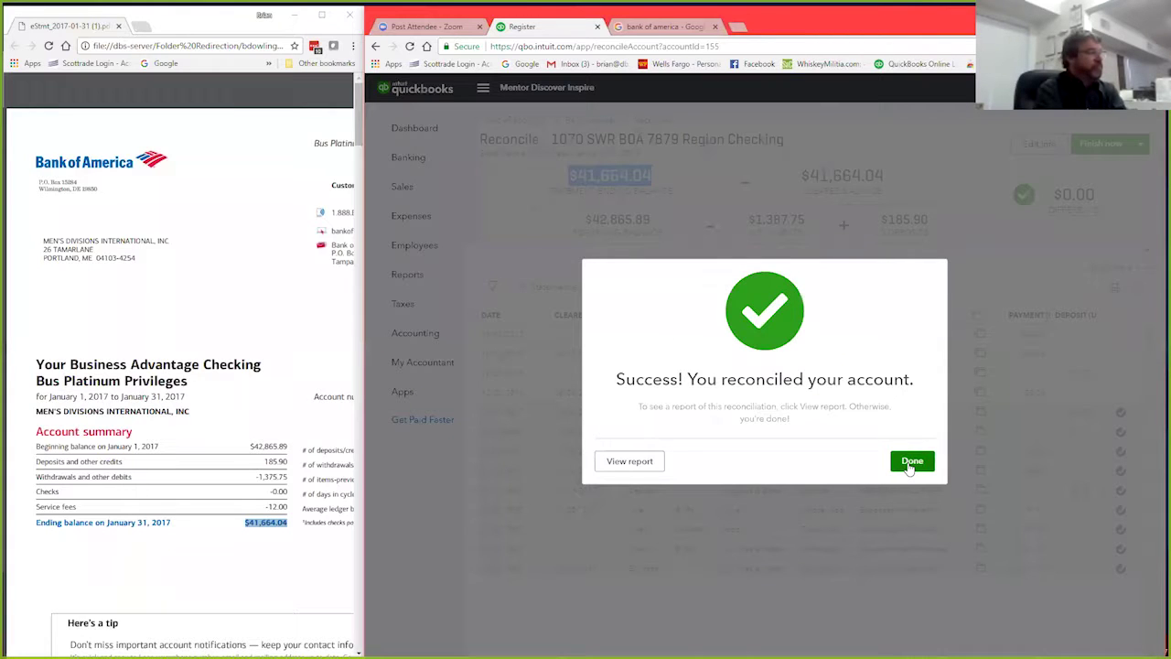
left_click(911, 463)
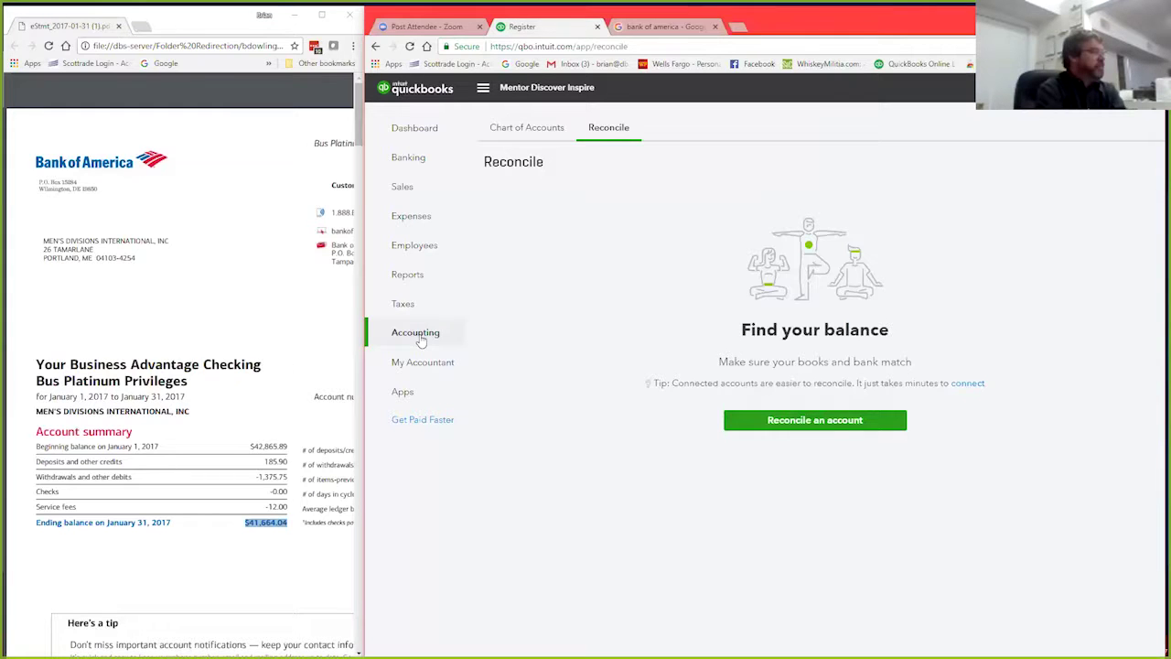
Step: Open the 1070 SWR BOA 7879 register from the Chart of Accounts
left_click(518, 130)
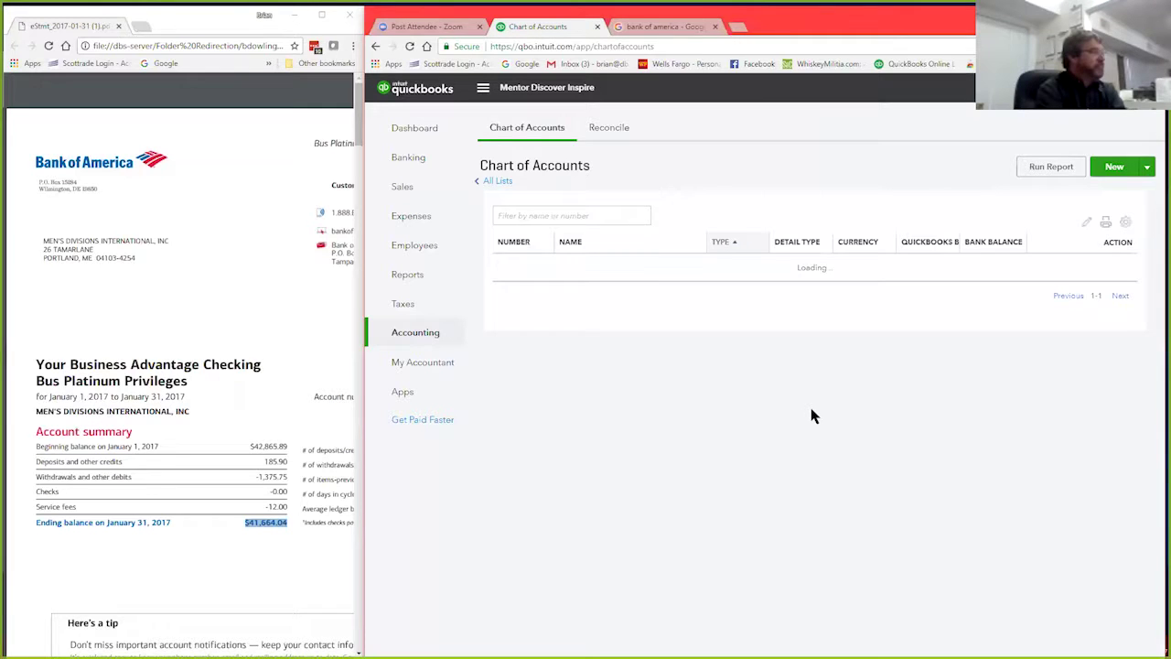
scroll(766, 426, "down", 1)
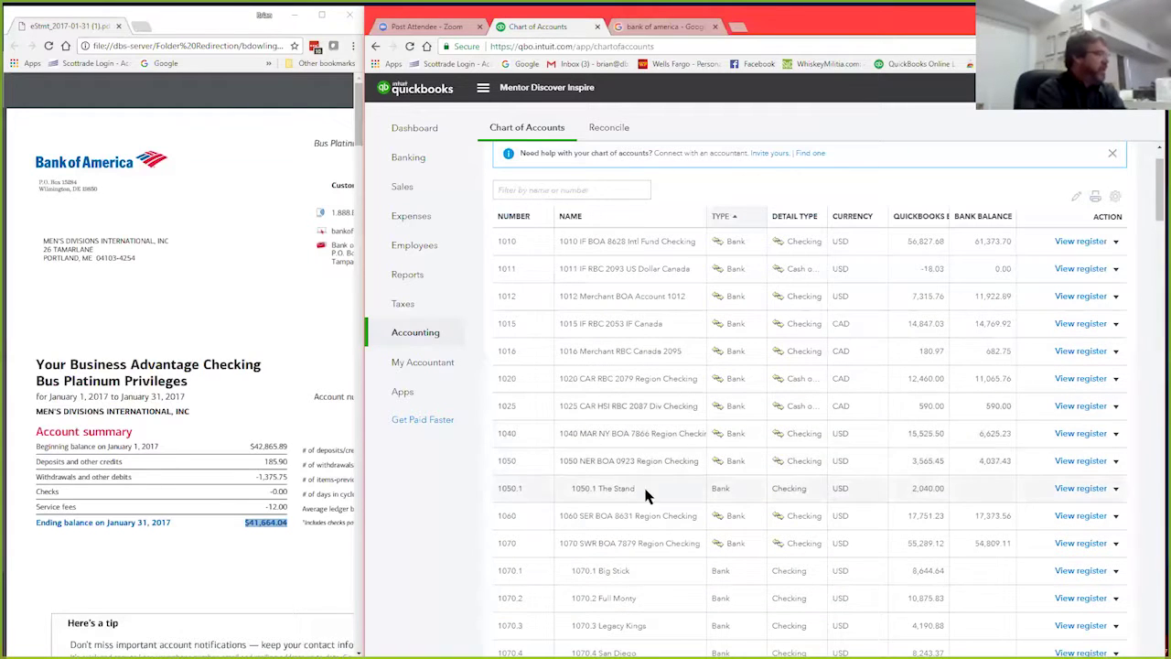
scroll(695, 458, "down", 3)
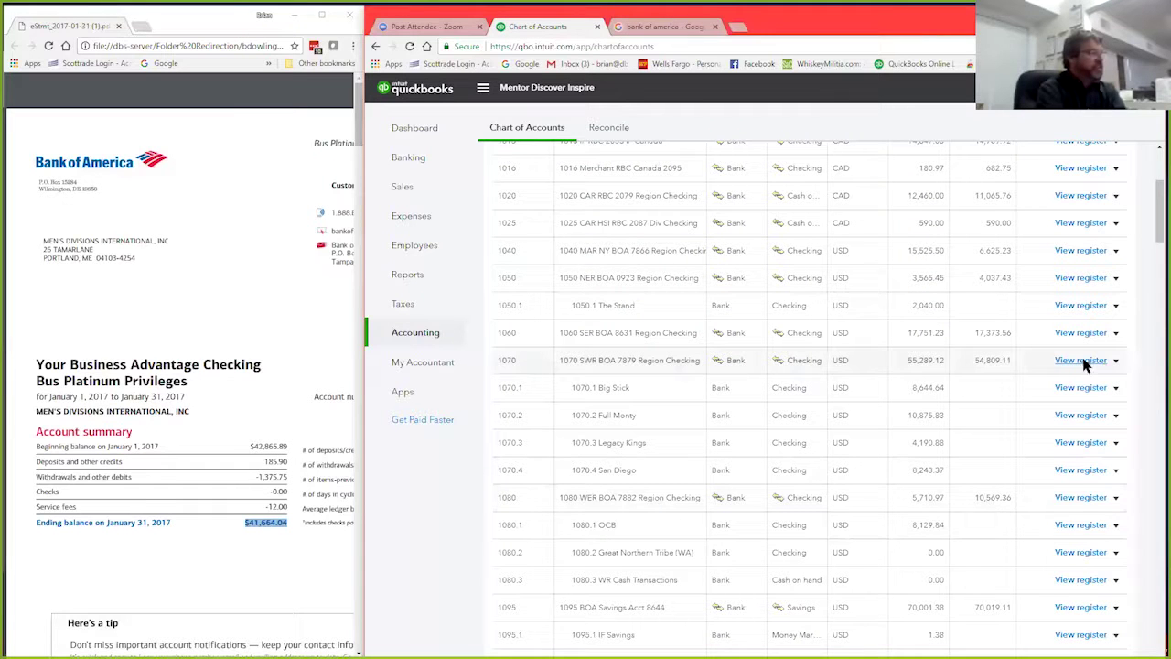
left_click(1083, 362)
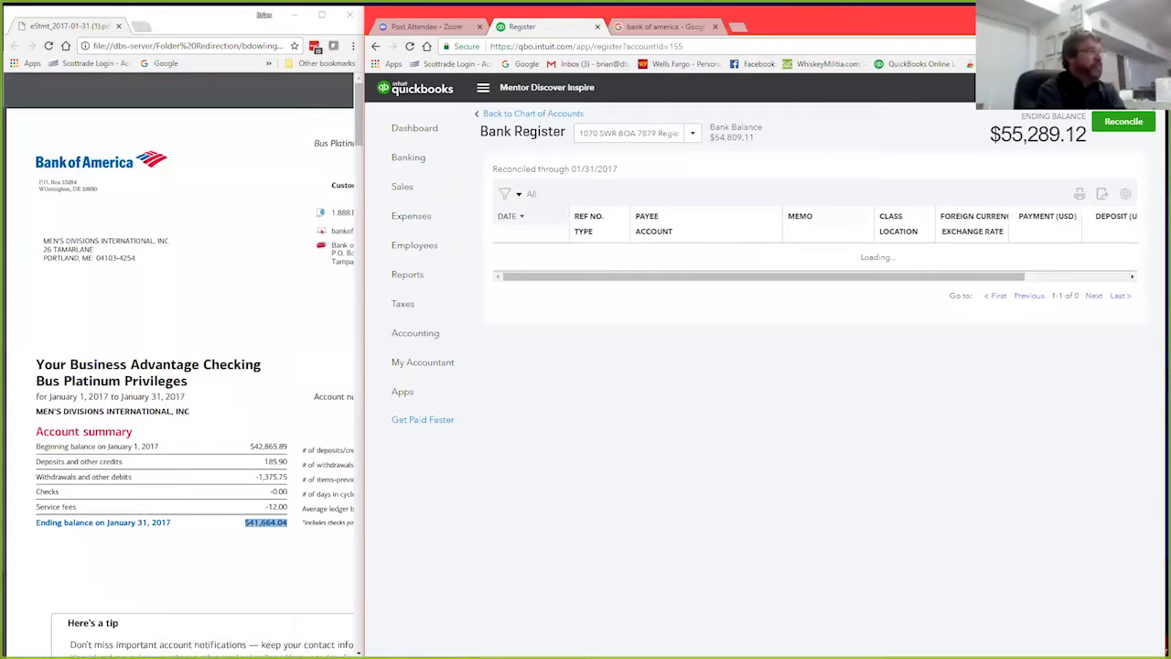
Step: Maximize the window and review the reconciled January–February 2017 register entries
left_click(1125, 15)
scroll(570, 499, "down", 2)
scroll(570, 499, "down", 15)
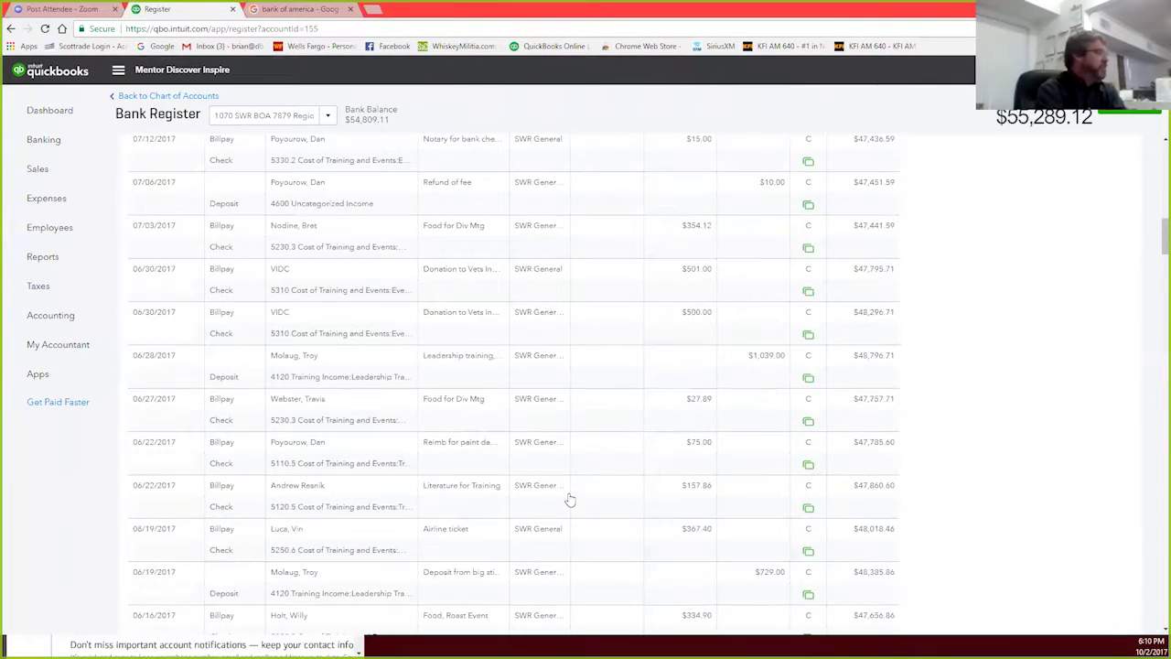
scroll(571, 499, "down", 15)
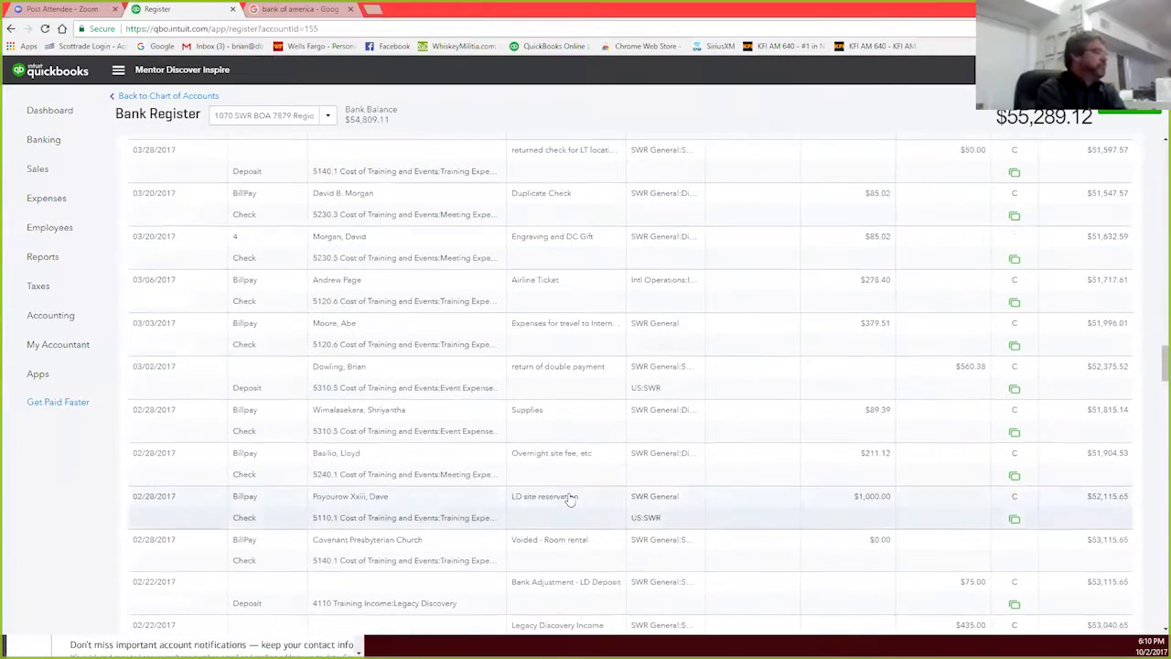
scroll(570, 499, "down", 15)
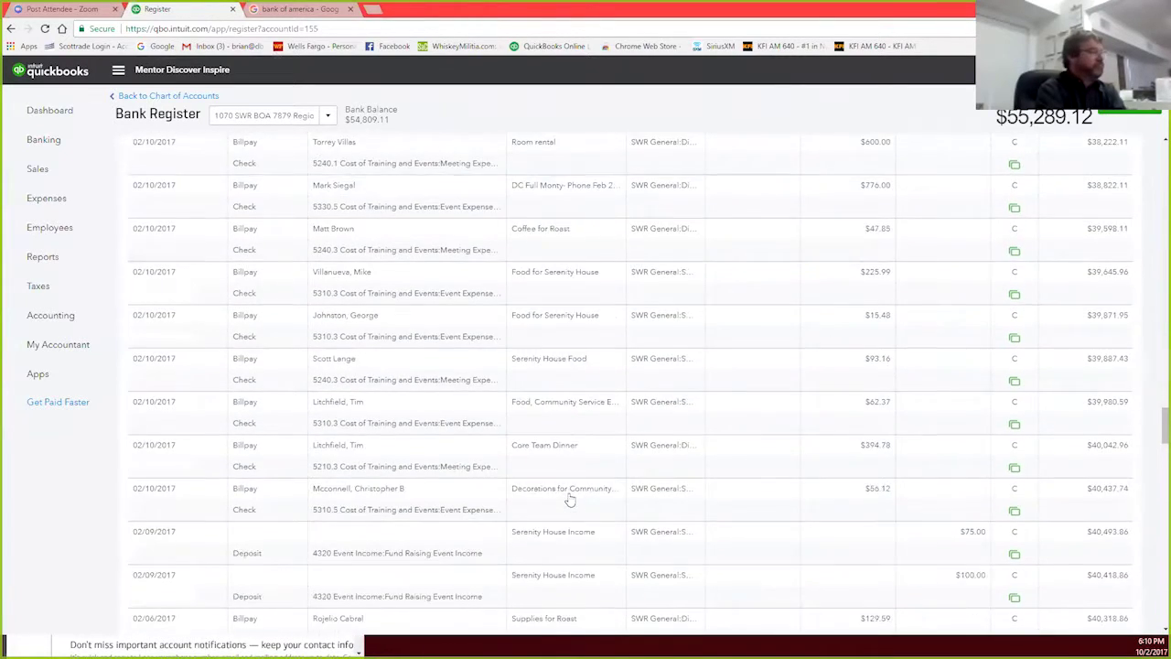
scroll(570, 499, "down", 15)
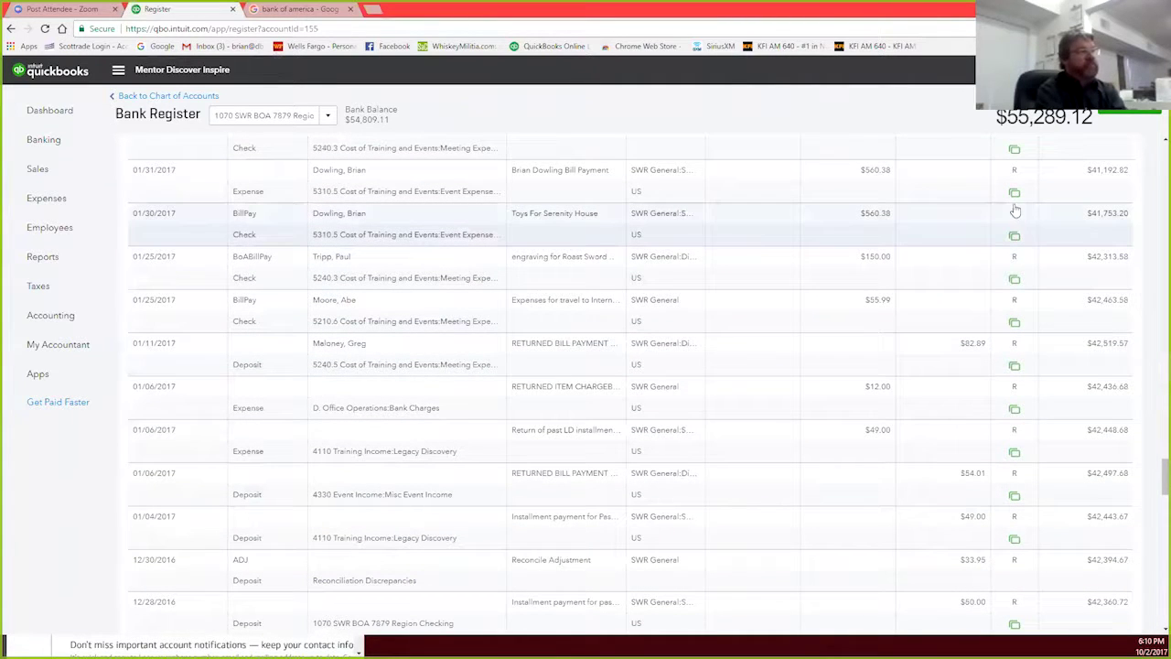
scroll(797, 465, "up", 3)
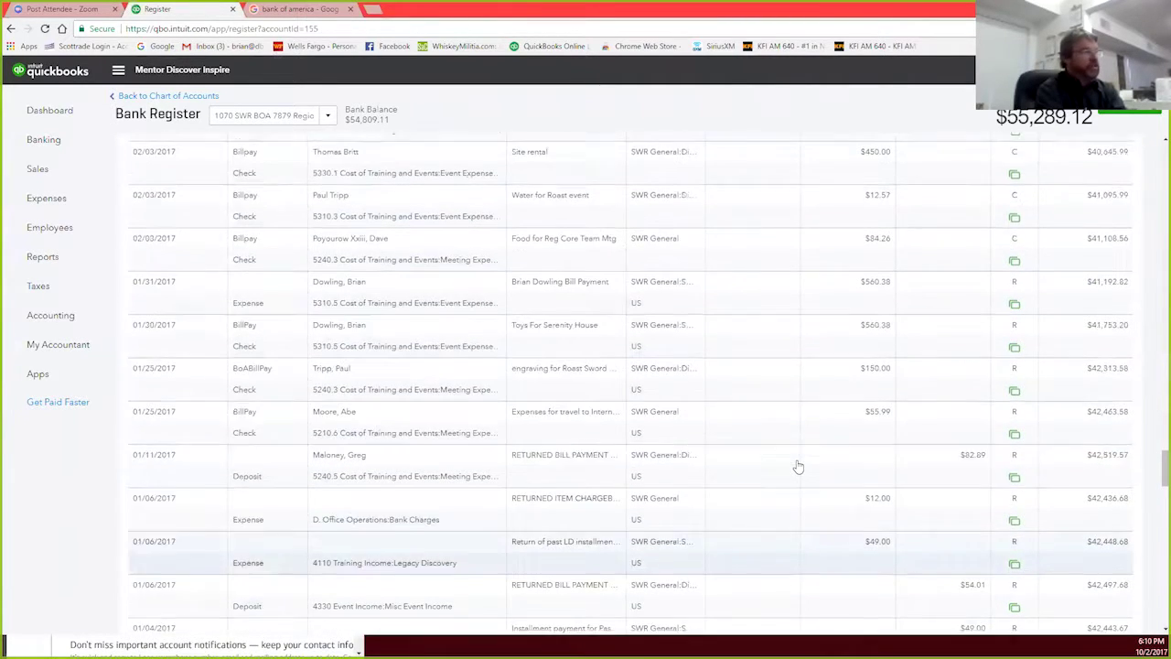
scroll(797, 466, "up", 3)
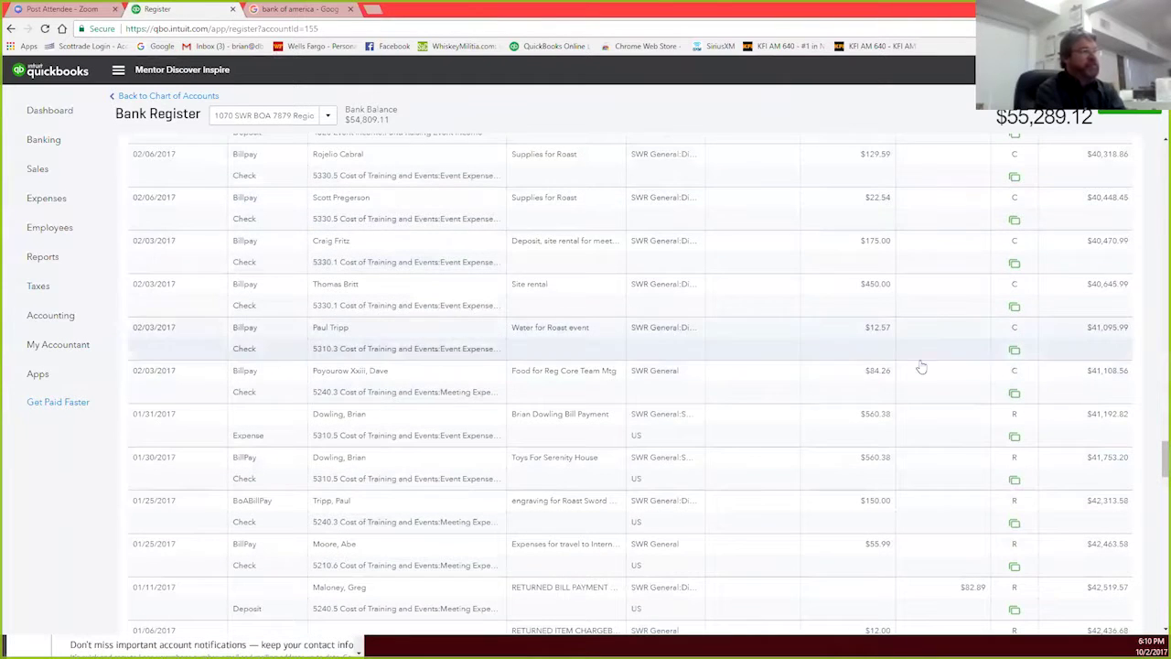
scroll(753, 535, "up", 10)
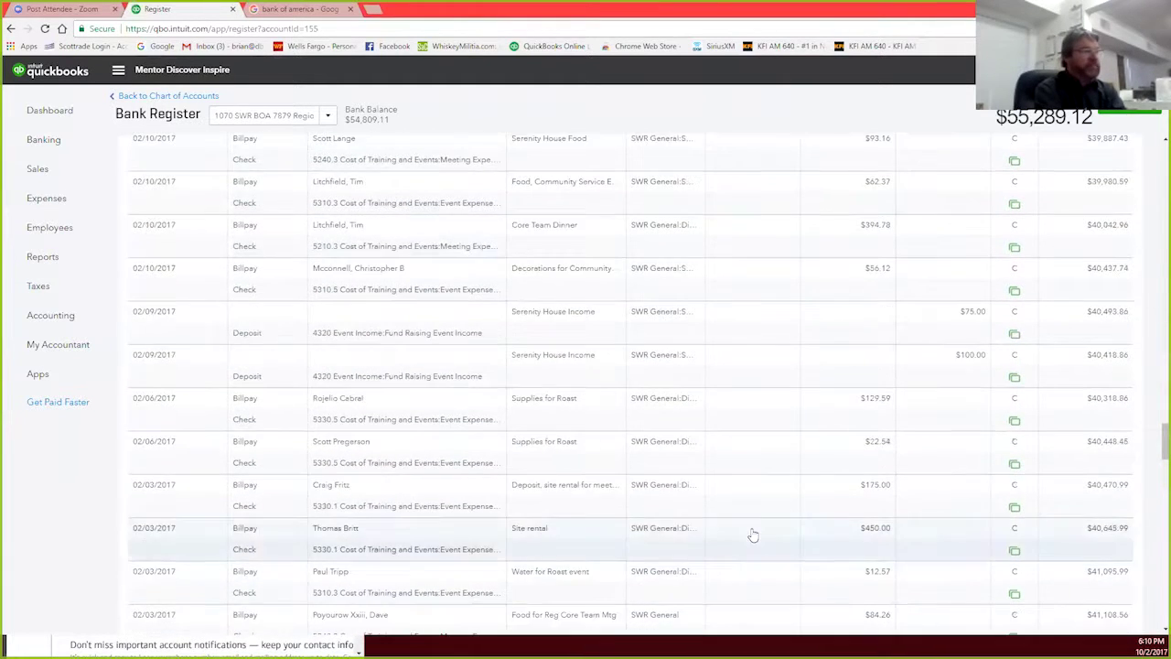
scroll(753, 534, "up", 2)
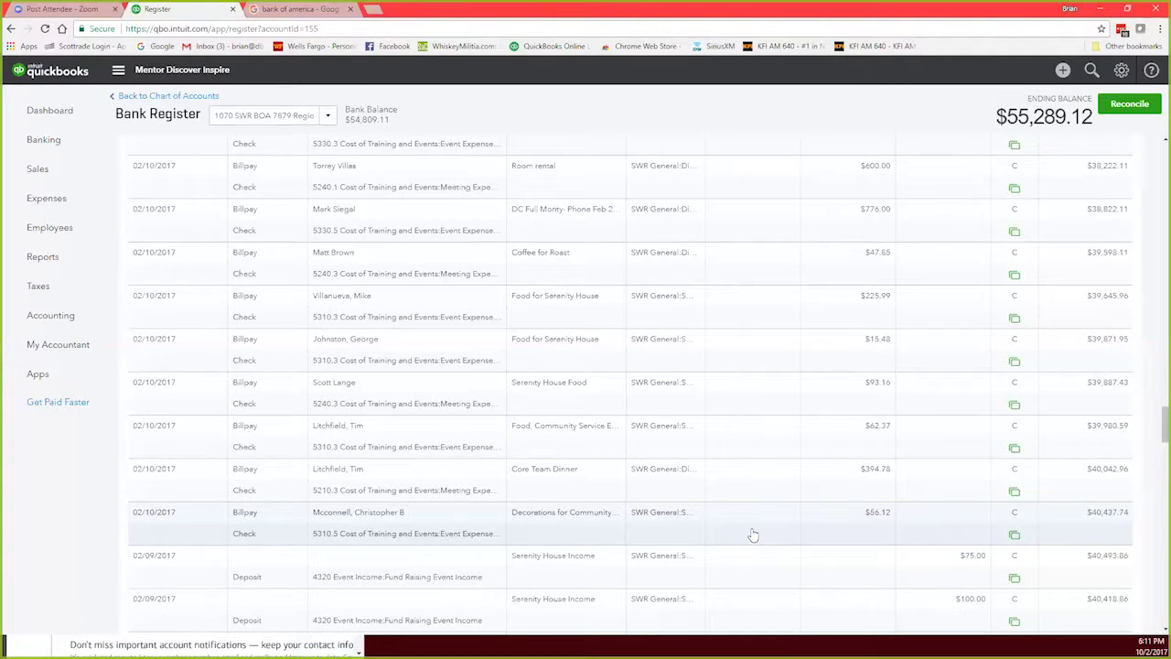
Step: Review the six For Review bank-feed transactions, then return to the Chart of Accounts via Accounting
left_click(37, 142)
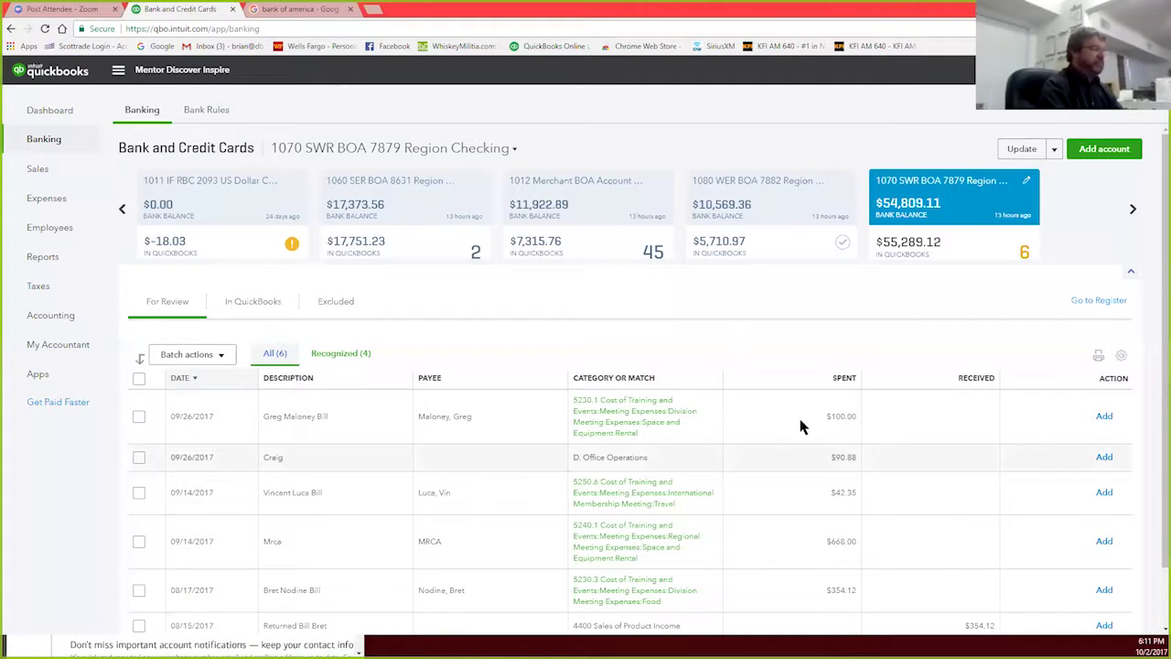
scroll(732, 448, "down", 1)
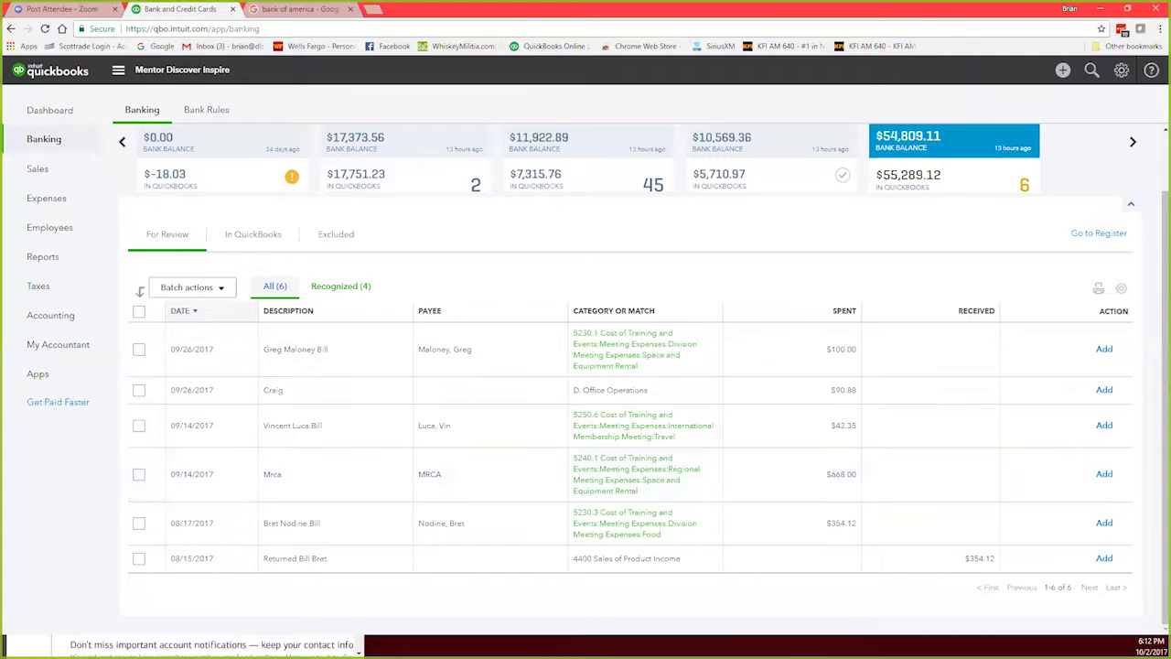
left_click(52, 148)
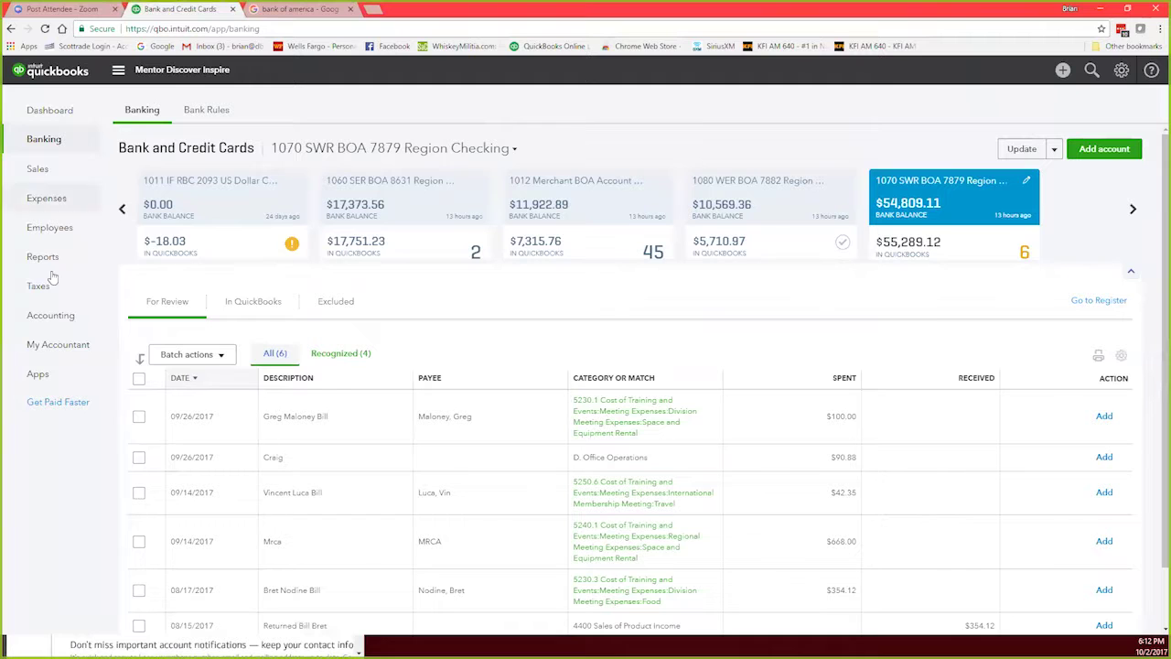
left_click(71, 349)
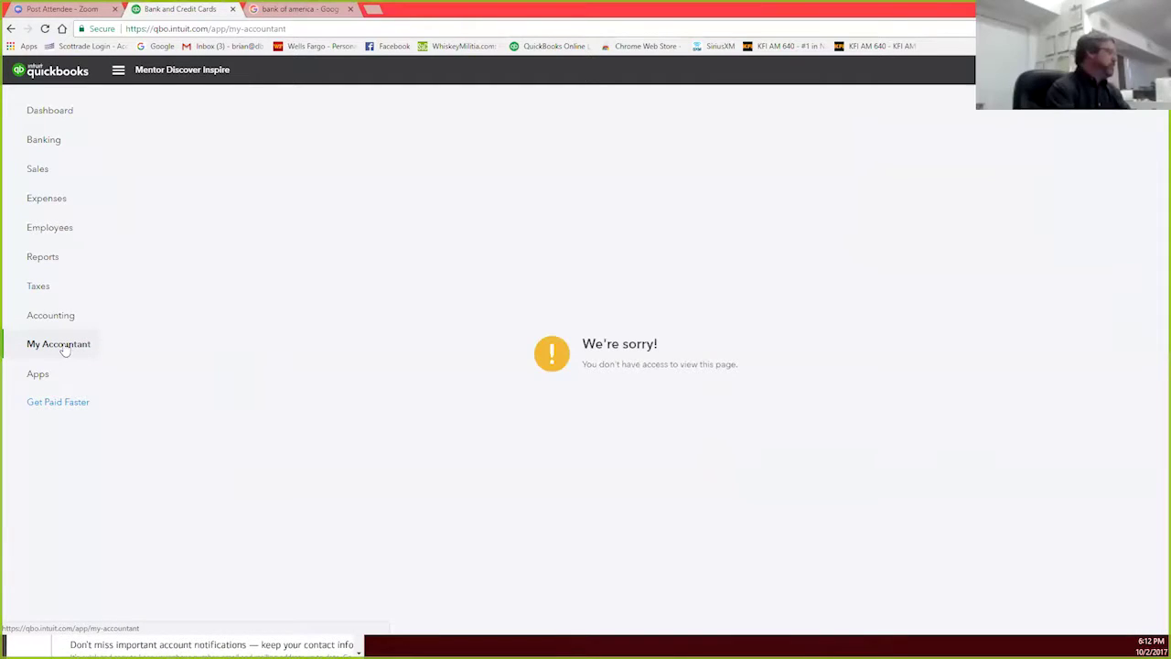
left_click(58, 321)
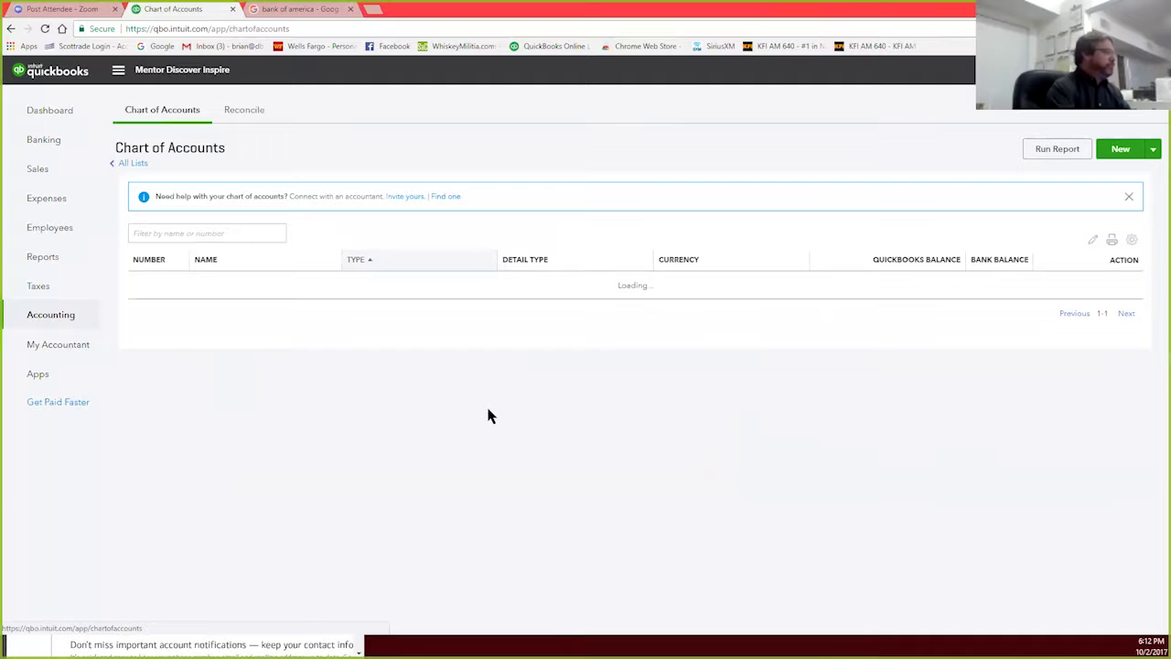
Step: Open the 1070 SWR BOA 7879 register and select the 03/30/2017 $149.00 Conf call membership check
scroll(486, 413, "down", 5)
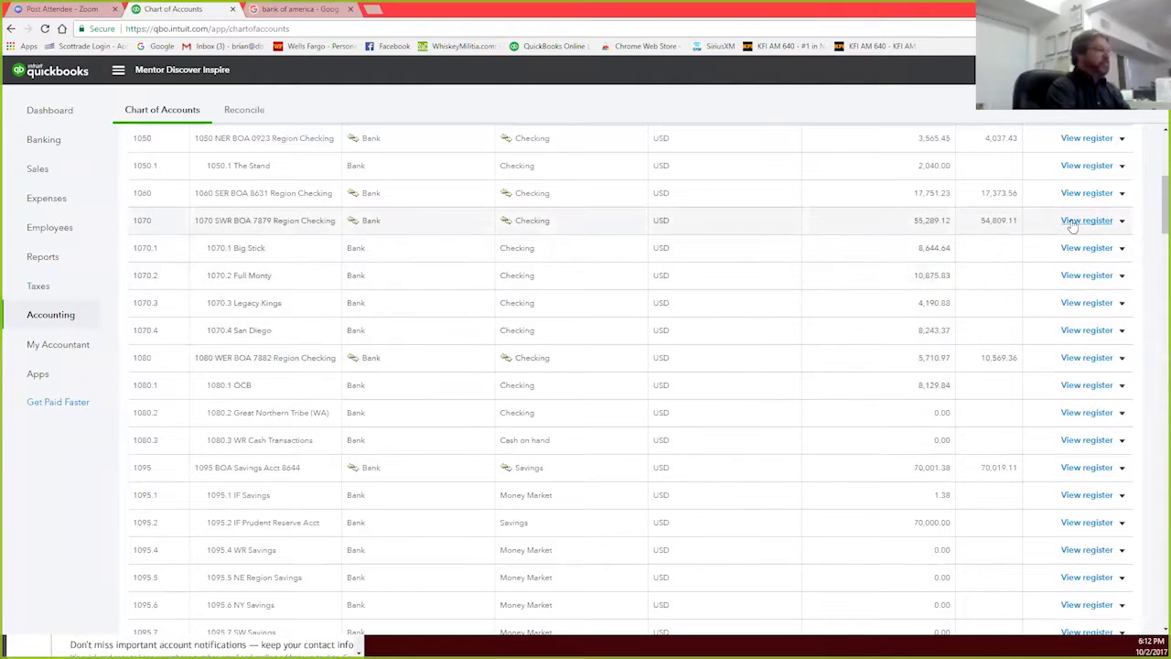
left_click(1072, 225)
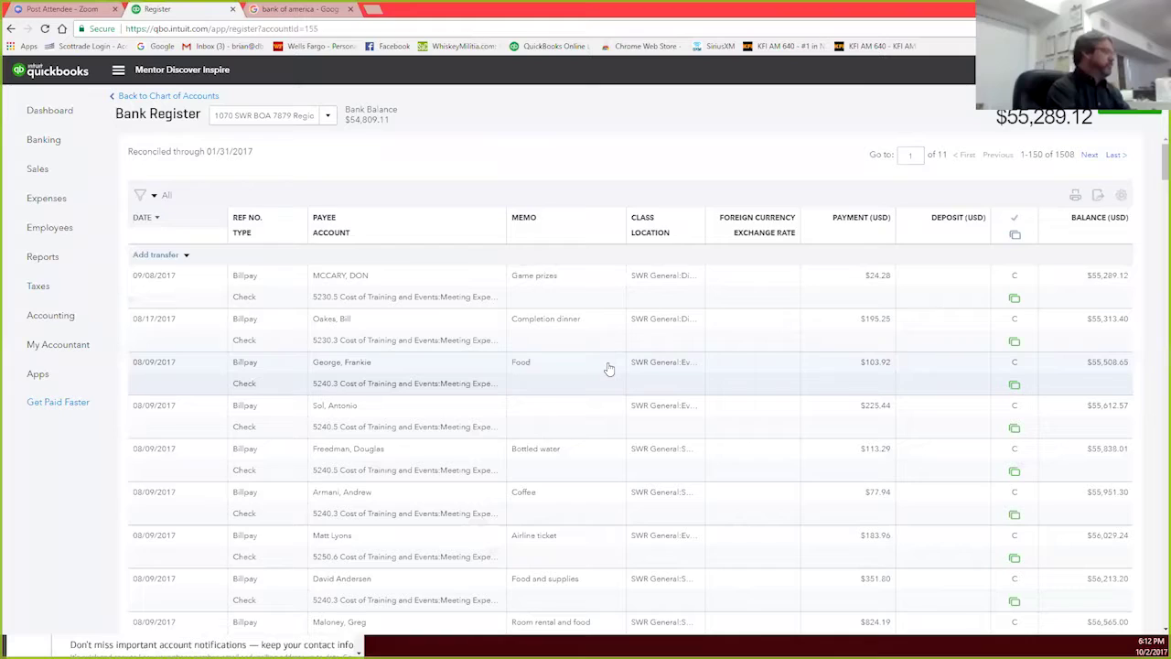
scroll(608, 368, "down", 15)
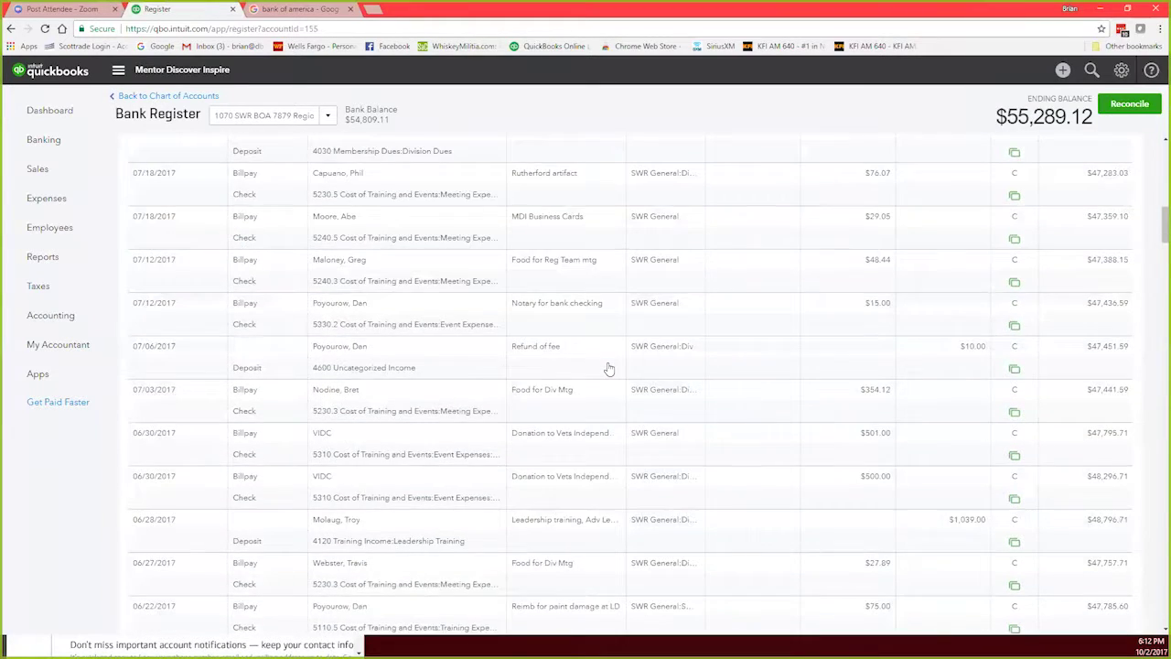
scroll(608, 368, "down", 15)
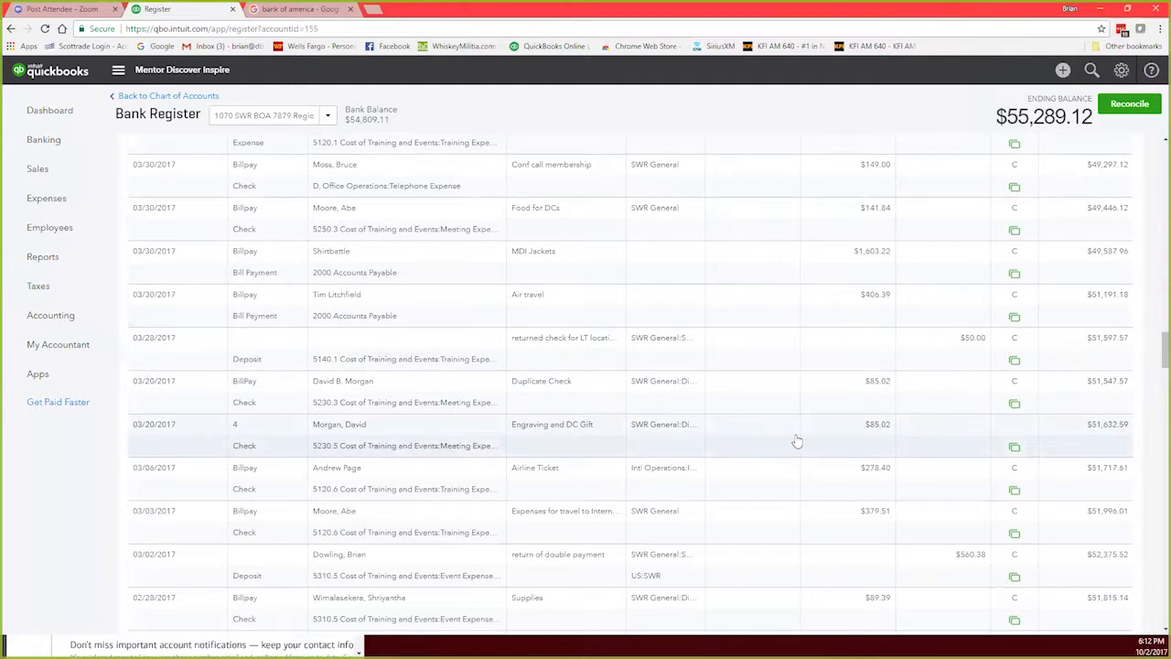
left_click(381, 174)
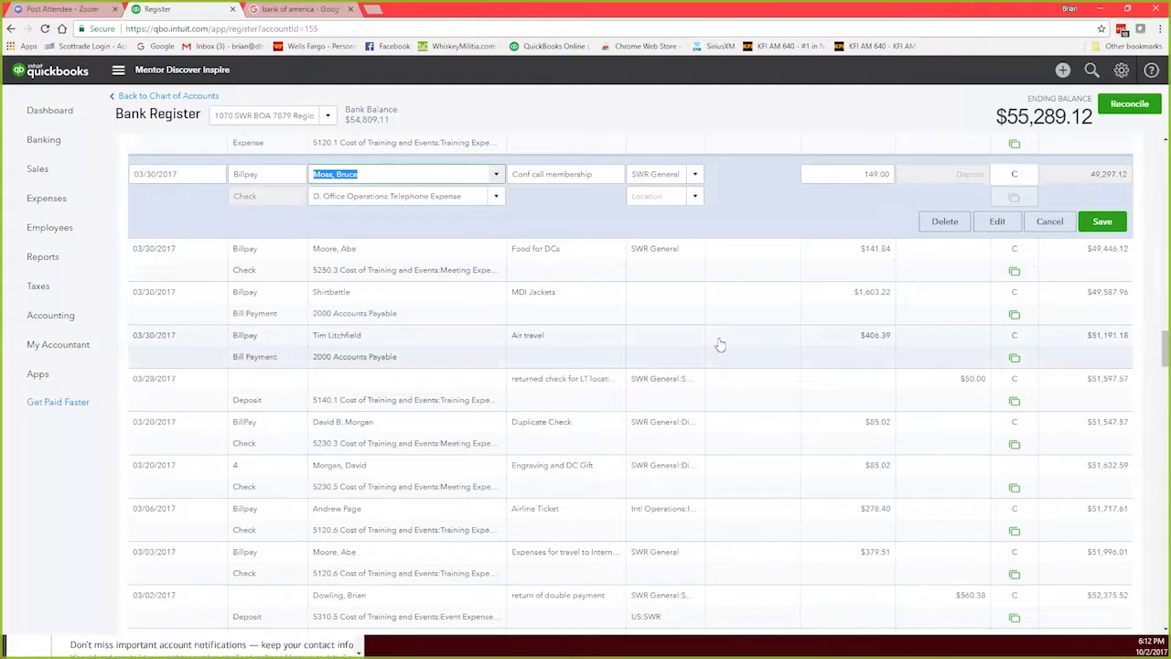
Step: Assign check 1087 ($149.00 conference call) to 1070 SWR BOA 7879 Region Checking and save it
scroll(771, 411, "up", 3)
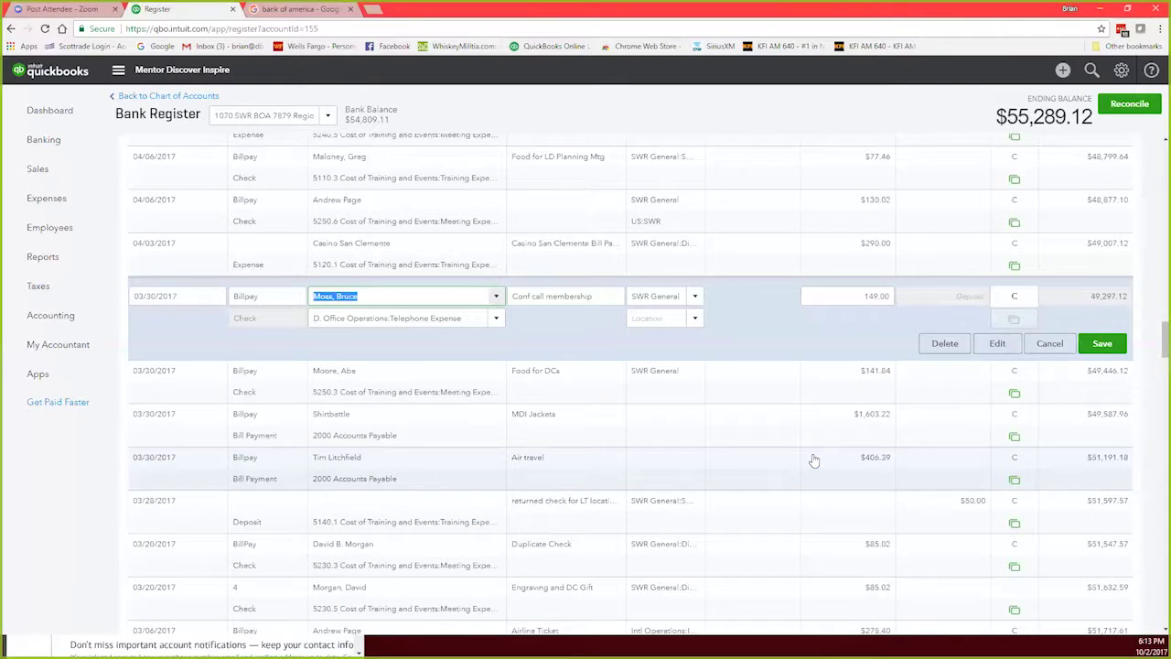
left_click(997, 344)
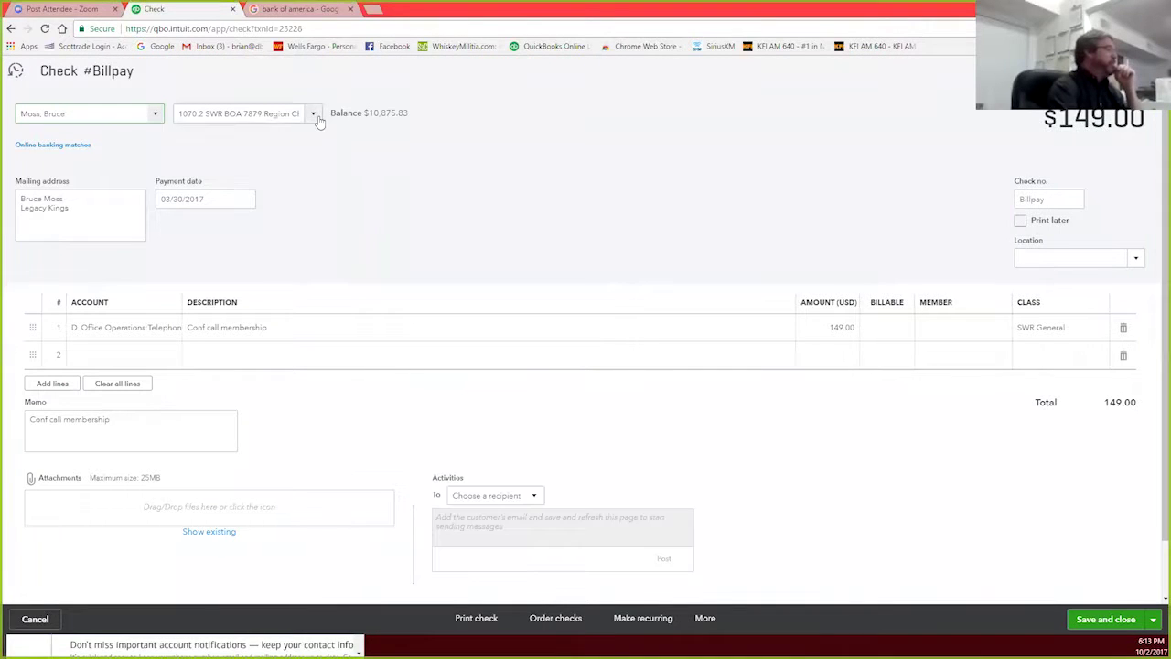
left_click(318, 122)
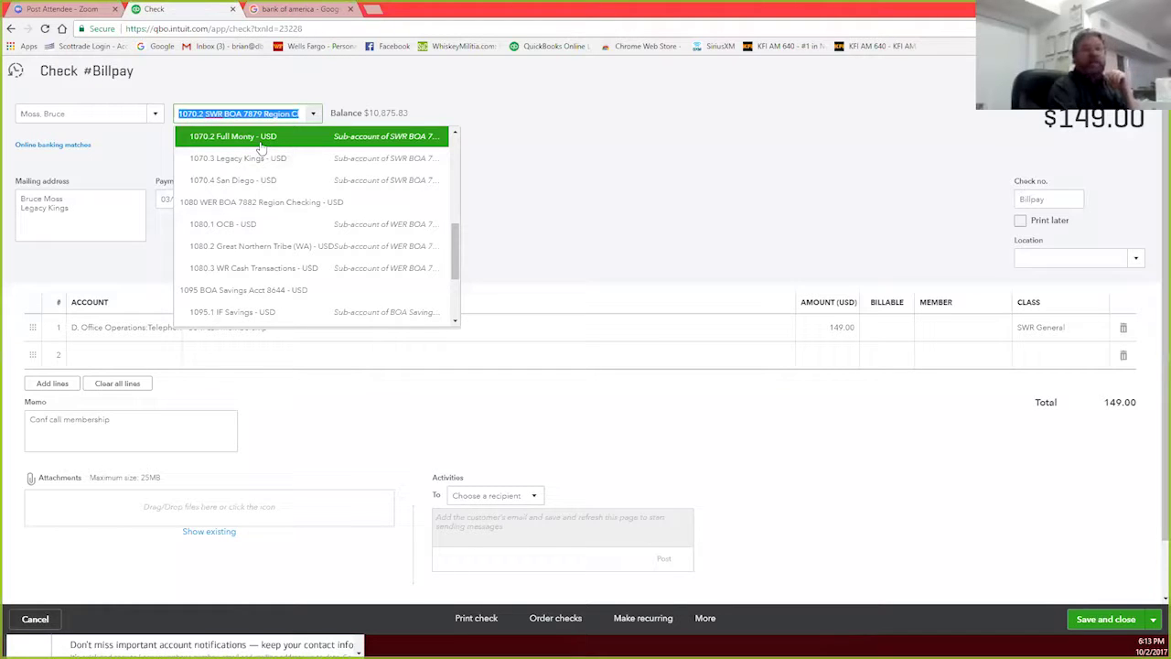
scroll(264, 197, "up", 1)
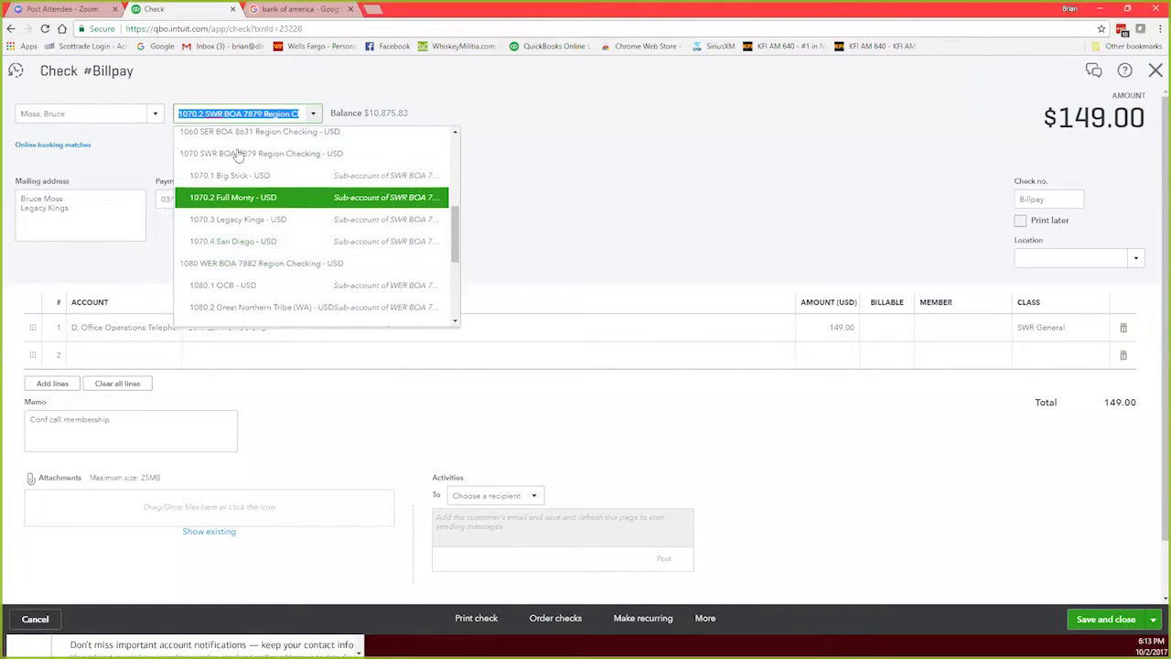
left_click(236, 154)
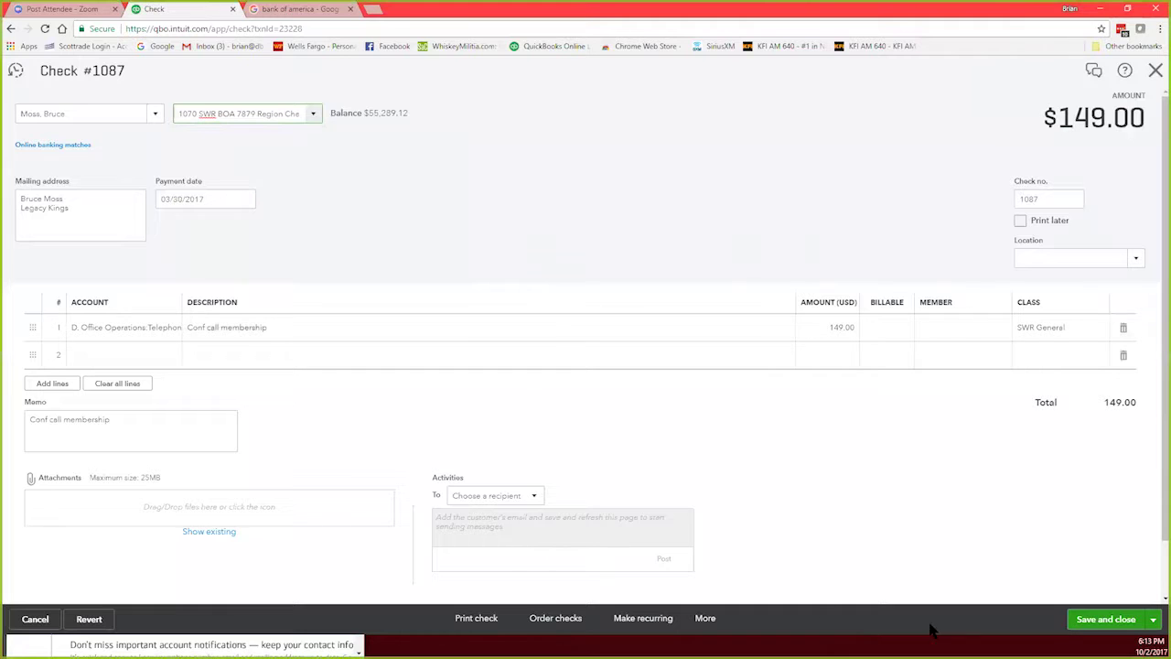
left_click(1105, 619)
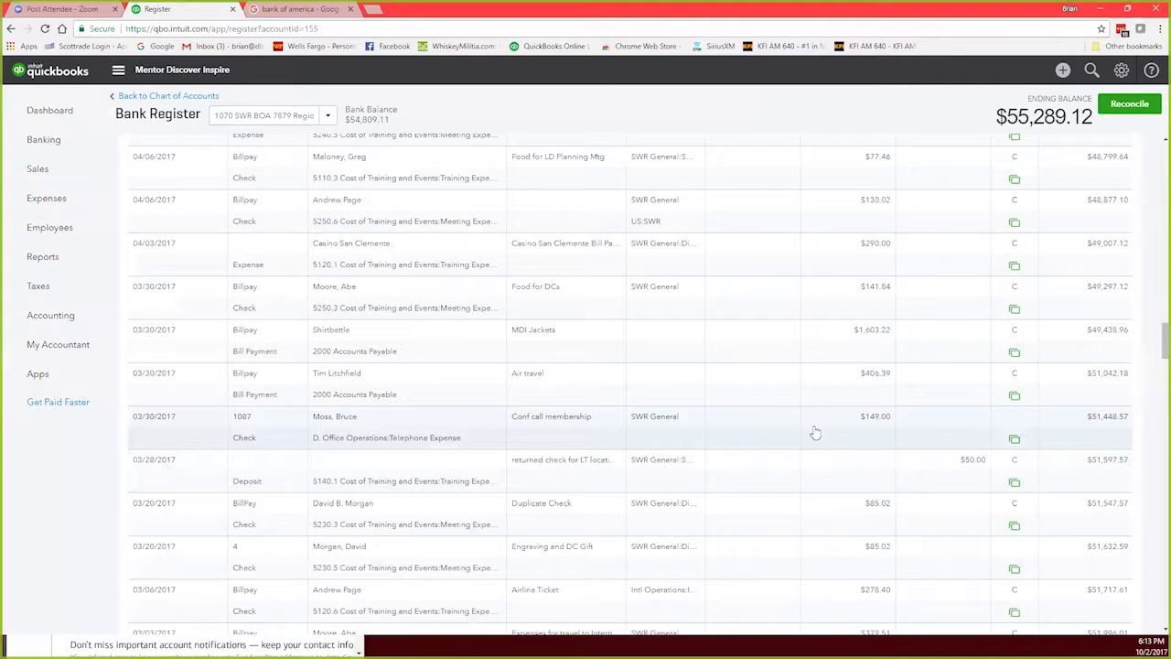
Step: Replace Check no. 1087 with 'BillPay' on the $149.00 conference call membership check and save
left_click(743, 430)
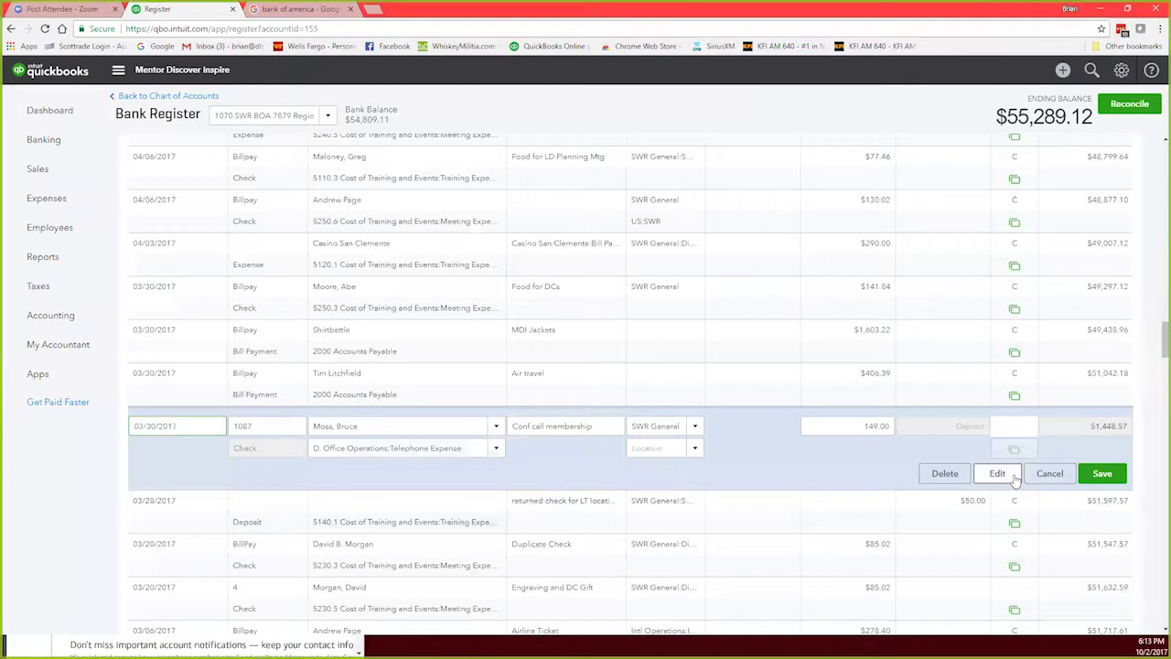
left_click(1013, 476)
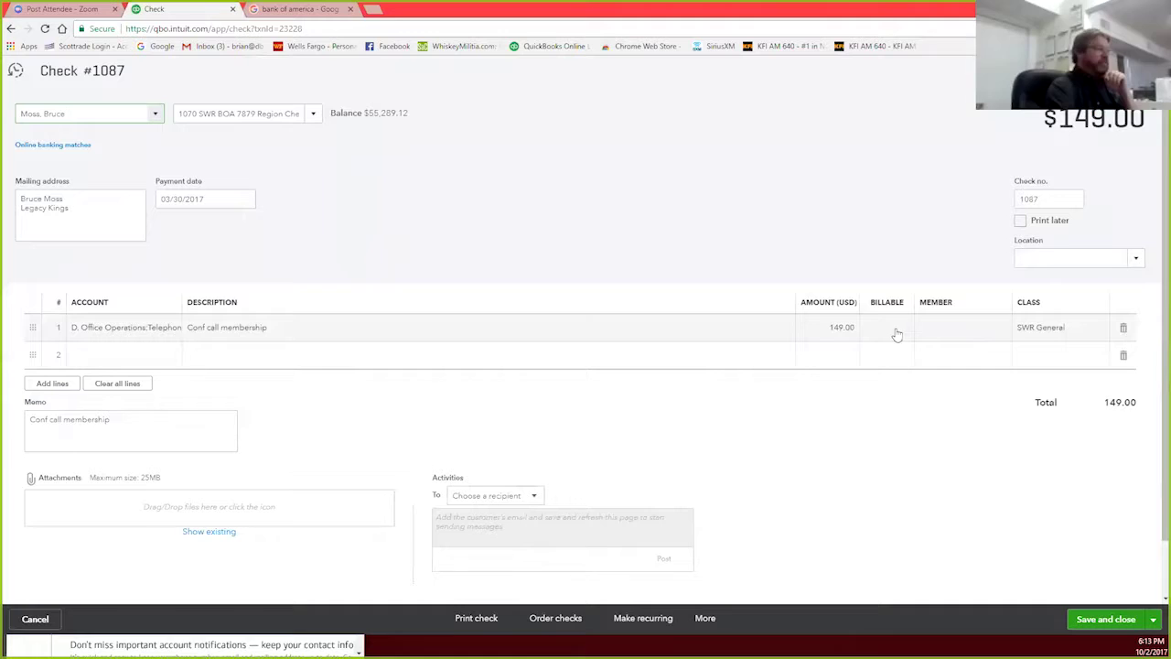
left_click_drag(1049, 198, 1022, 203)
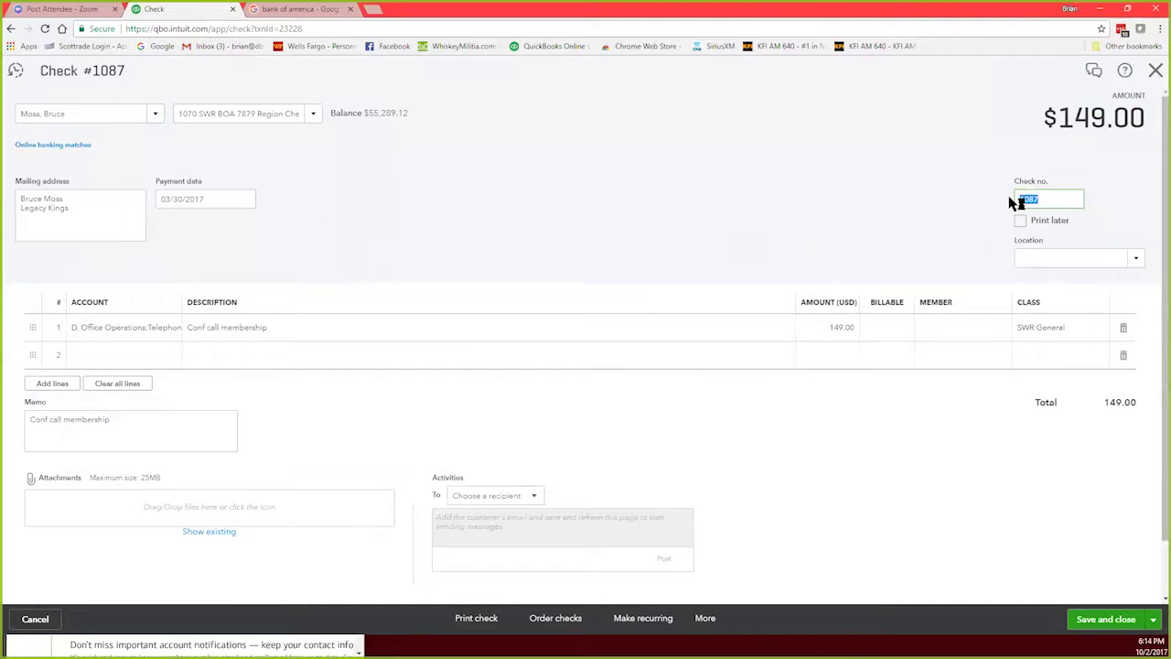
key("BackSpace")
type("BillPay")
left_click(1090, 623)
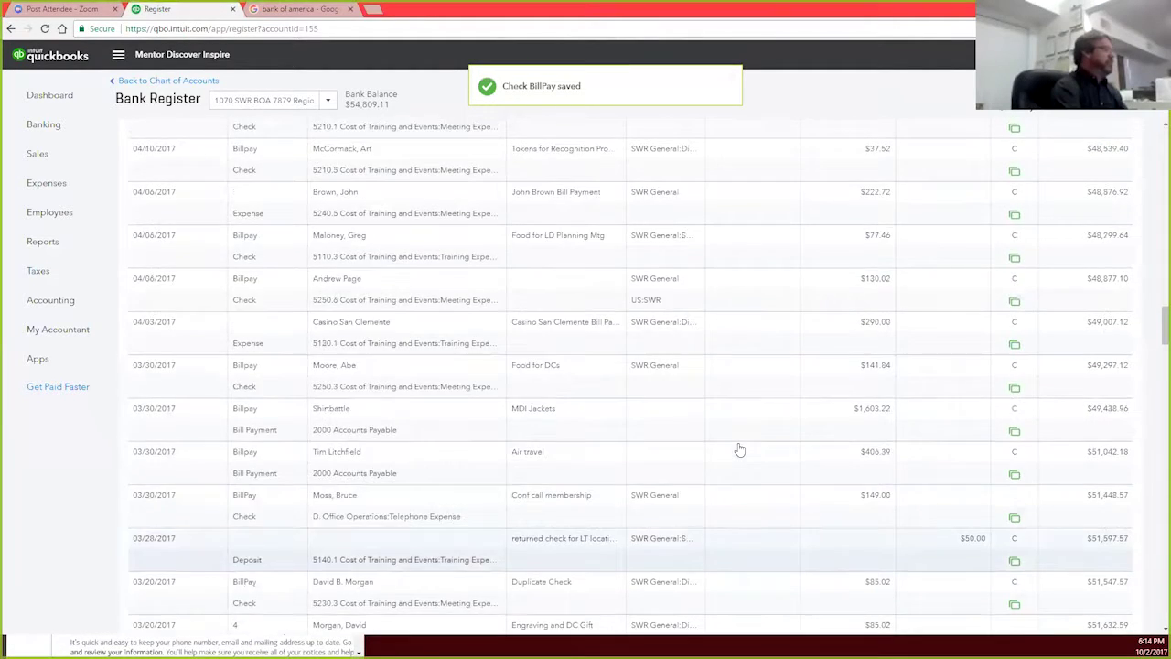
Step: Scroll the 1070 register up to the 07/06/2017 $10.00 Refund of fee deposit
scroll(740, 450, "down", 15)
scroll(740, 449, "up", 10)
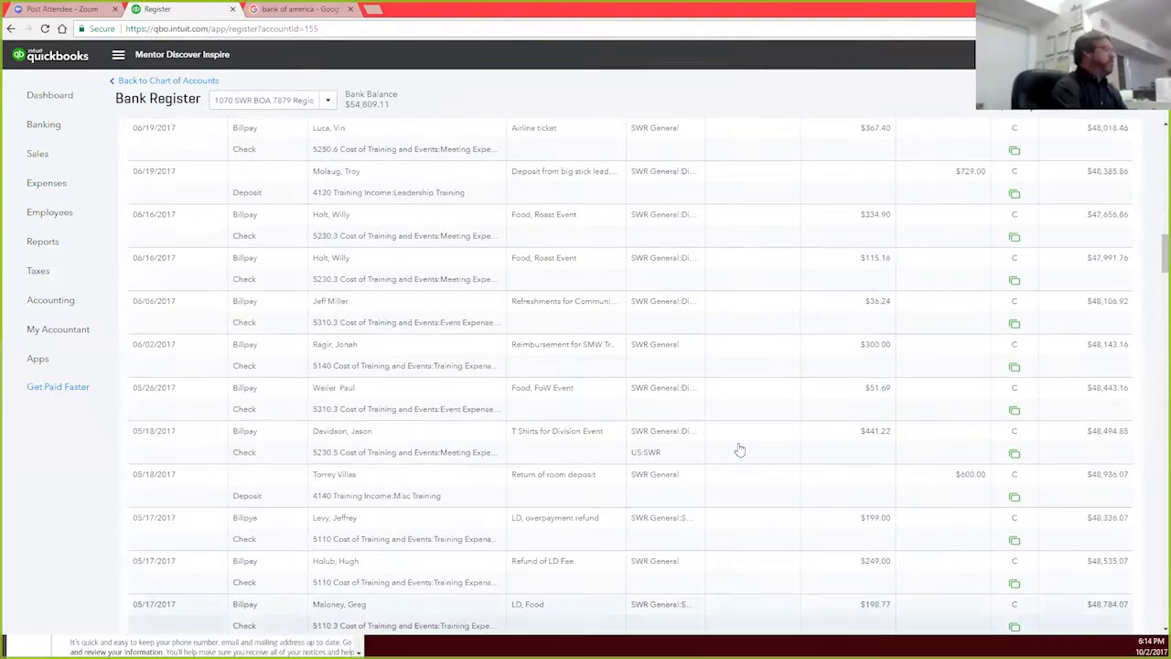
scroll(740, 449, "up", 2)
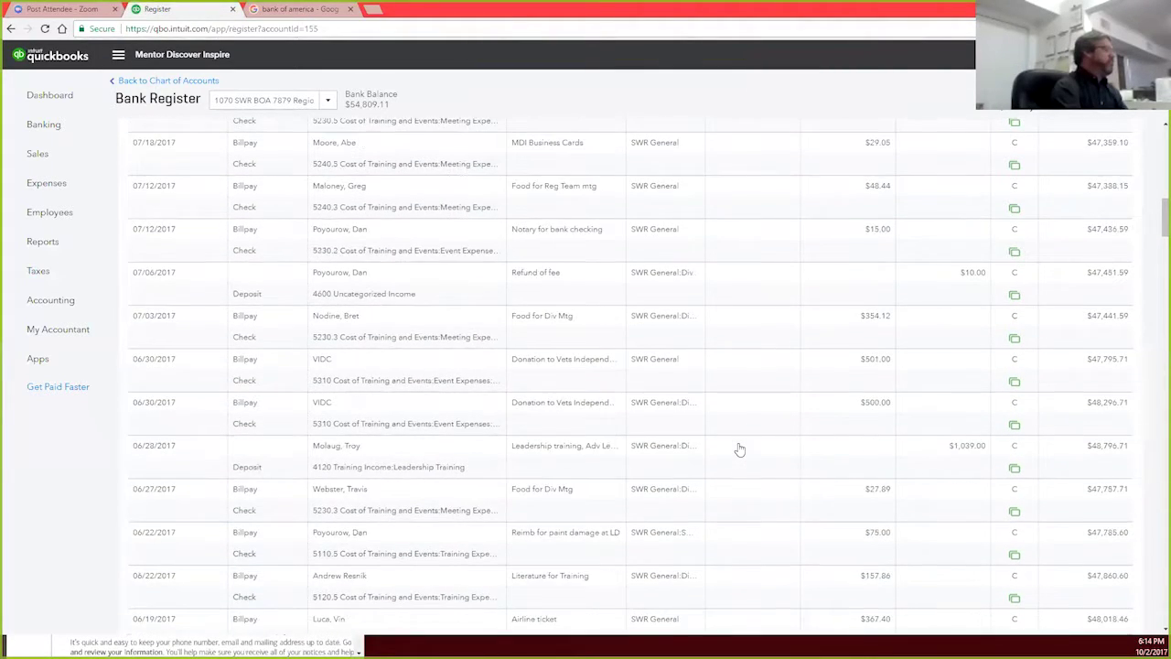
scroll(740, 449, "up", 2)
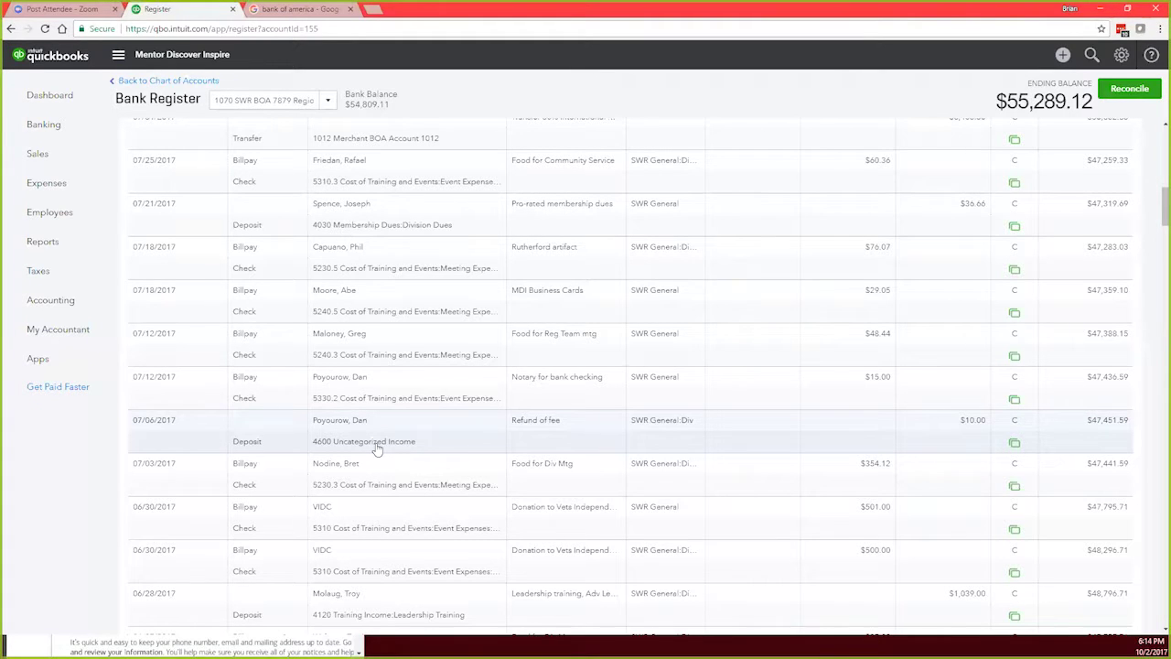
Step: Switch the $10.00 refund deposit's bank account to 1070 SWR BOA 7879 Region Checking, keeping 4600 Uncategorized Income, and save
left_click(845, 427)
left_click(1005, 481)
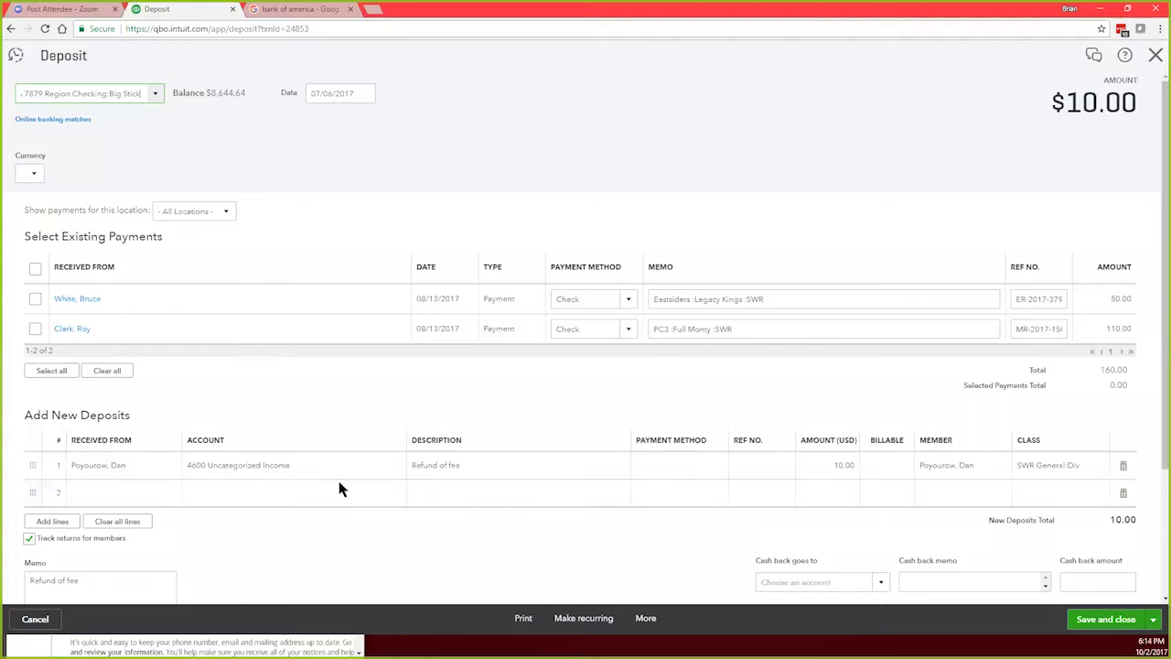
left_click(336, 467)
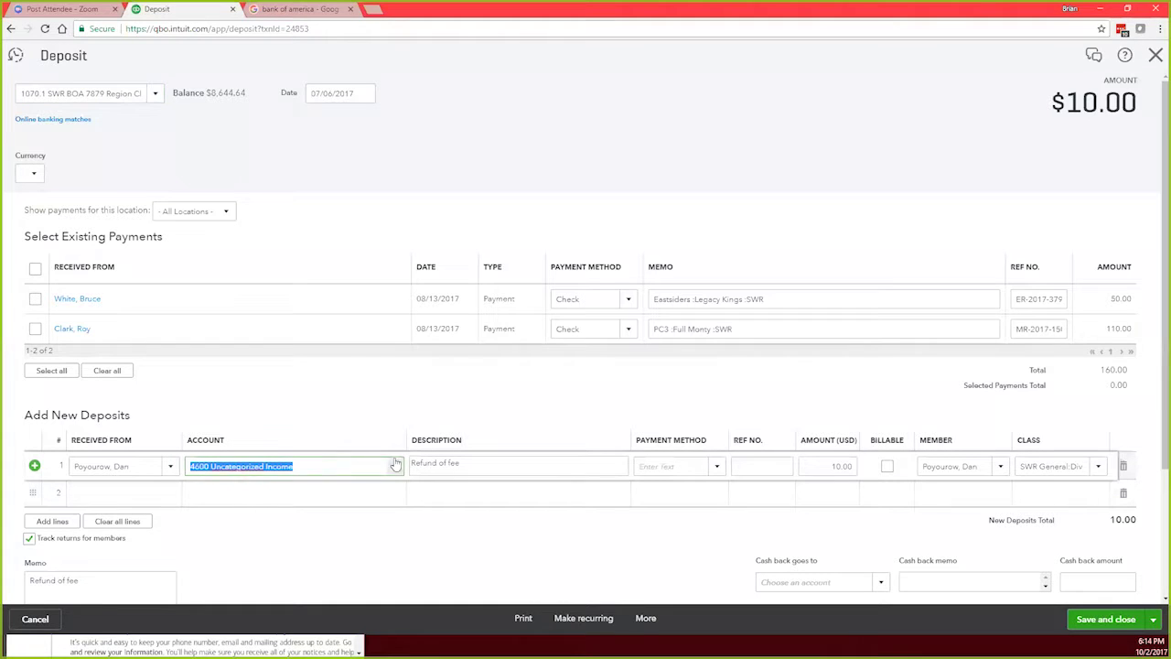
left_click(397, 467)
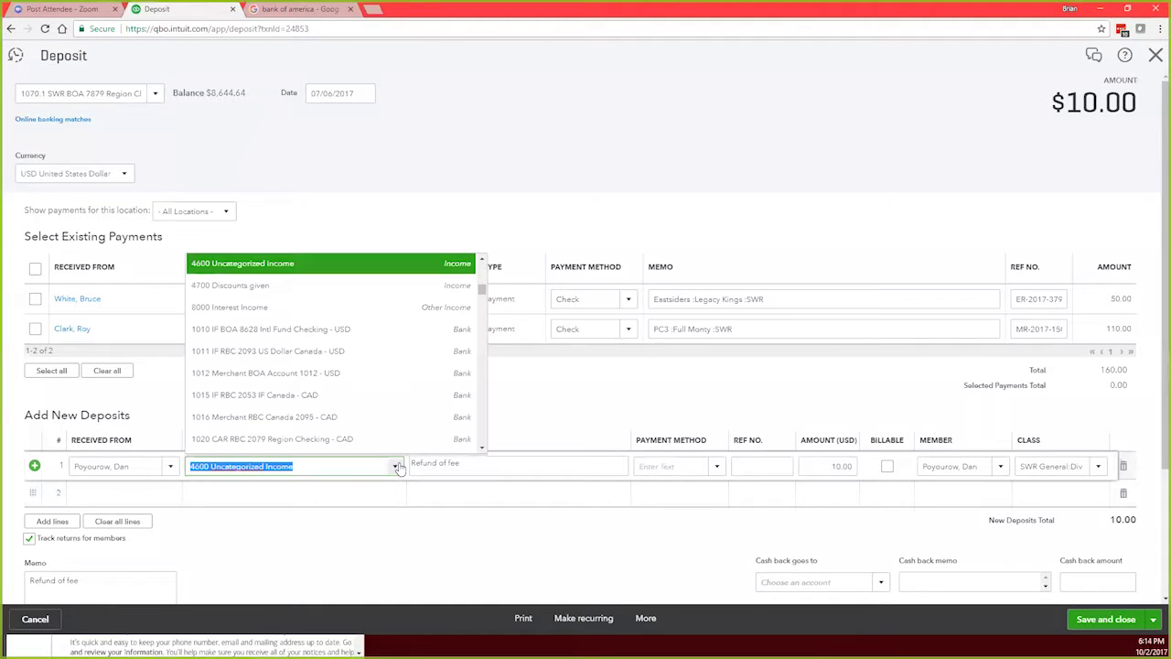
left_click(397, 467)
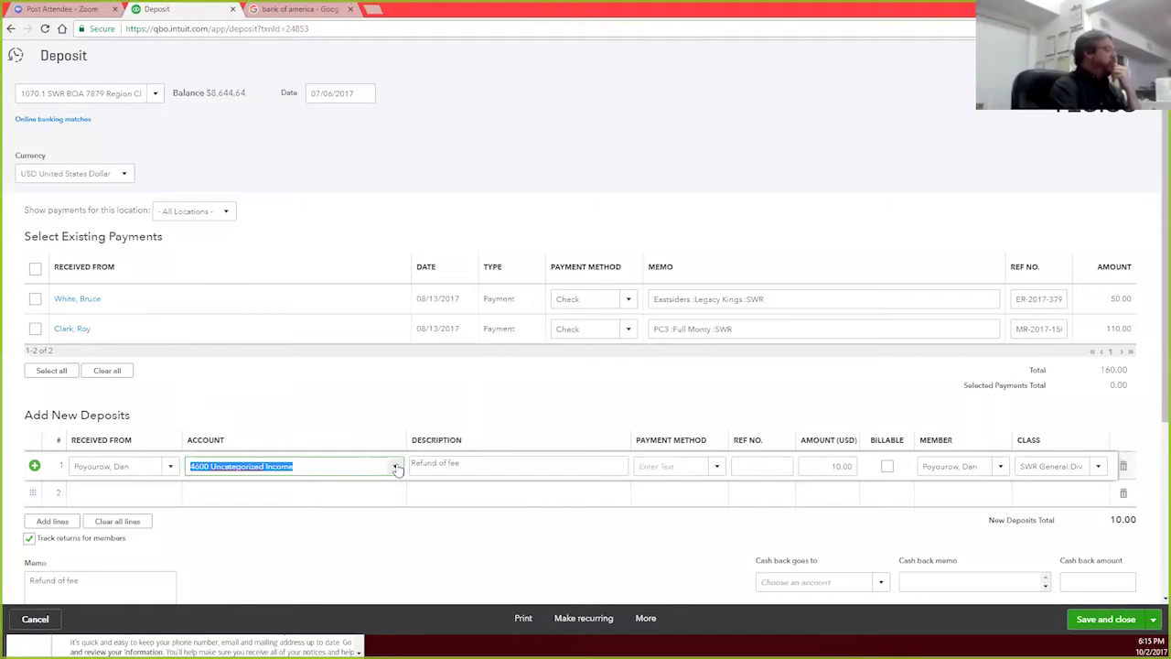
left_click(397, 467)
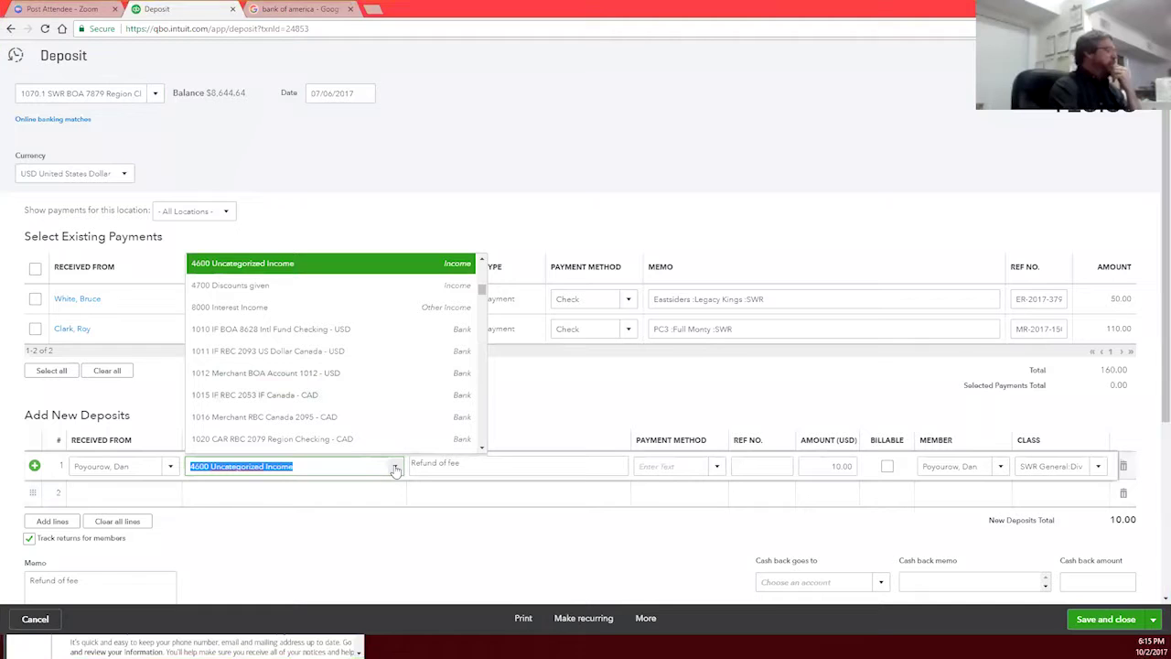
left_click(394, 466)
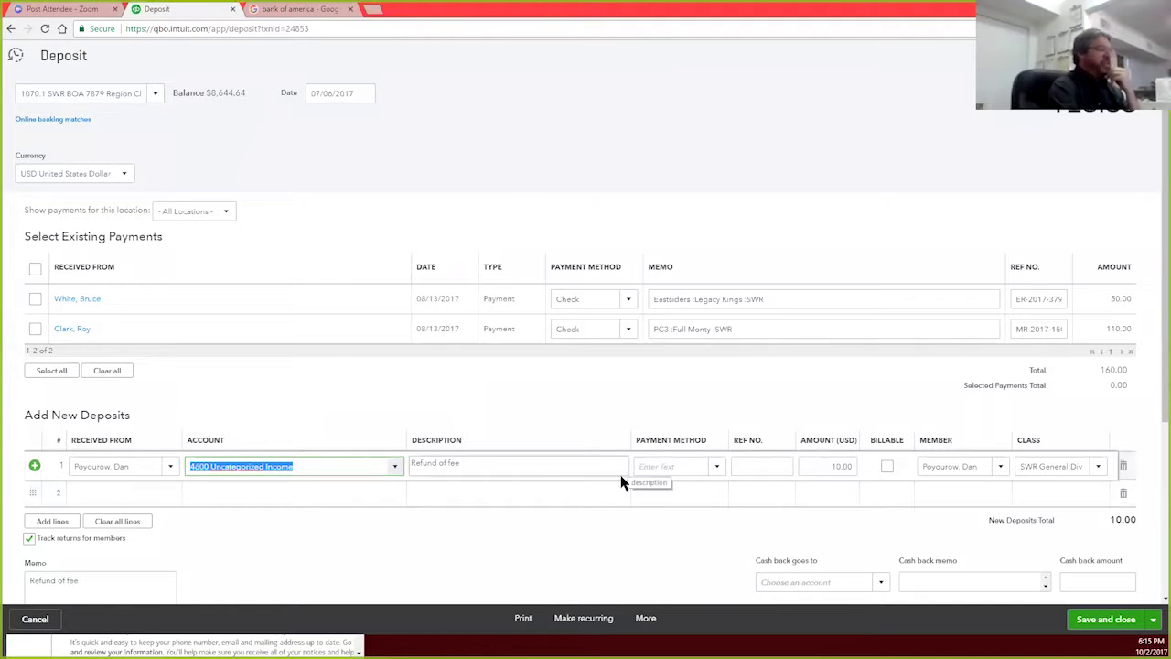
left_click(152, 96)
left_click(154, 95)
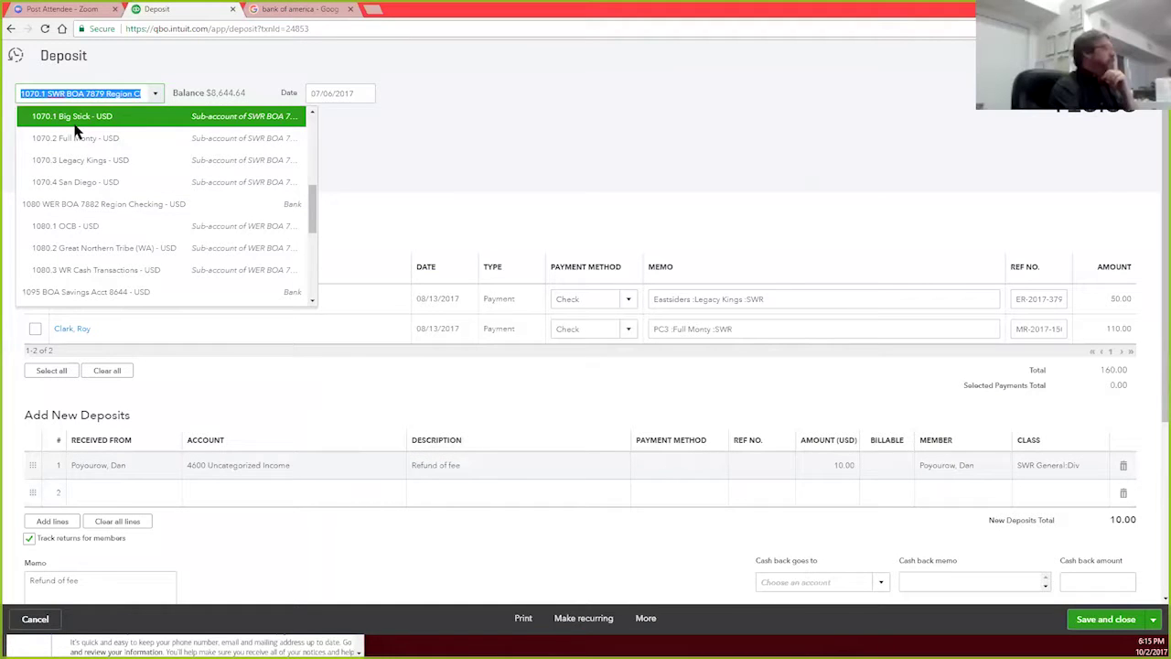
scroll(68, 138, "up", 1)
left_click(110, 157)
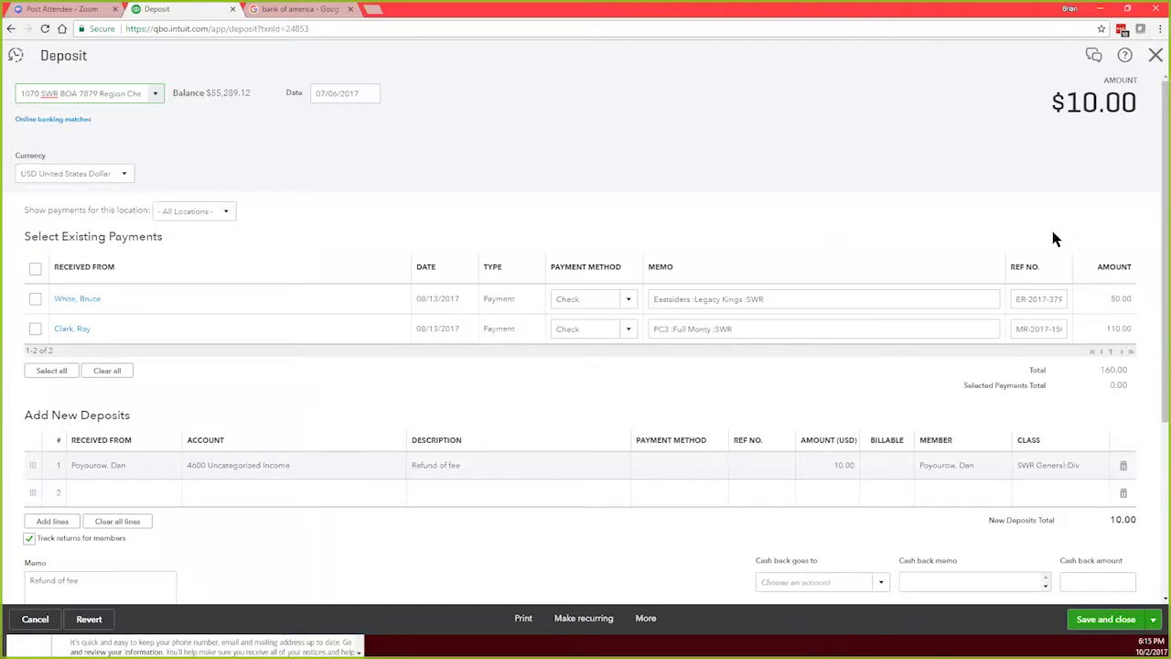
left_click(1108, 620)
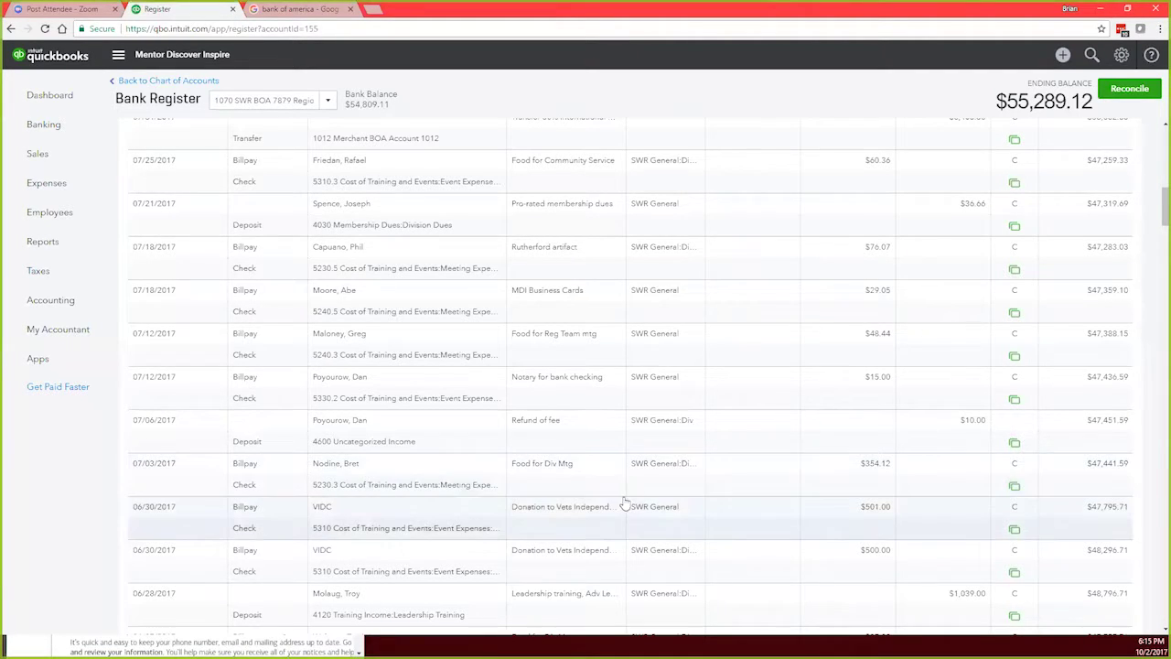
Step: Change the 05/09 $76.15 Food for Community Service check's bank account to 1070.2 Full Monty and save
scroll(636, 504, "down", 15)
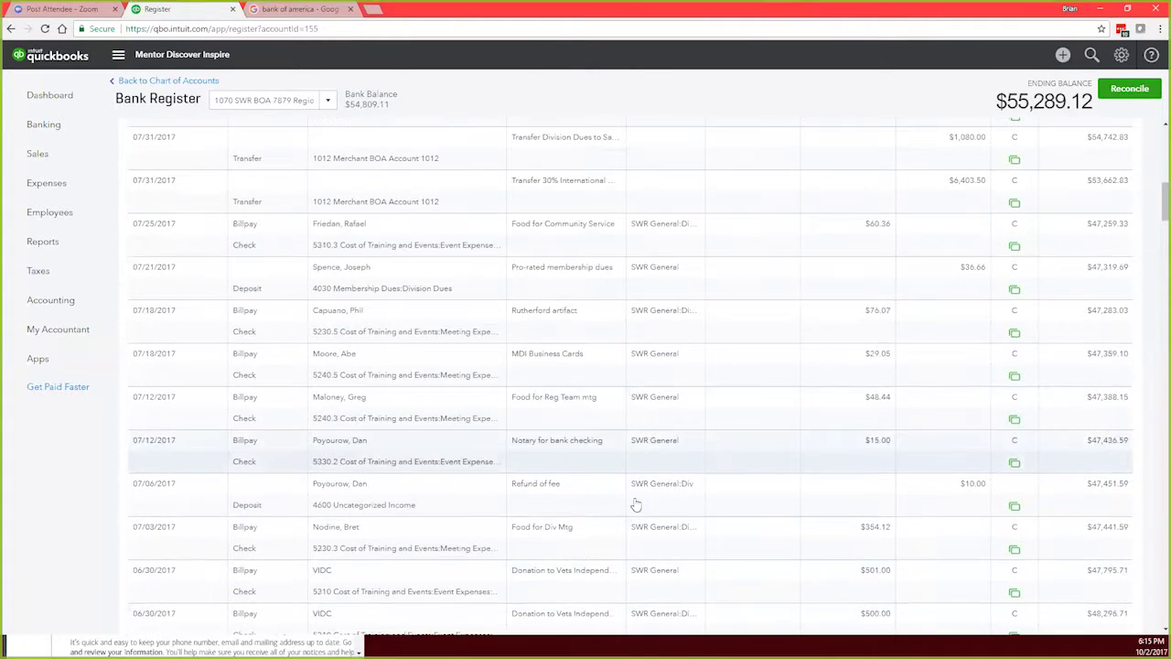
scroll(635, 504, "down", 8)
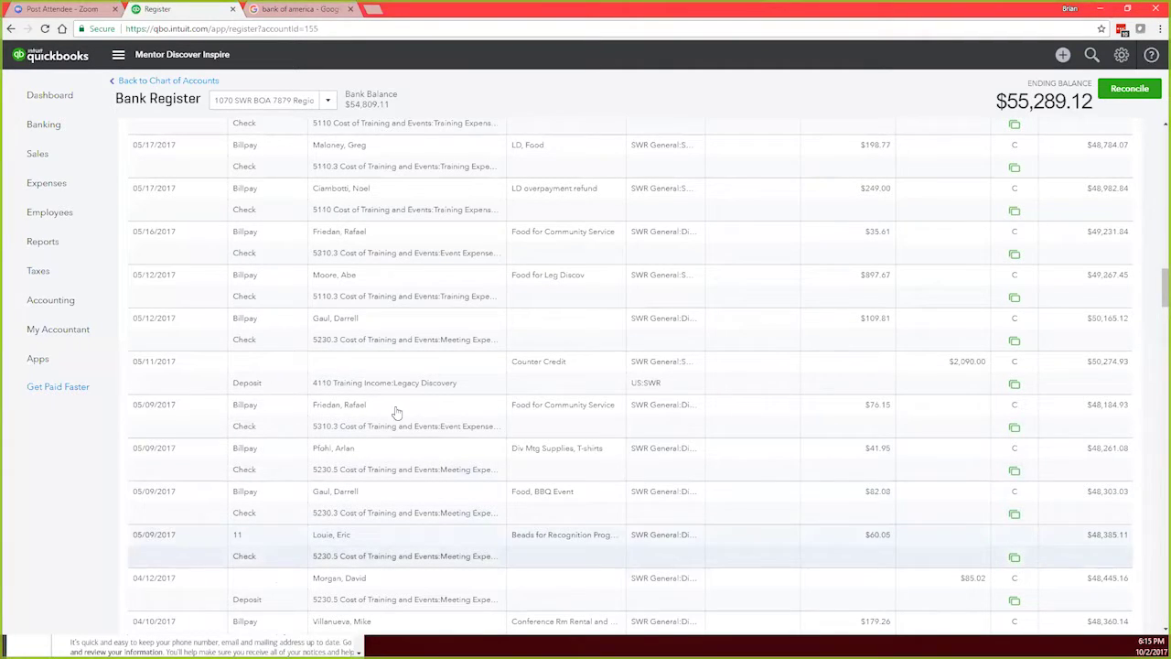
left_click(451, 425)
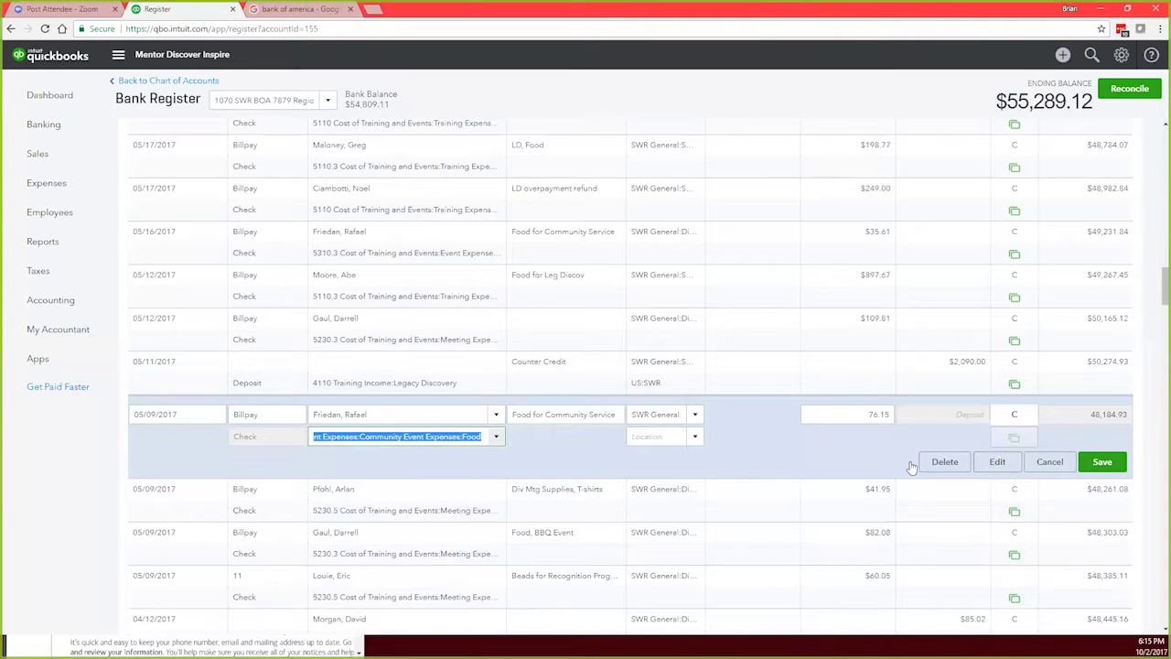
left_click(988, 467)
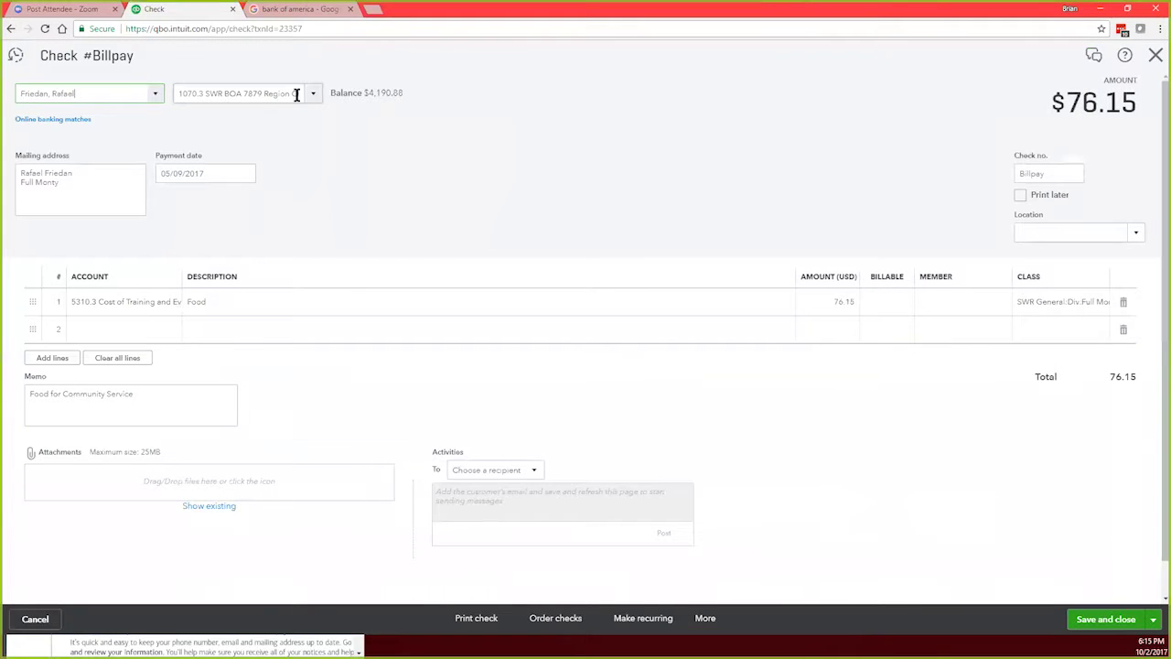
left_click(305, 97)
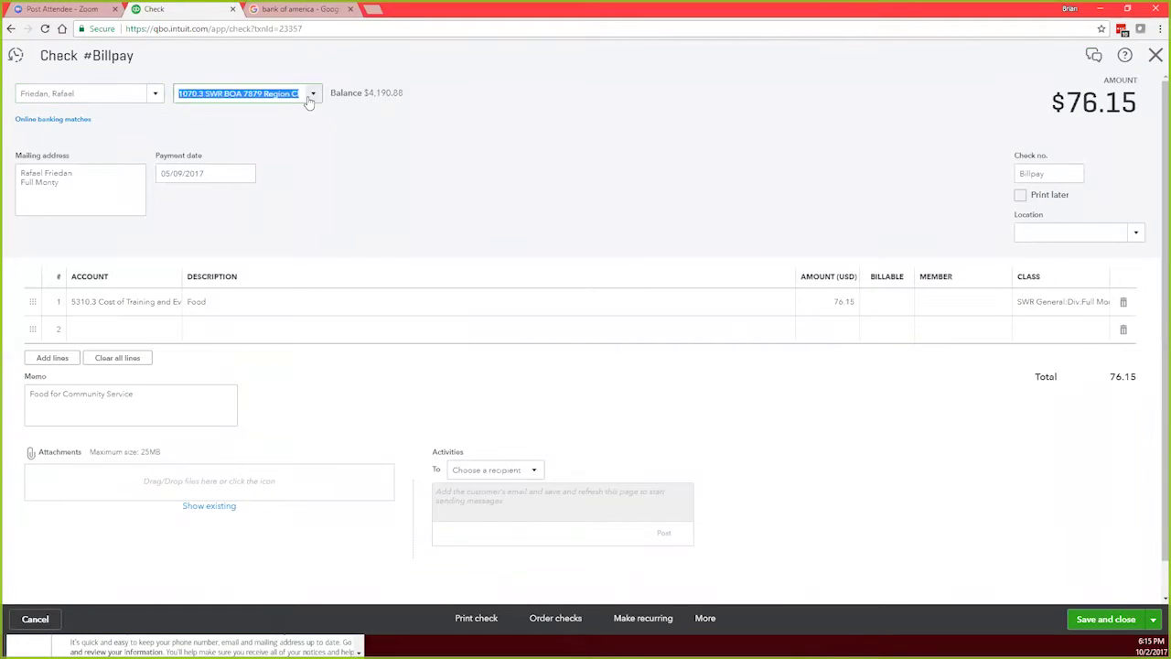
left_click(308, 97)
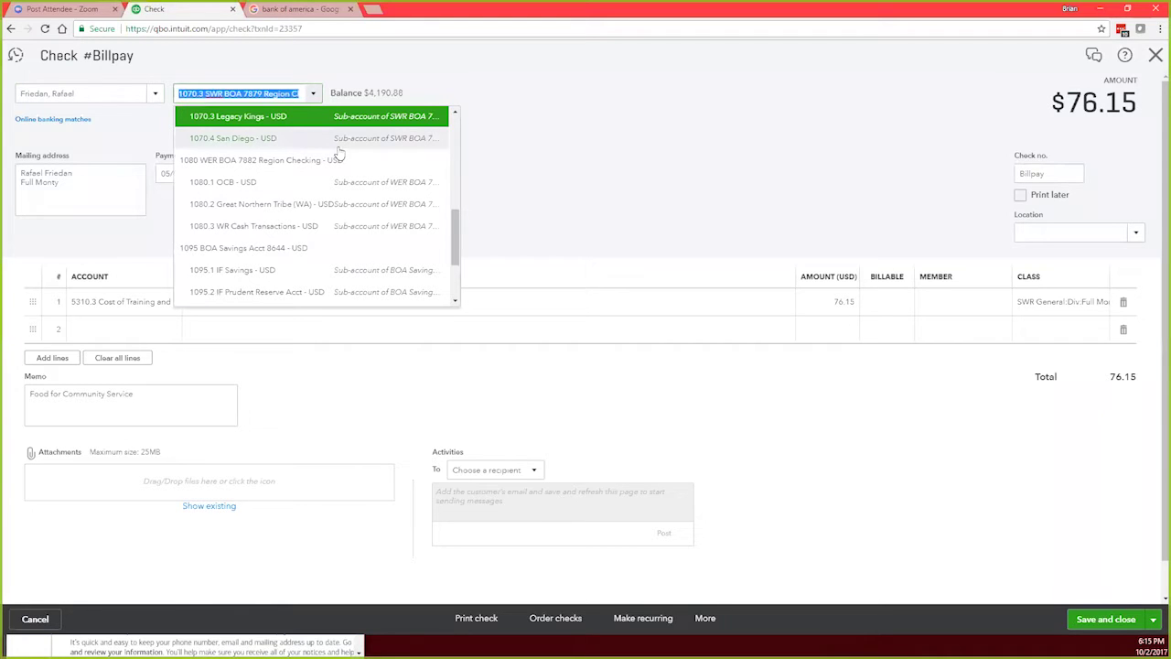
scroll(345, 149, "up", 1)
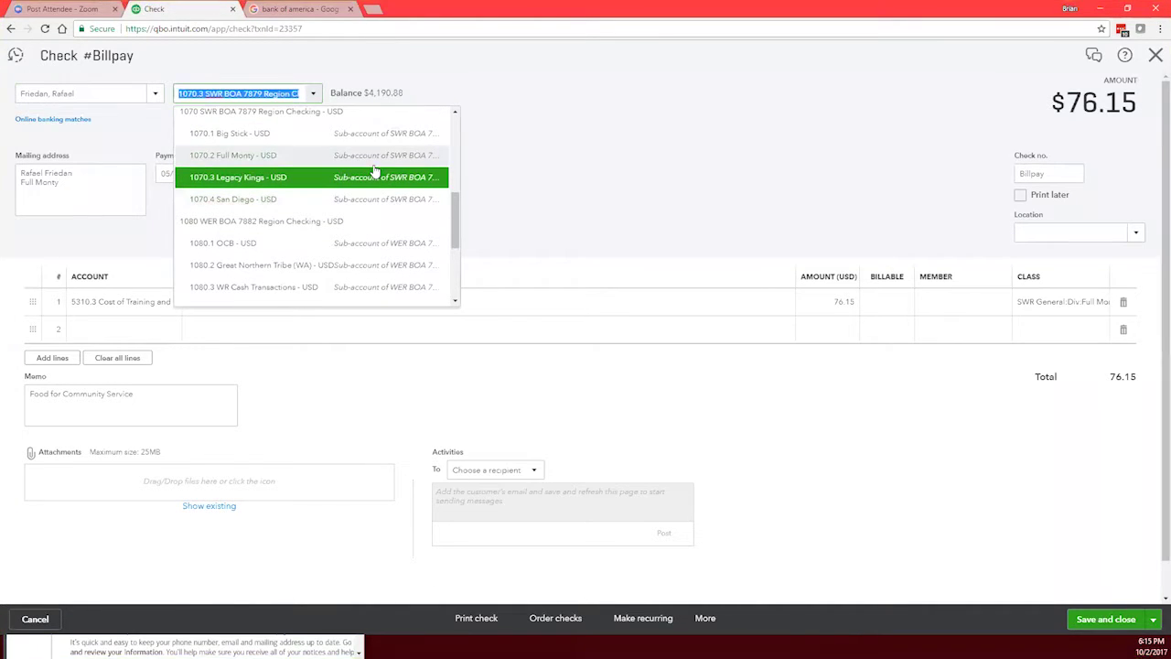
left_click(231, 158)
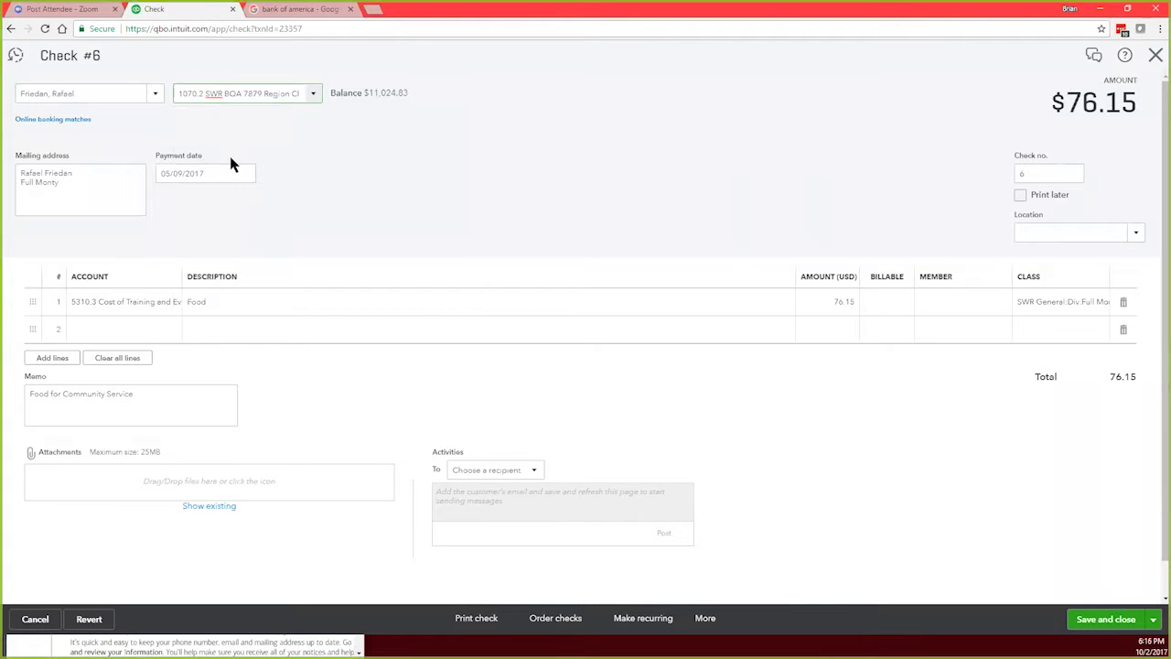
left_click(1109, 622)
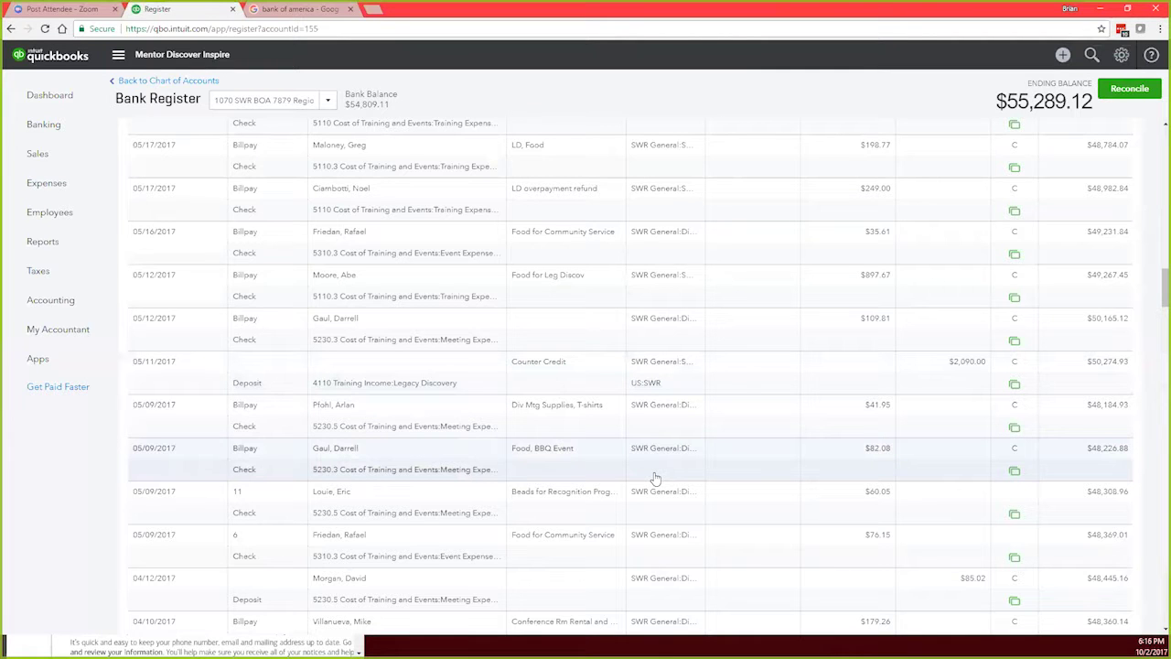
Step: Scroll back to the top of the 1070 register, showing the $55,289.12 ending balance
scroll(655, 477, "up", 4)
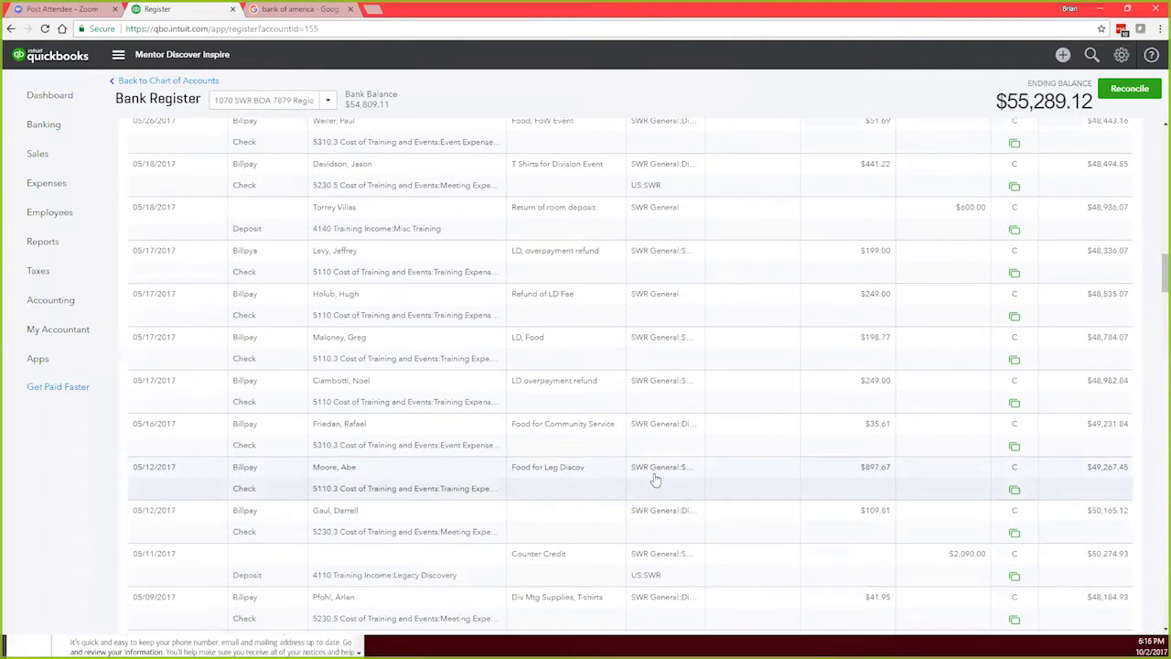
scroll(655, 478, "up", 8)
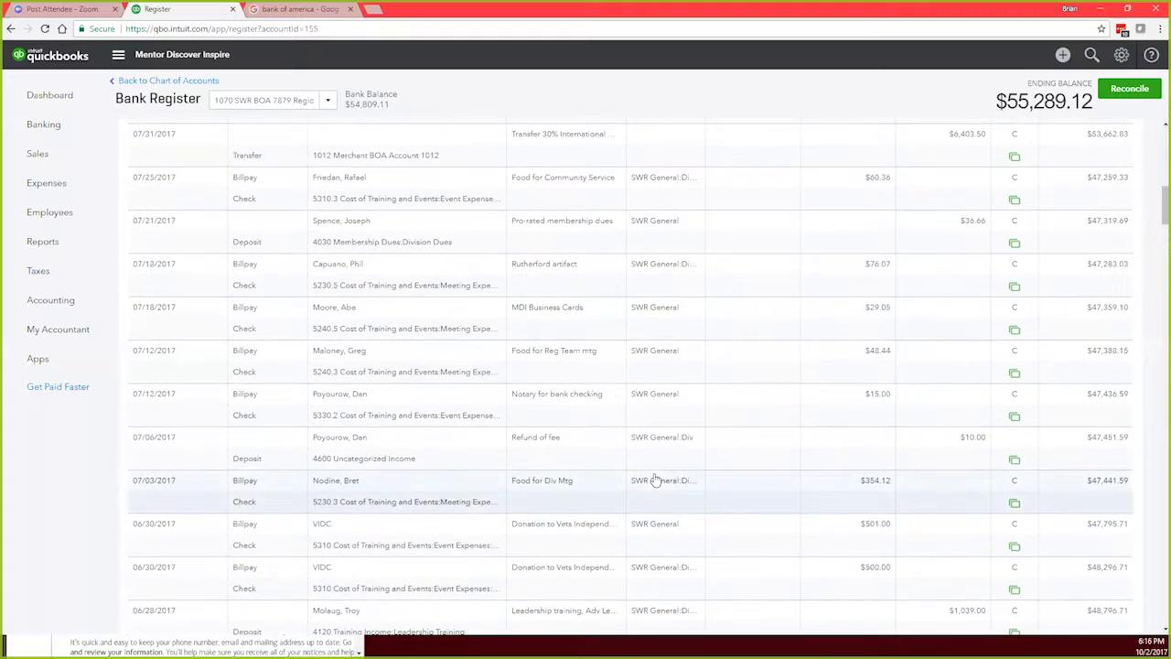
scroll(656, 479, "up", 5)
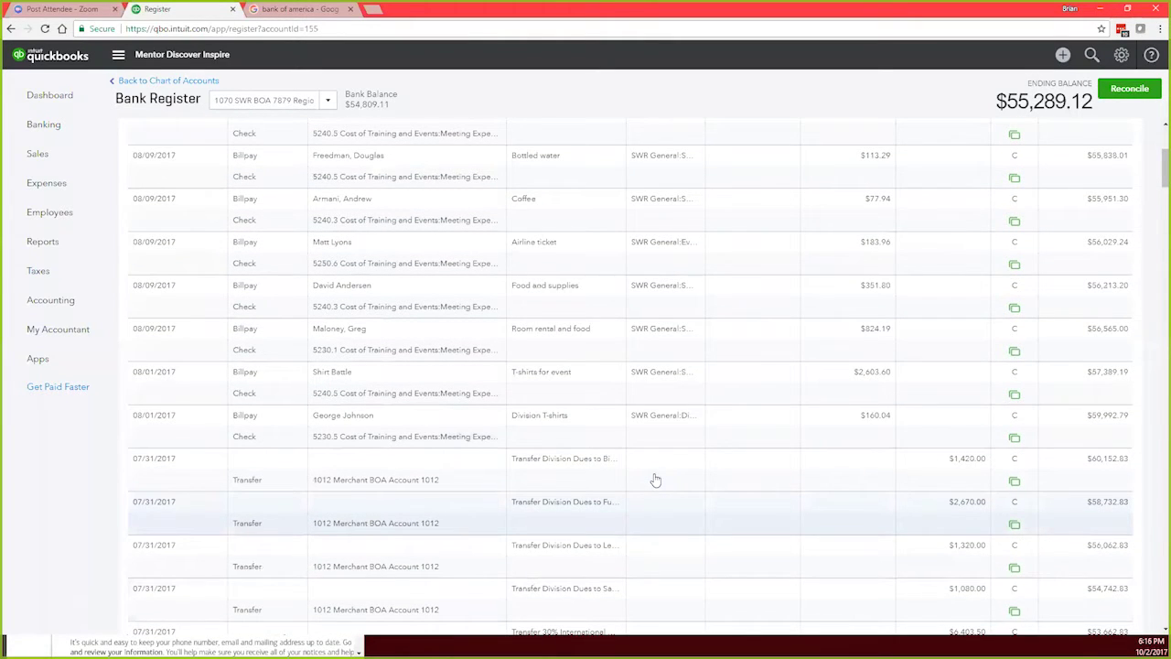
scroll(656, 479, "up", 4)
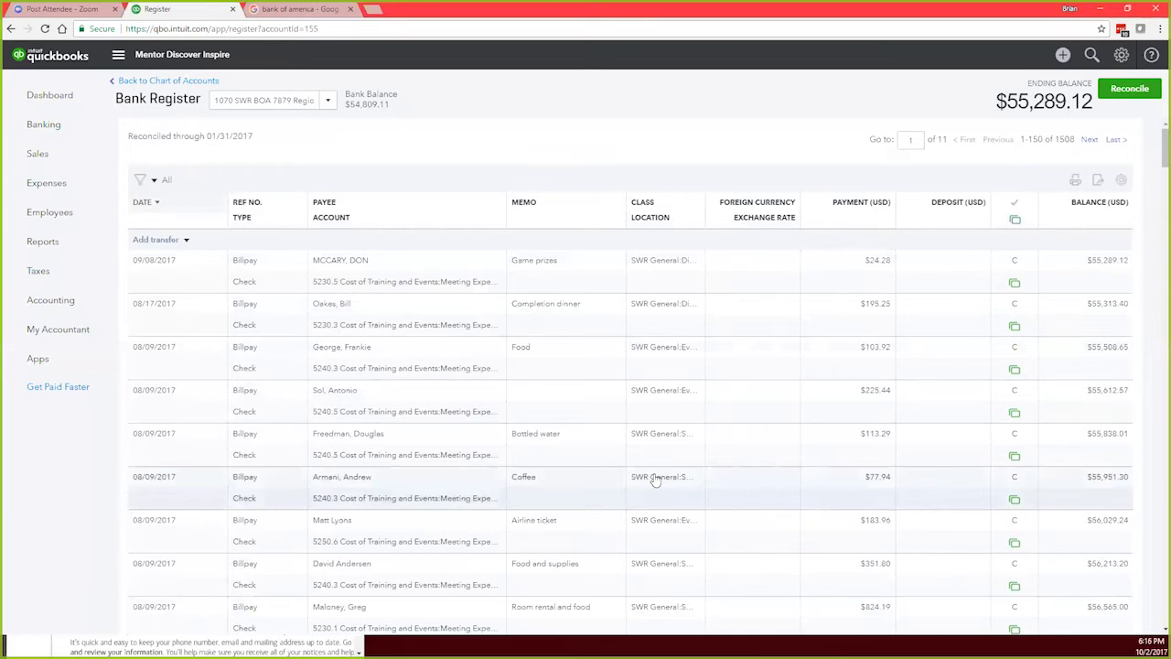